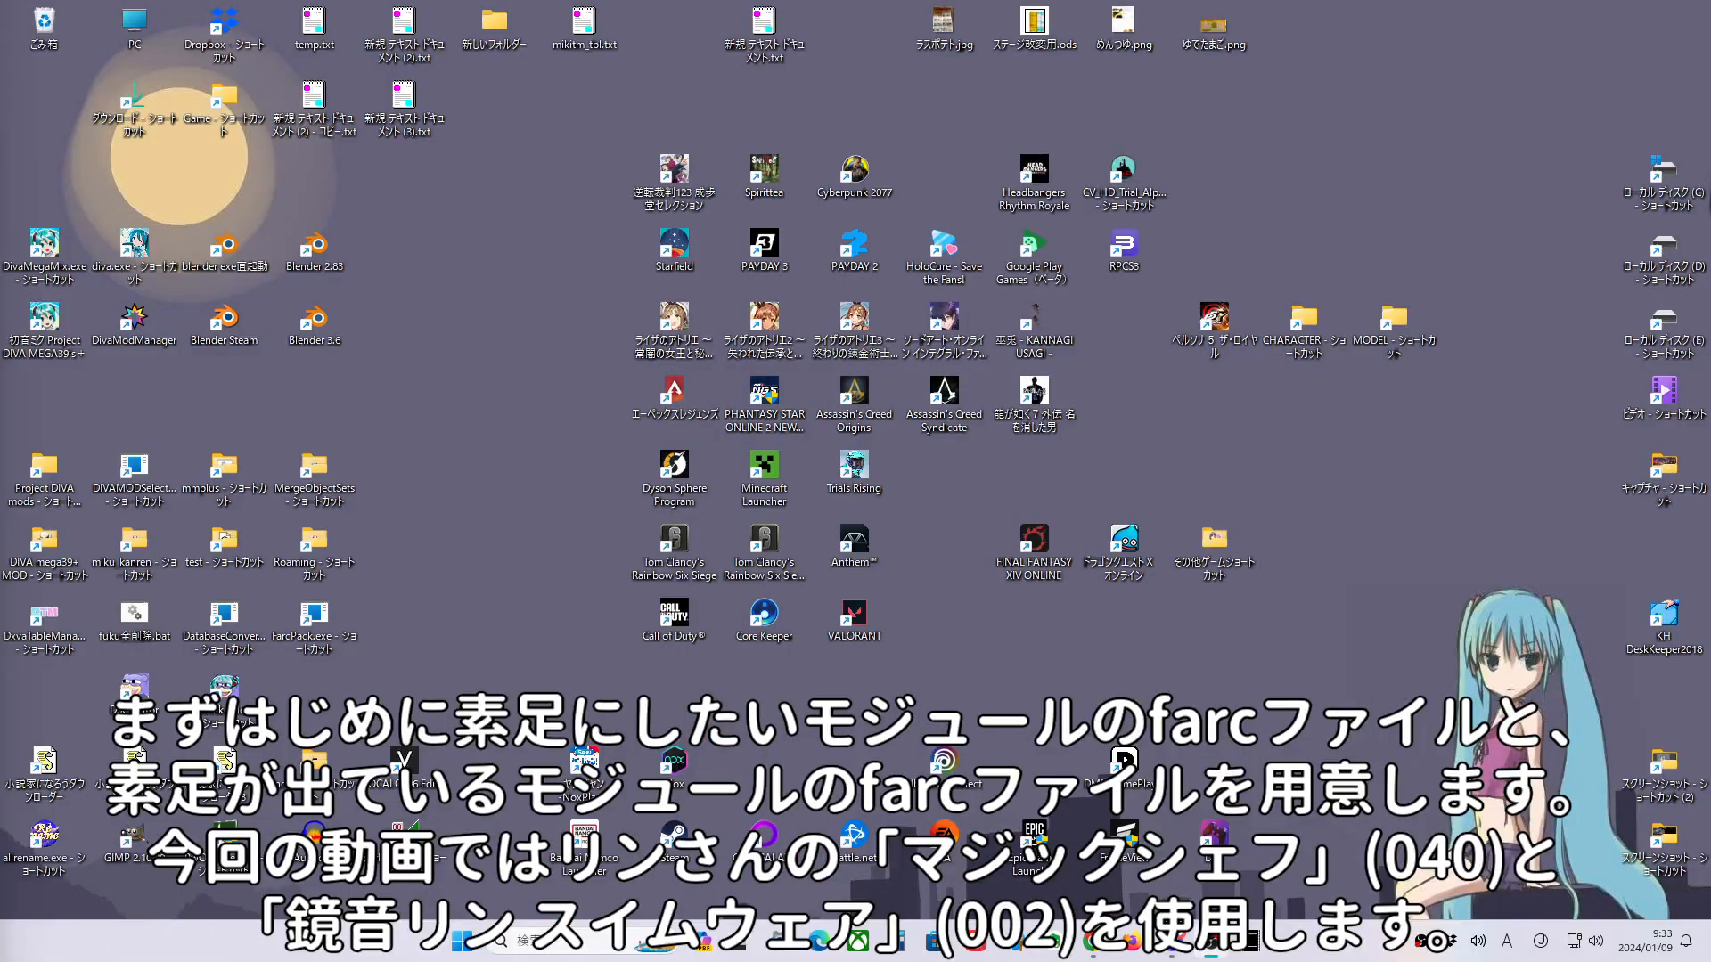
# Open the mmplus working folder and, in a second window, the 1.00 objset rin folder inside miku_kanren.
pyautogui.doubleClick(215, 503)
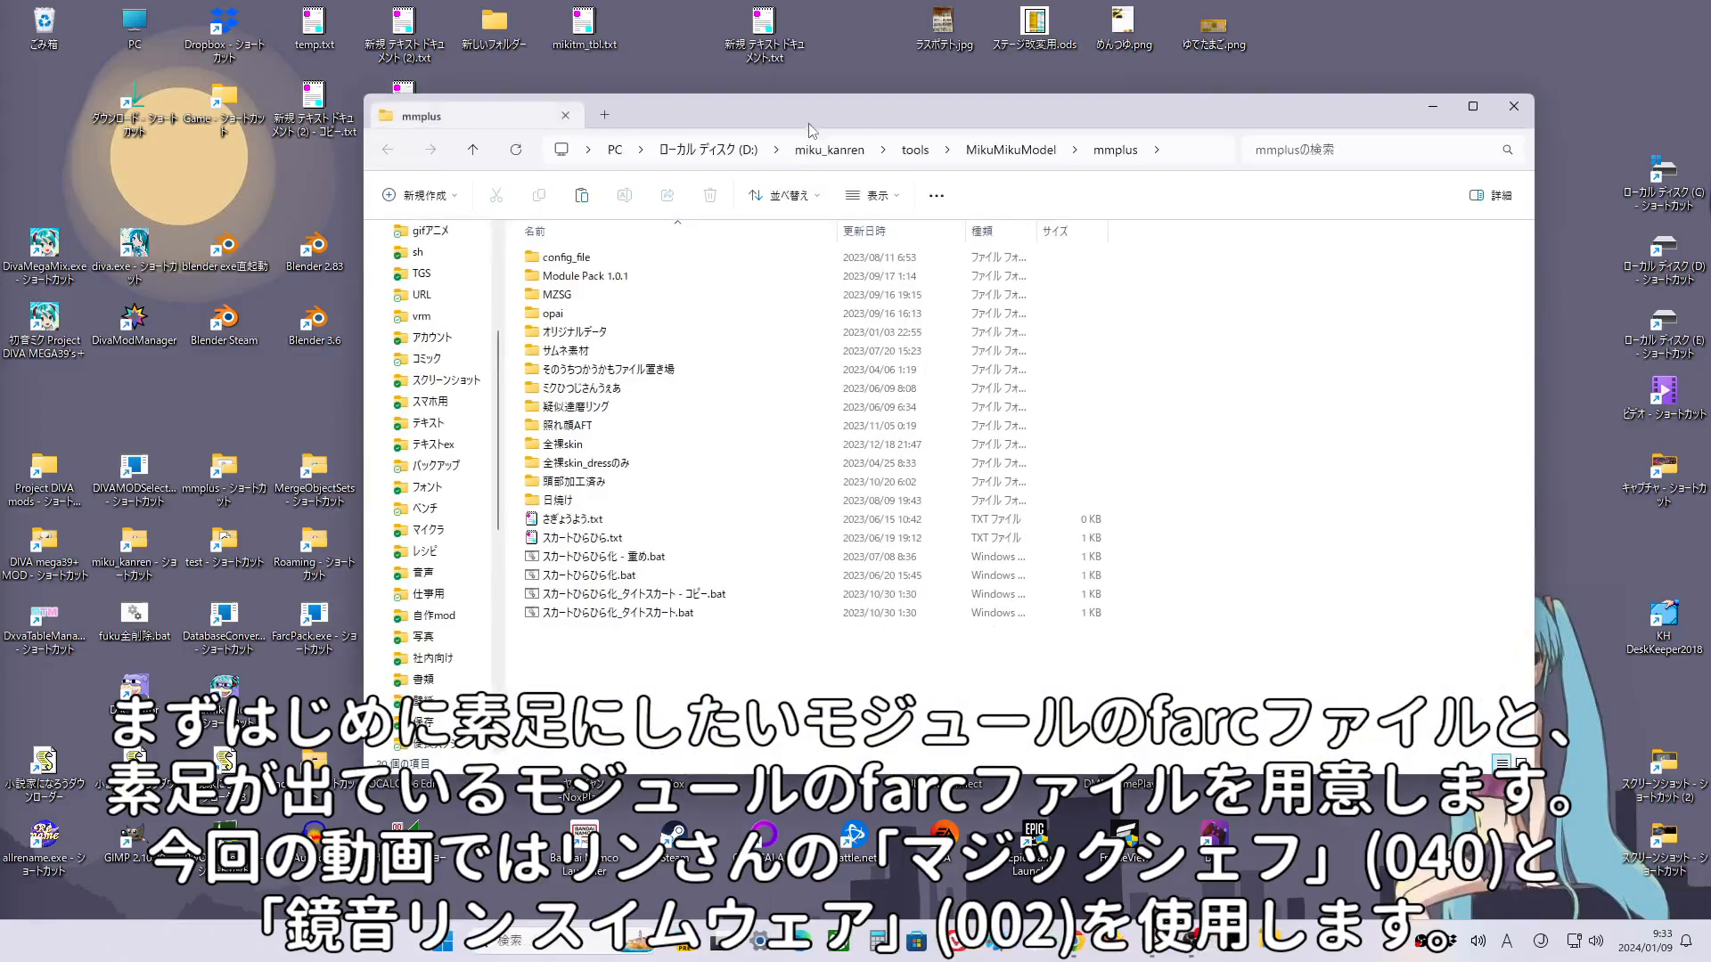
pyautogui.doubleClick(137, 546)
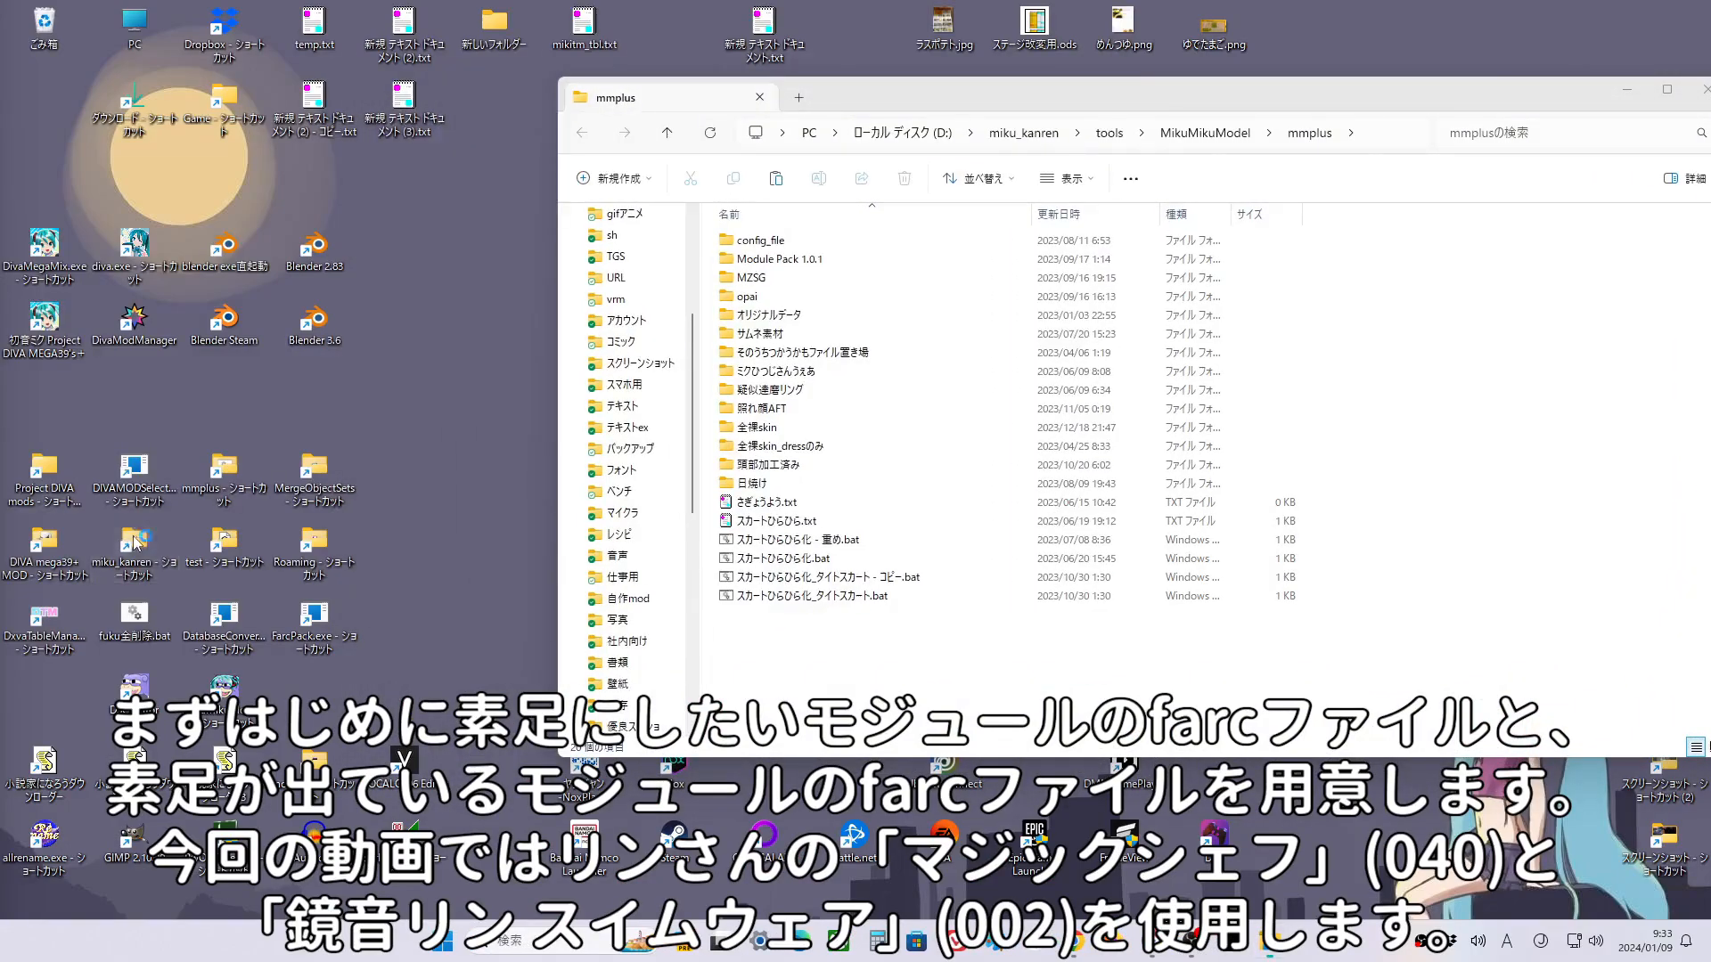
pyautogui.doubleClick(268, 260)
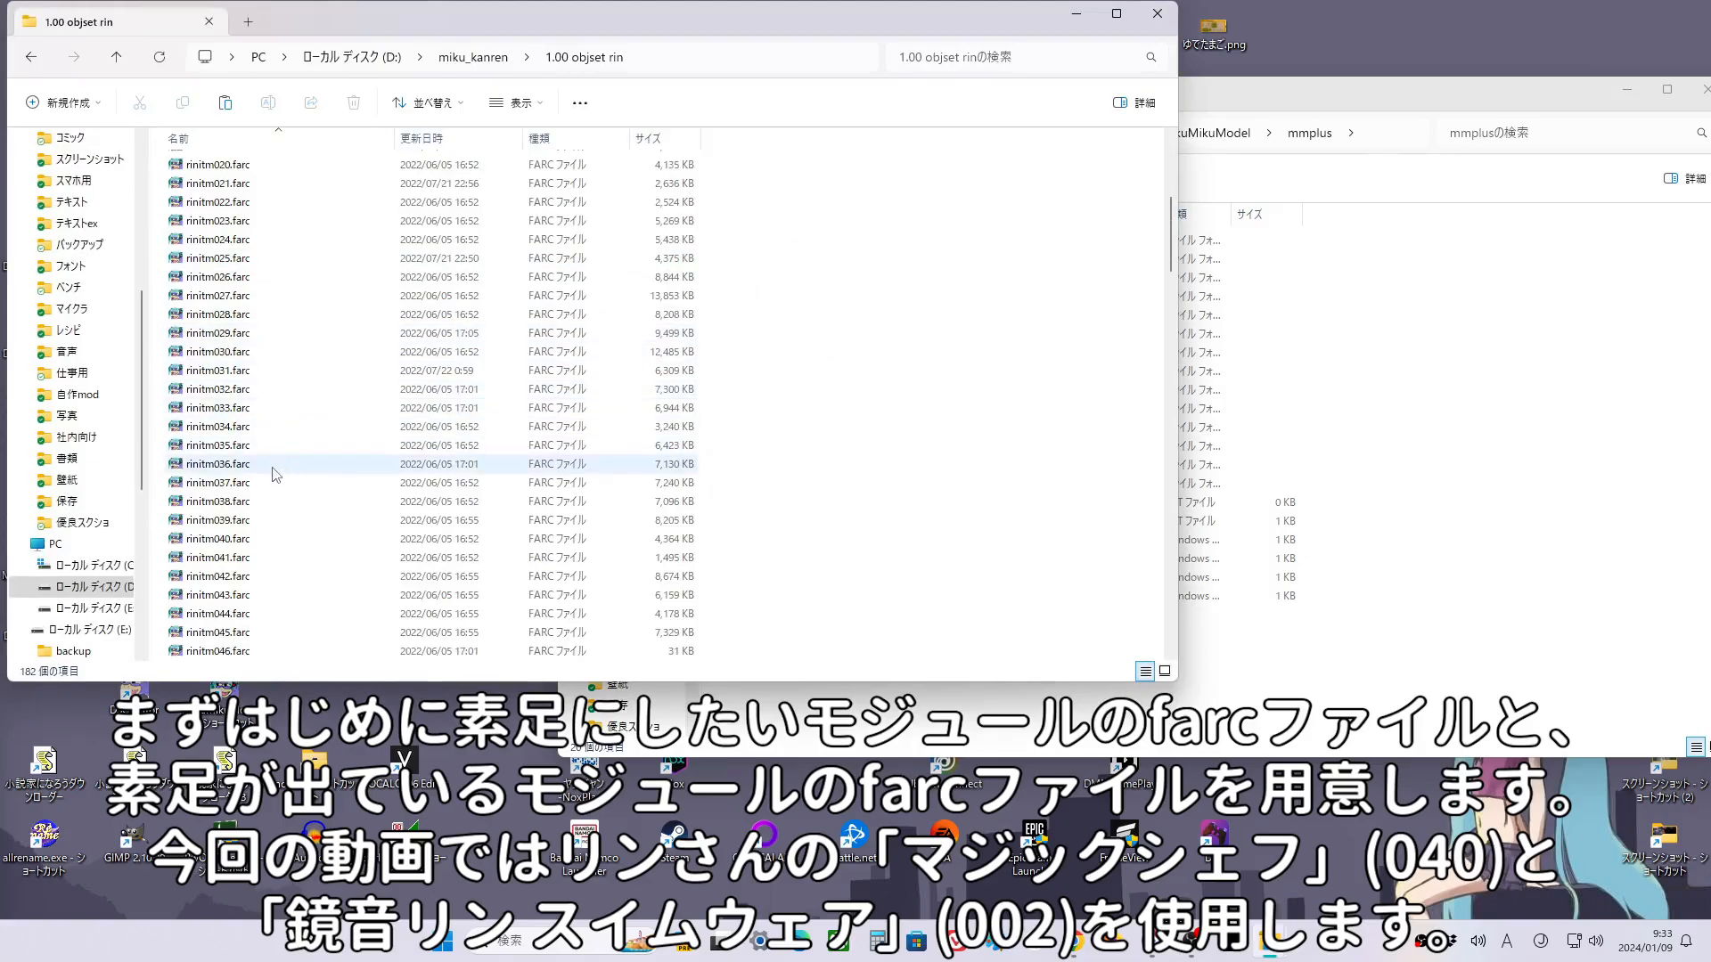
# Preview the rinitm040_obj.bin model in rinitm040.farc, and copy the farc file into the mmplus folder.
pyautogui.doubleClick(255, 542)
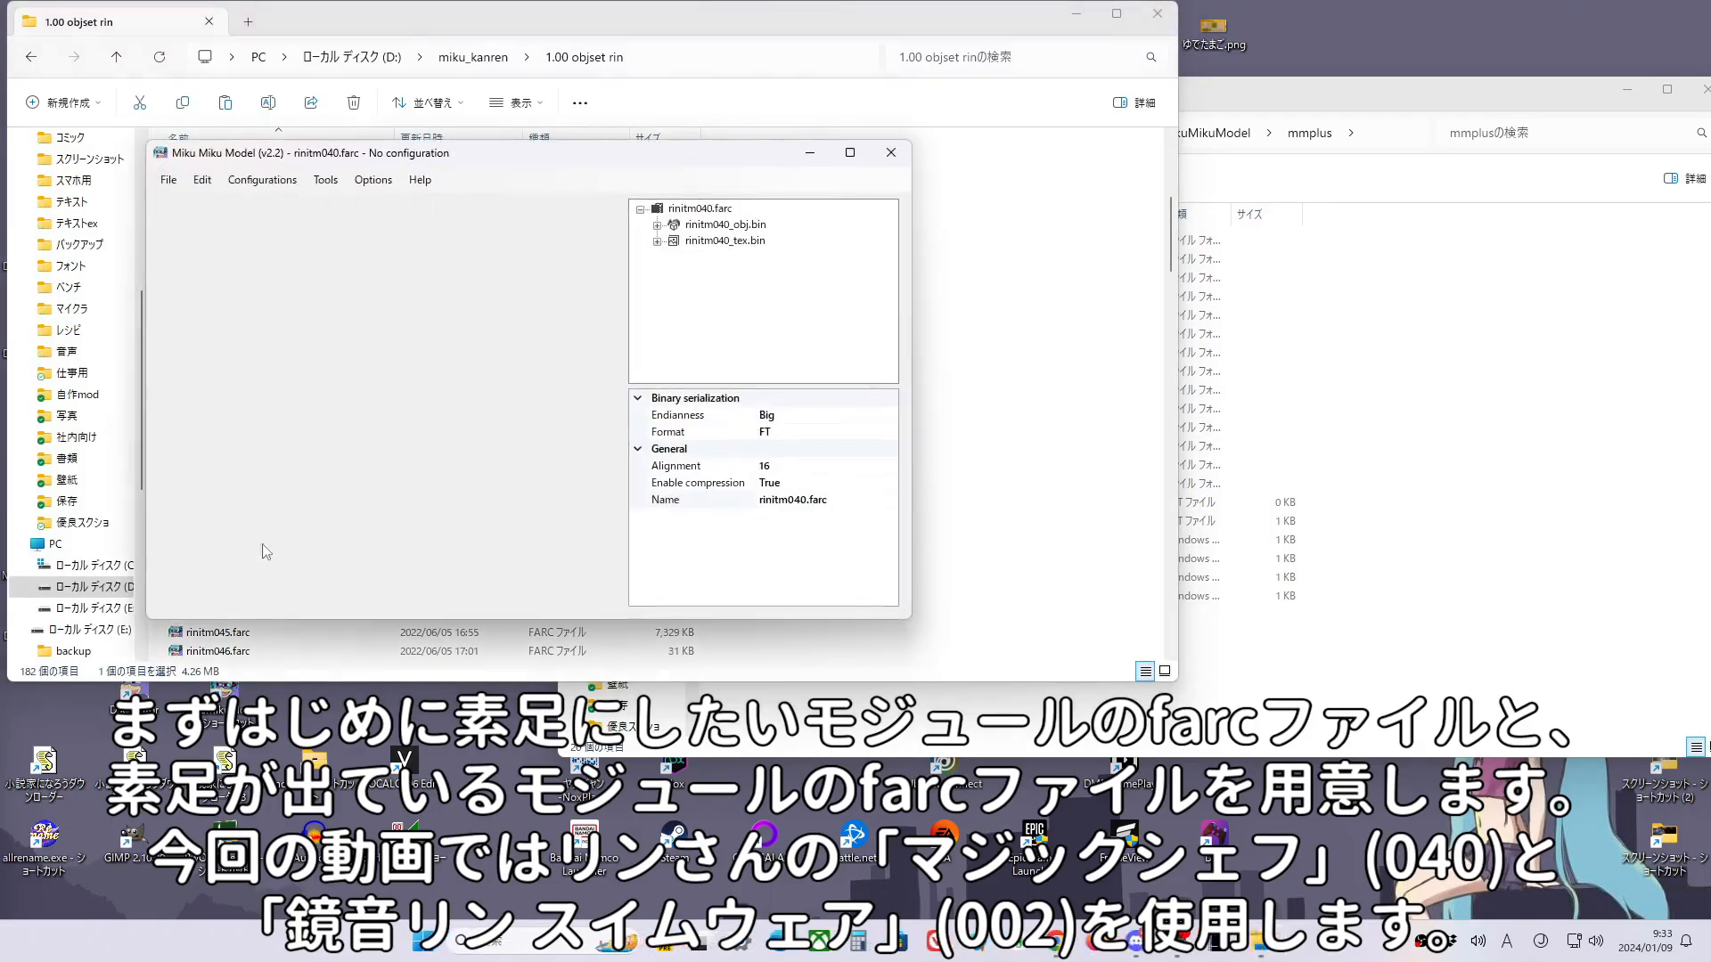
pyautogui.click(736, 226)
pyautogui.moveTo(440, 472)
pyautogui.mouseDown()
pyautogui.moveTo(430, 397)
pyautogui.moveTo(419, 450)
pyautogui.mouseUp()
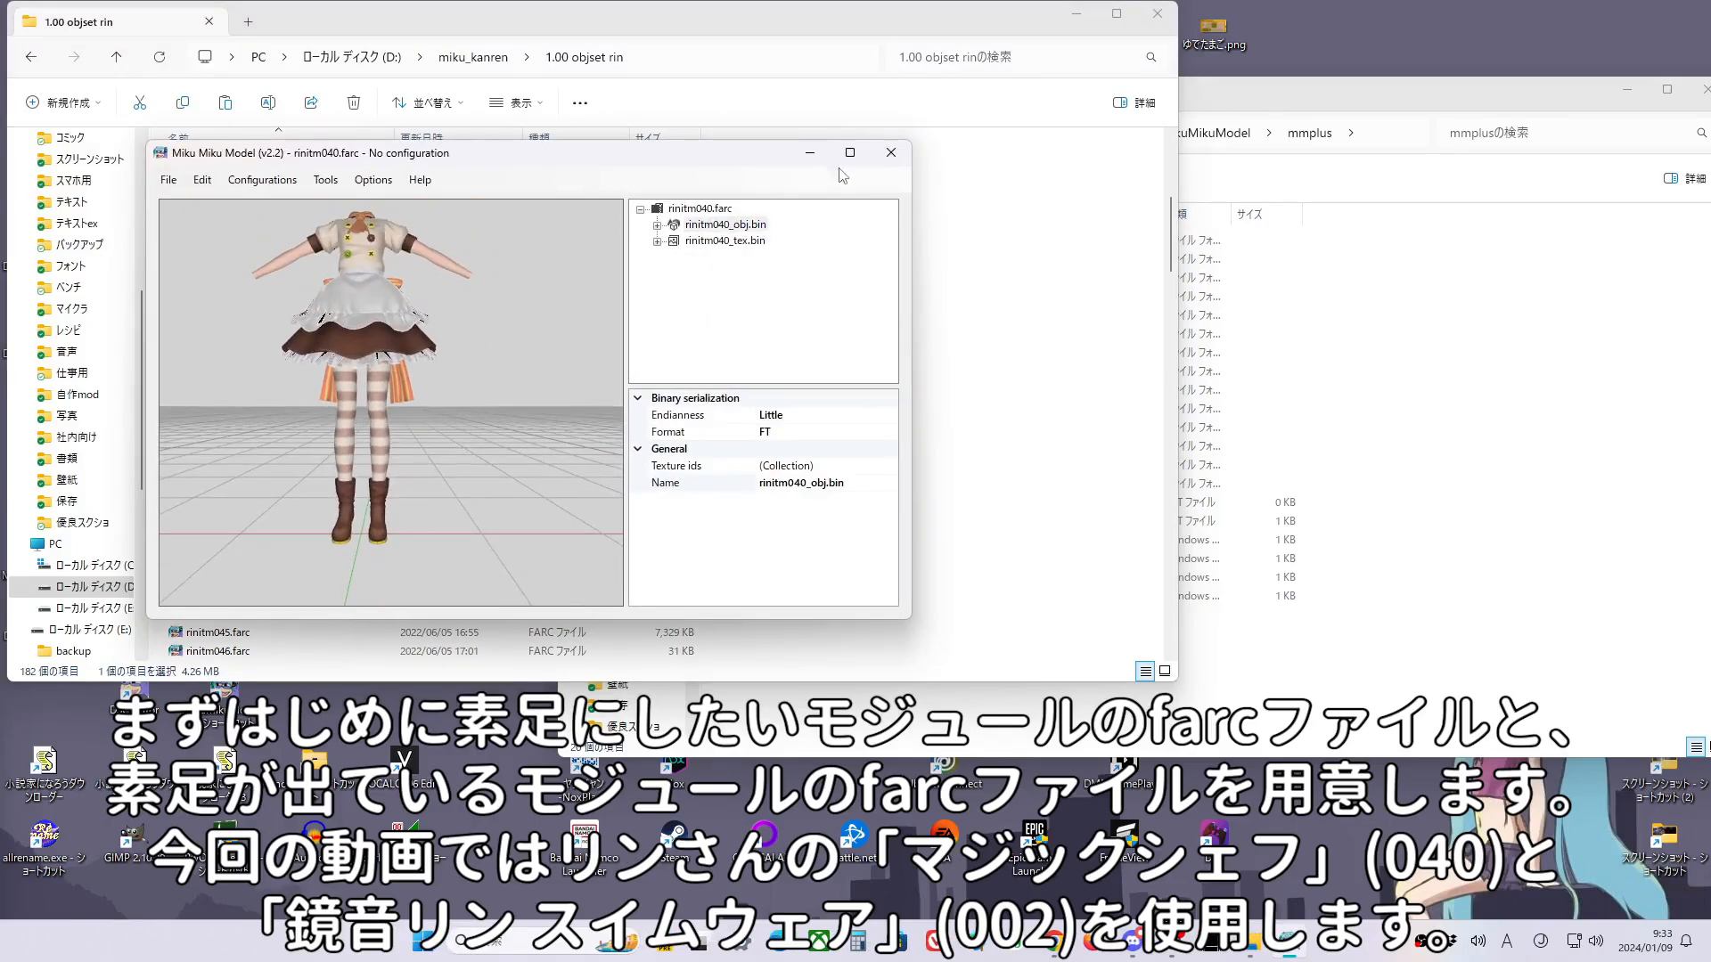
pyautogui.click(890, 152)
pyautogui.moveTo(247, 544); pyautogui.dragTo(1323, 648)
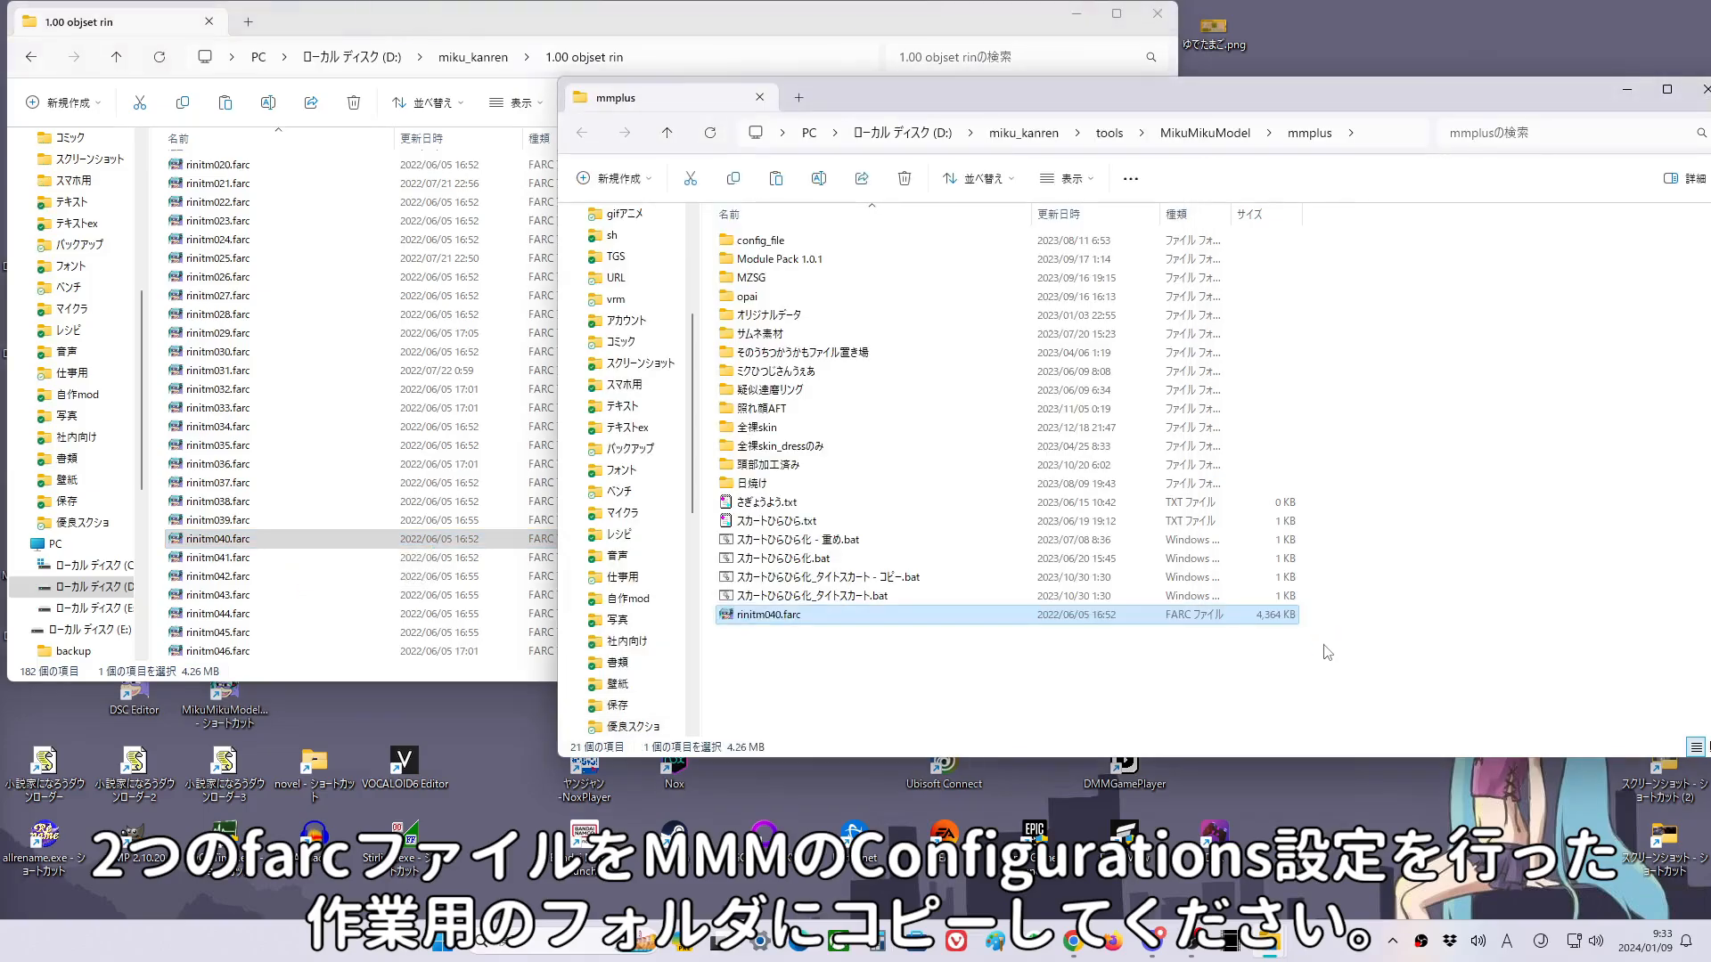
# Check the contents of rinitm002.farc and copy the file into the mmplus folder, closing the source folder.
pyautogui.click(351, 499)
pyautogui.scroll(7, 351, 472)
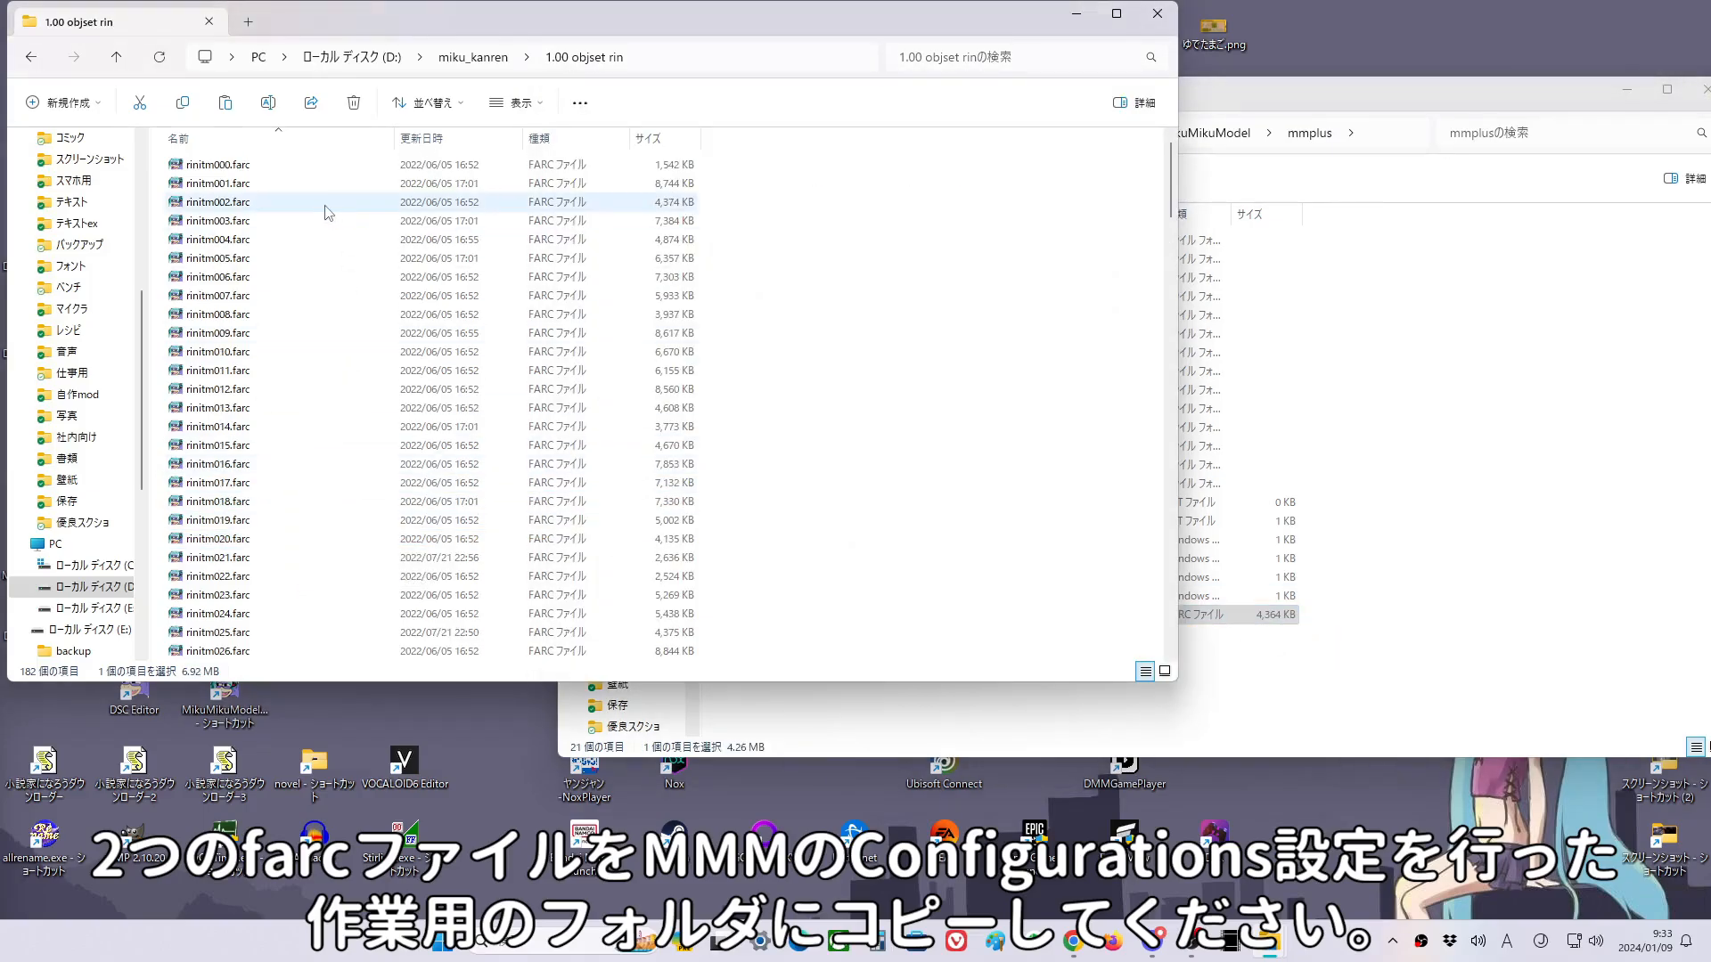
pyautogui.doubleClick(271, 202)
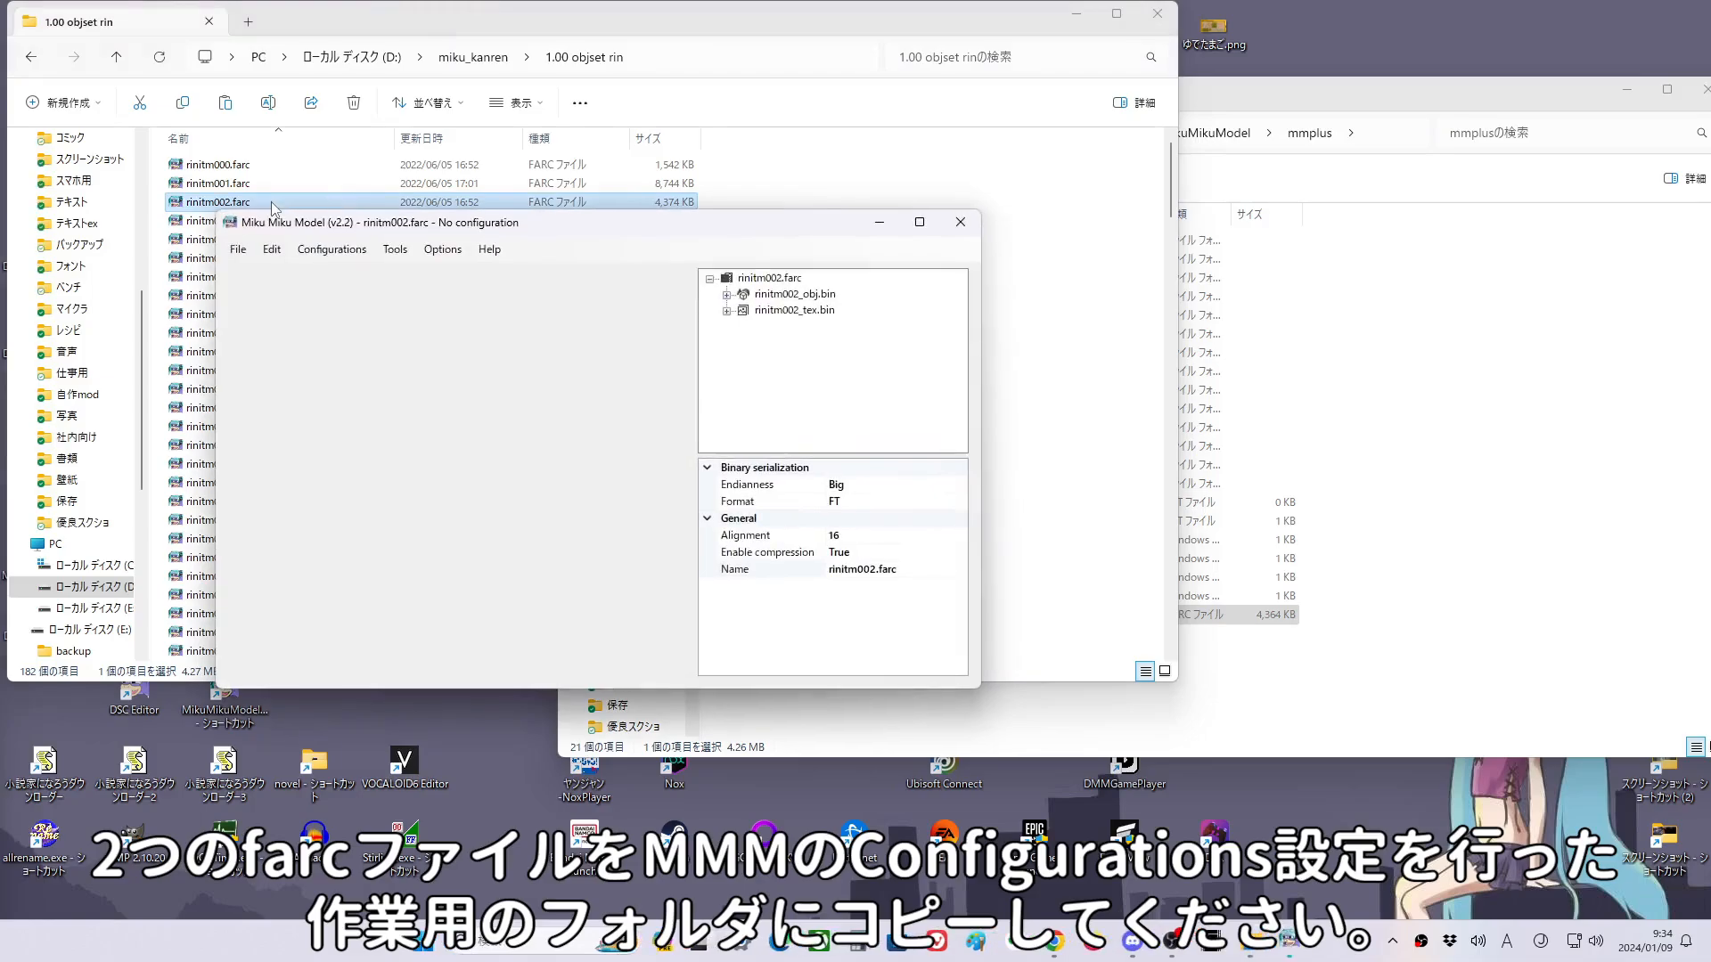
pyautogui.click(772, 295)
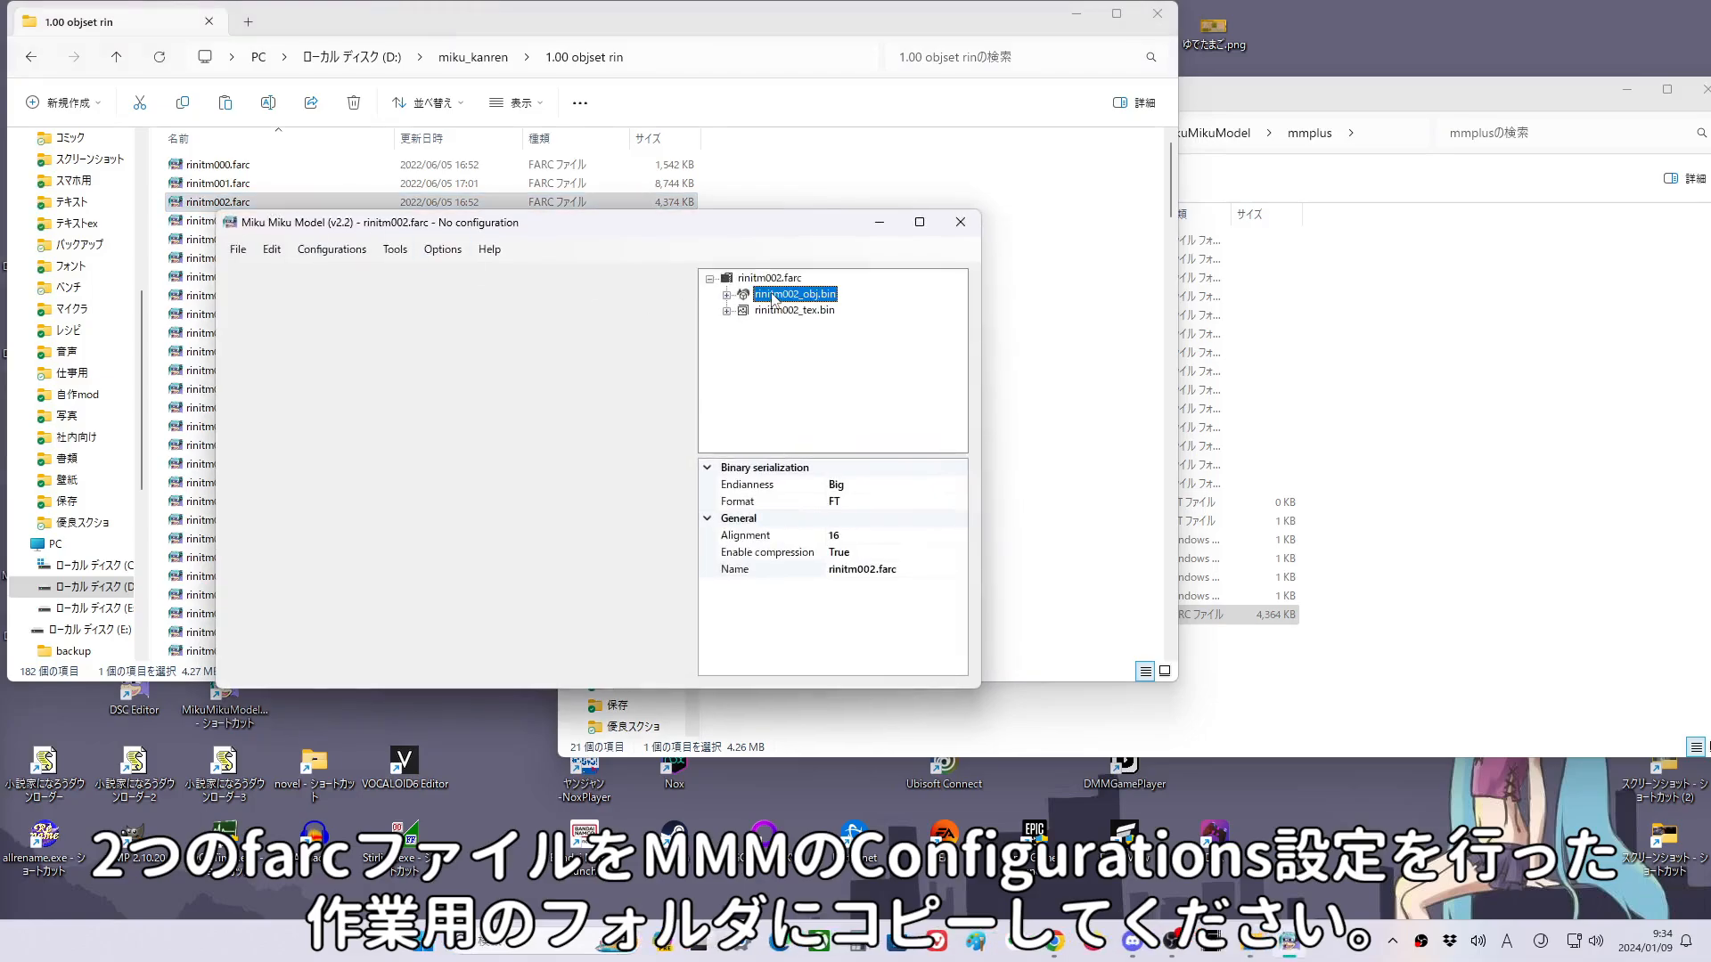
pyautogui.click(959, 222)
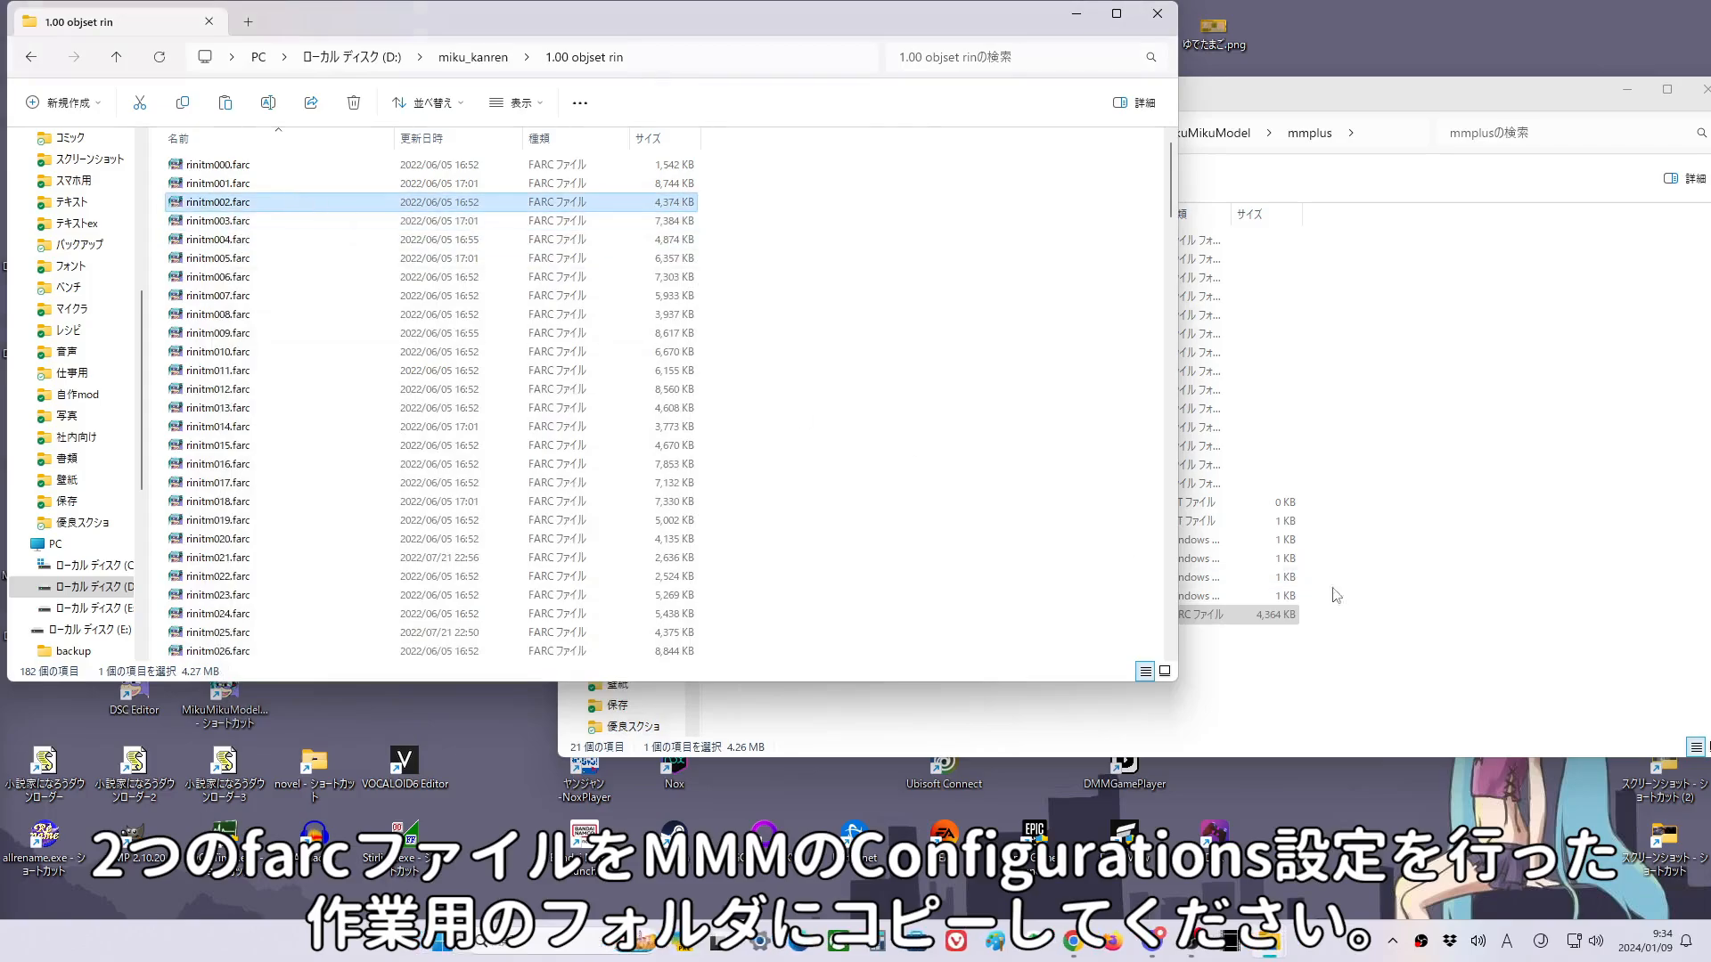
pyautogui.click(1337, 595)
pyautogui.hotkey('ctrl', 'v')
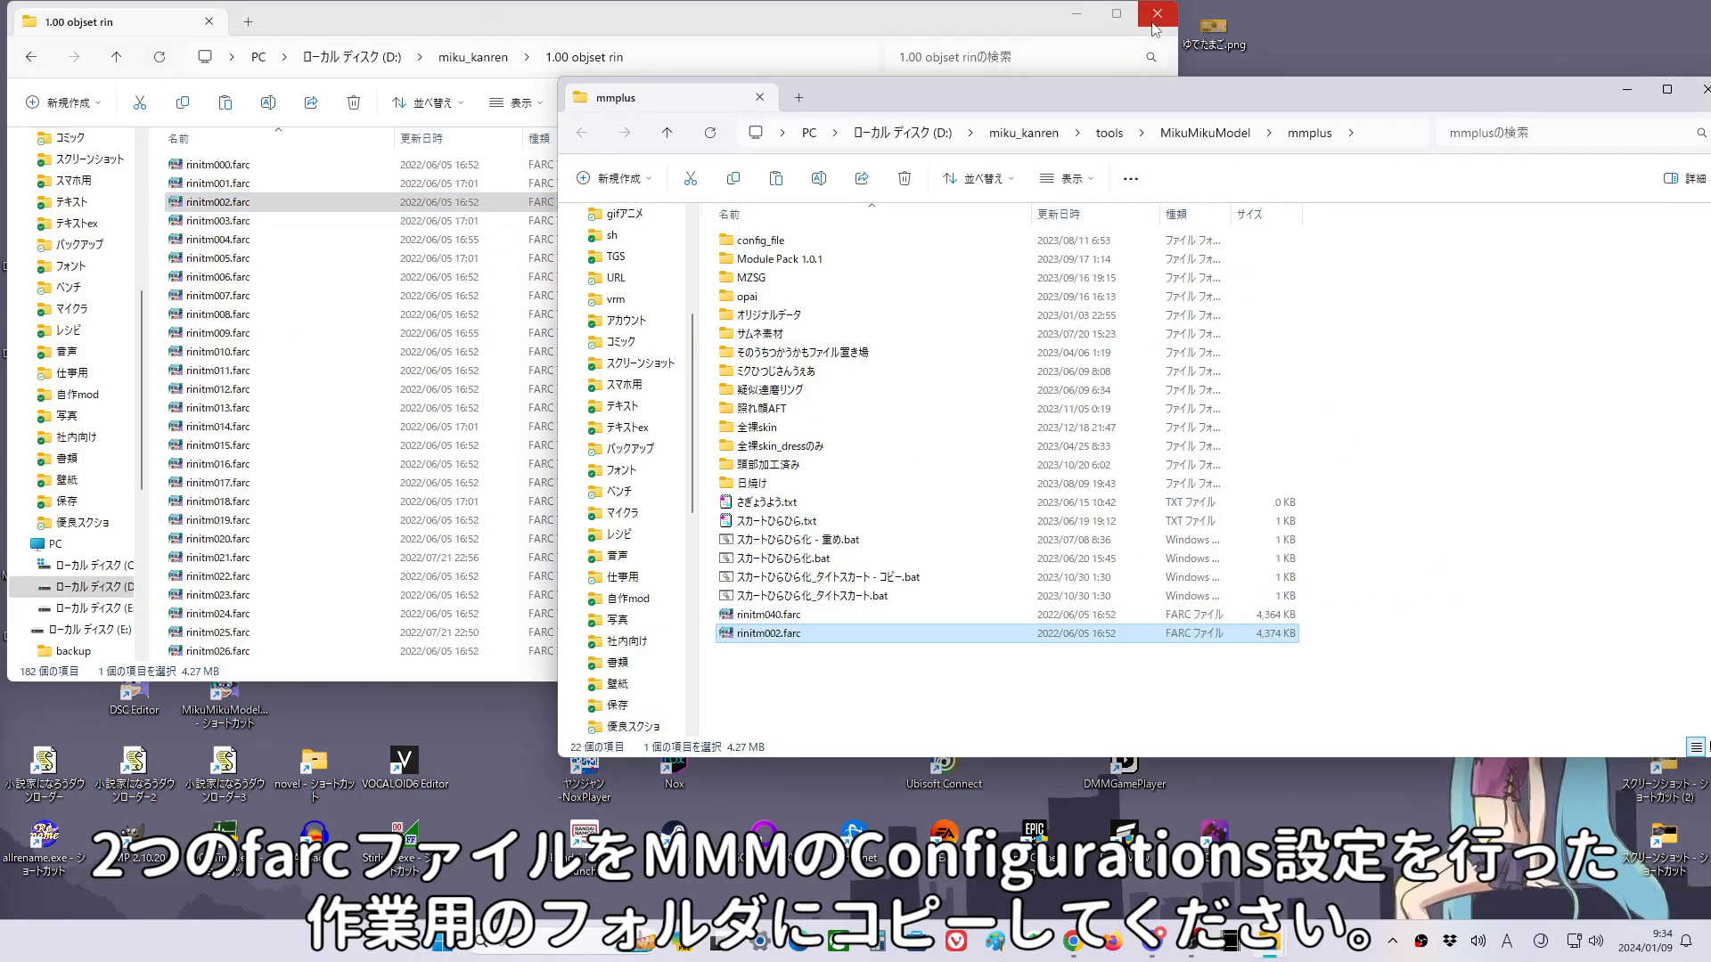
pyautogui.click(1154, 24)
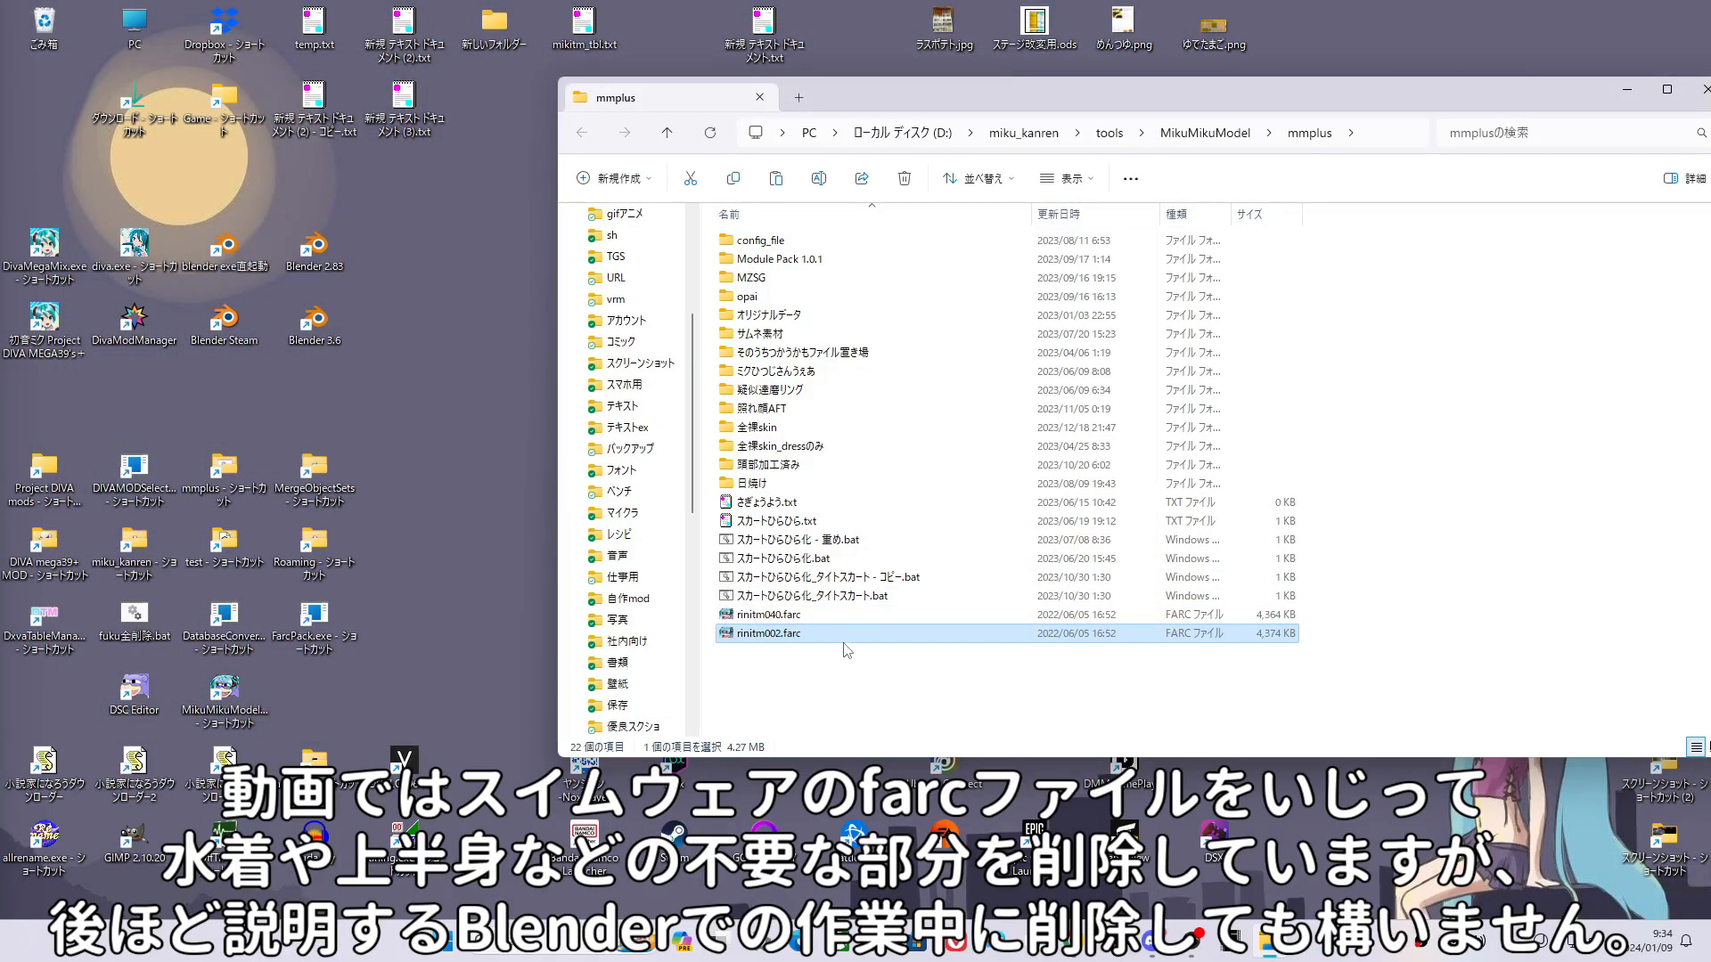
# Delete the torso, skirt and swim_02_MZ meshes from the object in the mmplus copy of rinitm002.farc.
pyautogui.doubleClick(838, 634)
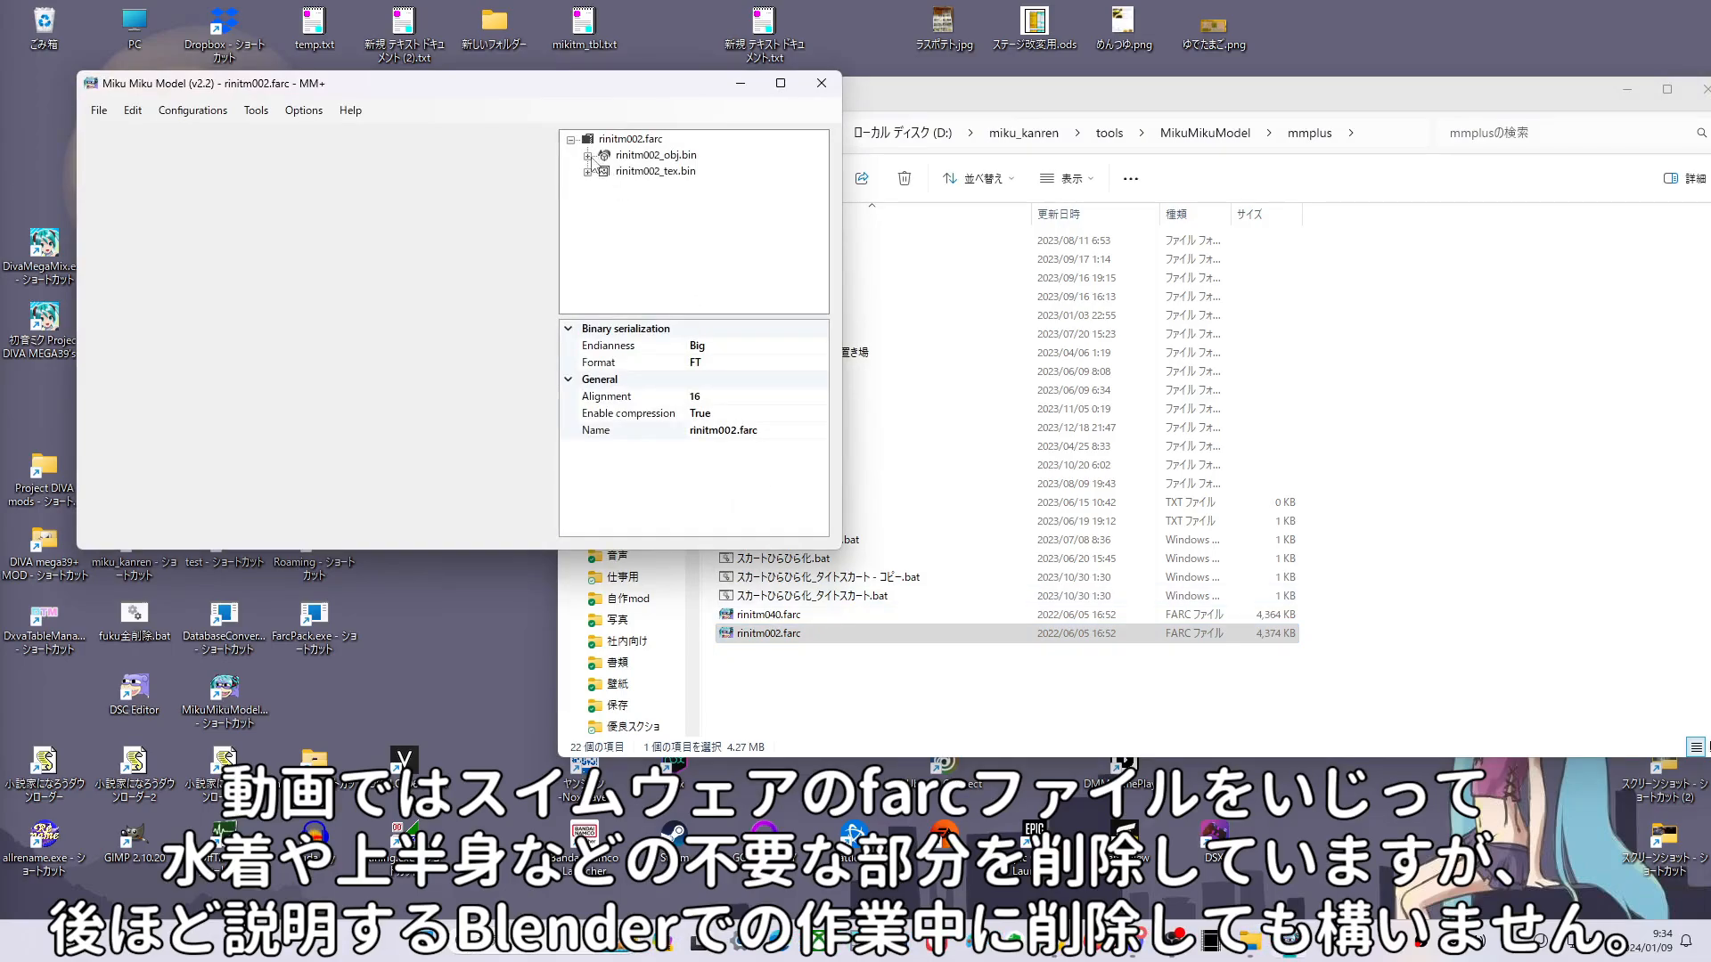
pyautogui.click(588, 156)
pyautogui.doubleClick(609, 172)
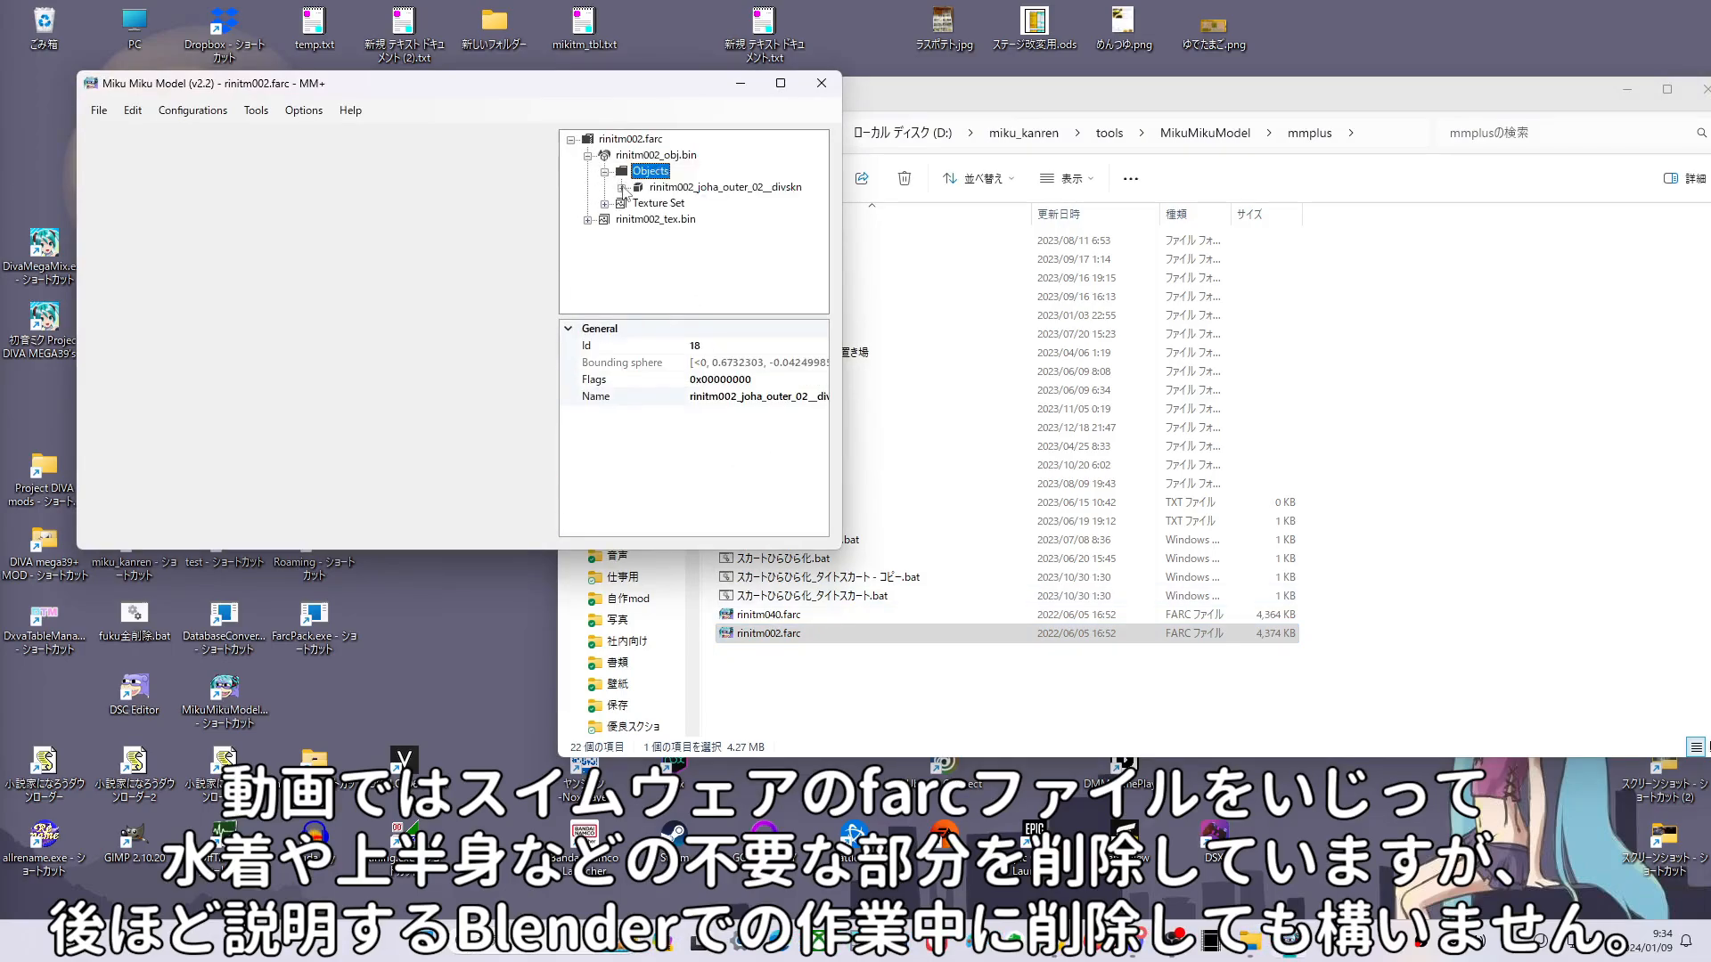
pyautogui.doubleClick(624, 189)
pyautogui.doubleClick(645, 205)
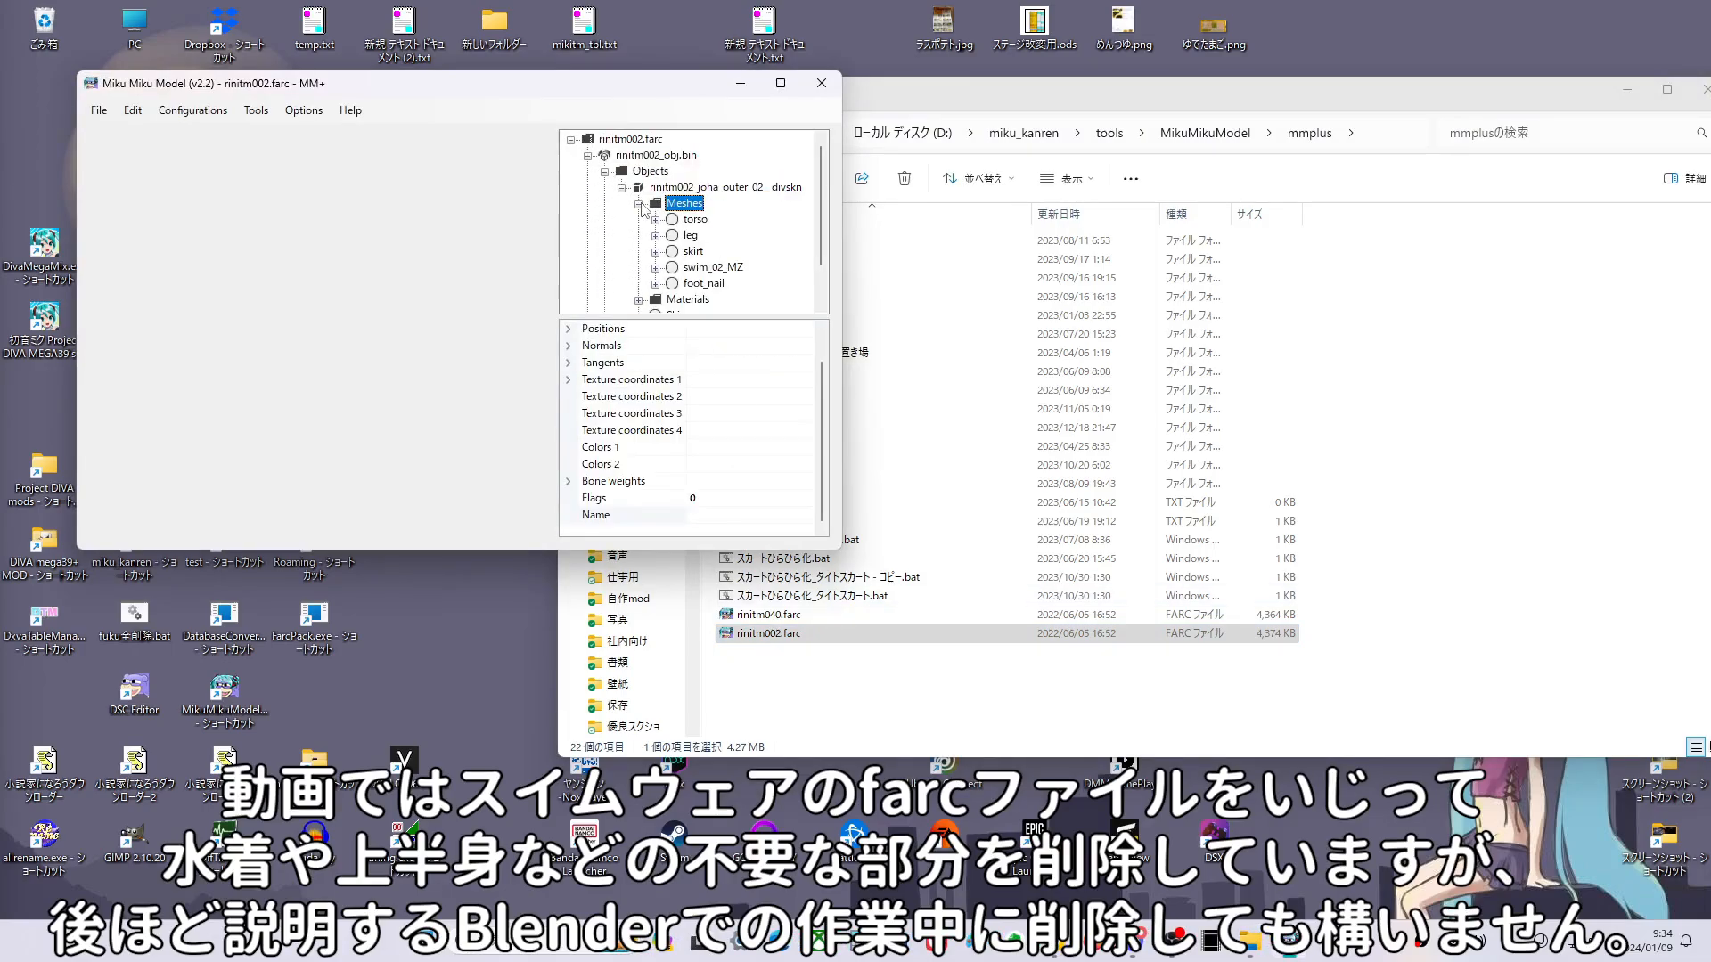
pyautogui.click(694, 220)
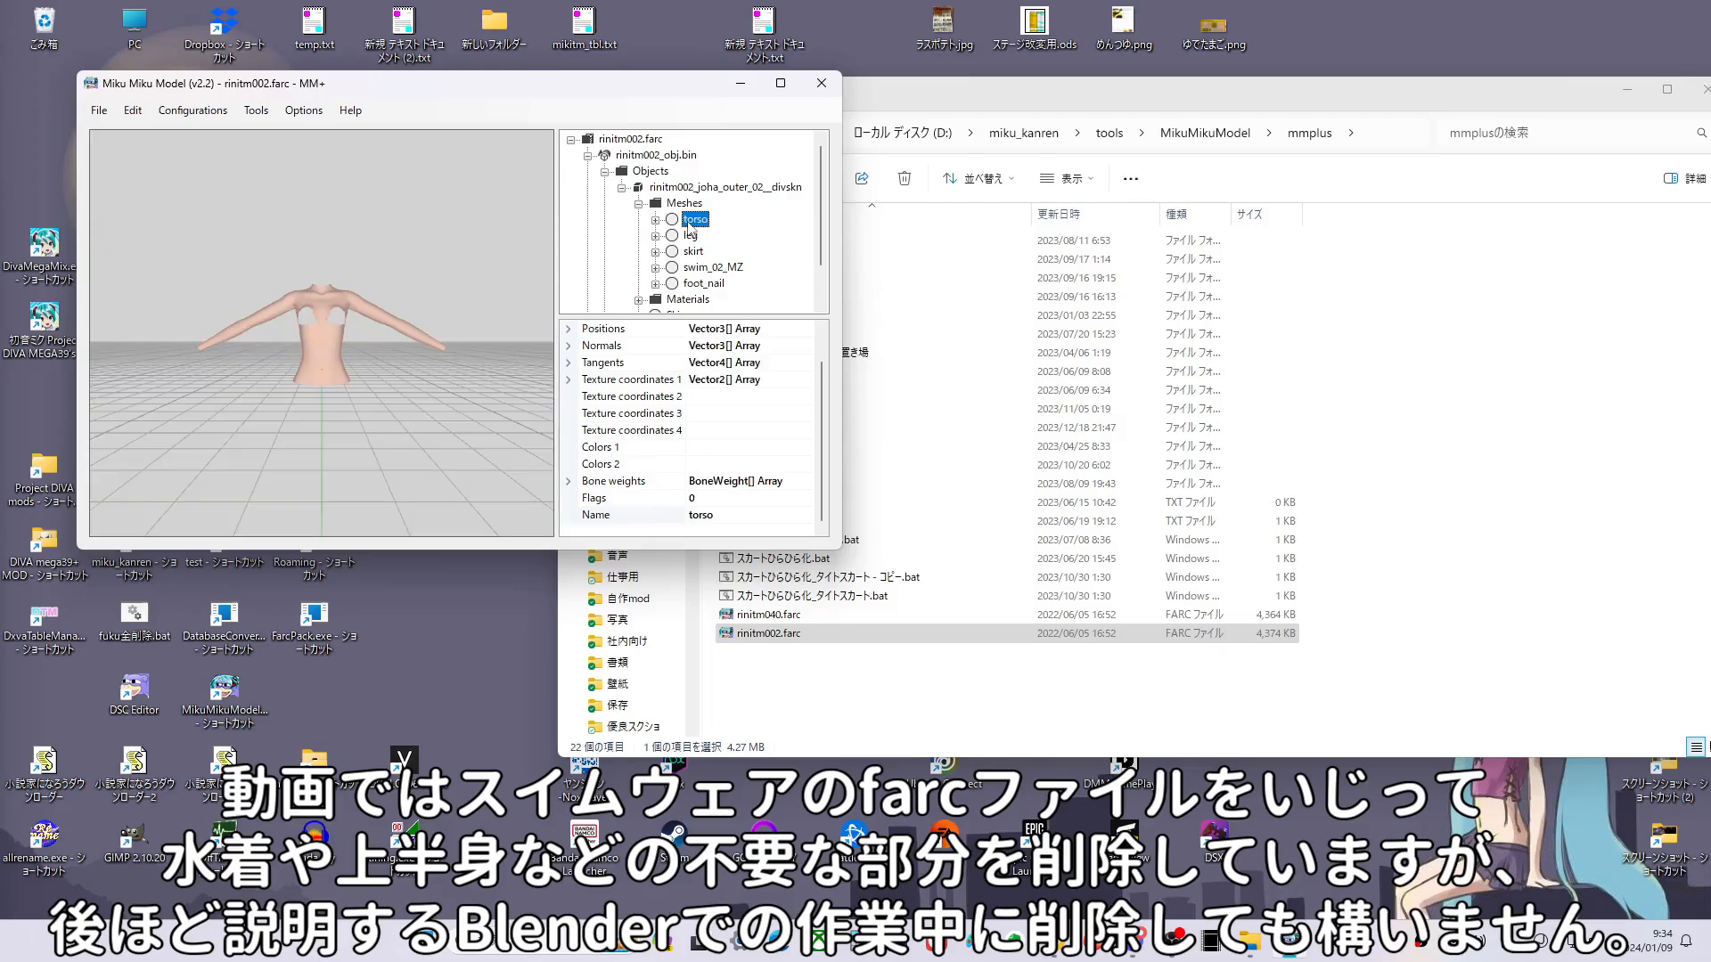
pyautogui.press('Delete')
pyautogui.press('Down')
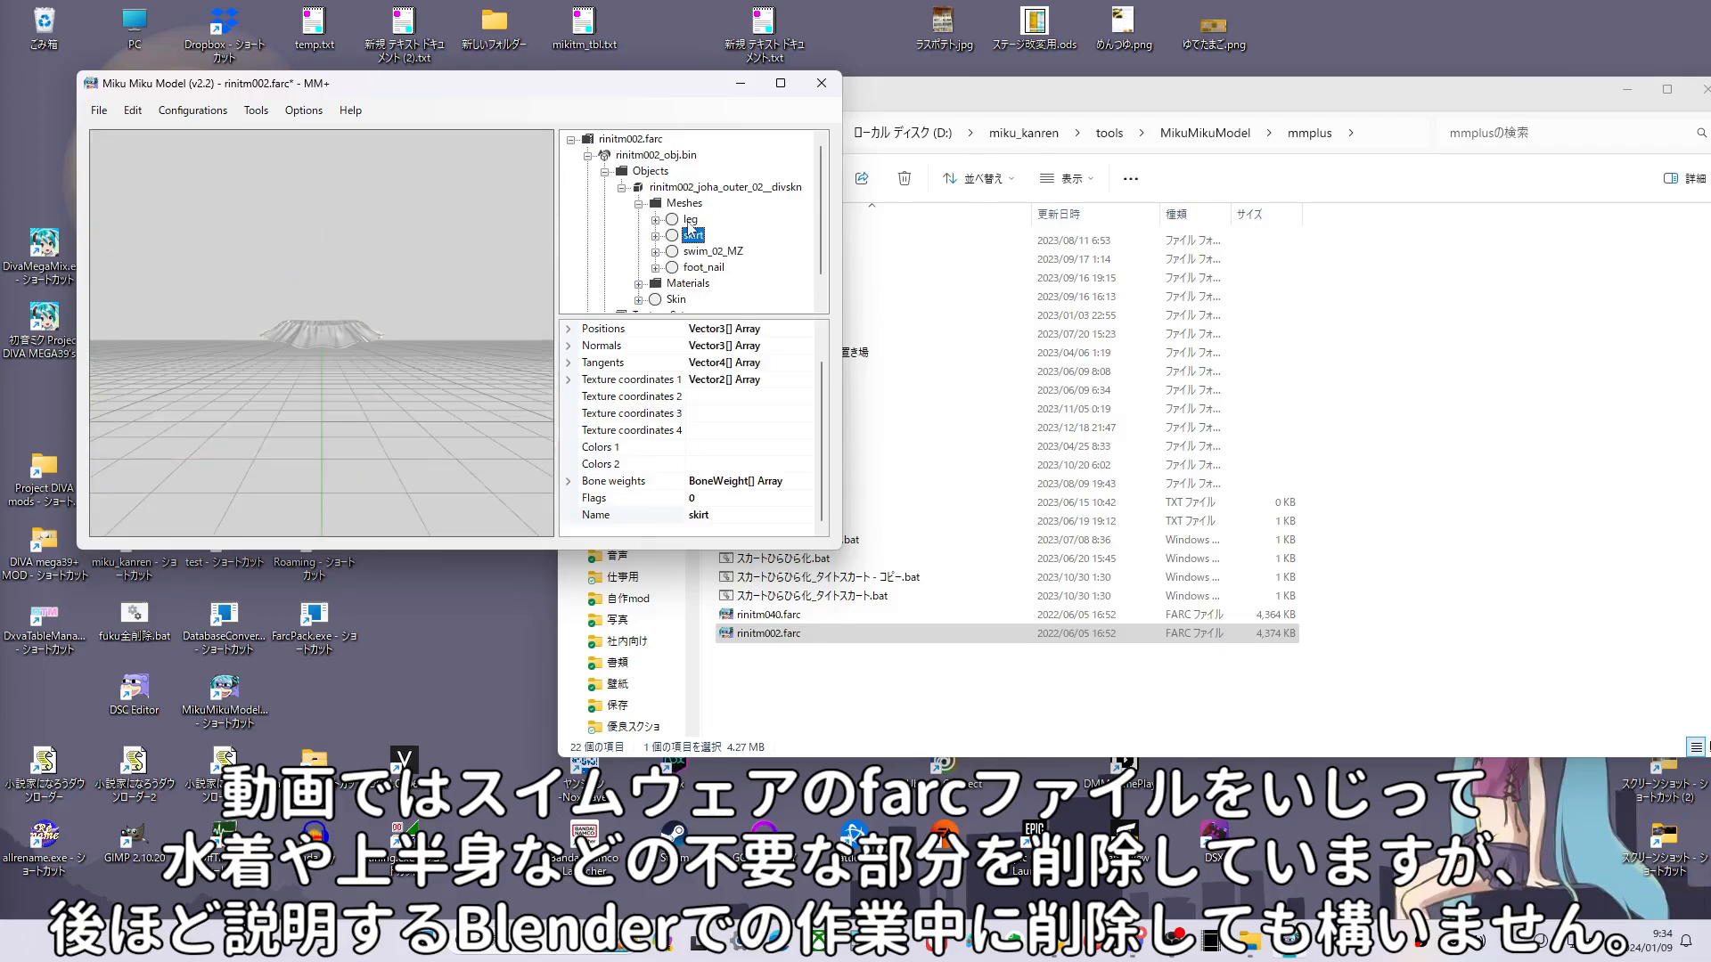
pyautogui.press('Delete')
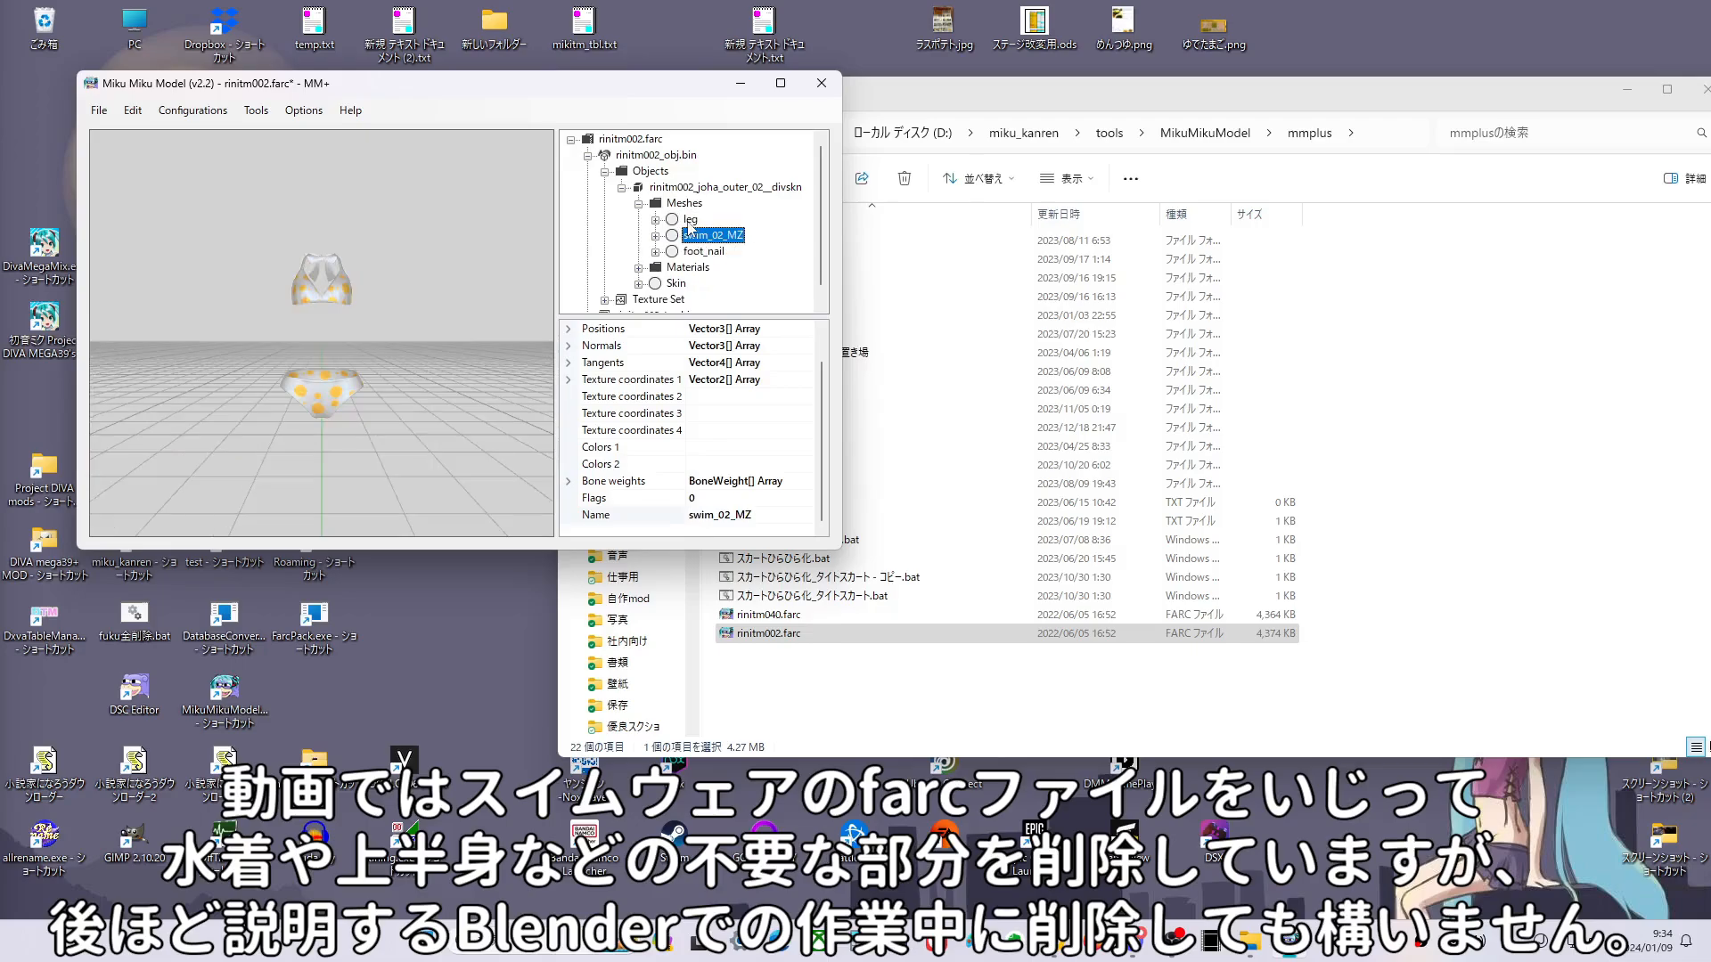
pyautogui.press('Delete')
# Preview the leg mesh and the whole rinitm002_obj.bin model, and save the edited rinitm002.farc.
pyautogui.click(691, 222)
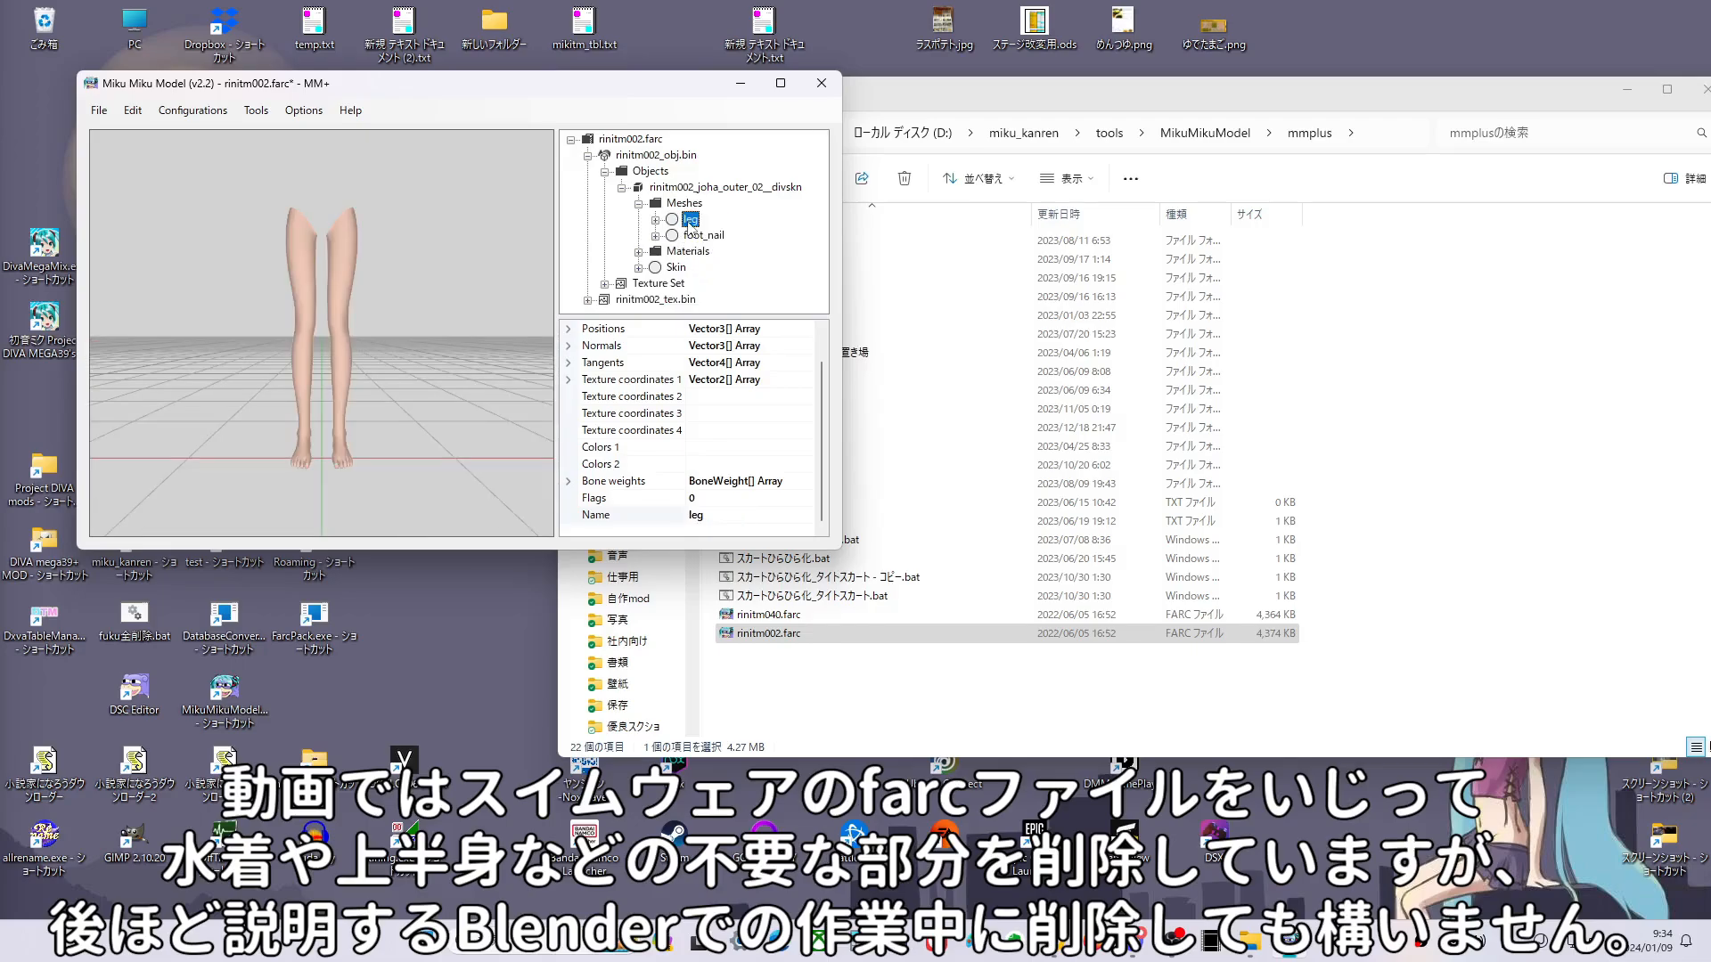
pyautogui.press('Up')
pyautogui.press('Up')
pyautogui.press('Up')
pyautogui.press('Up')
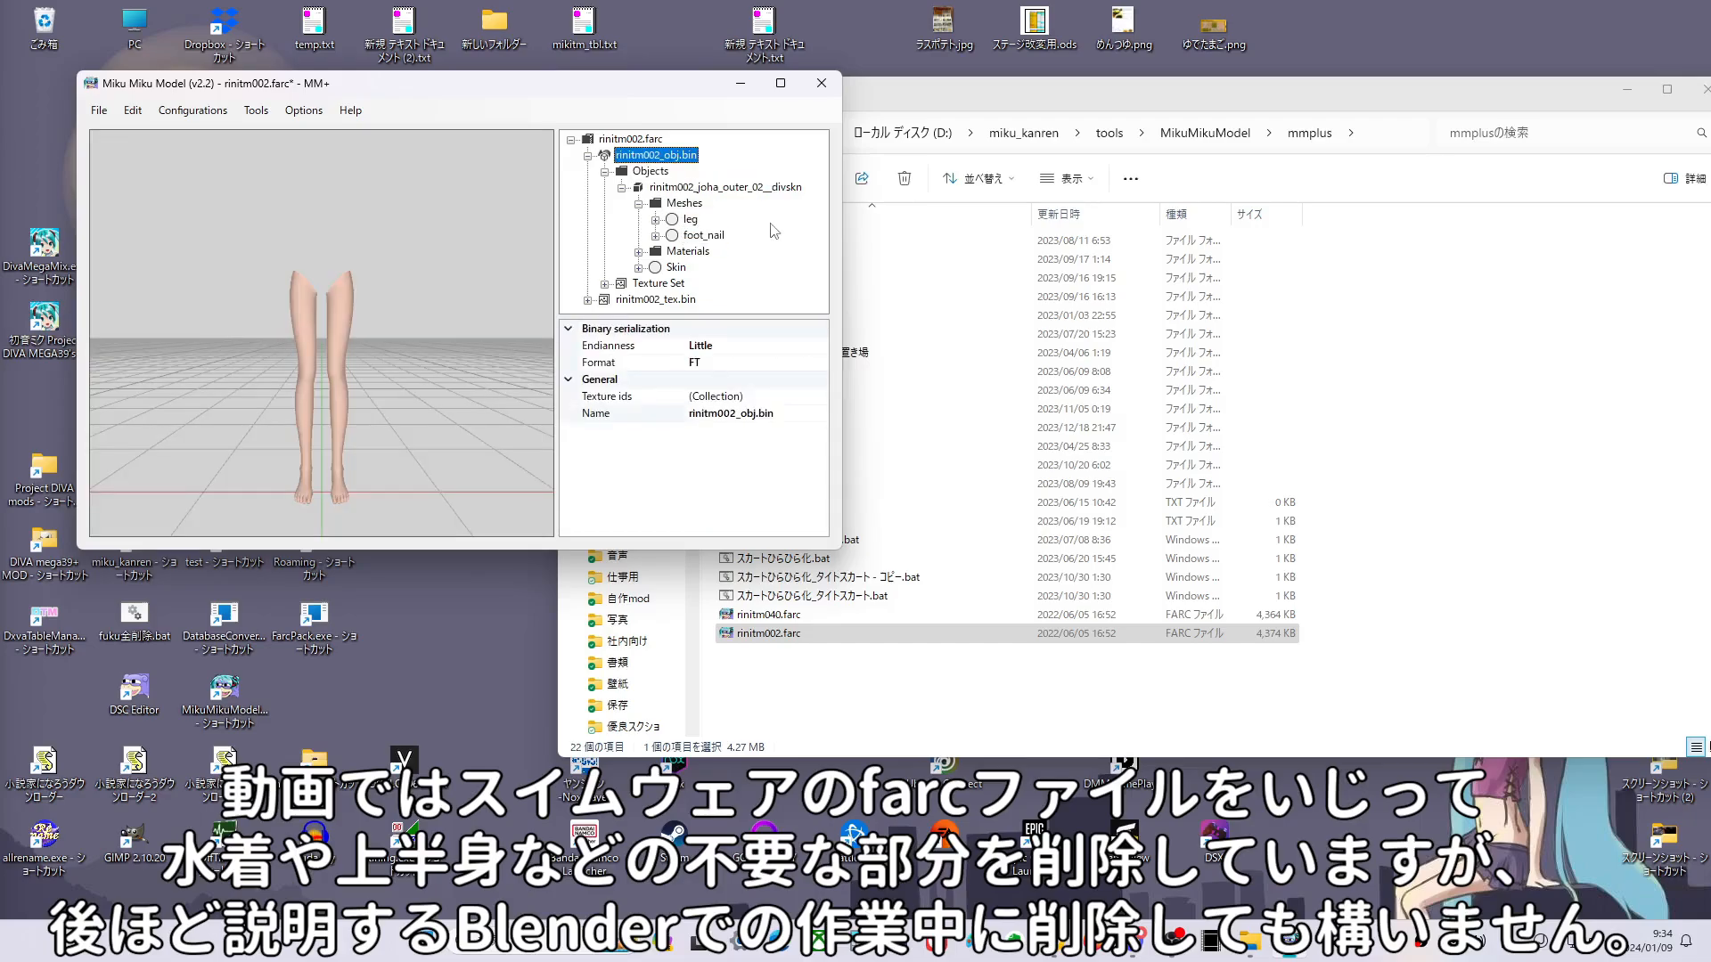
pyautogui.click(99, 110)
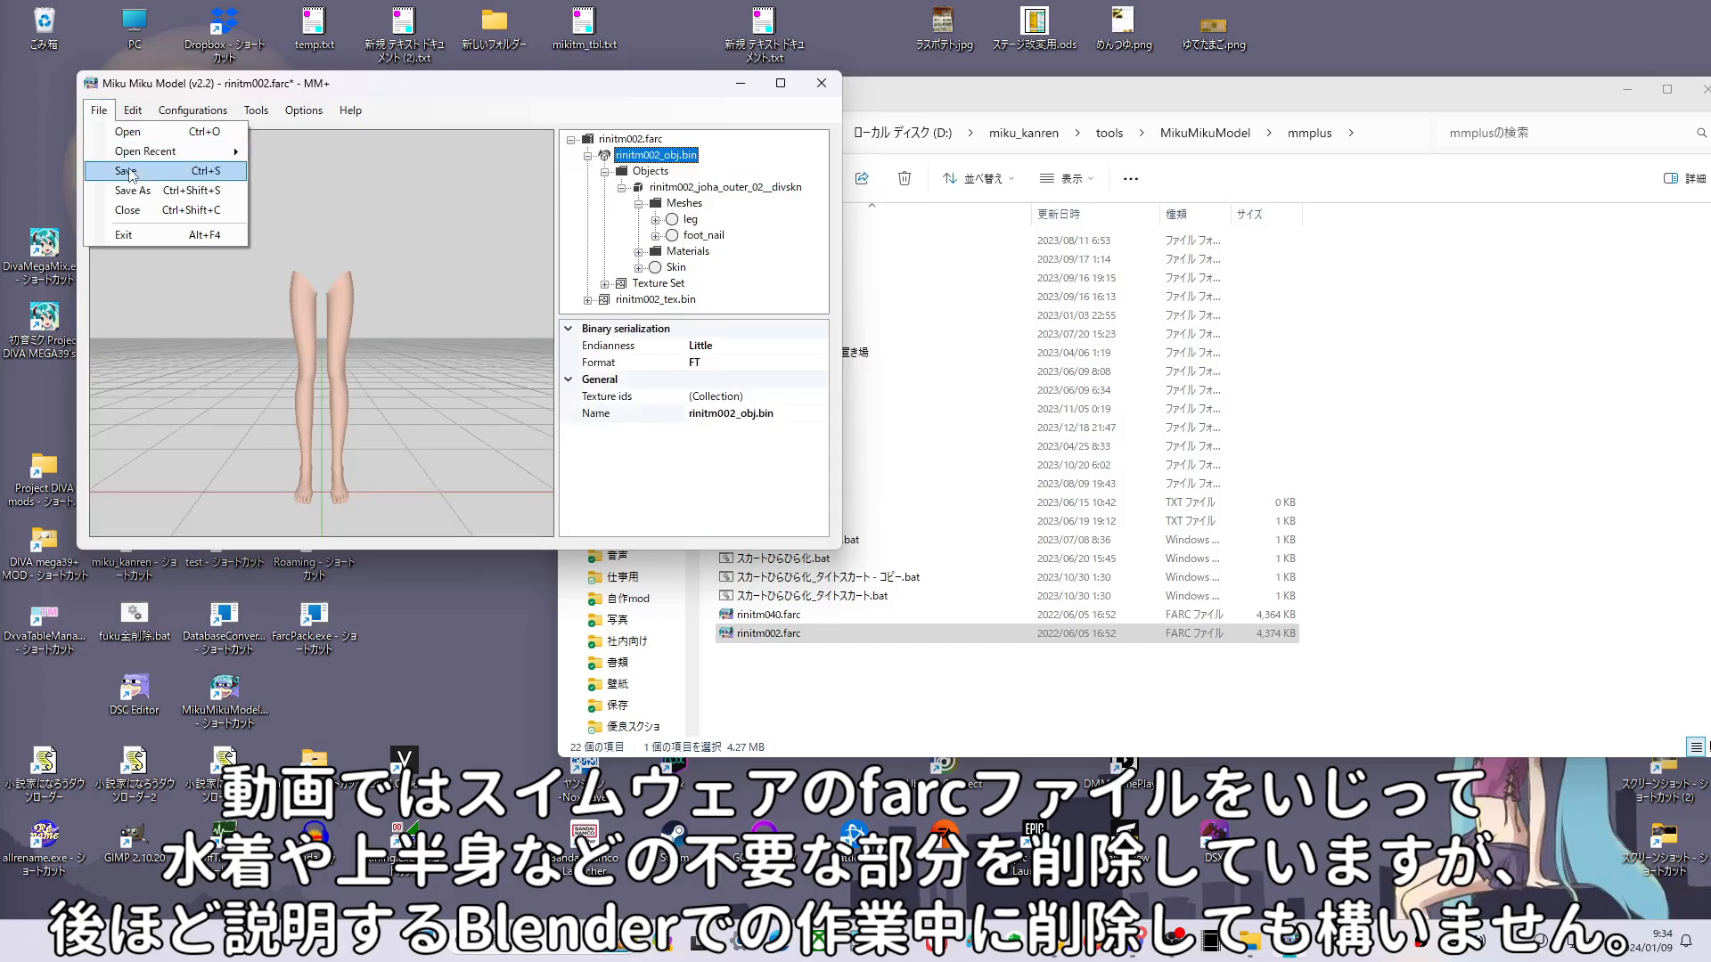
pyautogui.click(127, 171)
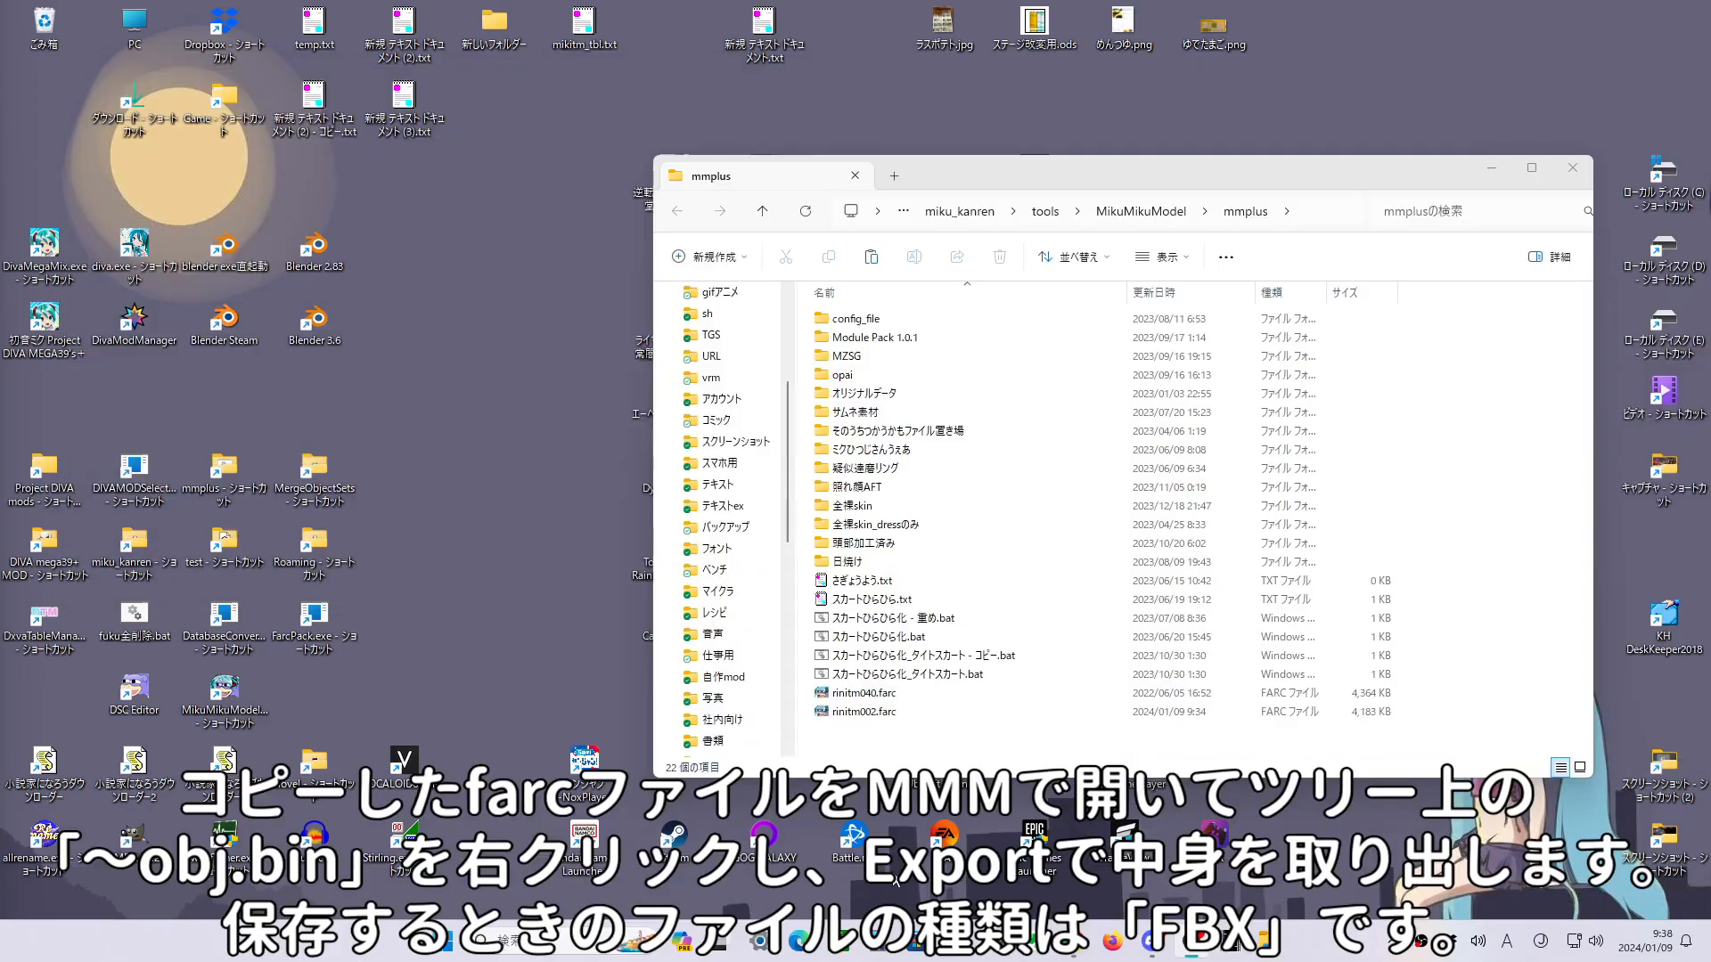
# Export rinitm040_obj.bin from the mmplus copy of rinitm040.farc as rinitm040_obj.fbx into the test\fuku1 folder.
pyautogui.doubleClick(918, 694)
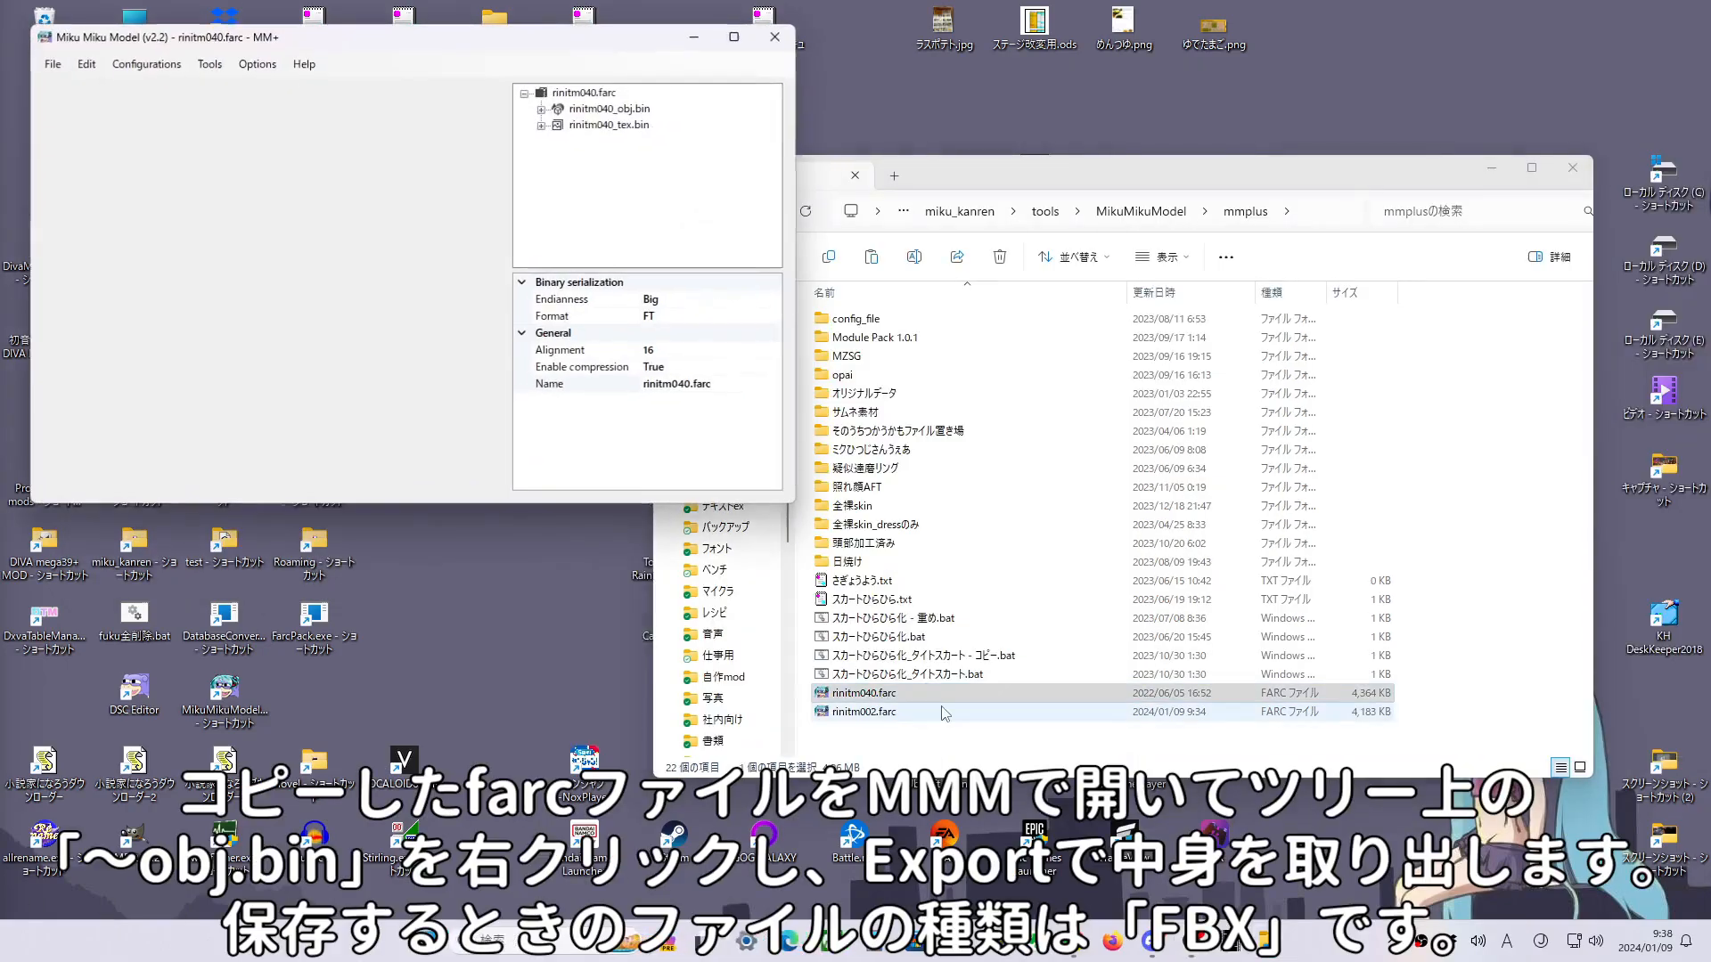
pyautogui.click(634, 110)
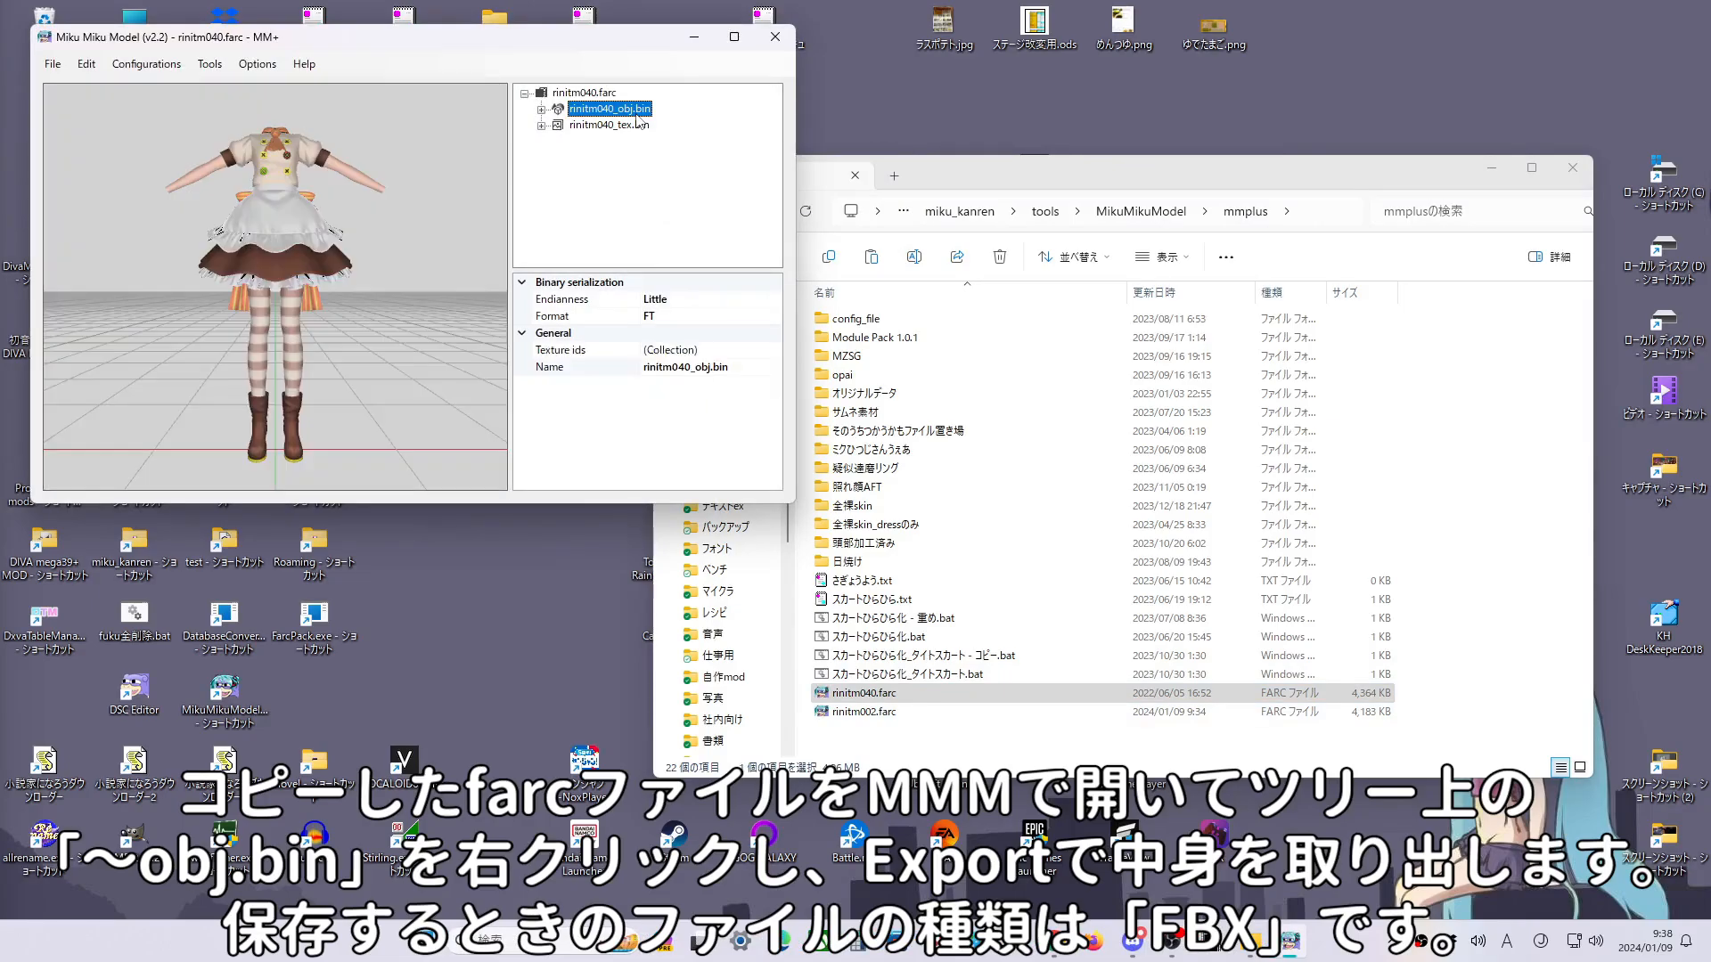
pyautogui.rightClick(636, 115)
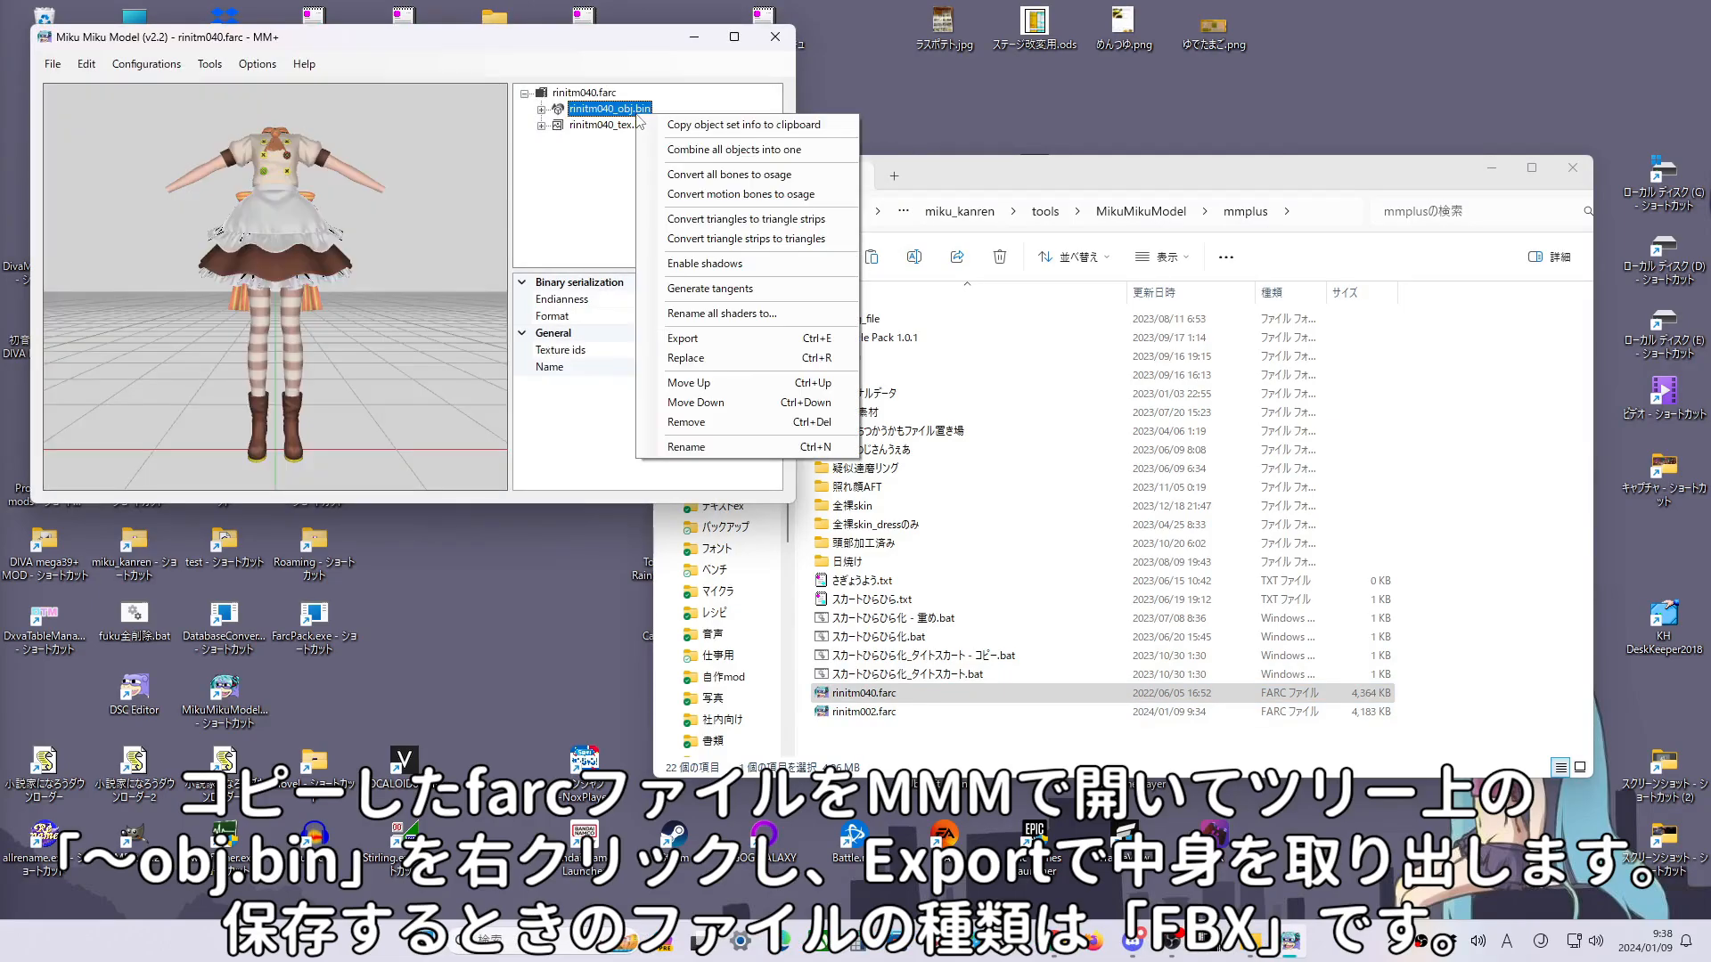
pyautogui.click(724, 342)
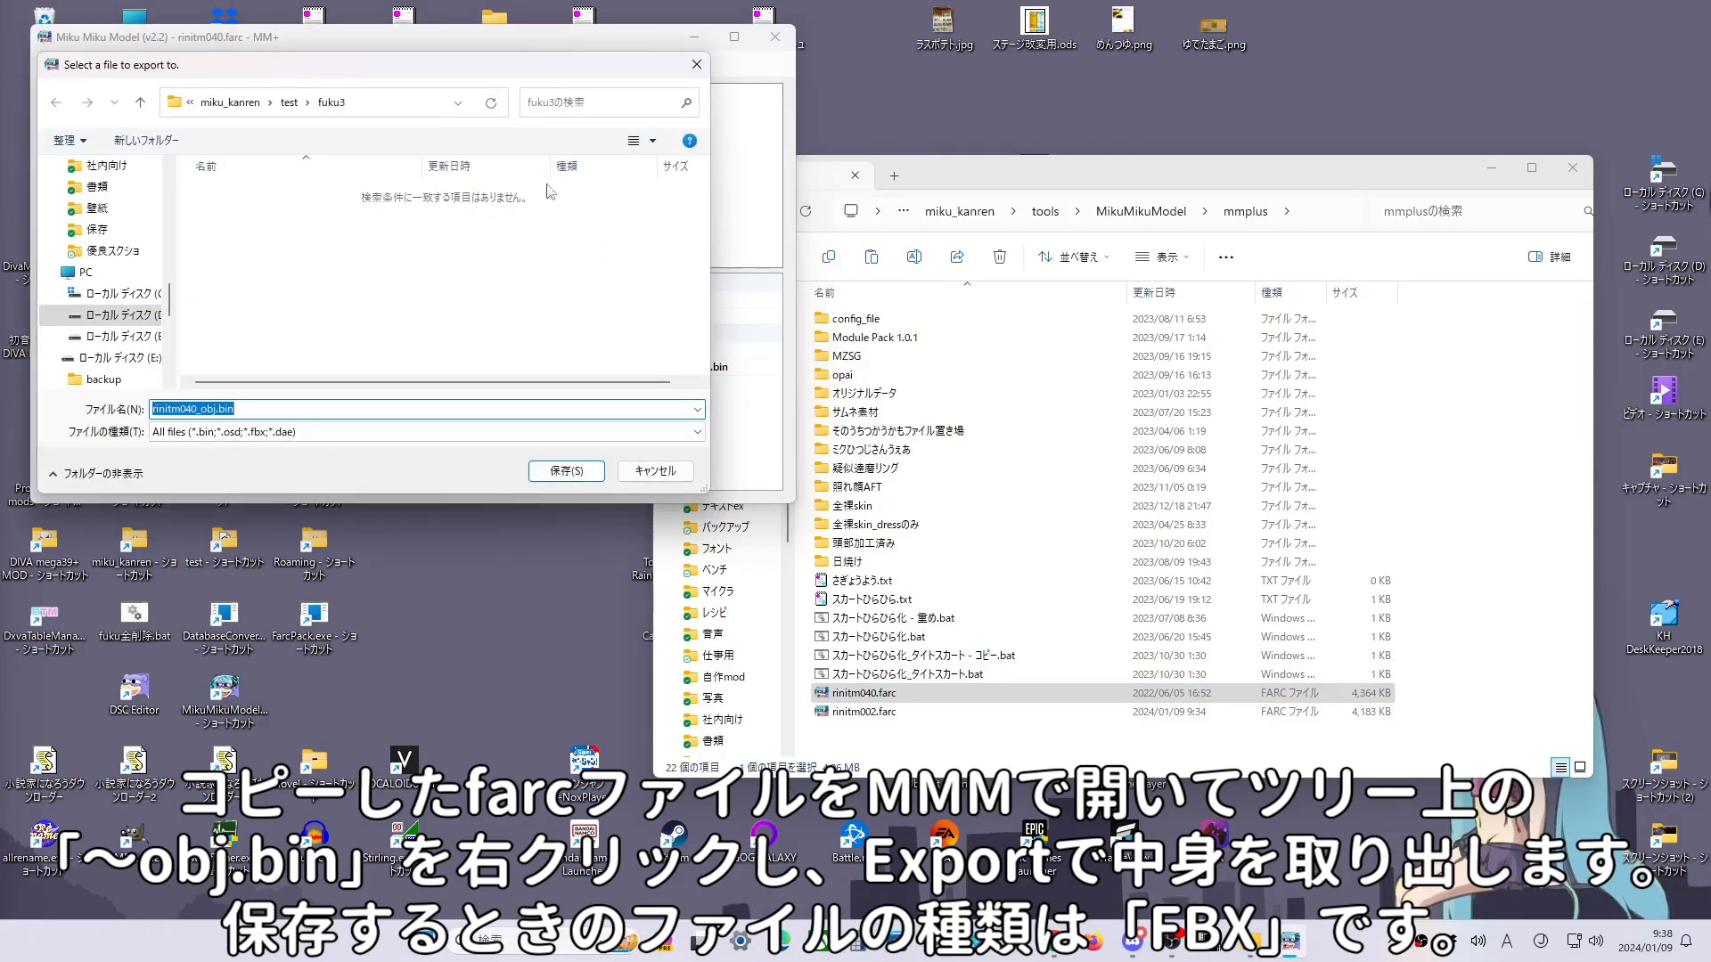
pyautogui.click(665, 240)
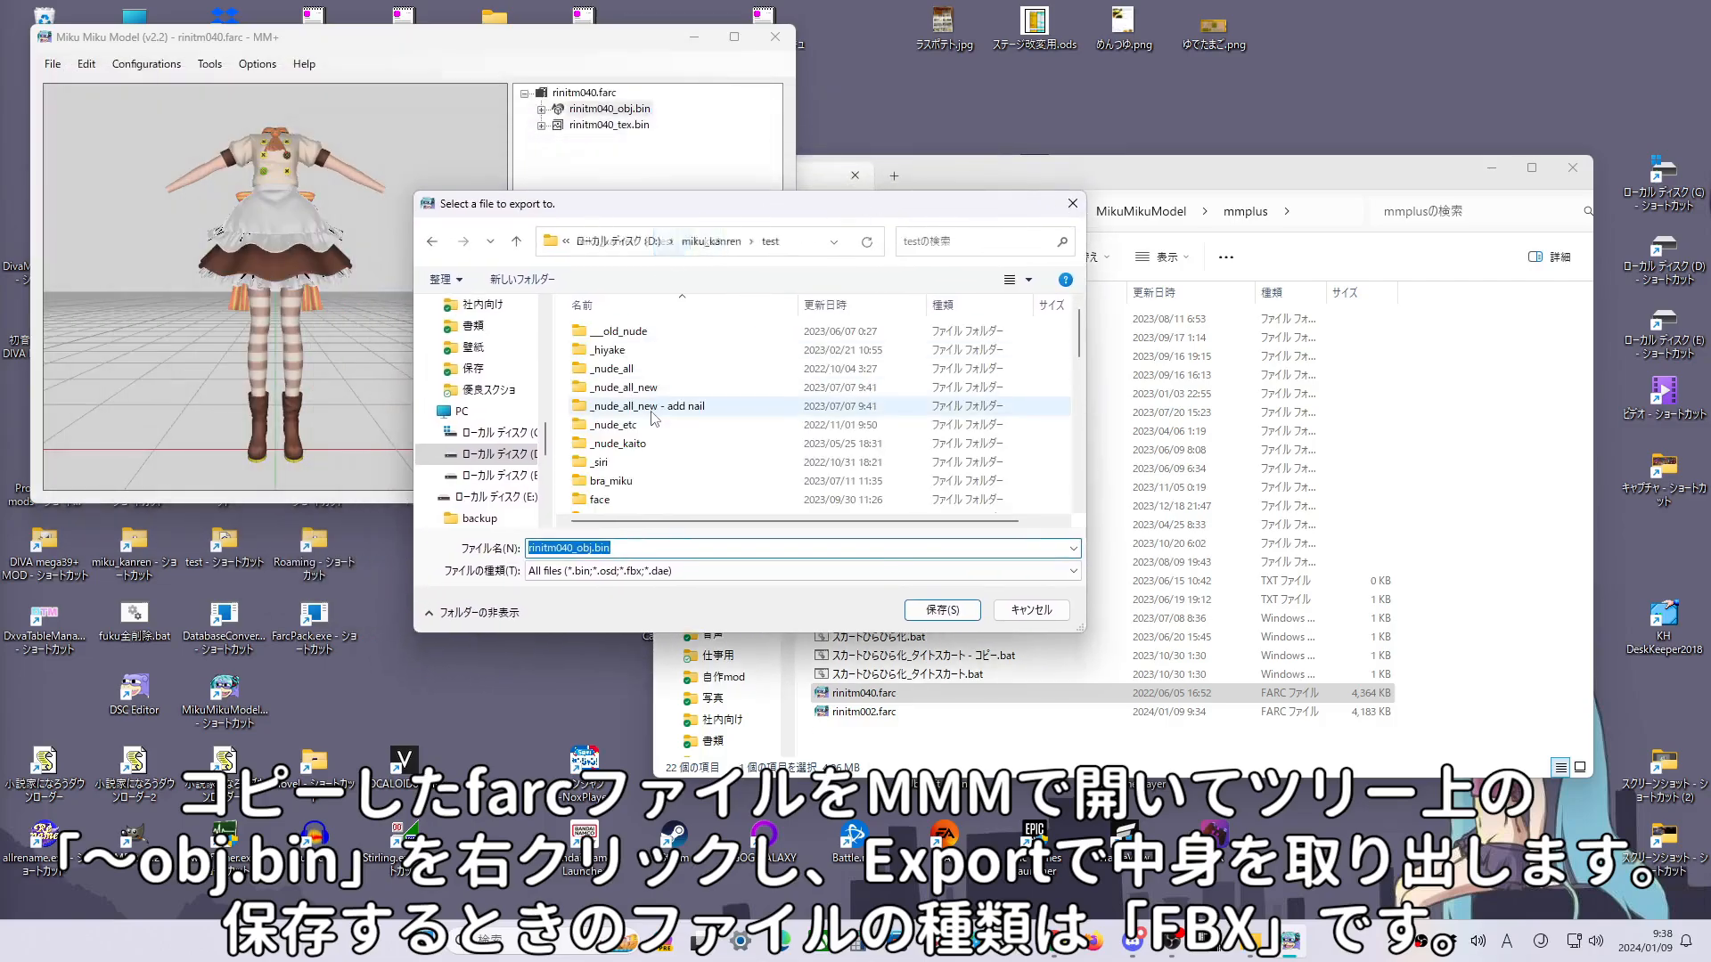
pyautogui.click(661, 356)
pyautogui.doubleClick(662, 356)
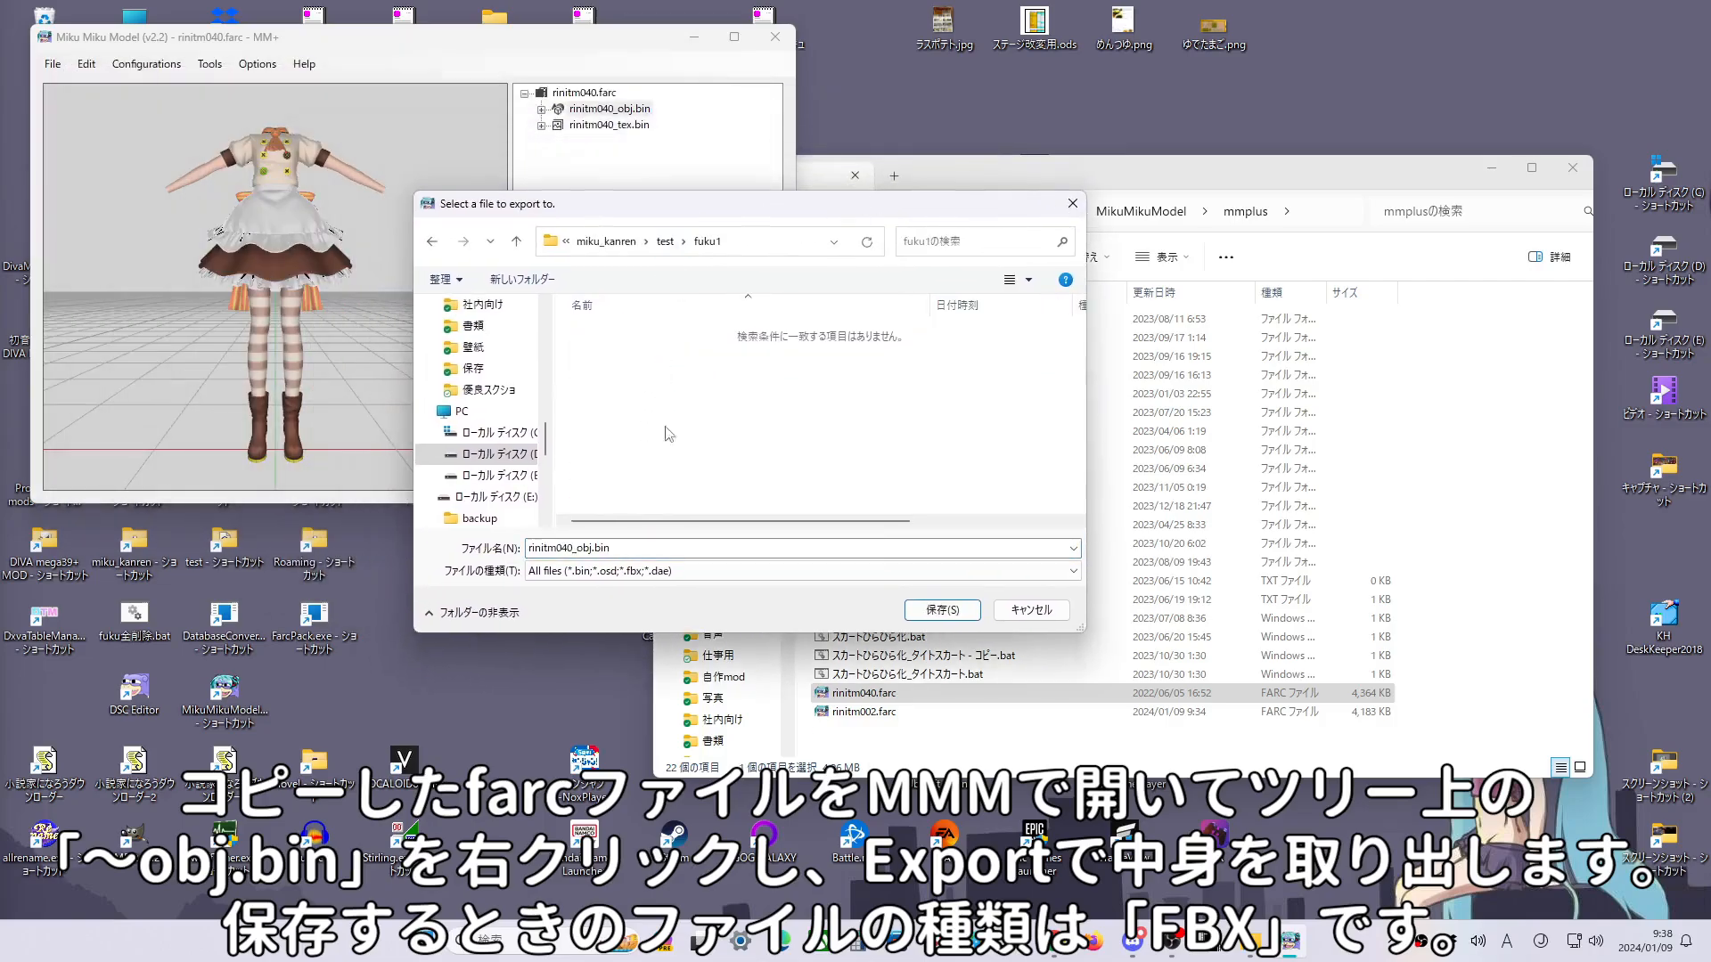
pyautogui.click(670, 571)
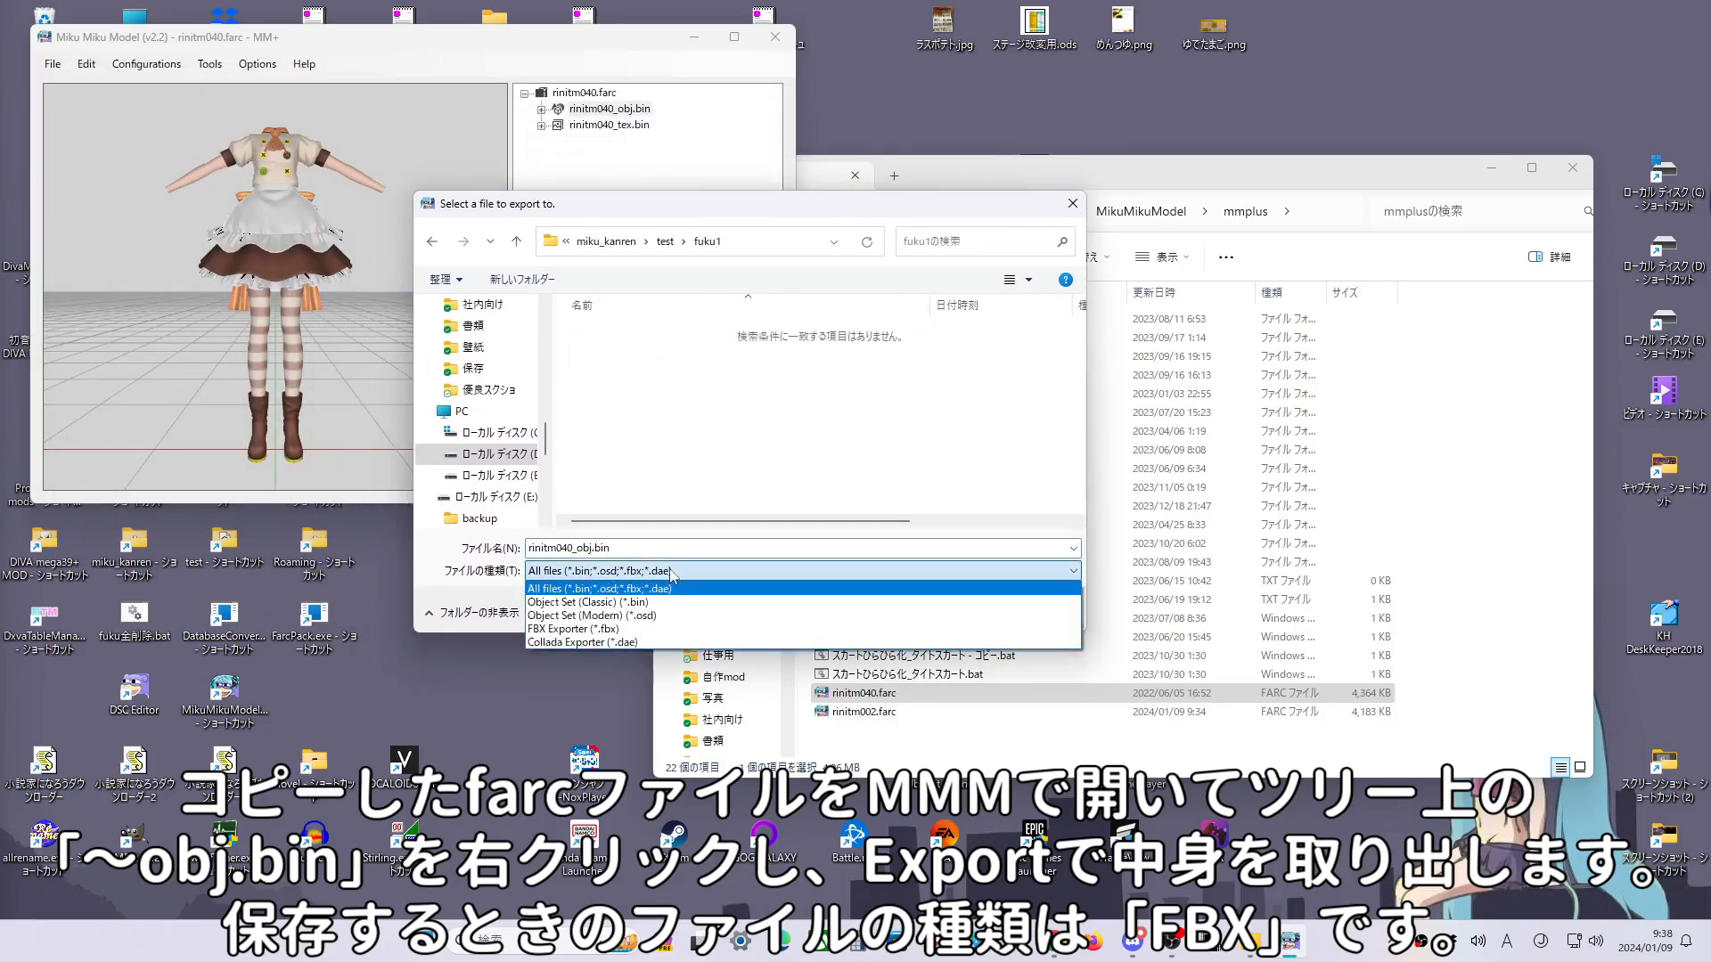
pyautogui.click(682, 629)
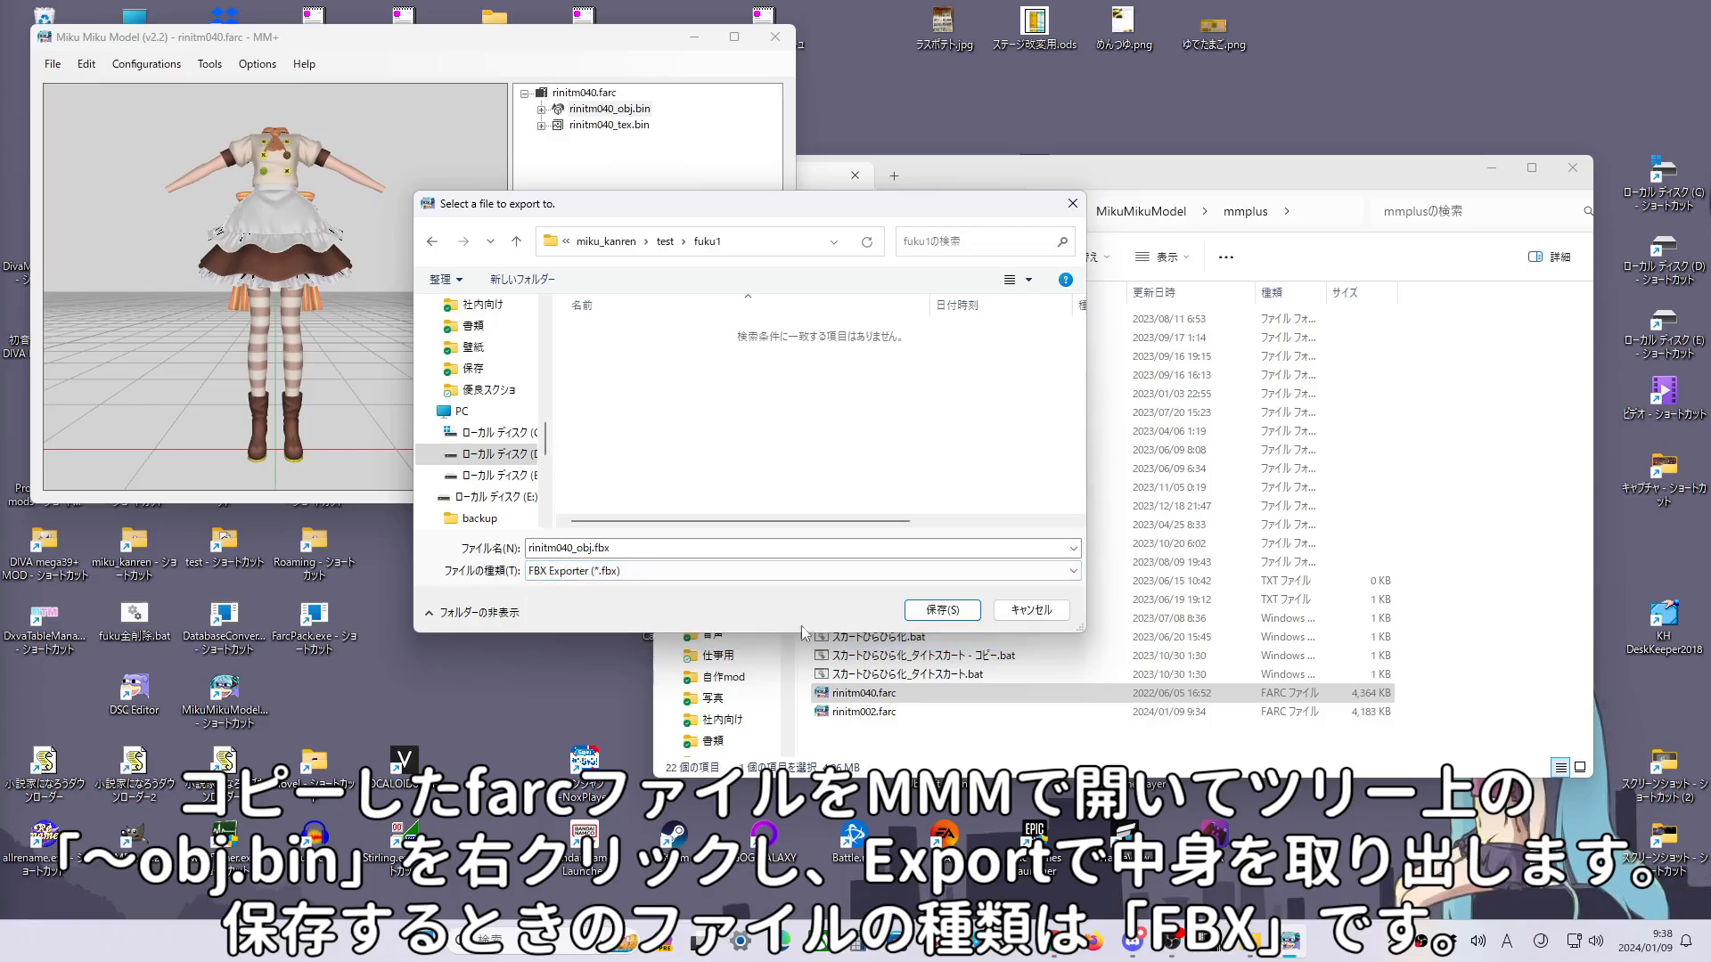
pyautogui.click(943, 613)
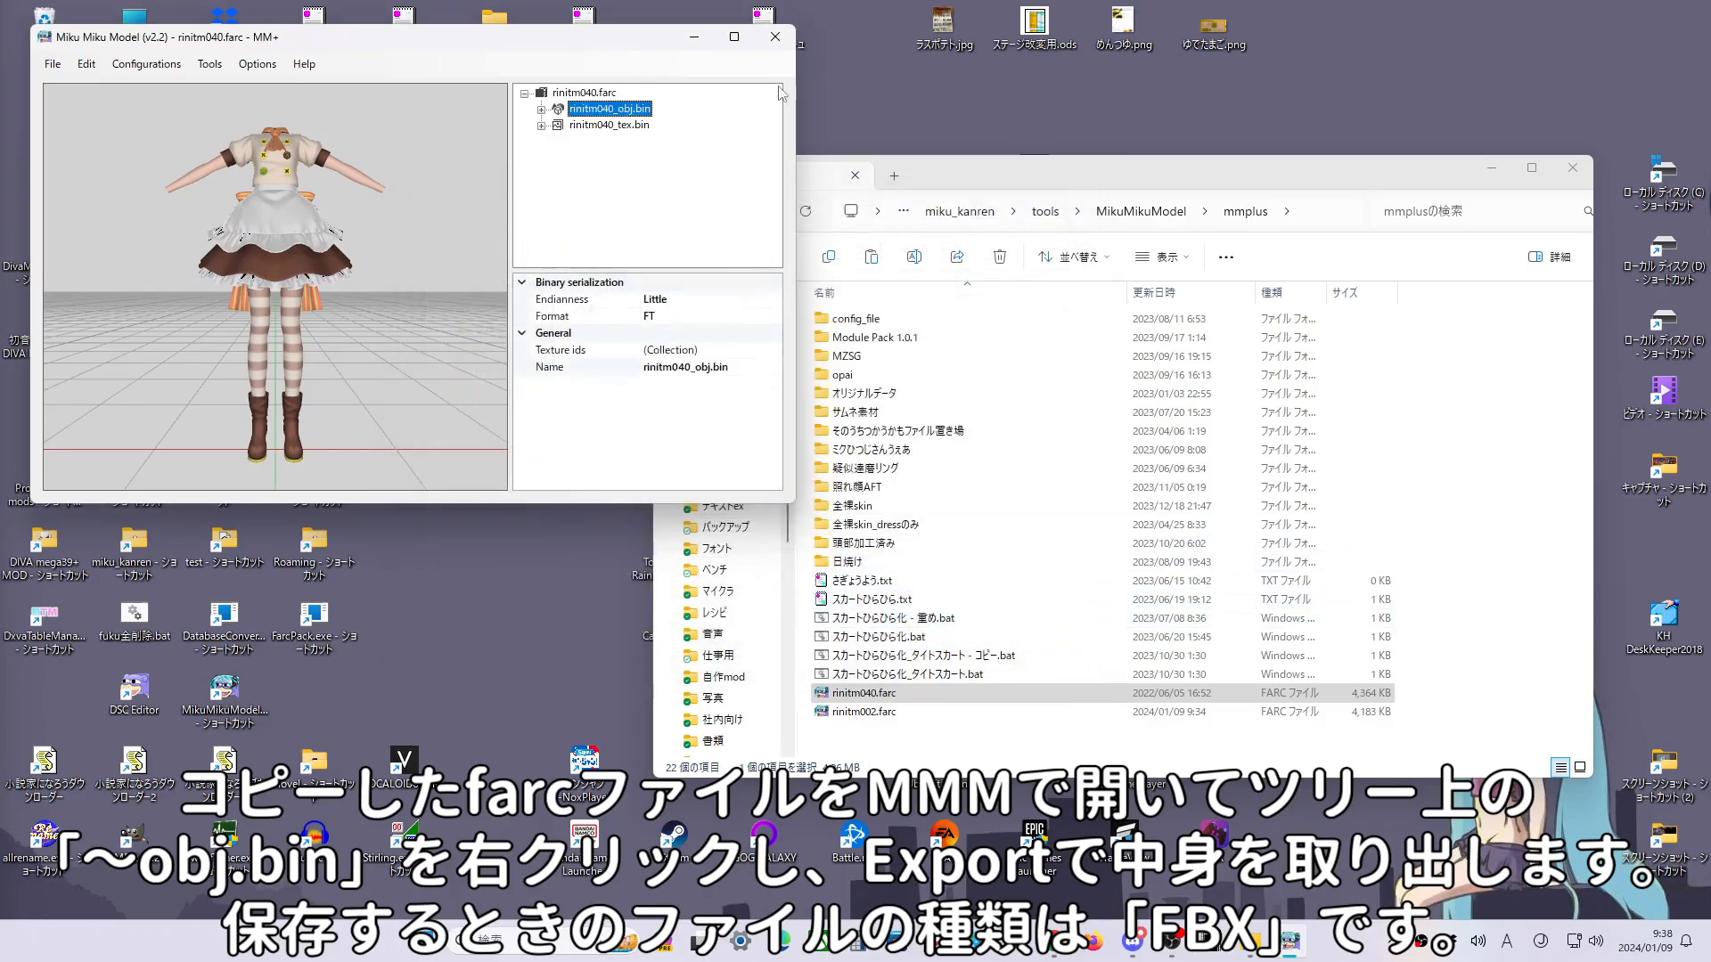
pyautogui.click(790, 44)
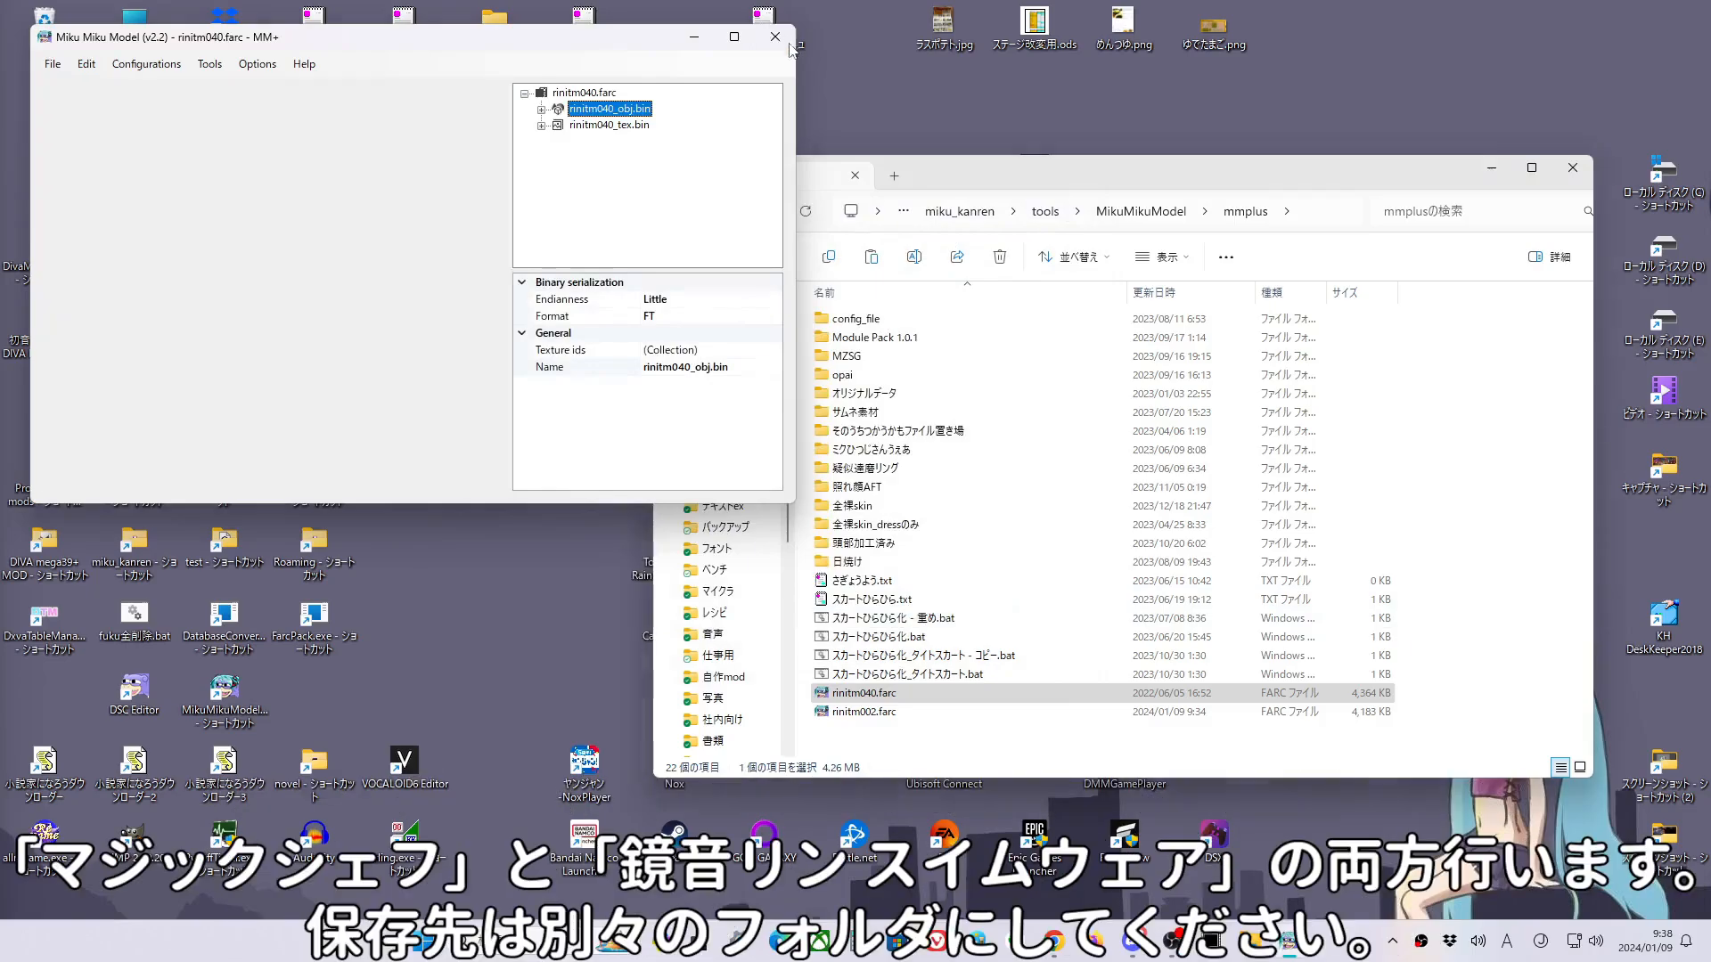
# Export rinitm002_obj.bin from rinitm002.farc as rinitm002_obj.fbx into the test\fuku2 folder and close the model.
pyautogui.doubleClick(877, 713)
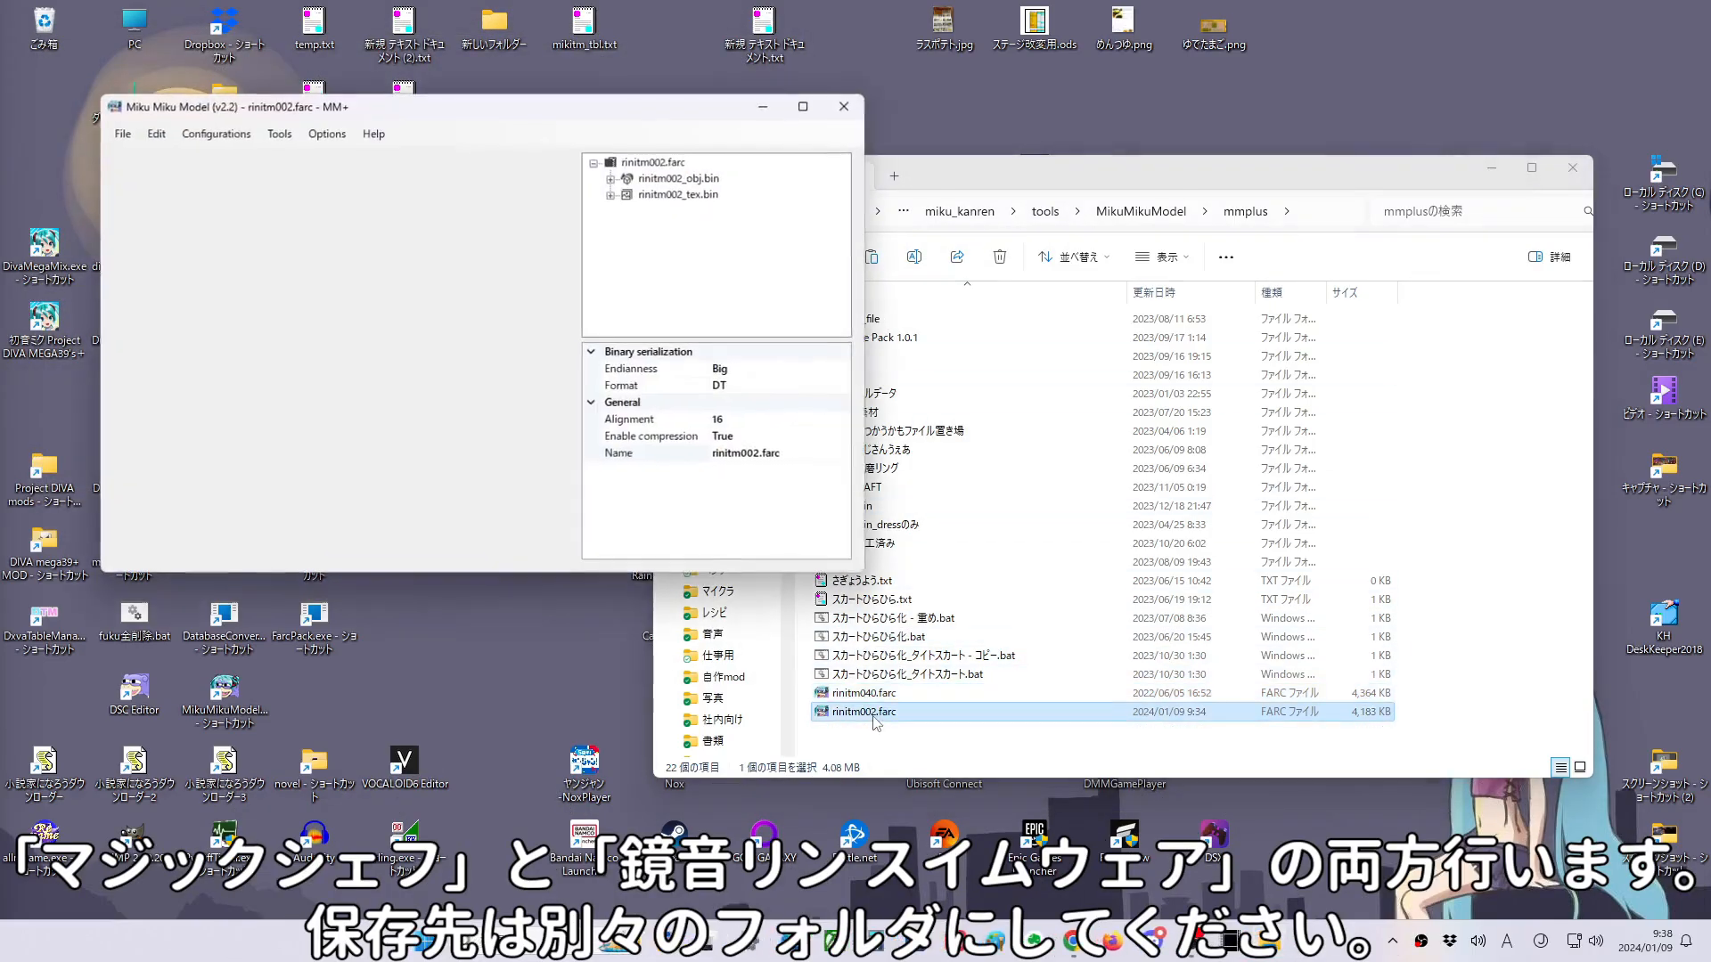
pyautogui.click(704, 181)
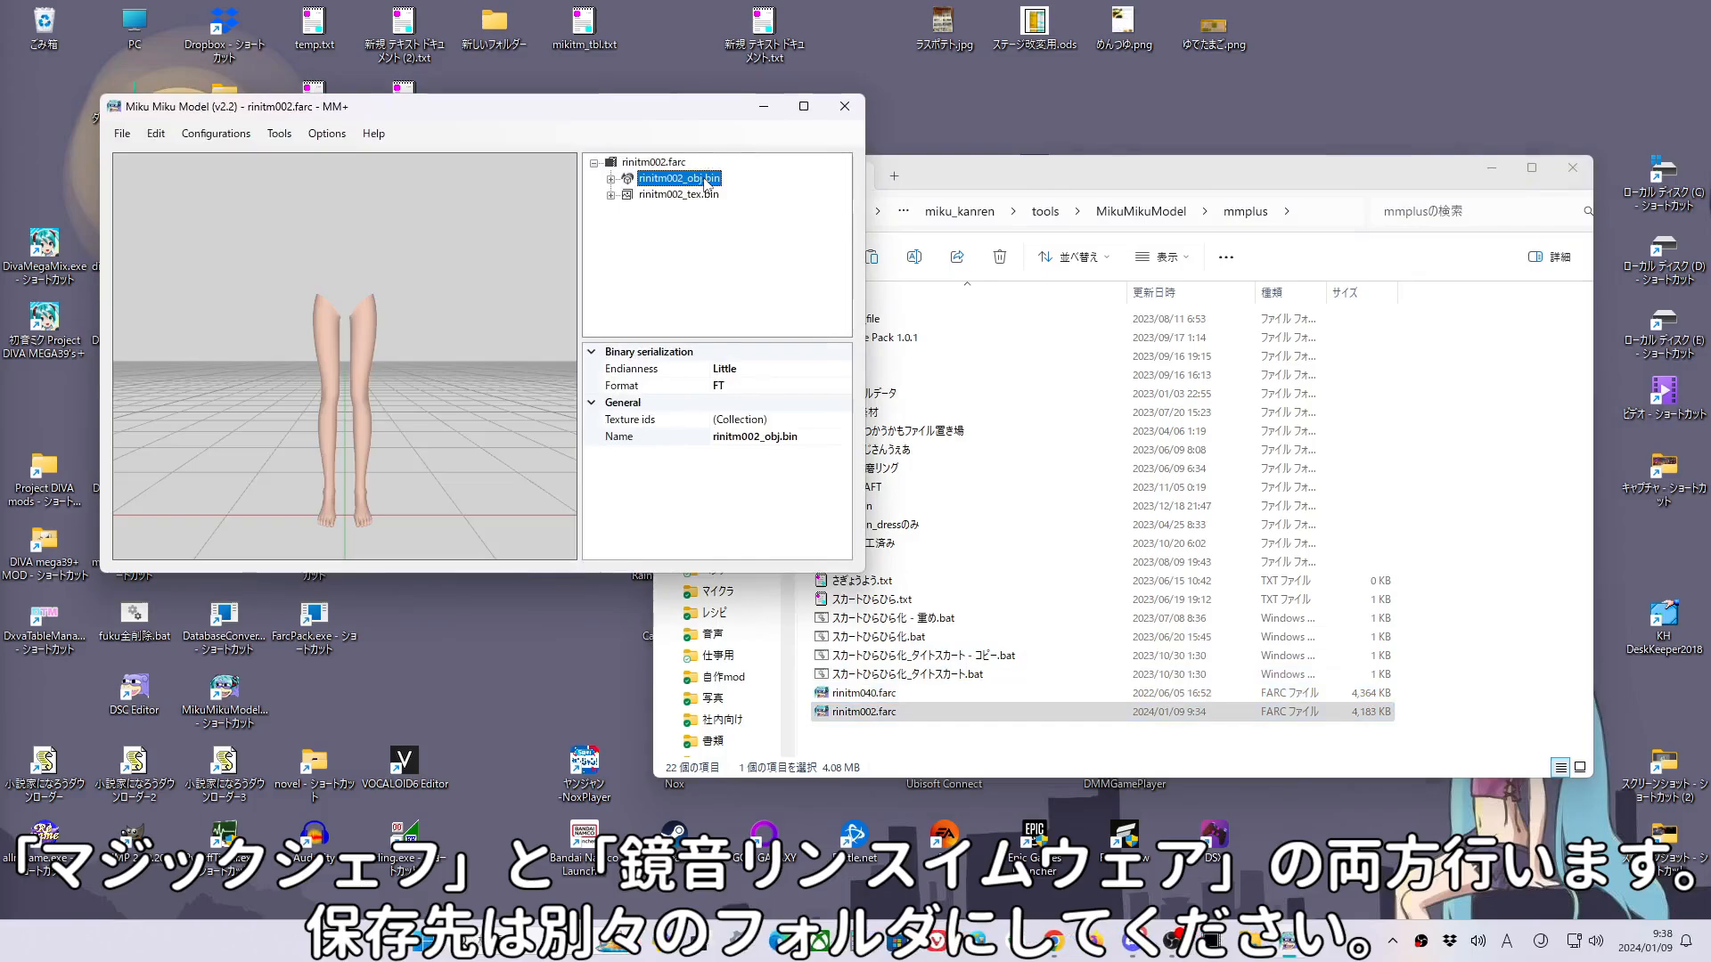
pyautogui.rightClick(704, 181)
pyautogui.click(771, 406)
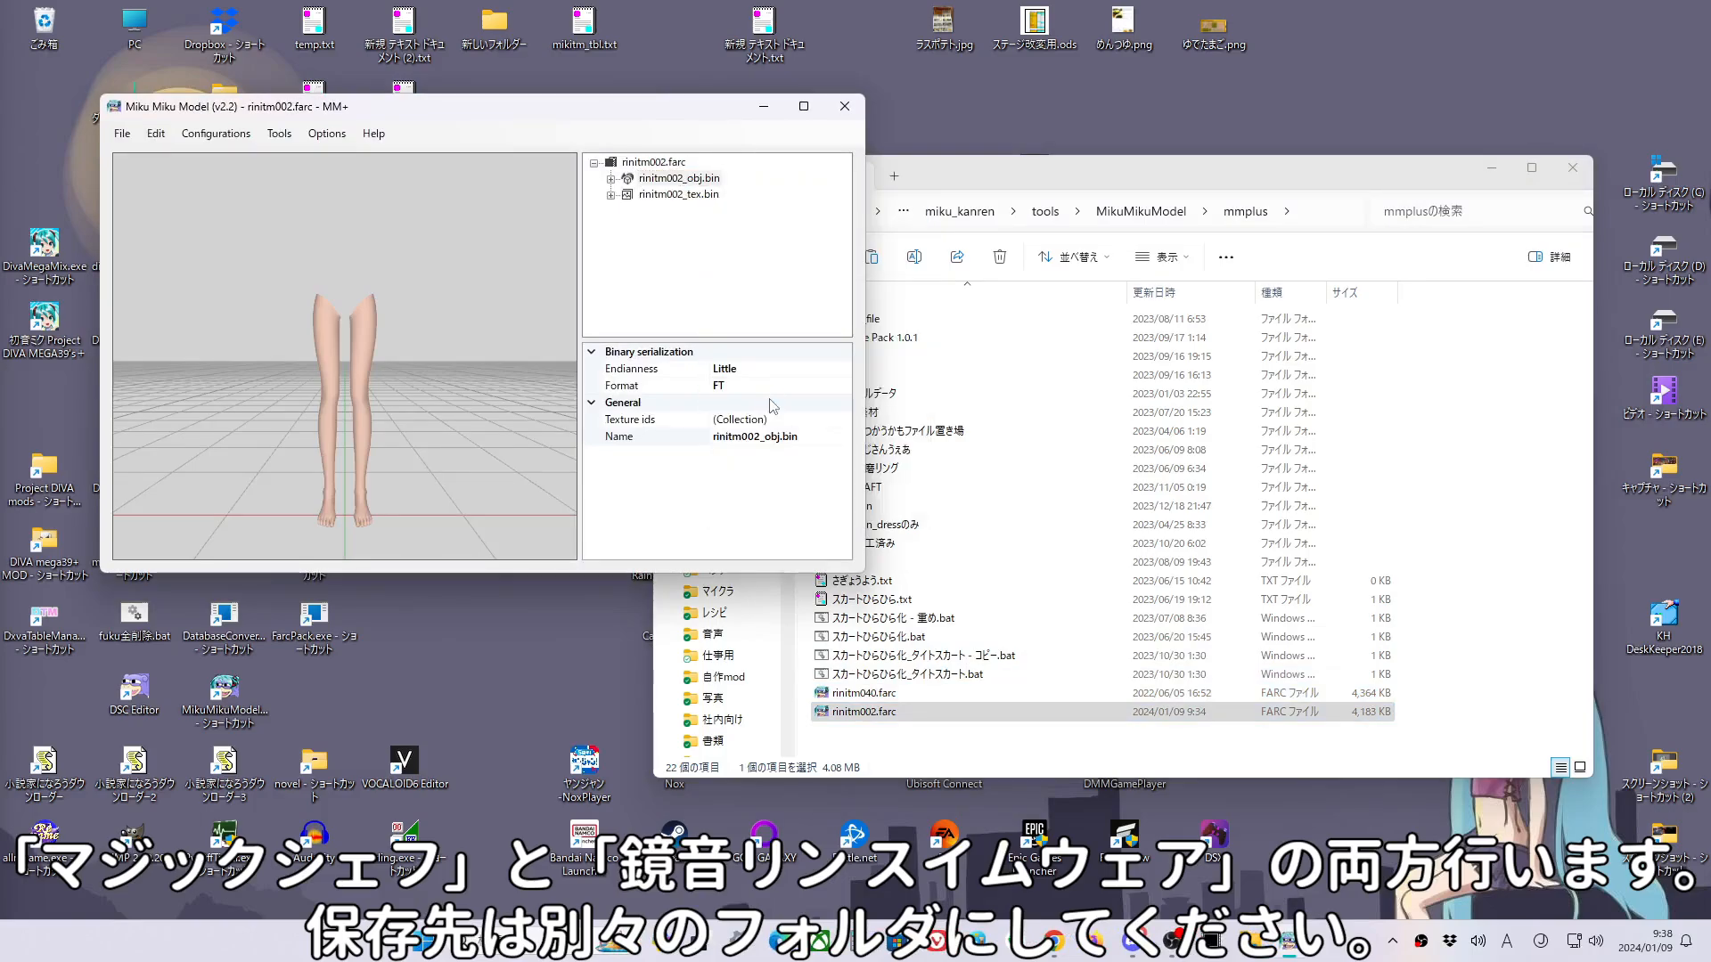
pyautogui.click(361, 178)
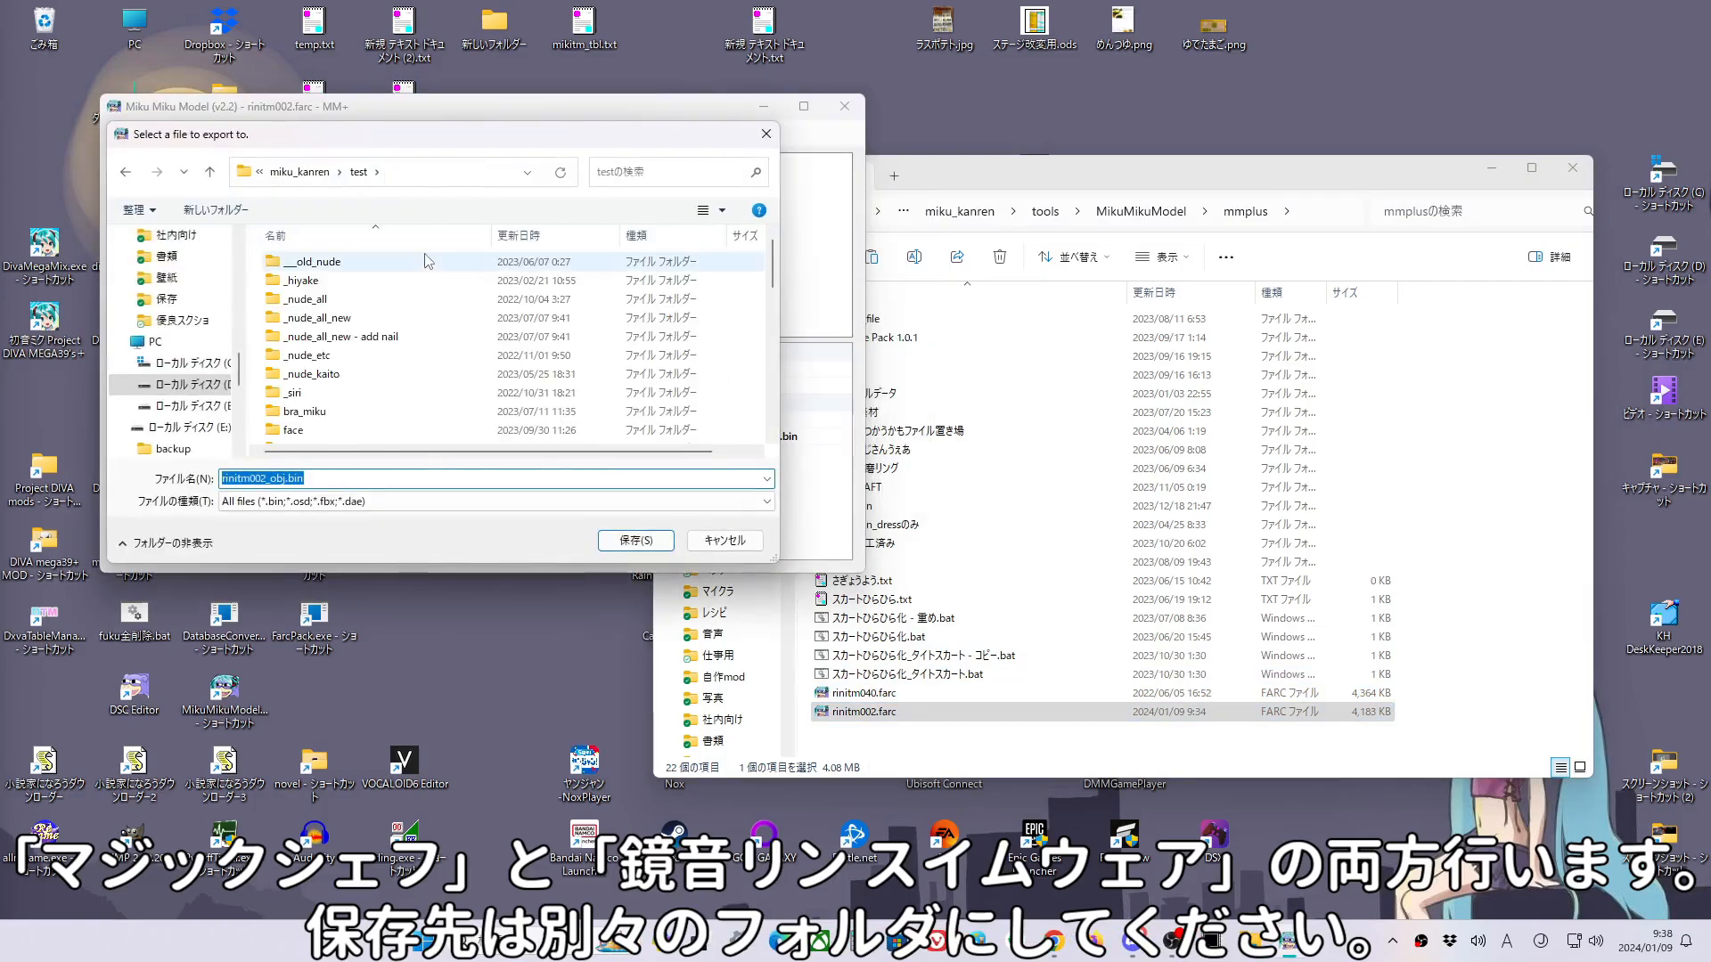
pyautogui.doubleClick(351, 303)
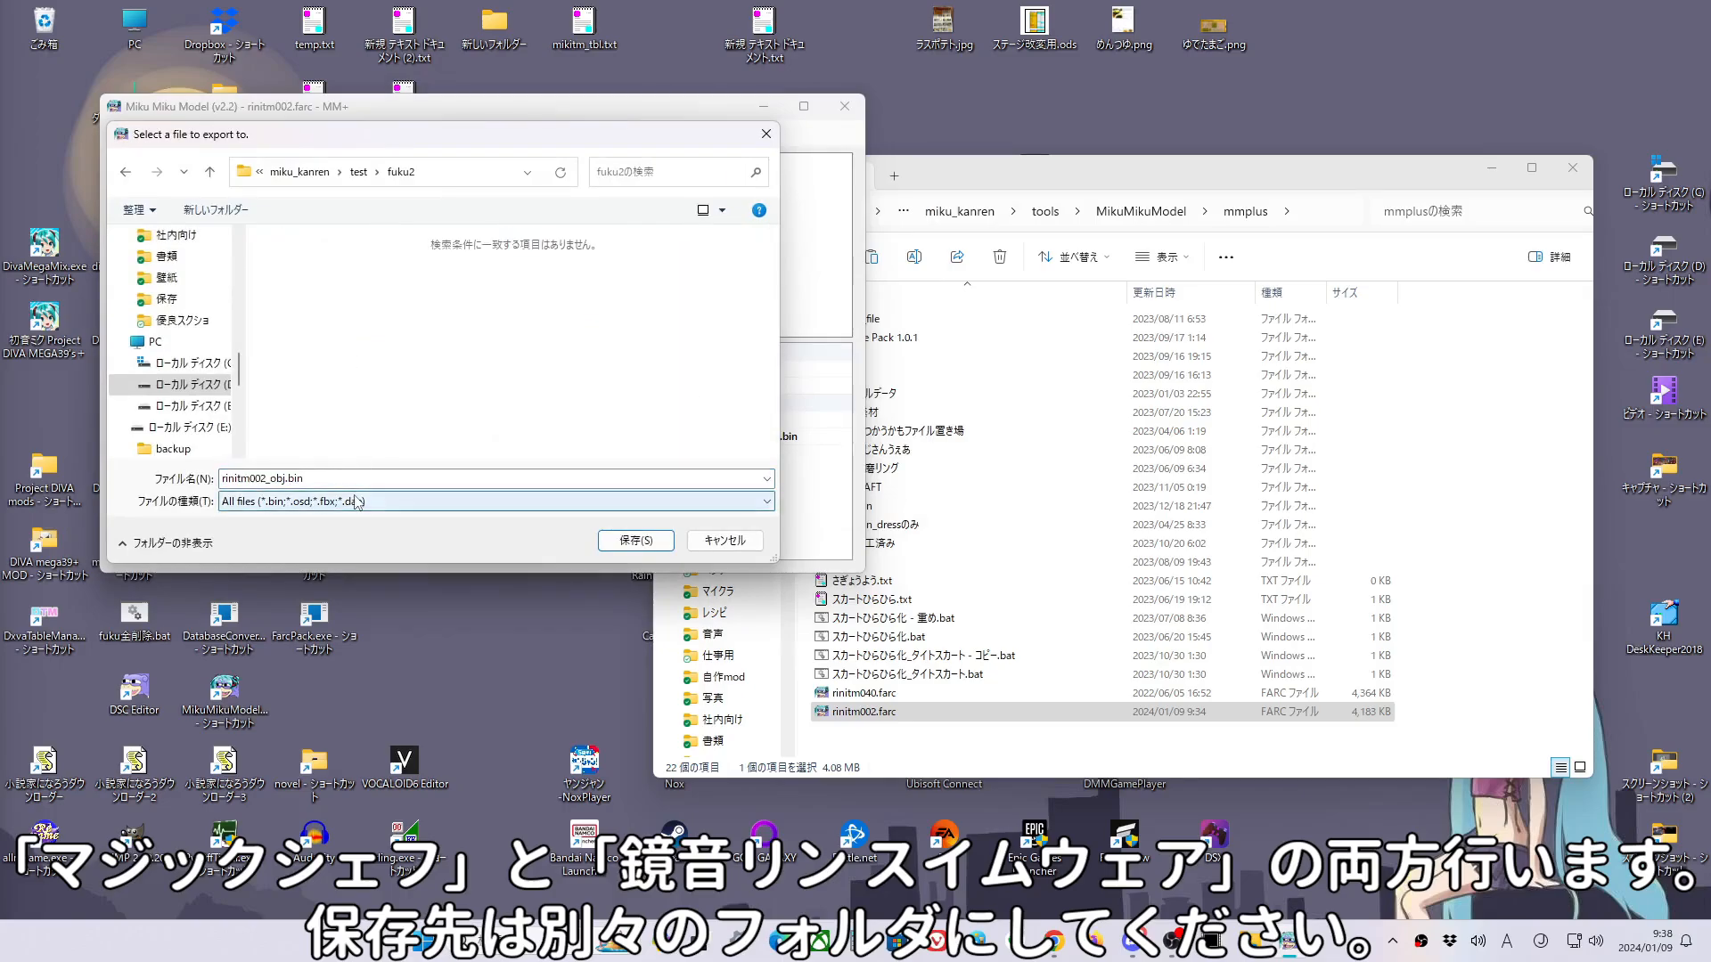
pyautogui.click(285, 502)
pyautogui.click(269, 560)
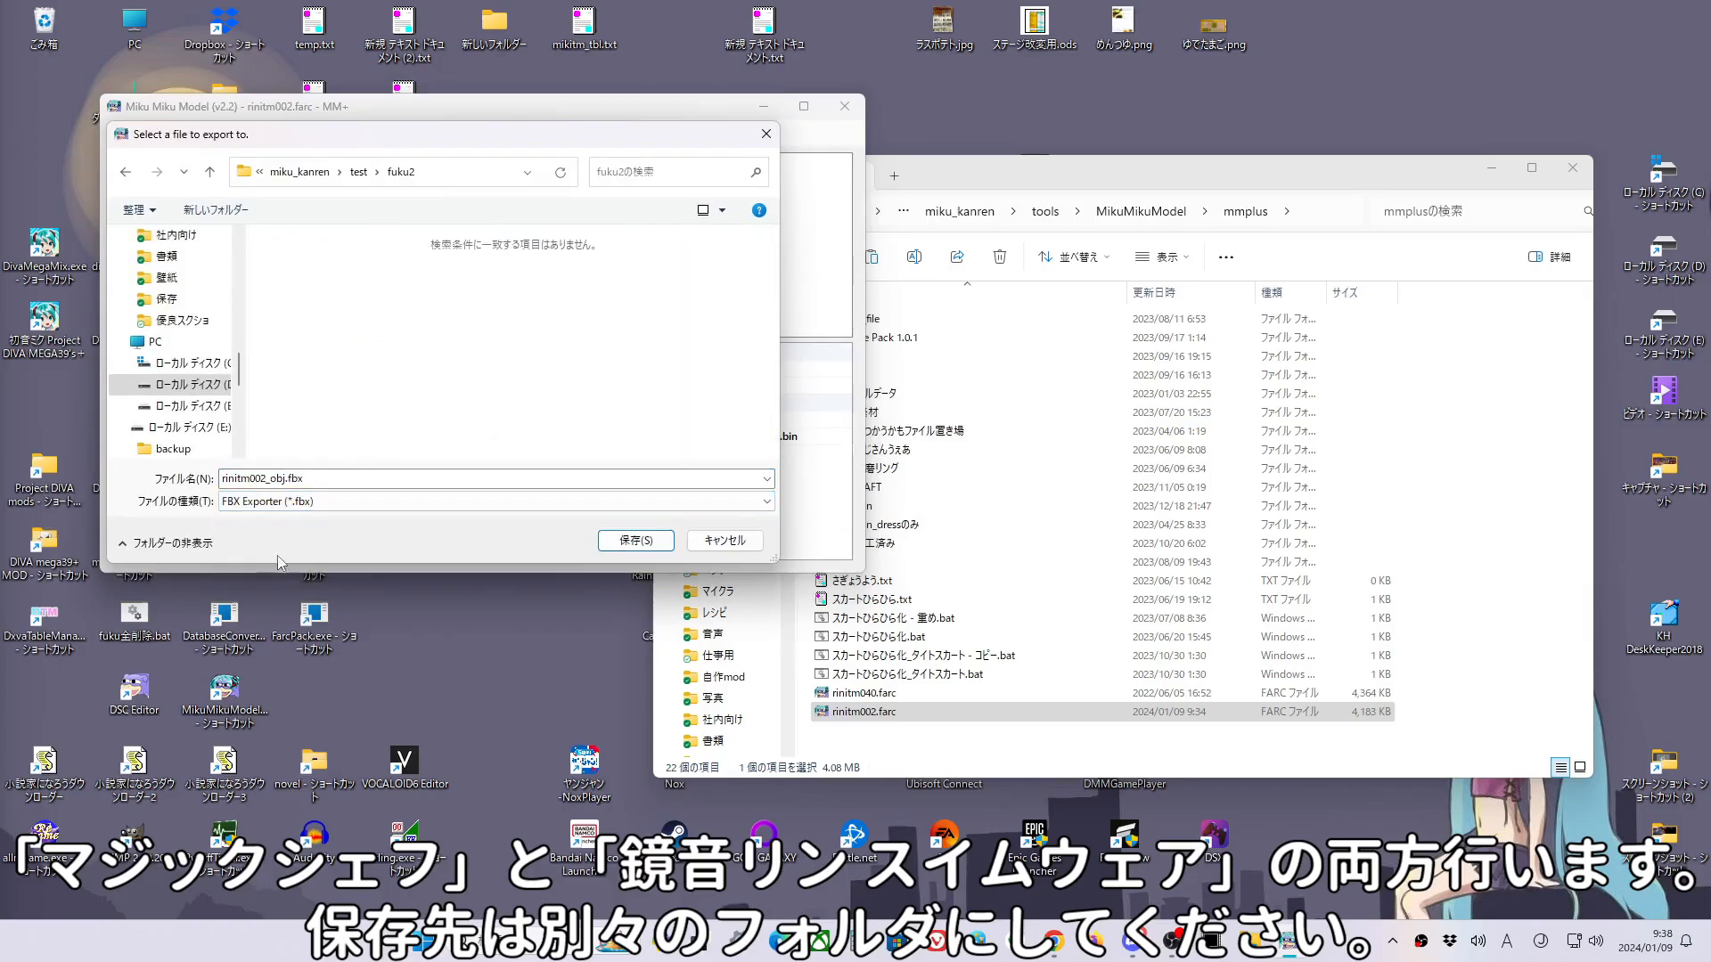
pyautogui.click(636, 541)
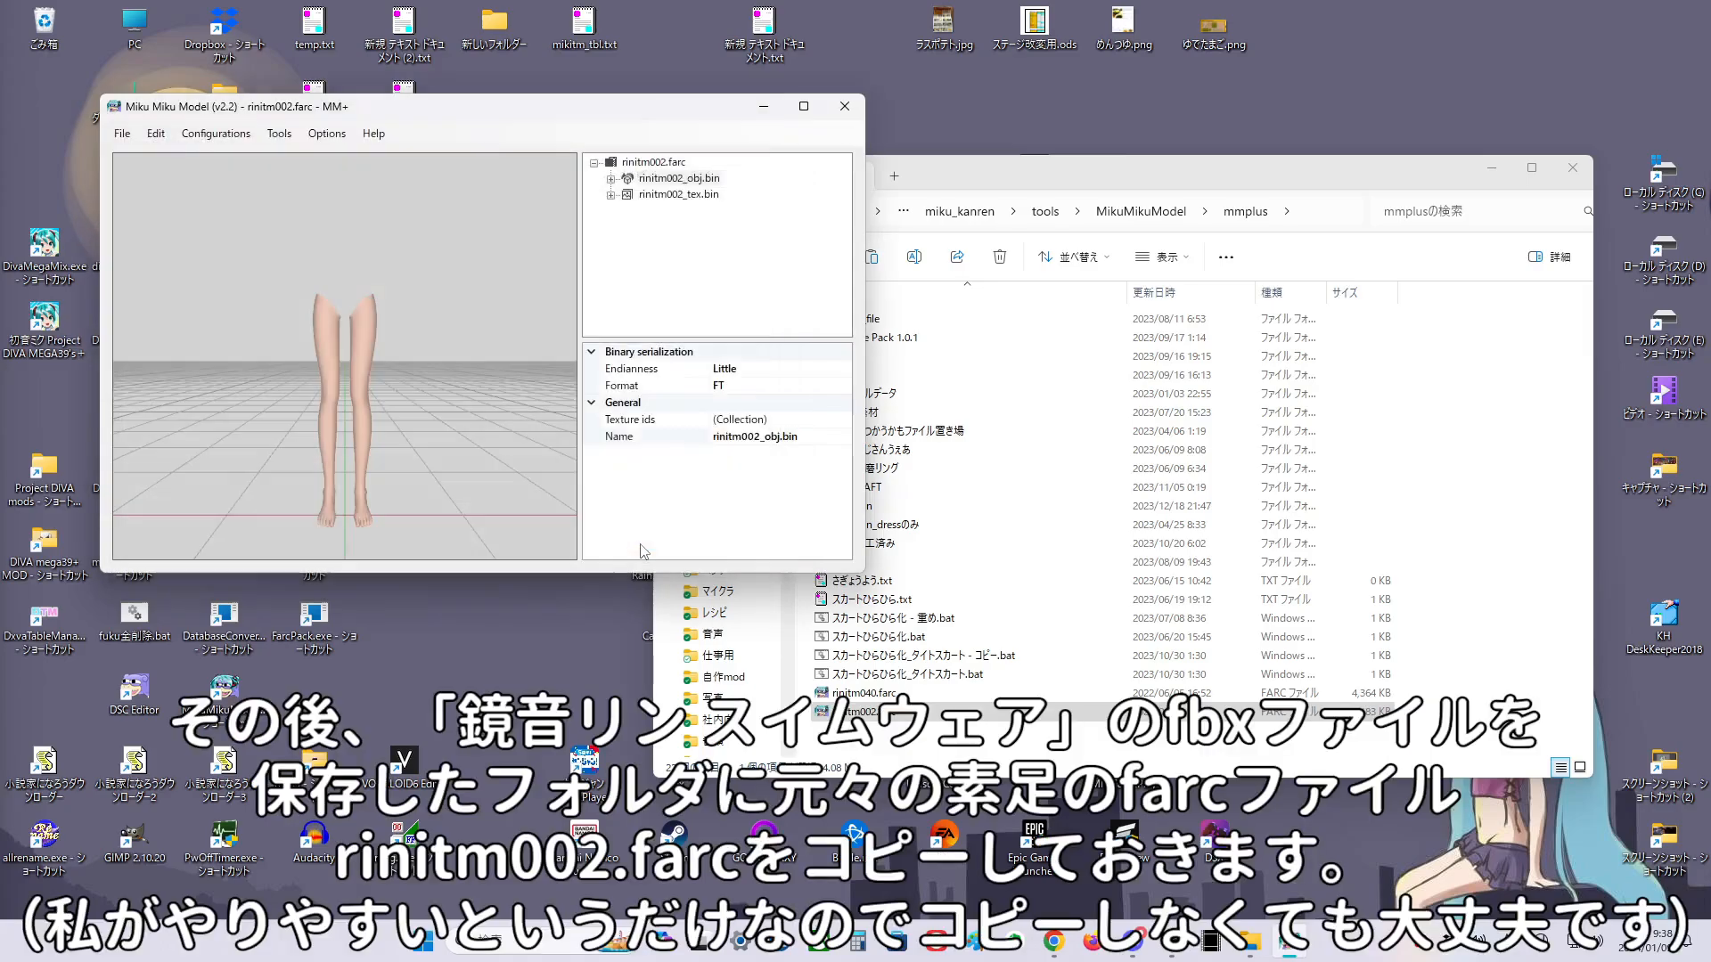
pyautogui.click(844, 106)
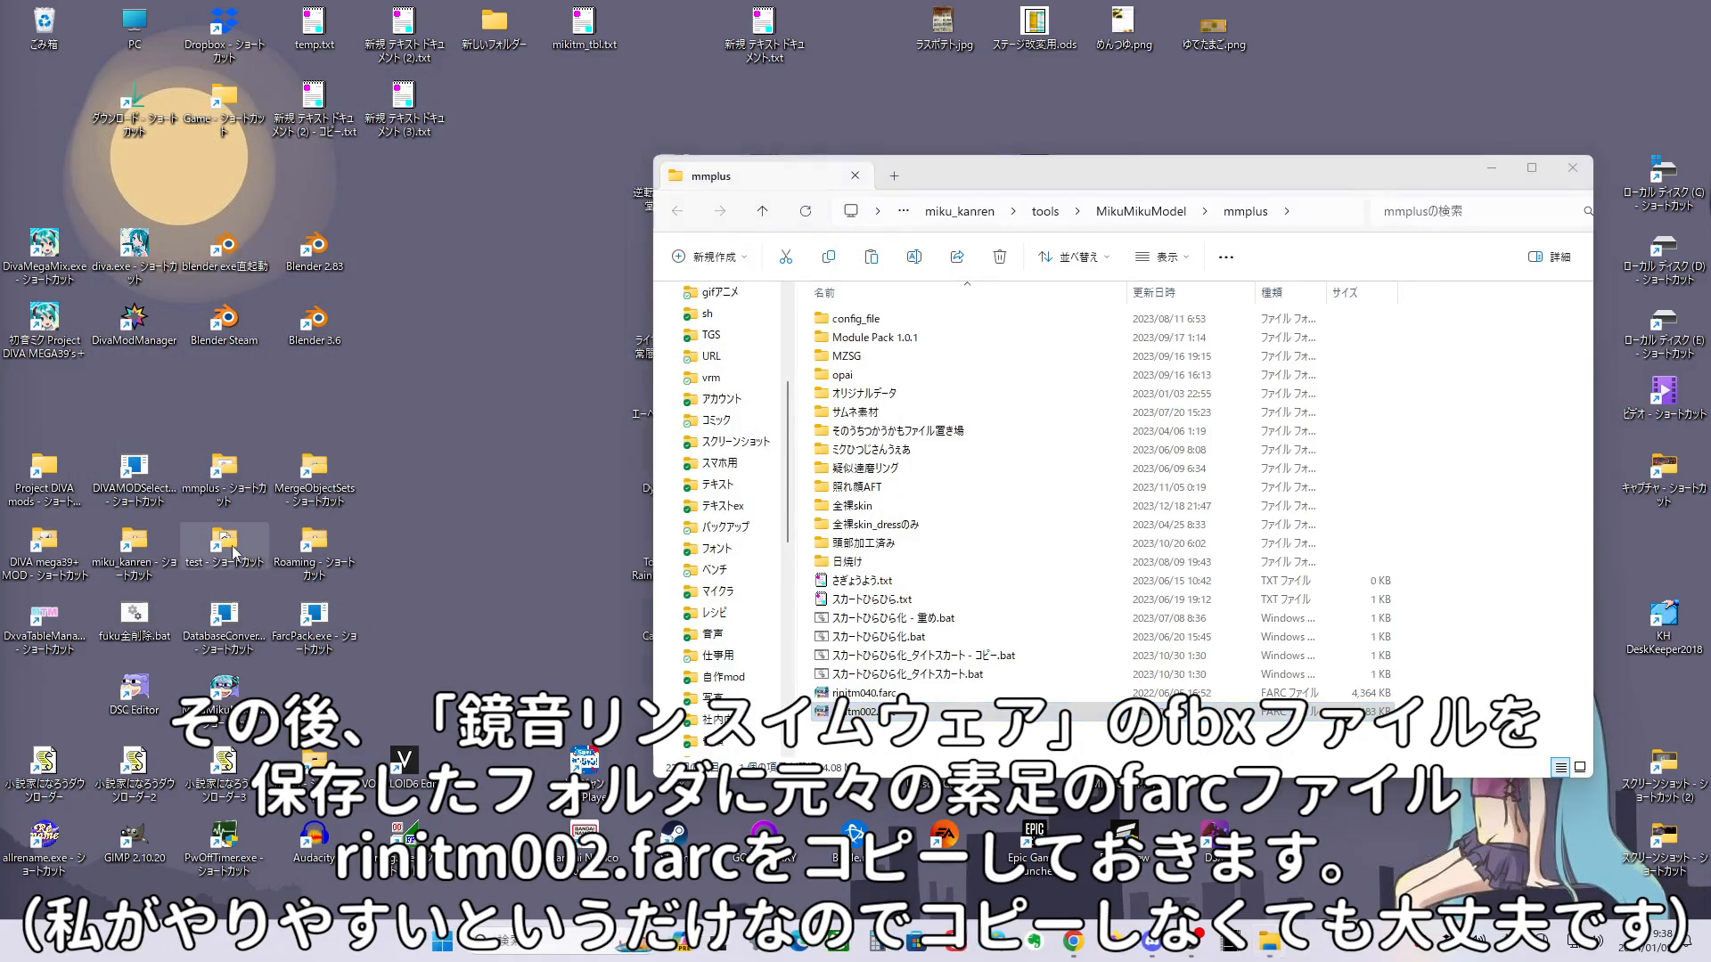
# Open the fuku1 and fuku2 folders from the test folder and arrange their windows beside the mmplus folder.
pyautogui.doubleClick(235, 551)
pyautogui.click(888, 530)
pyautogui.doubleClick(889, 531)
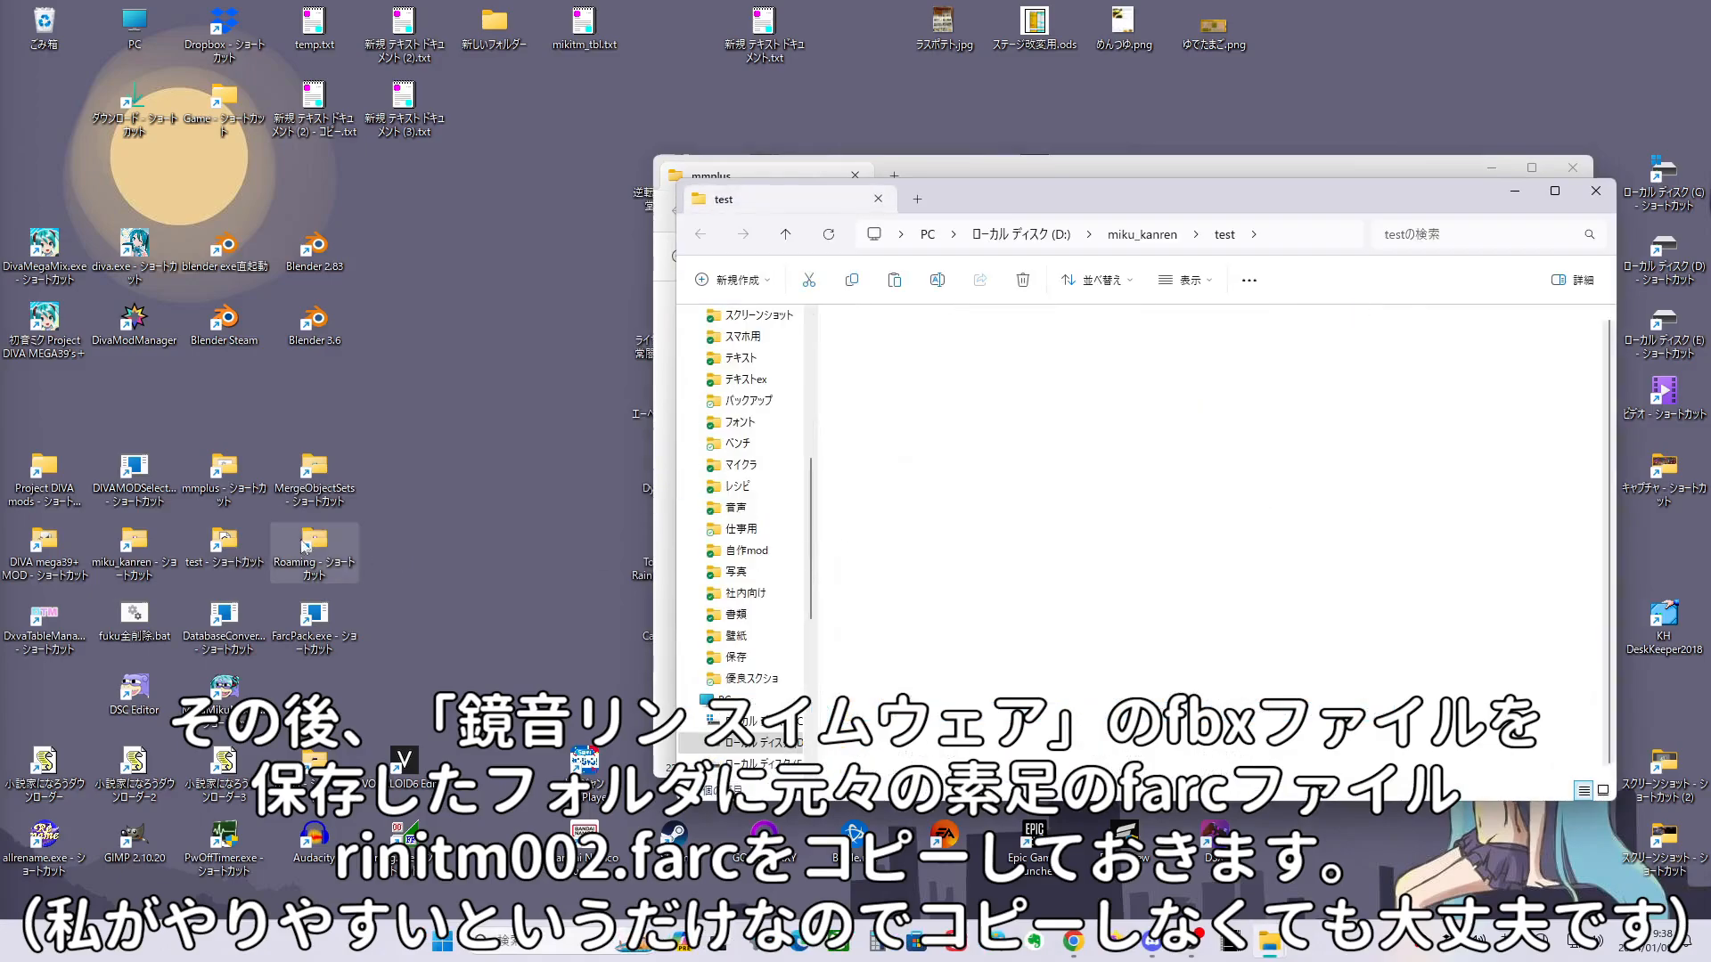
pyautogui.doubleClick(230, 552)
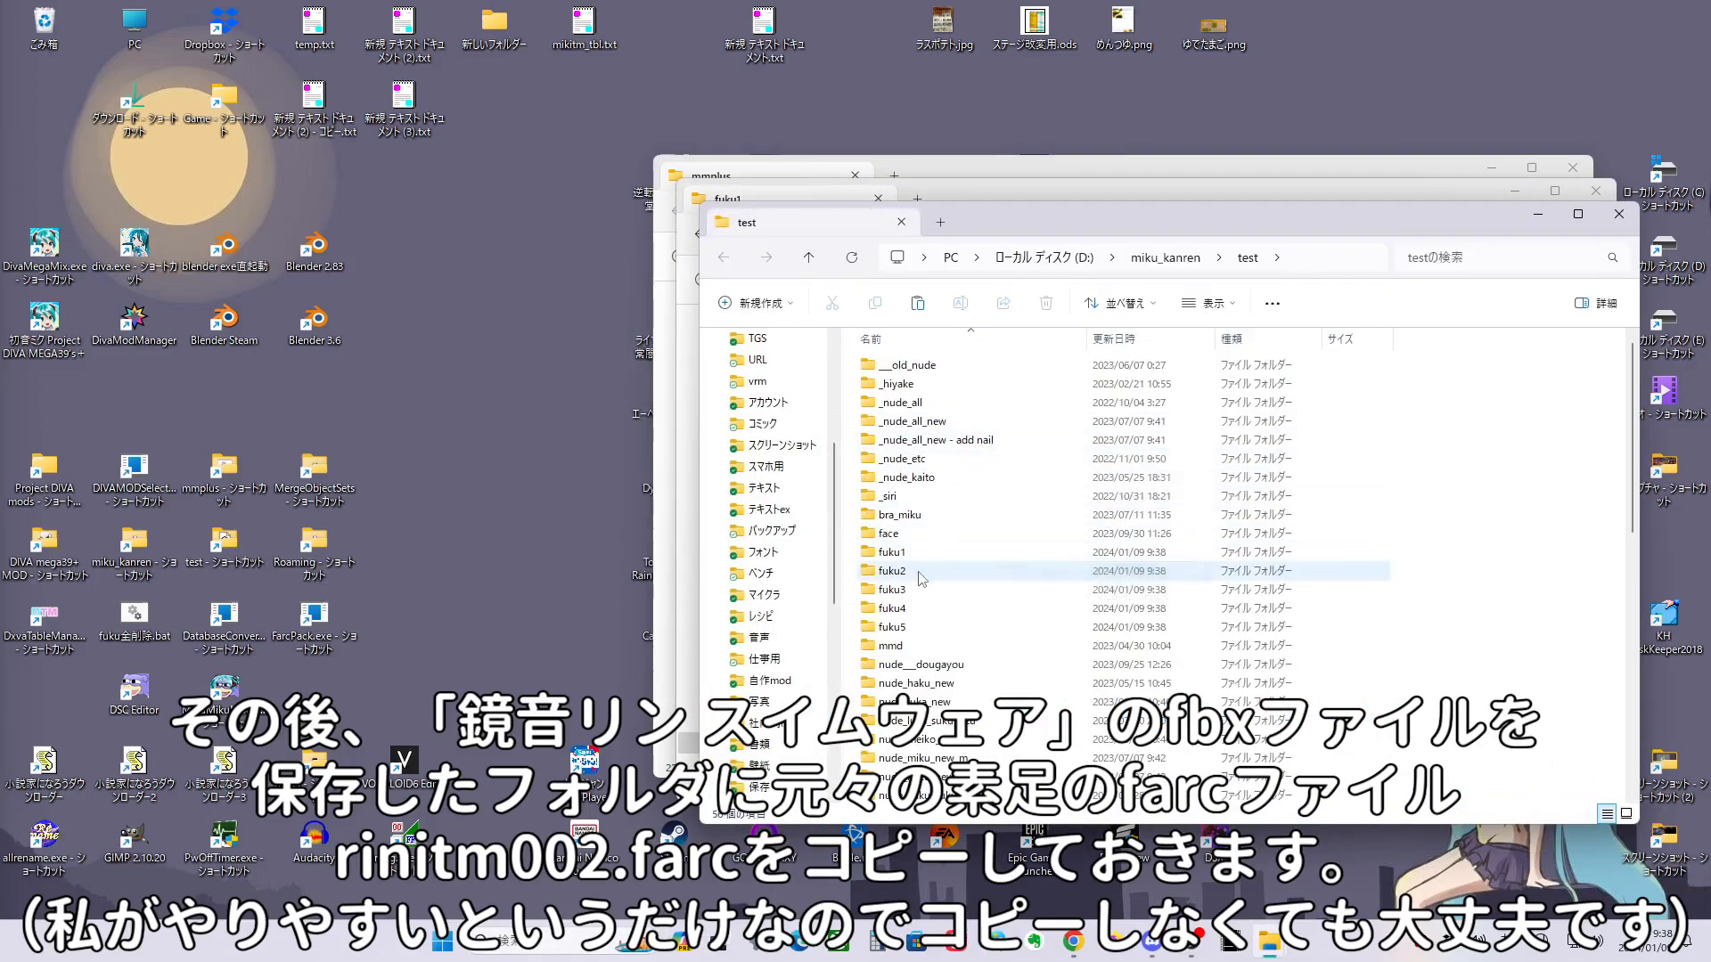
pyautogui.doubleClick(1104, 572)
pyautogui.moveTo(1125, 198); pyautogui.dragTo(620, 131)
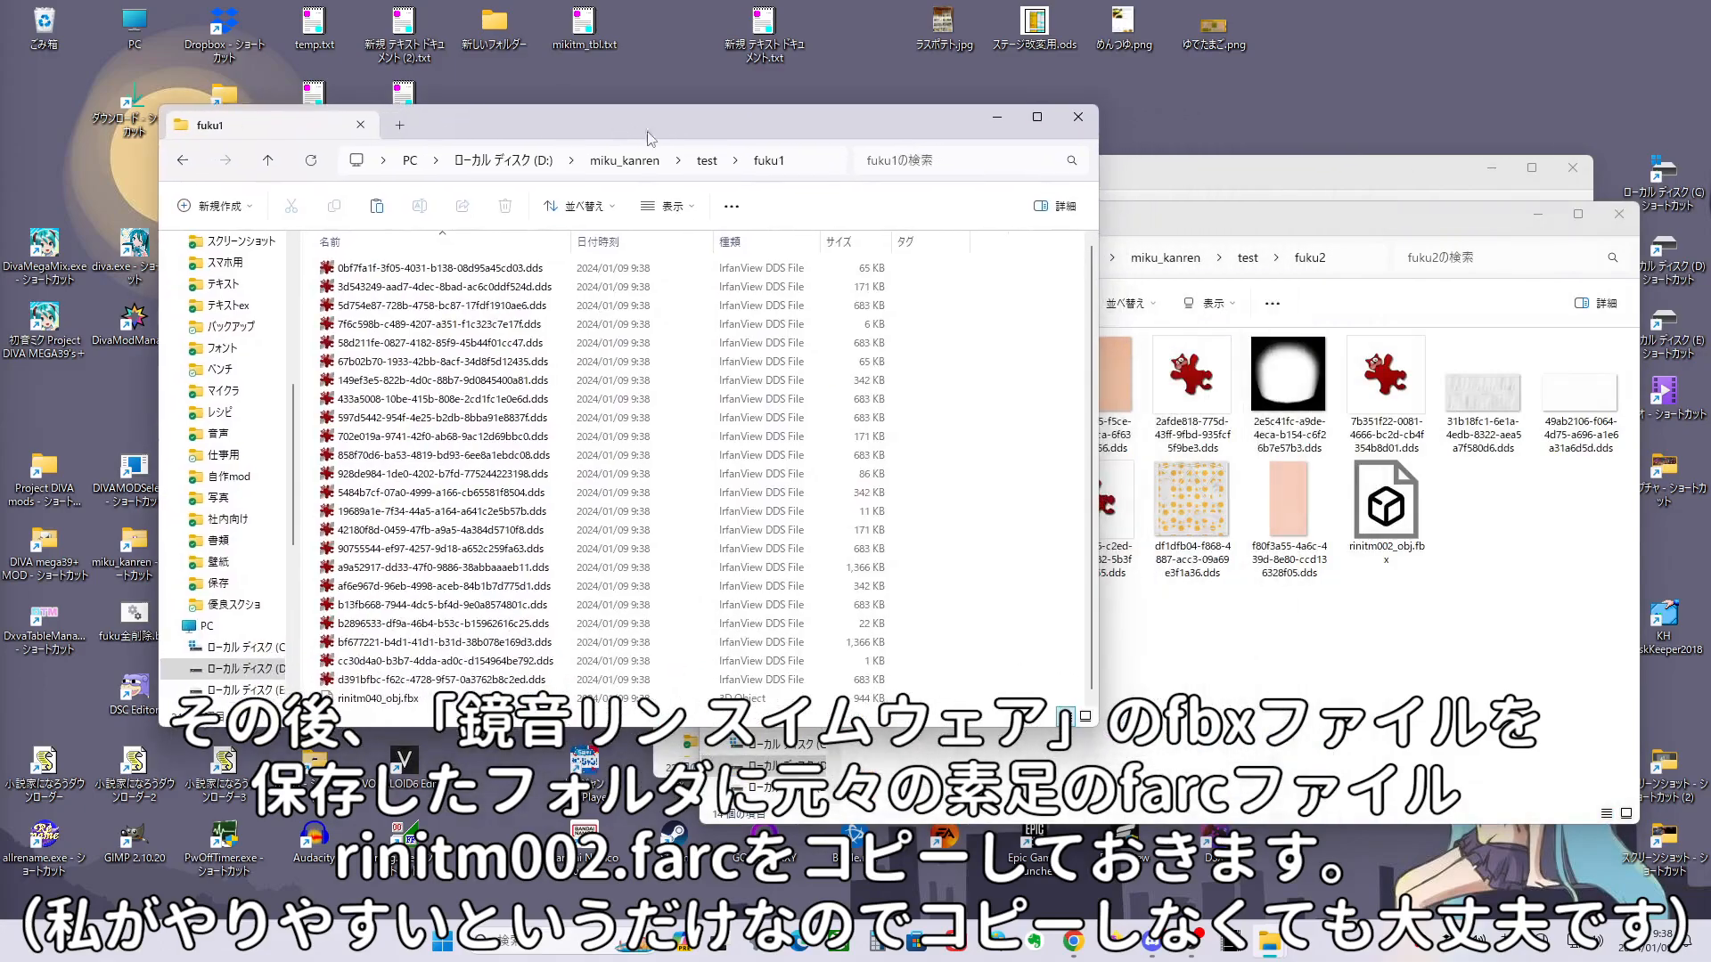
pyautogui.moveTo(1162, 223); pyautogui.dragTo(727, 249)
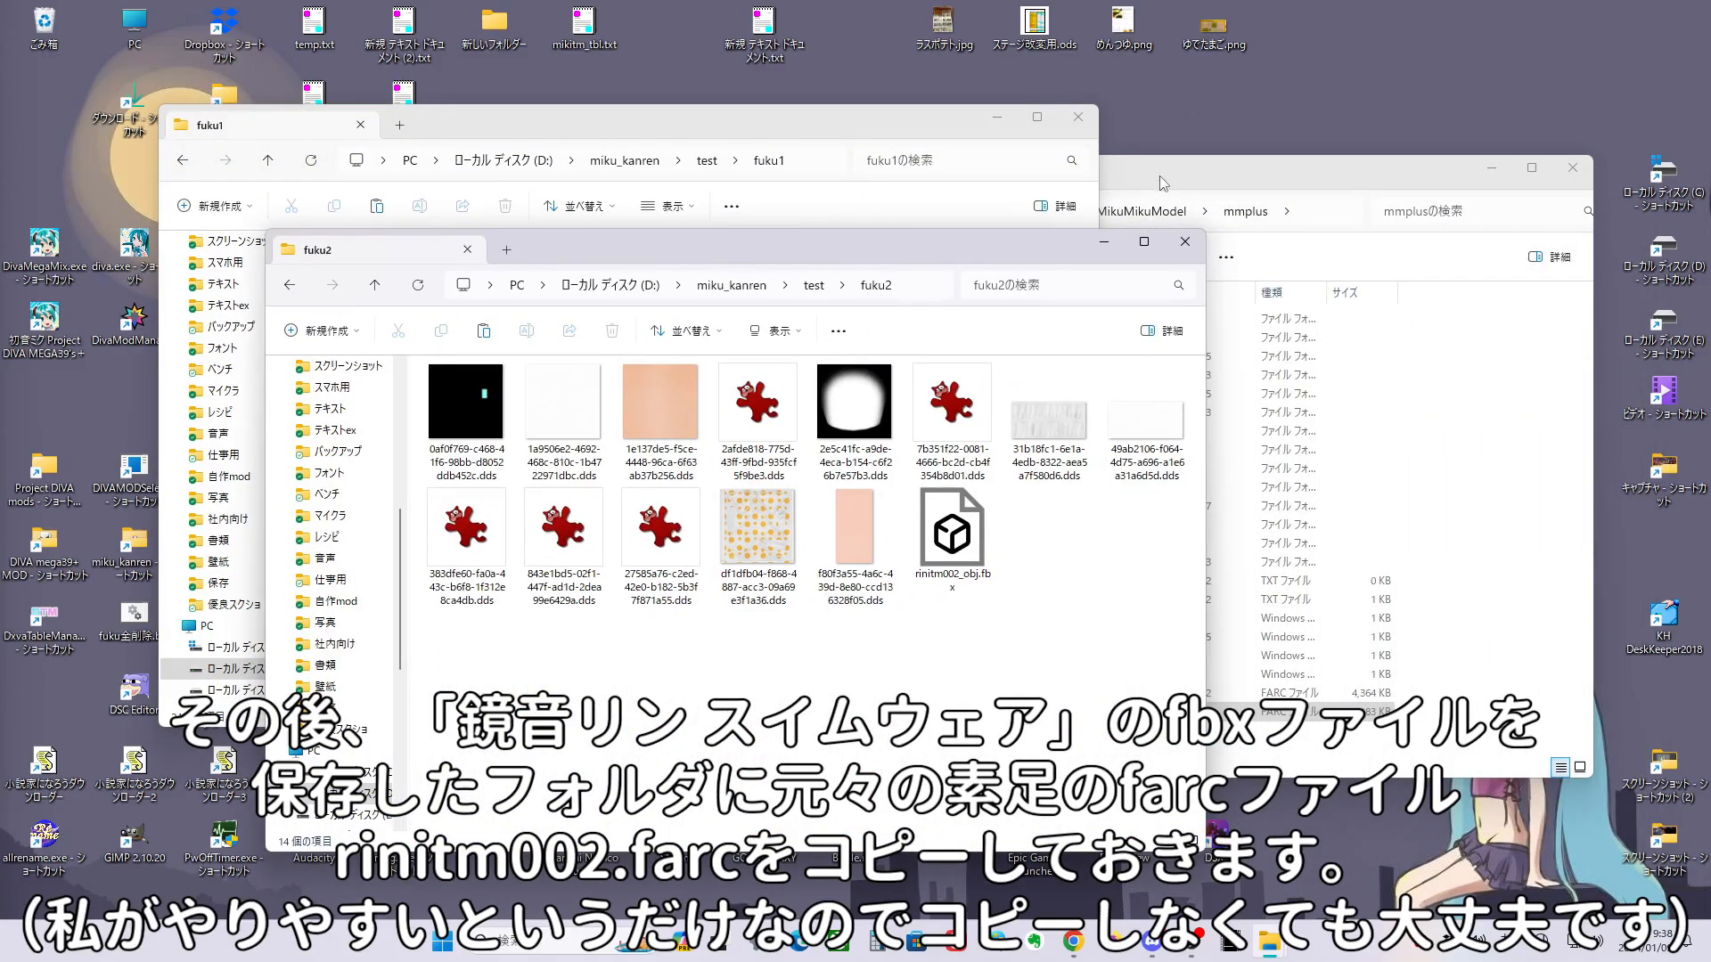
pyautogui.moveTo(1162, 184); pyautogui.dragTo(1327, 126)
# Copy rinitm002.farc from the mmplus folder into the fuku2 folder.
pyautogui.click(1060, 655)
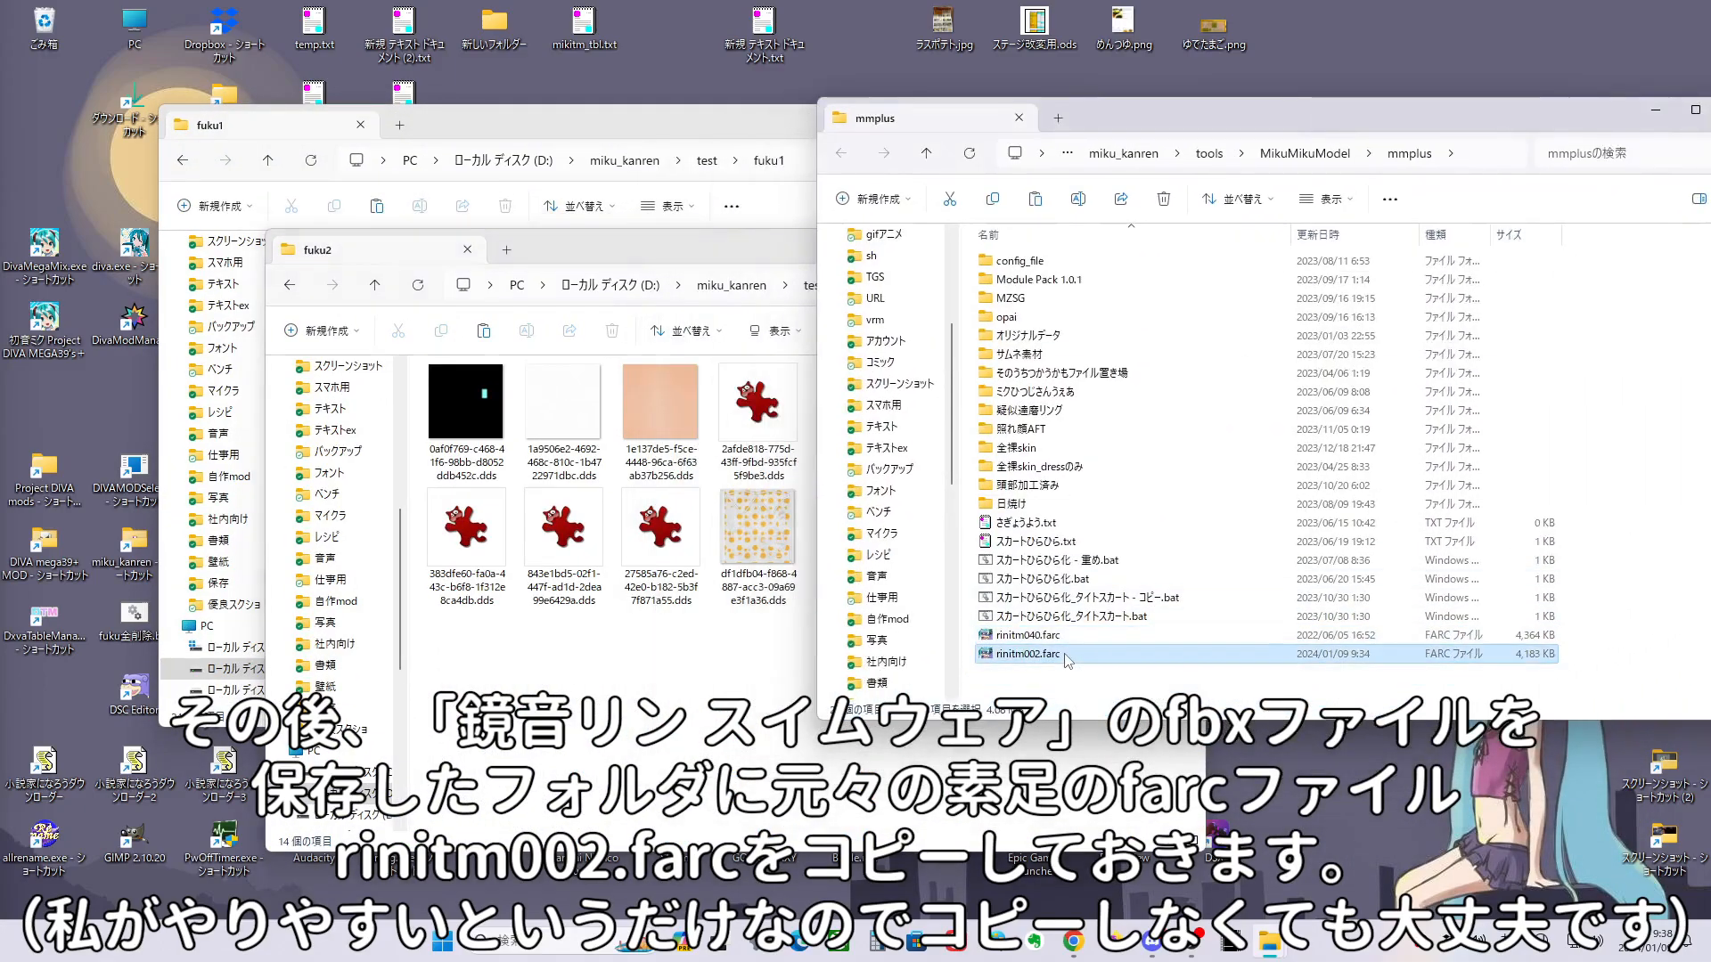
pyautogui.click(622, 720)
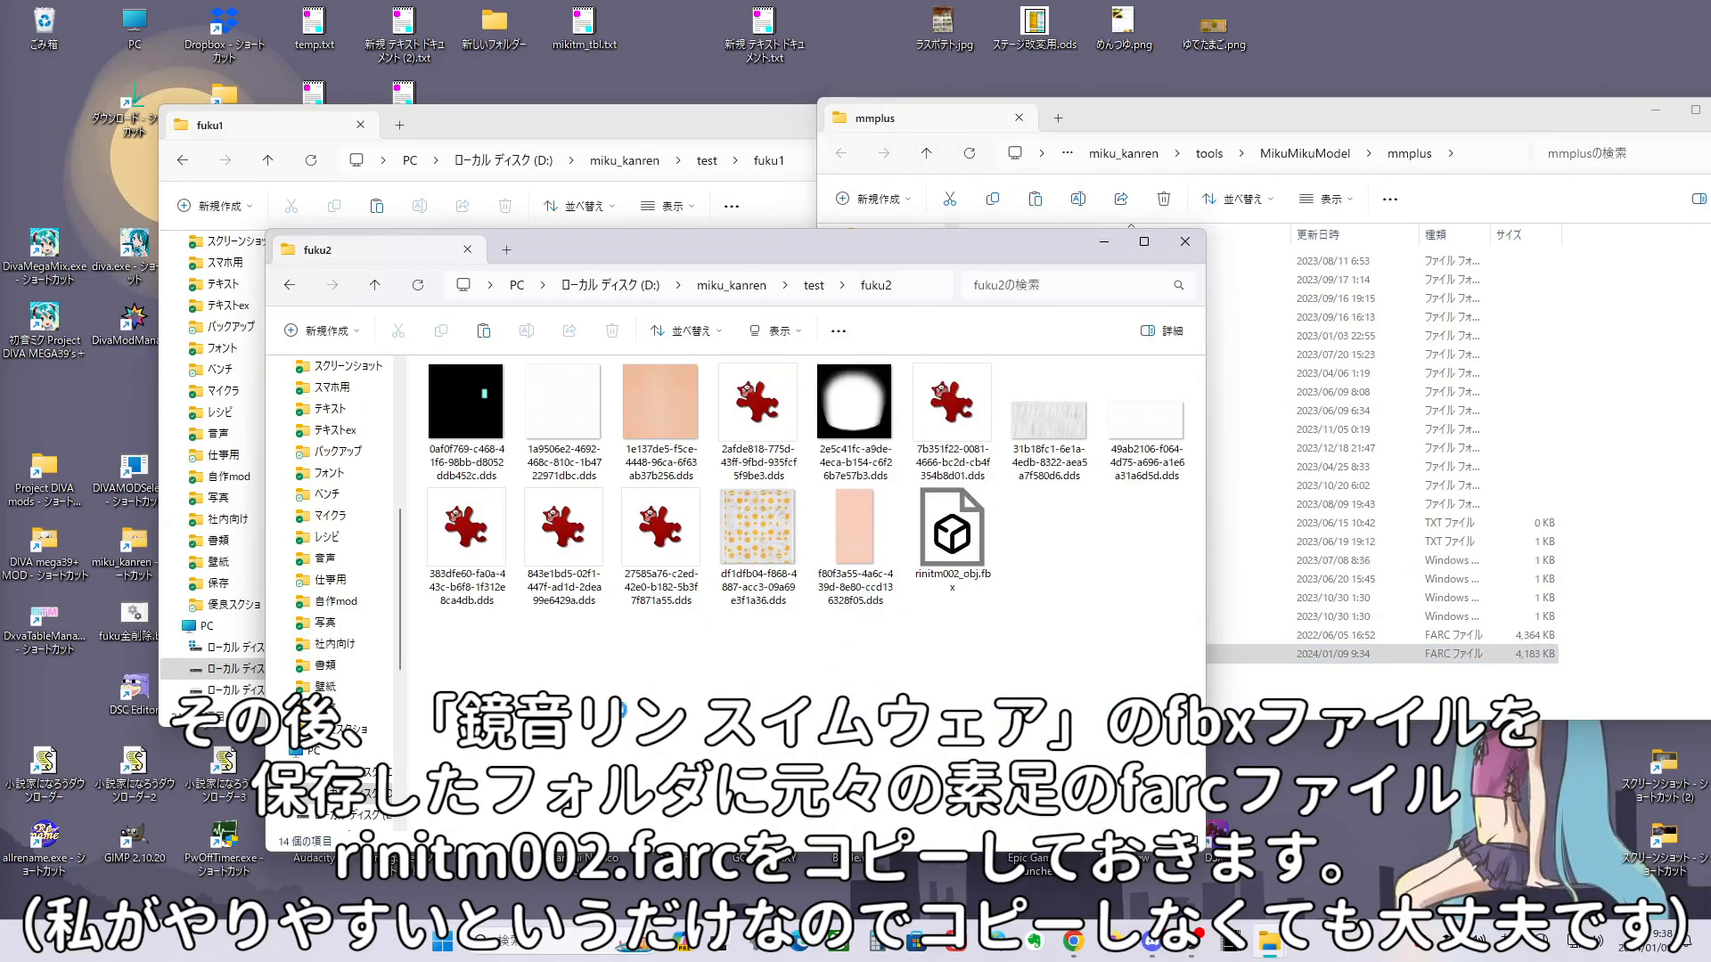
pyautogui.hotkey('ctrl', 'v')
pyautogui.click(1017, 762)
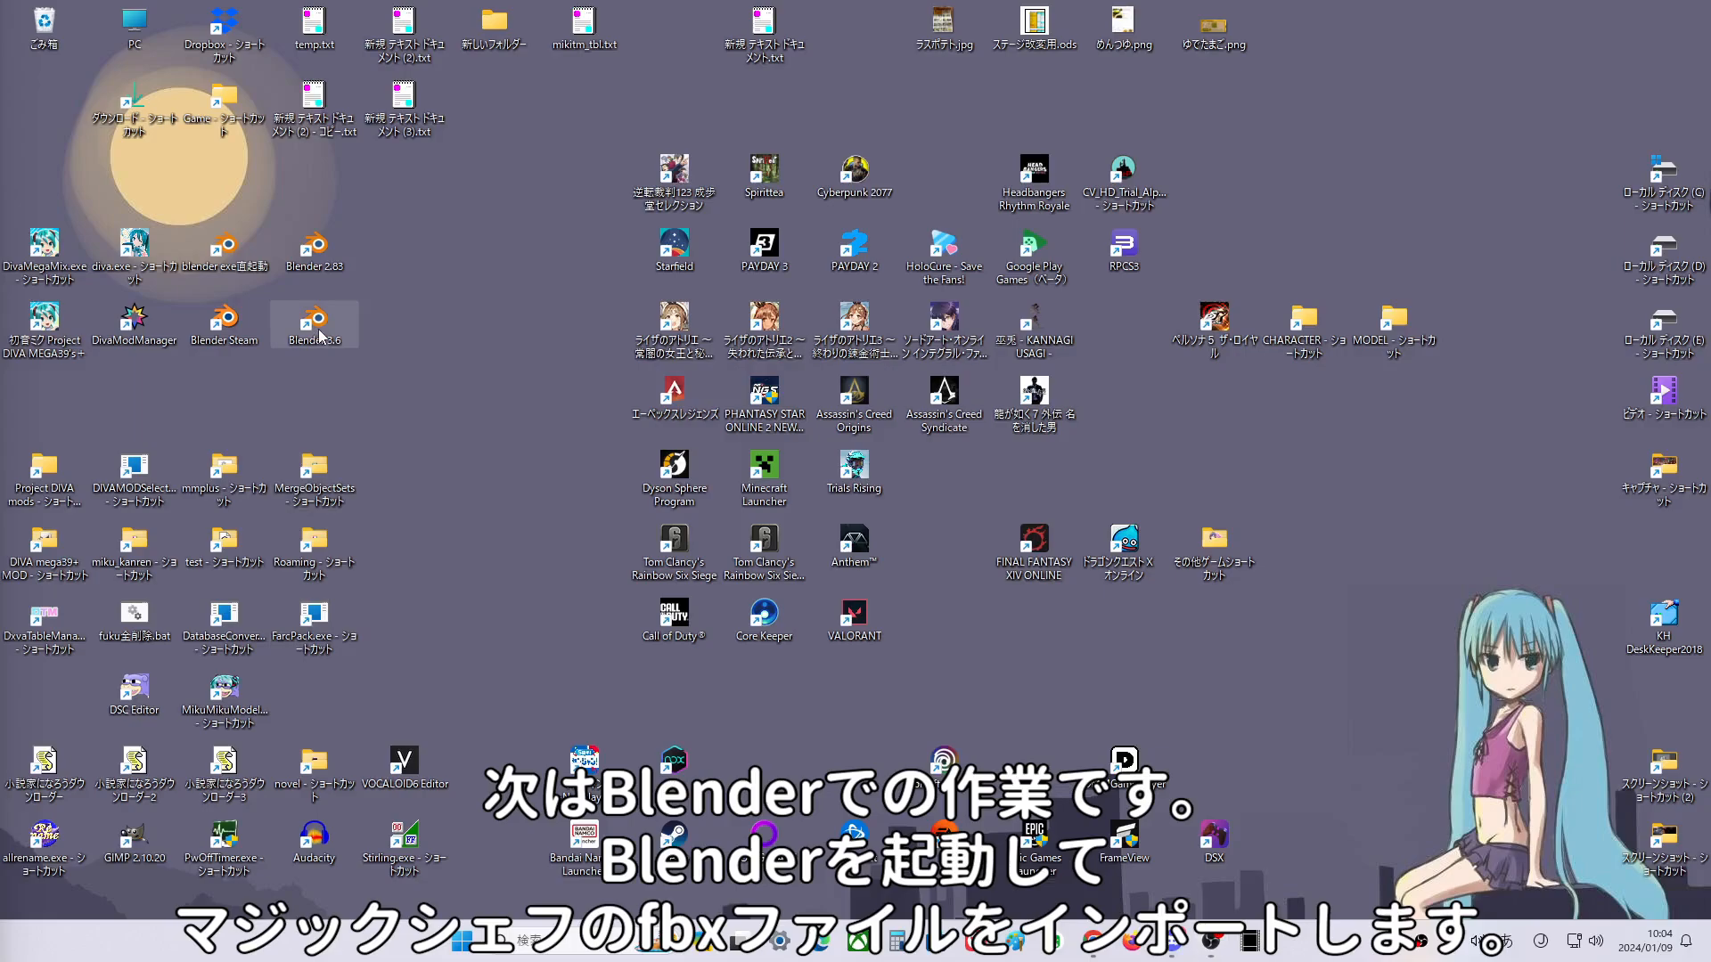
# Start Blender 3.6 and choose rinitm040_obj.fbx in test\fuku1 as the FBX file for import.
pyautogui.doubleClick(316, 321)
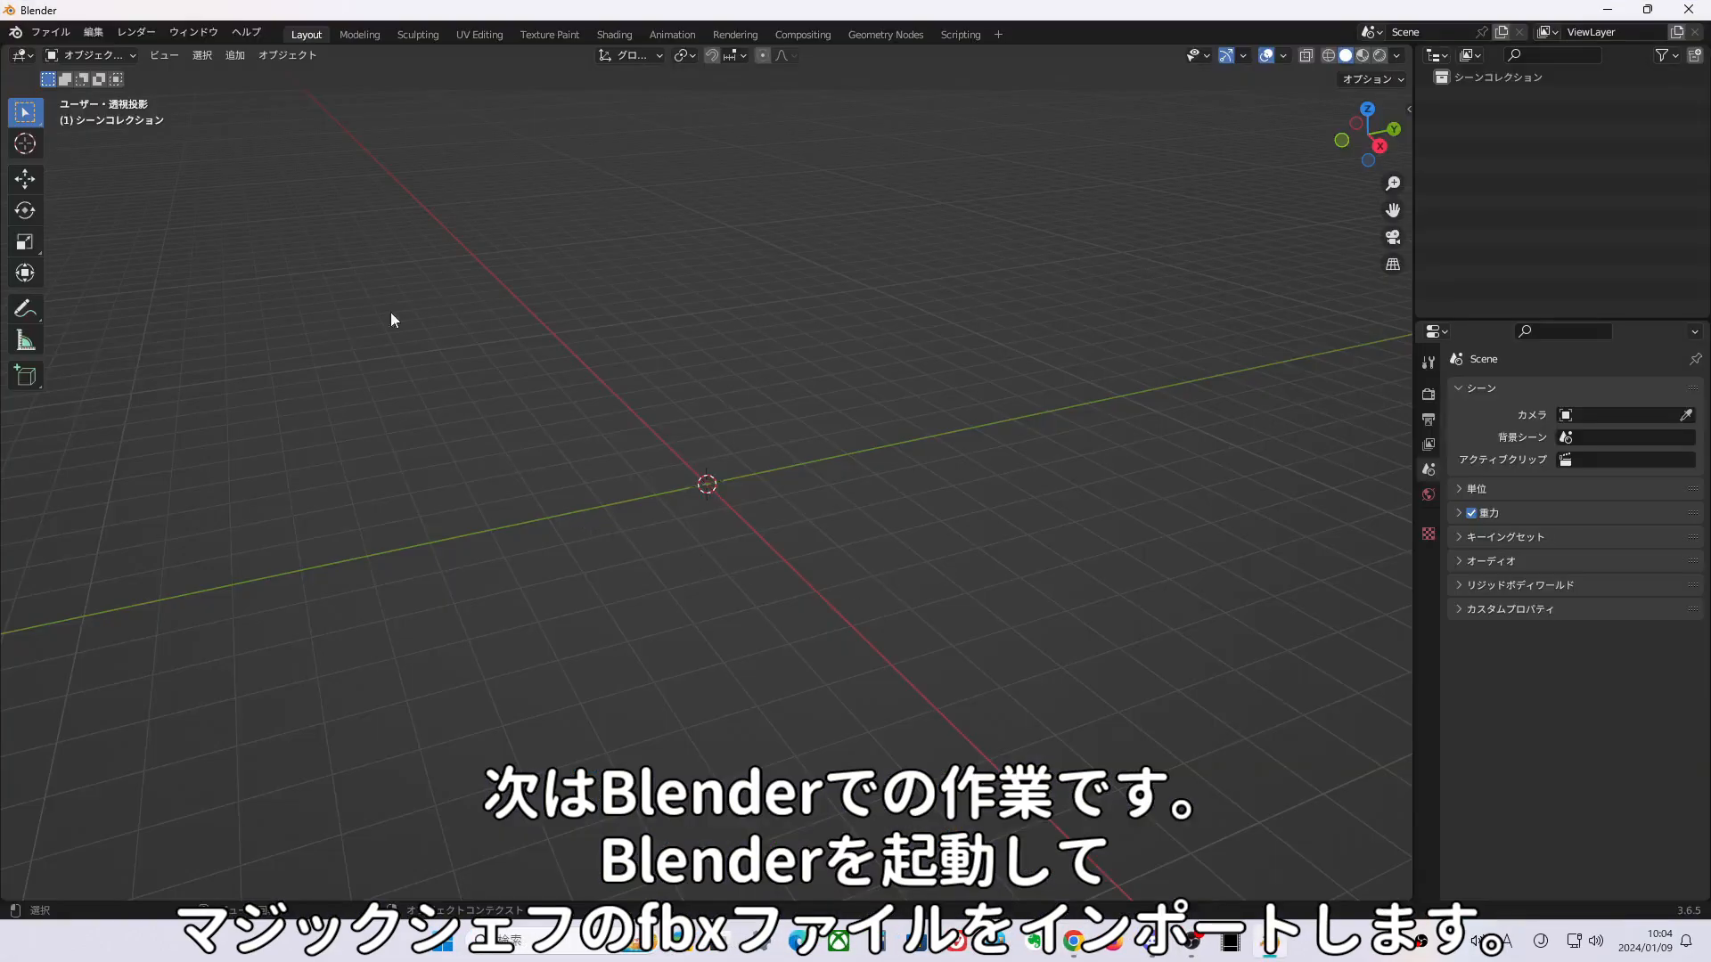
pyautogui.click(49, 32)
pyautogui.moveTo(42, 35)
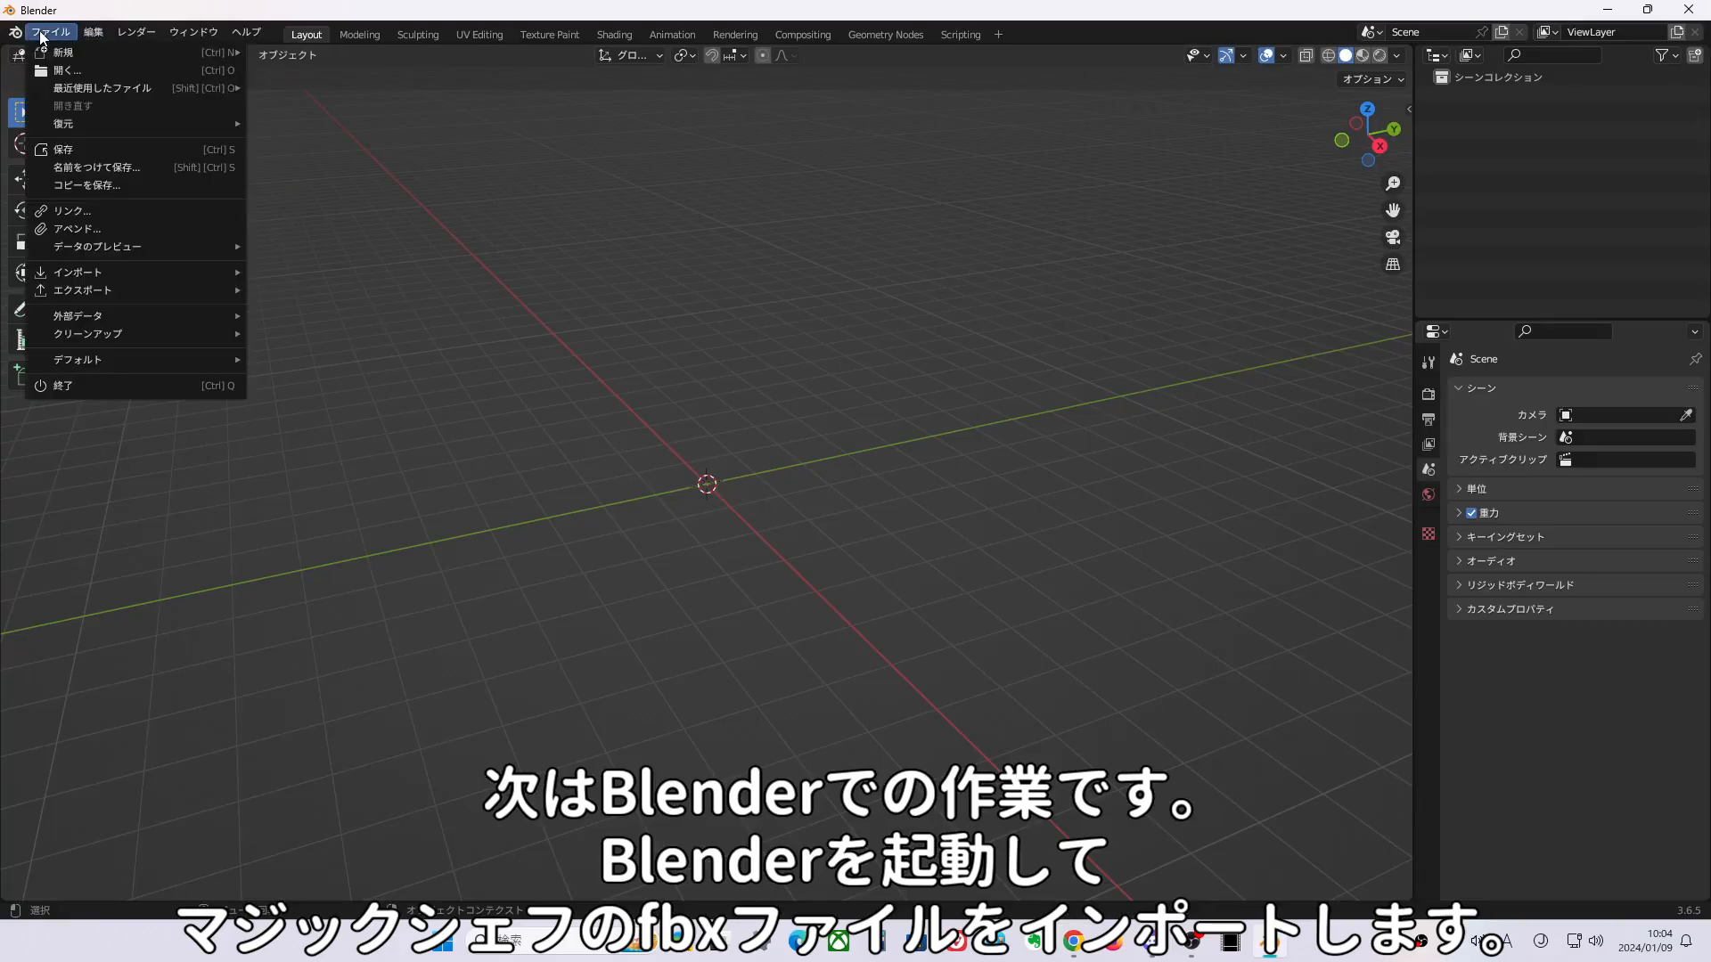
pyautogui.moveTo(86, 264)
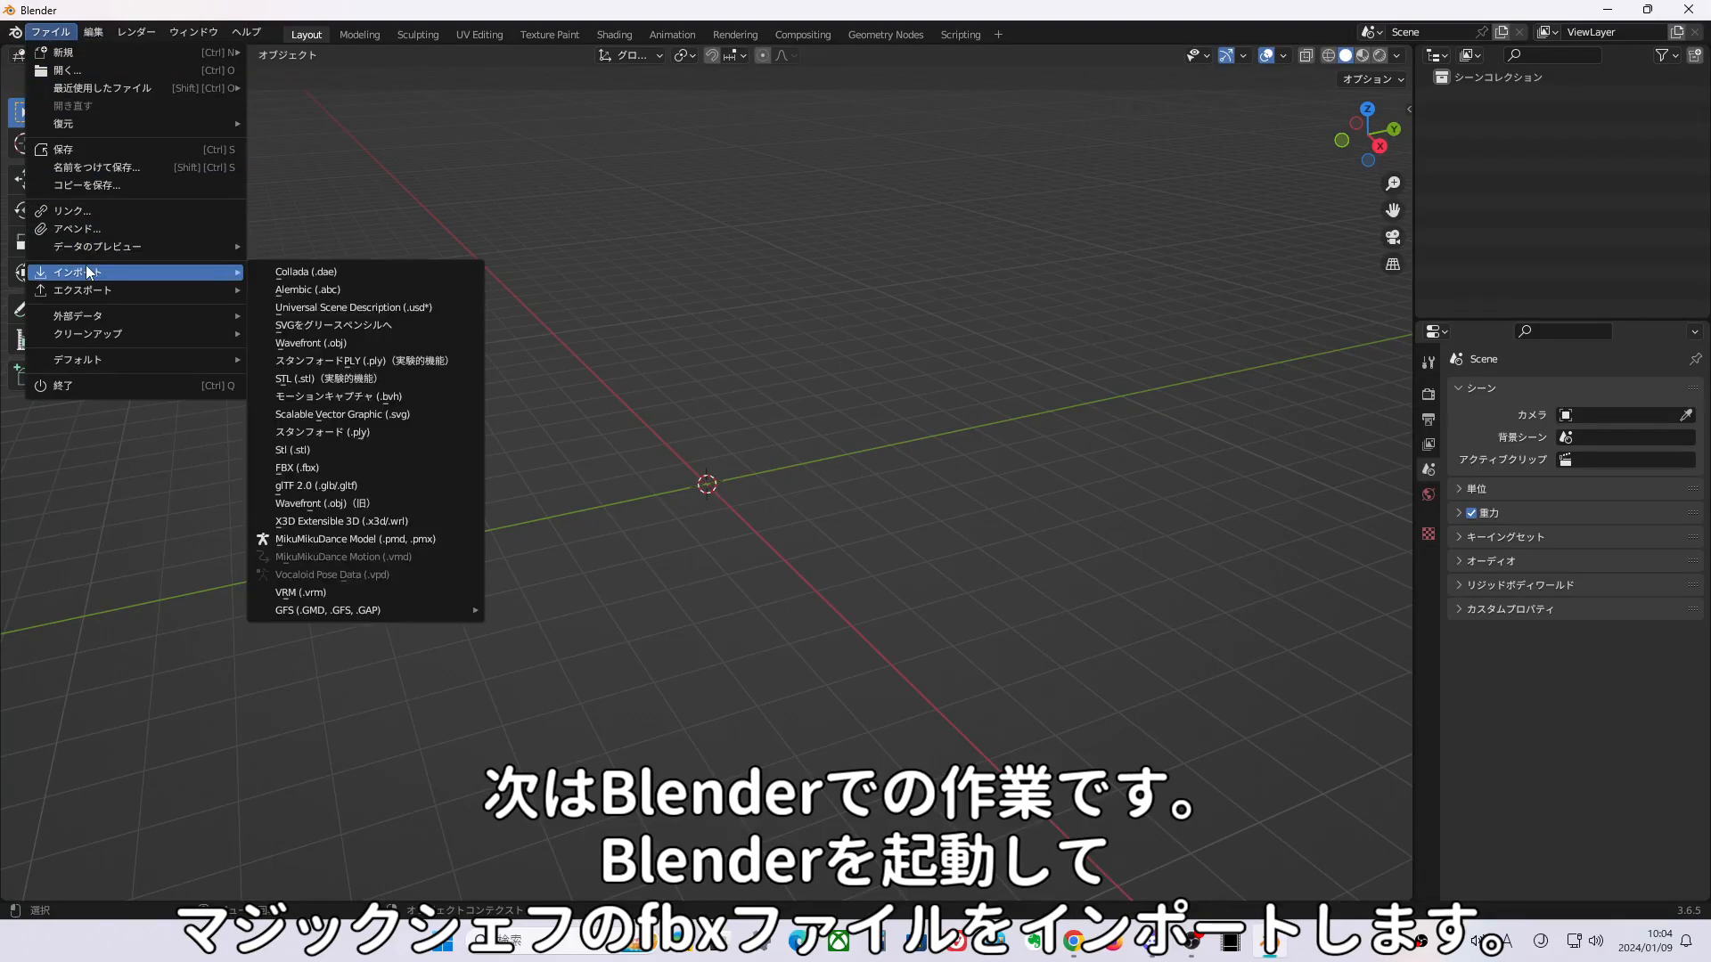
pyautogui.click(391, 467)
pyautogui.click(462, 567)
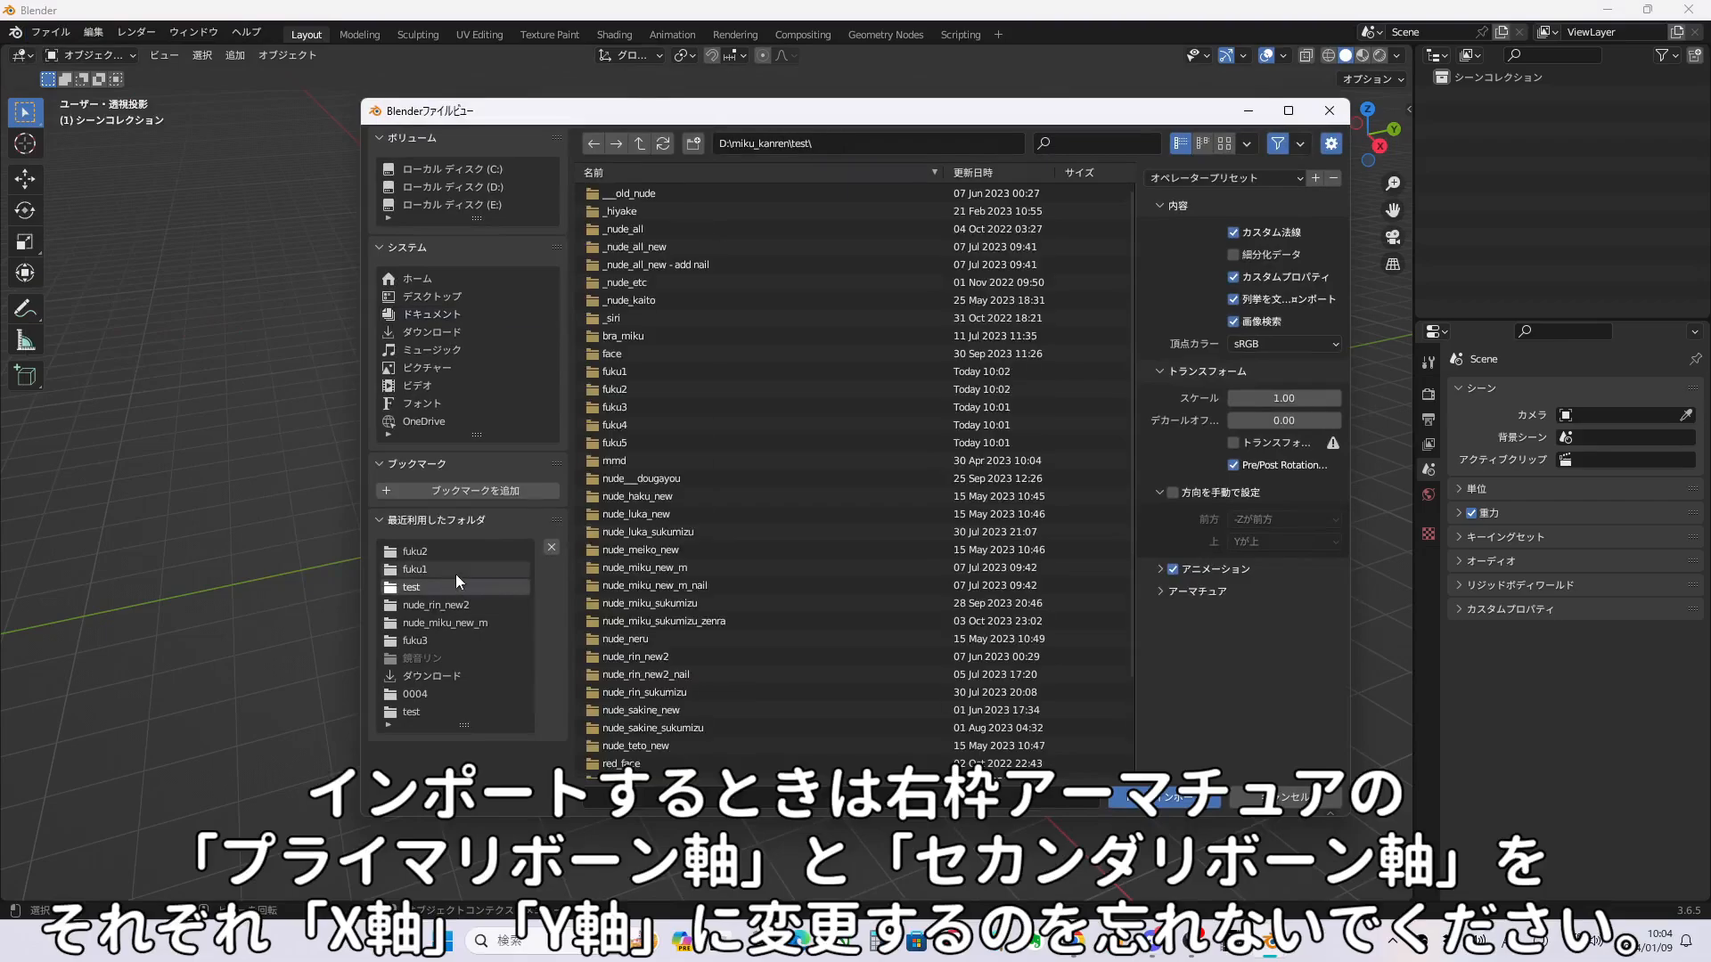
pyautogui.click(690, 196)
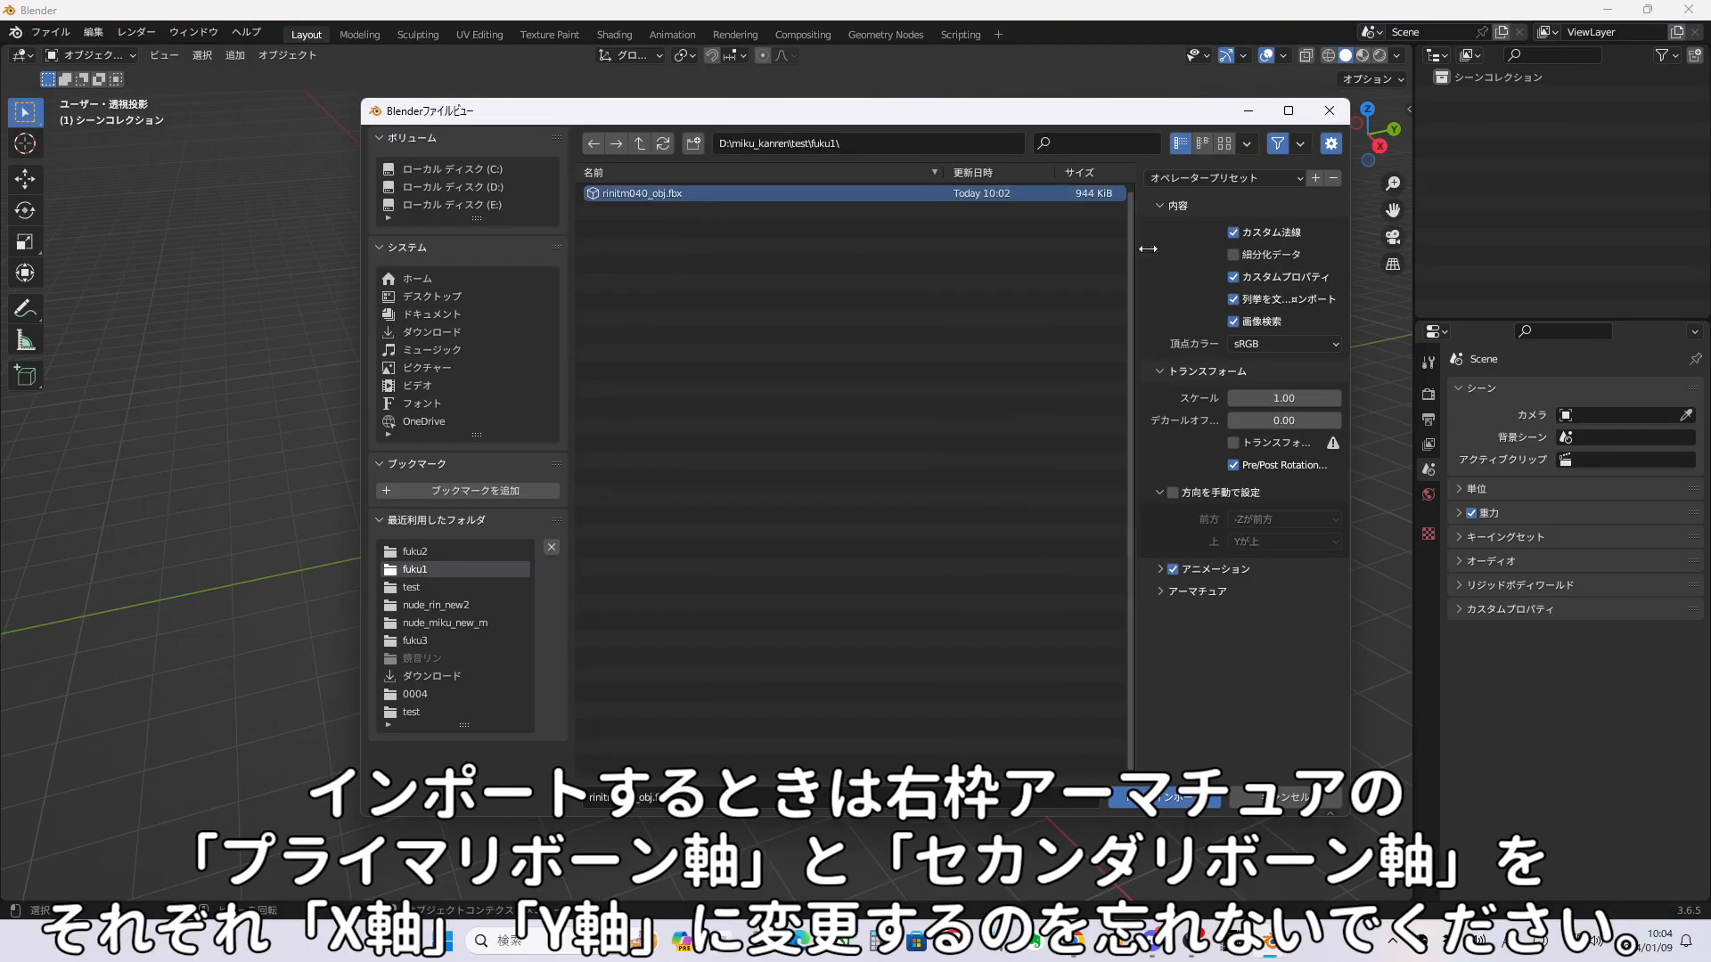
# Import the file with the MM plus preset, checking that the armature's primary bone axis is X and secondary is Y.
pyautogui.click(1238, 179)
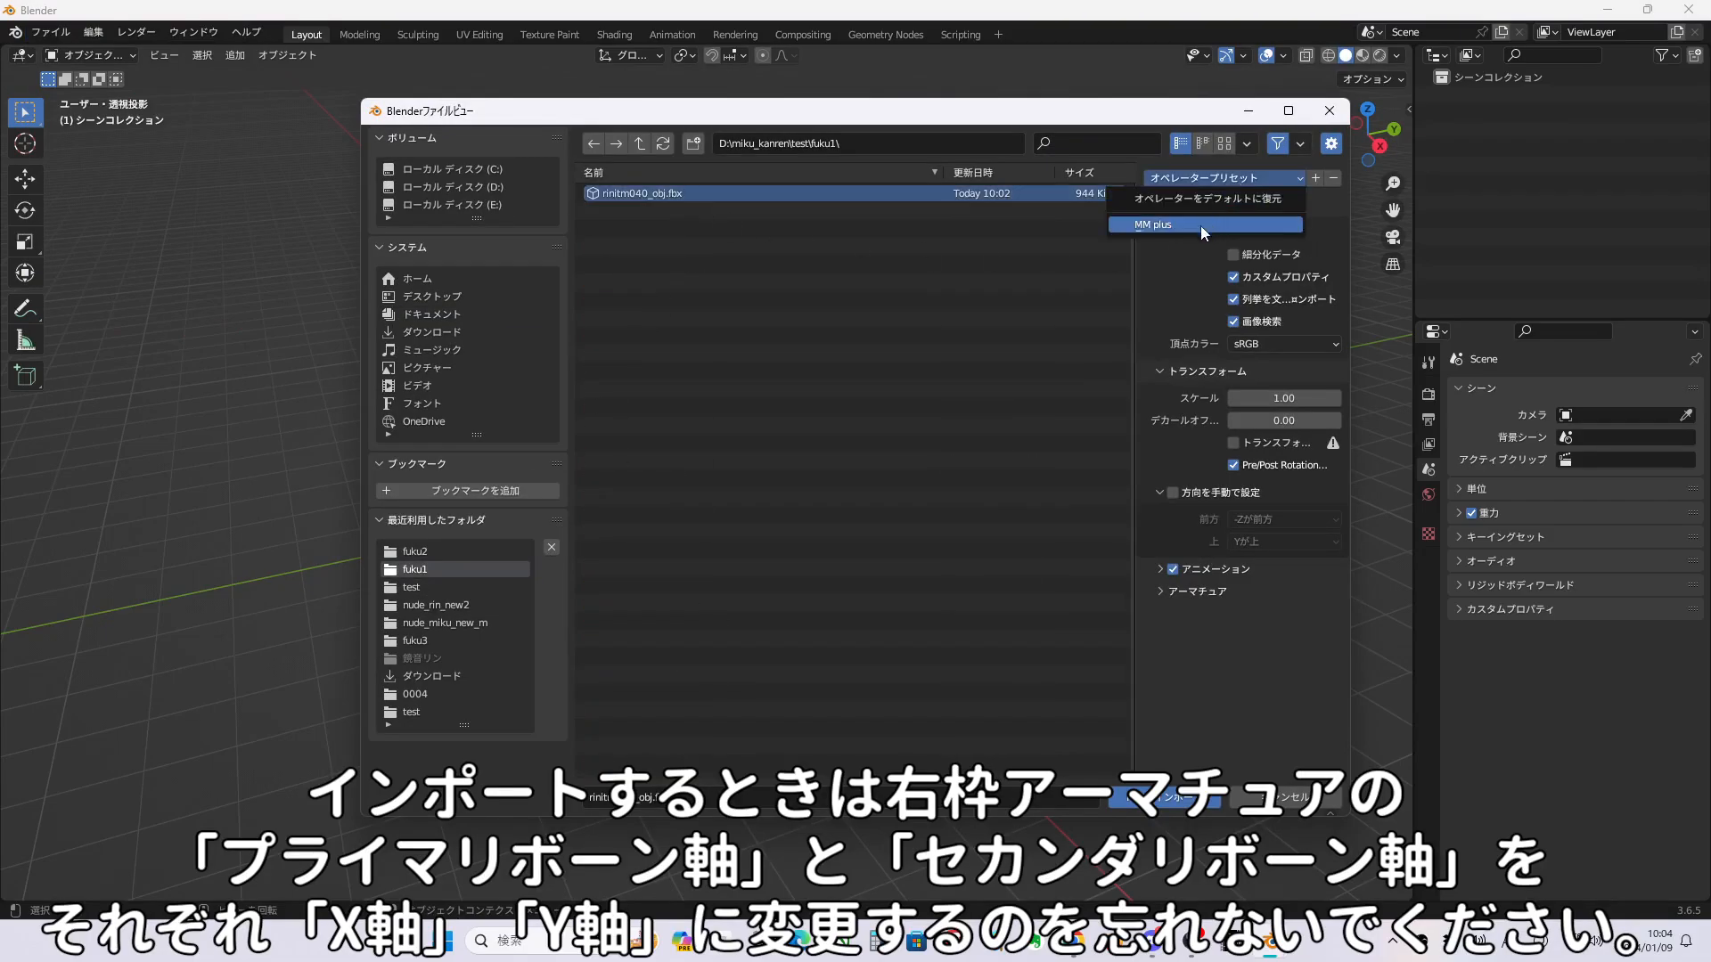
pyautogui.click(1200, 226)
pyautogui.moveTo(1136, 407); pyautogui.dragTo(980, 407)
pyautogui.click(1009, 591)
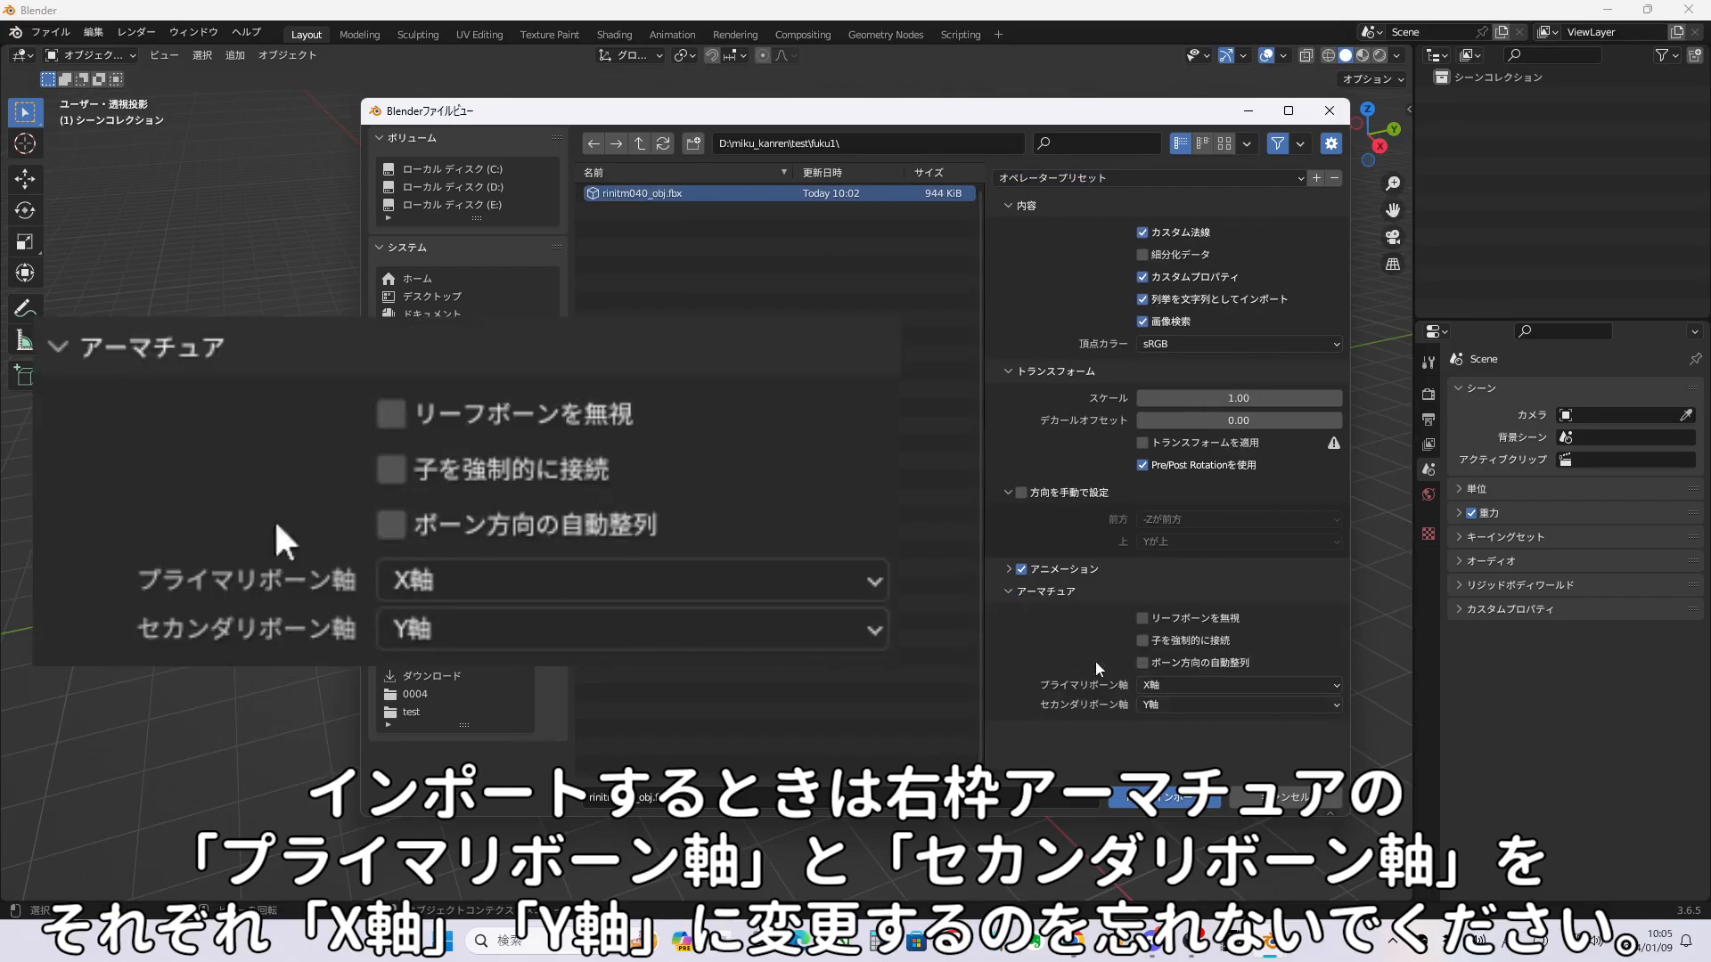
pyautogui.click(1167, 794)
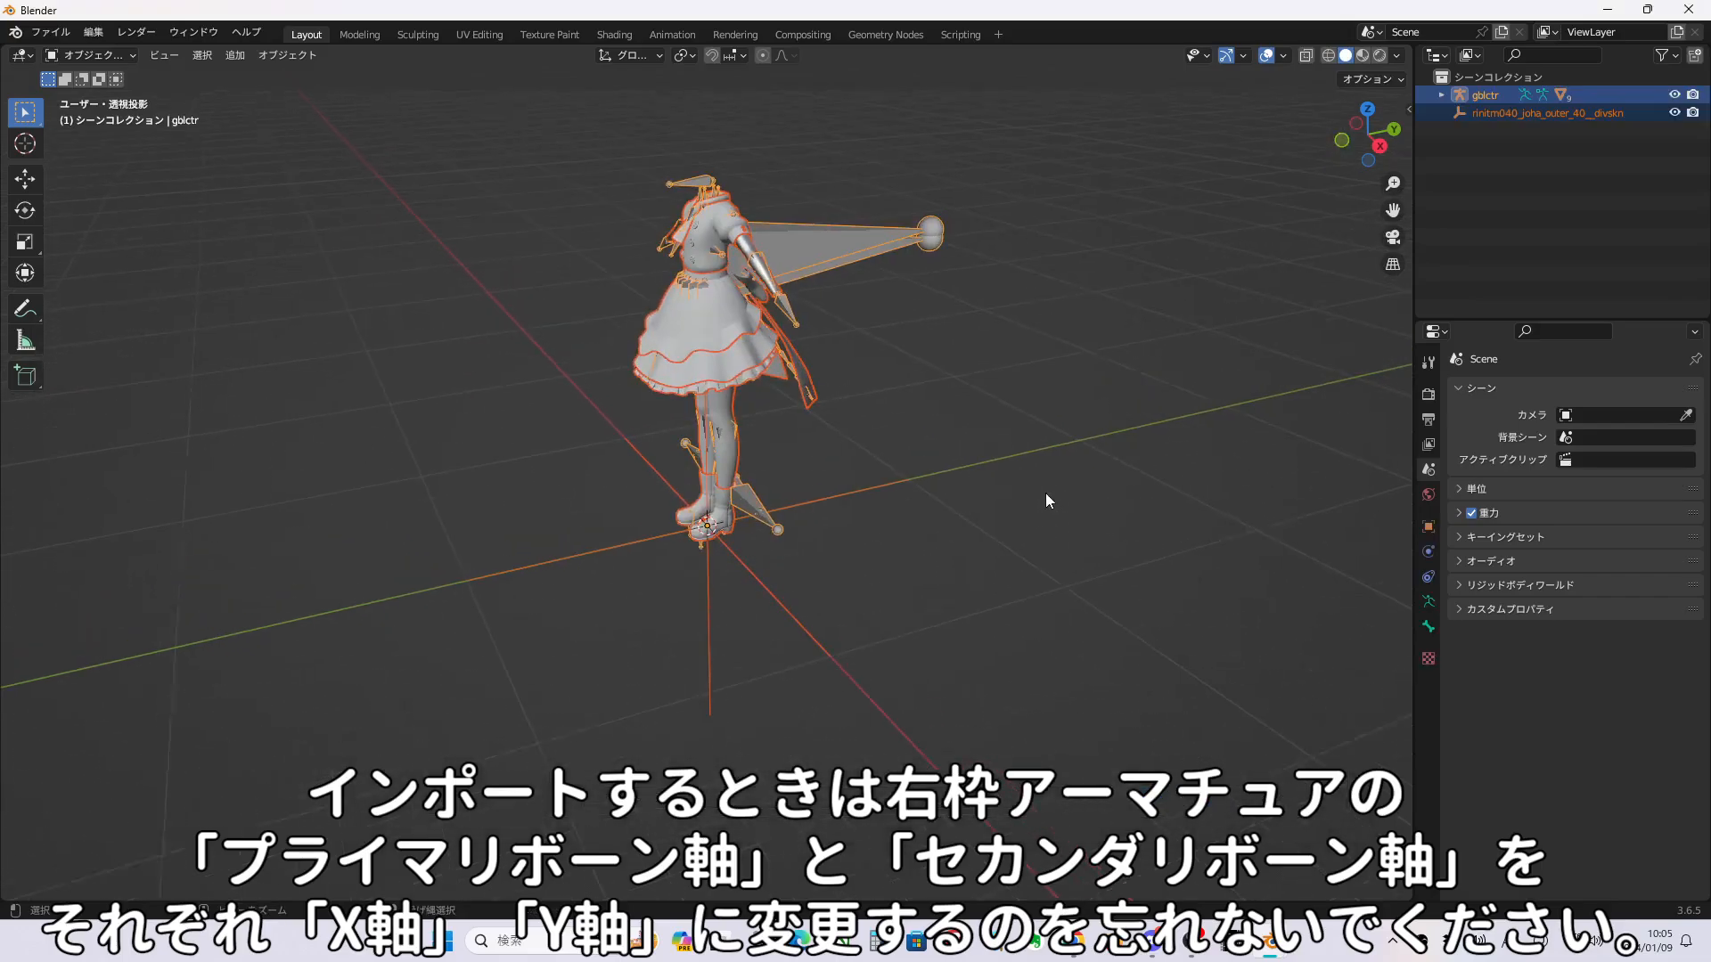
# Inspect the imported Magic Chef model and hide it in the viewport.
pyautogui.scroll(3, 885, 502)
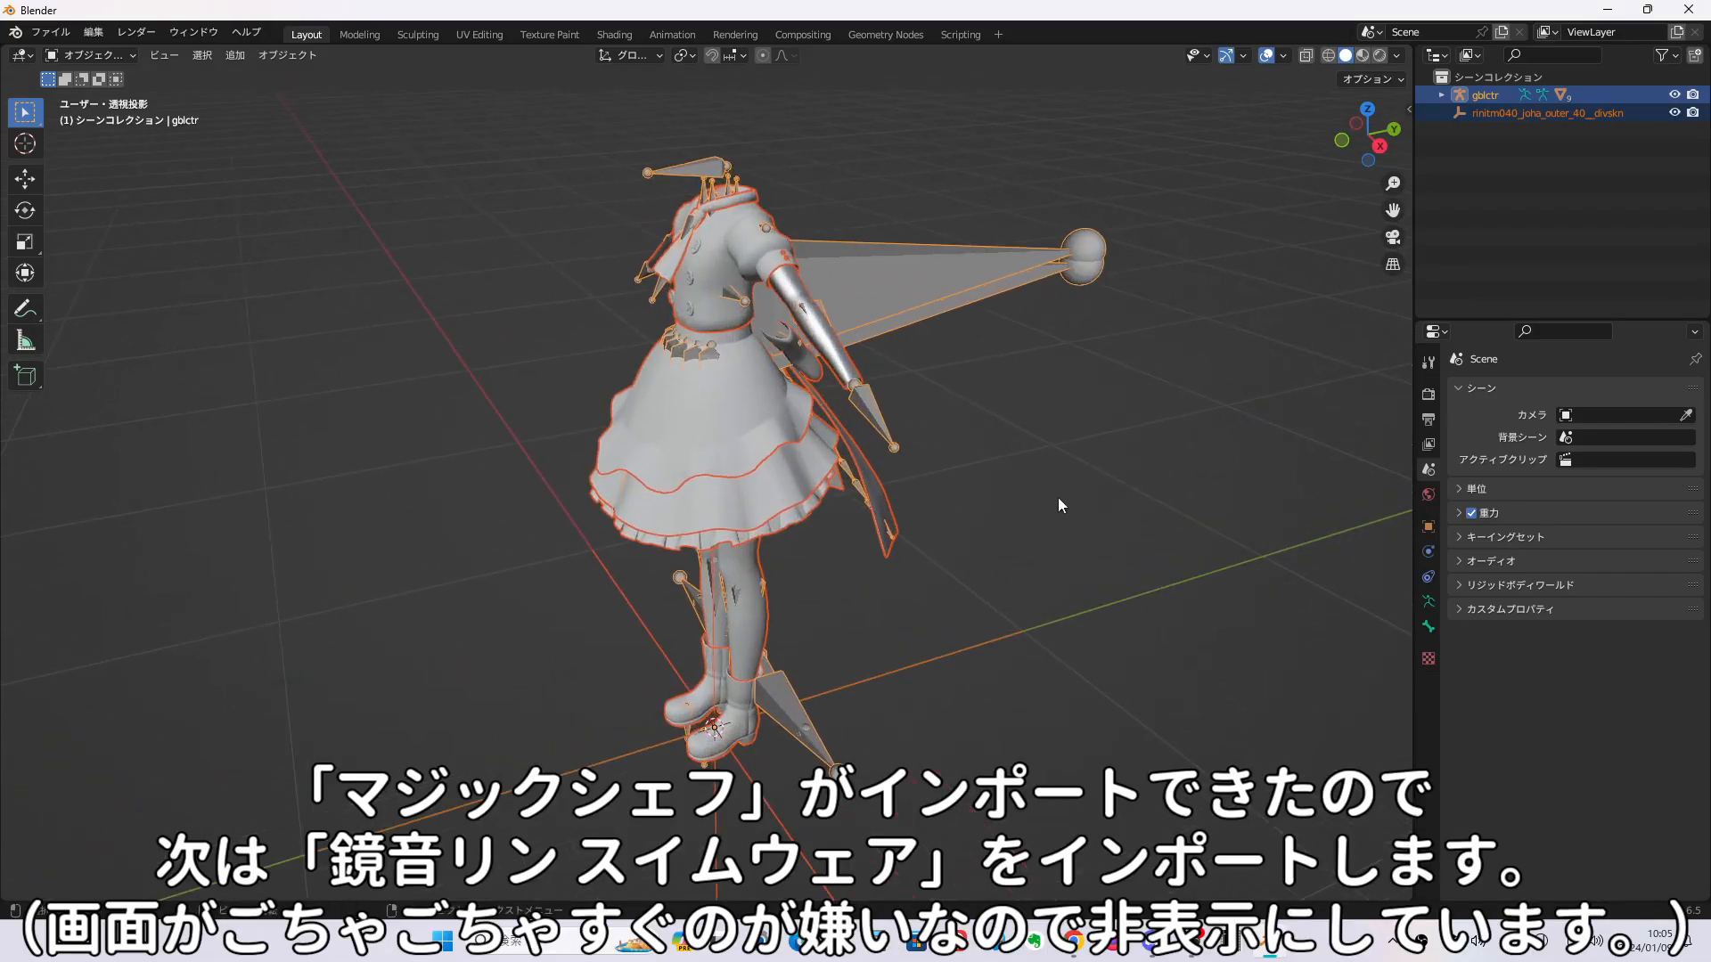
pyautogui.moveTo(1058, 506); pyautogui.dragTo(1205, 492, button='middle')
pyautogui.press('h')
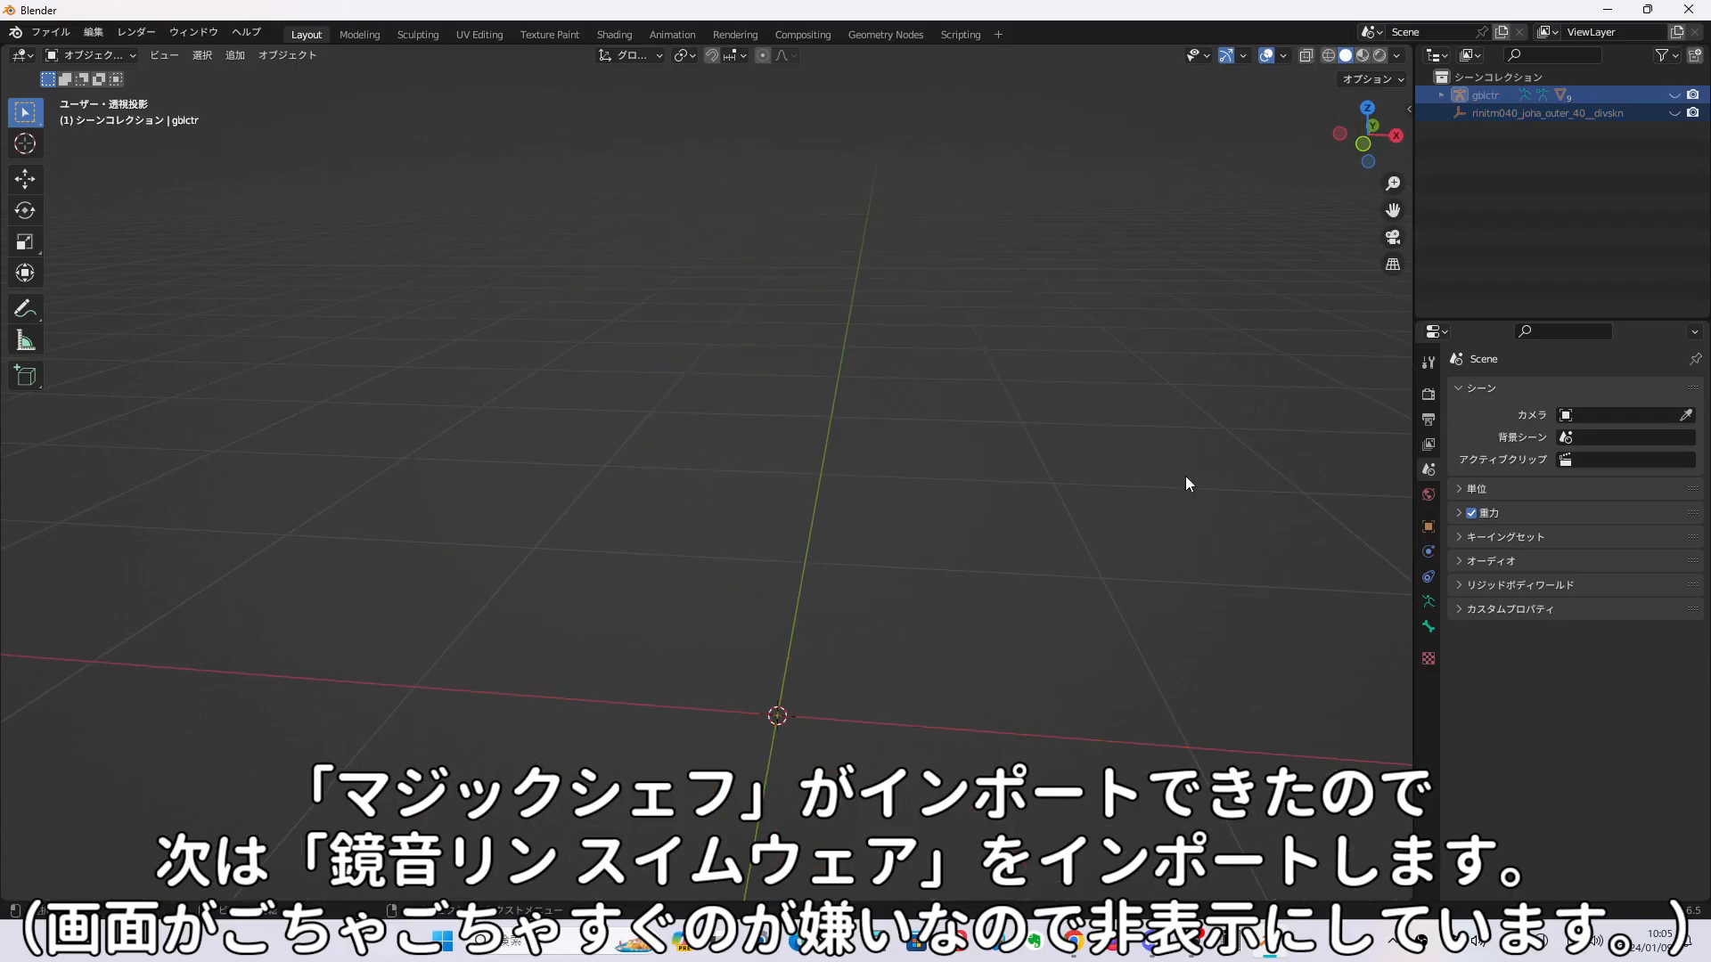
# Import the swimwear model rinitm002_obj.fbx from the test\fuku2 folder, keeping the same FBX import settings.
pyautogui.click(50, 32)
pyautogui.moveTo(71, 275)
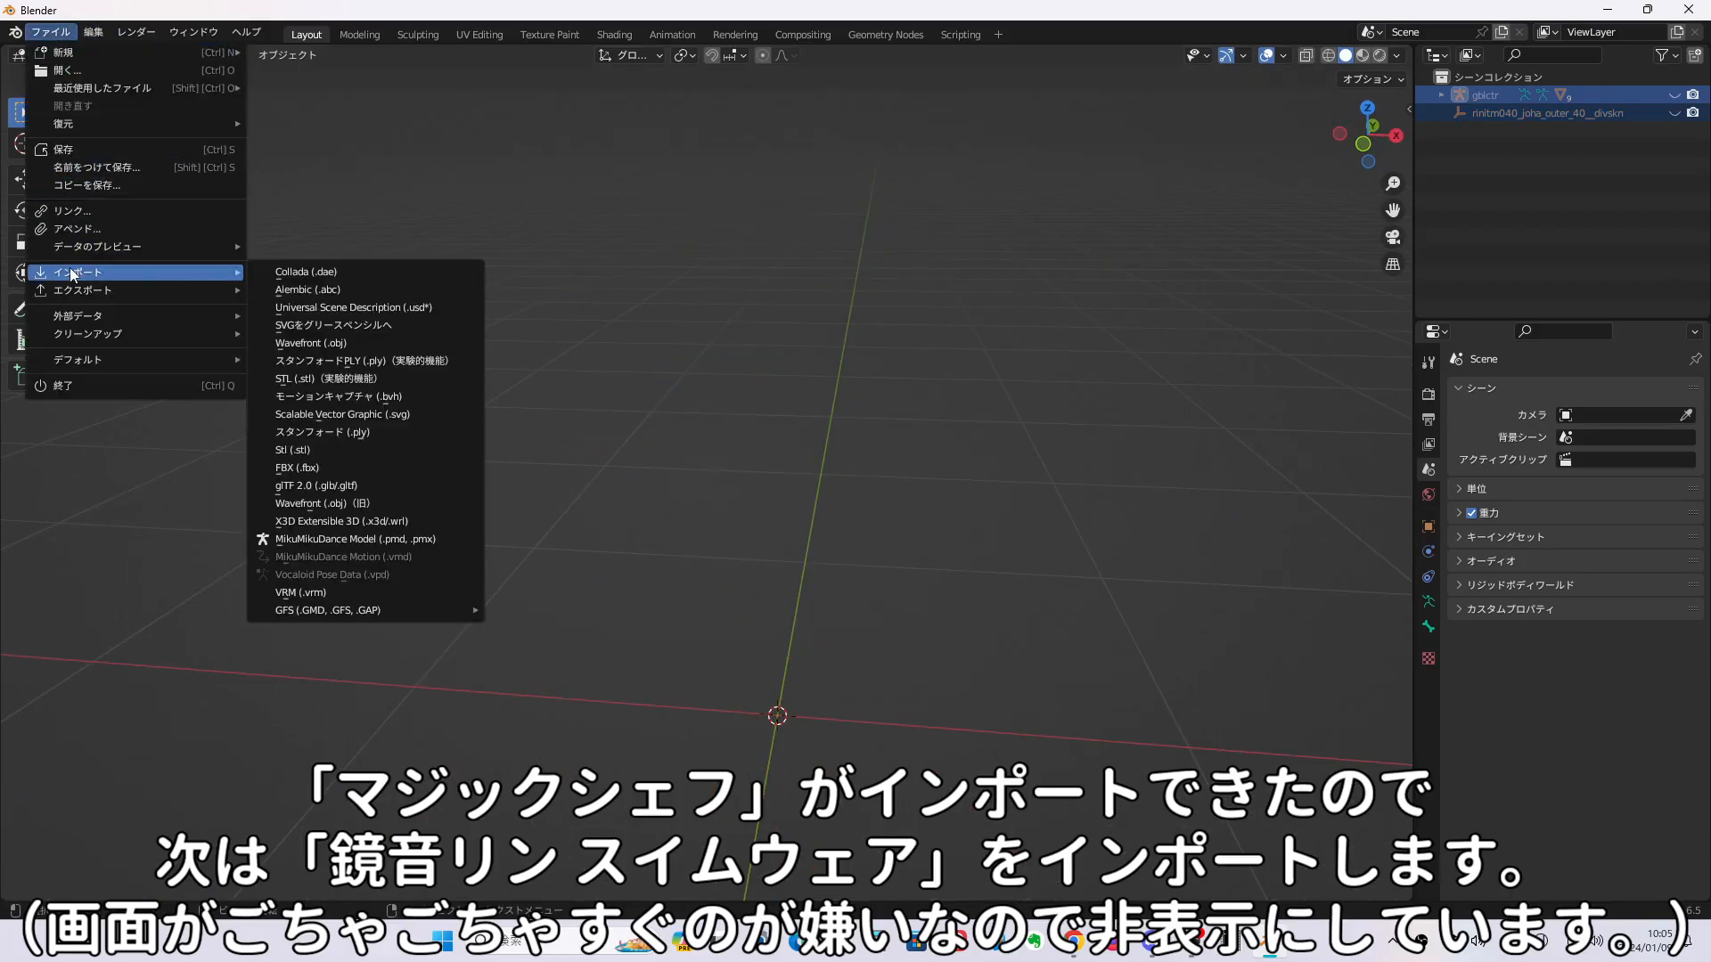
pyautogui.click(427, 466)
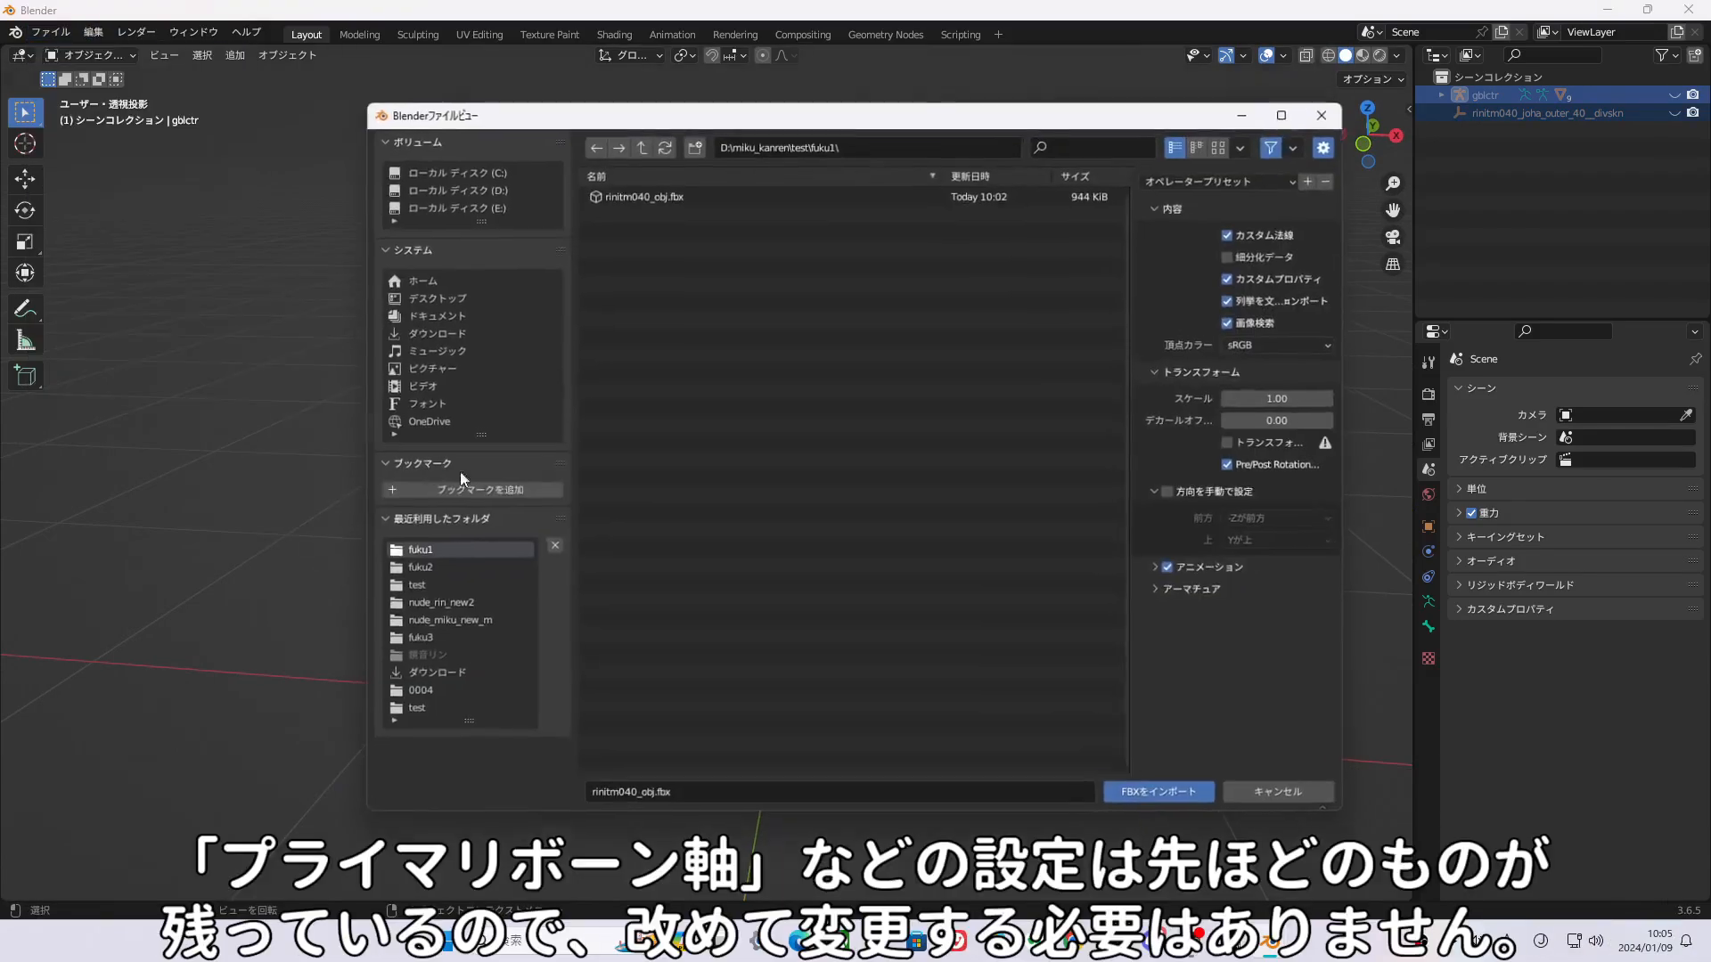
pyautogui.click(449, 569)
pyautogui.click(702, 194)
pyautogui.click(1183, 796)
# Delete the two divskn objects, rinitm002_joha_outer_02__divskn and rinitm040_joha_outer_40__divskn, from the scene collection.
pyautogui.click(1532, 225)
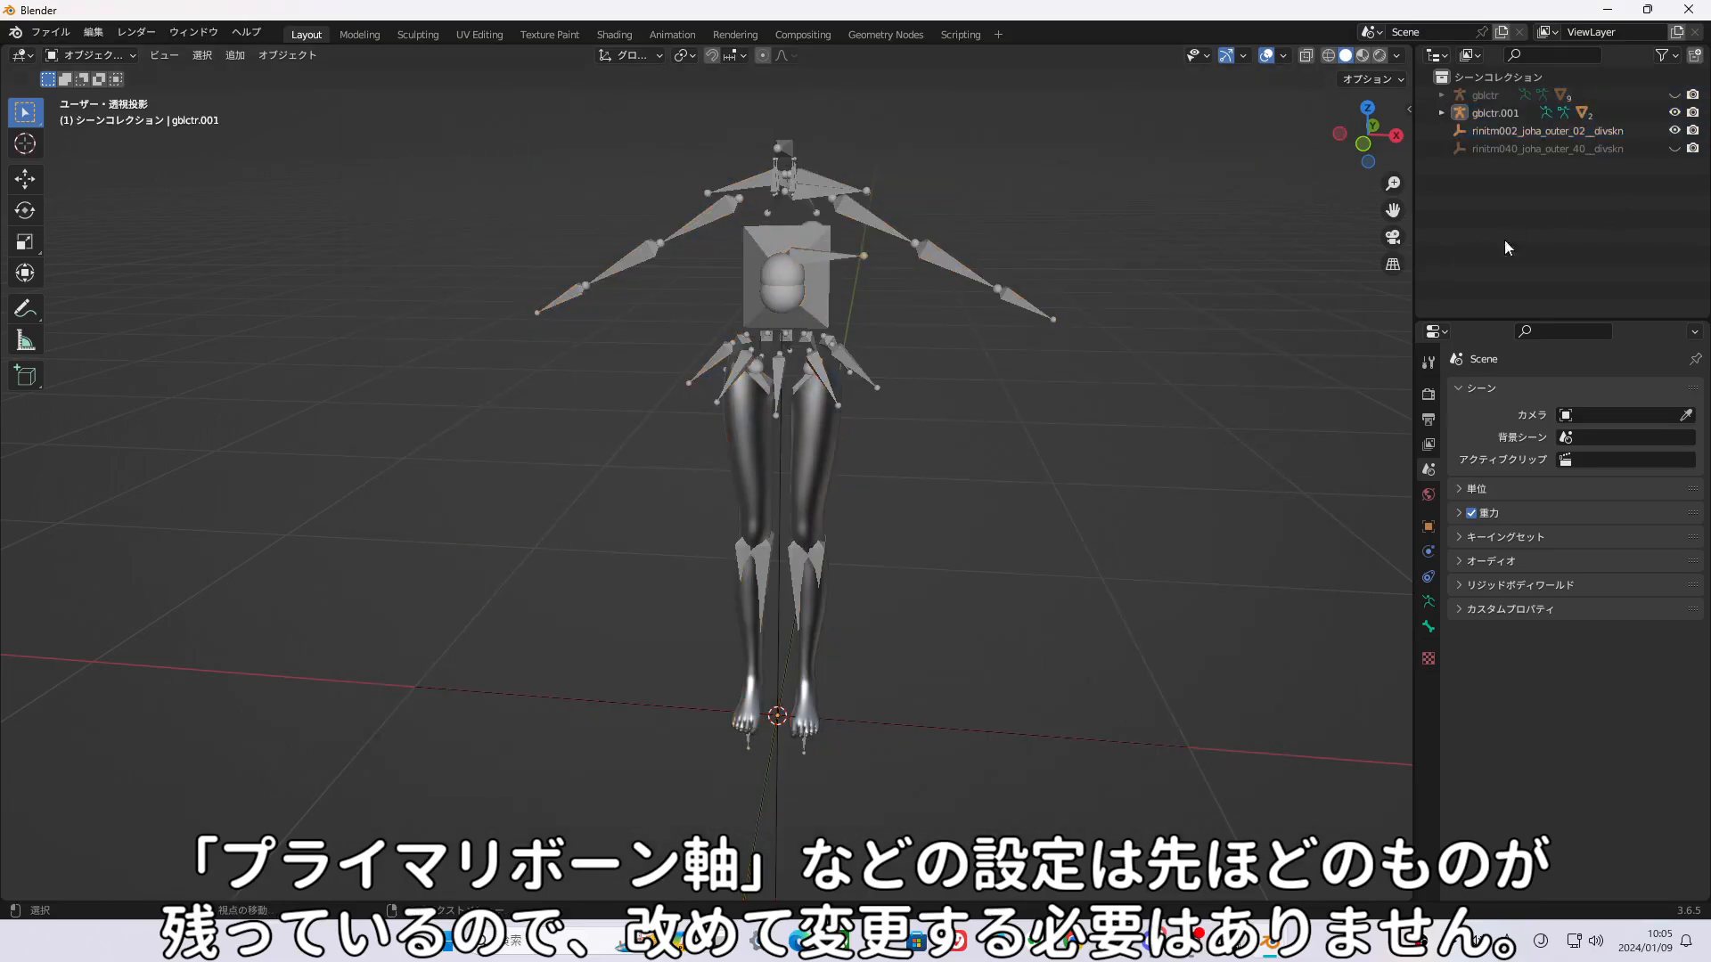
pyautogui.moveTo(1581, 210); pyautogui.dragTo(1578, 133)
pyautogui.press('Delete')
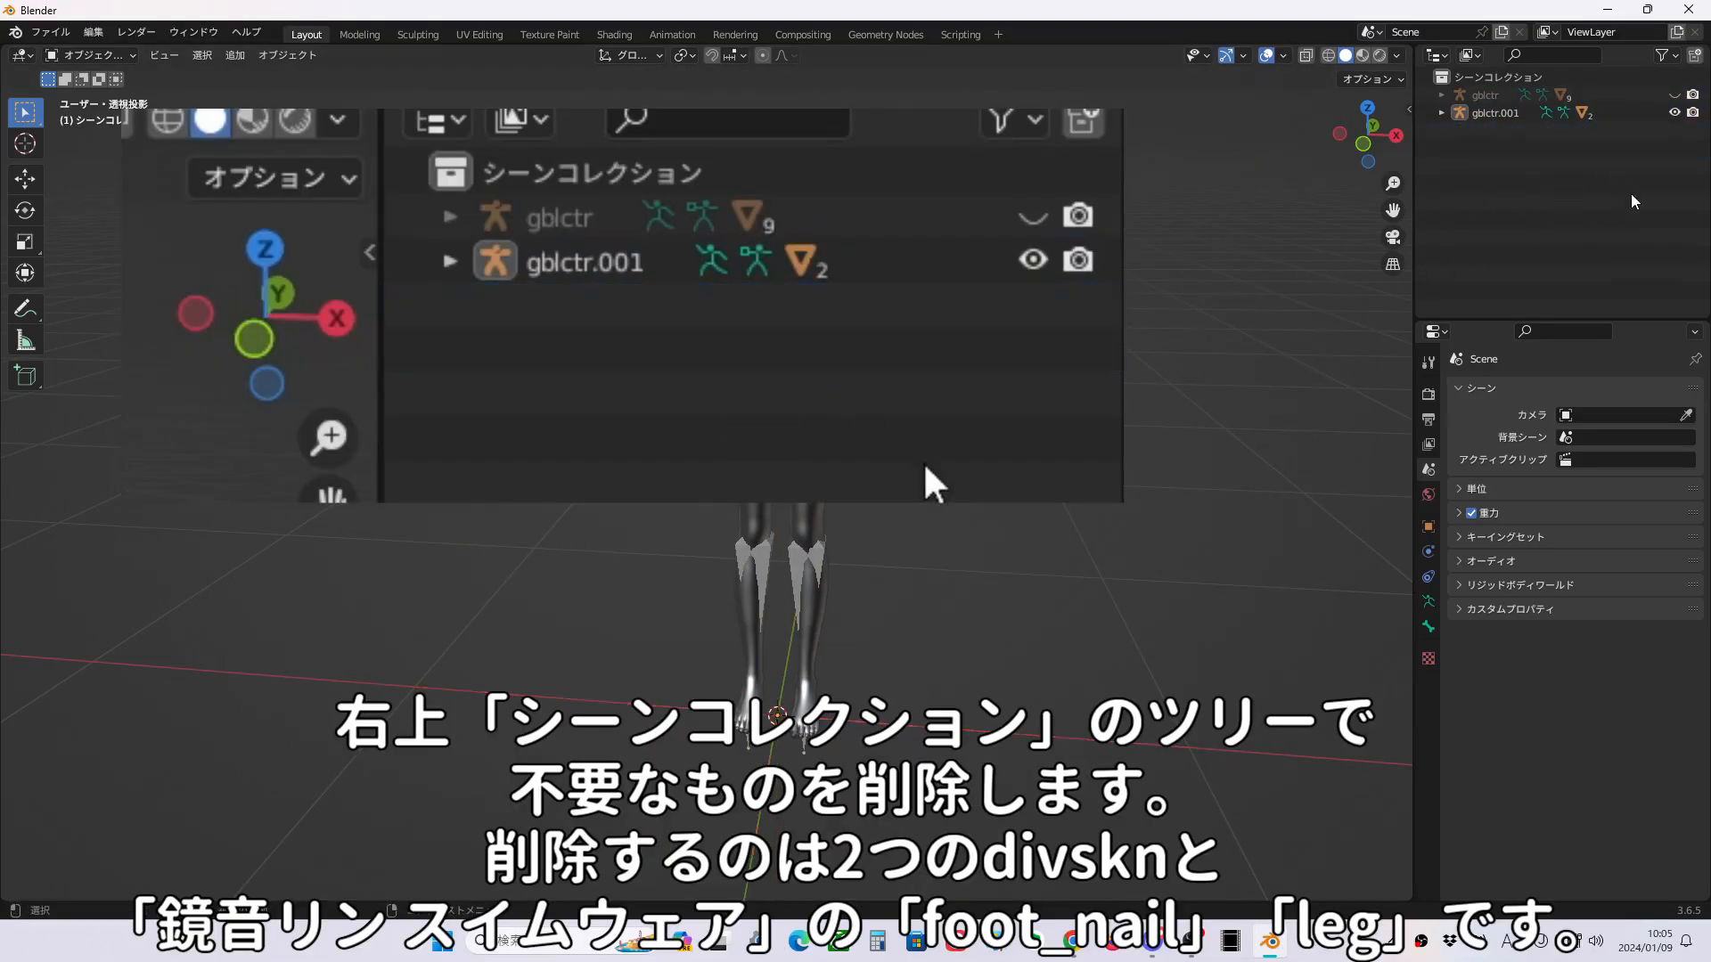
# Delete the foot_nail and leg meshes under the swimwear armature gblctr.001.
pyautogui.click(1442, 113)
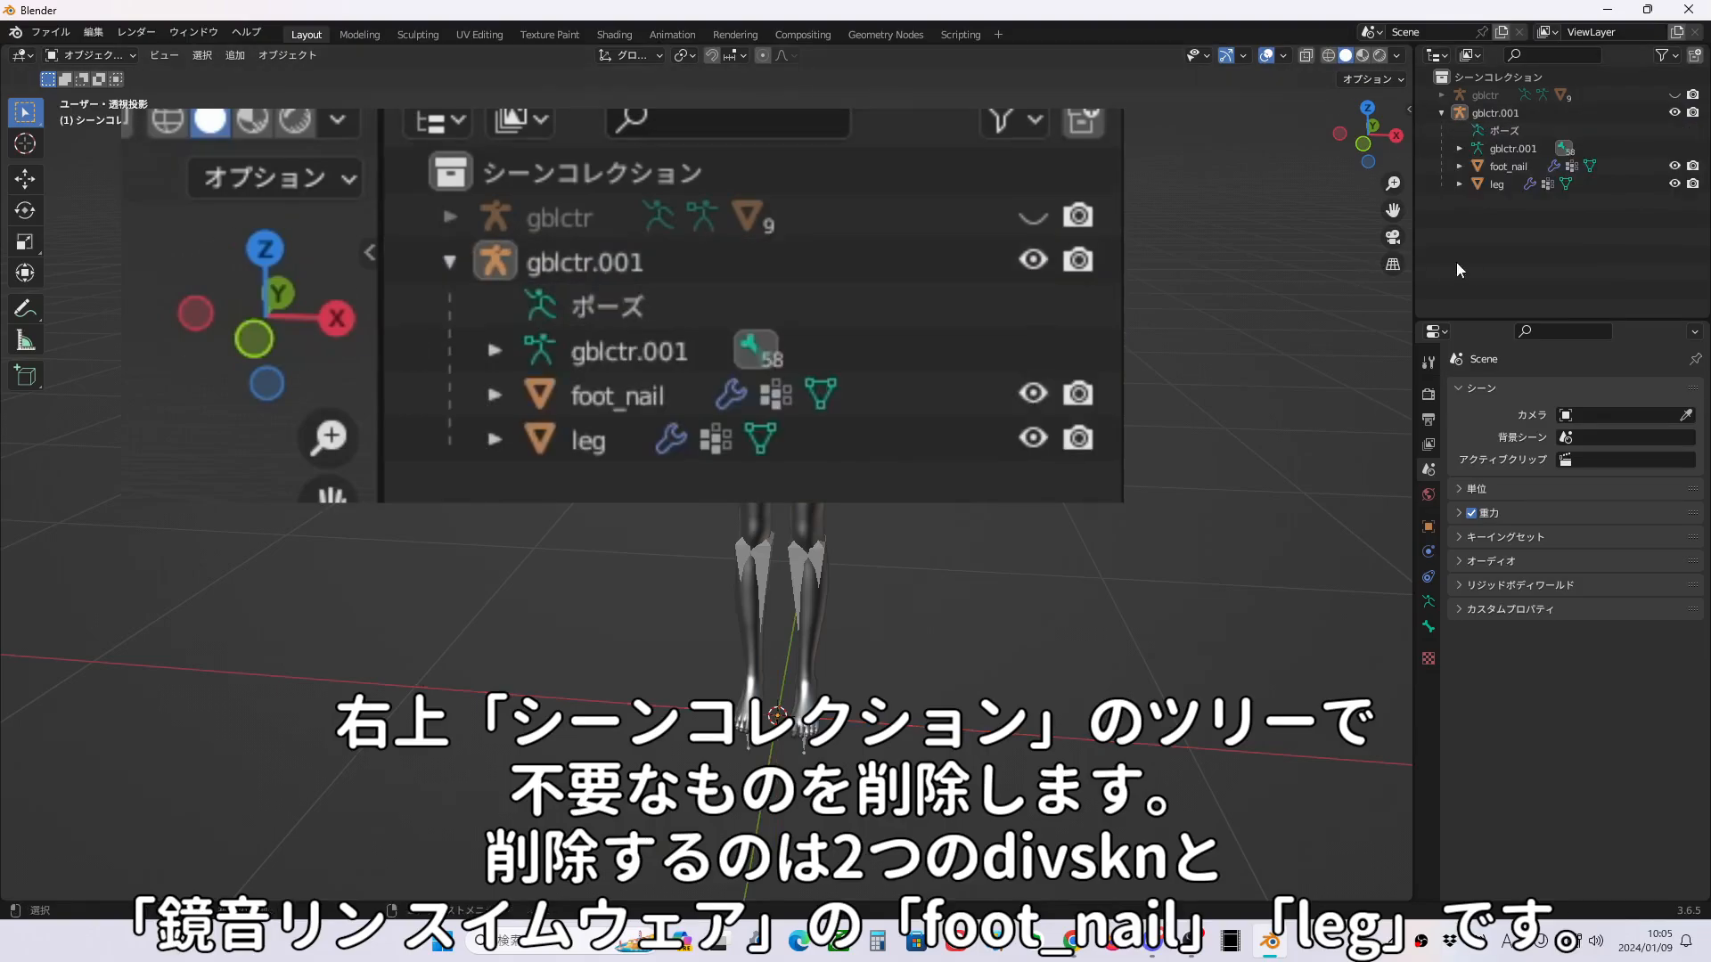
pyautogui.moveTo(1416, 251); pyautogui.dragTo(1297, 241)
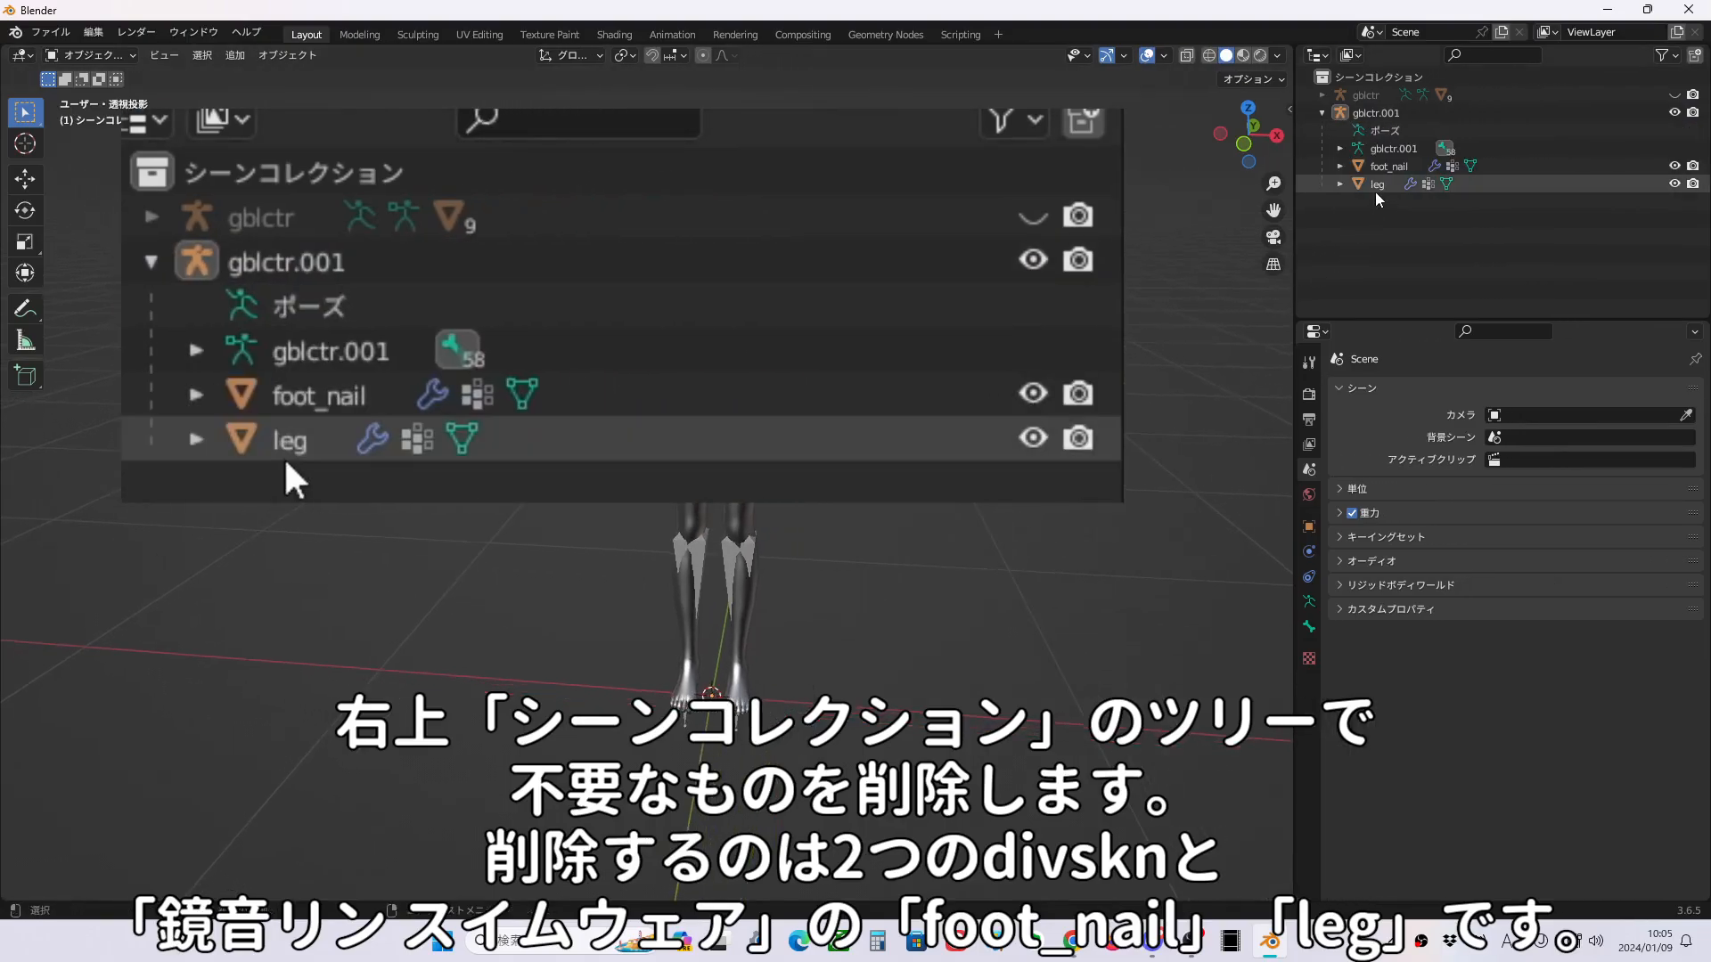
pyautogui.click(1376, 185)
pyautogui.keyDown('ctrl'); pyautogui.click(1405, 171); pyautogui.keyUp('ctrl')
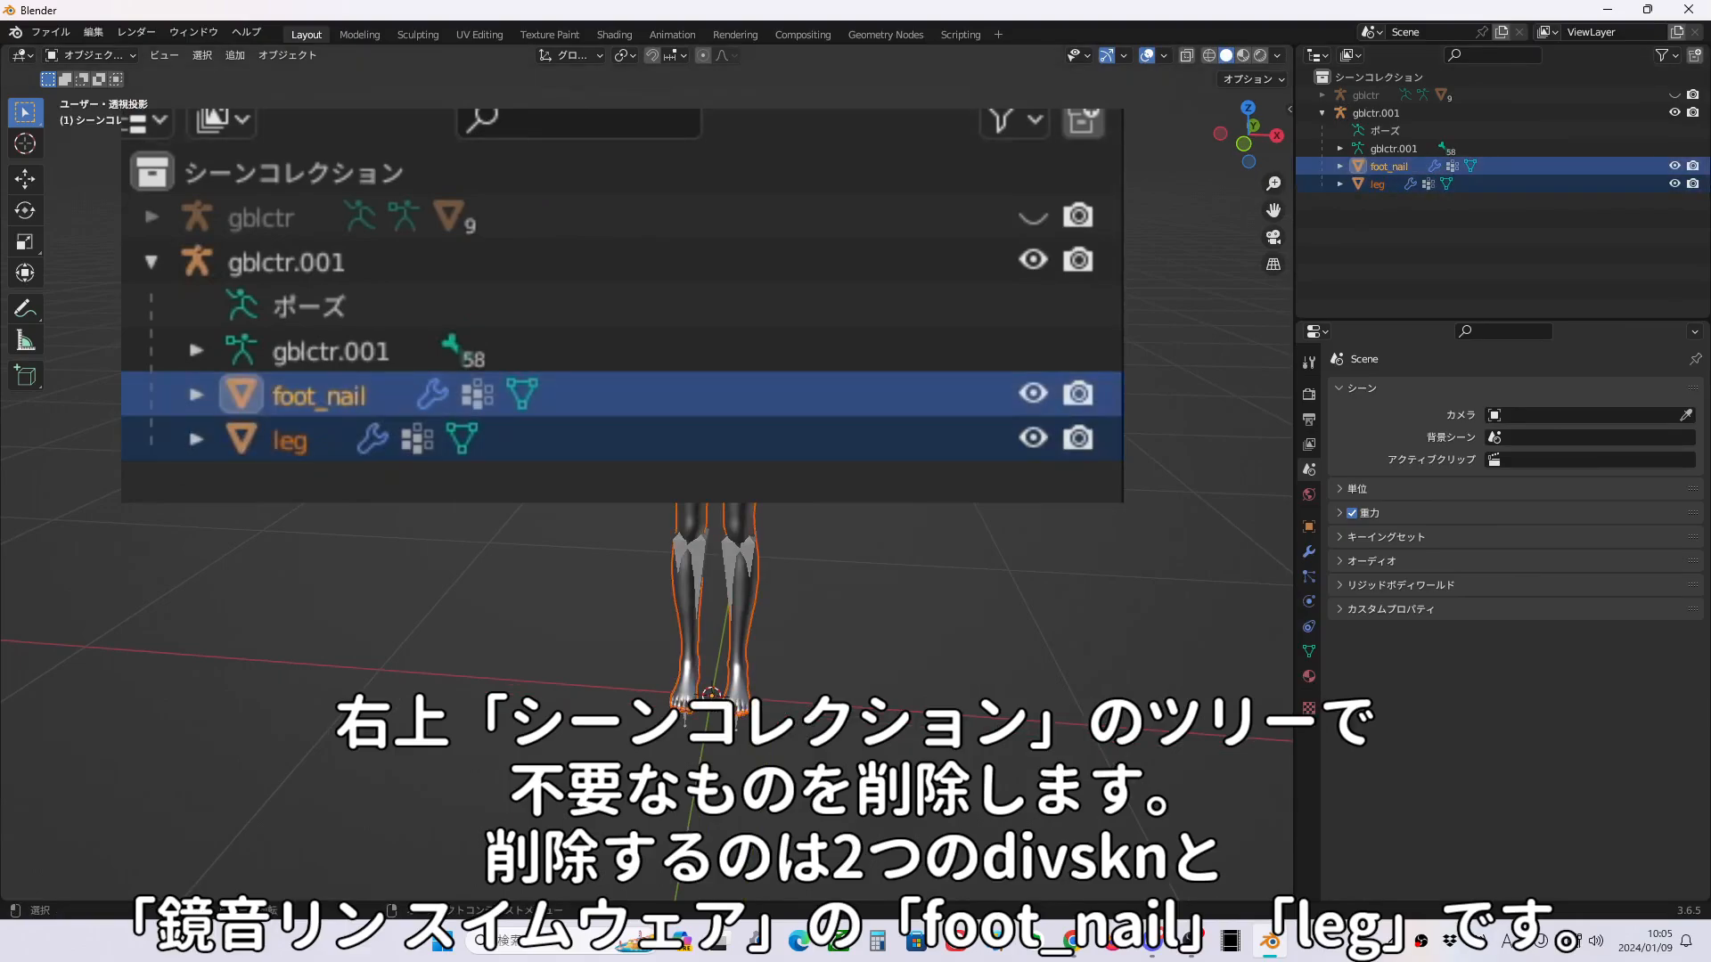
pyautogui.press('Delete')
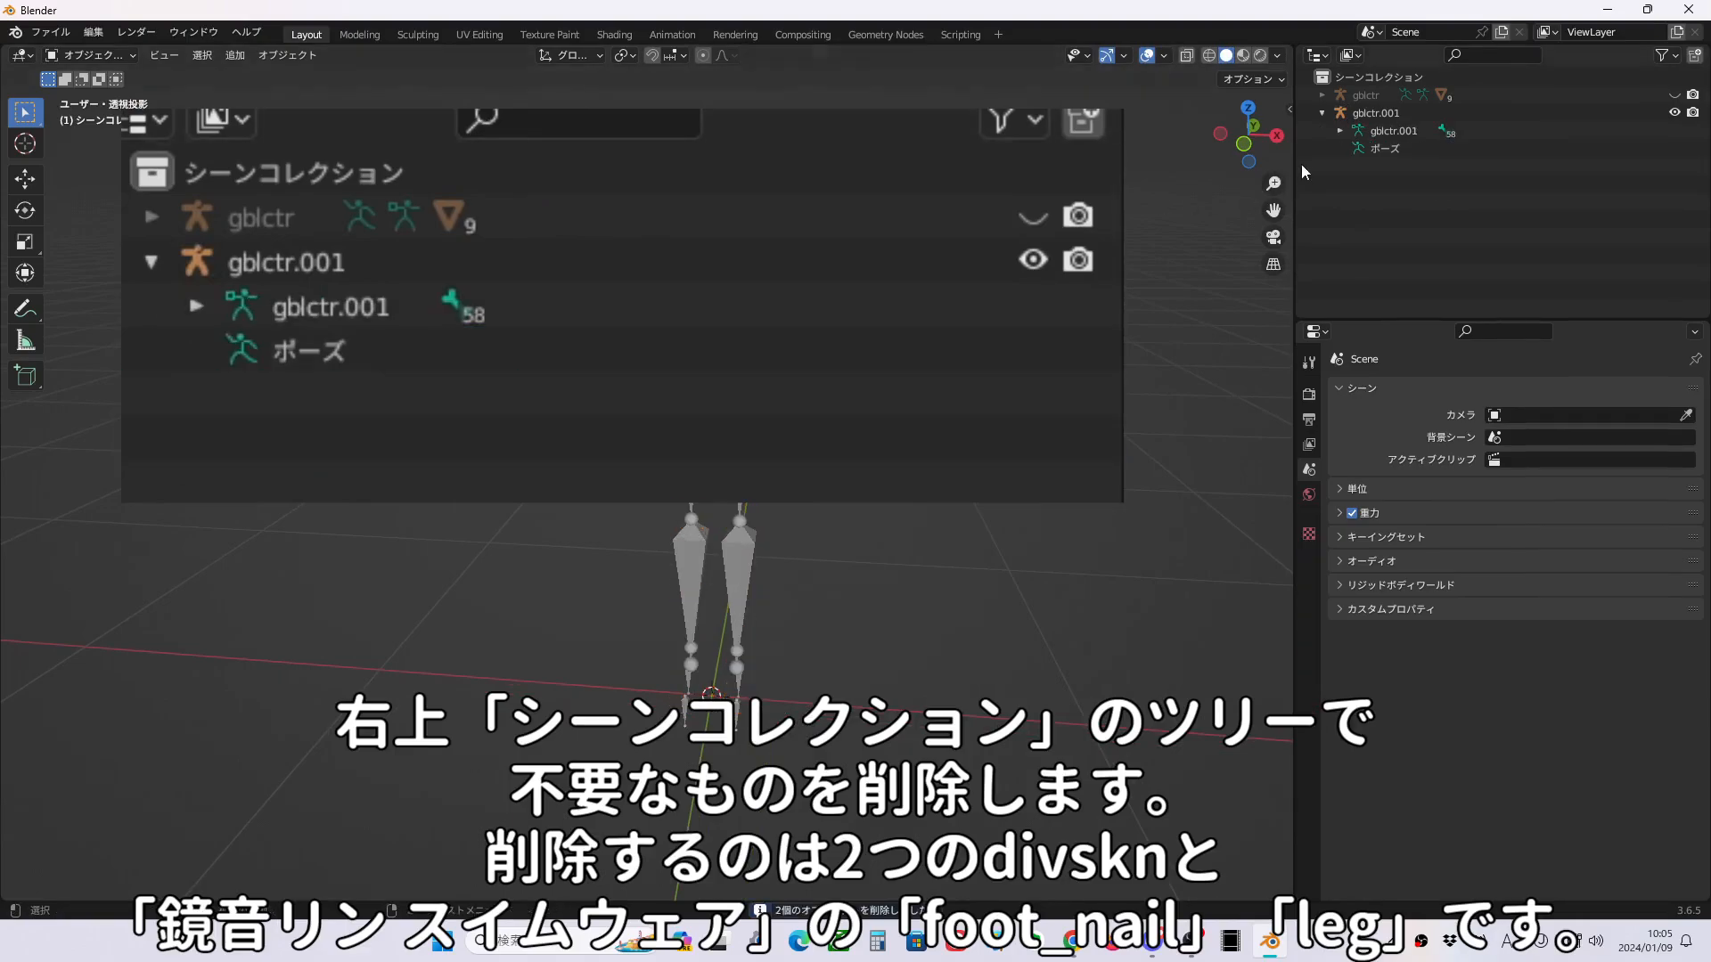
# Put the swimwear armature gblctr.001 into Edit Mode, list its kl_kosi_etc_wj bones and enlarge the outliner area.
pyautogui.click(757, 299)
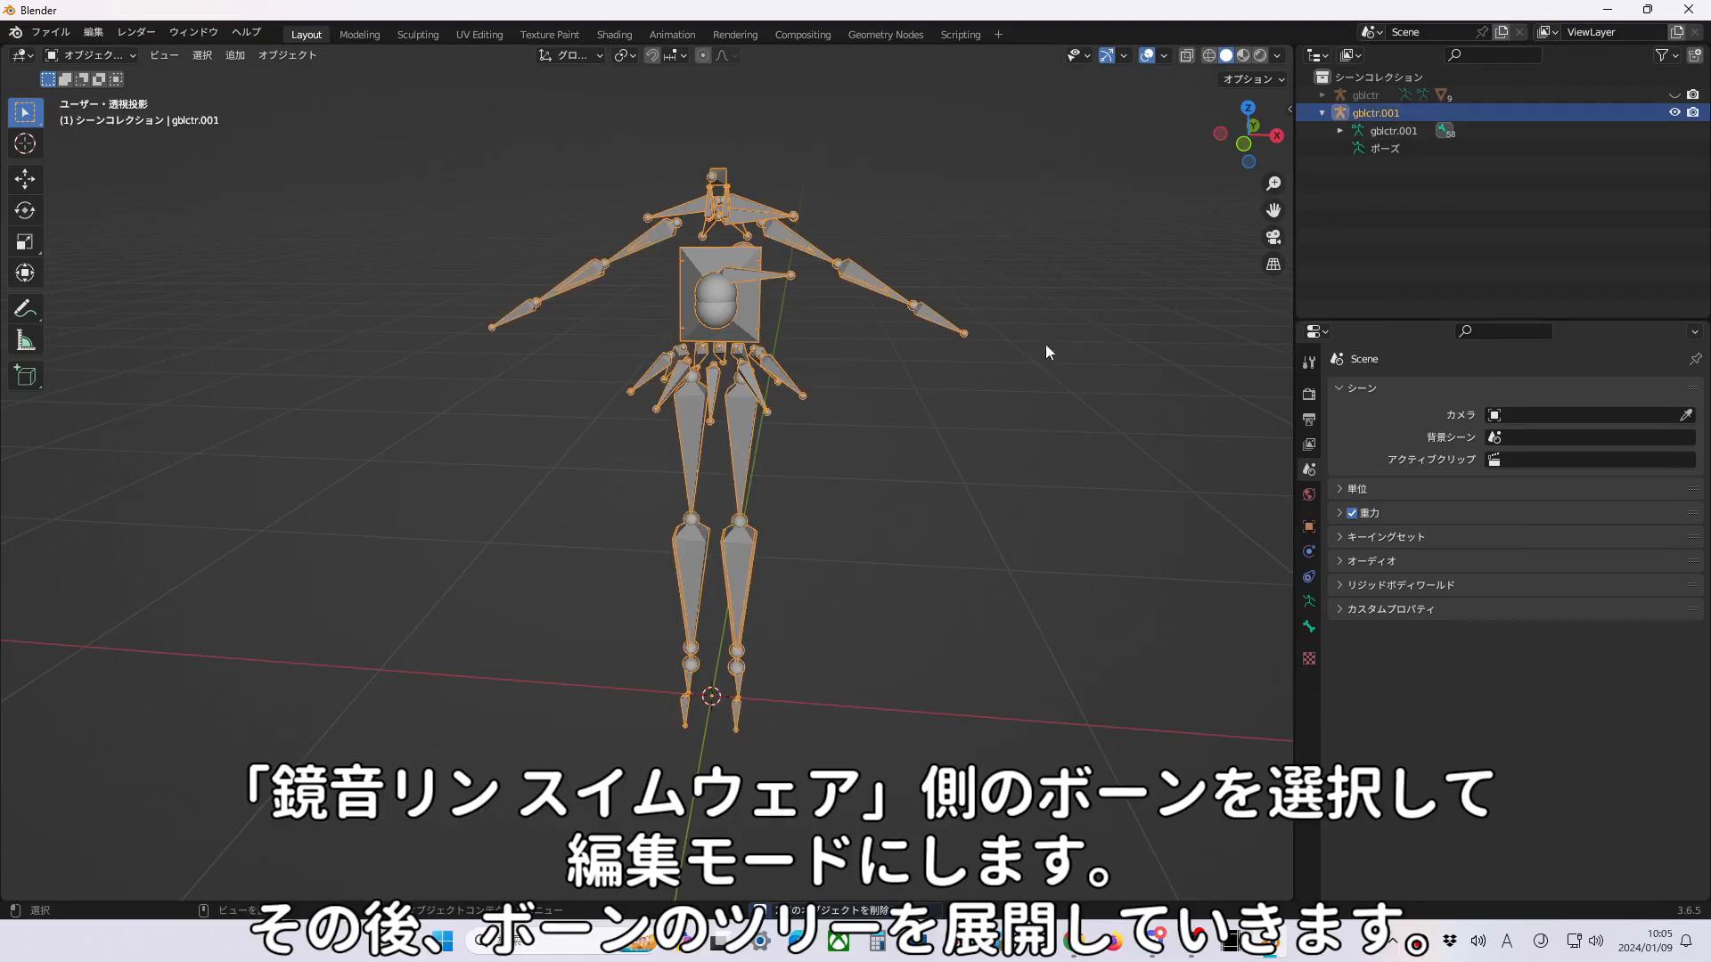
pyautogui.press('Tab')
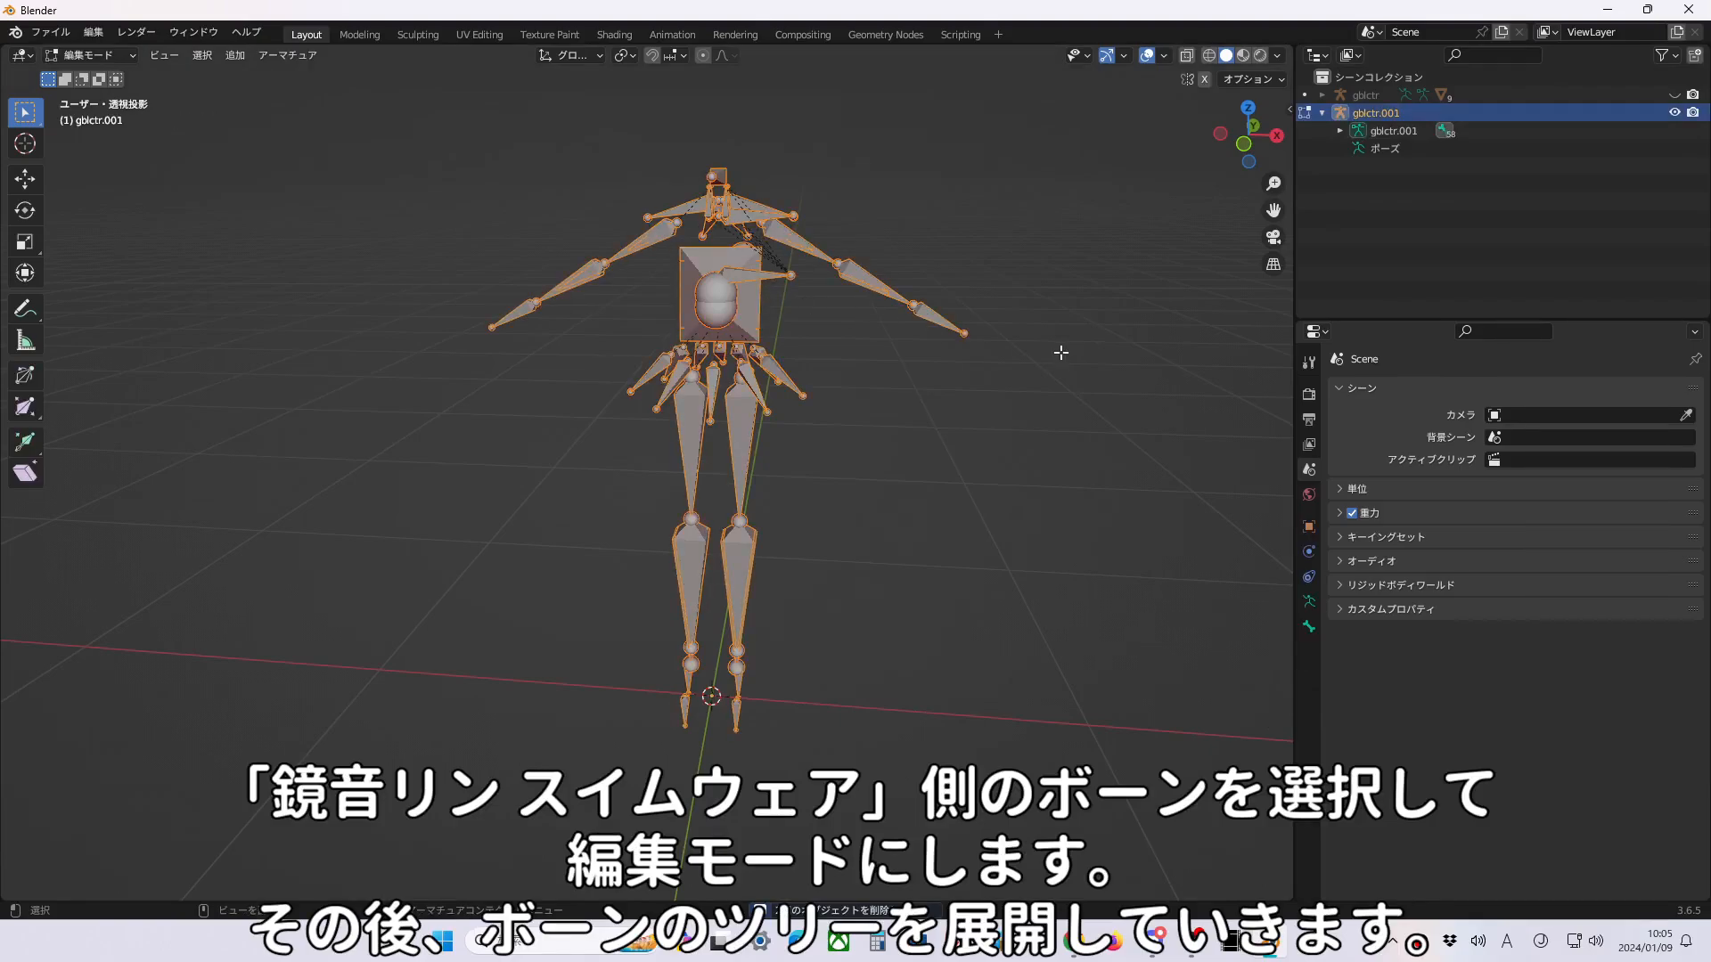
pyautogui.click(1060, 353)
pyautogui.click(1340, 132)
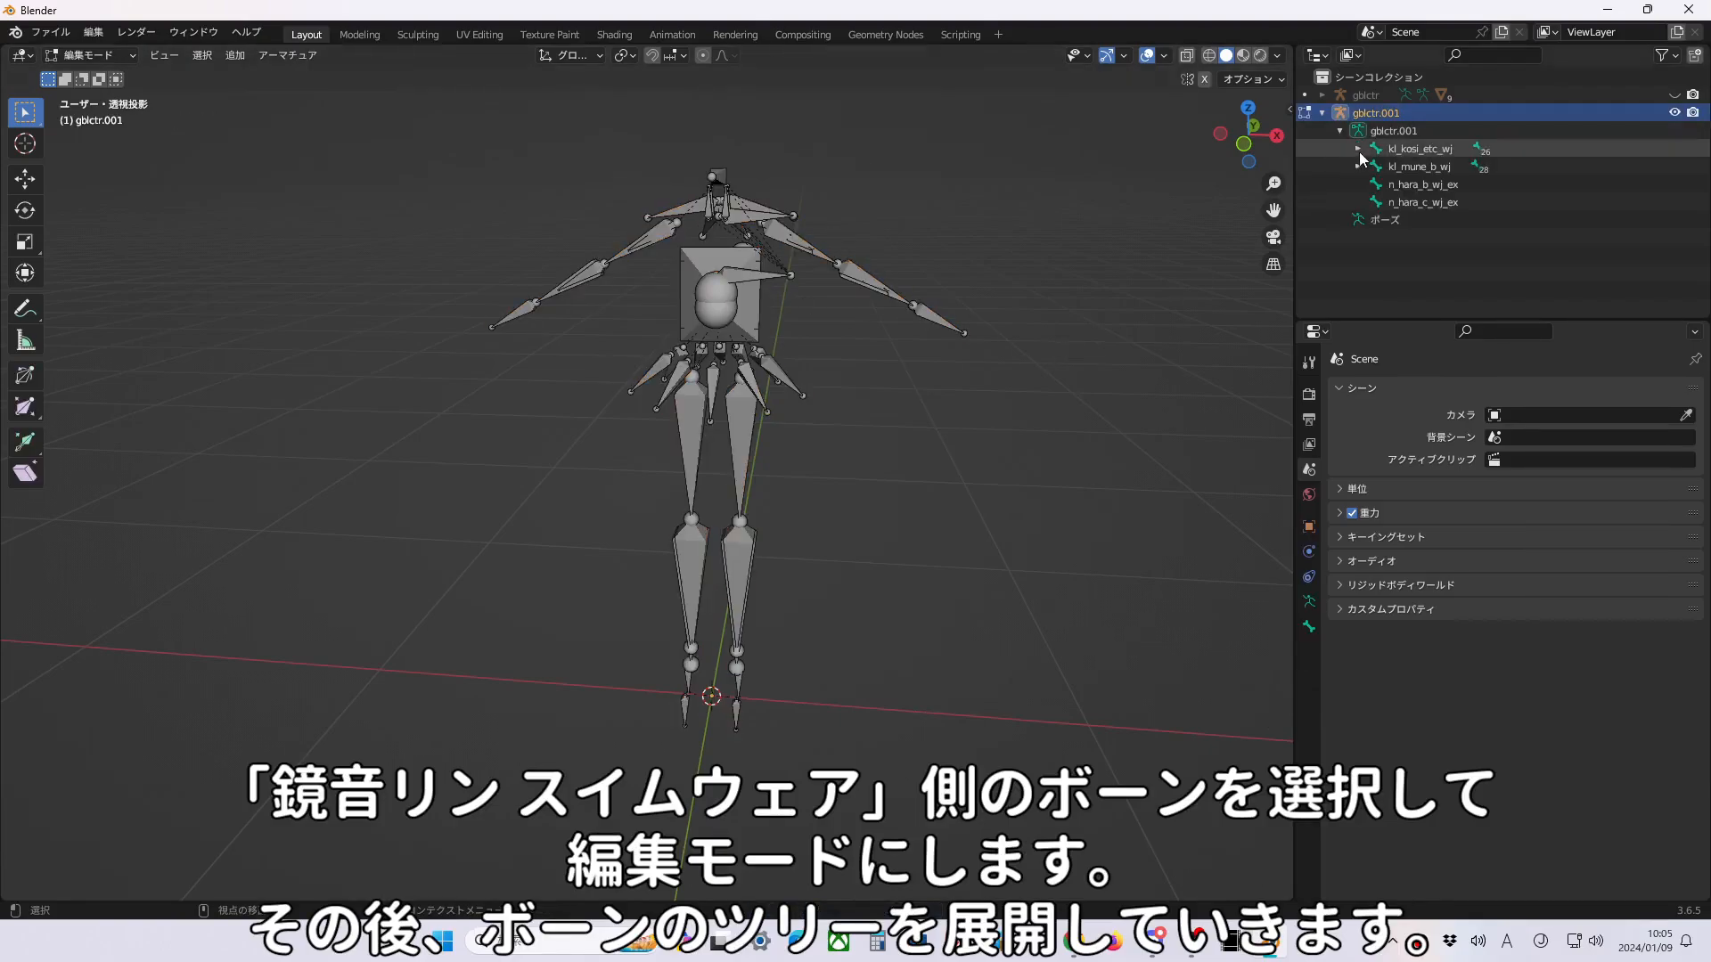
pyautogui.click(1357, 149)
pyautogui.moveTo(1306, 320); pyautogui.dragTo(1306, 634)
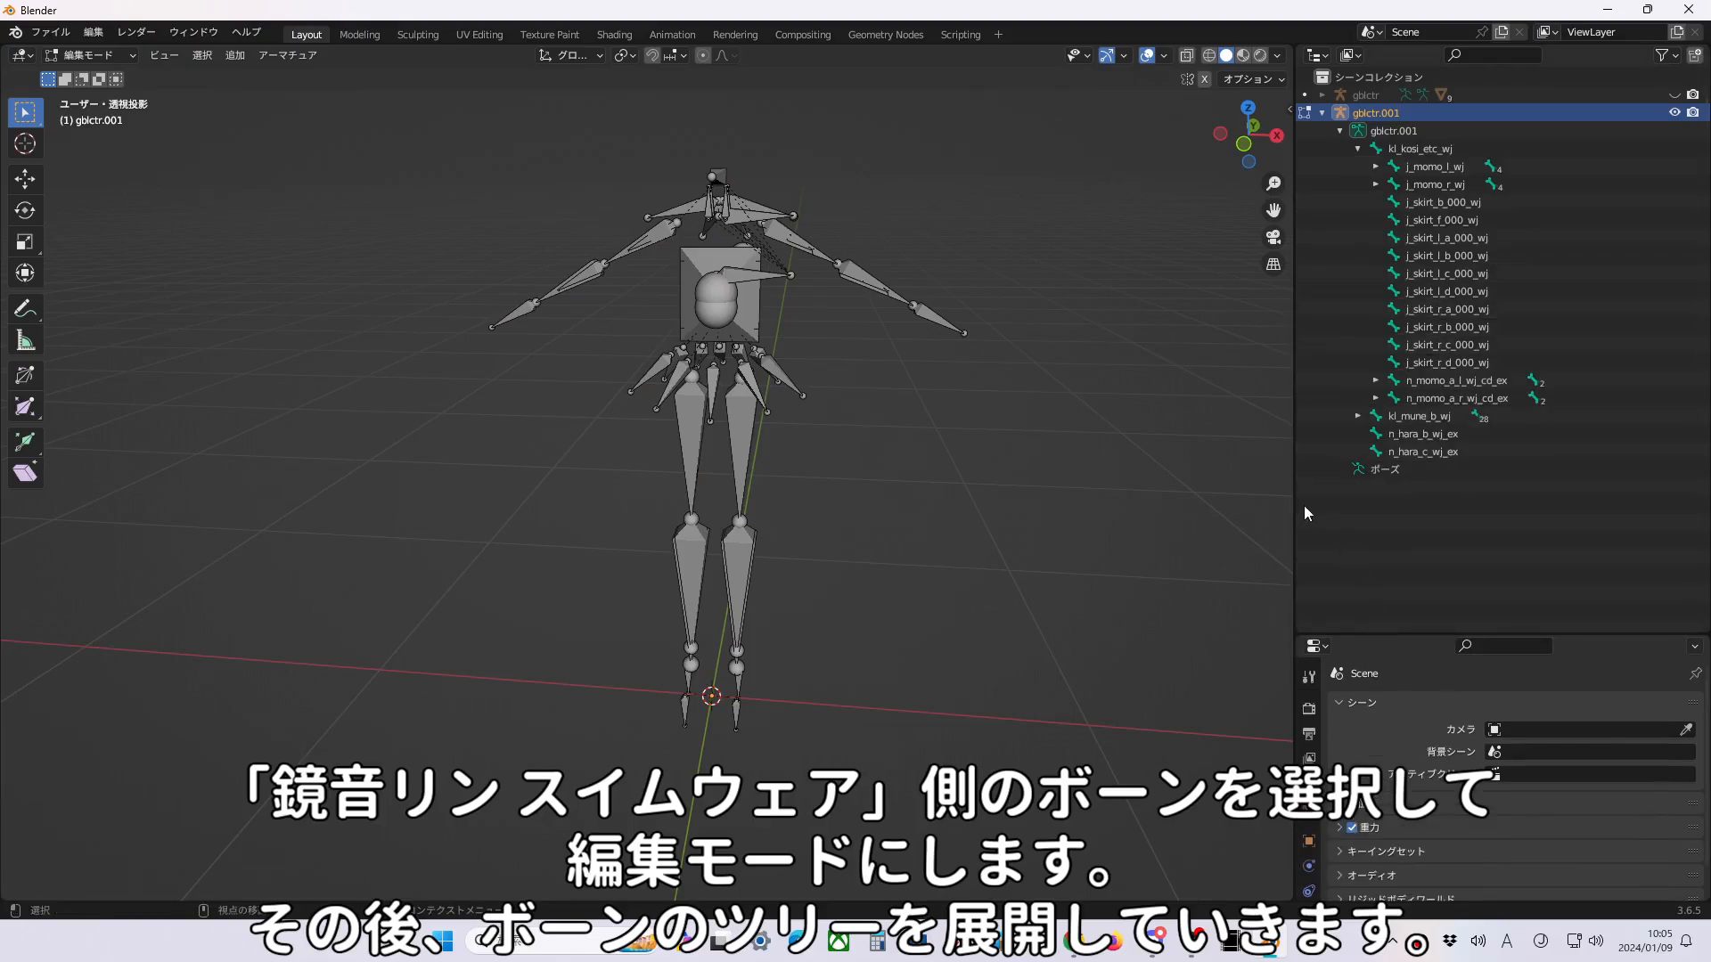
pyautogui.moveTo(1294, 503); pyautogui.dragTo(1149, 497)
# Expand the j_momo and j_sune bone branches of both legs down to the n_nude_asi and n_nude_toe bones.
pyautogui.click(1226, 167)
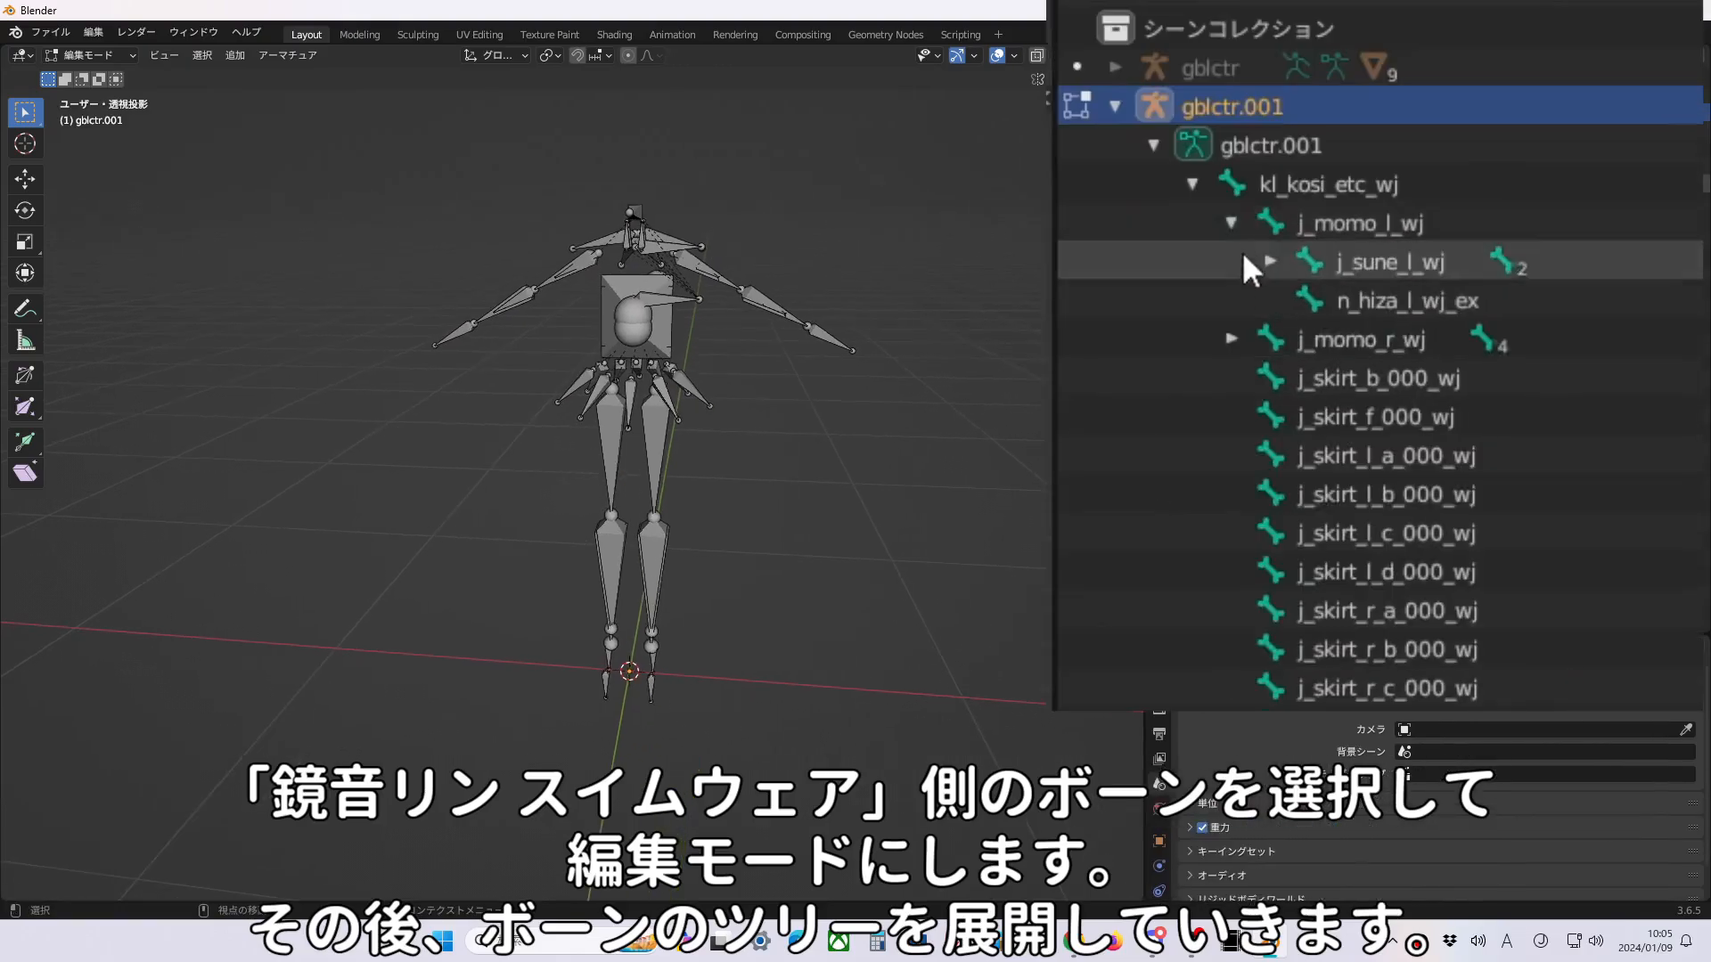
pyautogui.click(1230, 339)
pyautogui.click(1270, 261)
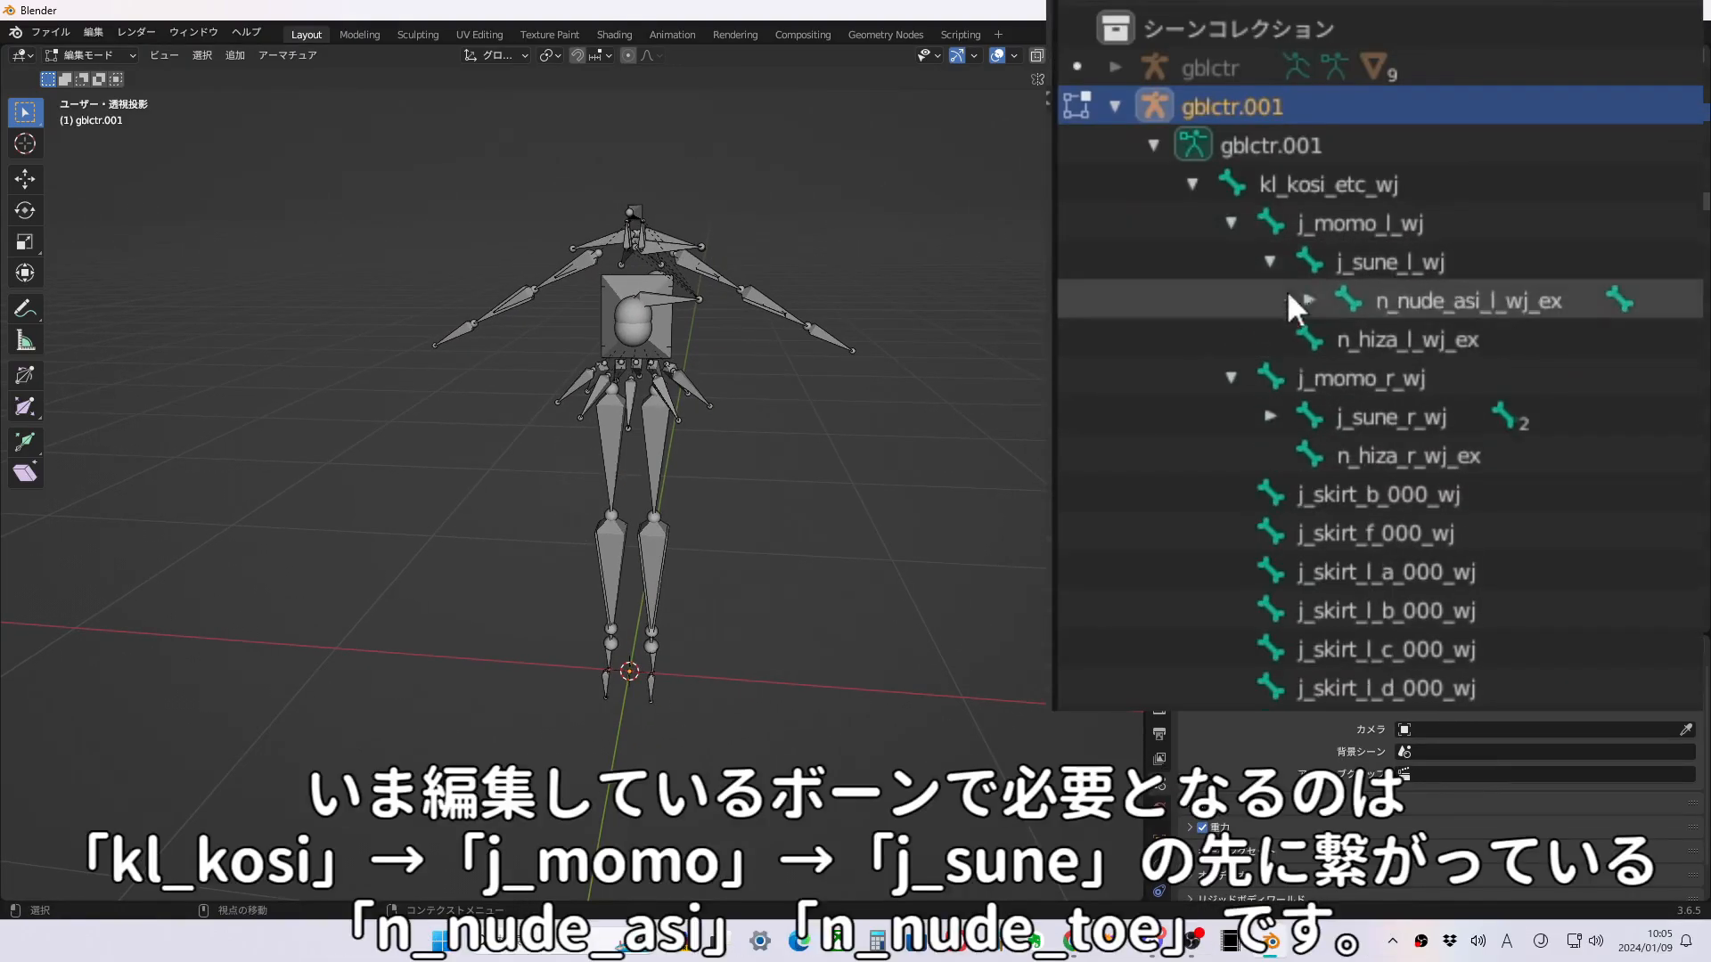
pyautogui.click(1267, 418)
pyautogui.click(1310, 455)
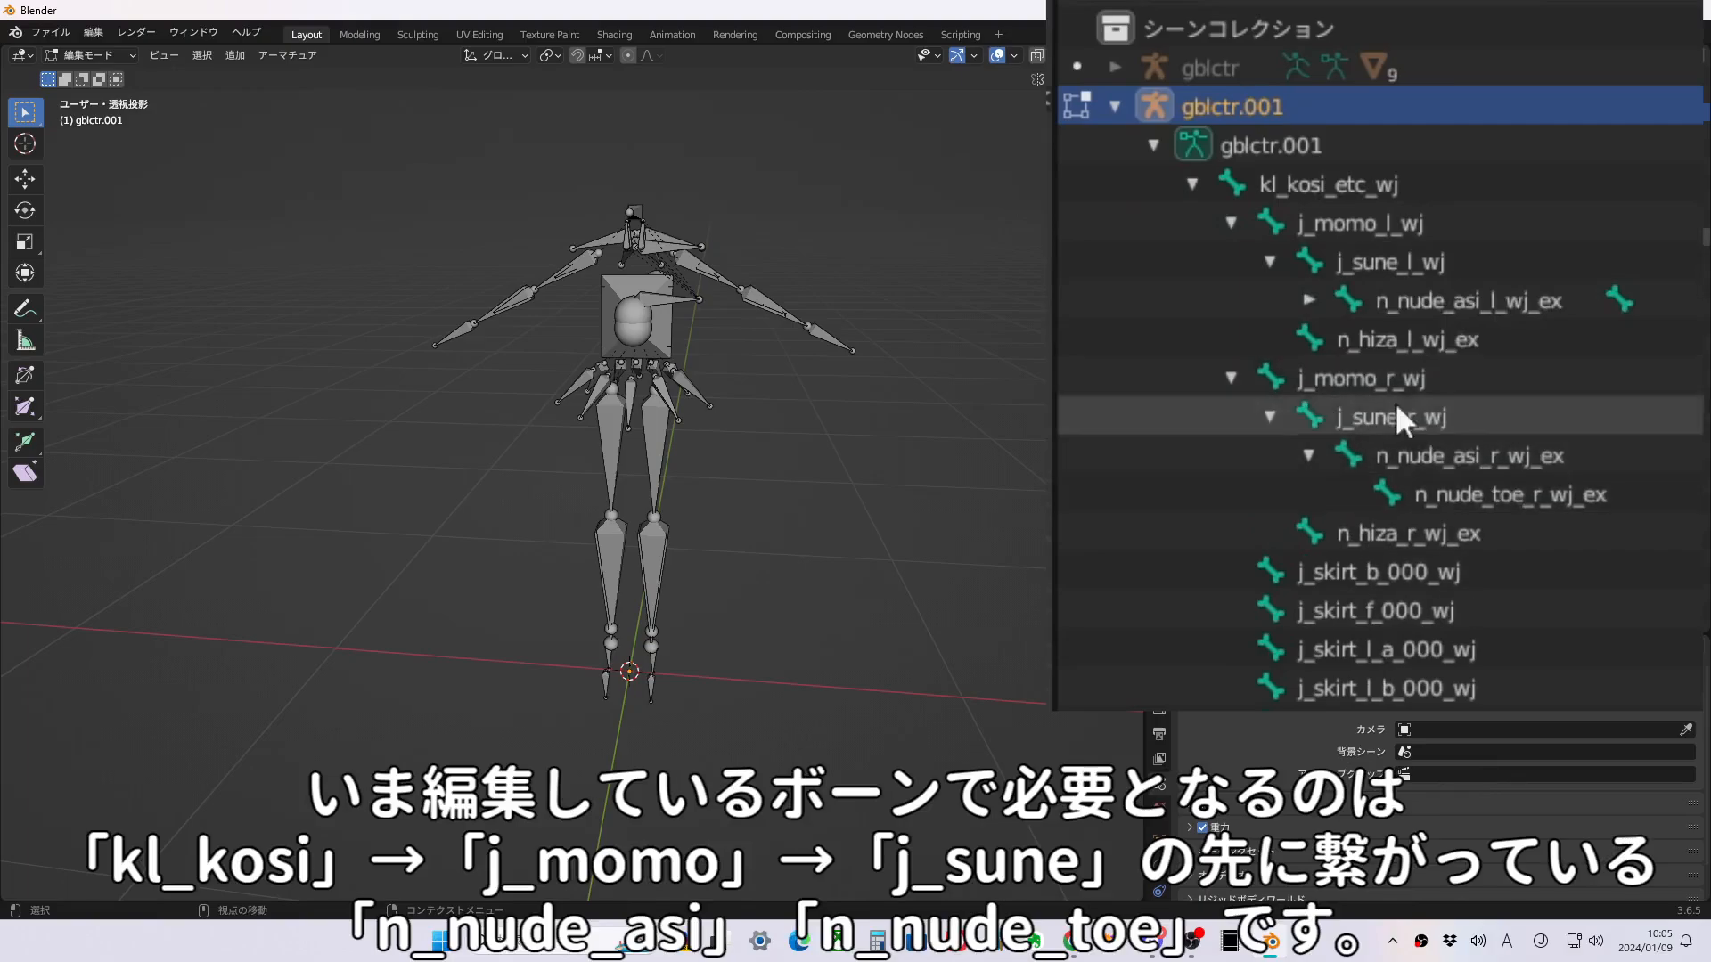
pyautogui.click(1308, 300)
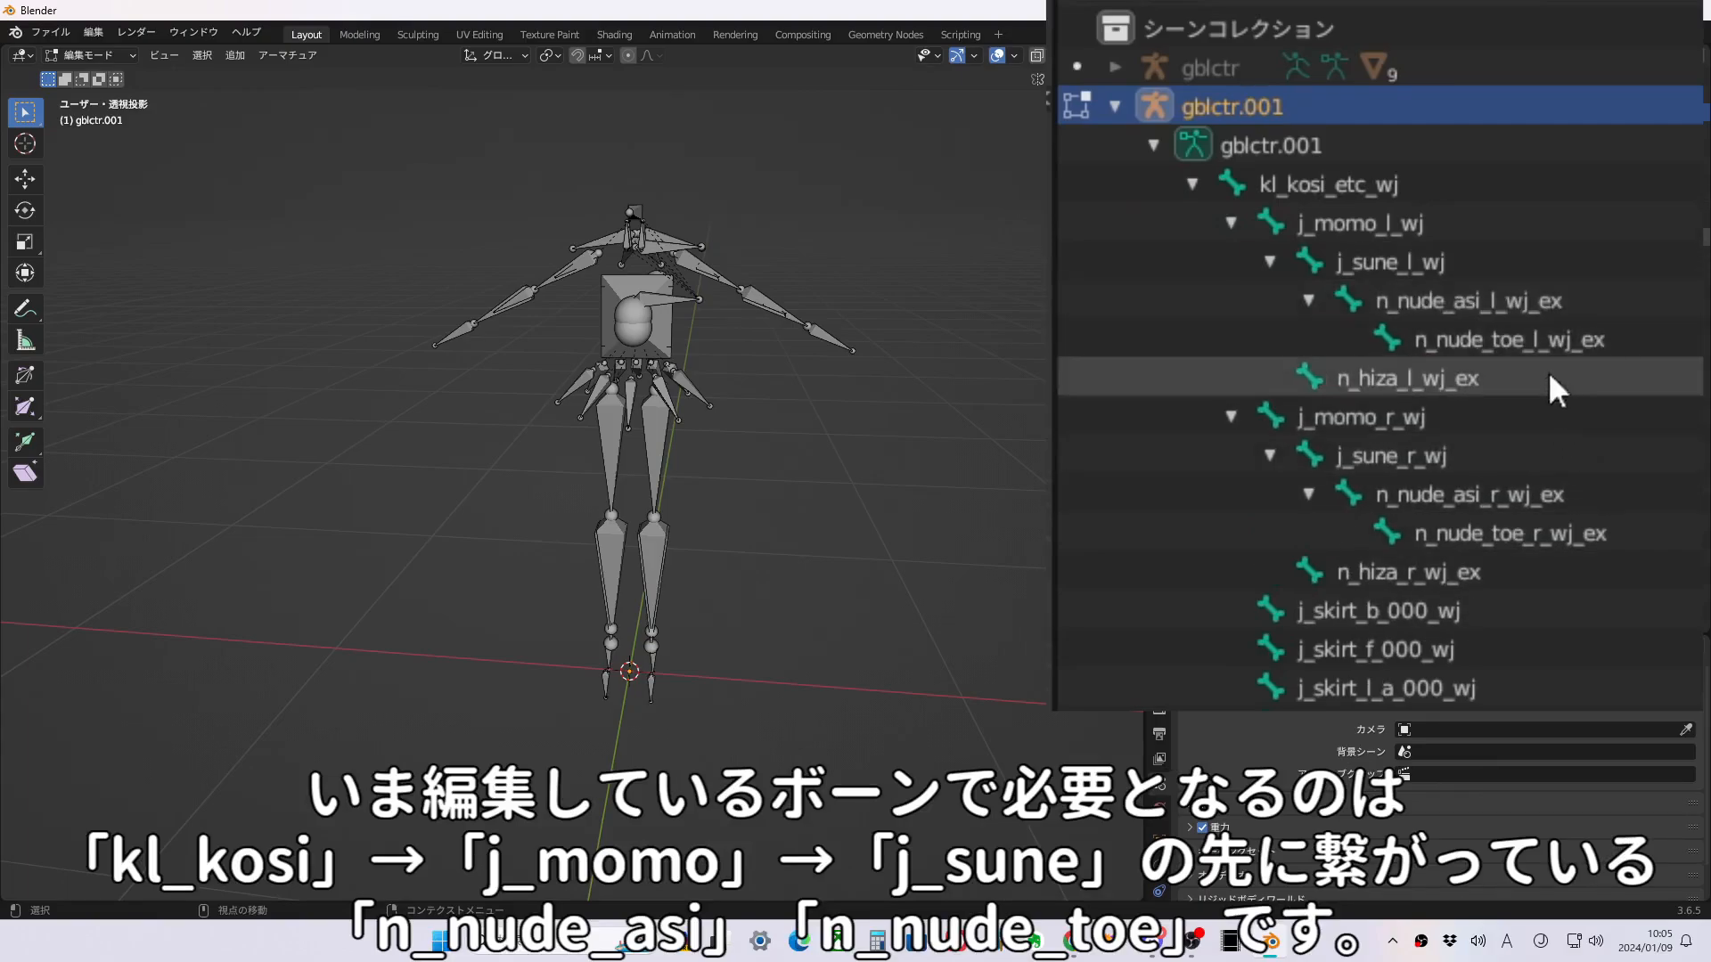
# Separate the four bones n_nude_asi_l_wj_ex, n_nude_toe_l_wj_ex, n_nude_asi_r_wj_ex and n_nude_toe_r_wj_ex into their own armature.
pyautogui.click(1538, 299)
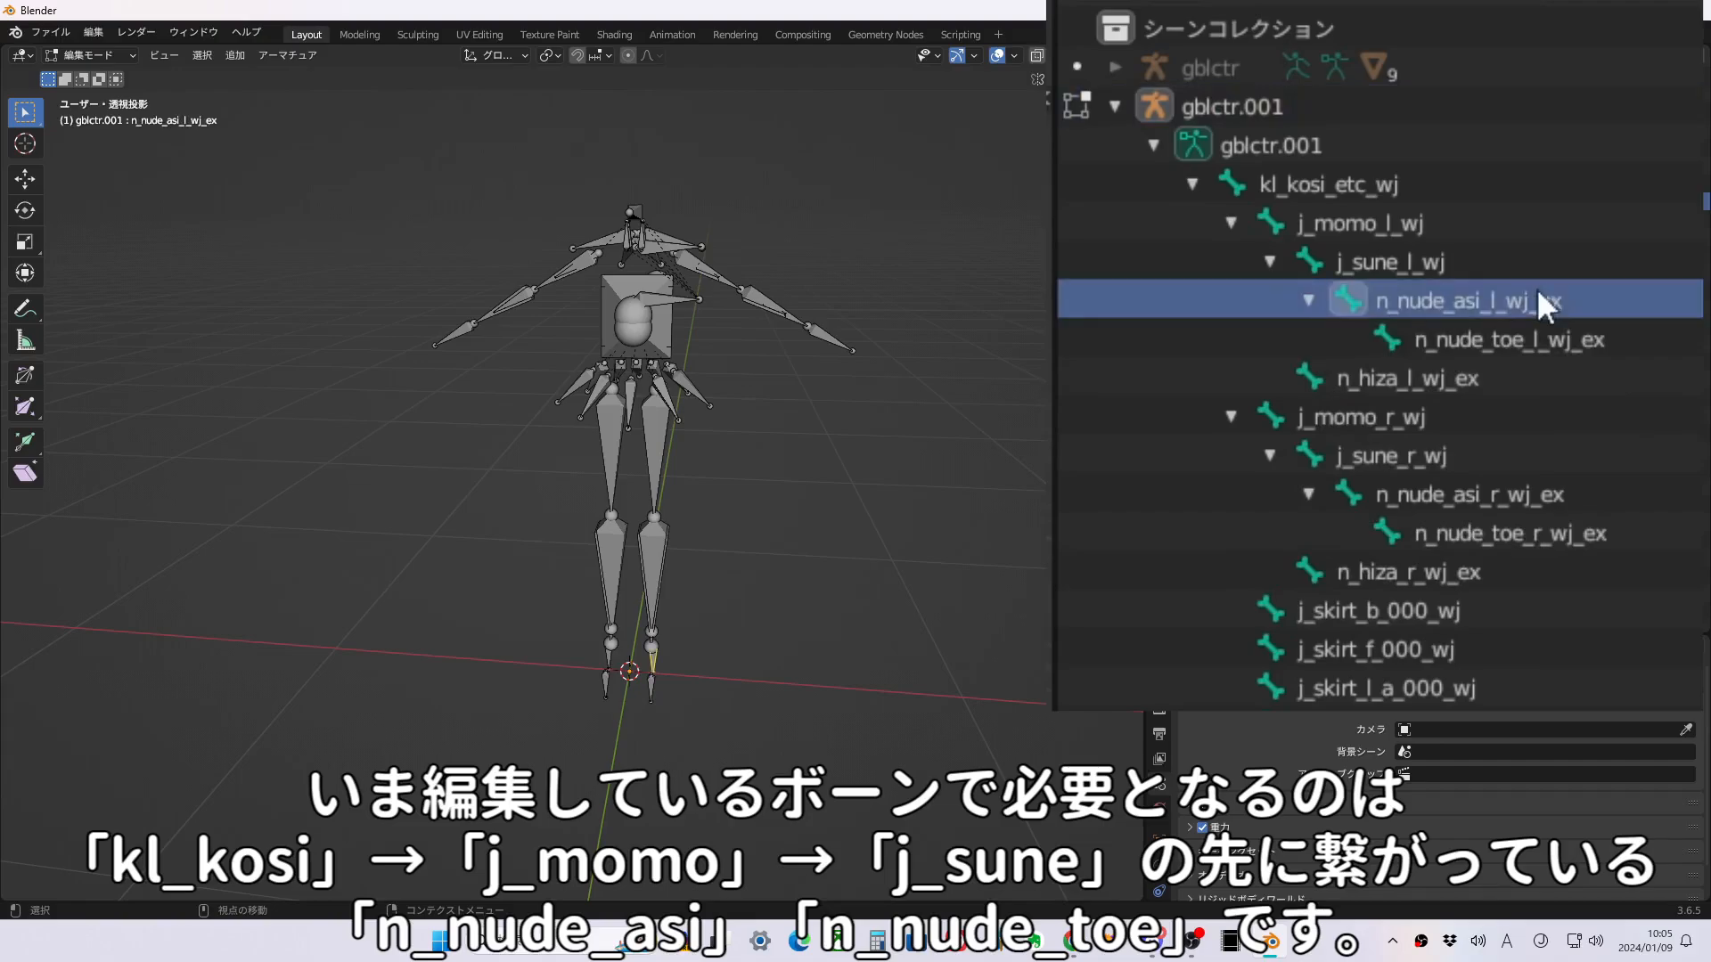
pyautogui.keyDown('ctrl'); pyautogui.click(1572, 350); pyautogui.keyUp('ctrl')
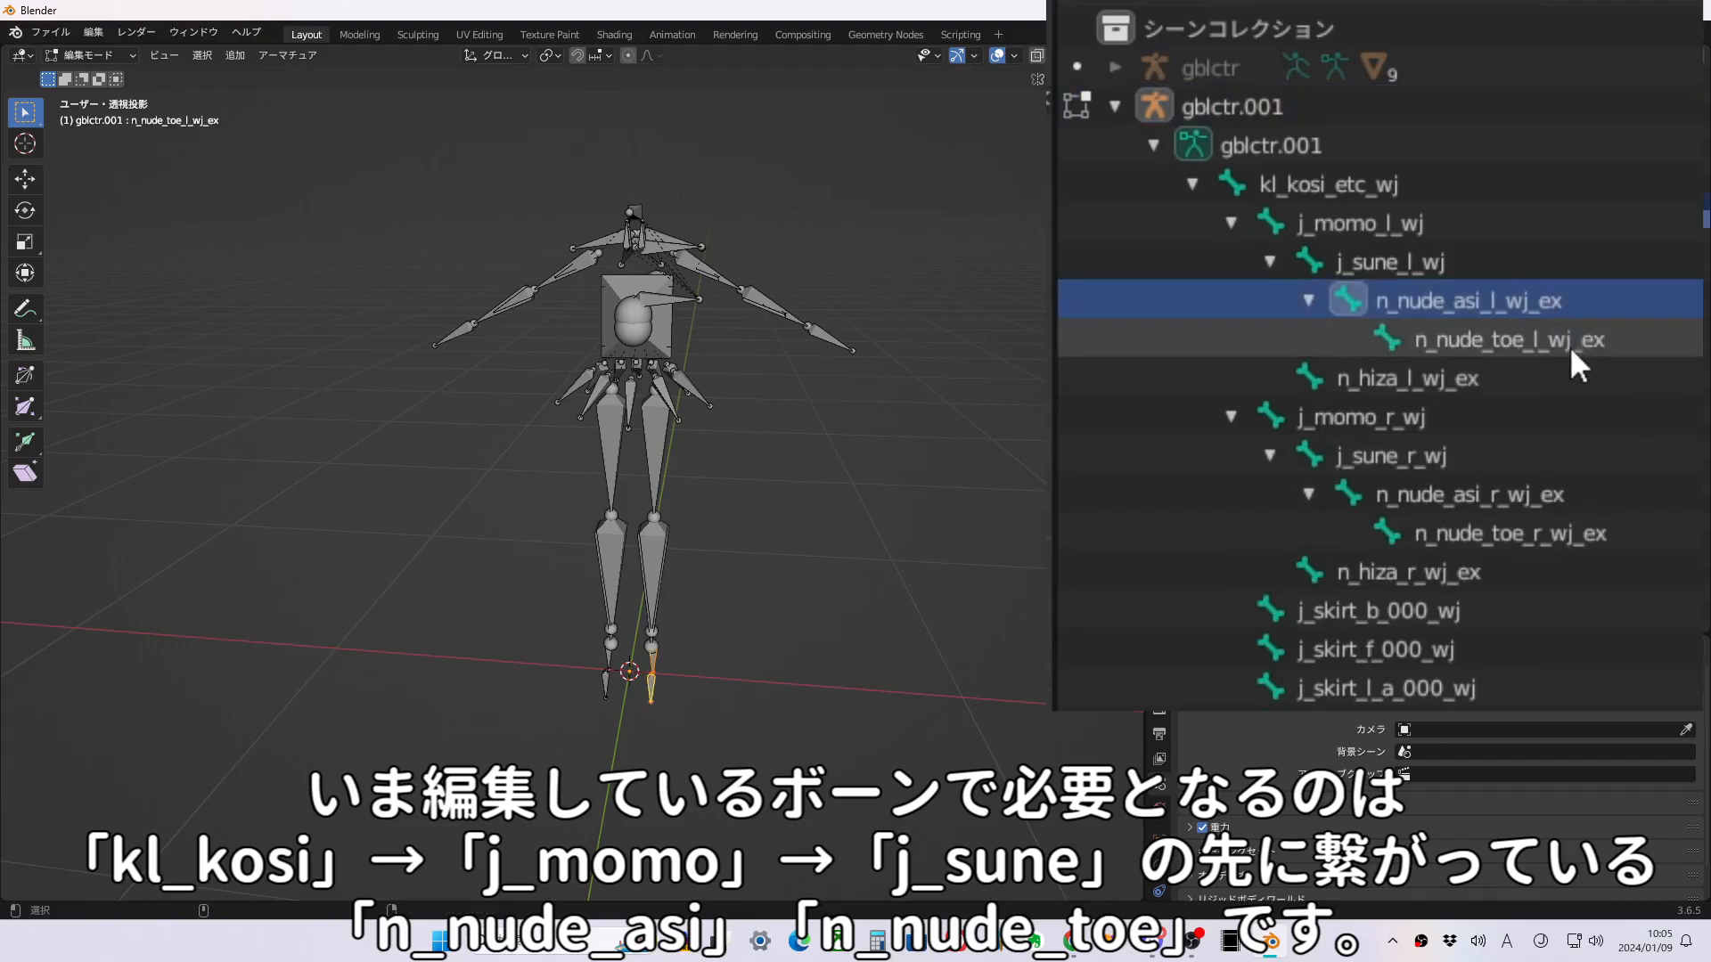
pyautogui.keyDown('ctrl'); pyautogui.click(1535, 497); pyautogui.keyUp('ctrl')
pyautogui.keyDown('ctrl'); pyautogui.click(1554, 528); pyautogui.keyUp('ctrl')
pyautogui.press('KP_Decimal')
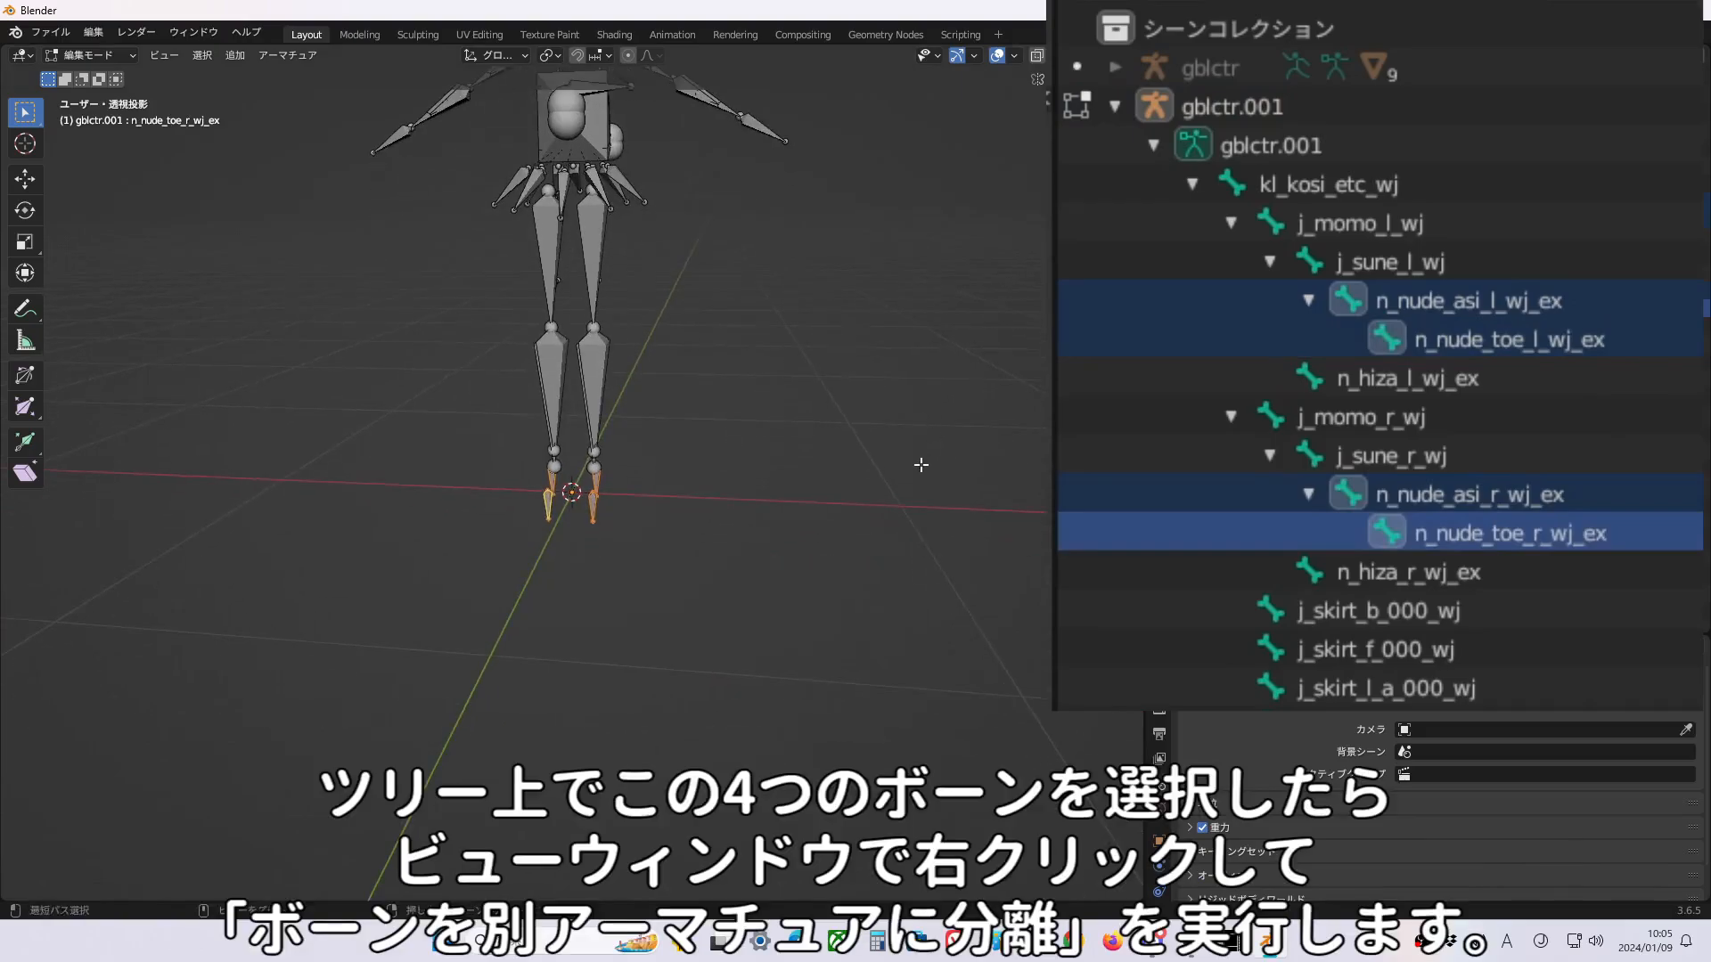
pyautogui.moveTo(922, 465); pyautogui.dragTo(725, 370, button='middle')
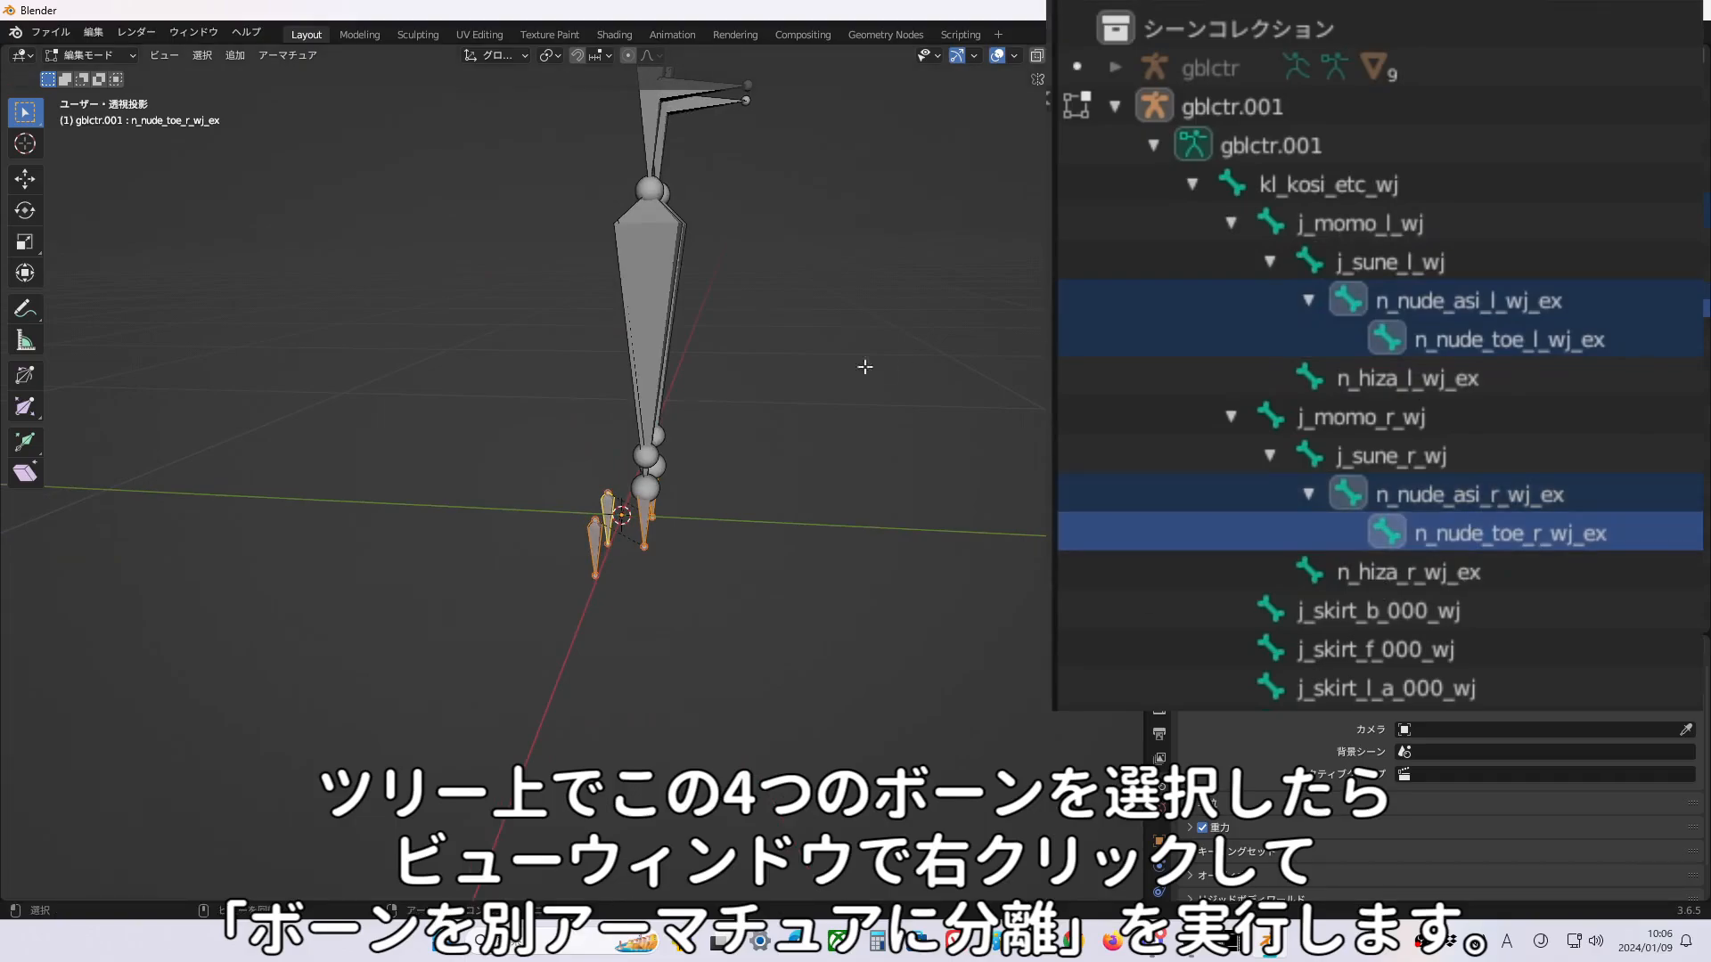
pyautogui.rightClick(773, 377)
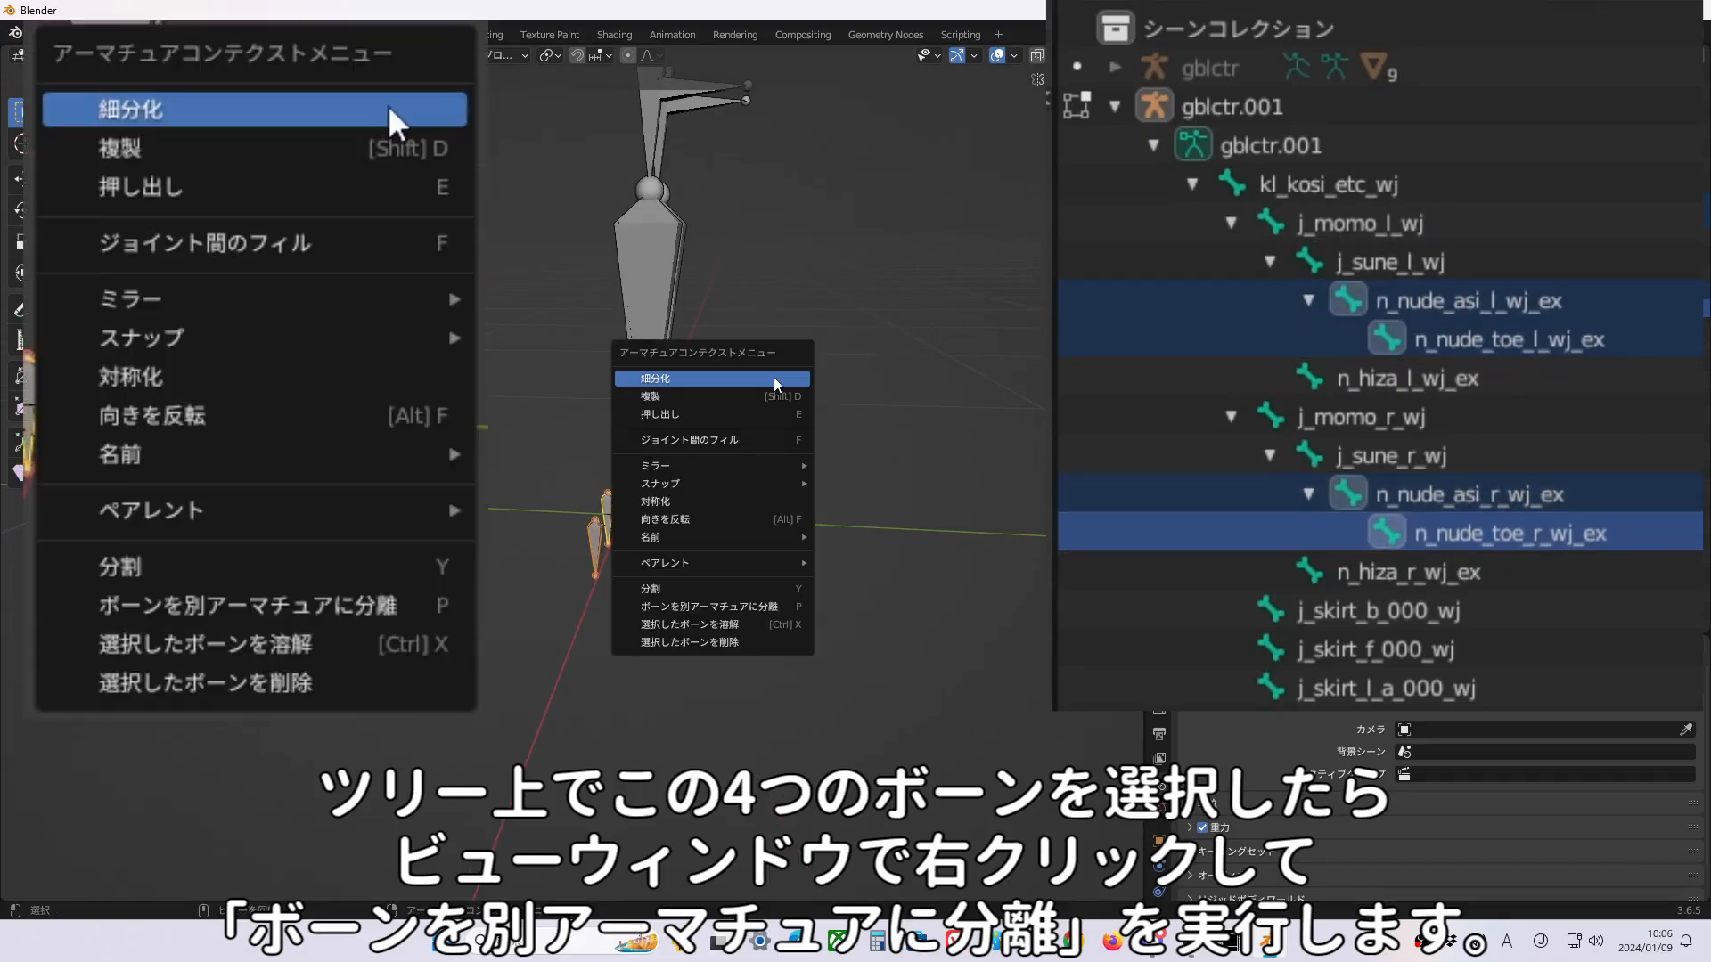
pyautogui.click(766, 605)
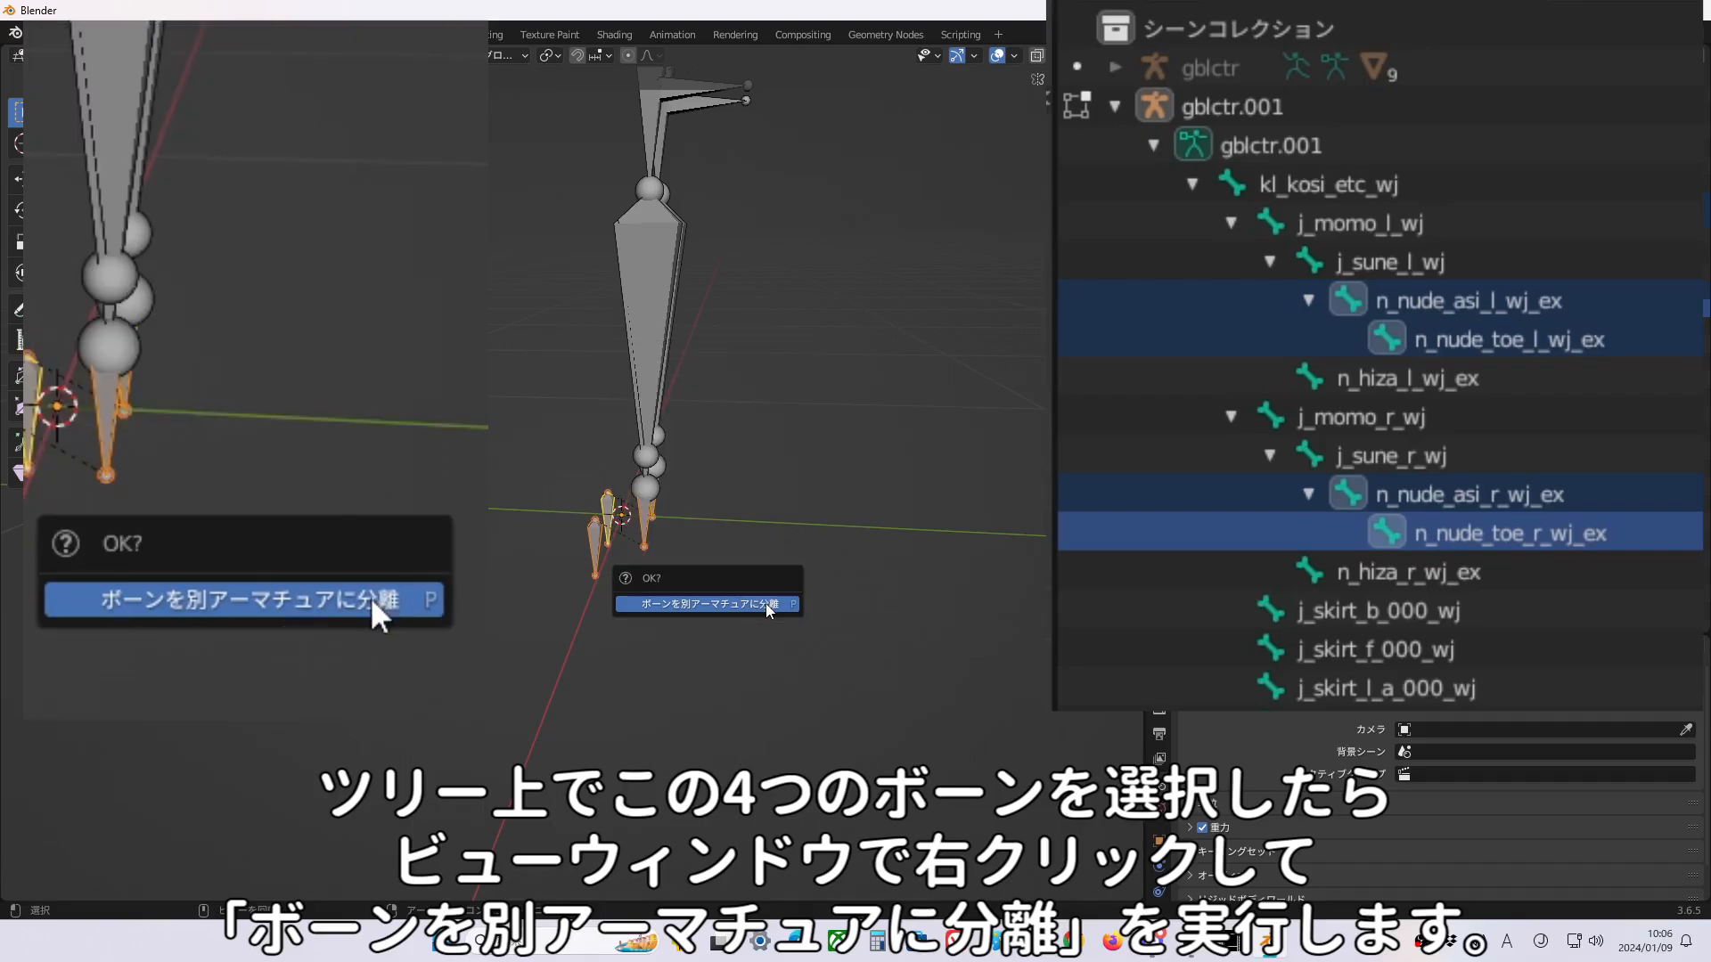
pyautogui.click(765, 604)
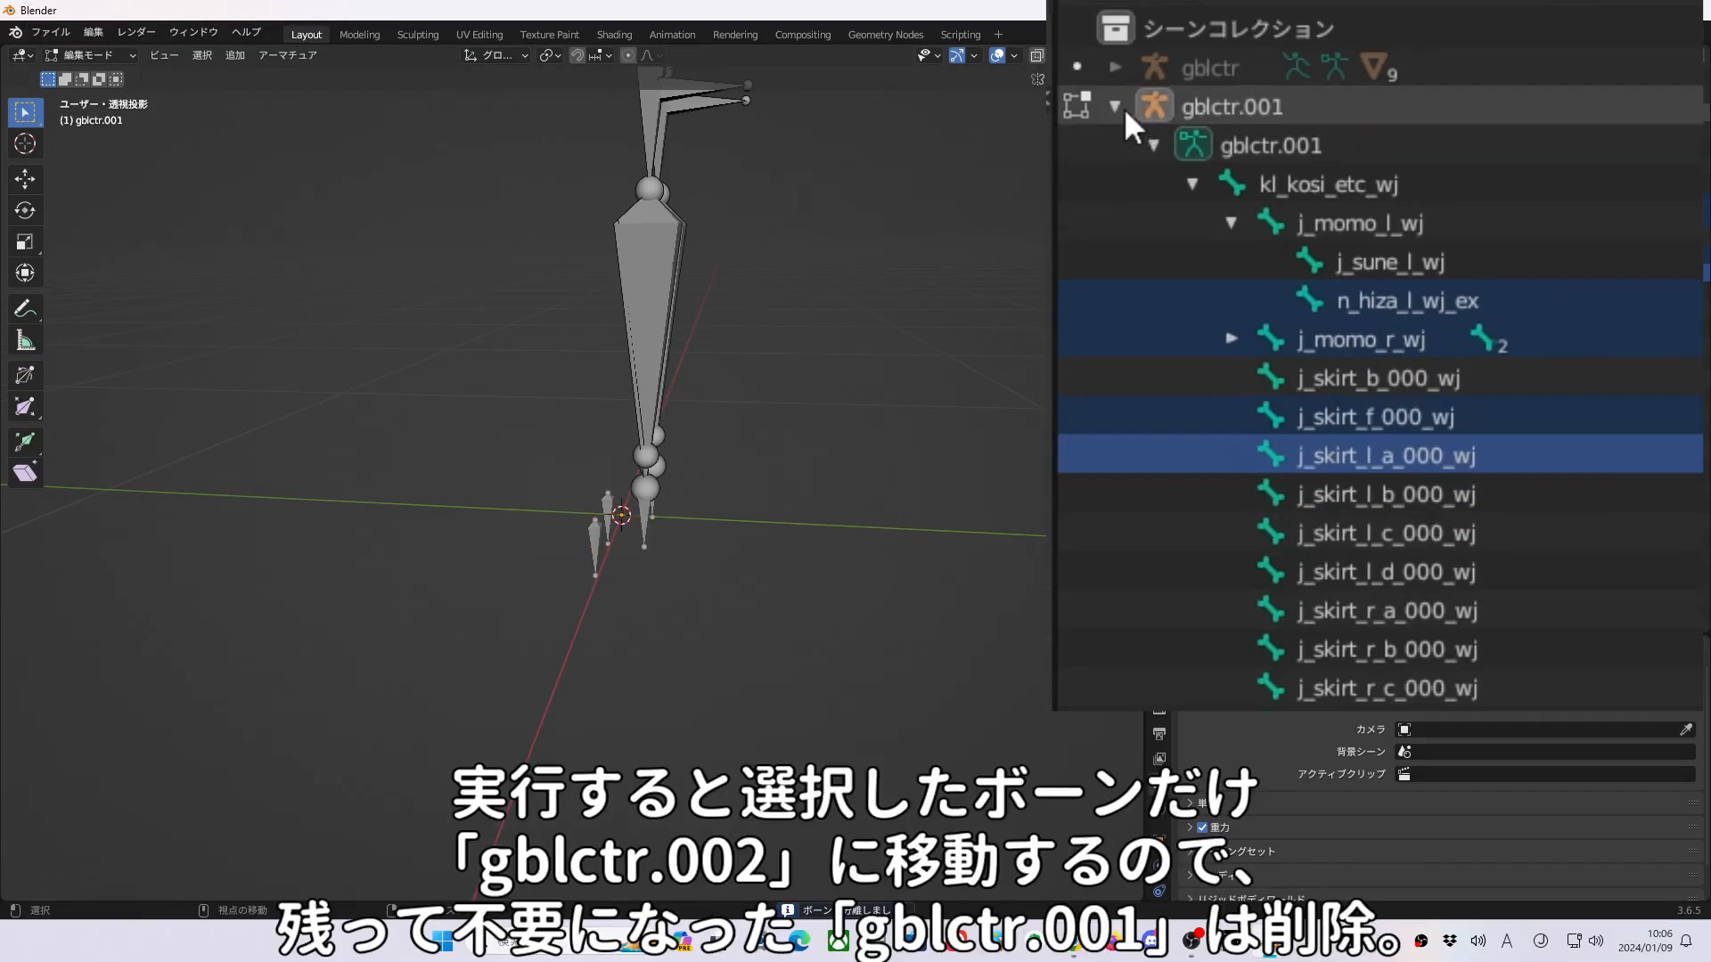
# Return to Object Mode and delete the leftover armature gblctr.001, keeping gblctr.002.
pyautogui.click(1116, 107)
pyautogui.click(1223, 111)
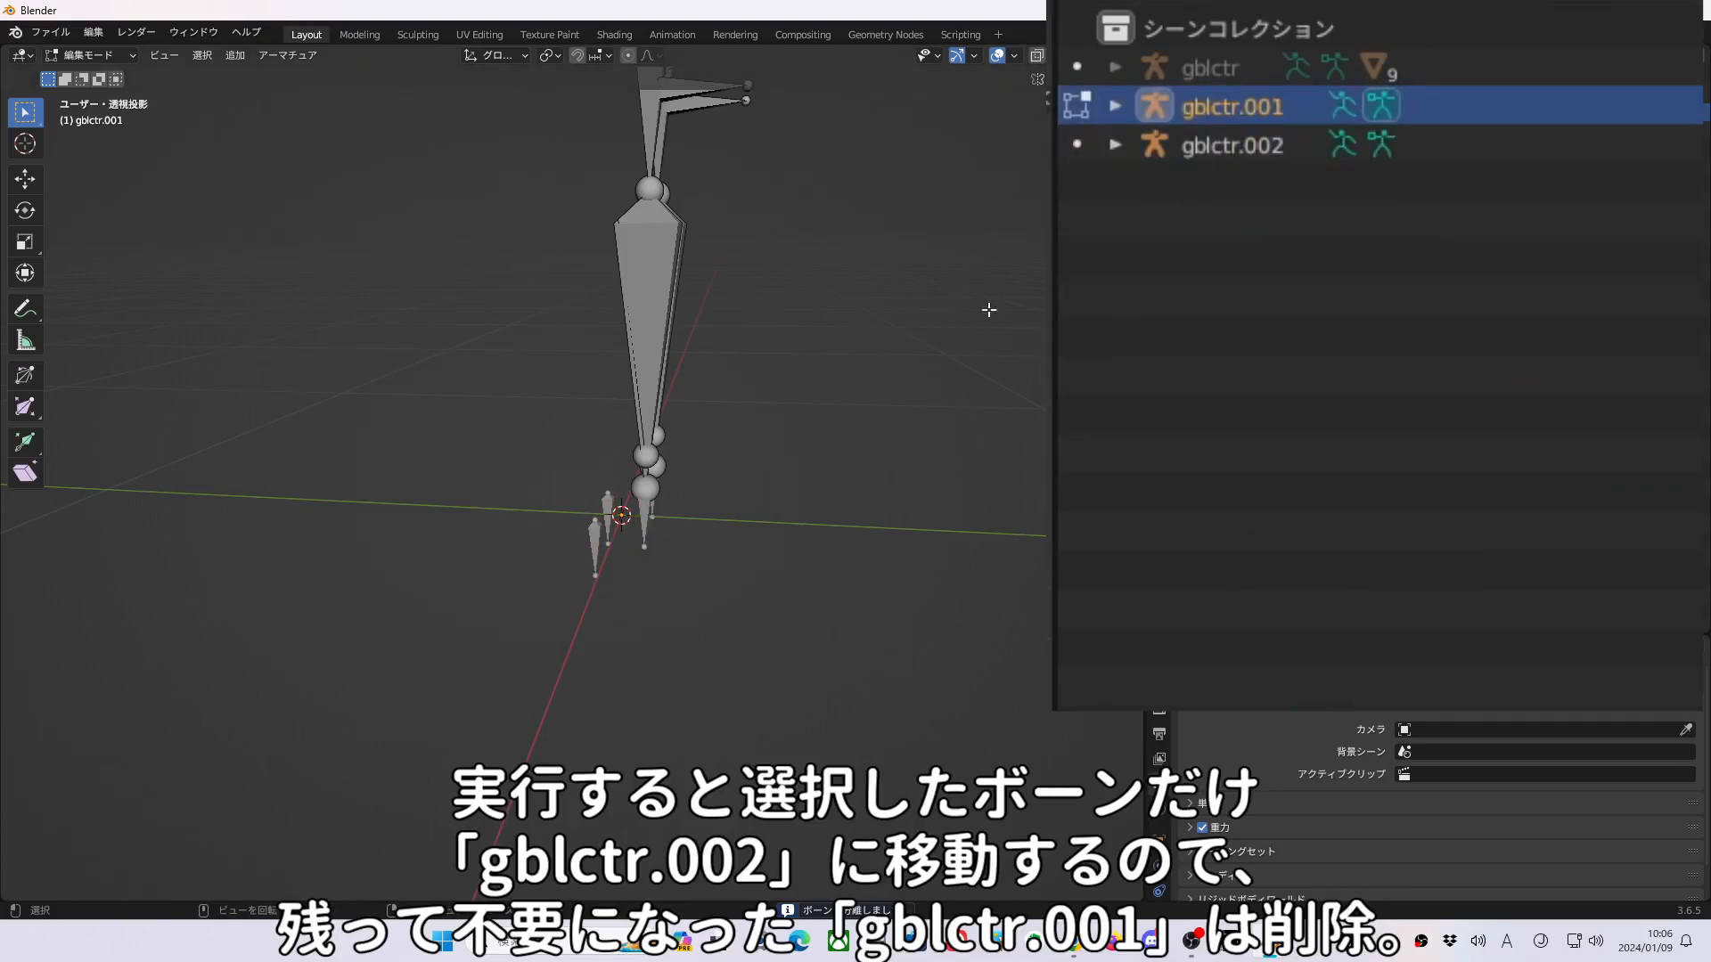
pyautogui.moveTo(870, 318); pyautogui.dragTo(837, 557, button='middle')
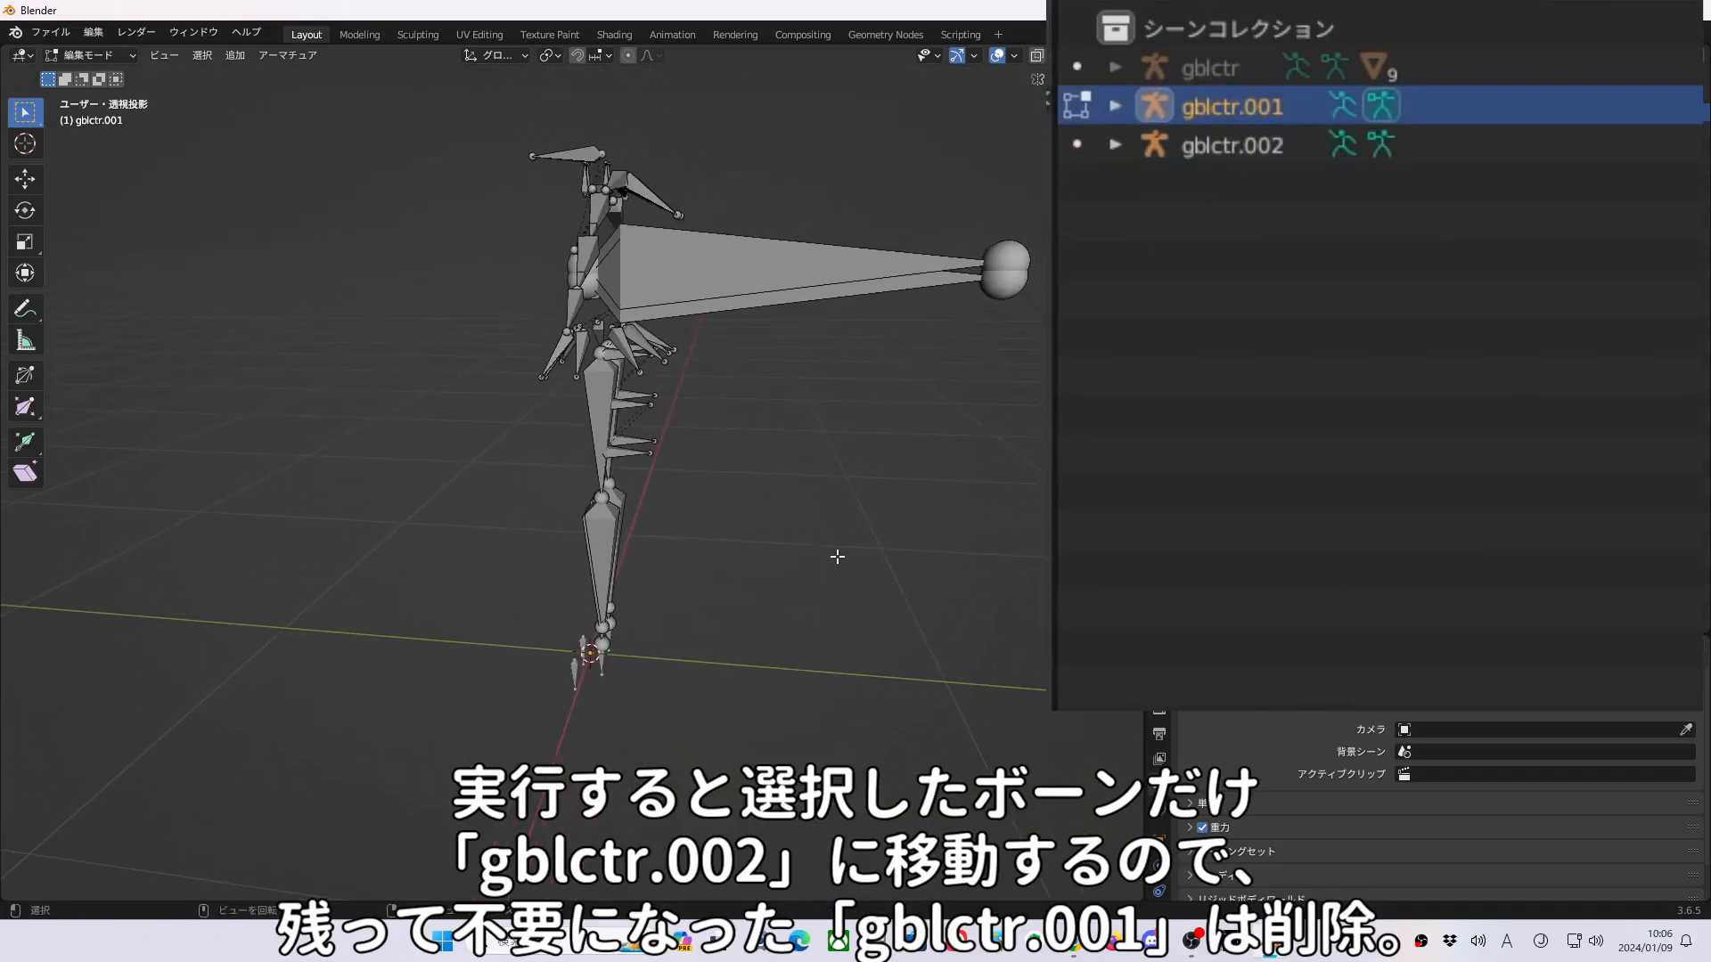
pyautogui.press('Tab')
pyautogui.click(1266, 154)
pyautogui.click(1254, 113)
pyautogui.press('Delete')
pyautogui.moveTo(949, 196); pyautogui.dragTo(665, 629, button='middle')
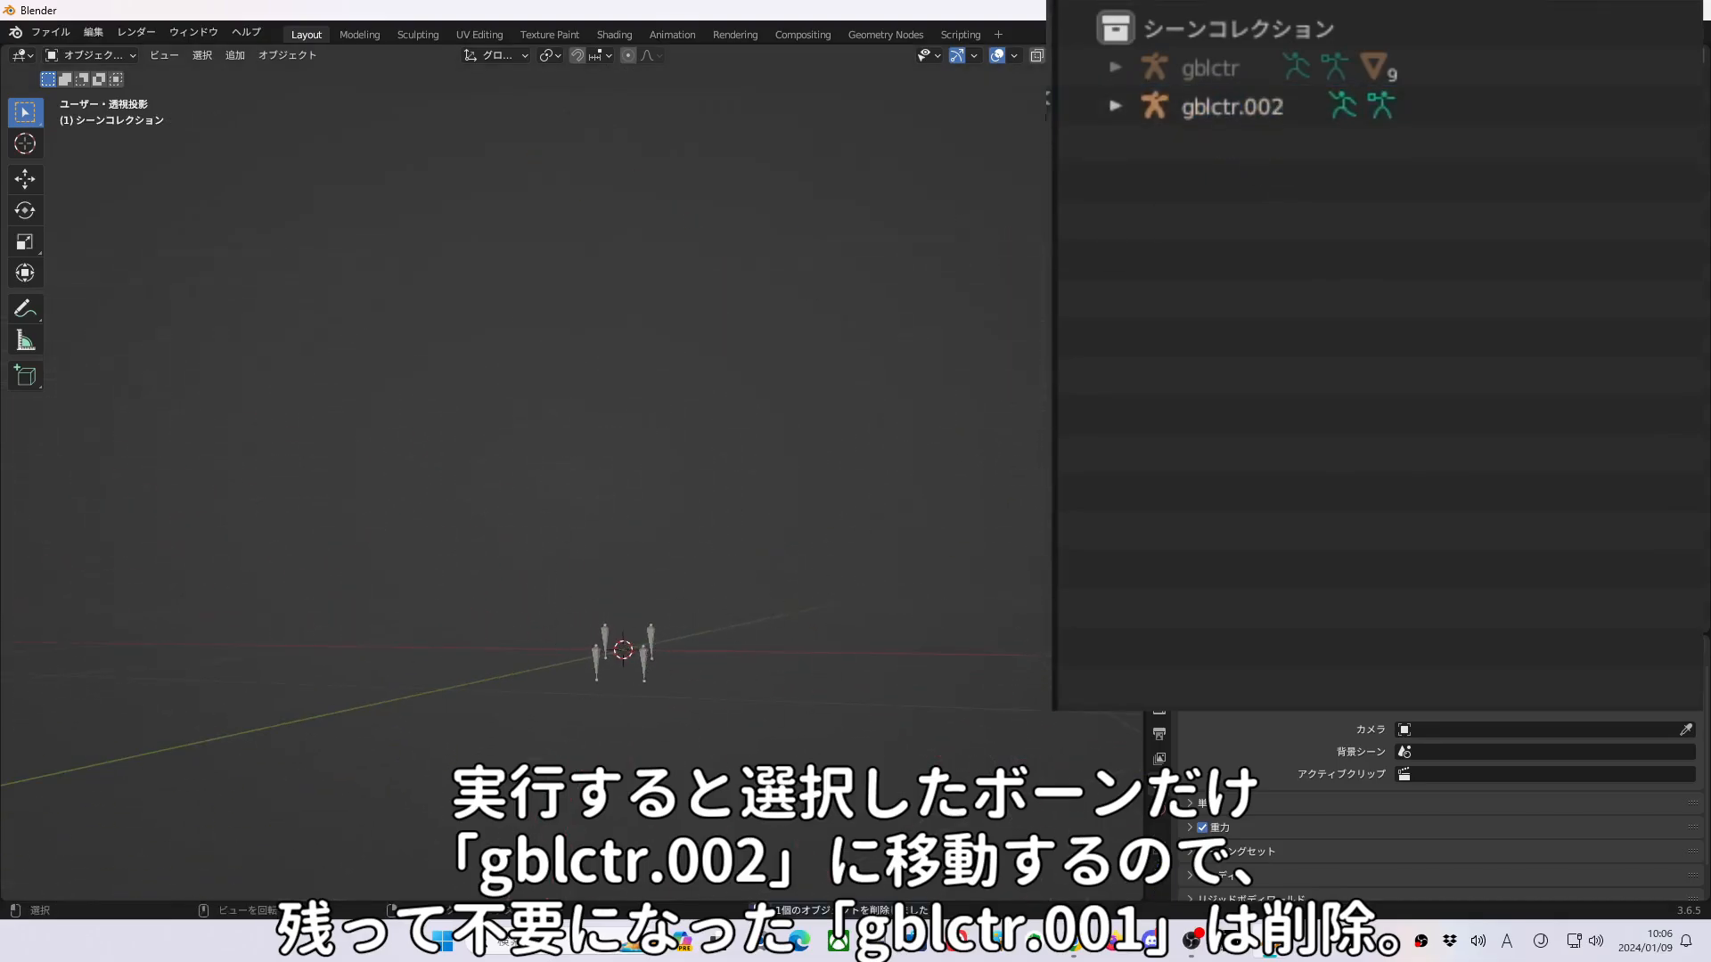
# Unhide the Magic Chef armature gblctr and join gblctr.002 into it, with gblctr as the active object.
pyautogui.click(1686, 100)
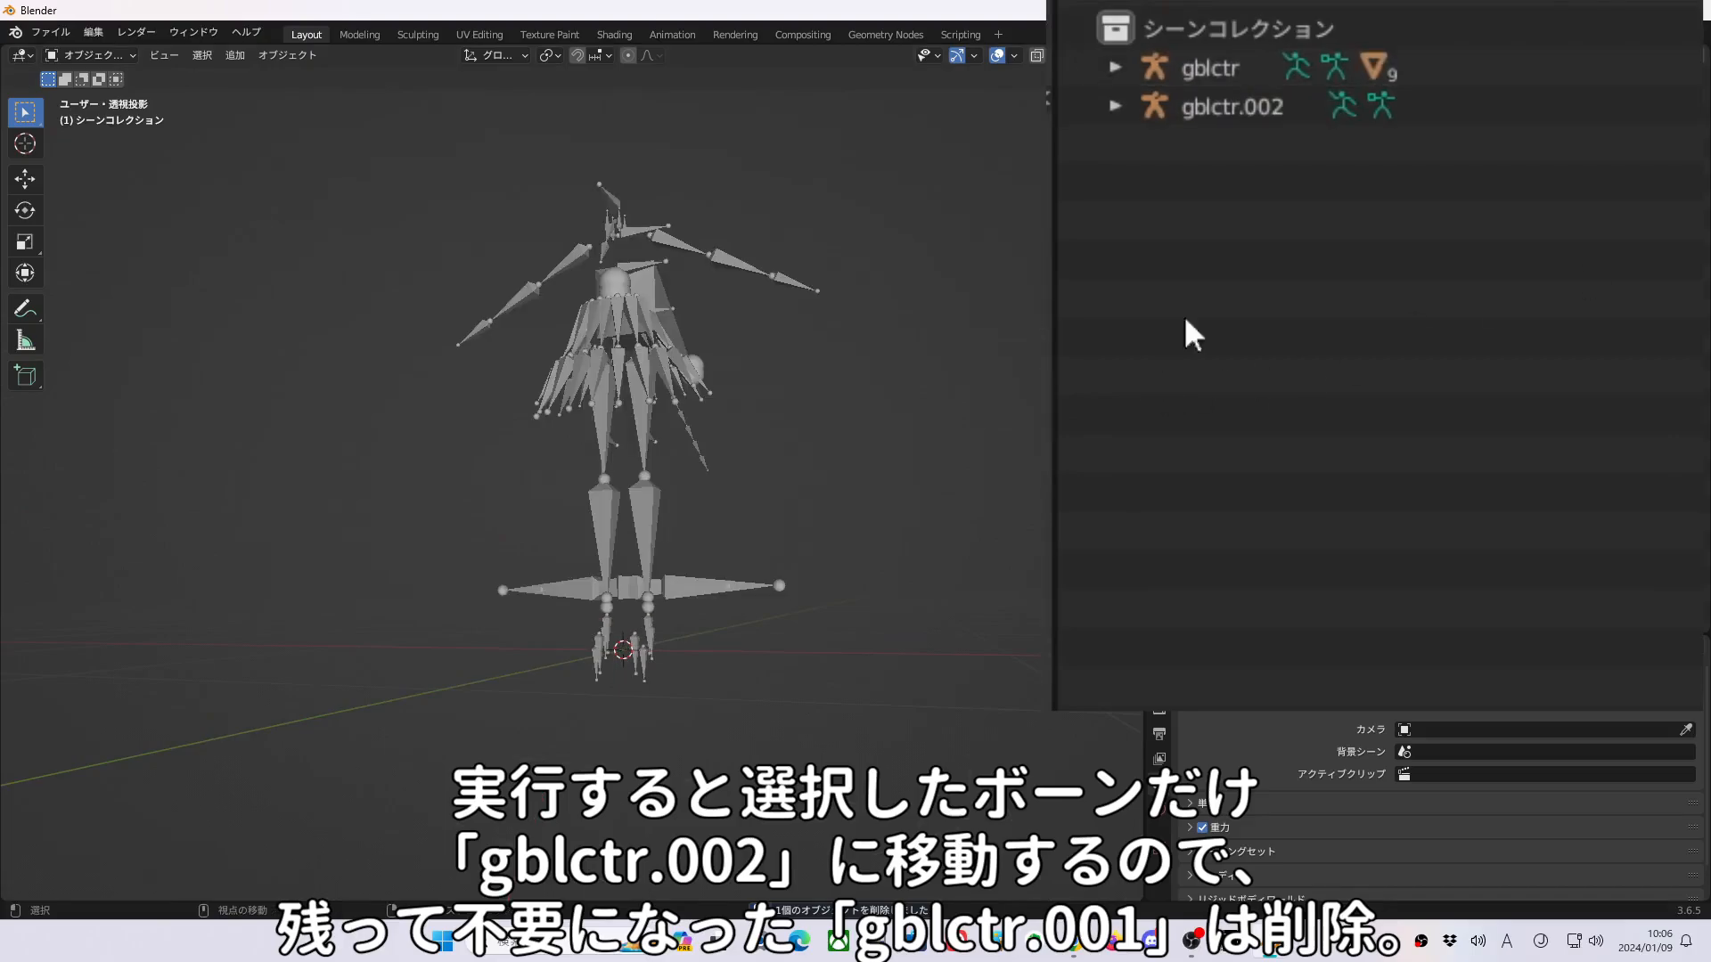
pyautogui.click(1252, 106)
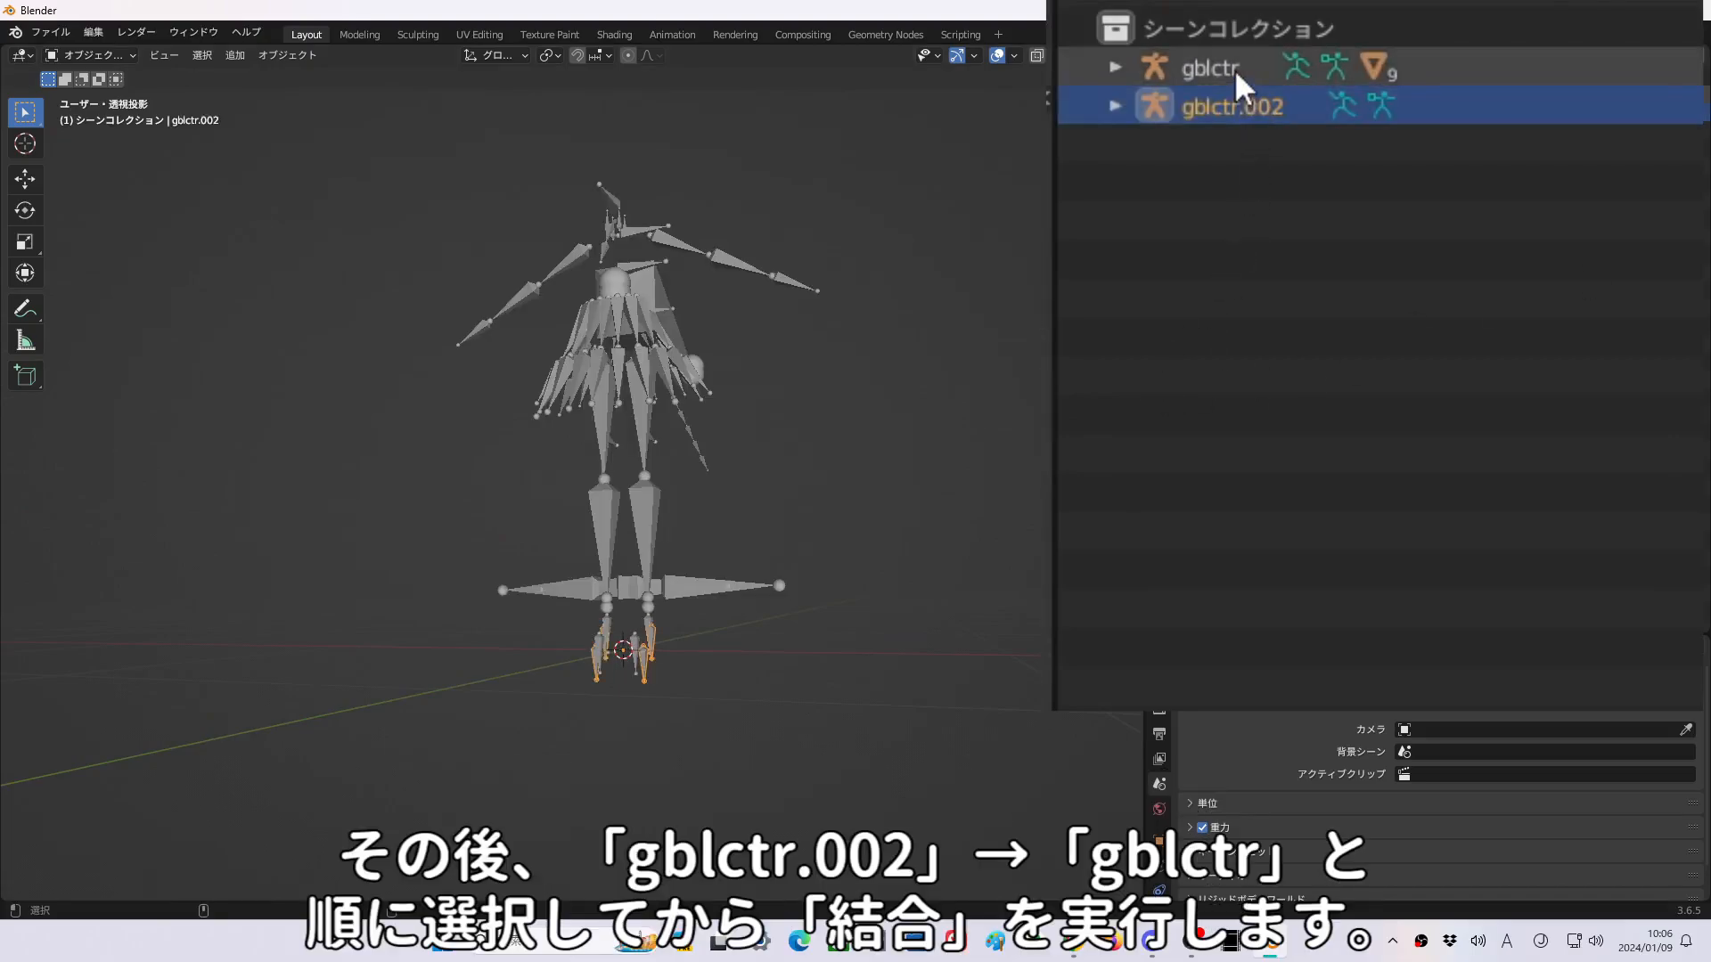
pyautogui.keyDown('ctrl'); pyautogui.click(1233, 68); pyautogui.keyUp('ctrl')
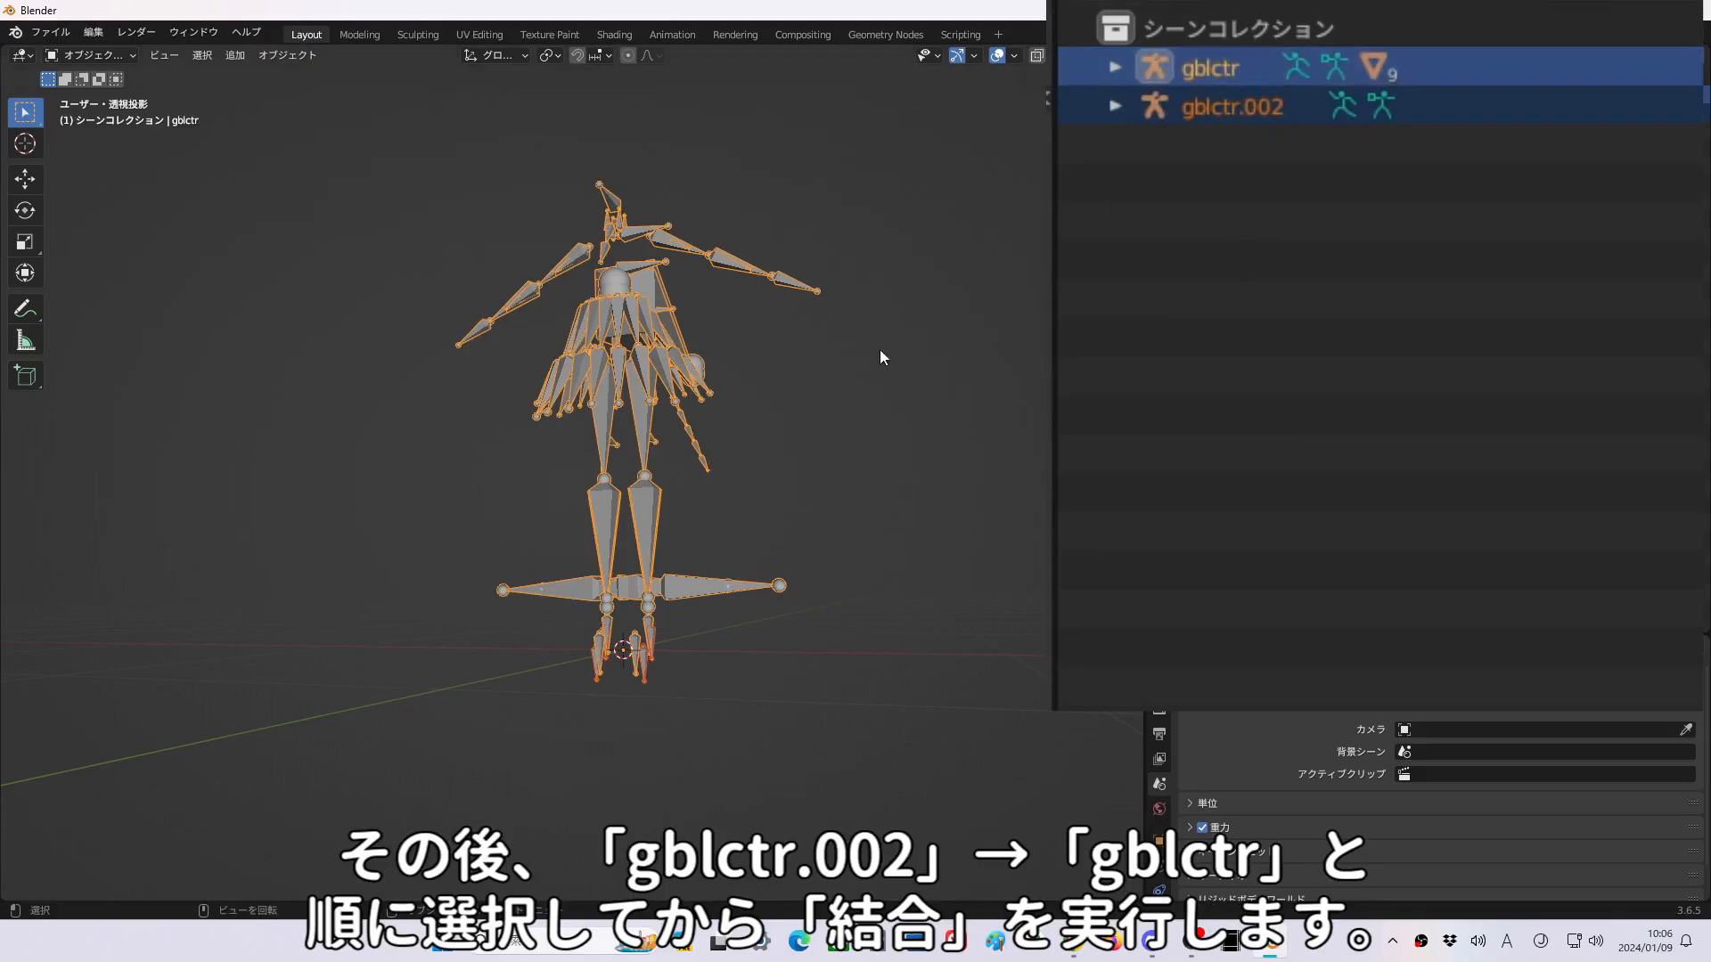
pyautogui.rightClick(785, 357)
pyautogui.moveTo(764, 370)
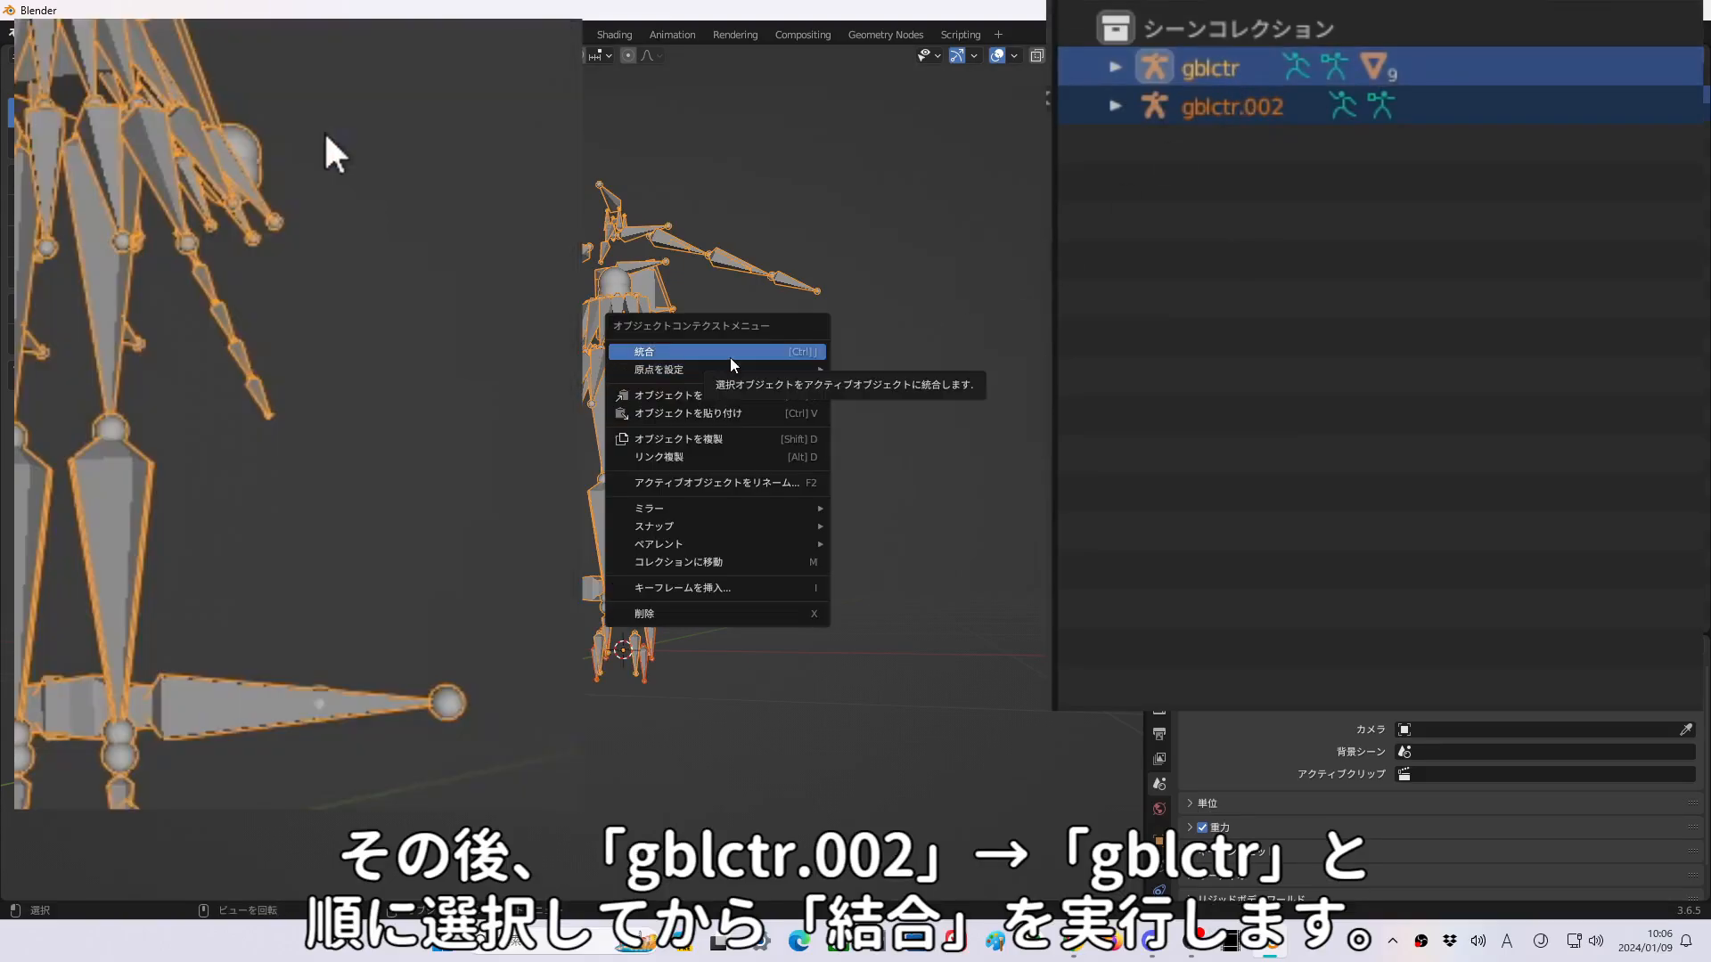
pyautogui.click(729, 354)
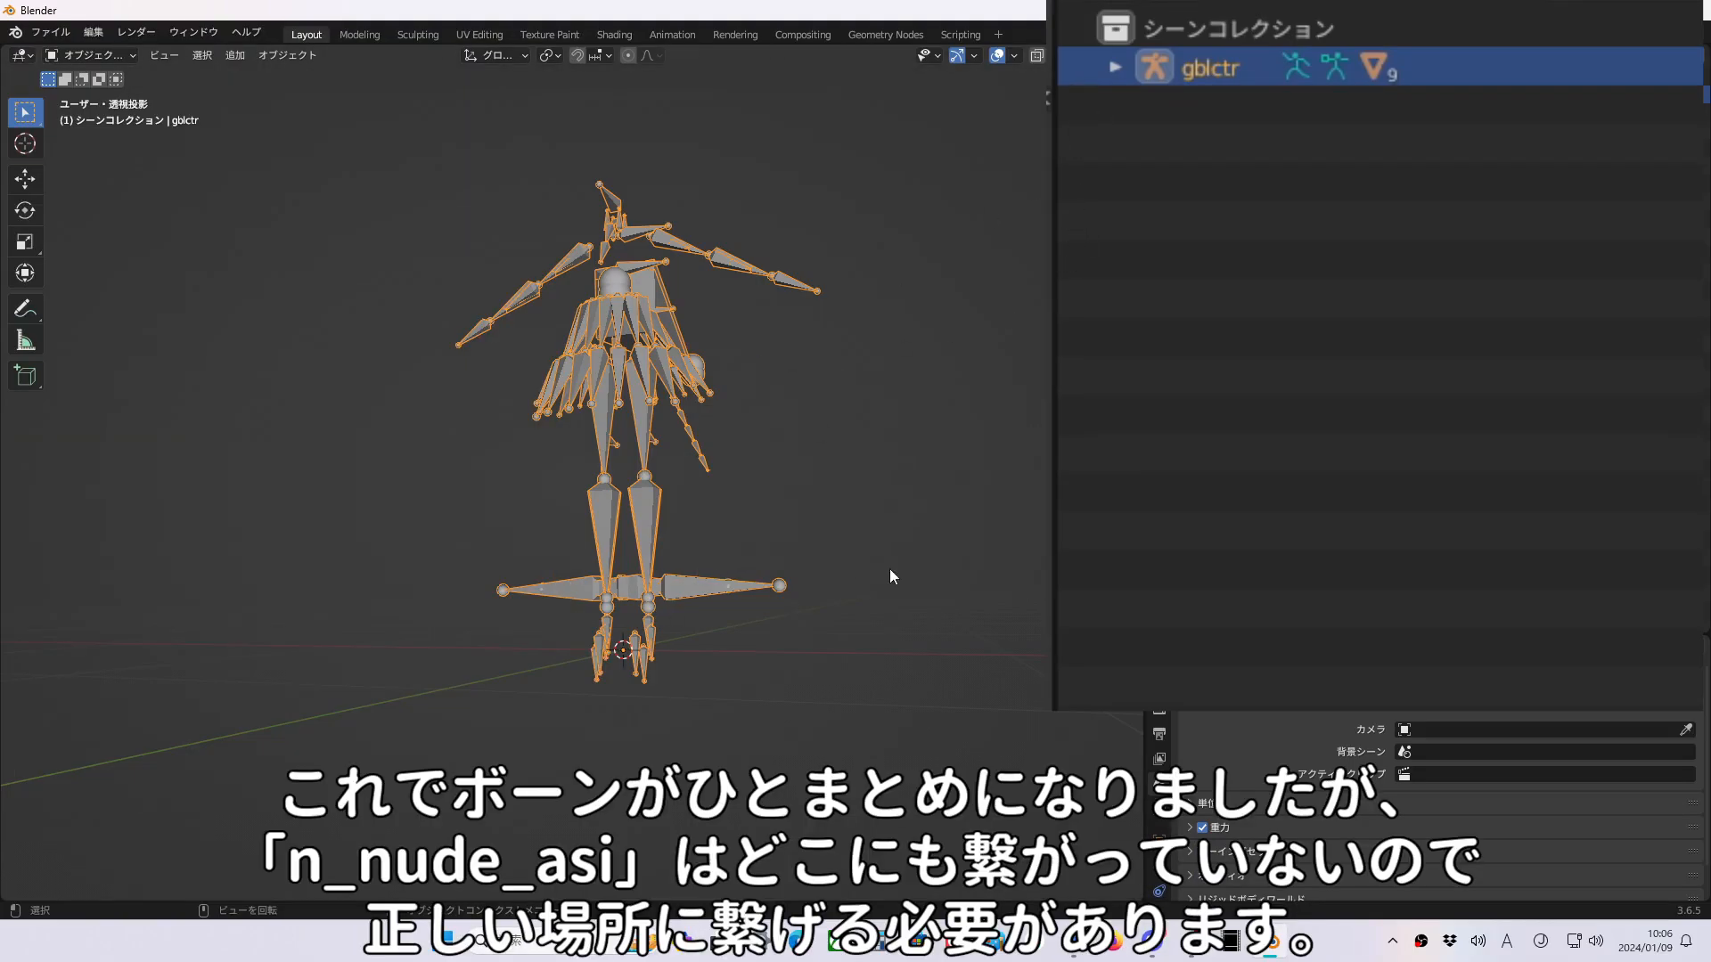
# Put the joined gblctr armature into Edit Mode, list its bones and locate the unparented n_nude_asi_l_wj_ex foot bone.
pyautogui.press('Tab')
pyautogui.click(1114, 68)
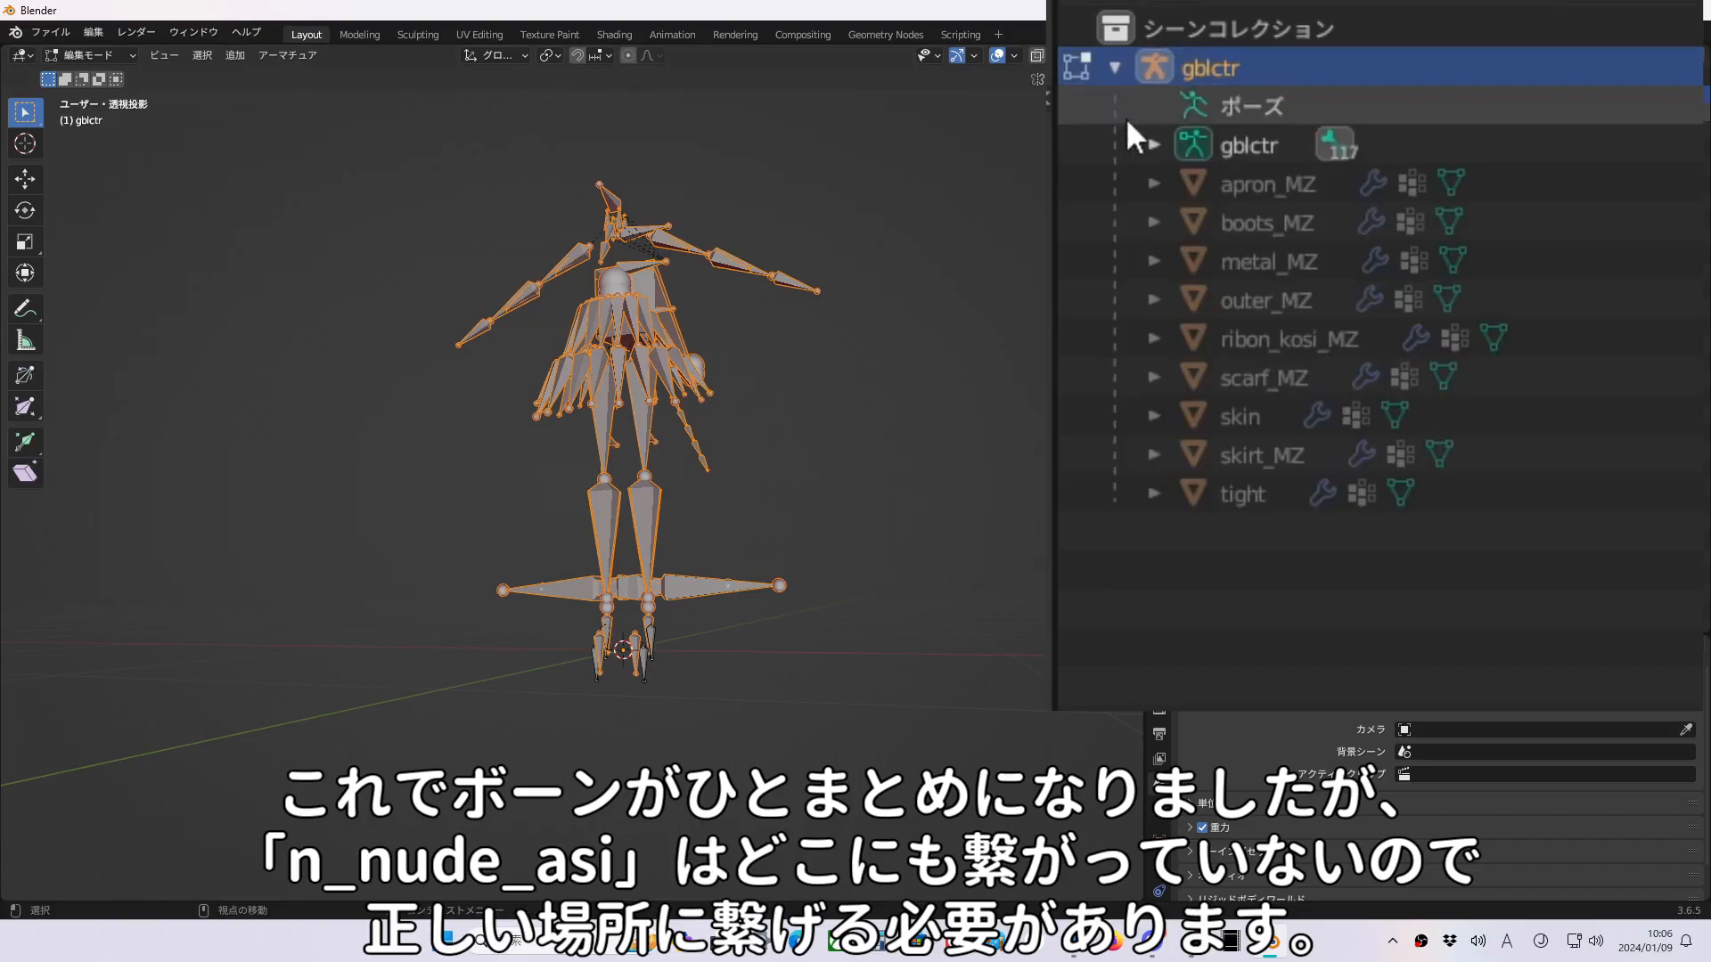
pyautogui.click(1153, 146)
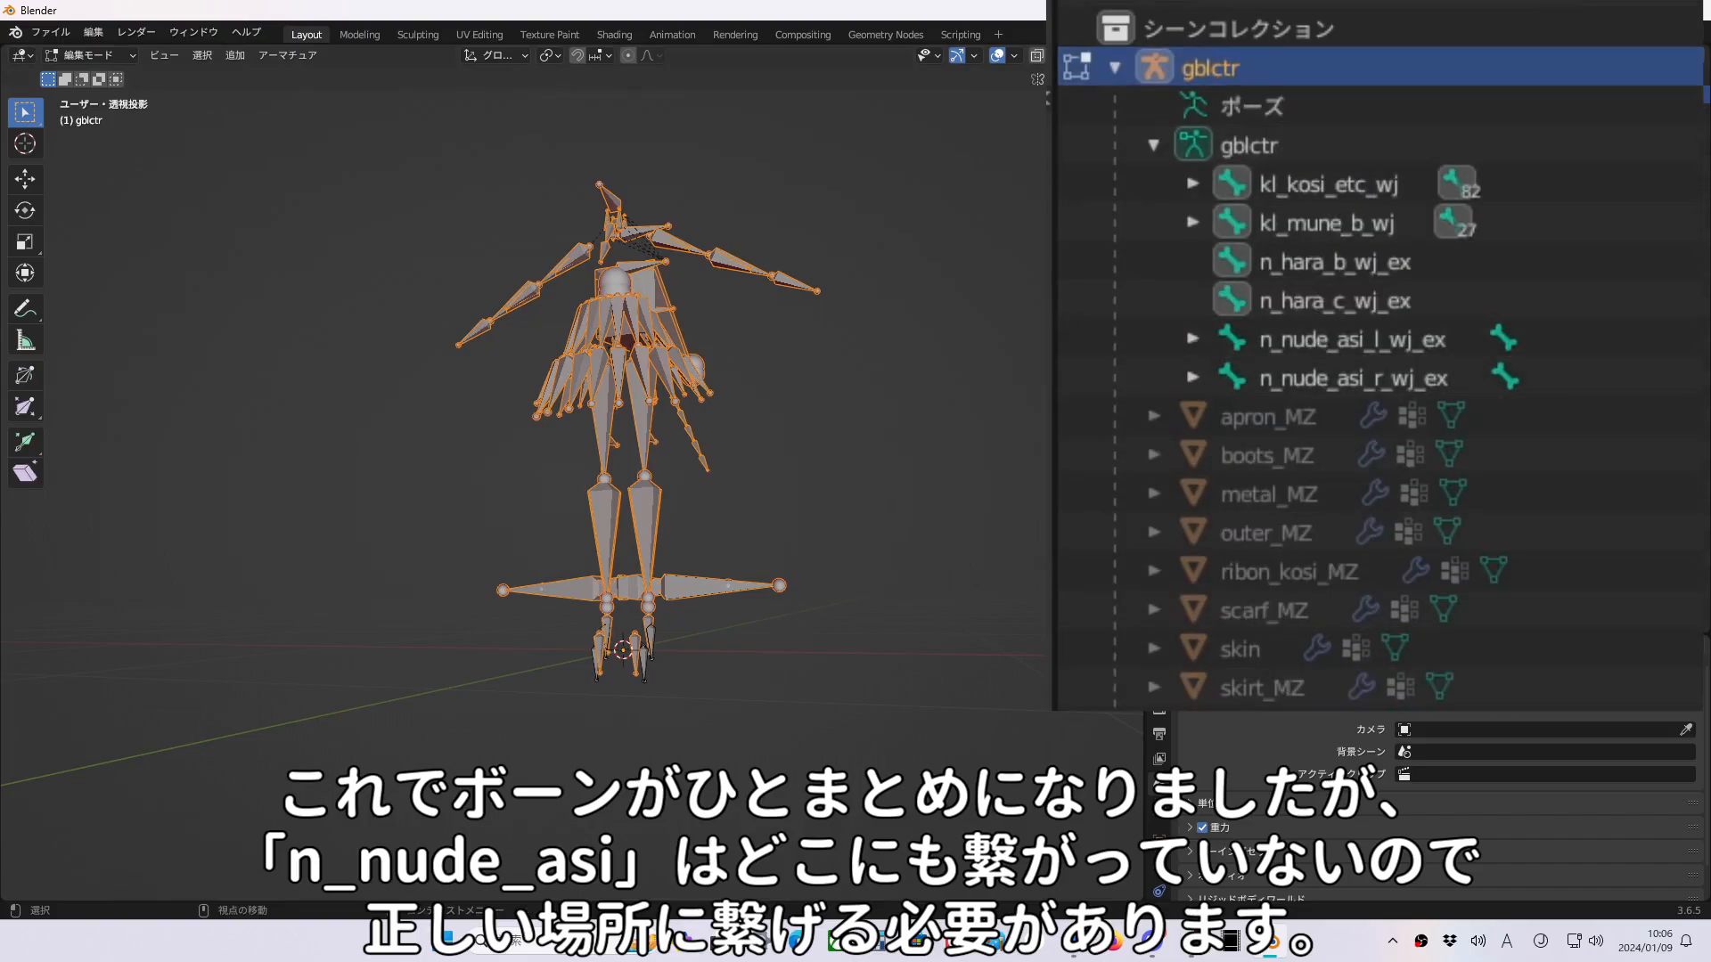
pyautogui.keyDown('shift'); pyautogui.moveTo(684, 658); pyautogui.dragTo(680, 535, button='middle'); pyautogui.keyUp('shift')
pyautogui.scroll(5, 680, 535)
pyautogui.moveTo(799, 526); pyautogui.dragTo(757, 570, button='middle')
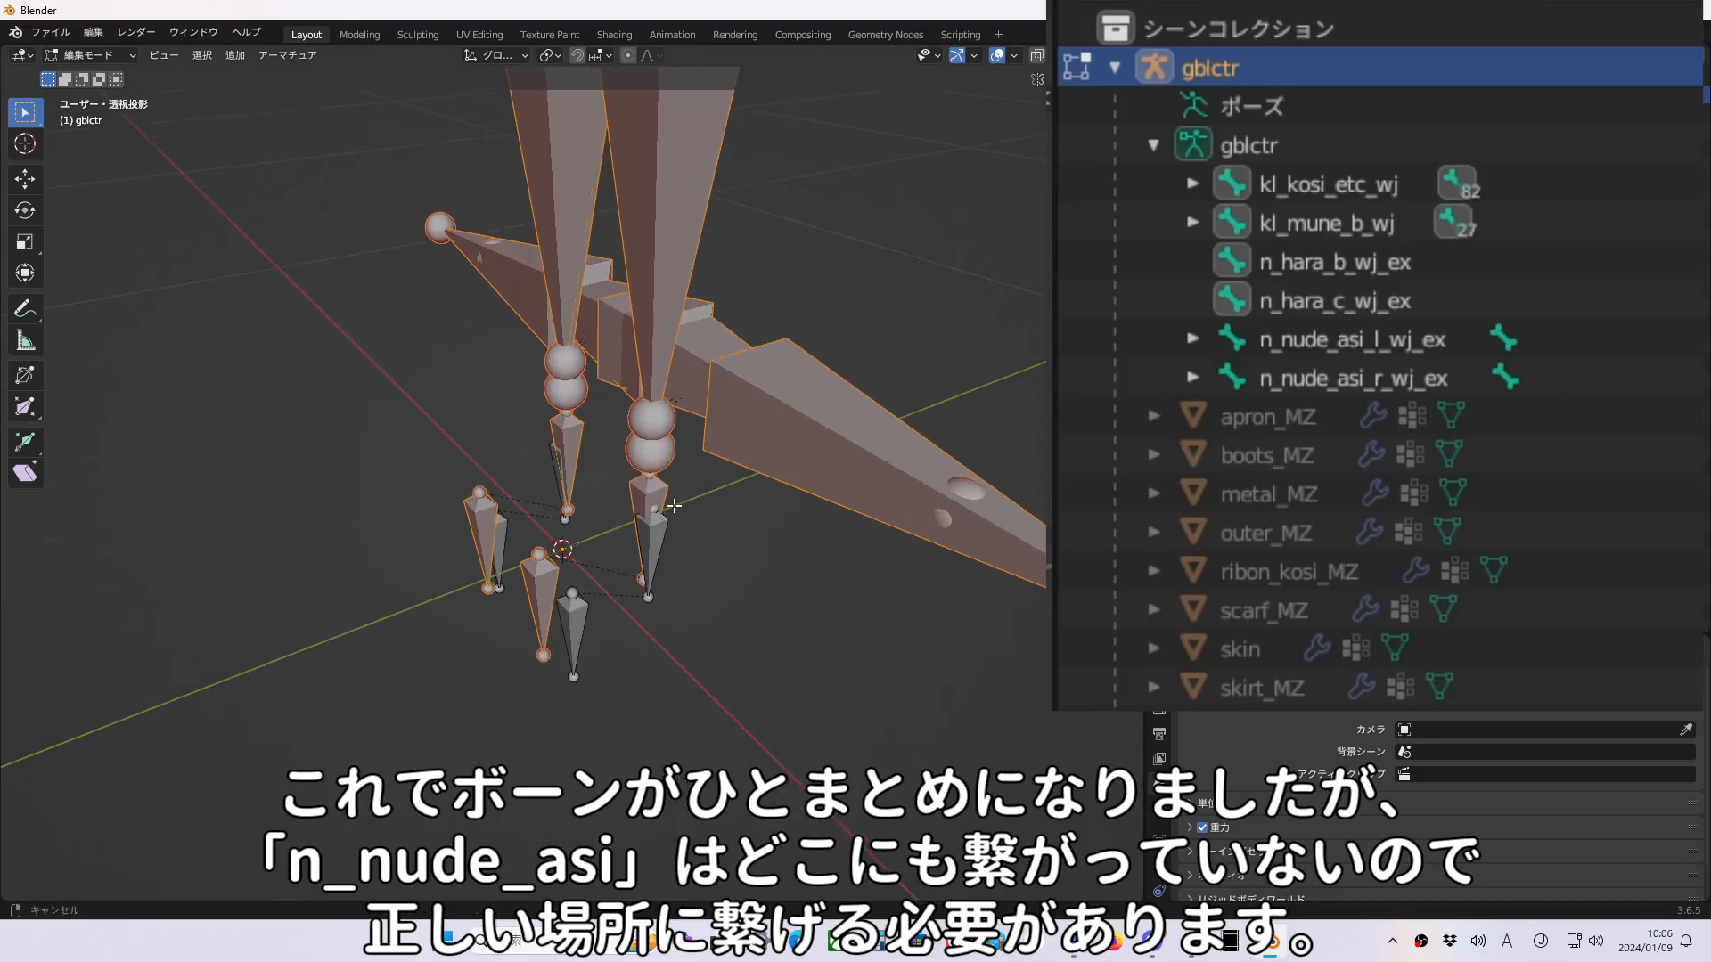
pyautogui.click(1344, 369)
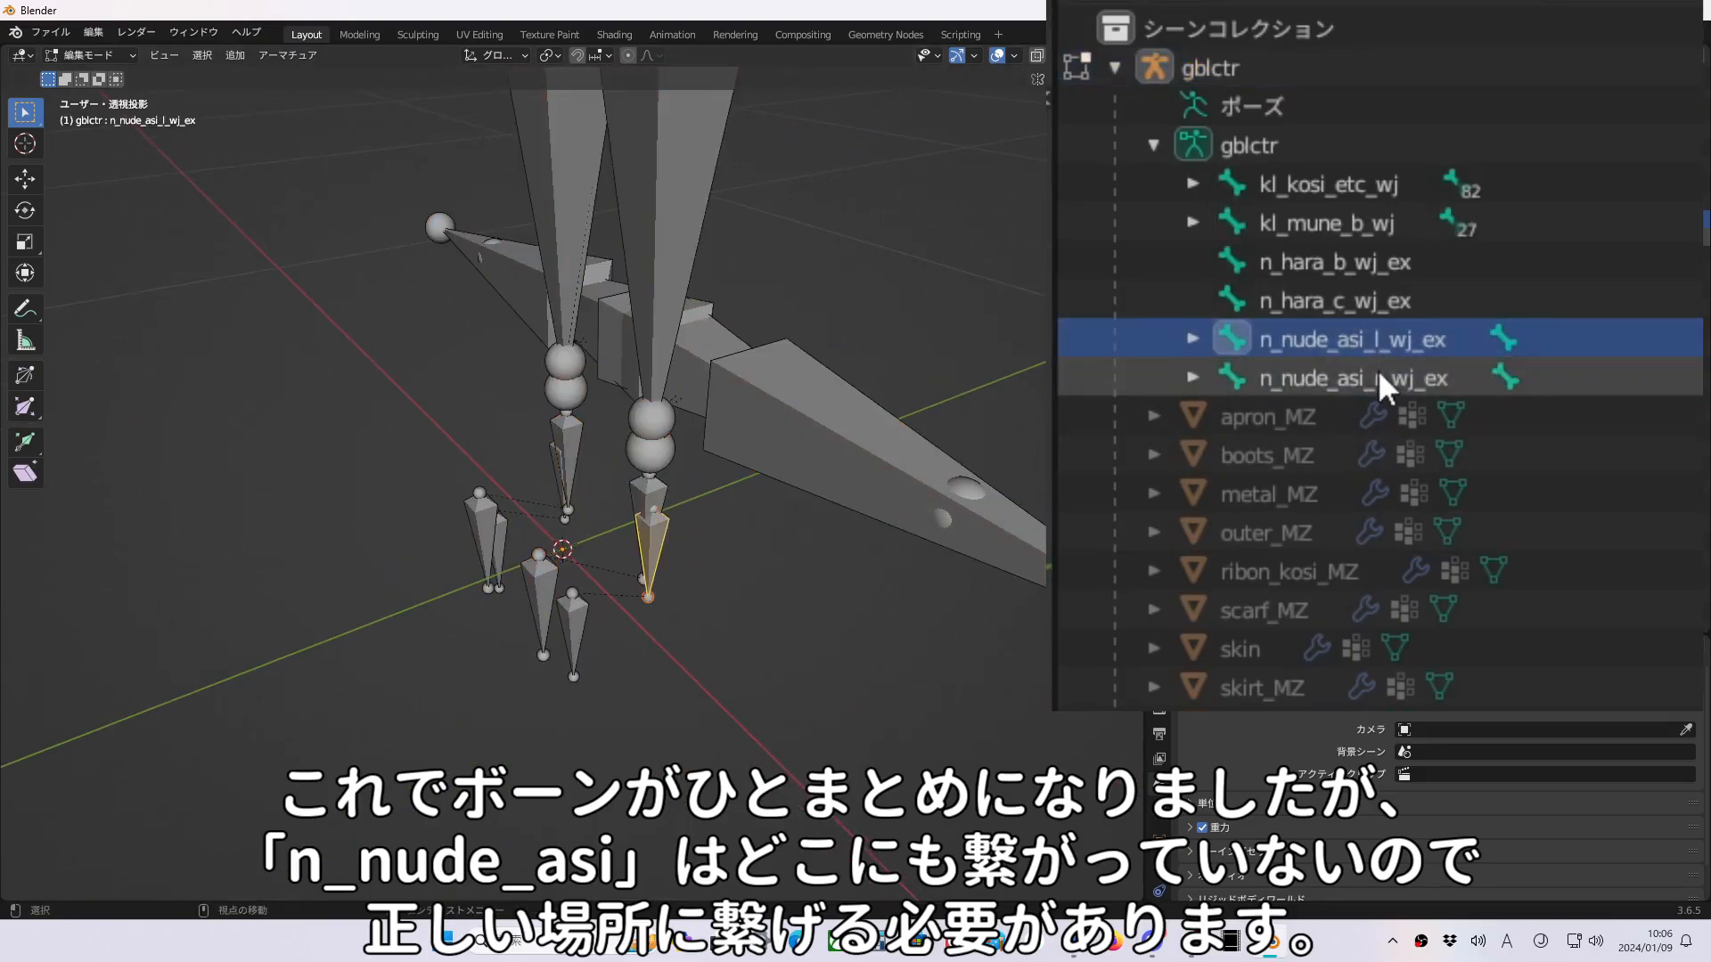
pyautogui.click(1397, 343)
# Expand the bone hierarchy under kl_kosi_etc_wj to expose every child bone of j_sune_l_wj and j_sune_r_wj.
pyautogui.click(1191, 183)
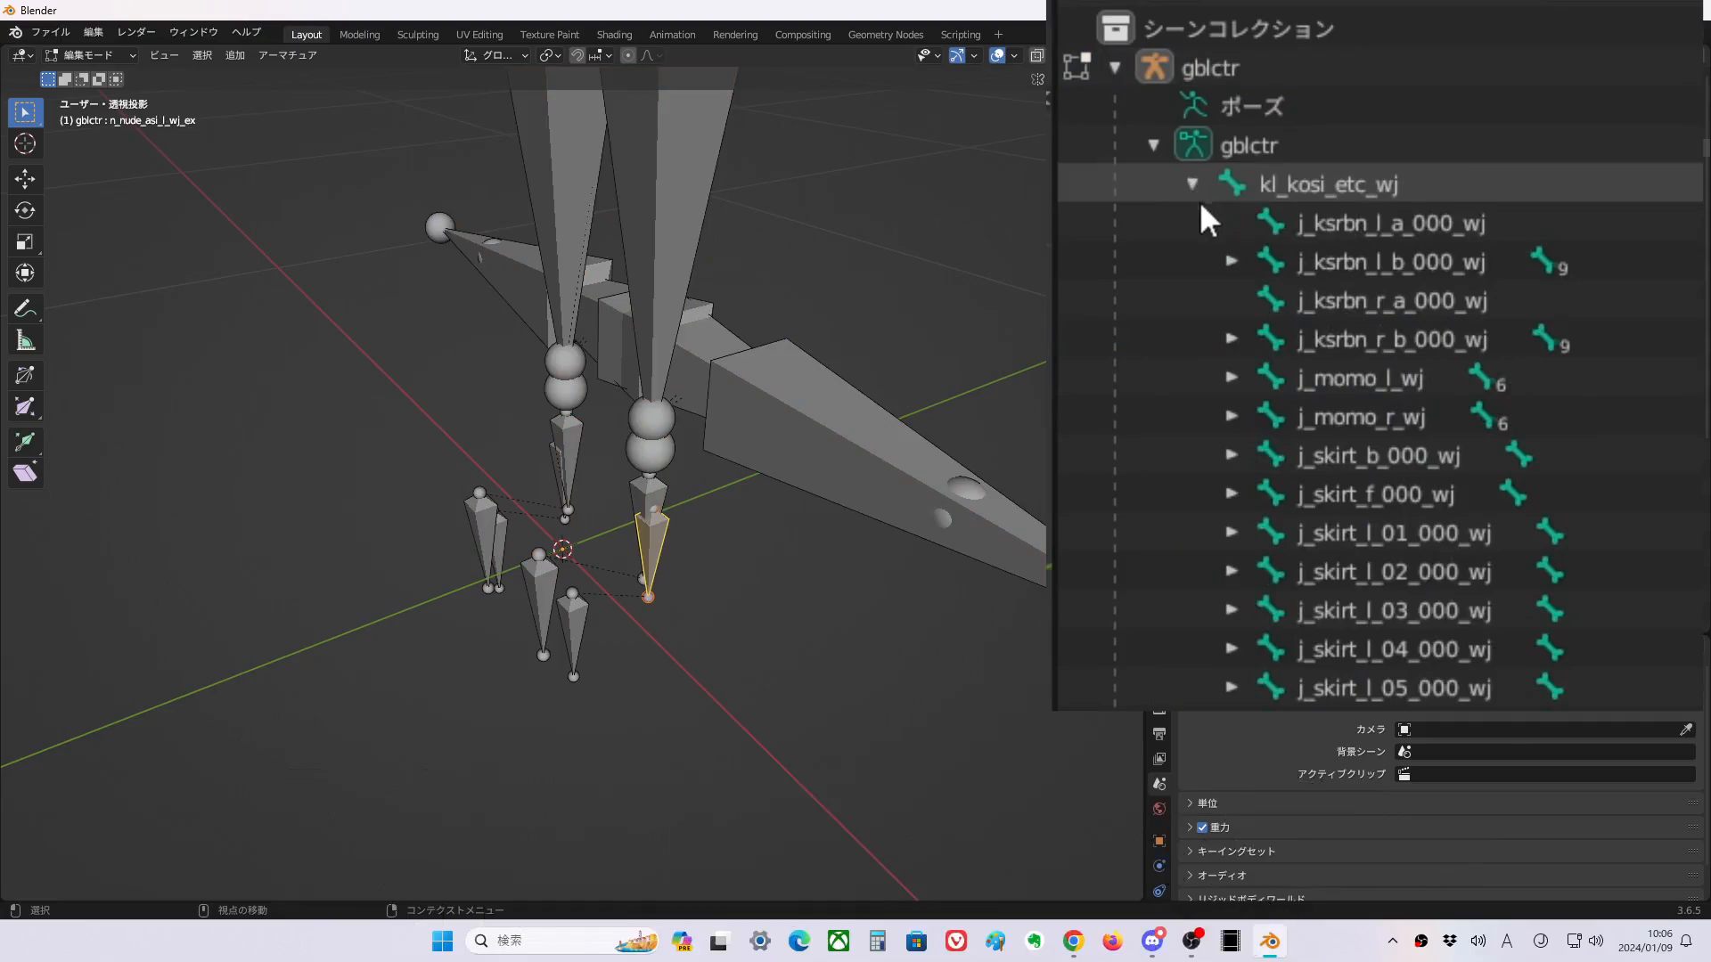
pyautogui.scroll(-5, 1354, 510)
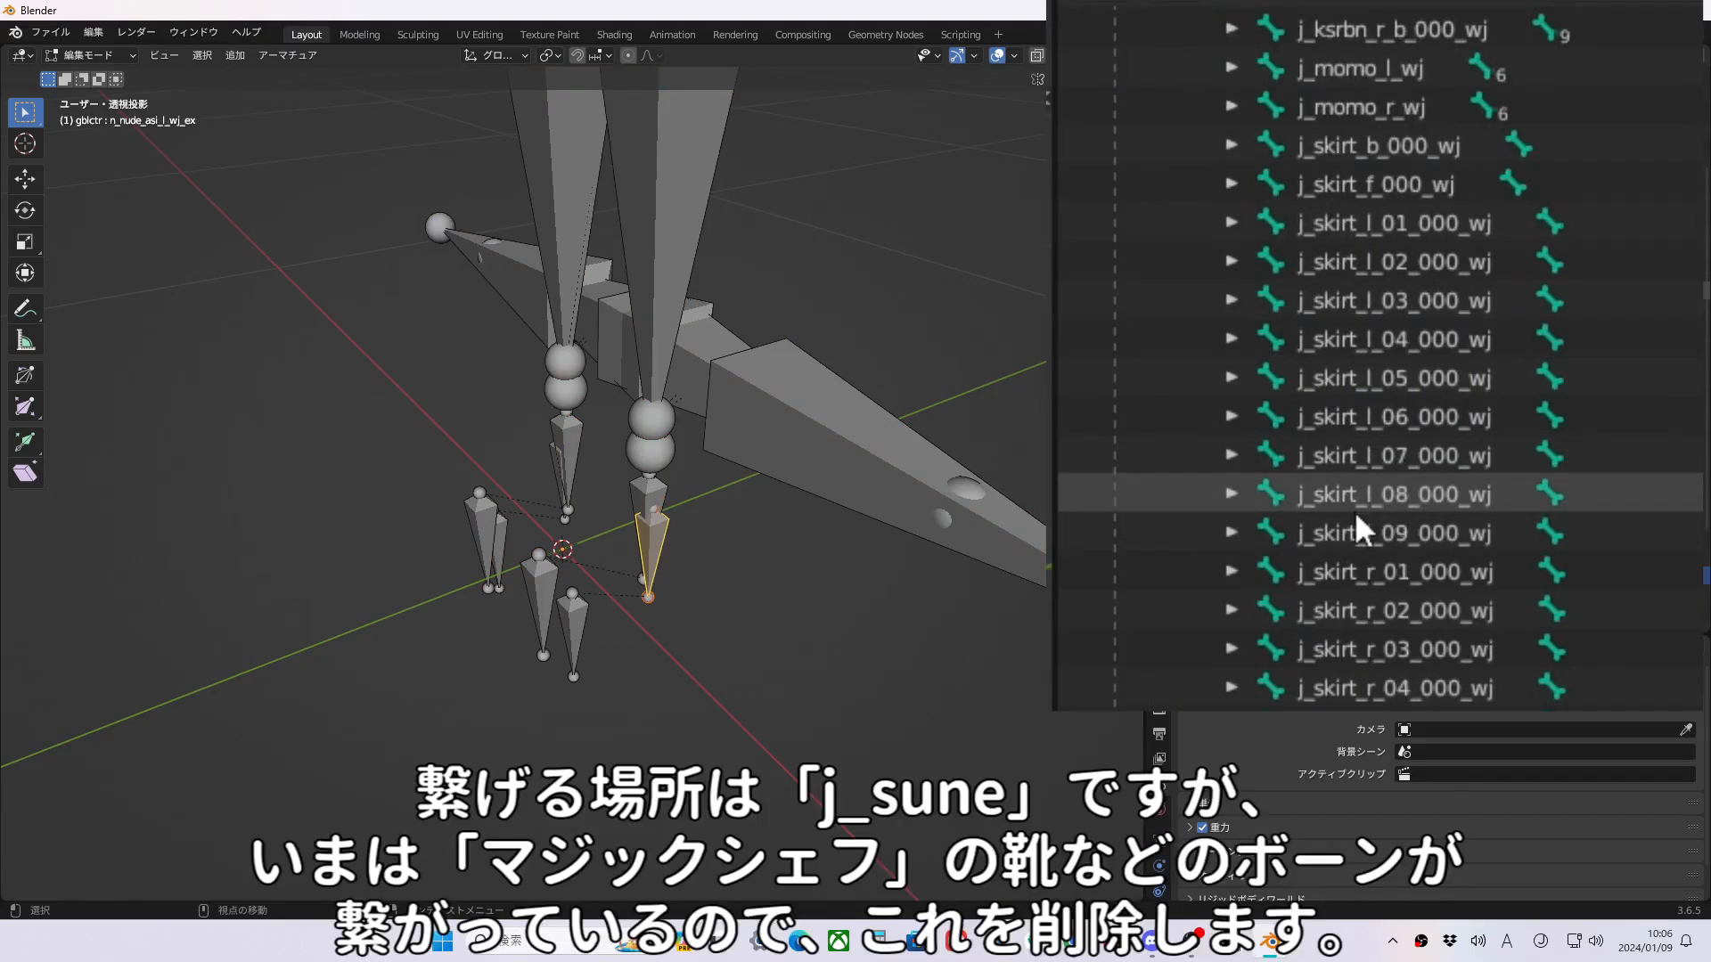
pyautogui.scroll(2, 1372, 531)
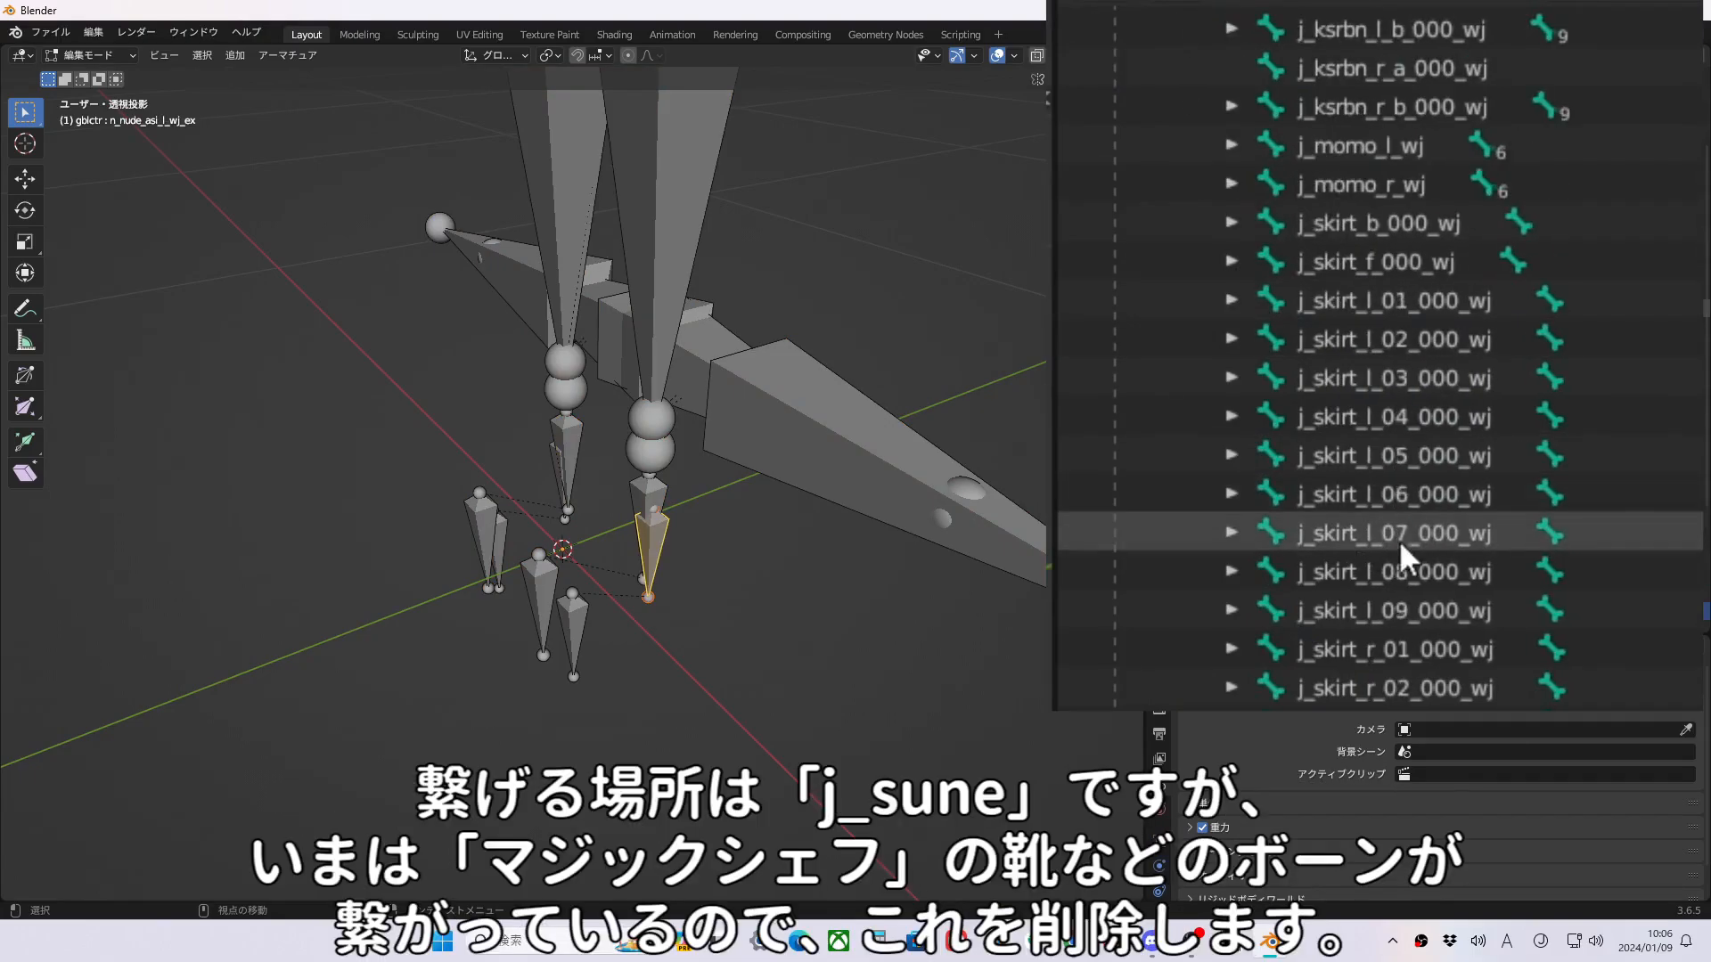
pyautogui.click(1292, 157)
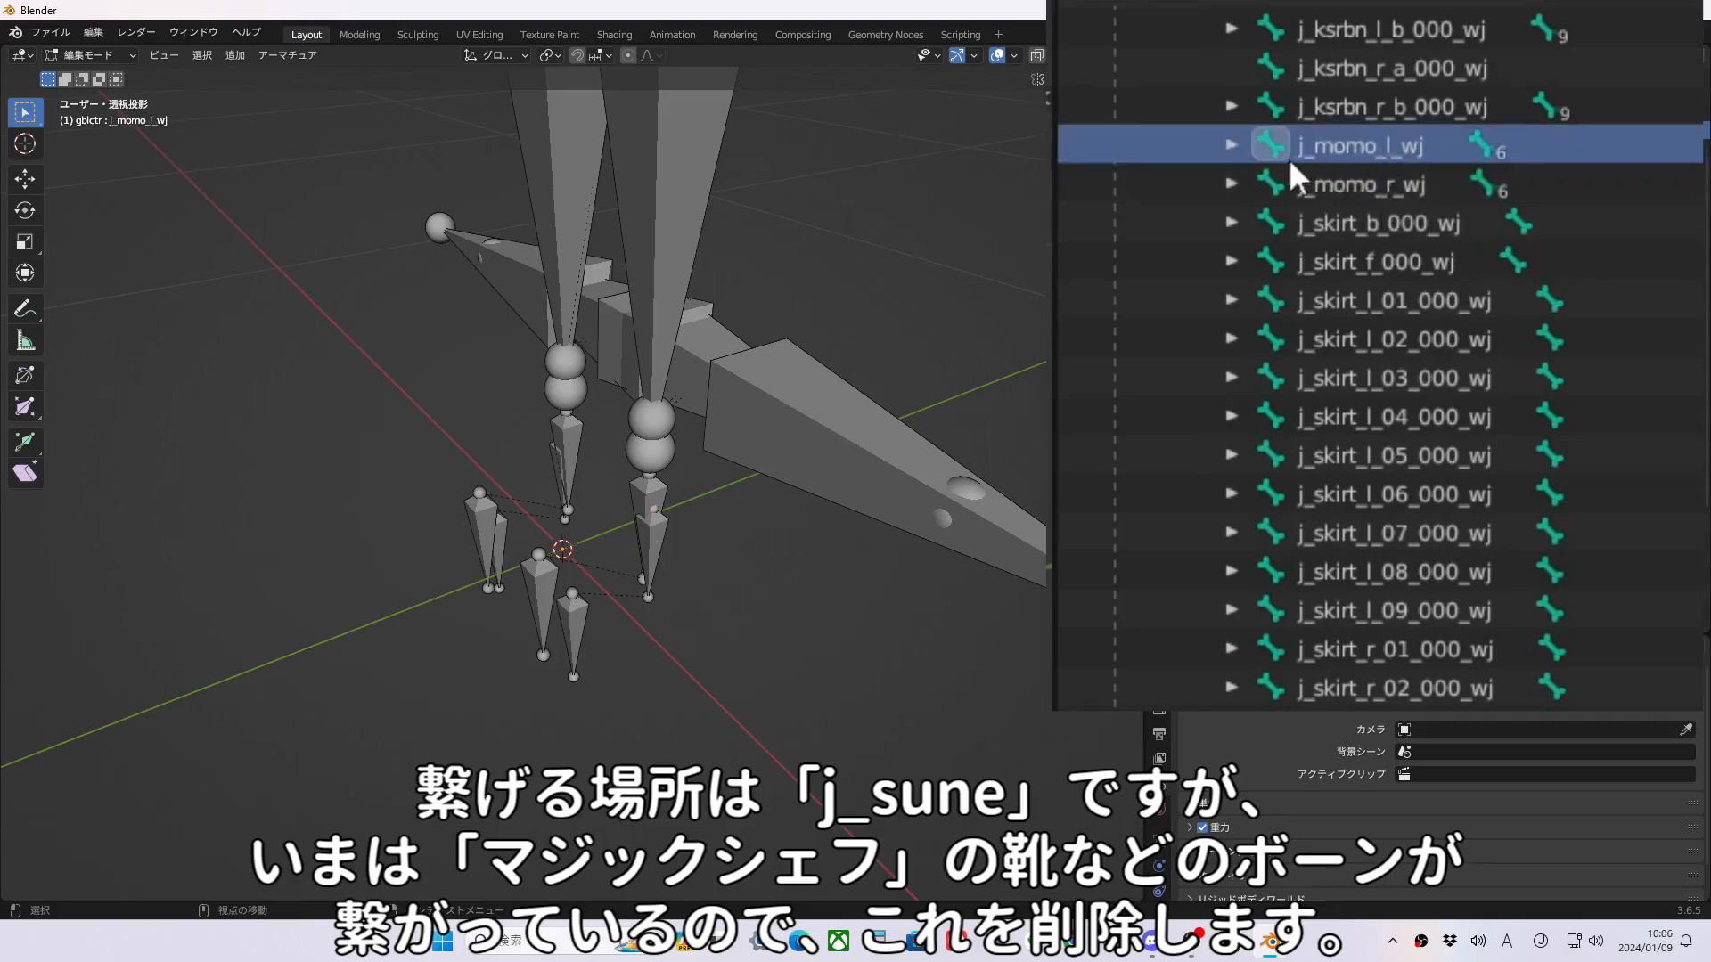
pyautogui.click(1234, 181)
pyautogui.click(1230, 145)
pyautogui.click(1269, 290)
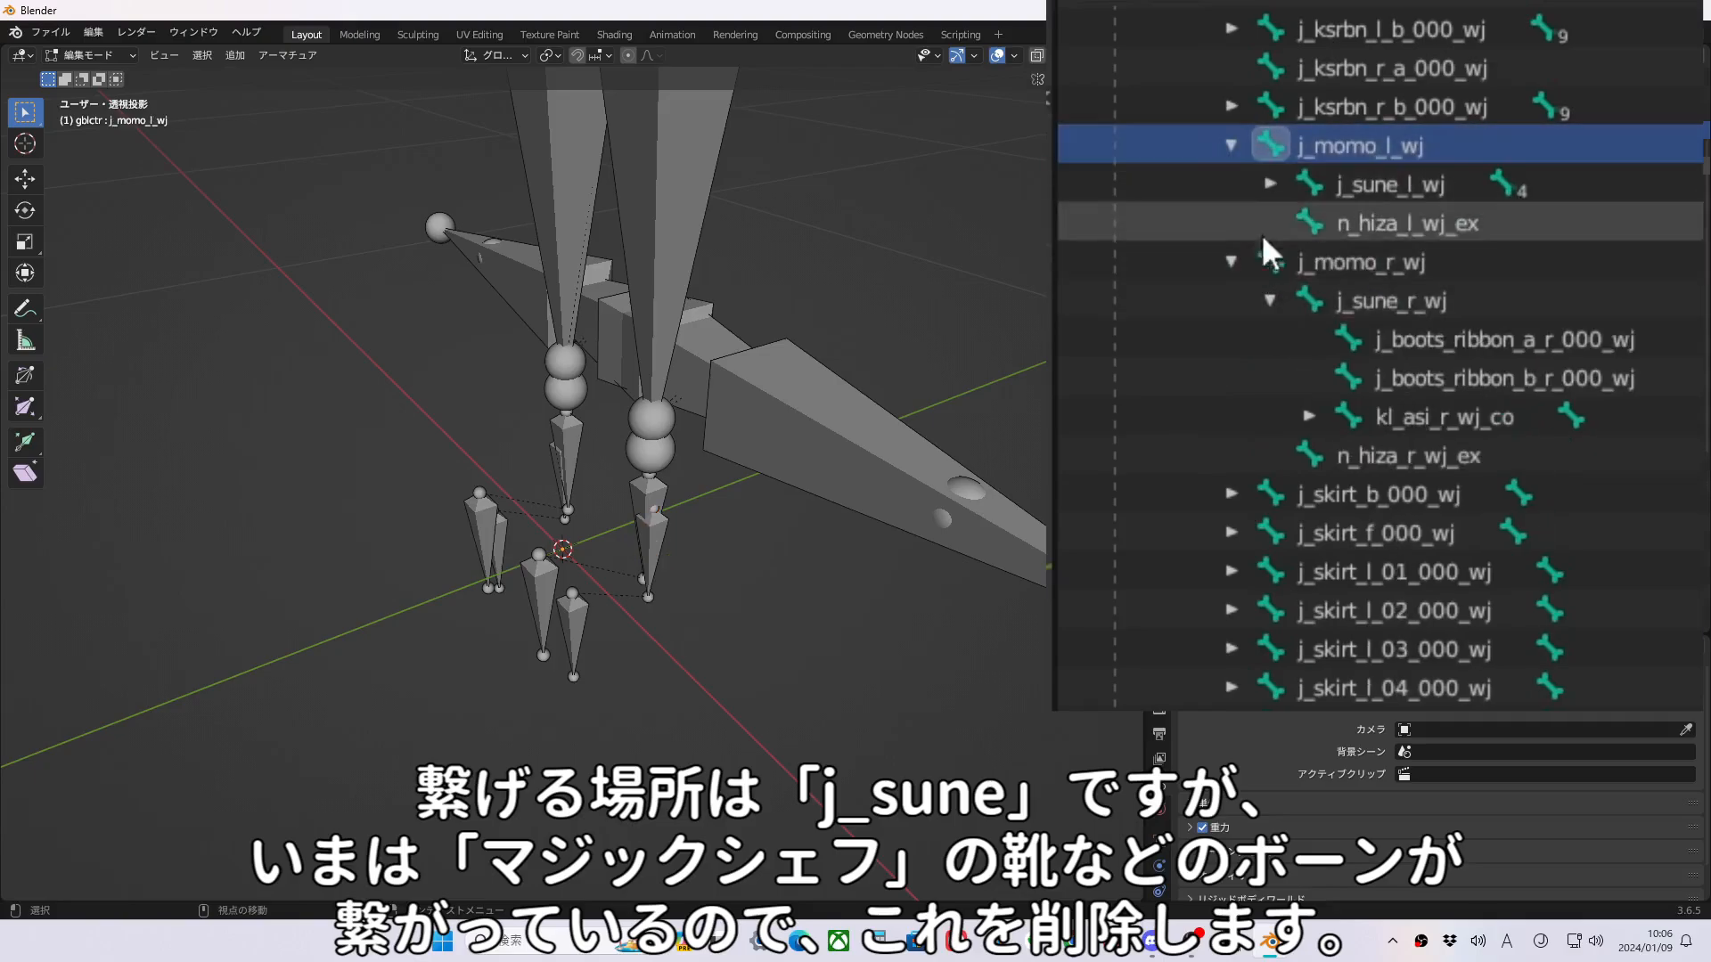
pyautogui.click(1270, 185)
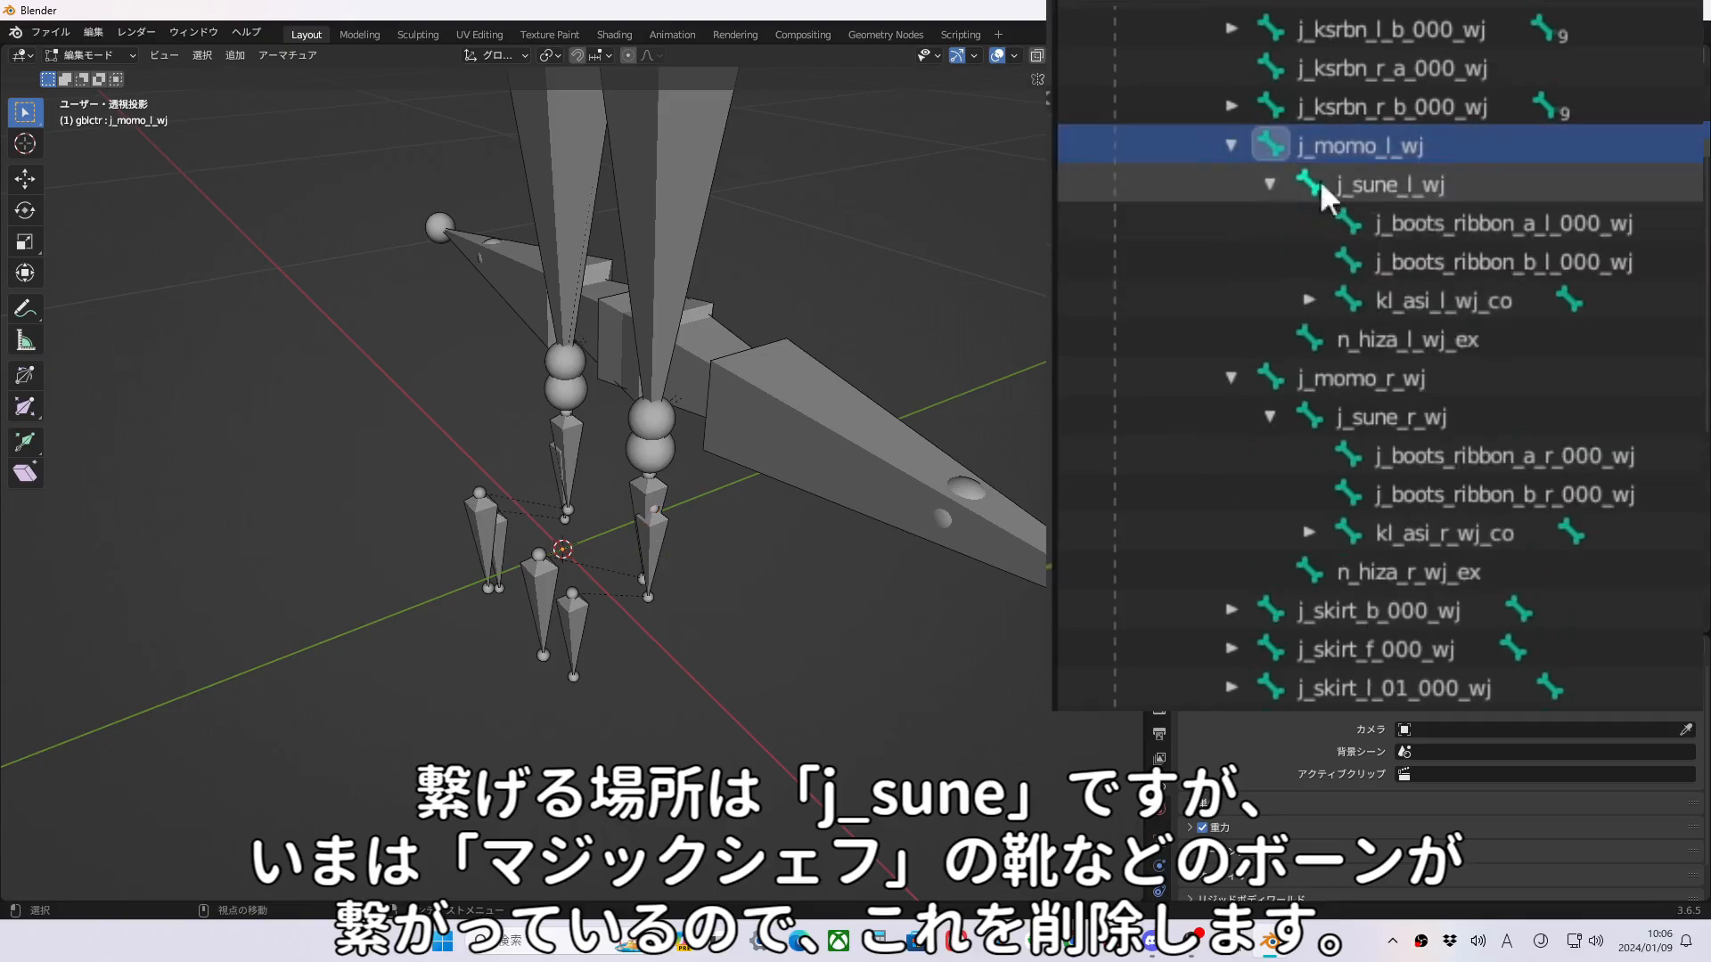
pyautogui.click(1382, 190)
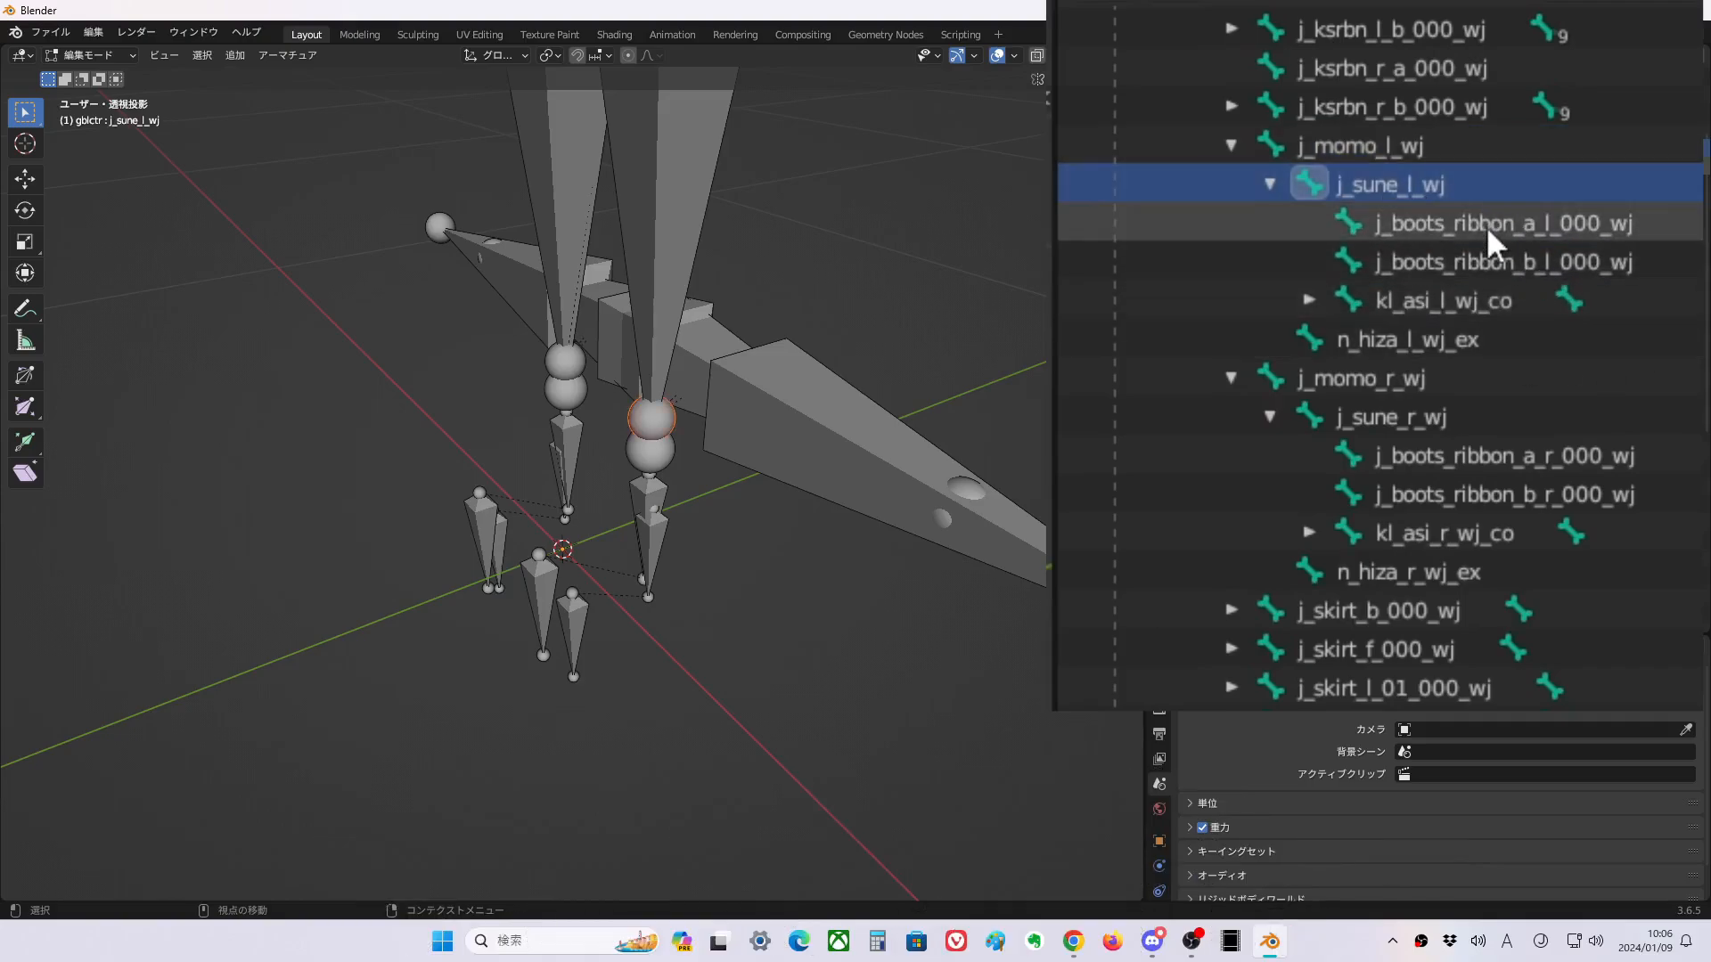
pyautogui.click(1308, 301)
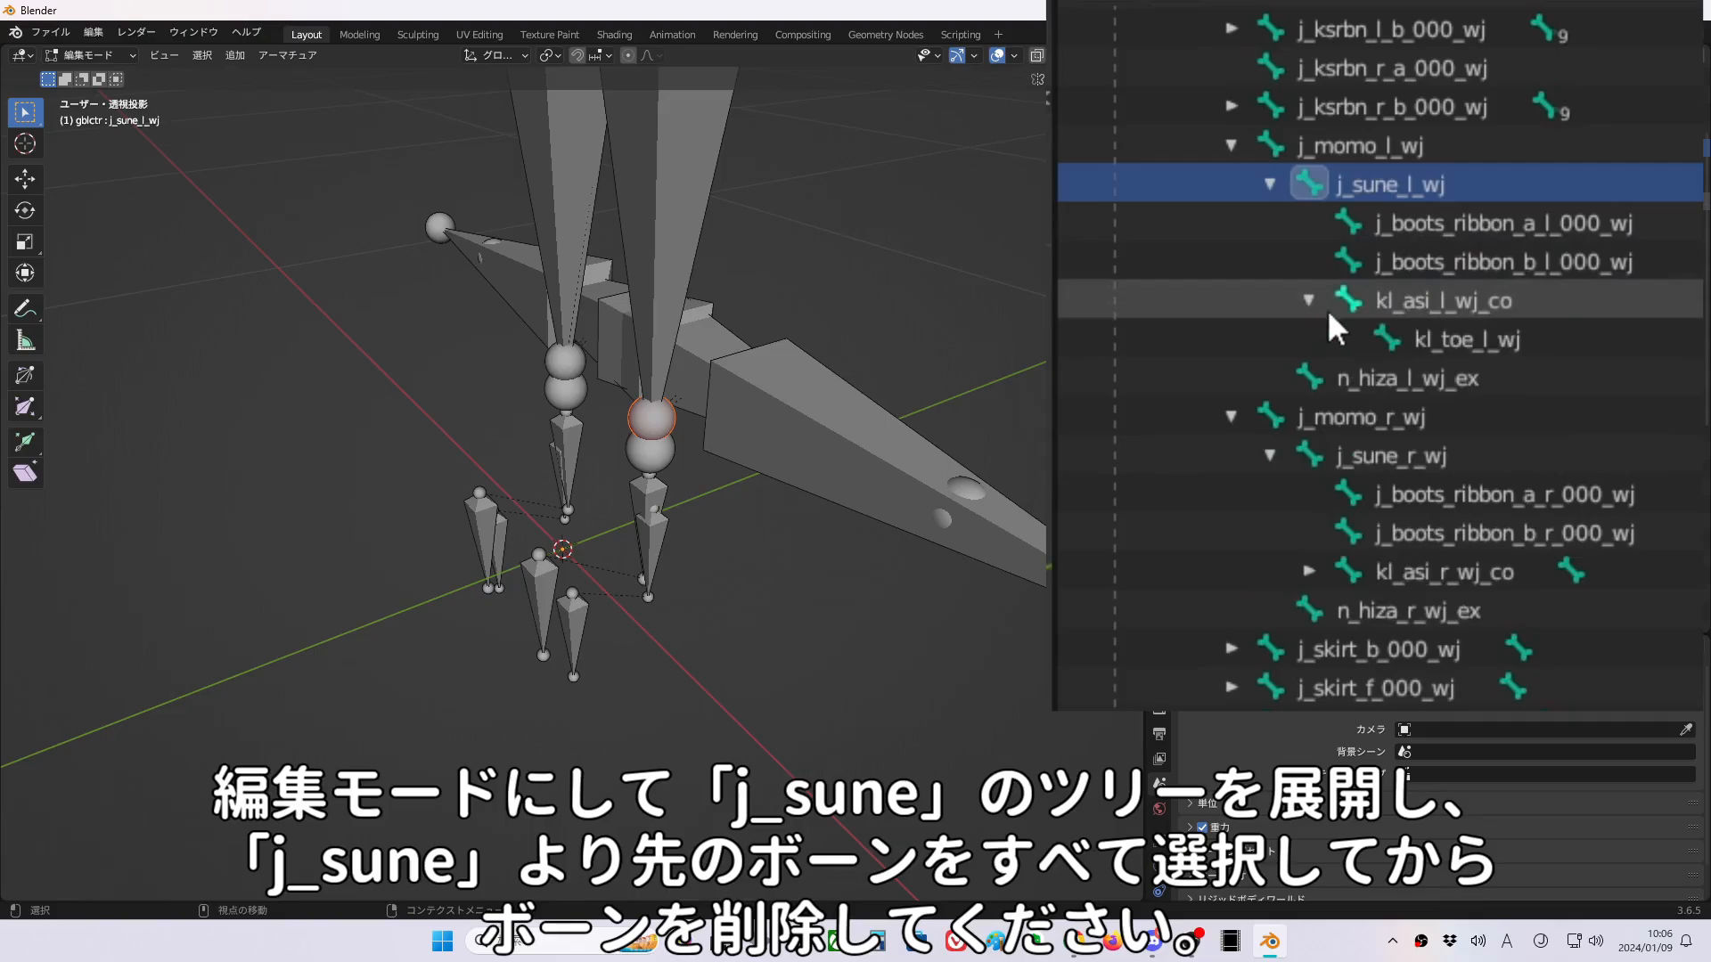
pyautogui.click(1308, 572)
# Delete all bones below j_sune_r_wj and j_sune_l_wj: the j_boots_ribbon a and b, kl_asi and kl_toe bones of both legs.
pyautogui.click(1442, 616)
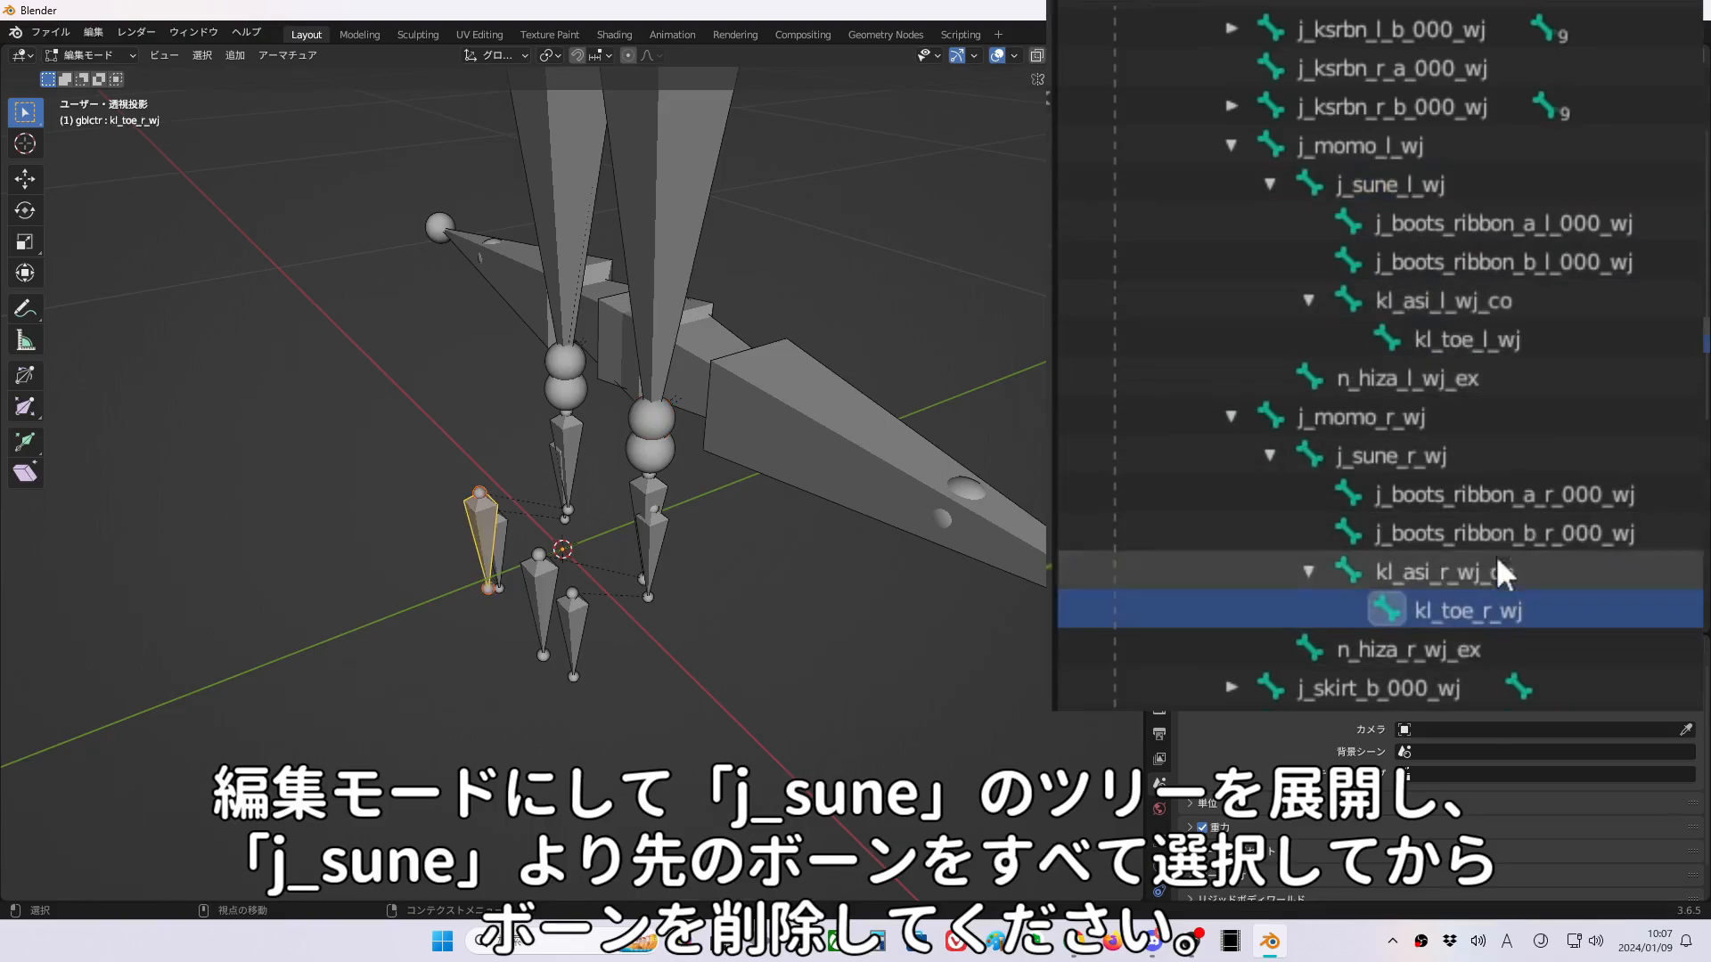
pyautogui.keyDown('shift'); pyautogui.click(1500, 501); pyautogui.keyUp('shift')
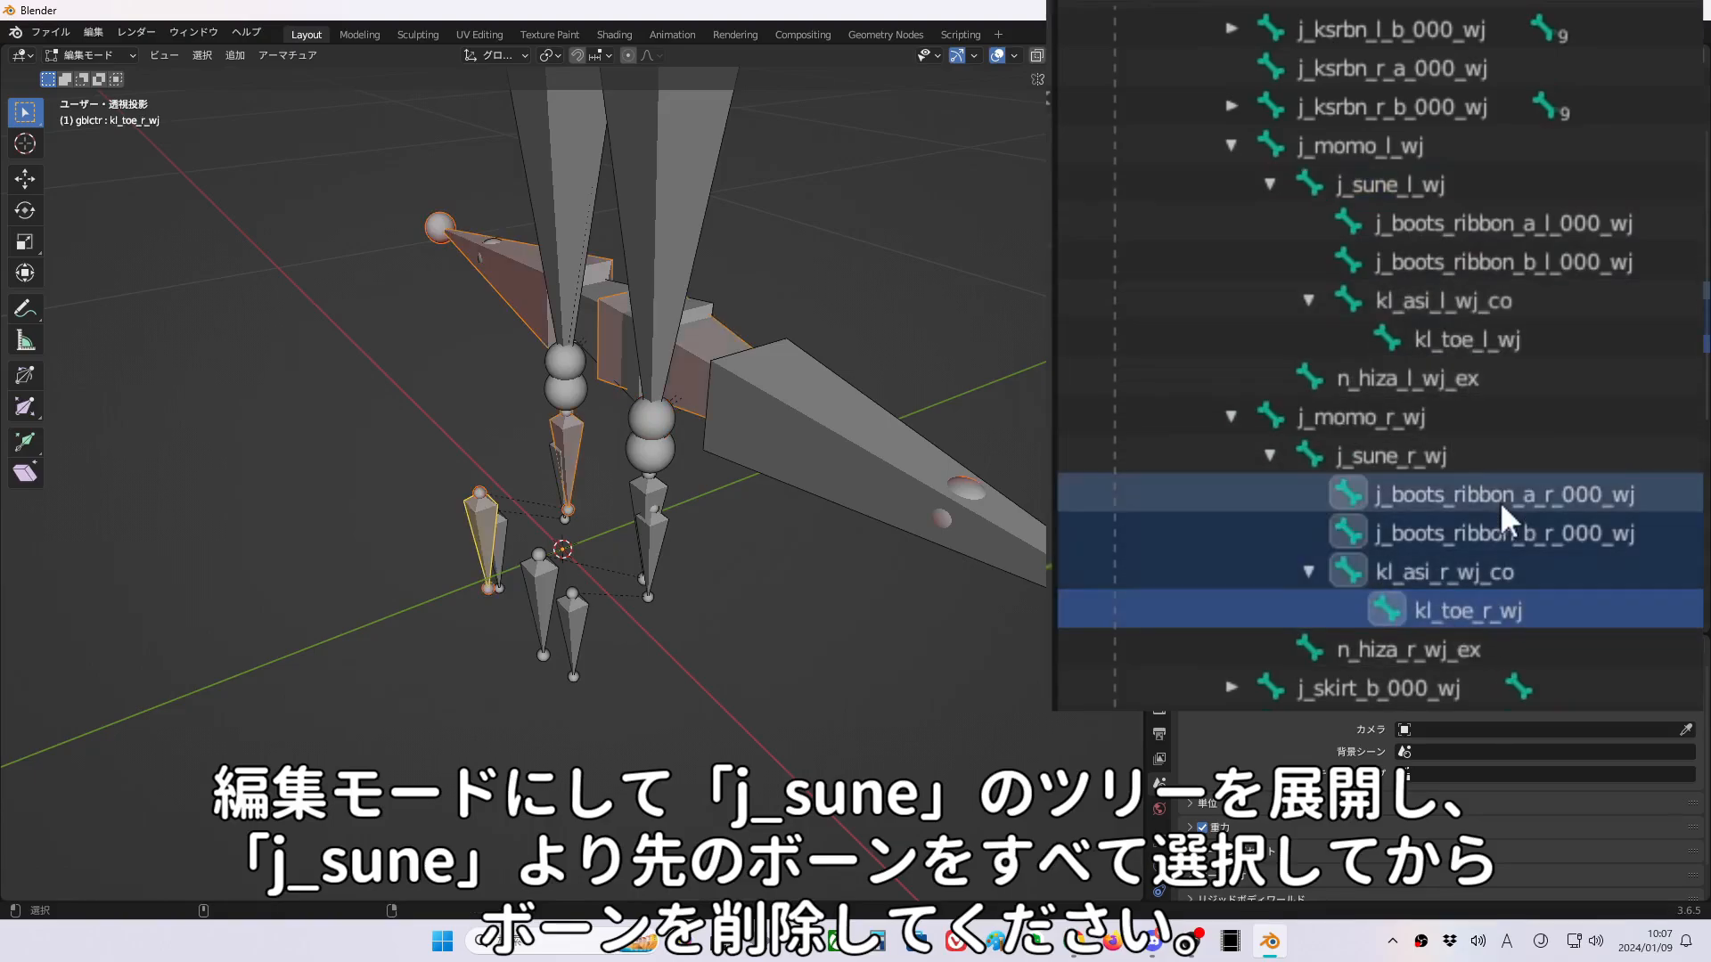
pyautogui.keyDown('ctrl'); pyautogui.click(1498, 343); pyautogui.keyUp('ctrl')
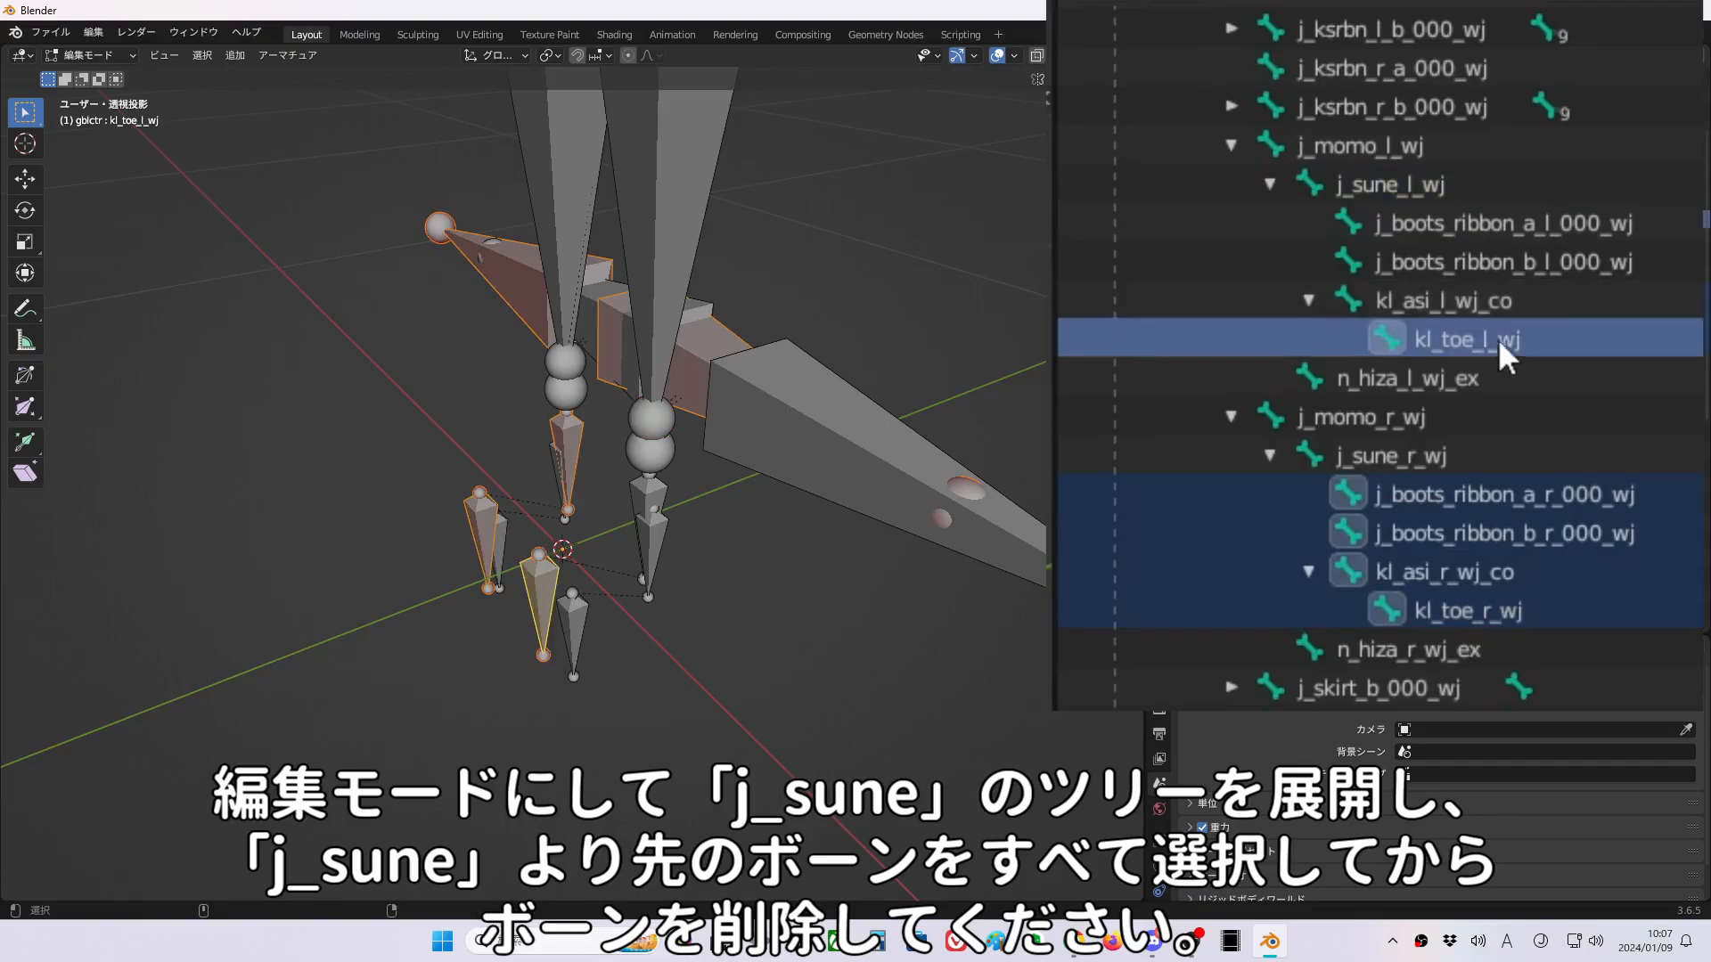
pyautogui.keyDown('shift'); pyautogui.click(1430, 221); pyautogui.keyUp('shift')
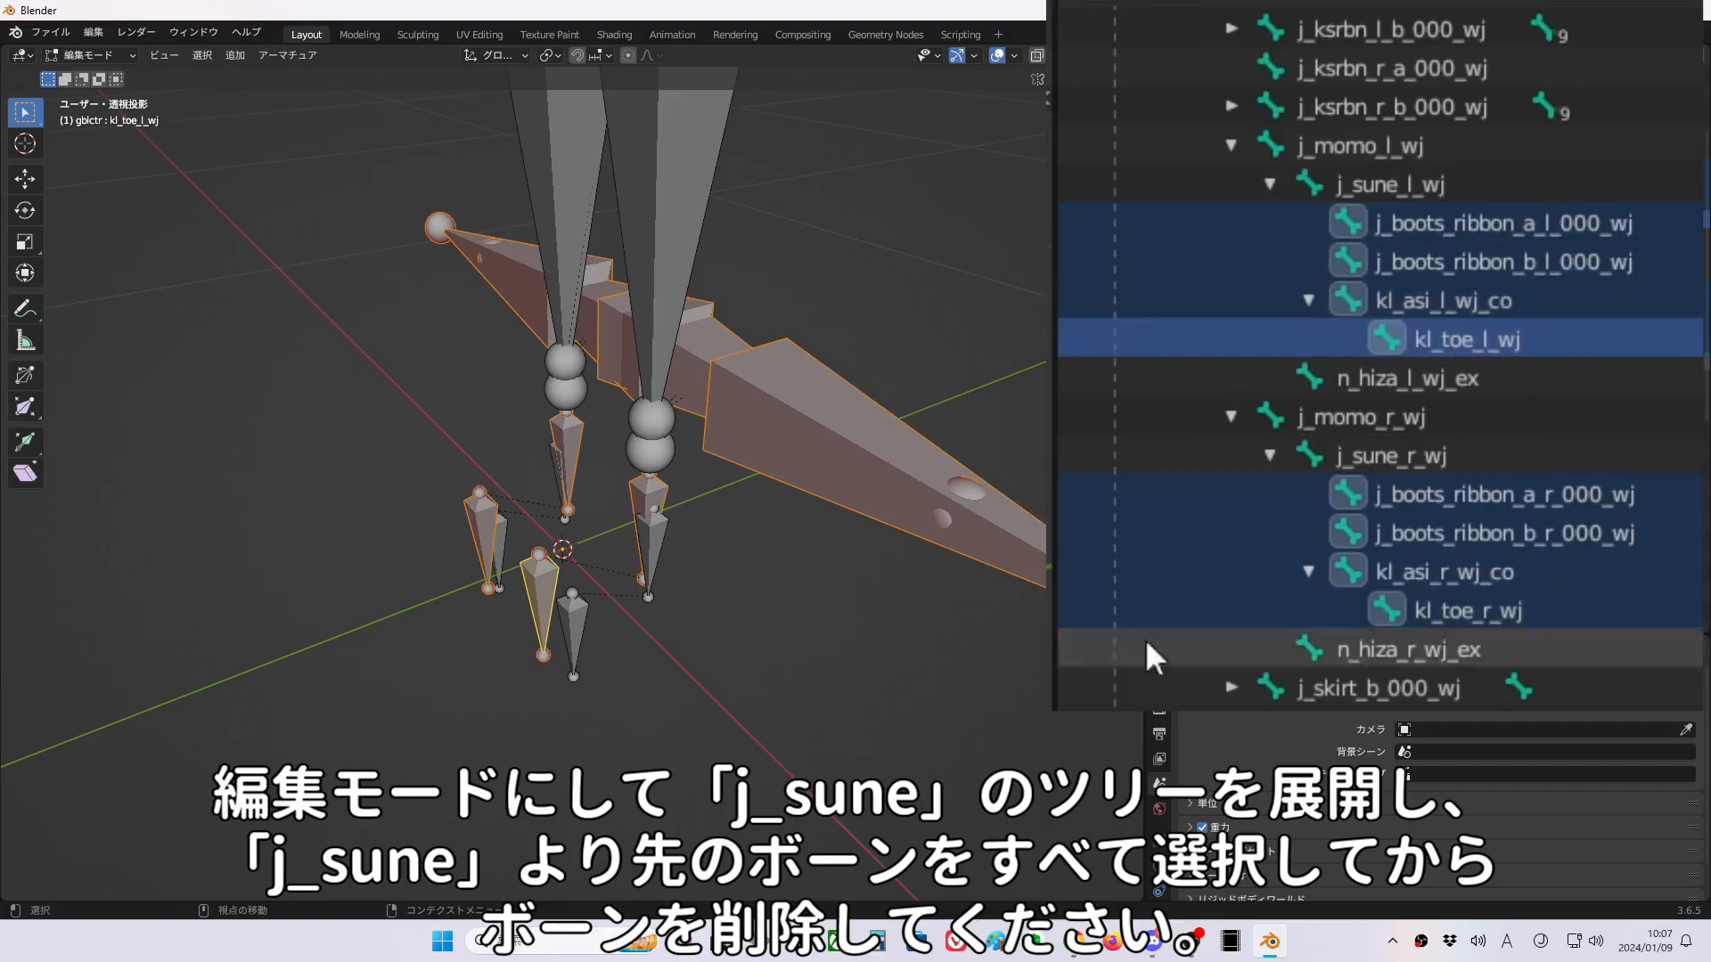
pyautogui.press('x')
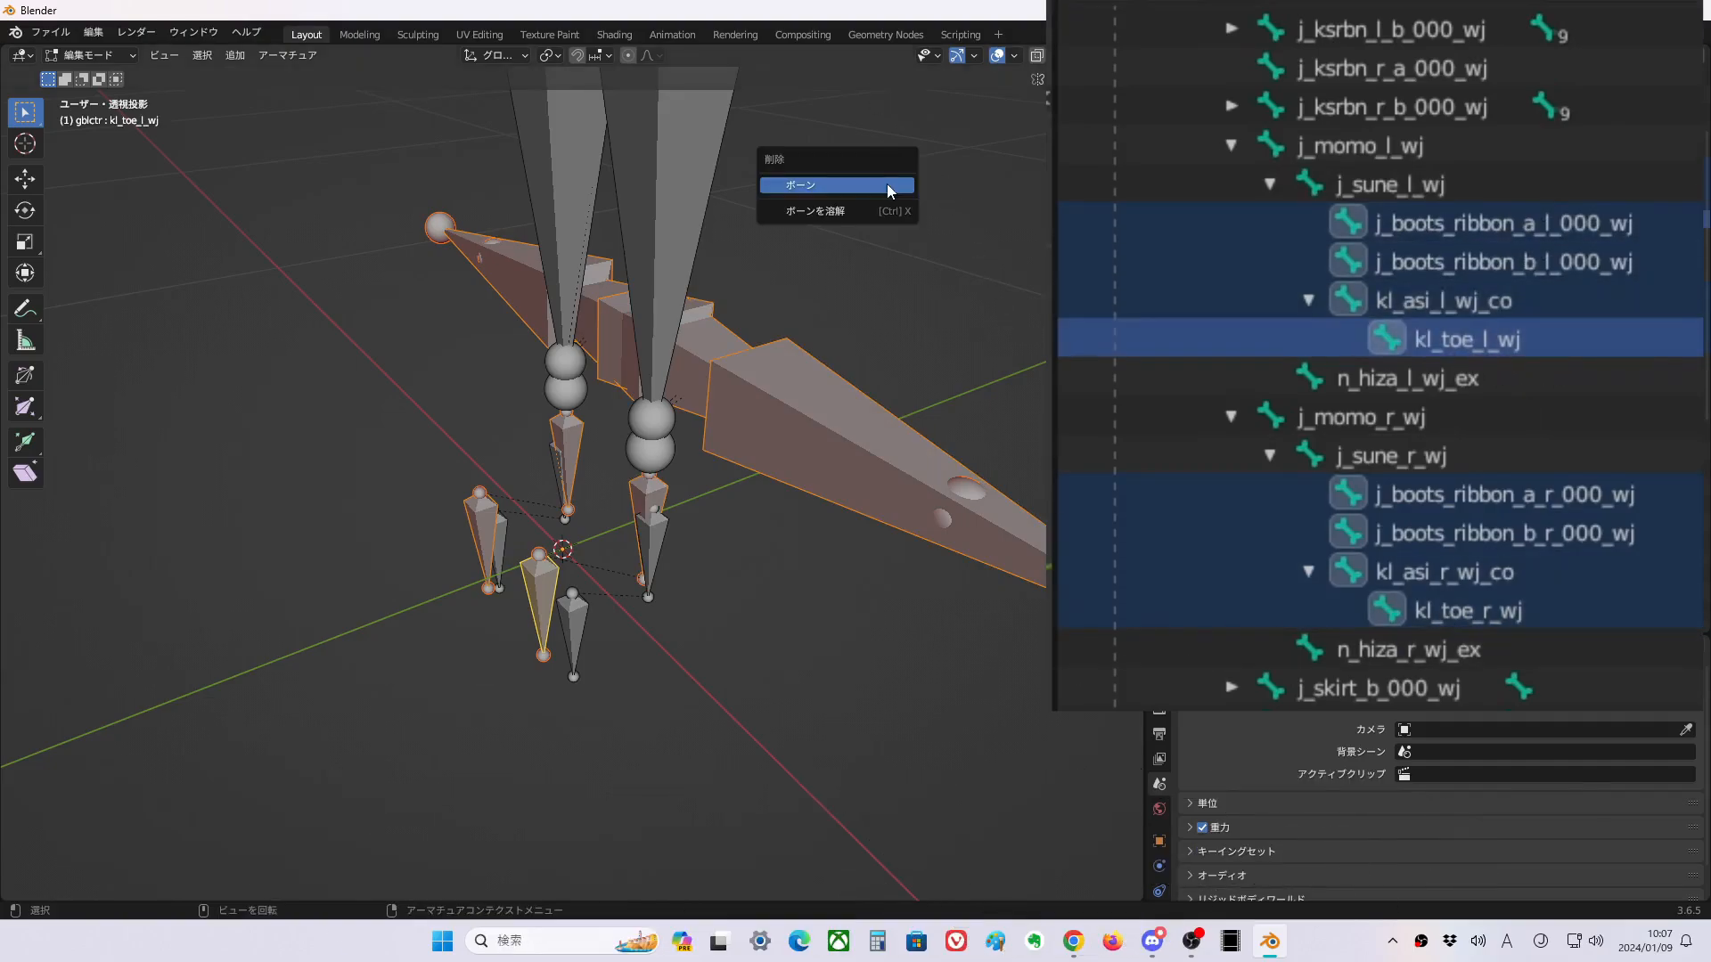
pyautogui.click(889, 188)
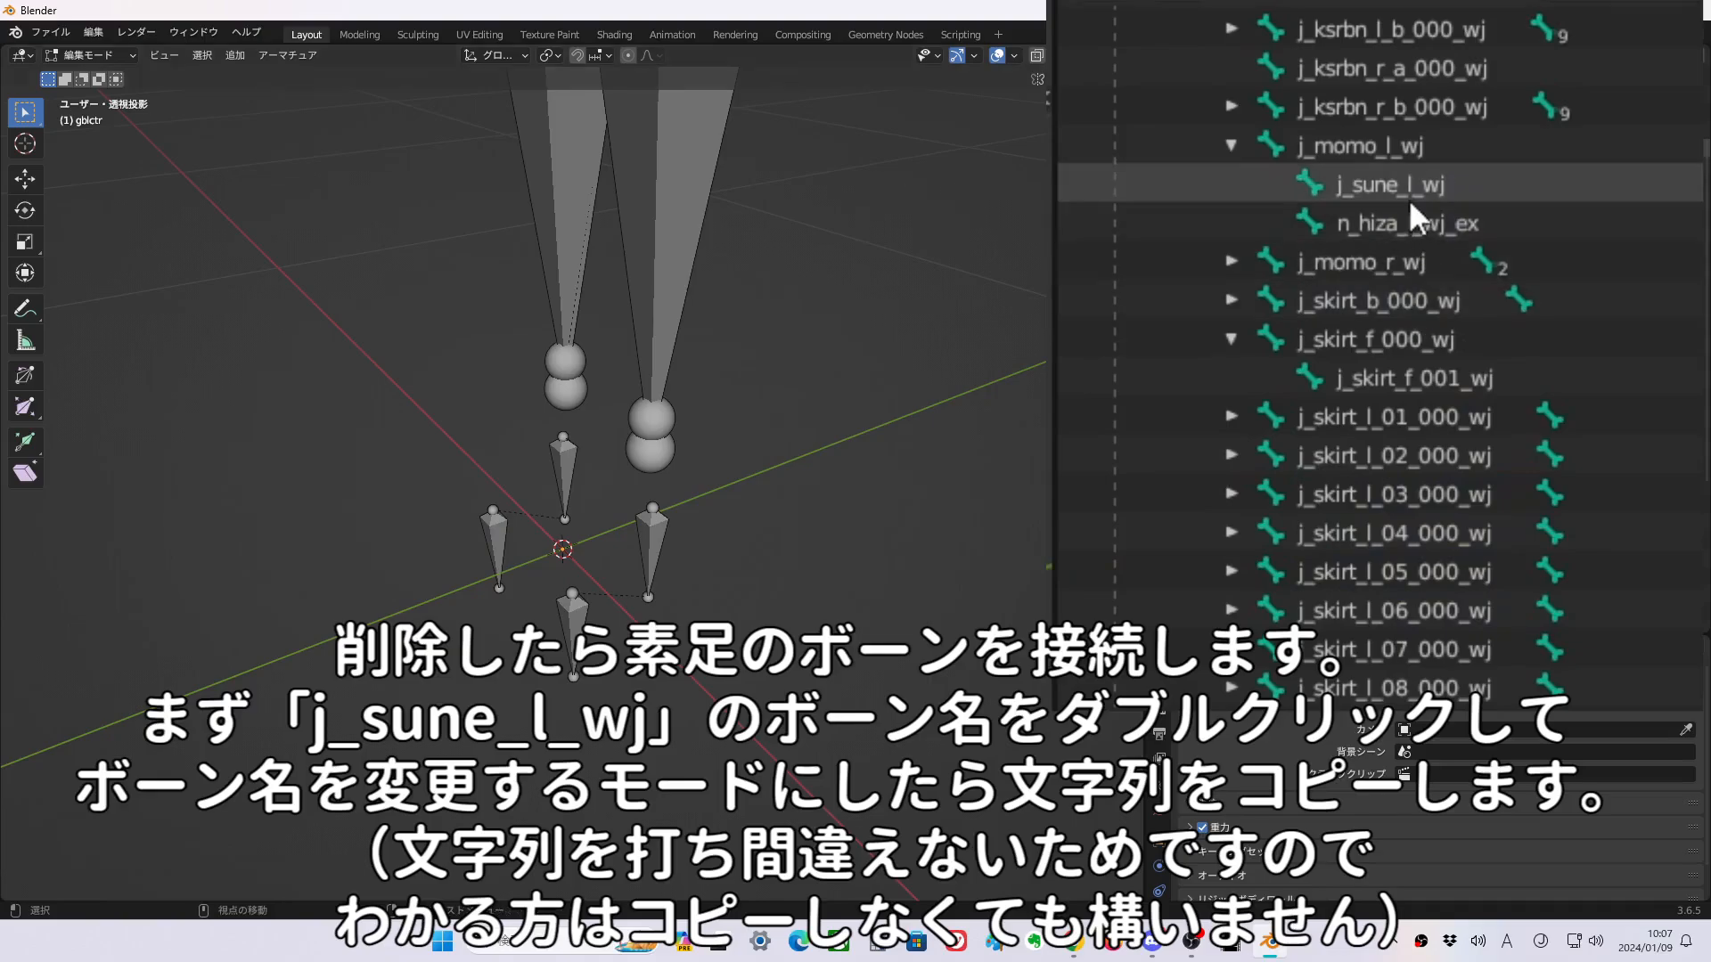
# Expand j_momo_r_wj to show its children and copy the bone name j_sune_l_wj without renaming it.
pyautogui.click(1231, 337)
pyautogui.click(1230, 264)
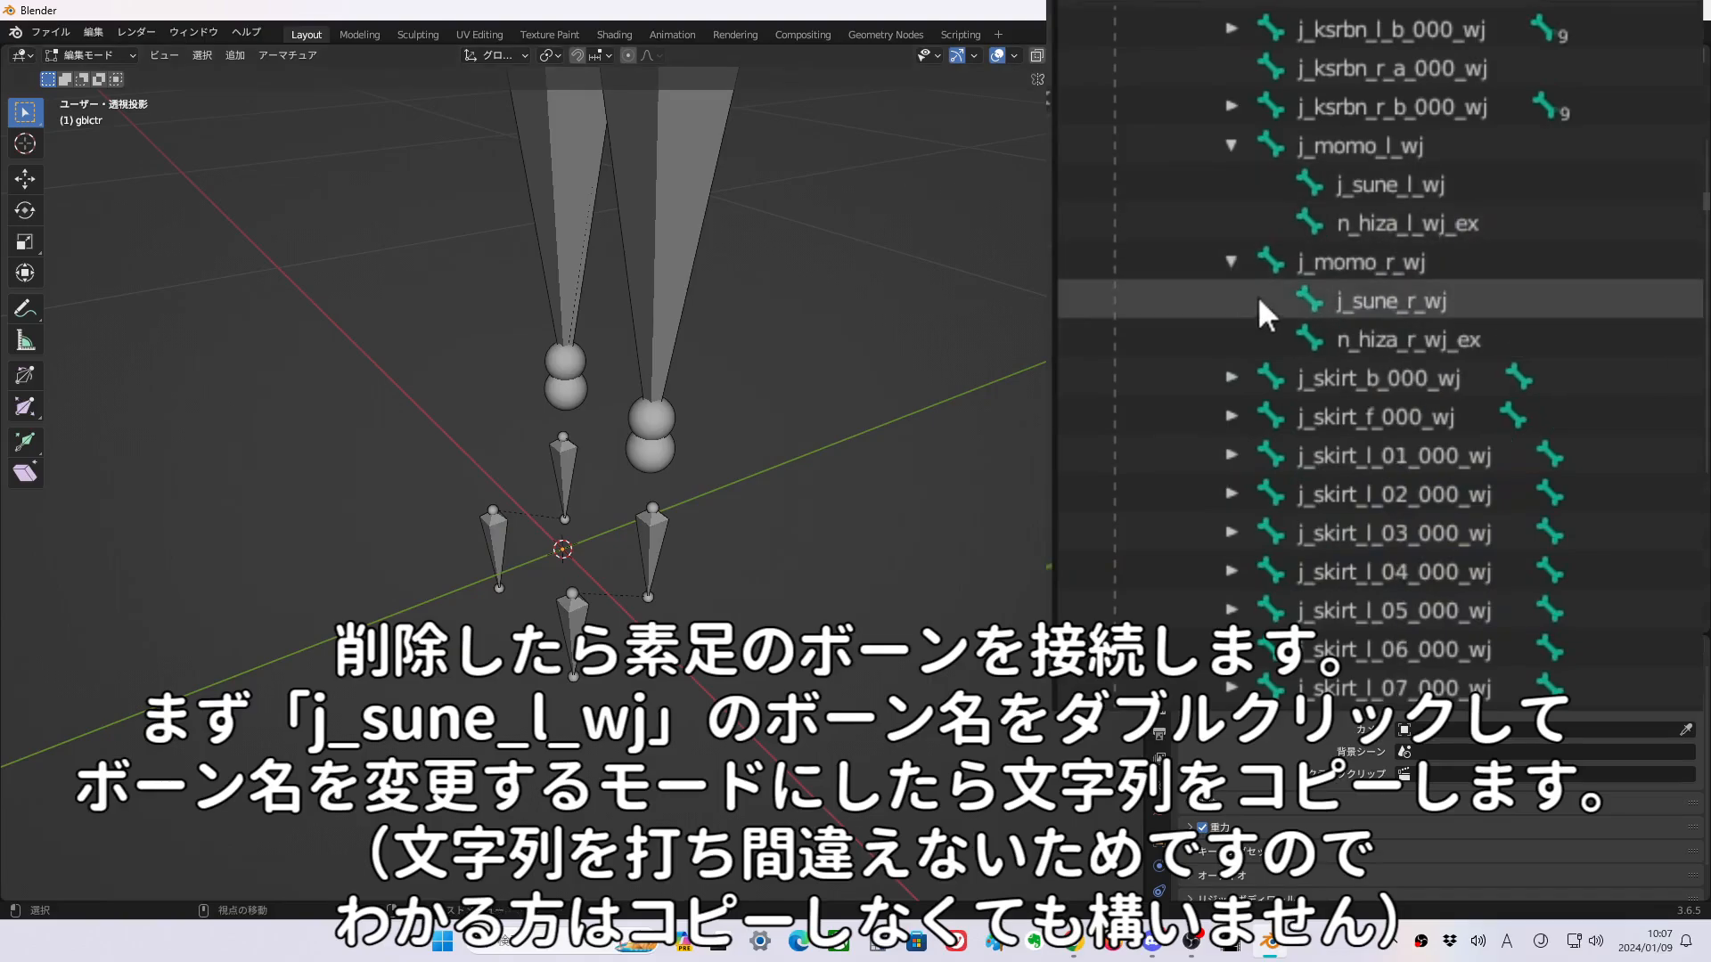
pyautogui.click(1345, 303)
pyautogui.doubleClick(1392, 187)
pyautogui.hotkey('ctrl', 'c')
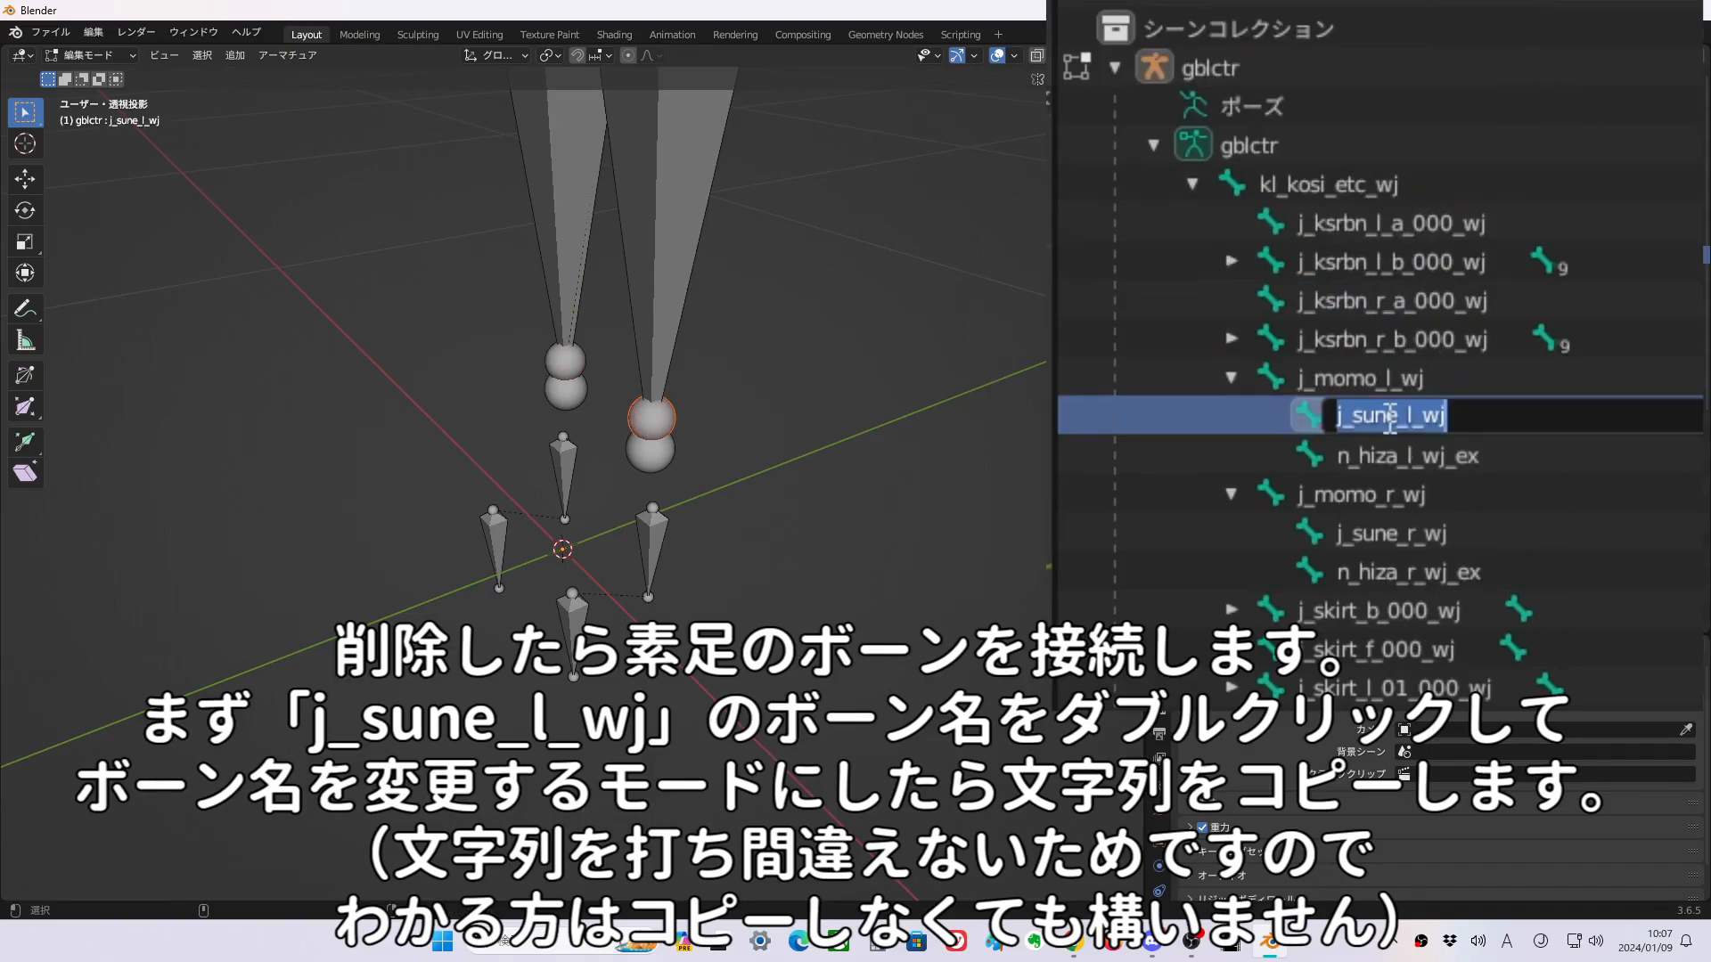
pyautogui.click(958, 383)
# Set the parent of the n_nude_asi_l_wj_ex bone to j_sune_l_wj in its bone relations, enlarging the properties area.
pyautogui.scroll(-10, 1280, 420)
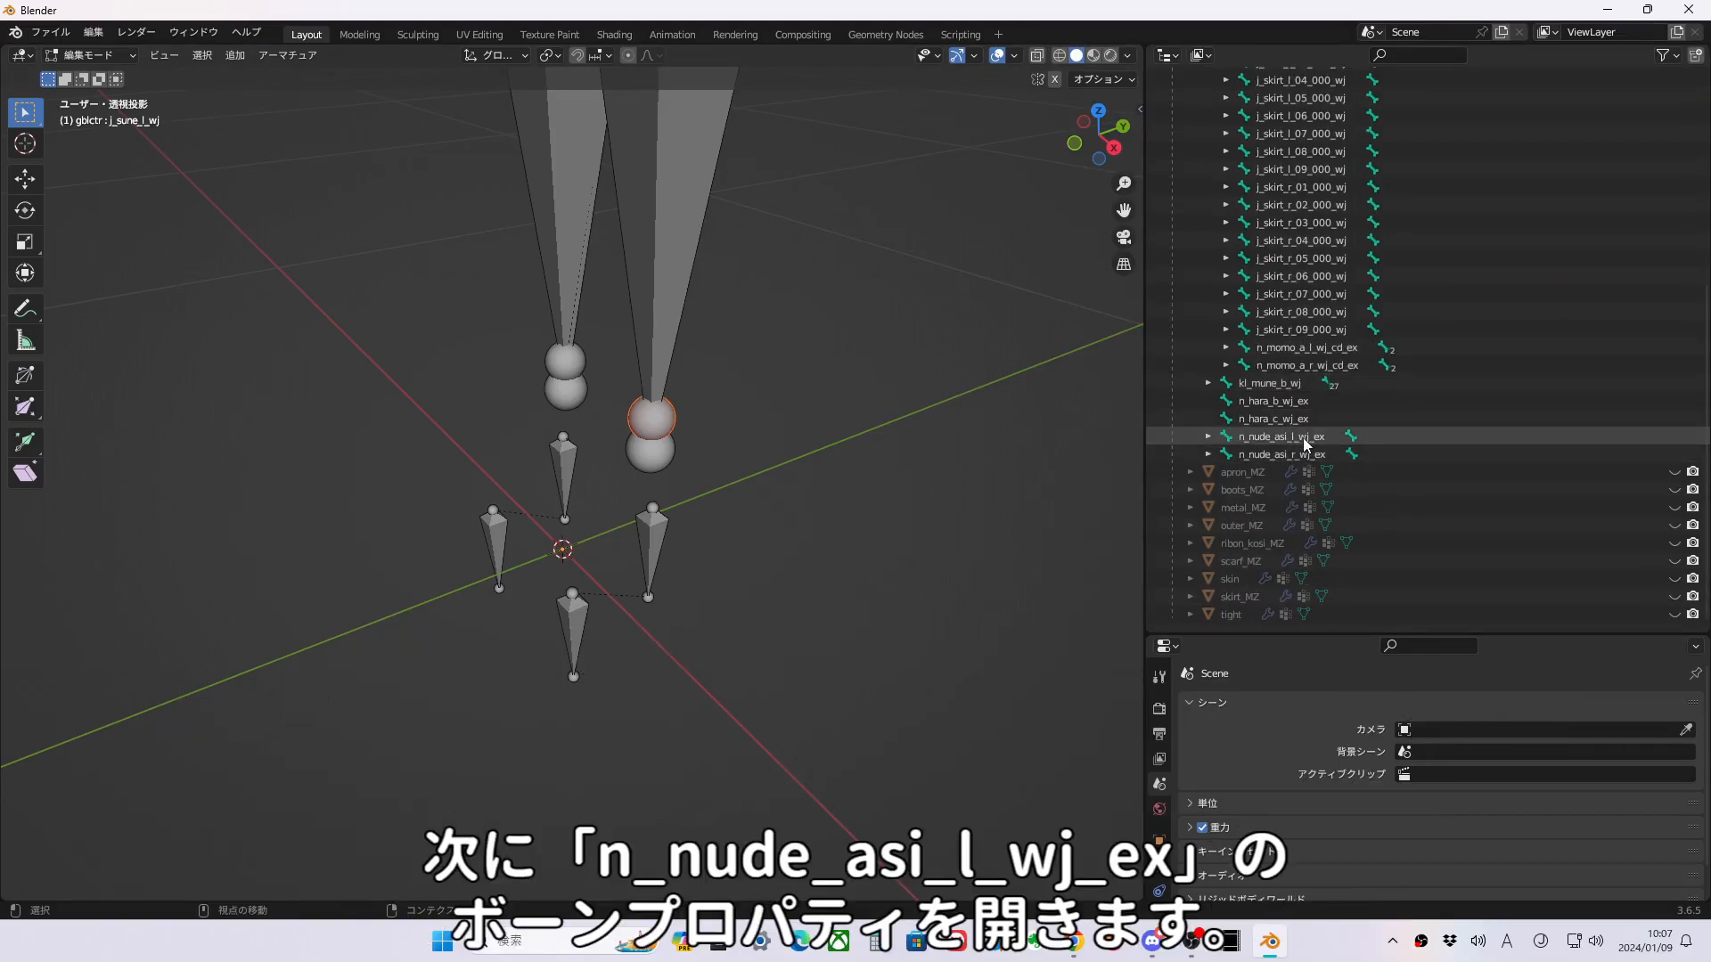
pyautogui.click(1303, 436)
pyautogui.moveTo(1337, 632); pyautogui.dragTo(1336, 287)
pyautogui.scroll(-1, 1337, 207)
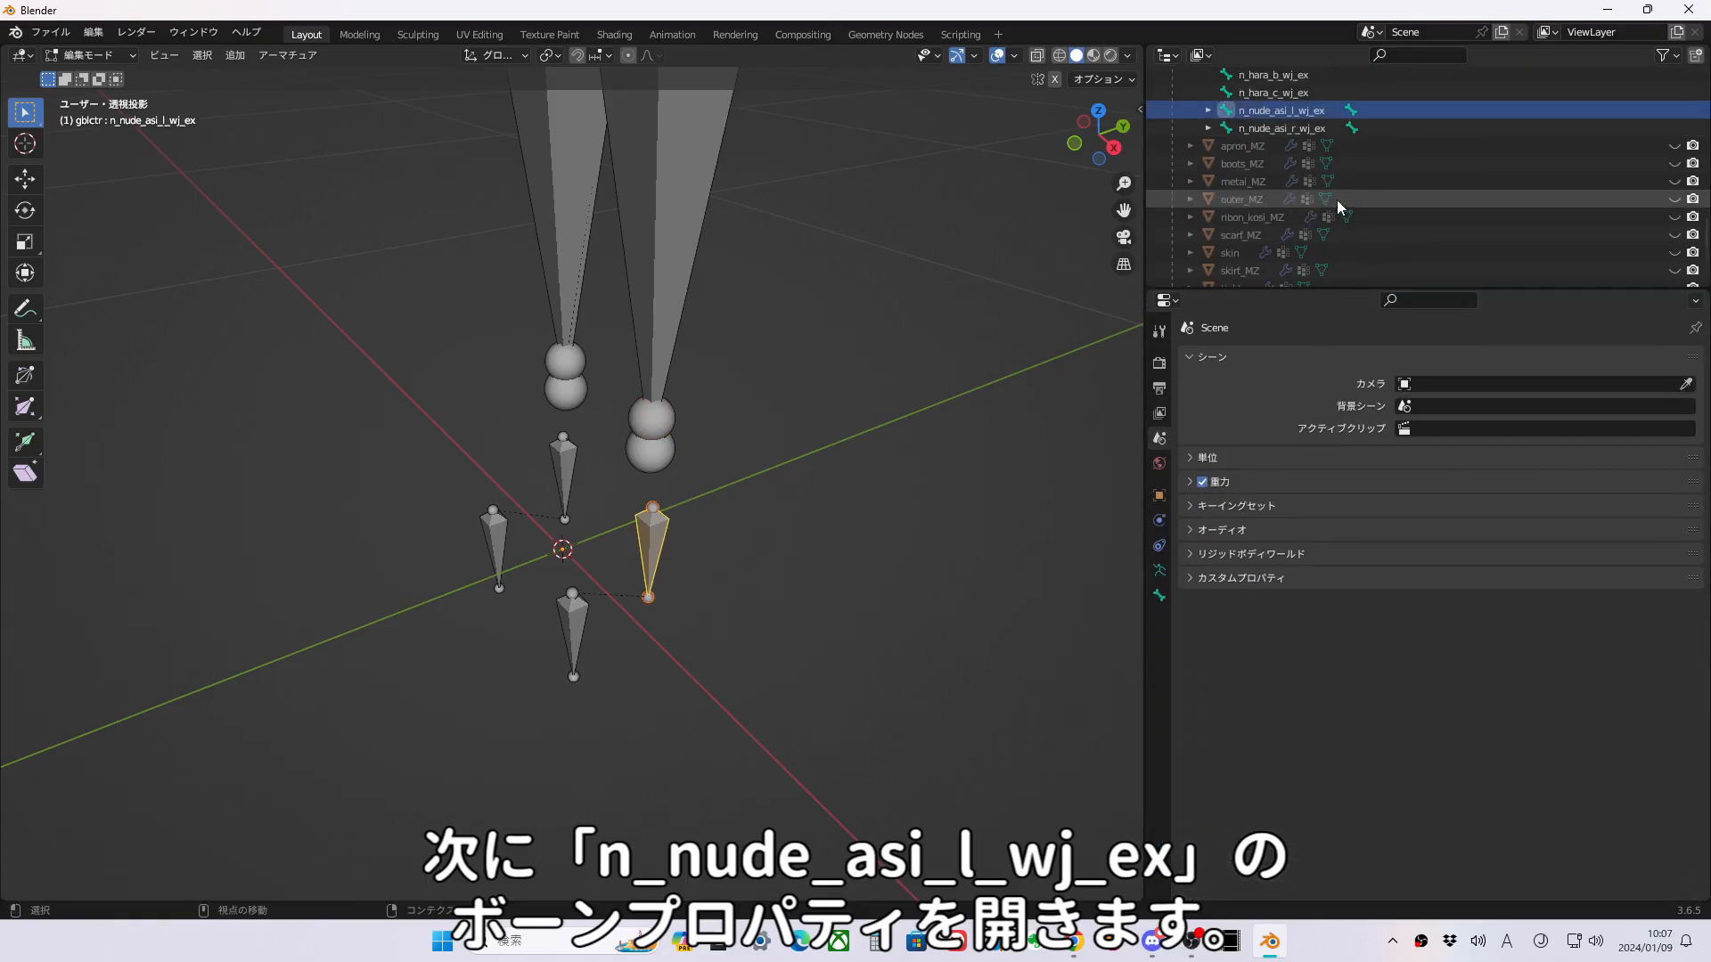
pyautogui.click(1159, 597)
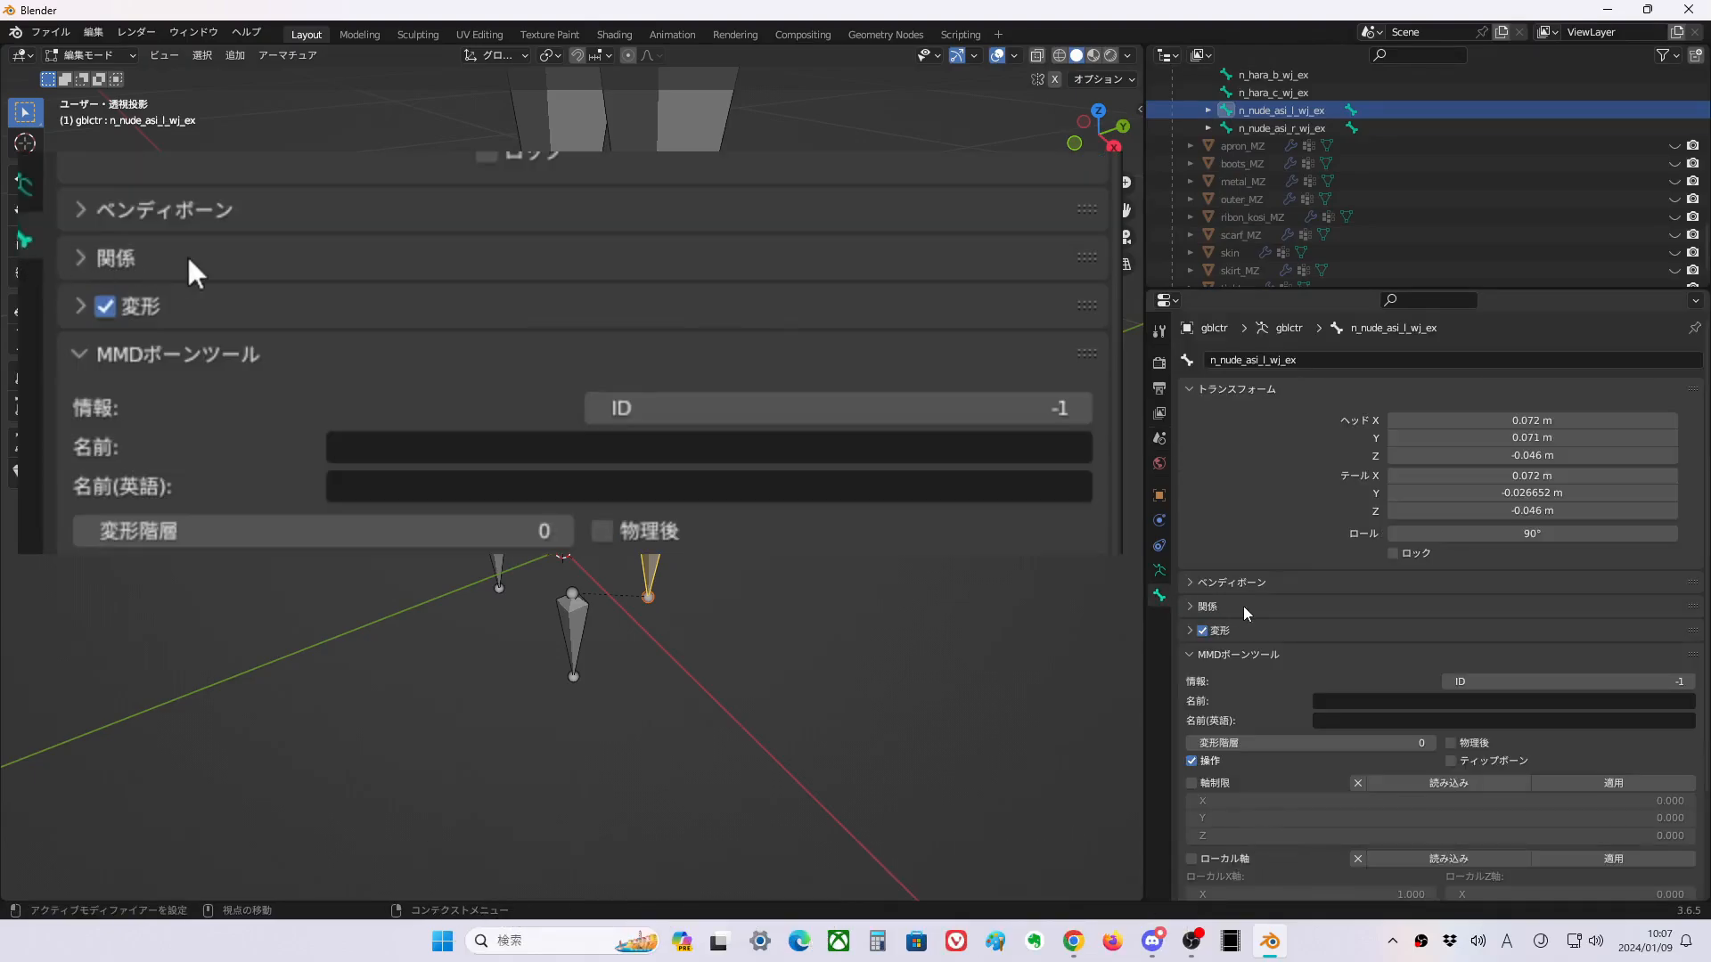
pyautogui.click(1244, 608)
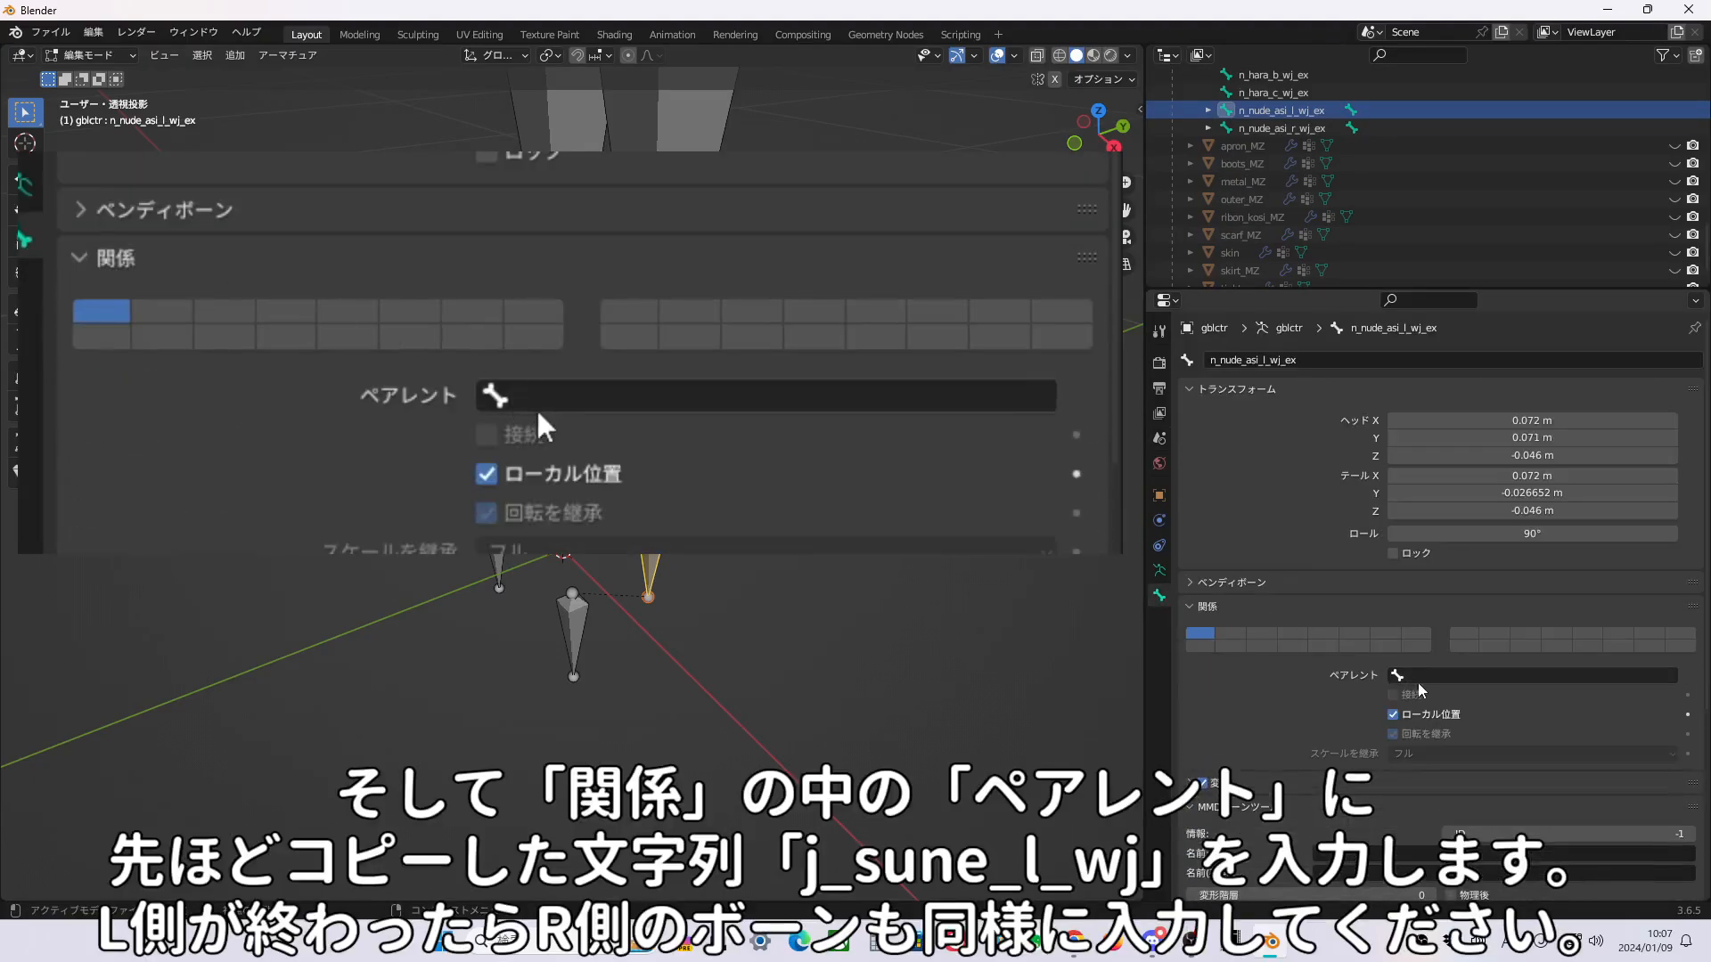
pyautogui.click(1444, 676)
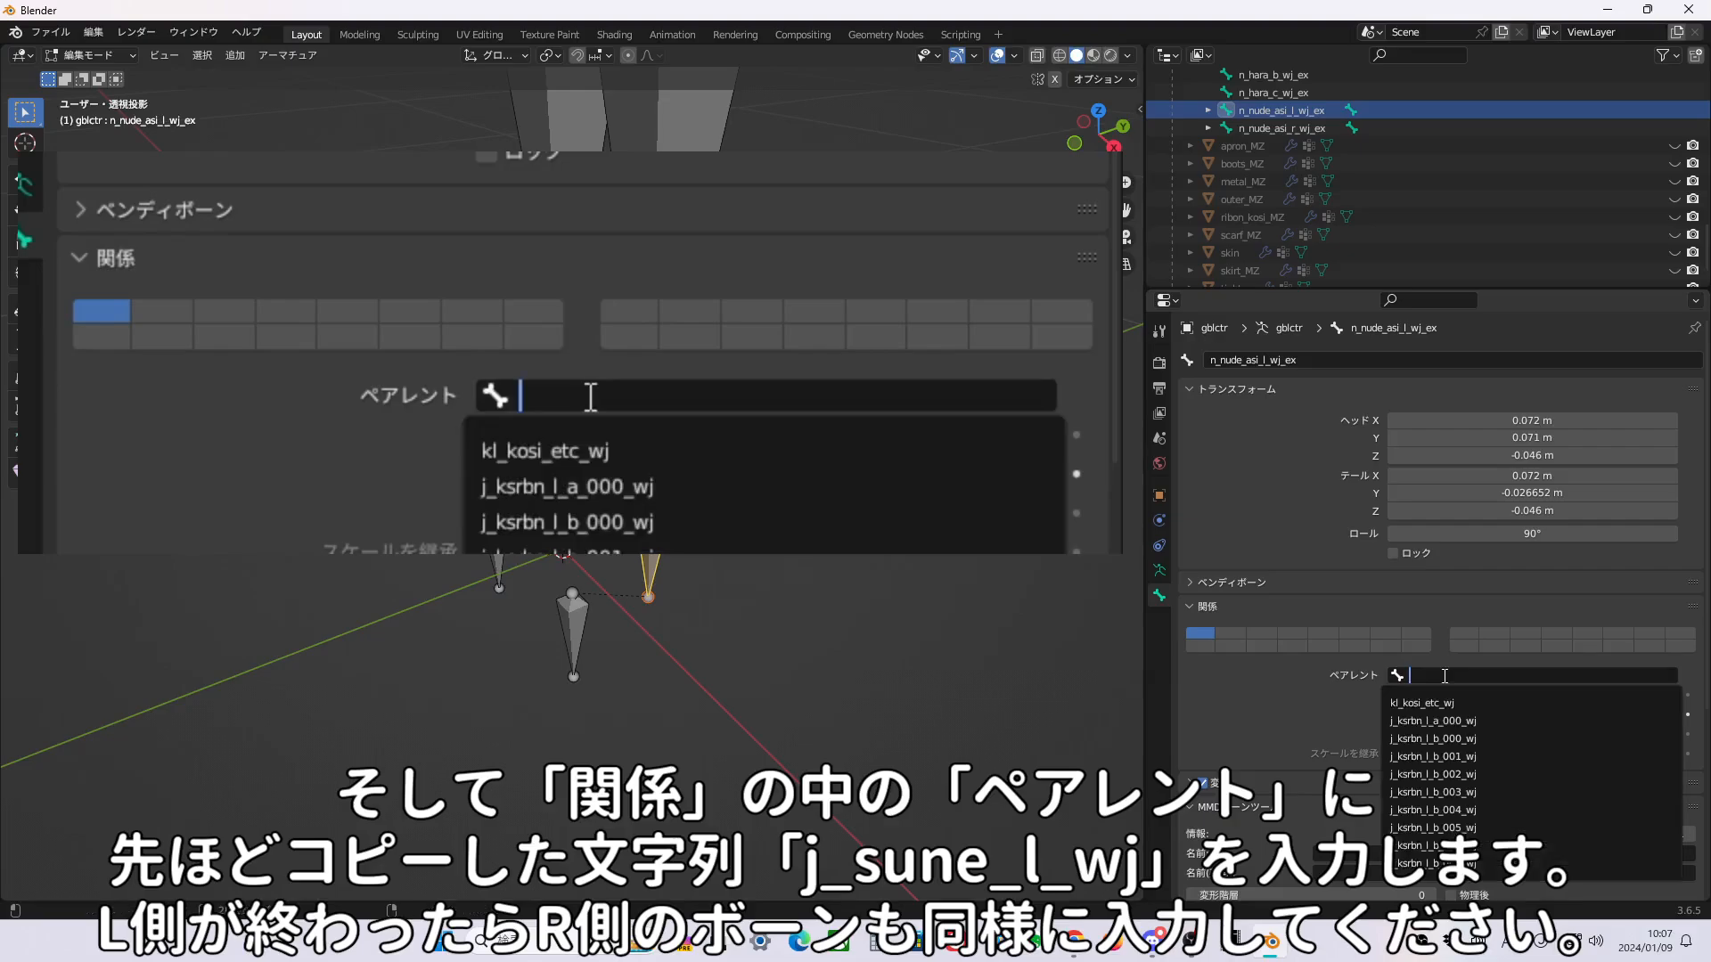
pyautogui.hotkey('ctrl', 'v')
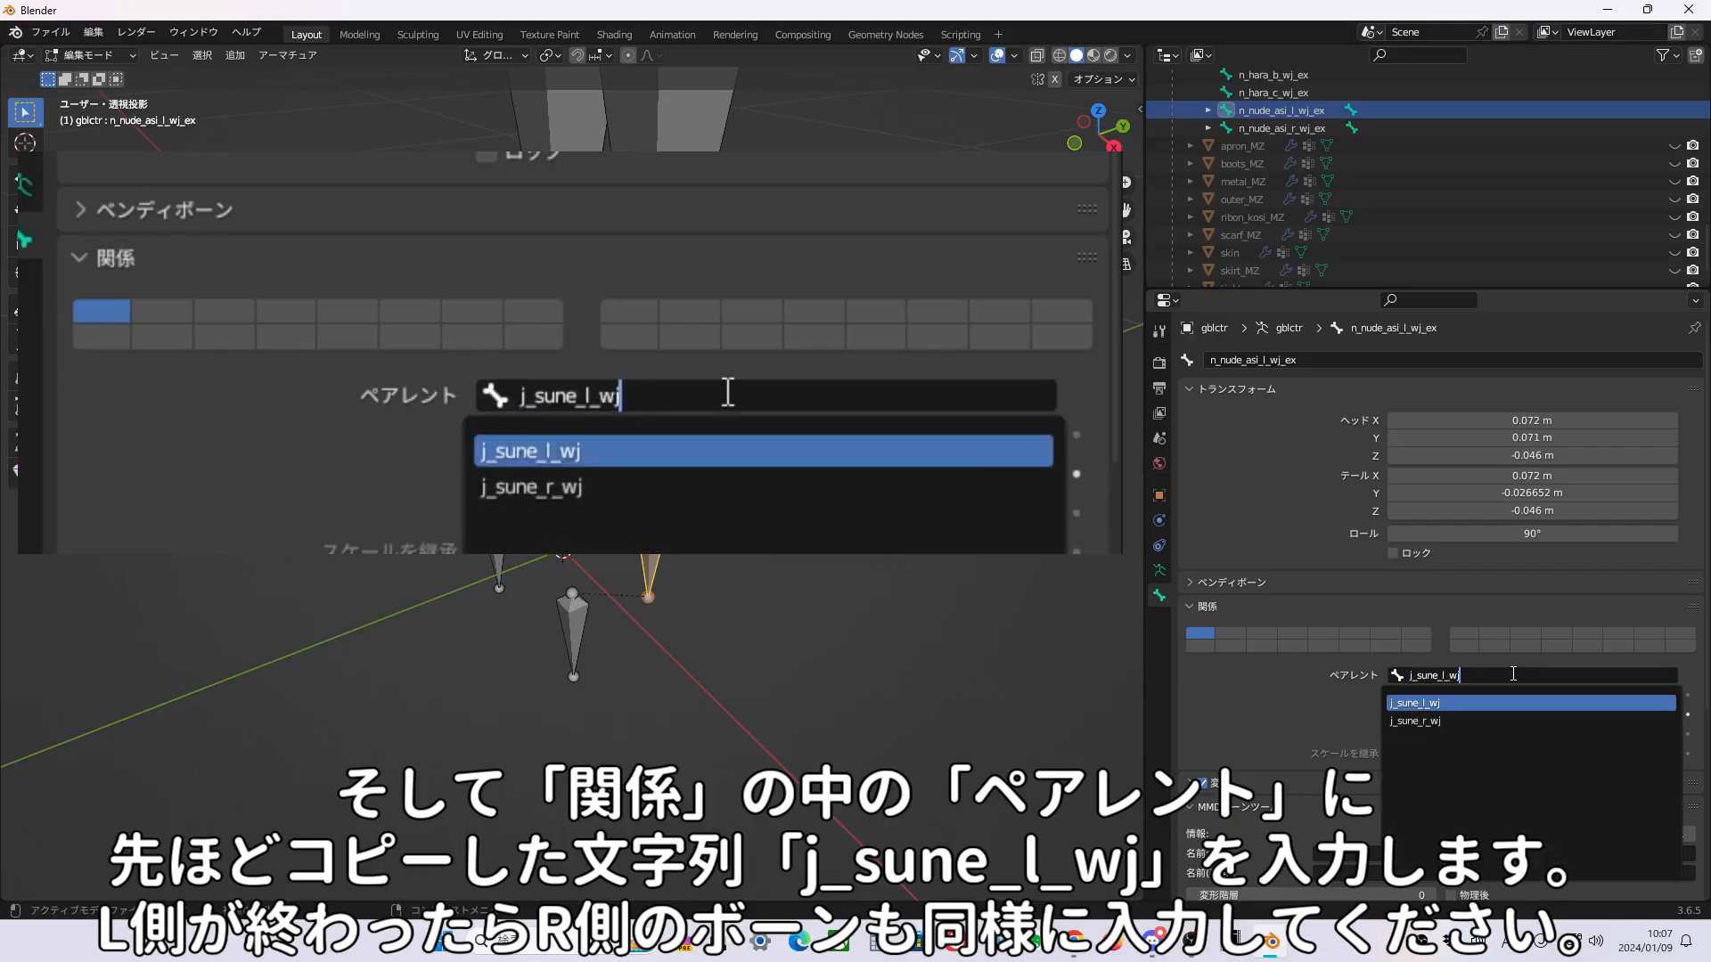
pyautogui.press('Return')
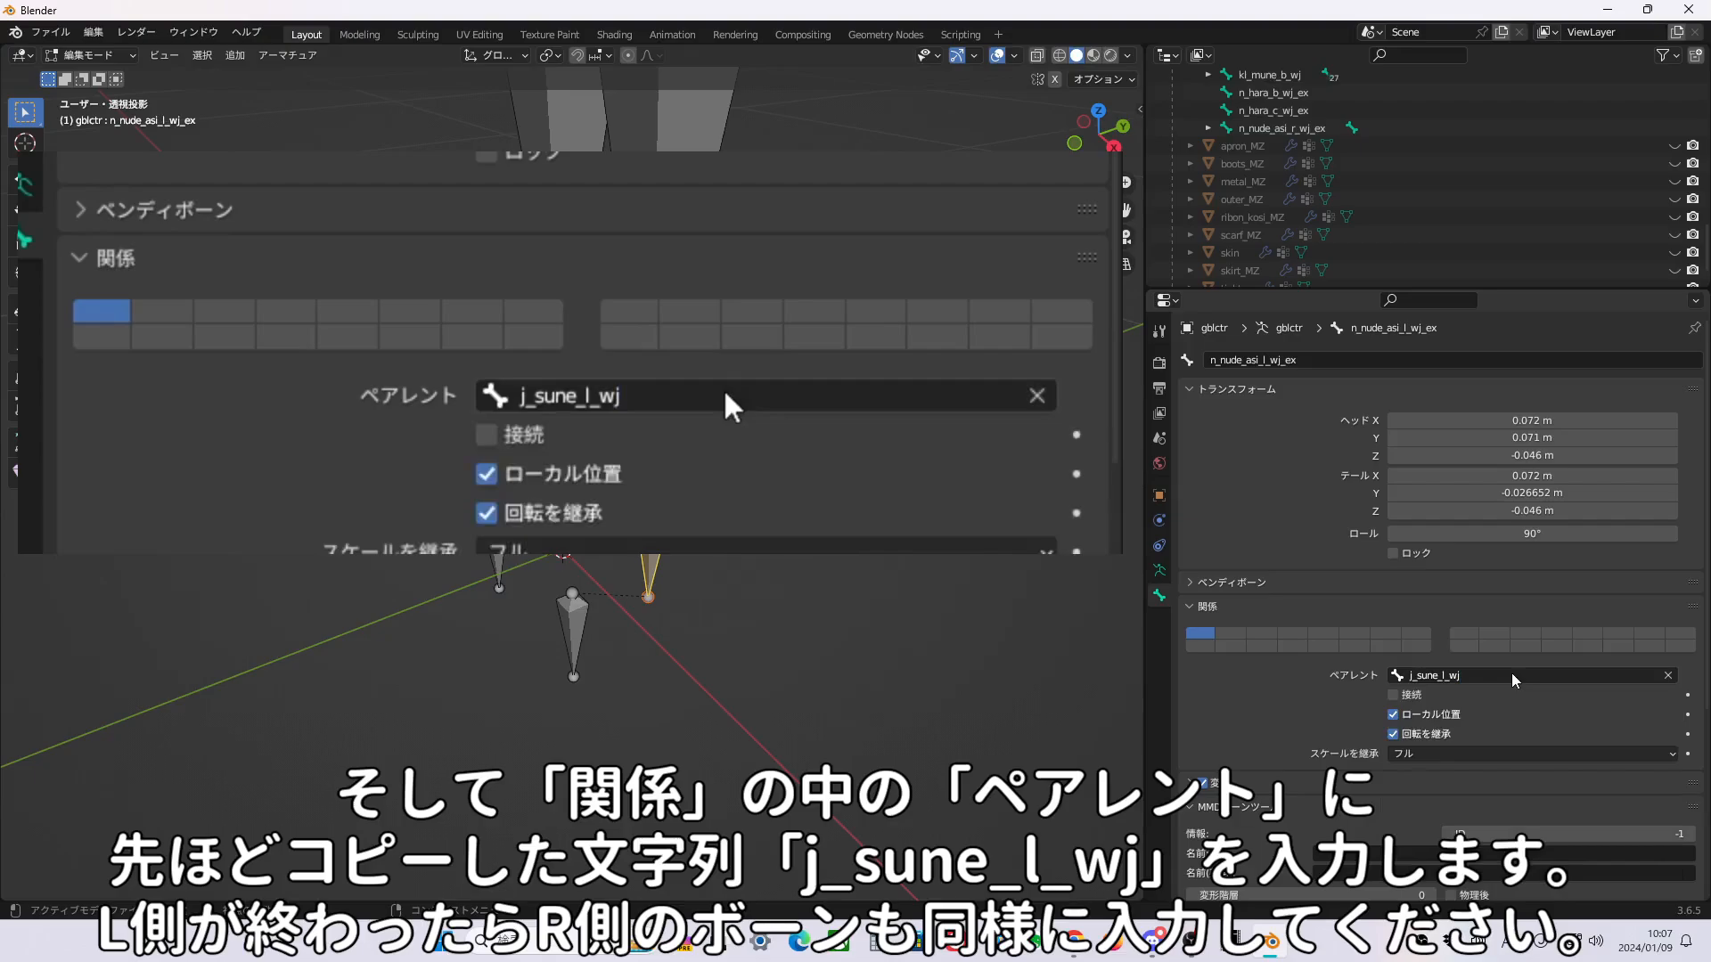
# Copy the bone name j_sune_r_wj from under j_momo_r_wj, leaving the name as it is.
pyautogui.scroll(8, 1344, 164)
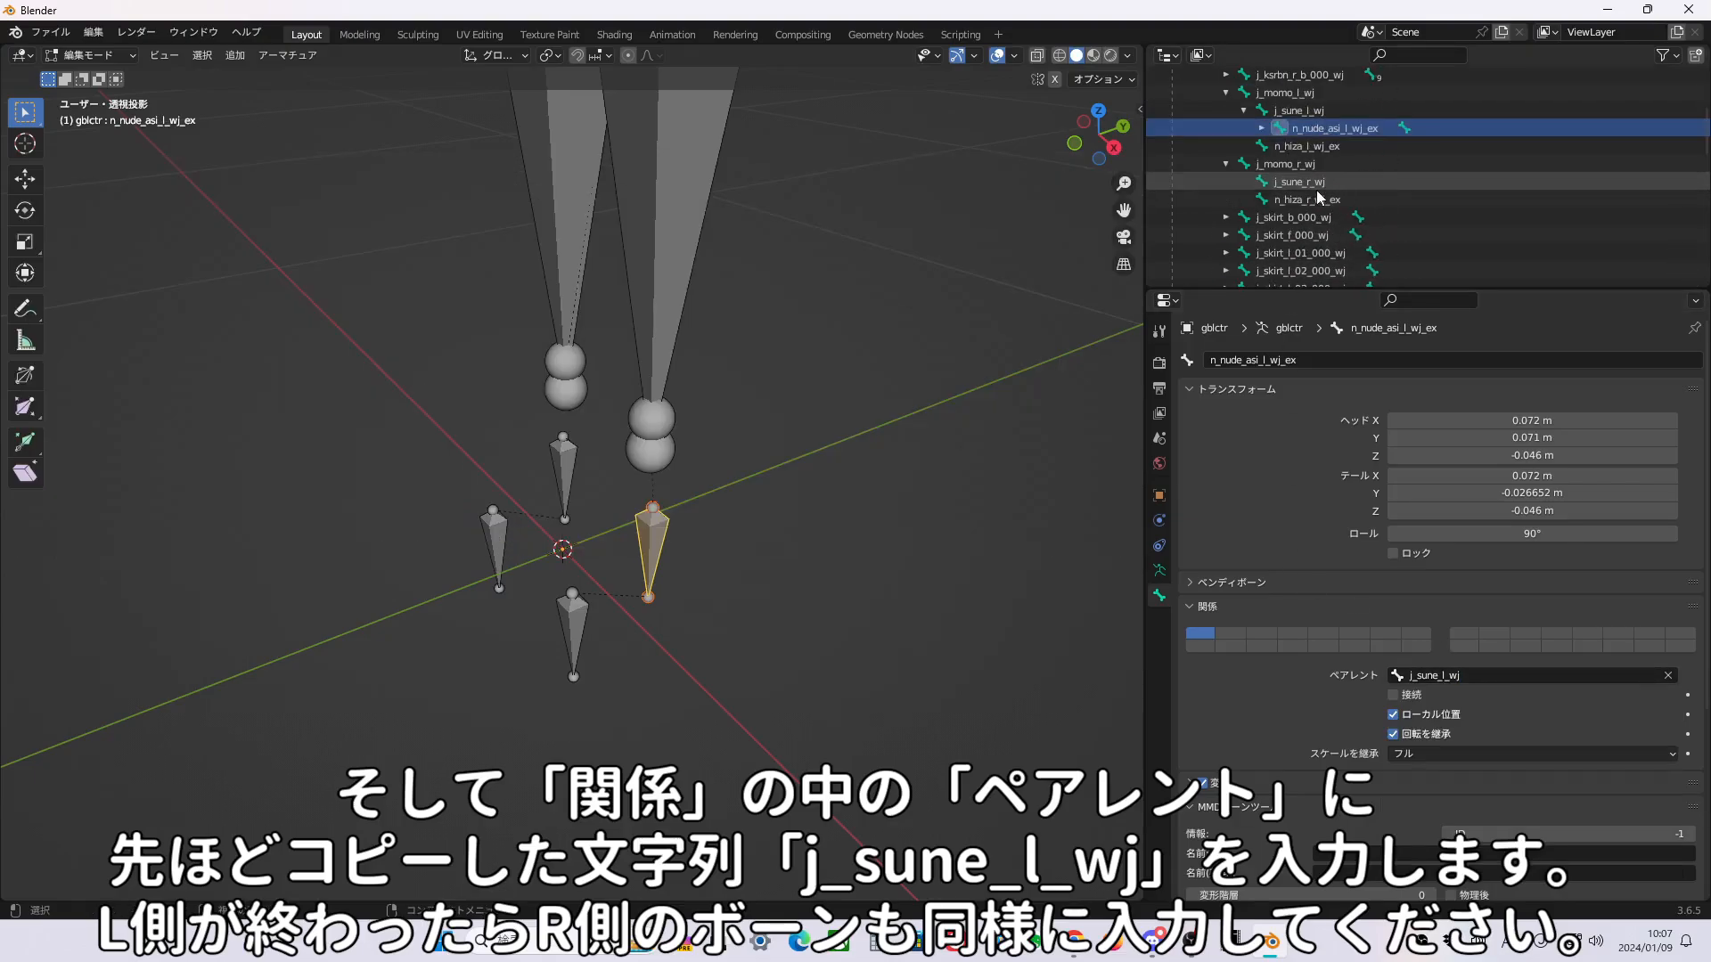
pyautogui.click(1316, 189)
pyautogui.doubleClick(1317, 190)
pyautogui.hotkey('ctrl', 'c')
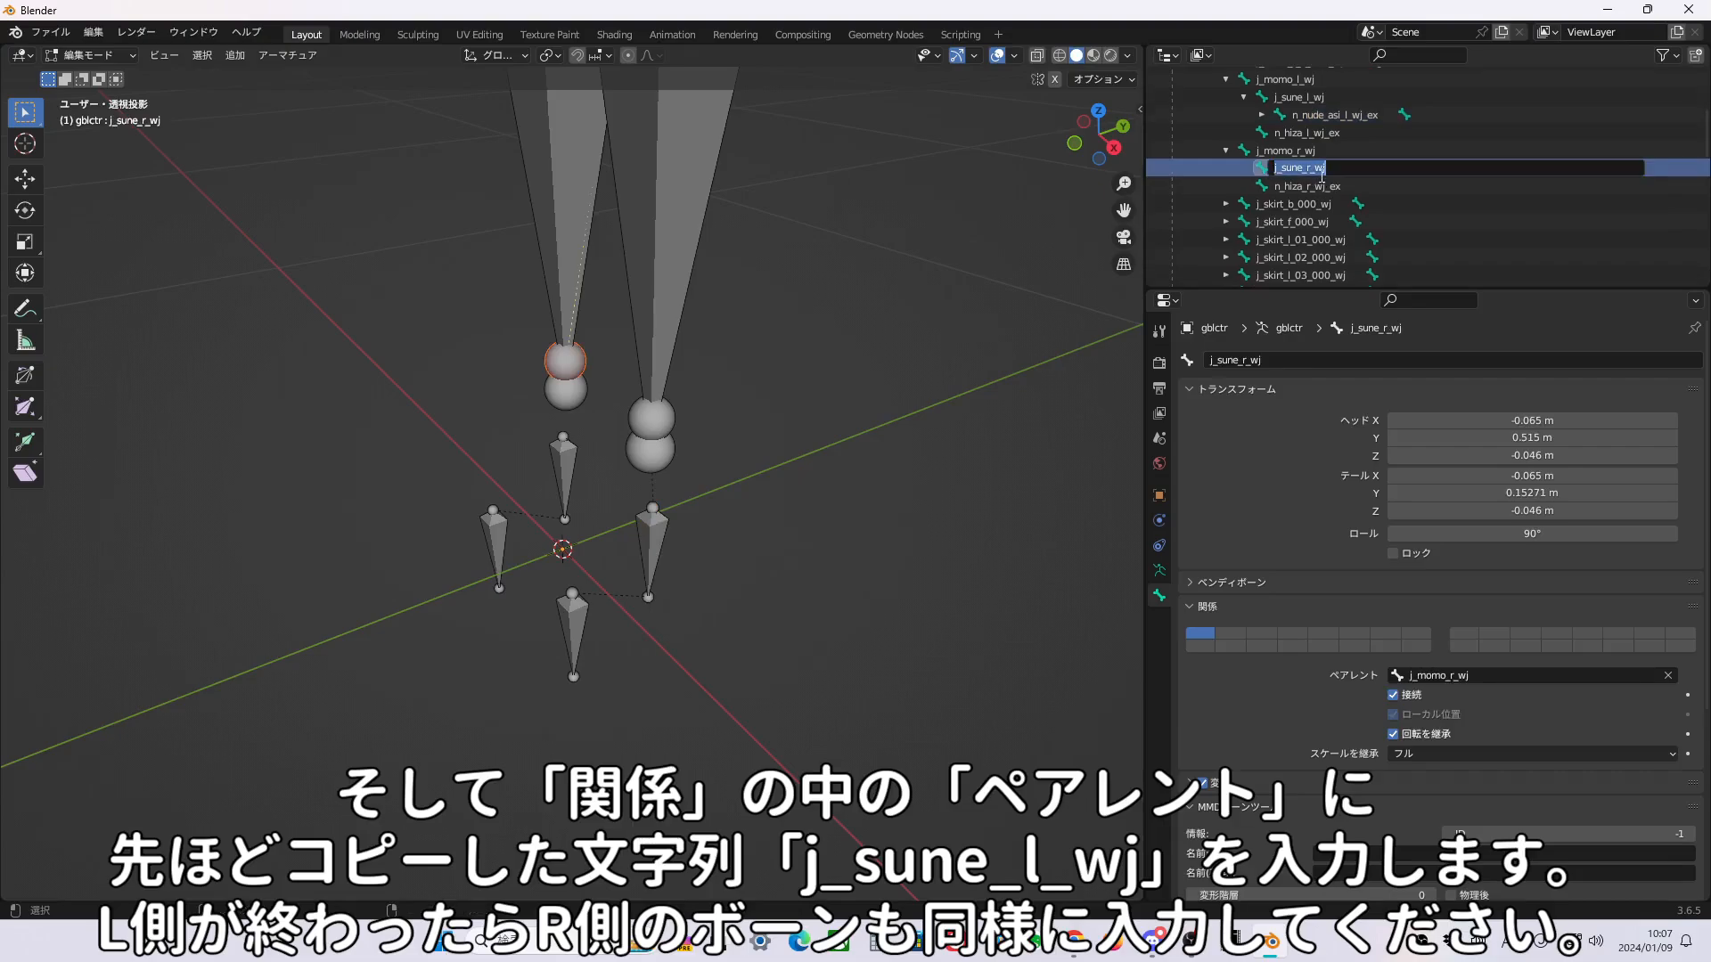
pyautogui.click(1322, 175)
pyautogui.press('Return')
# Set the parent of the n_nude_asi_r_wj_ex bone to j_sune_r_wj.
pyautogui.scroll(-10, 1314, 185)
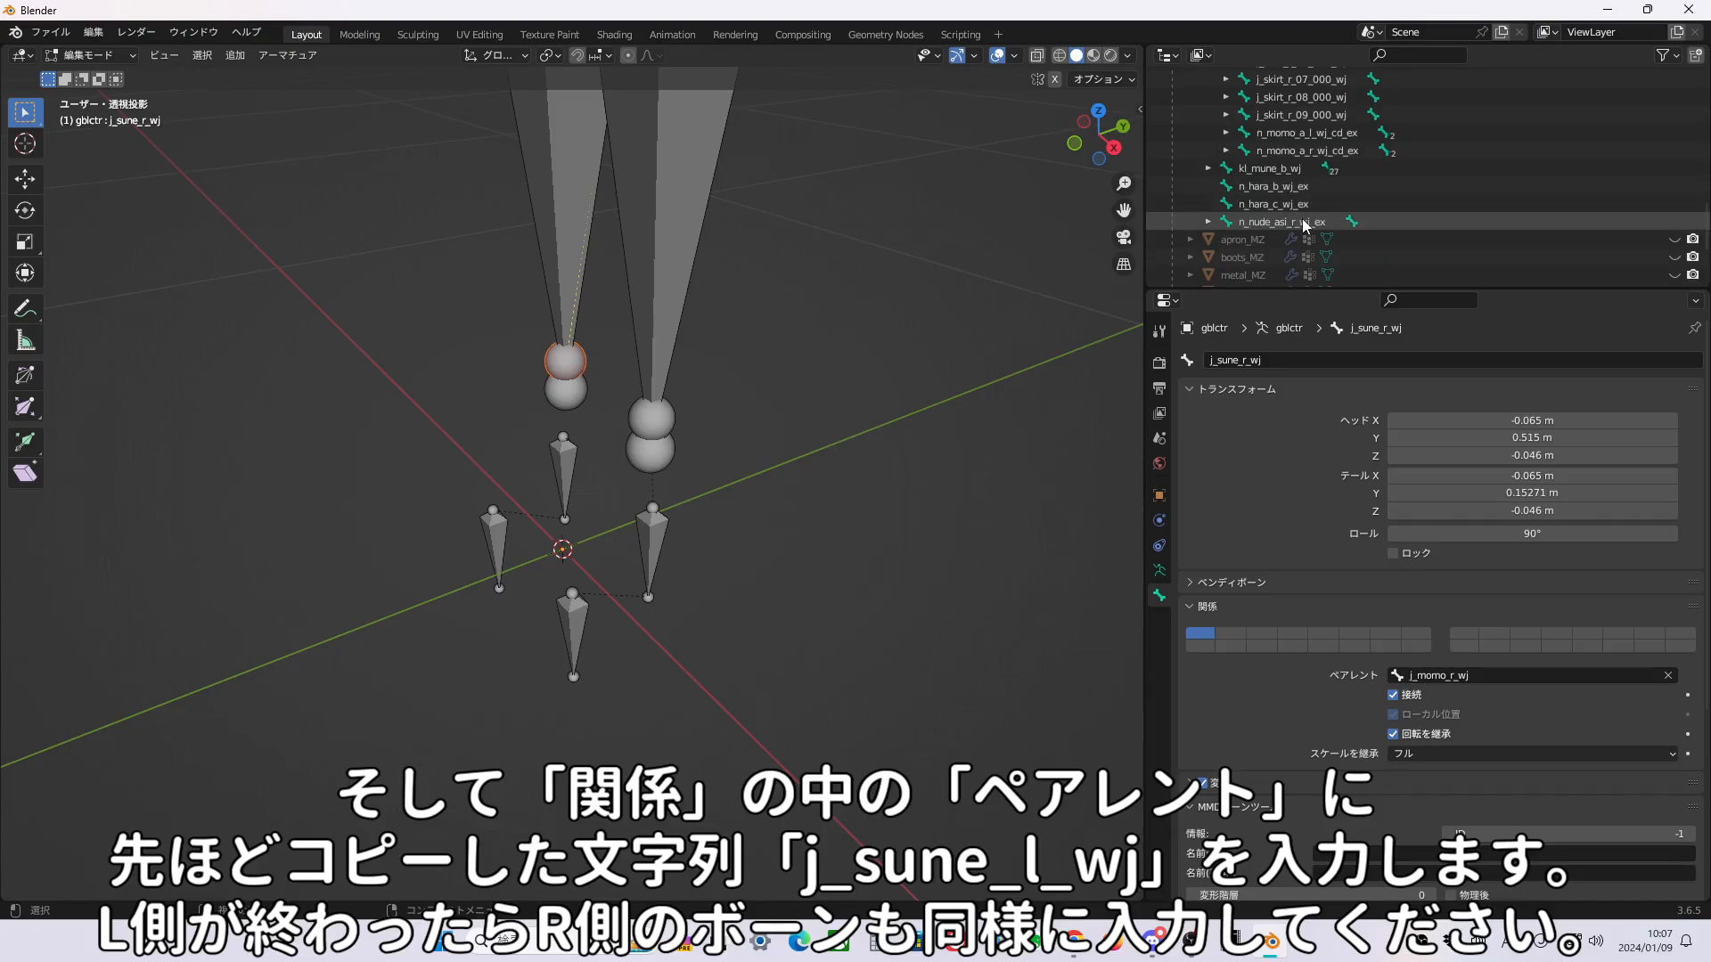
pyautogui.click(1302, 220)
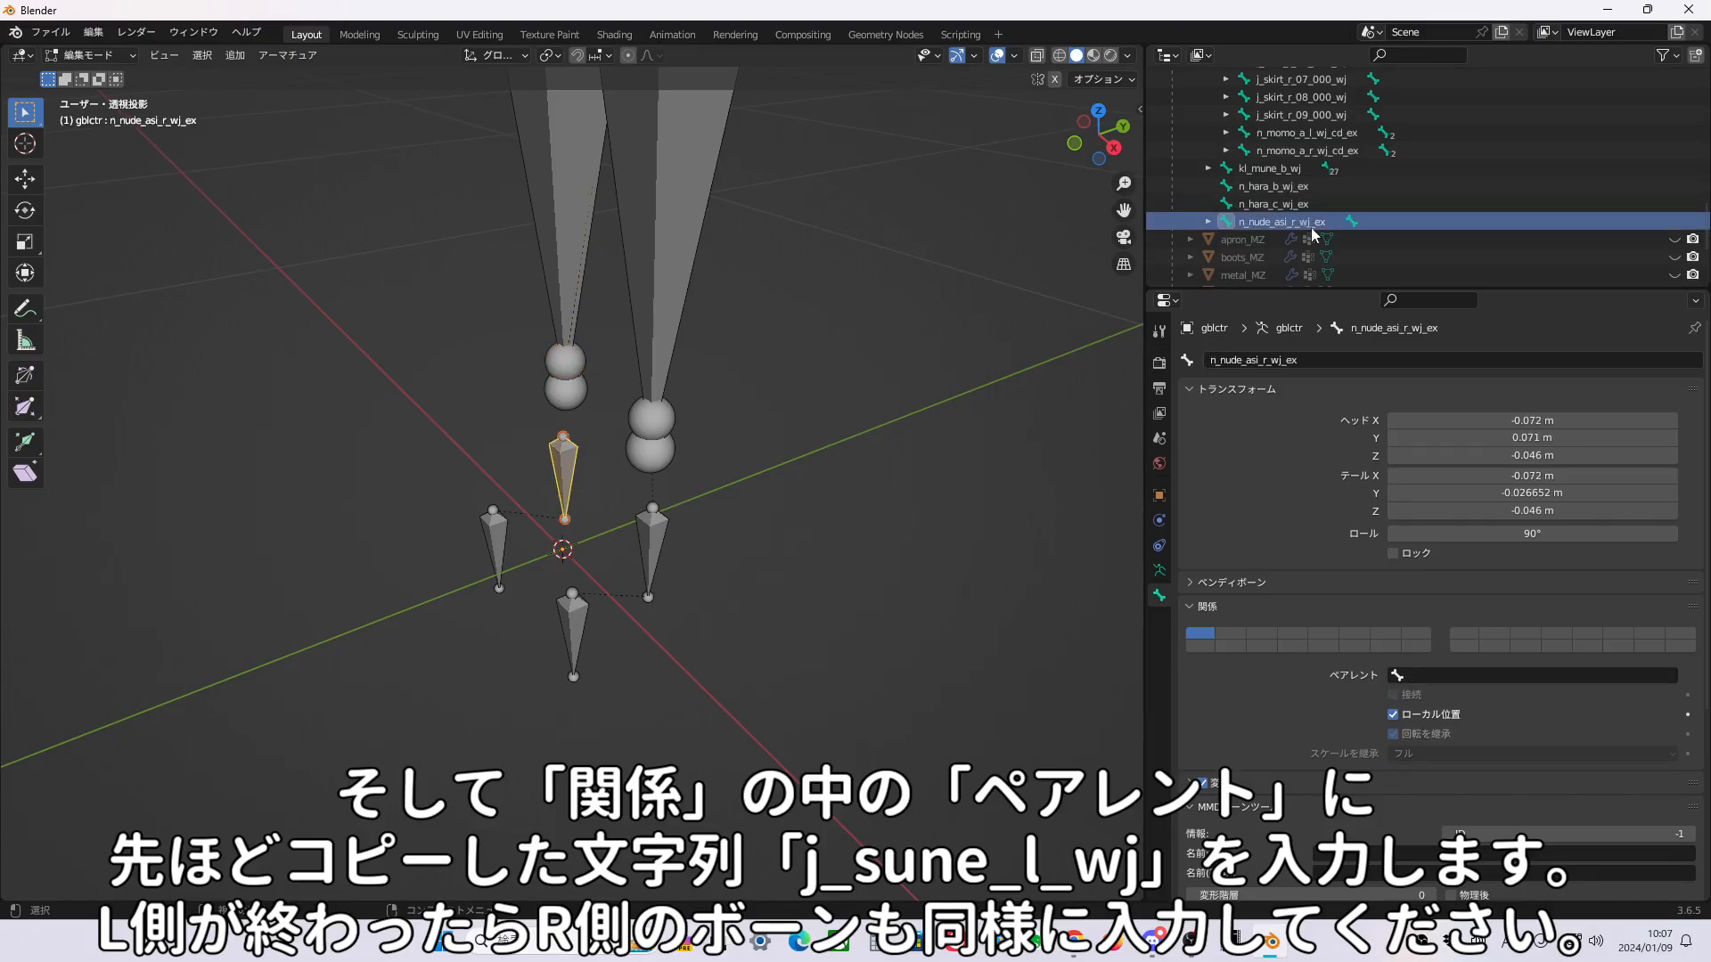
pyautogui.click(1432, 677)
pyautogui.hotkey('ctrl', 'v')
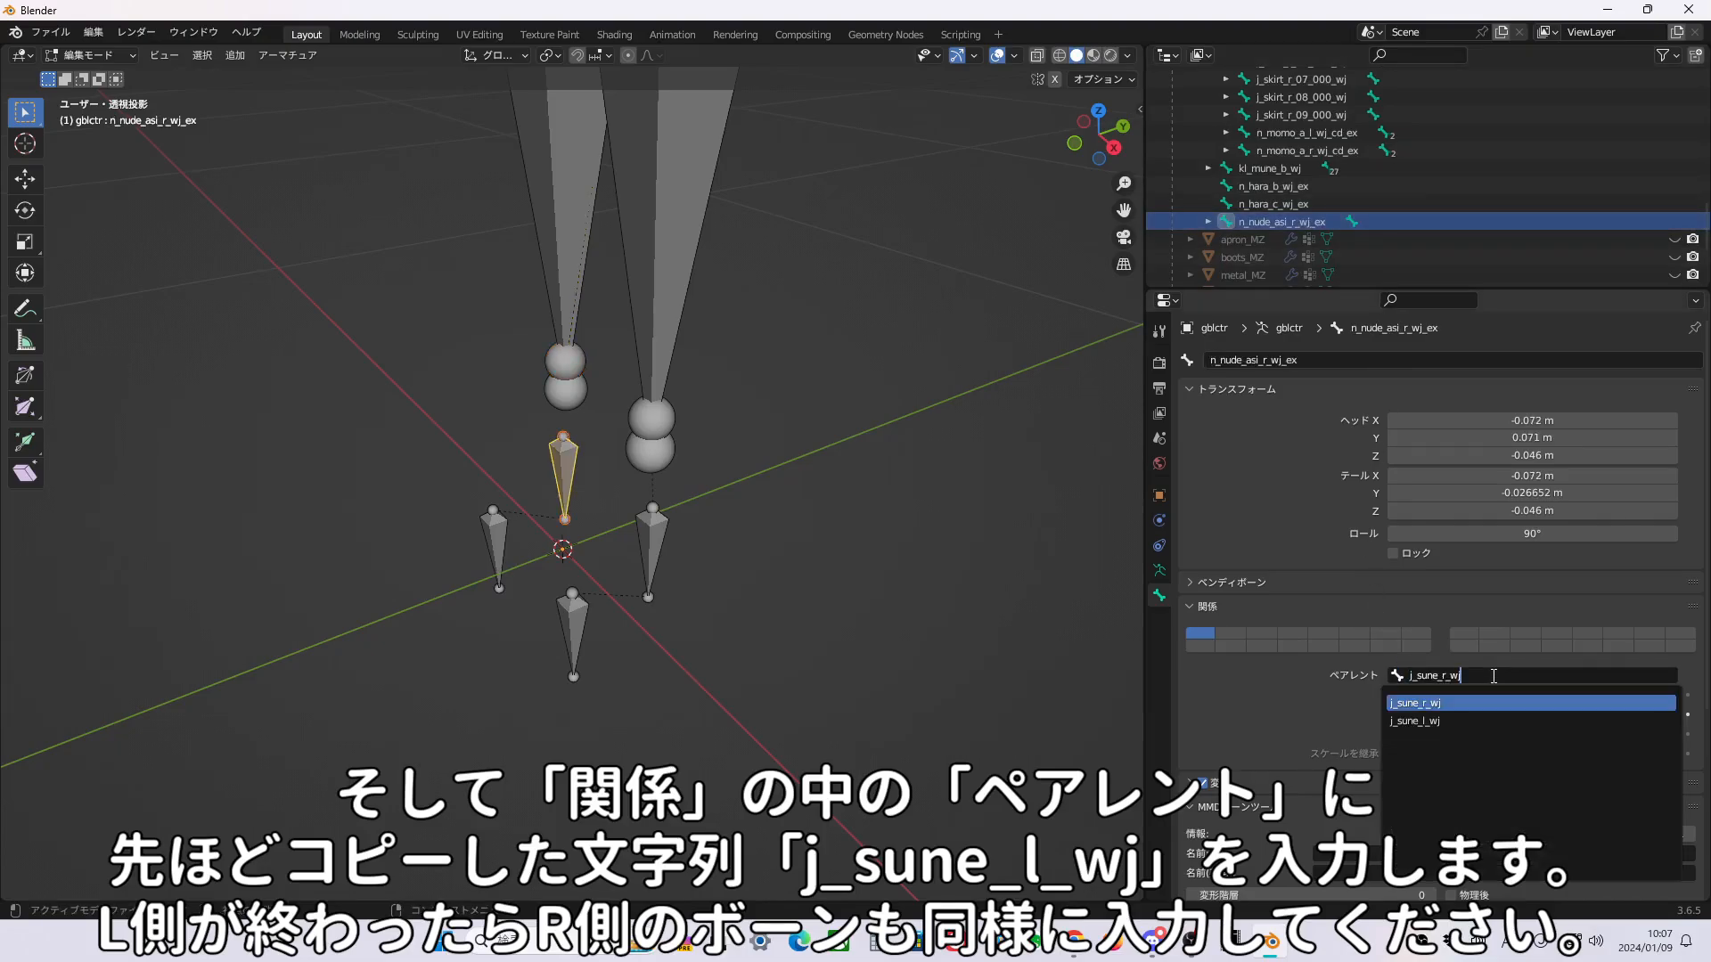
pyautogui.press('Return')
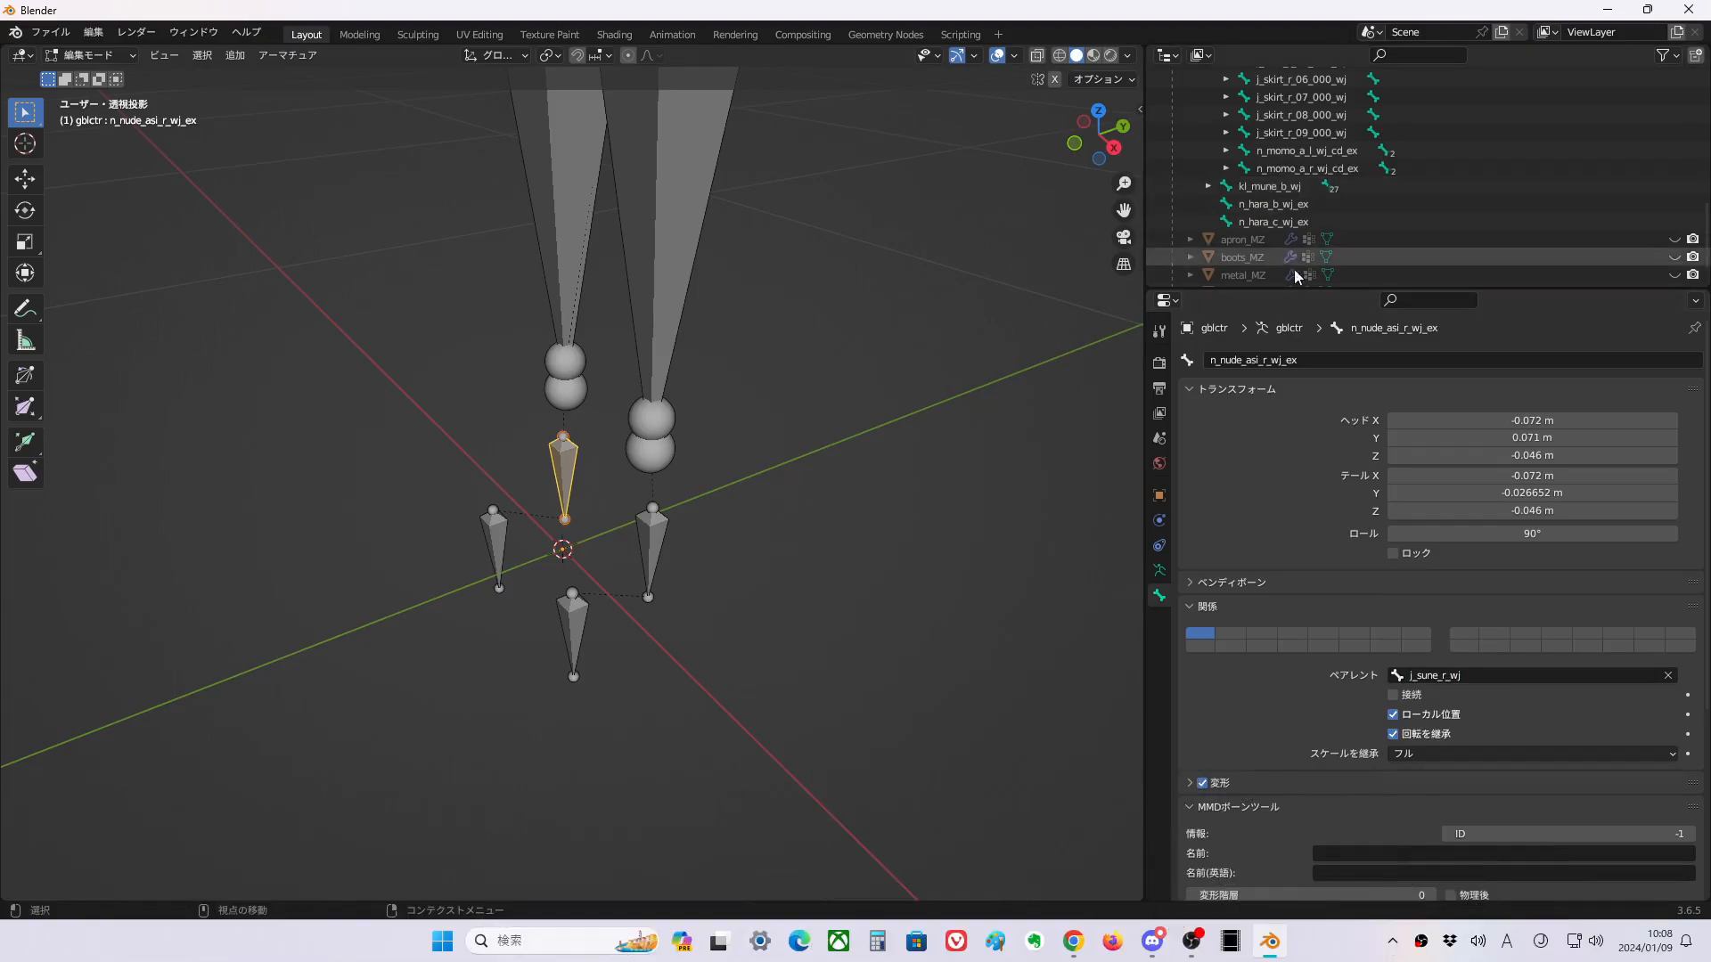
# Enlarge the bone list and check the n_nude_asi and n_nude_toe bones under j_sune_r_wj and j_sune_l_wj.
pyautogui.moveTo(1307, 291); pyautogui.dragTo(1376, 701)
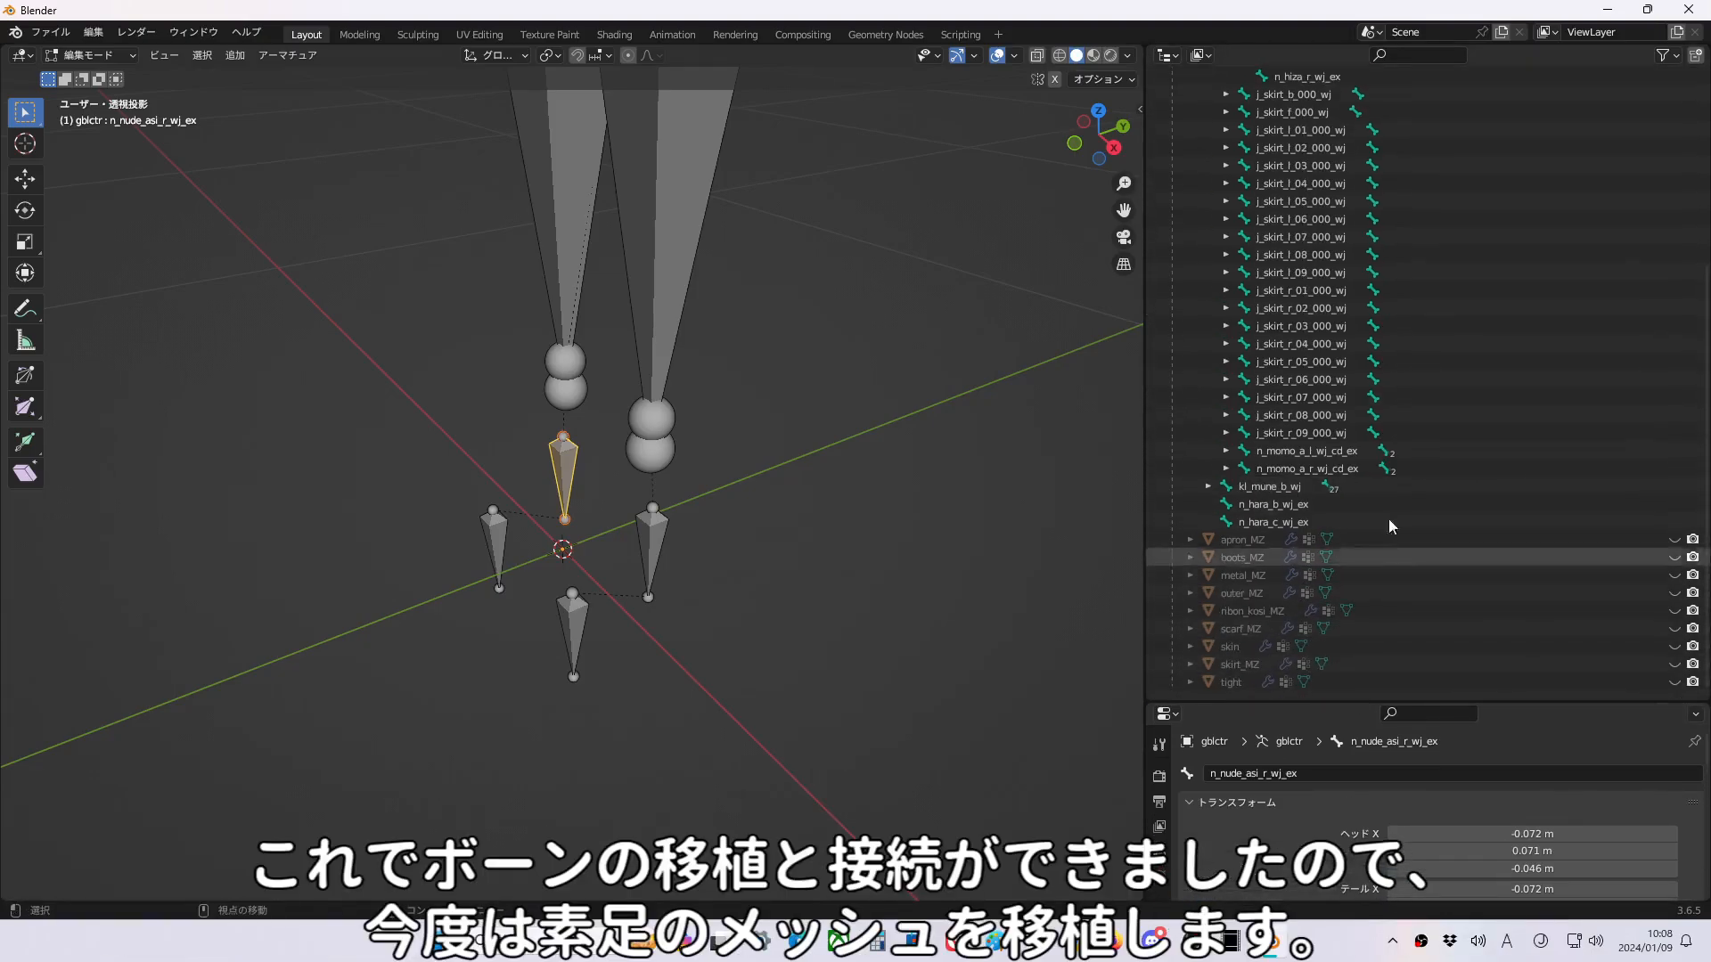
pyautogui.scroll(7, 1308, 296)
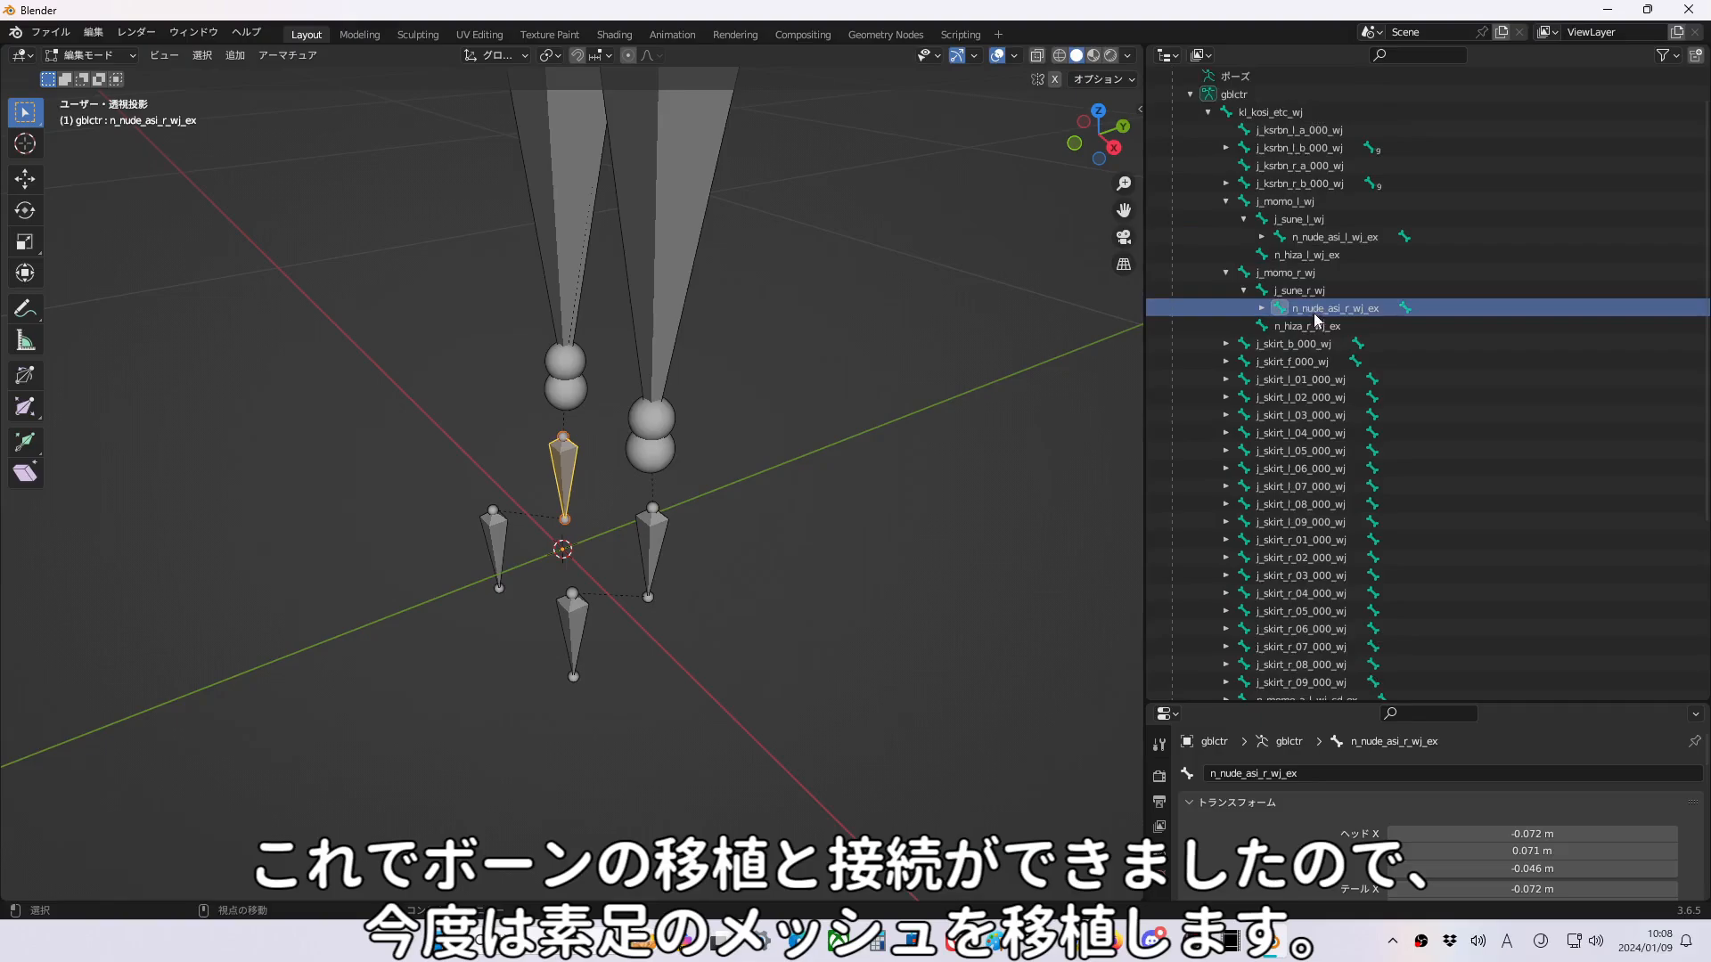
pyautogui.click(1308, 275)
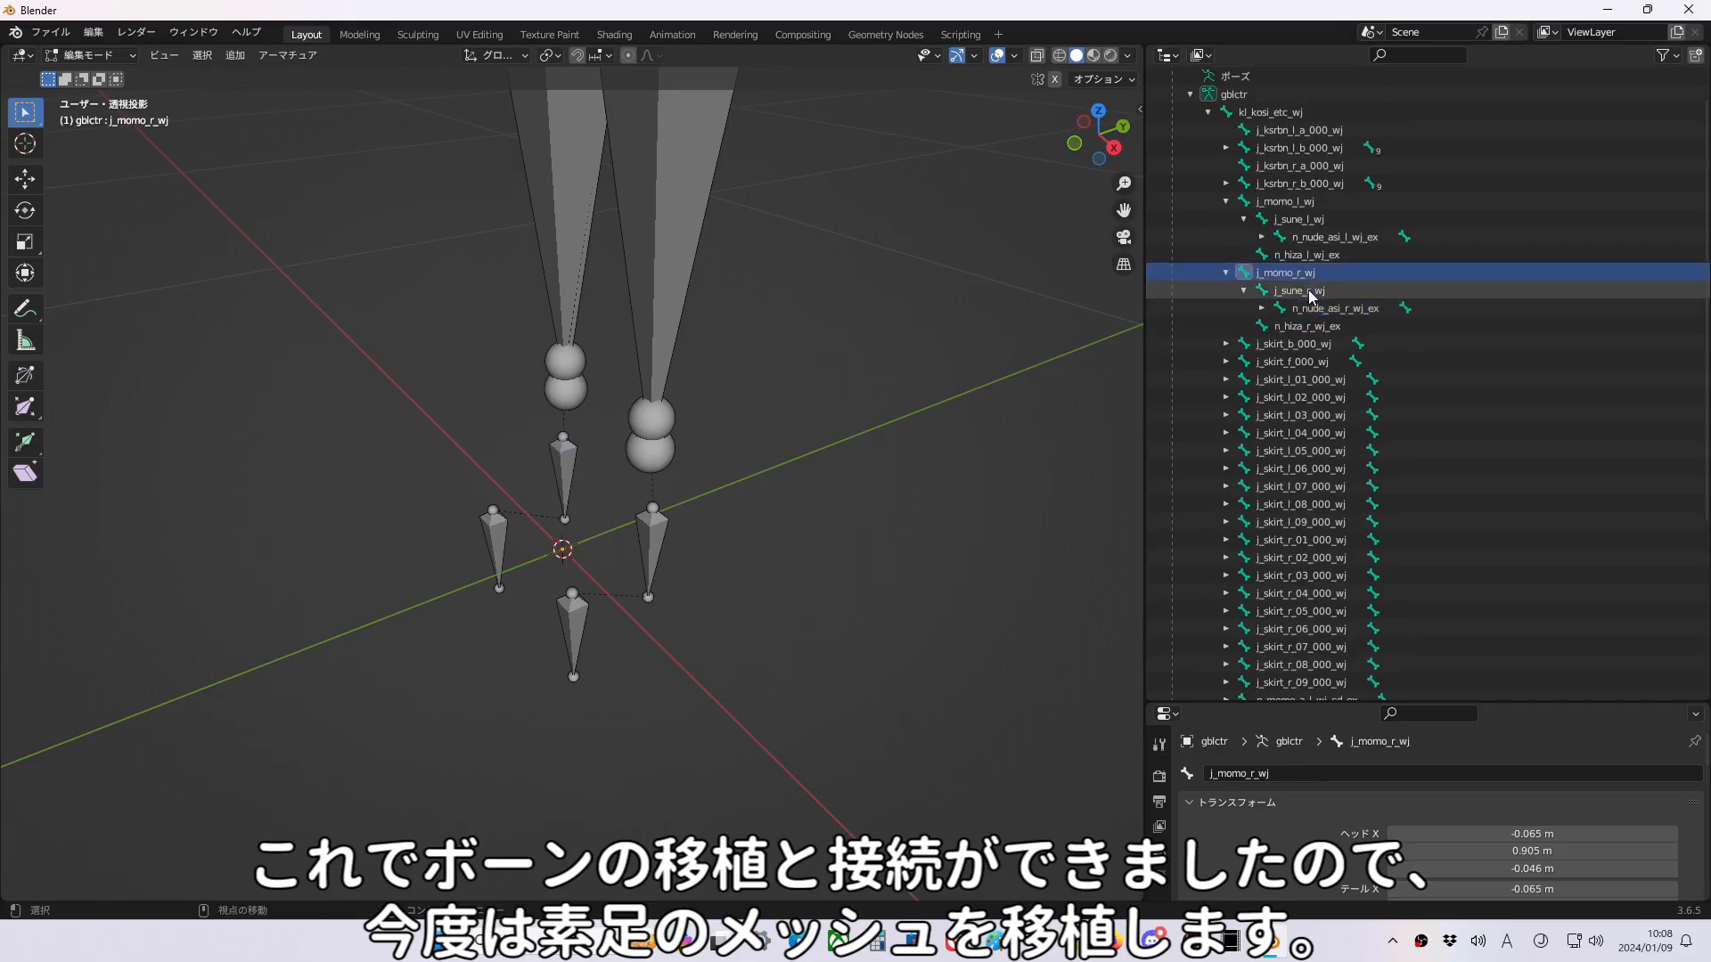
pyautogui.click(1308, 293)
pyautogui.click(1261, 309)
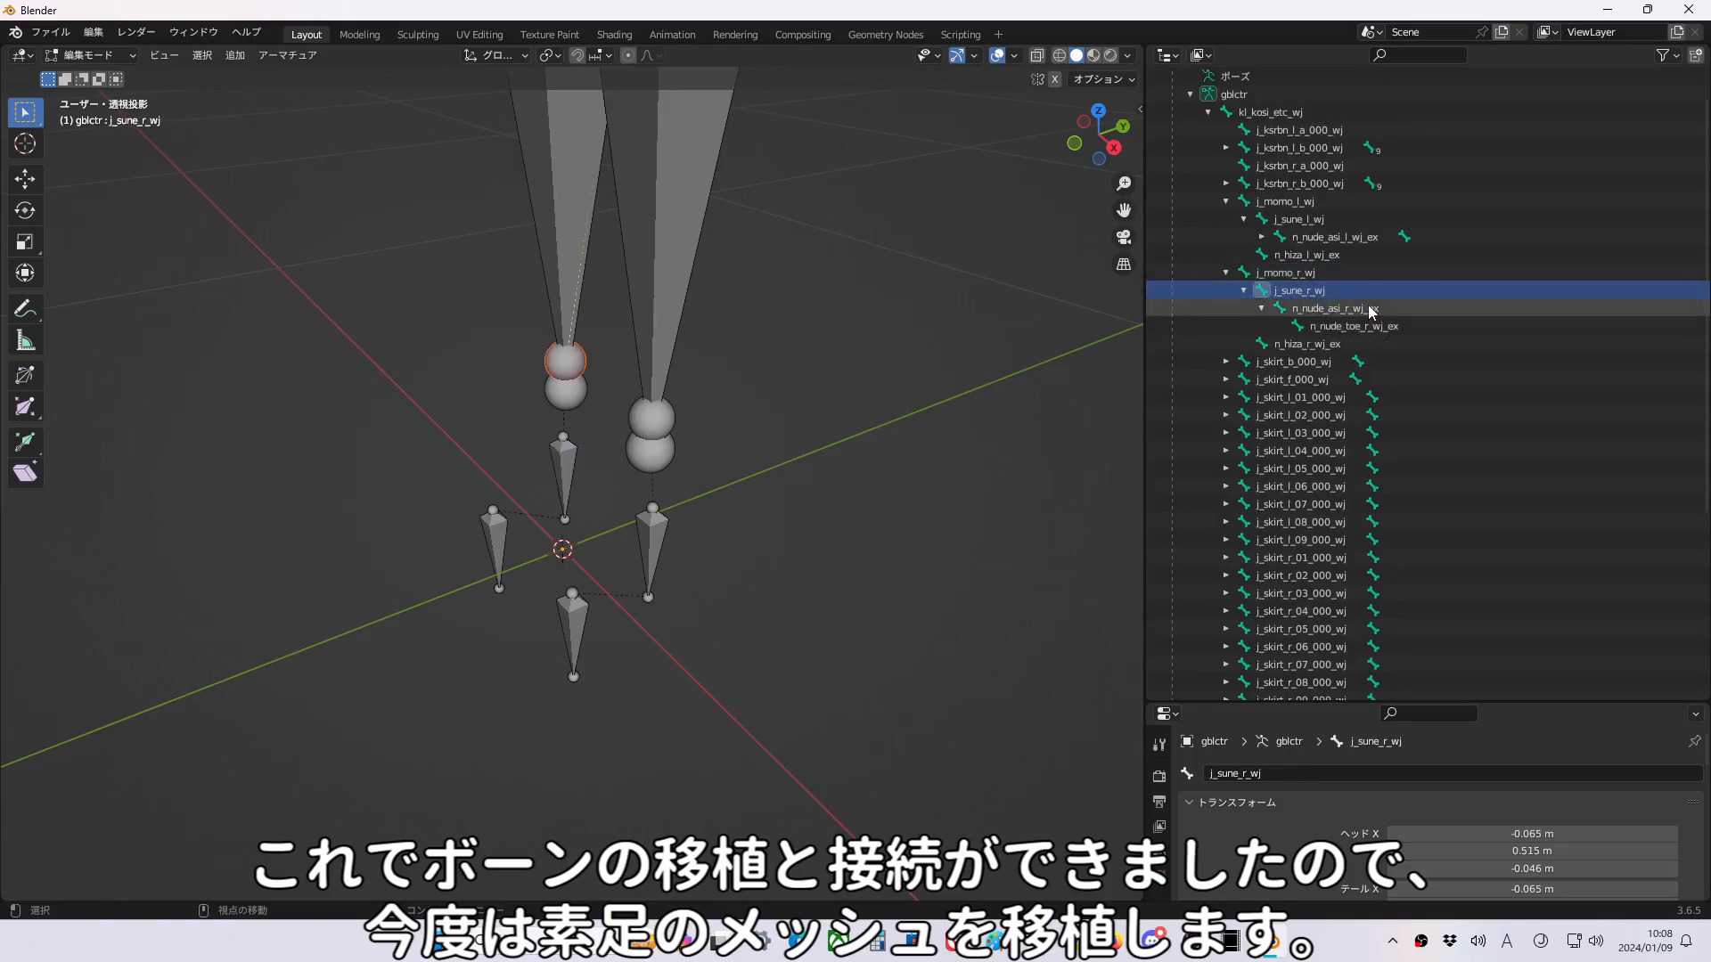
pyautogui.click(1262, 237)
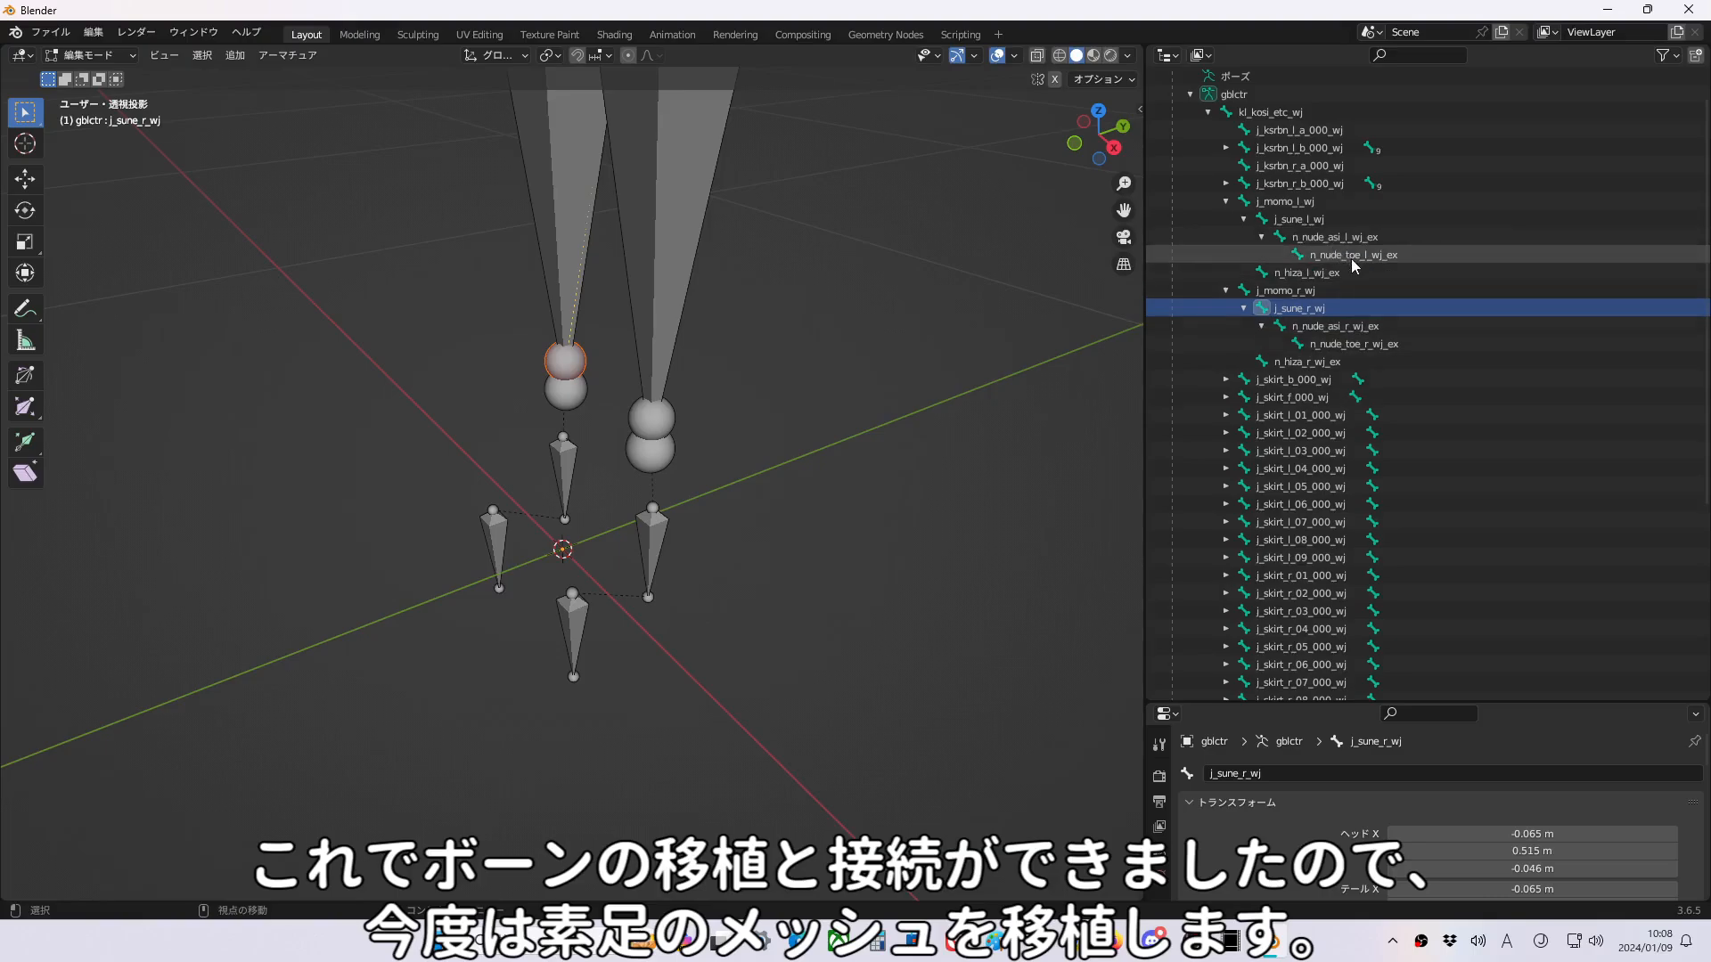
# Collapse the gblctr bone list and return the armature to Object Mode.
pyautogui.click(1190, 94)
pyautogui.press('Tab')
pyautogui.scroll(-5, 884, 254)
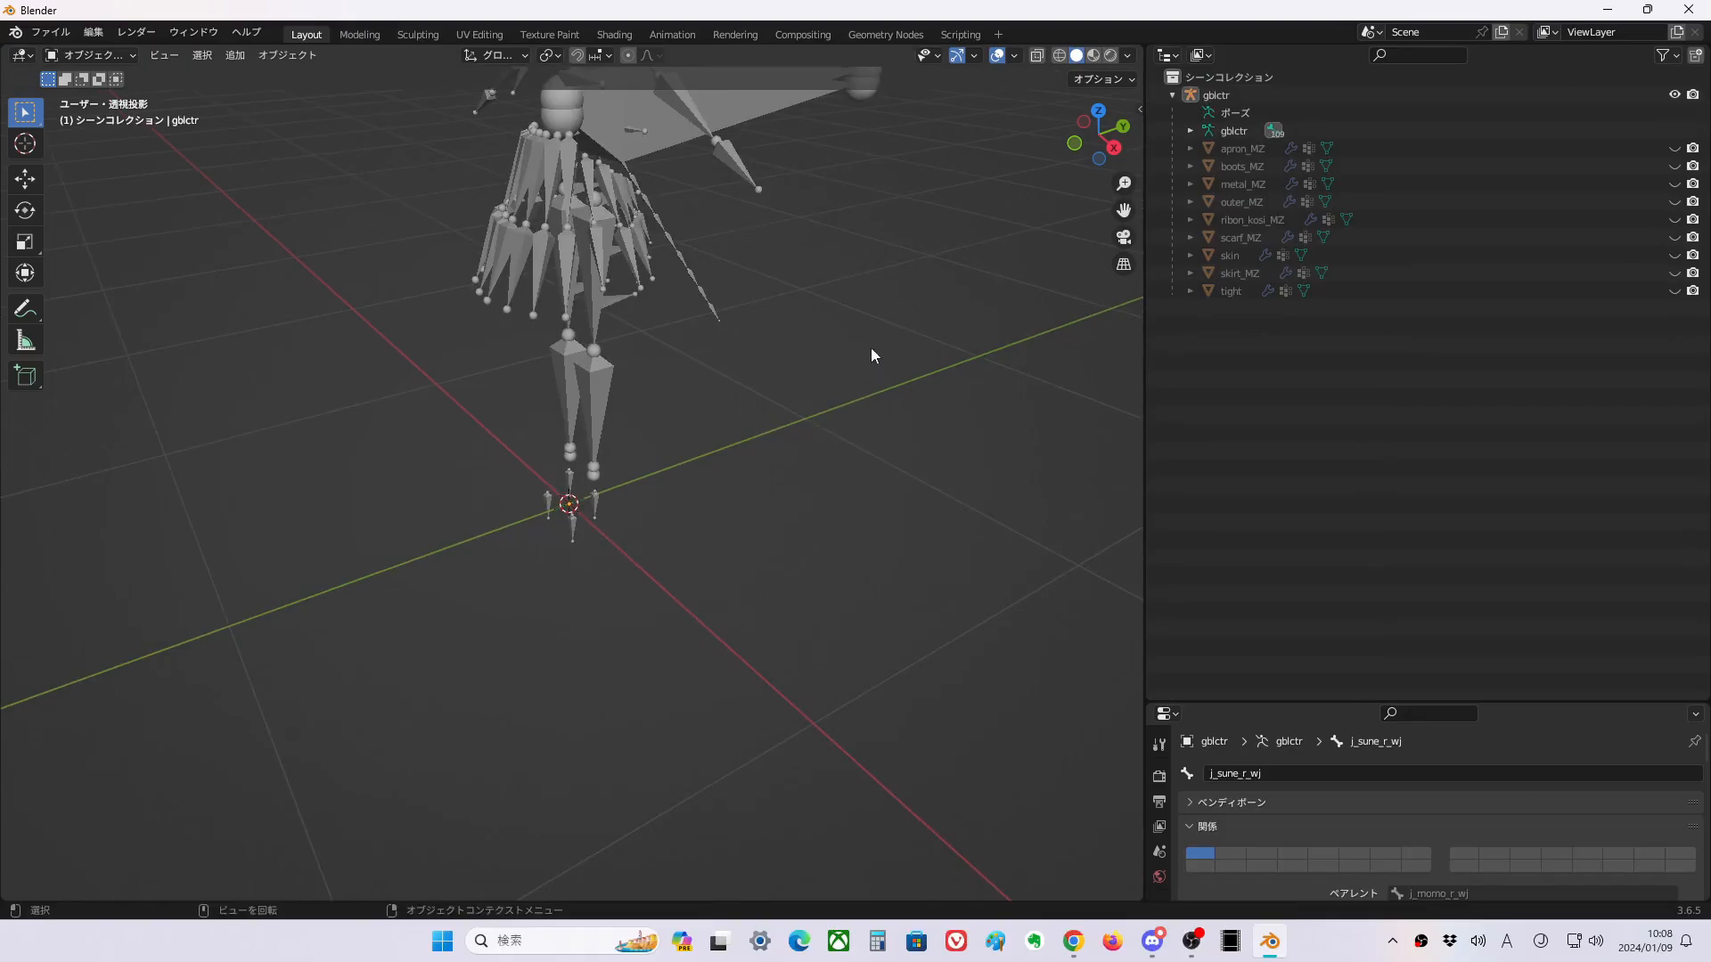
# Select everything visible and hide the gblctr armature.
pyautogui.keyDown('shift'); pyautogui.moveTo(869, 347); pyautogui.dragTo(857, 537, button='middle'); pyautogui.keyUp('shift')
pyautogui.press('a')
pyautogui.press('h')
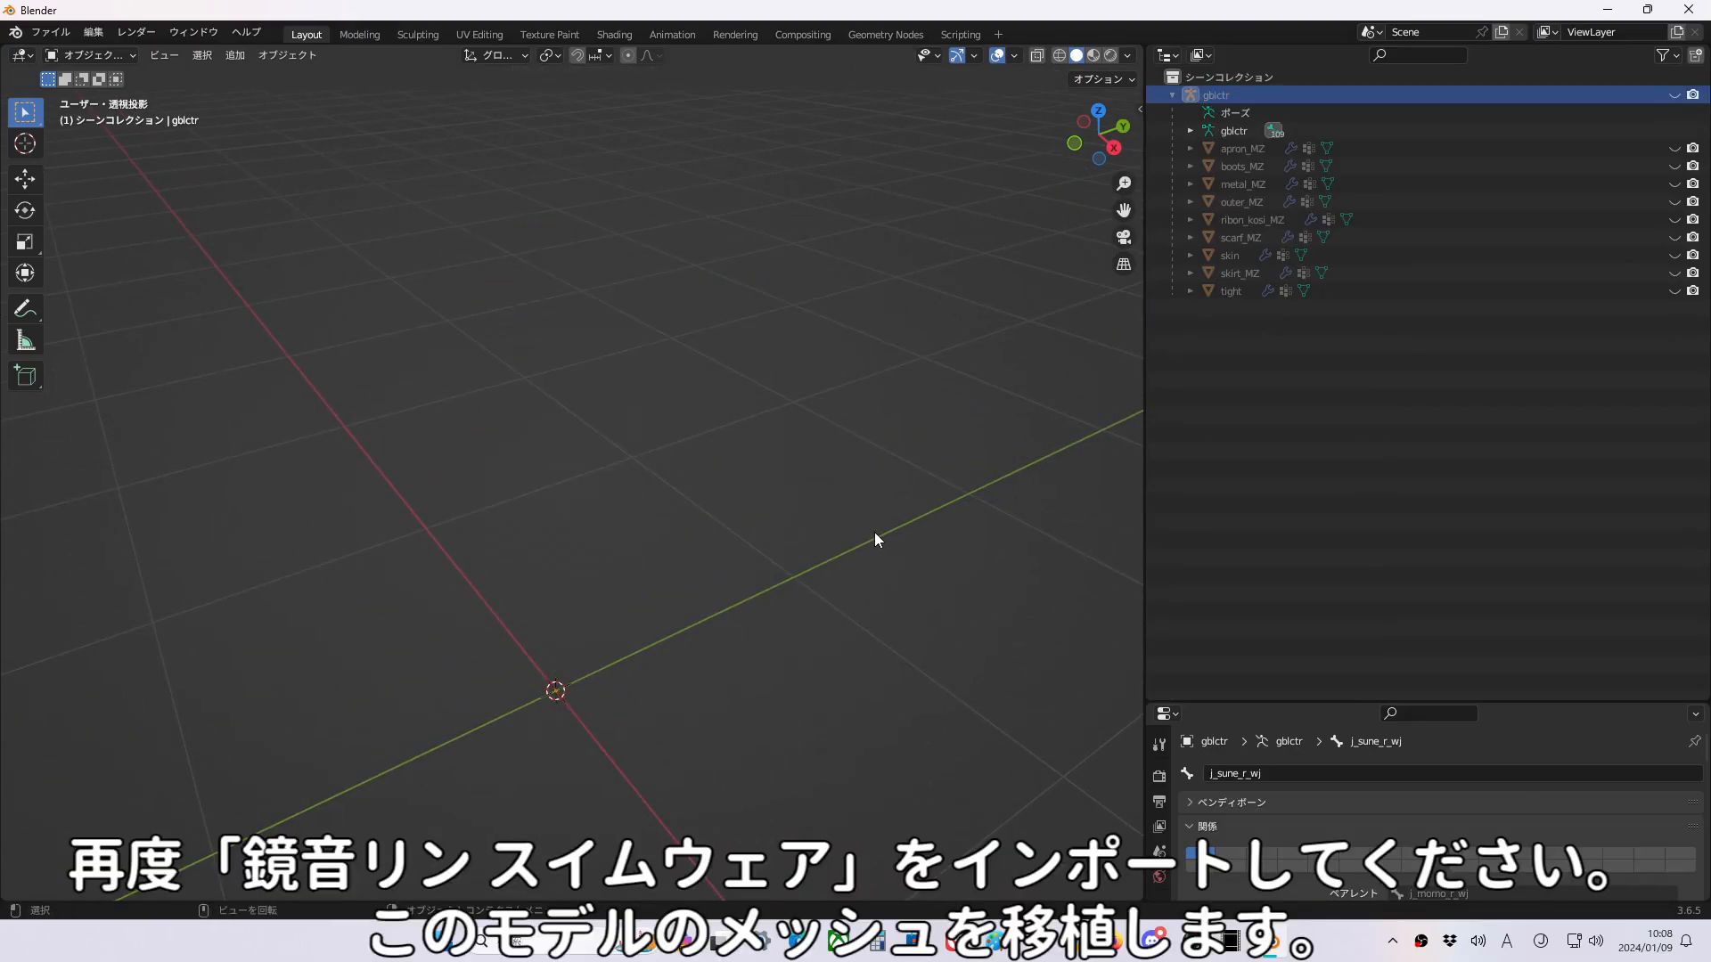
# Import the swimwear FBX model again and delete its rinitm002_joha_outer_02__divskn empty.
pyautogui.click(66, 35)
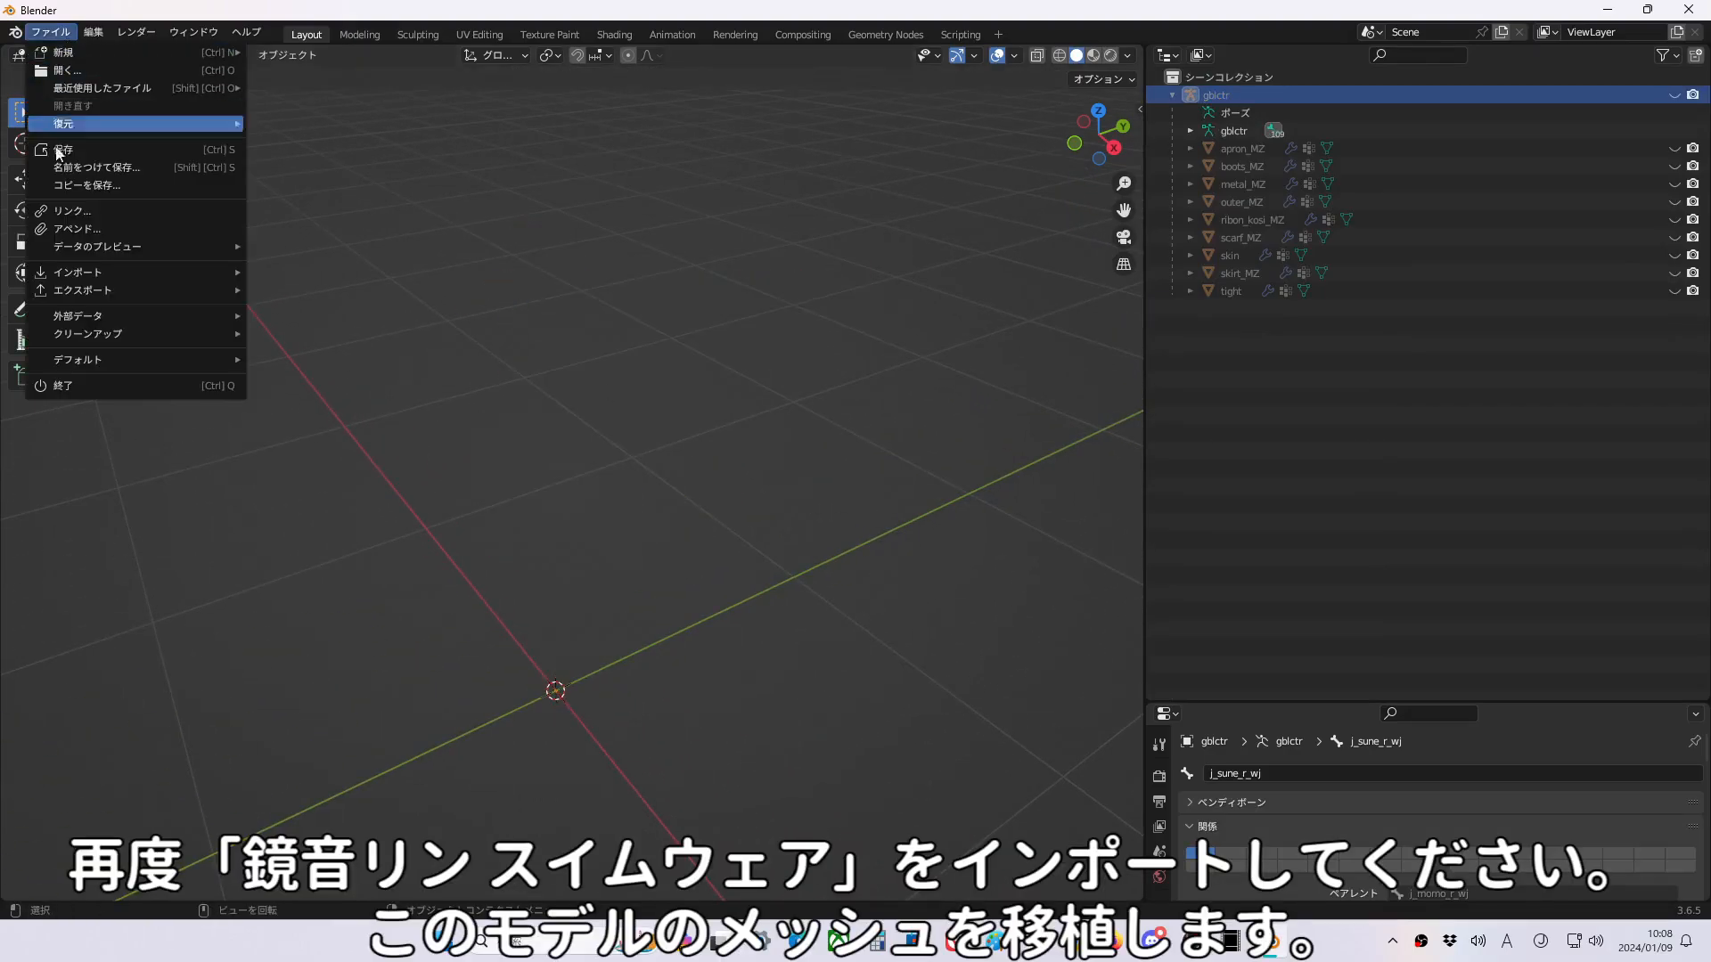
pyautogui.moveTo(80, 273)
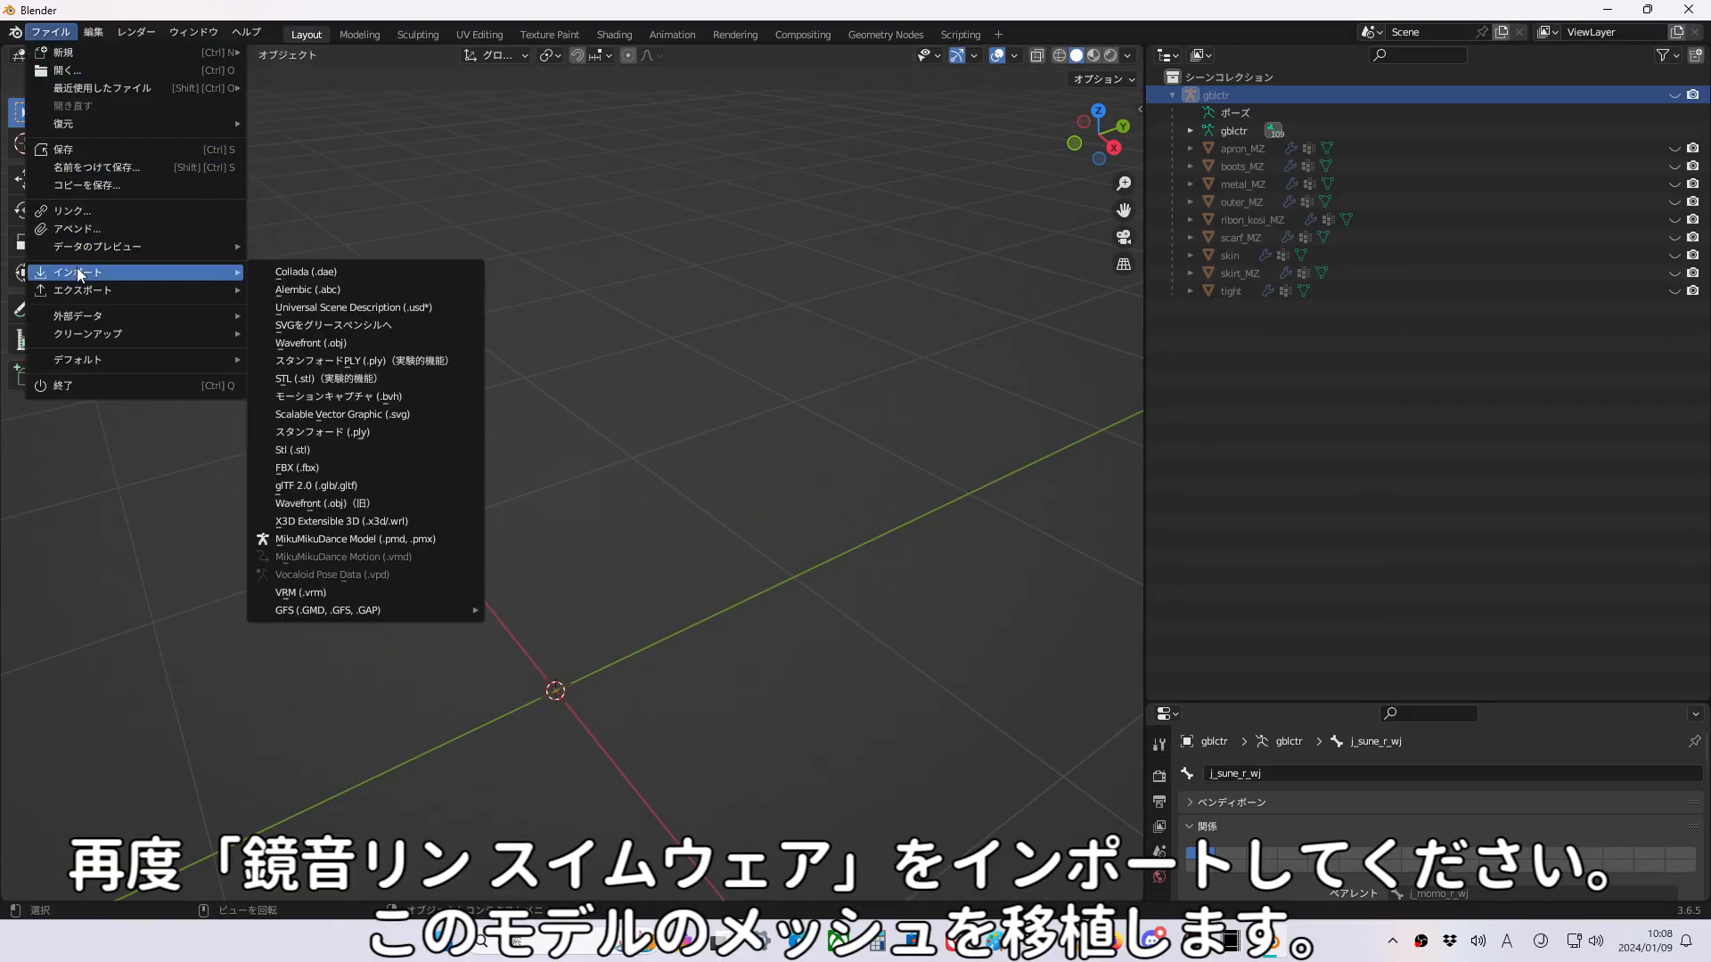
pyautogui.click(408, 466)
pyautogui.doubleClick(650, 194)
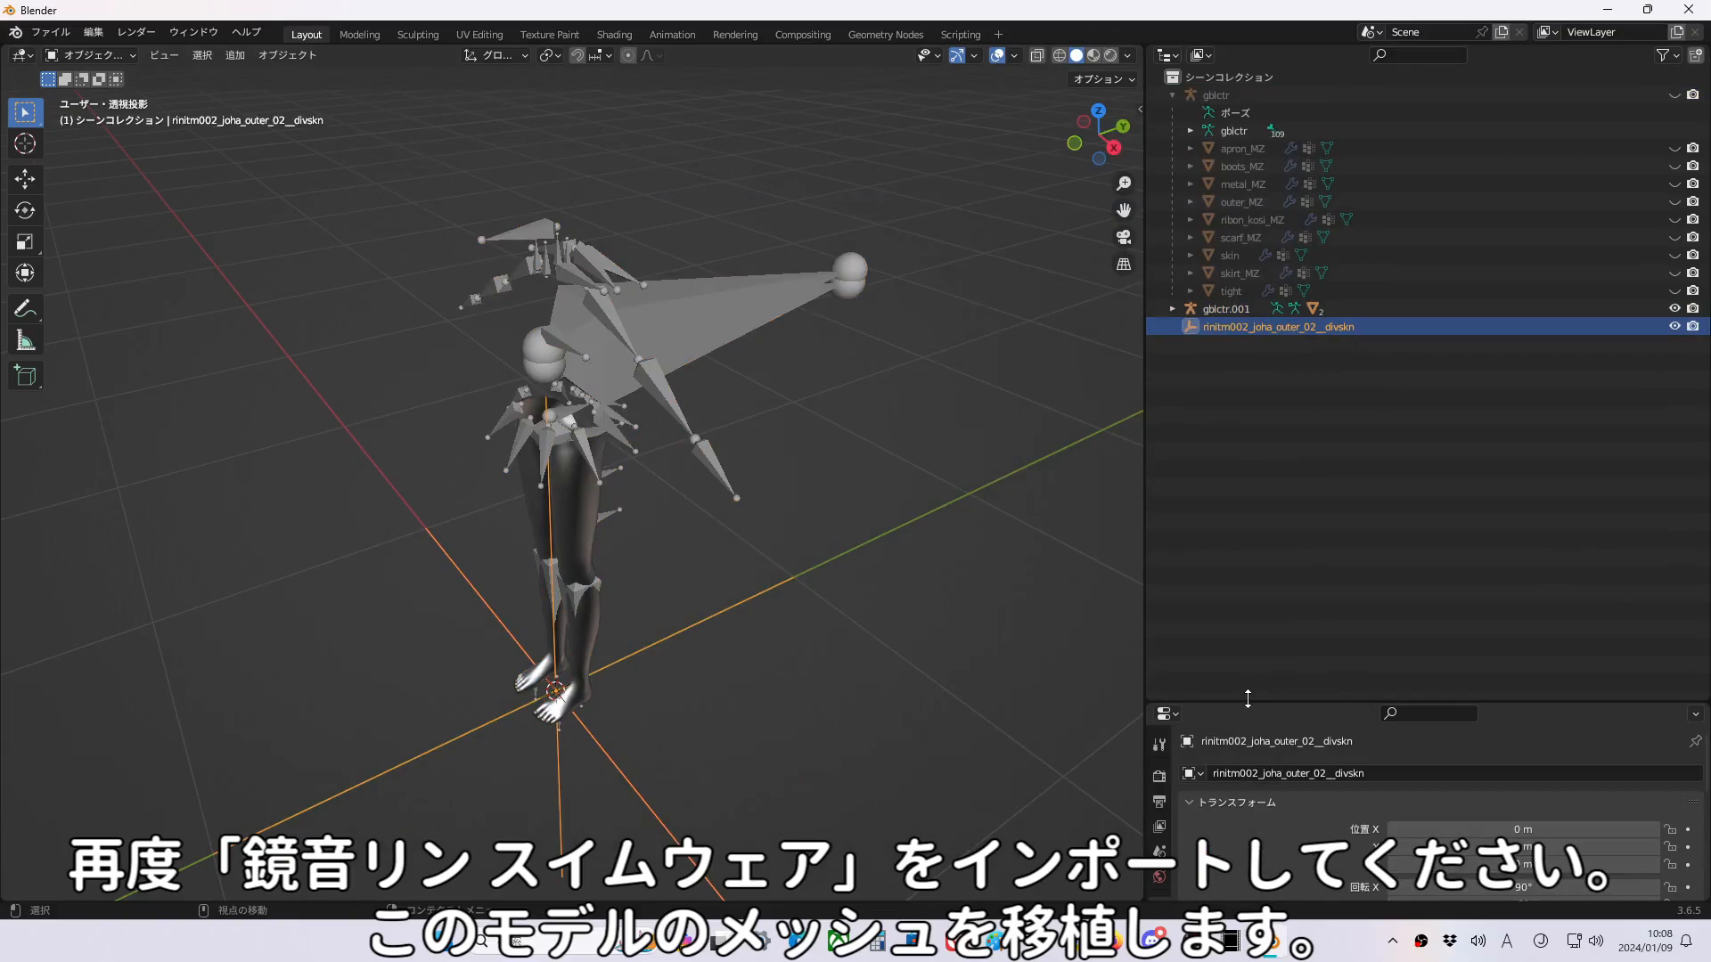
pyautogui.press('Delete')
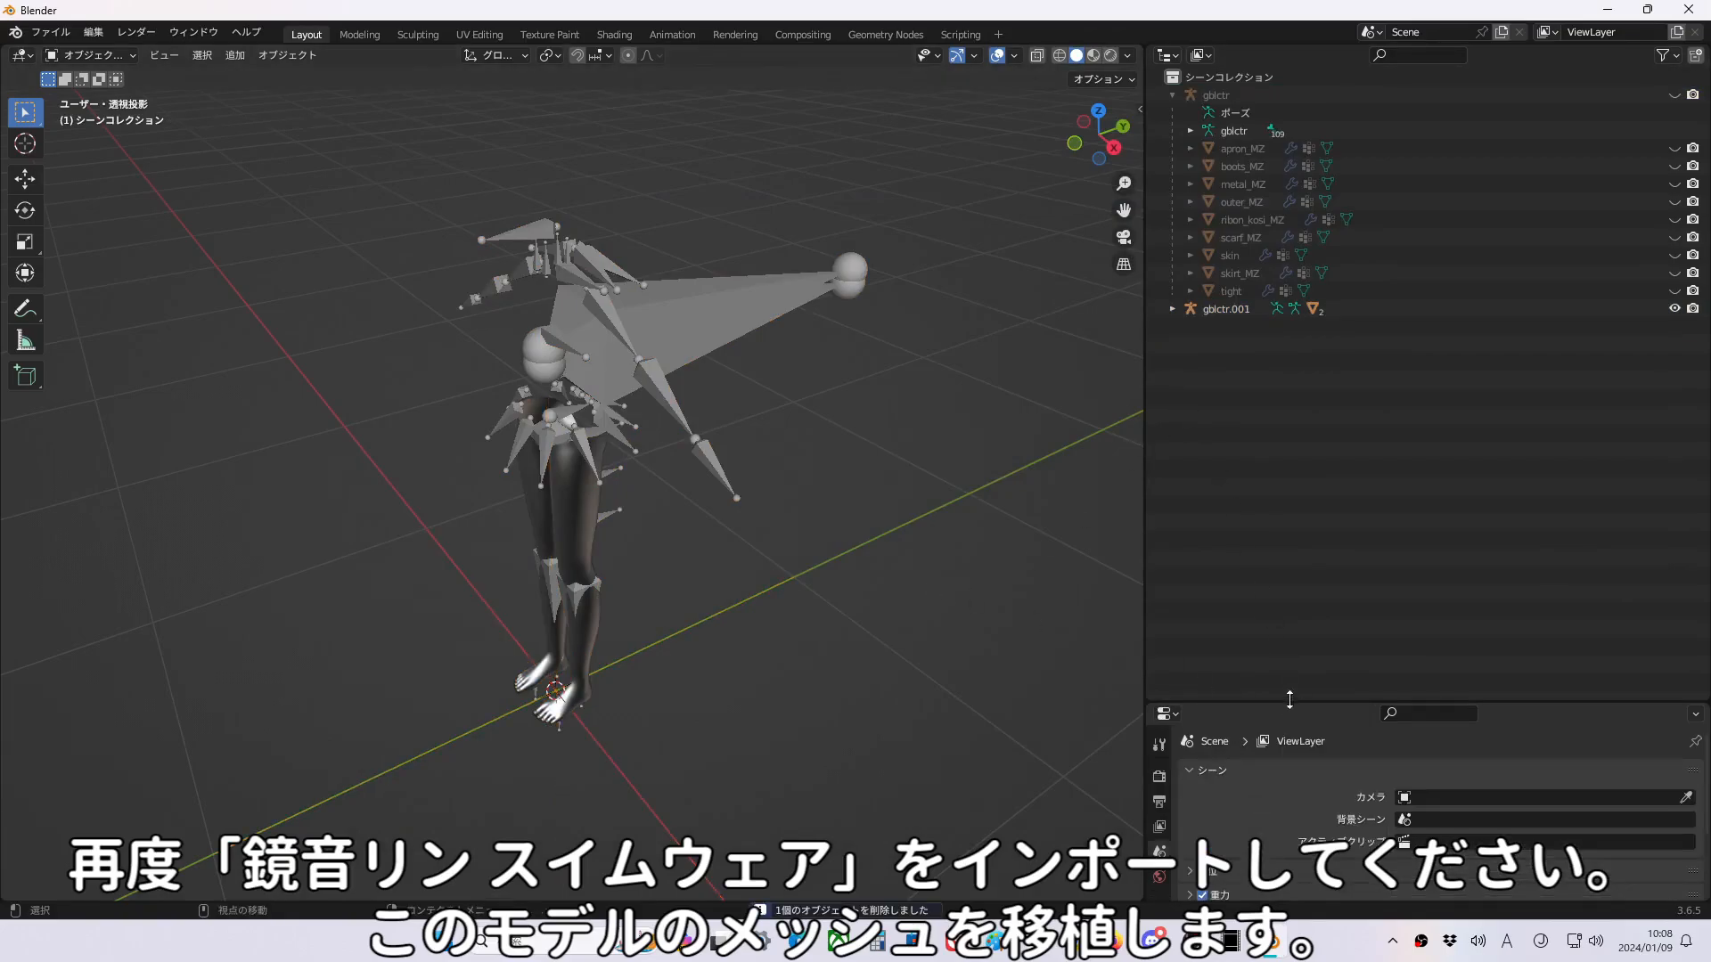
# Parent the leg and foot_nail meshes of gblctr.001 to the gblctr armature with Armature Deform.
pyautogui.moveTo(1293, 702); pyautogui.dragTo(1462, 386)
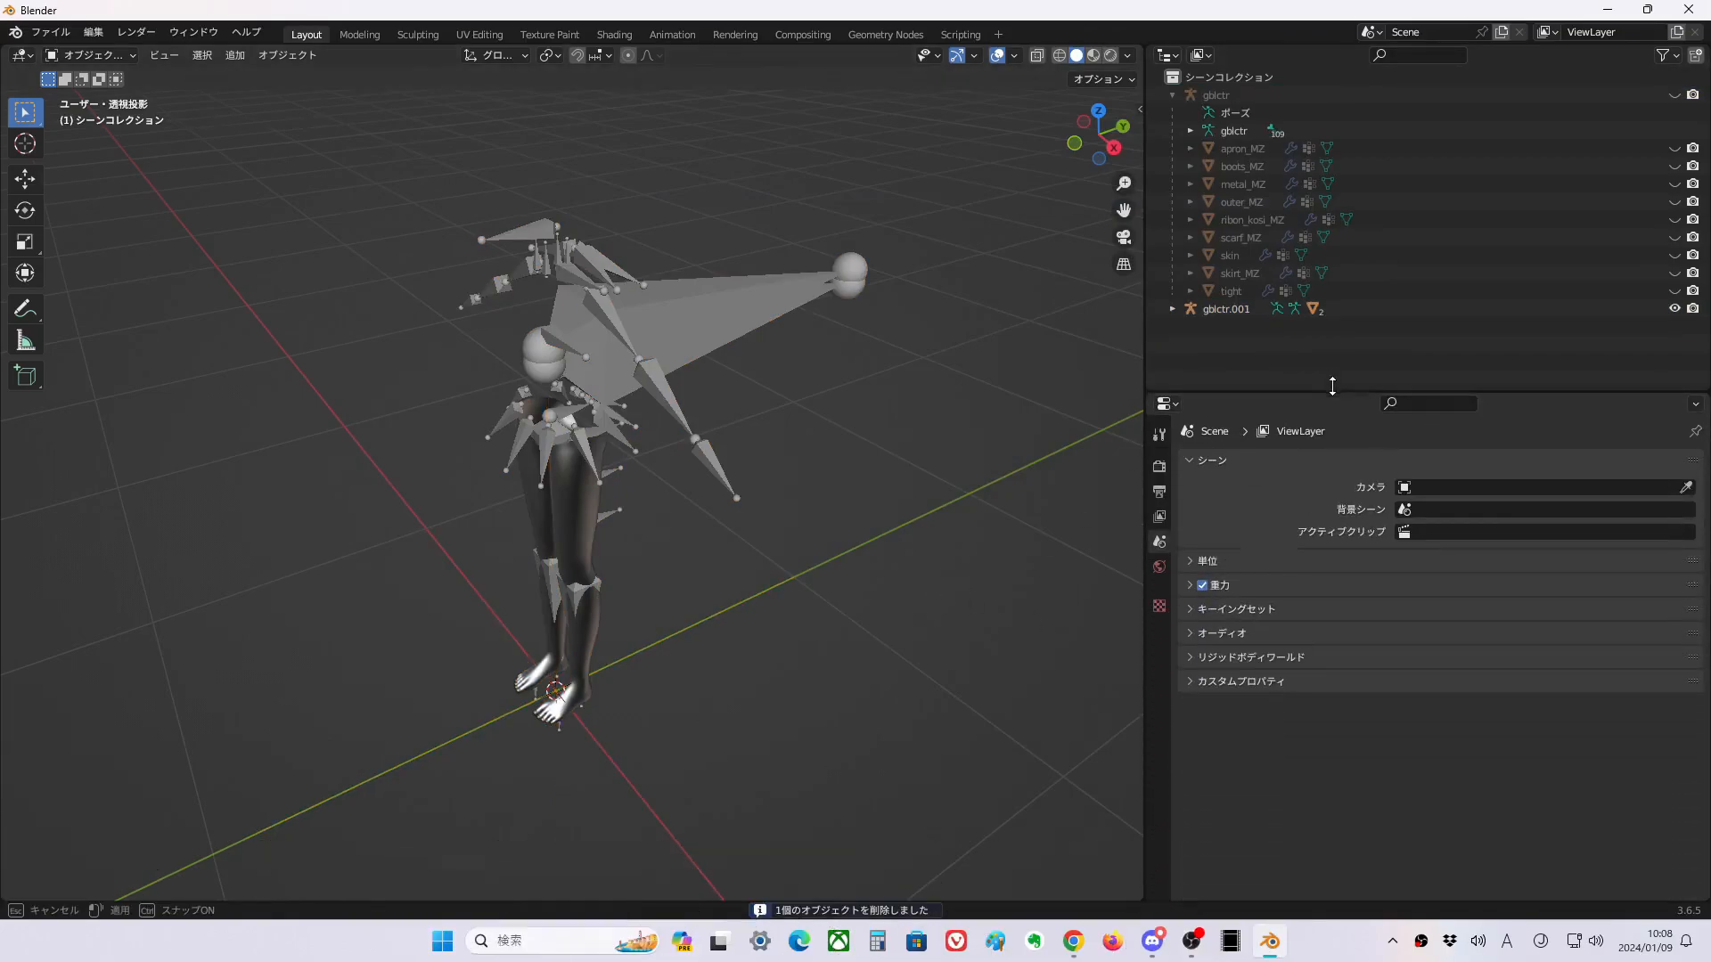
pyautogui.click(1172, 308)
pyautogui.scroll(-1, 1248, 347)
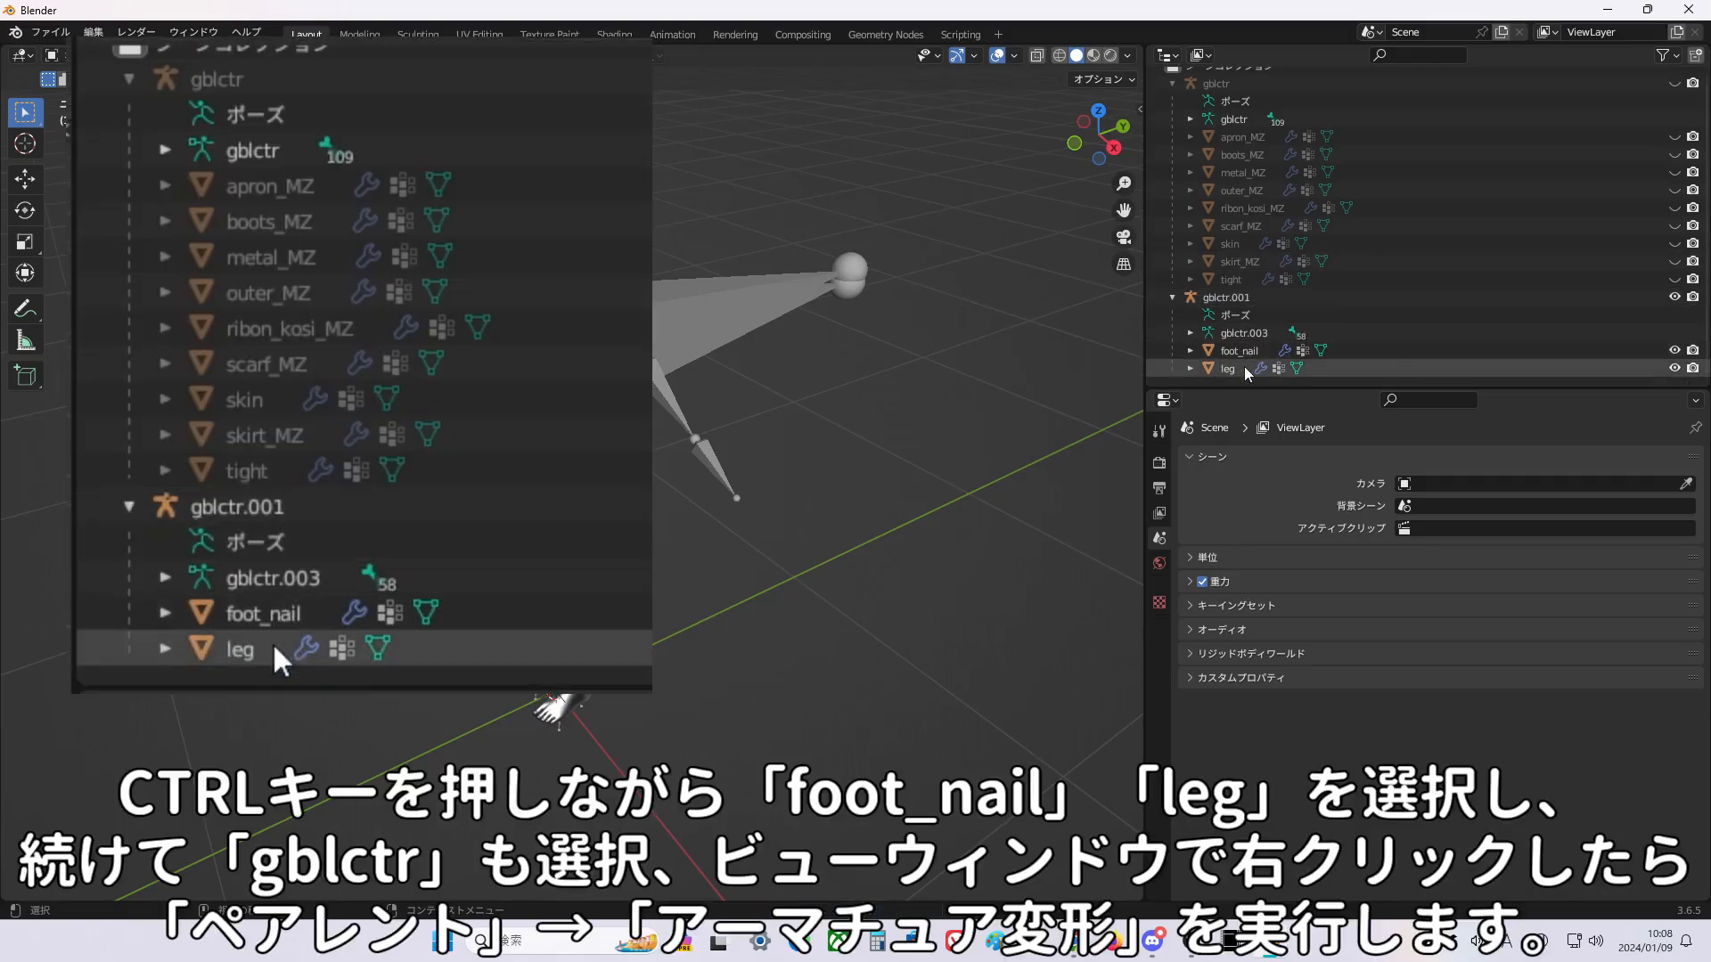
pyautogui.click(1242, 376)
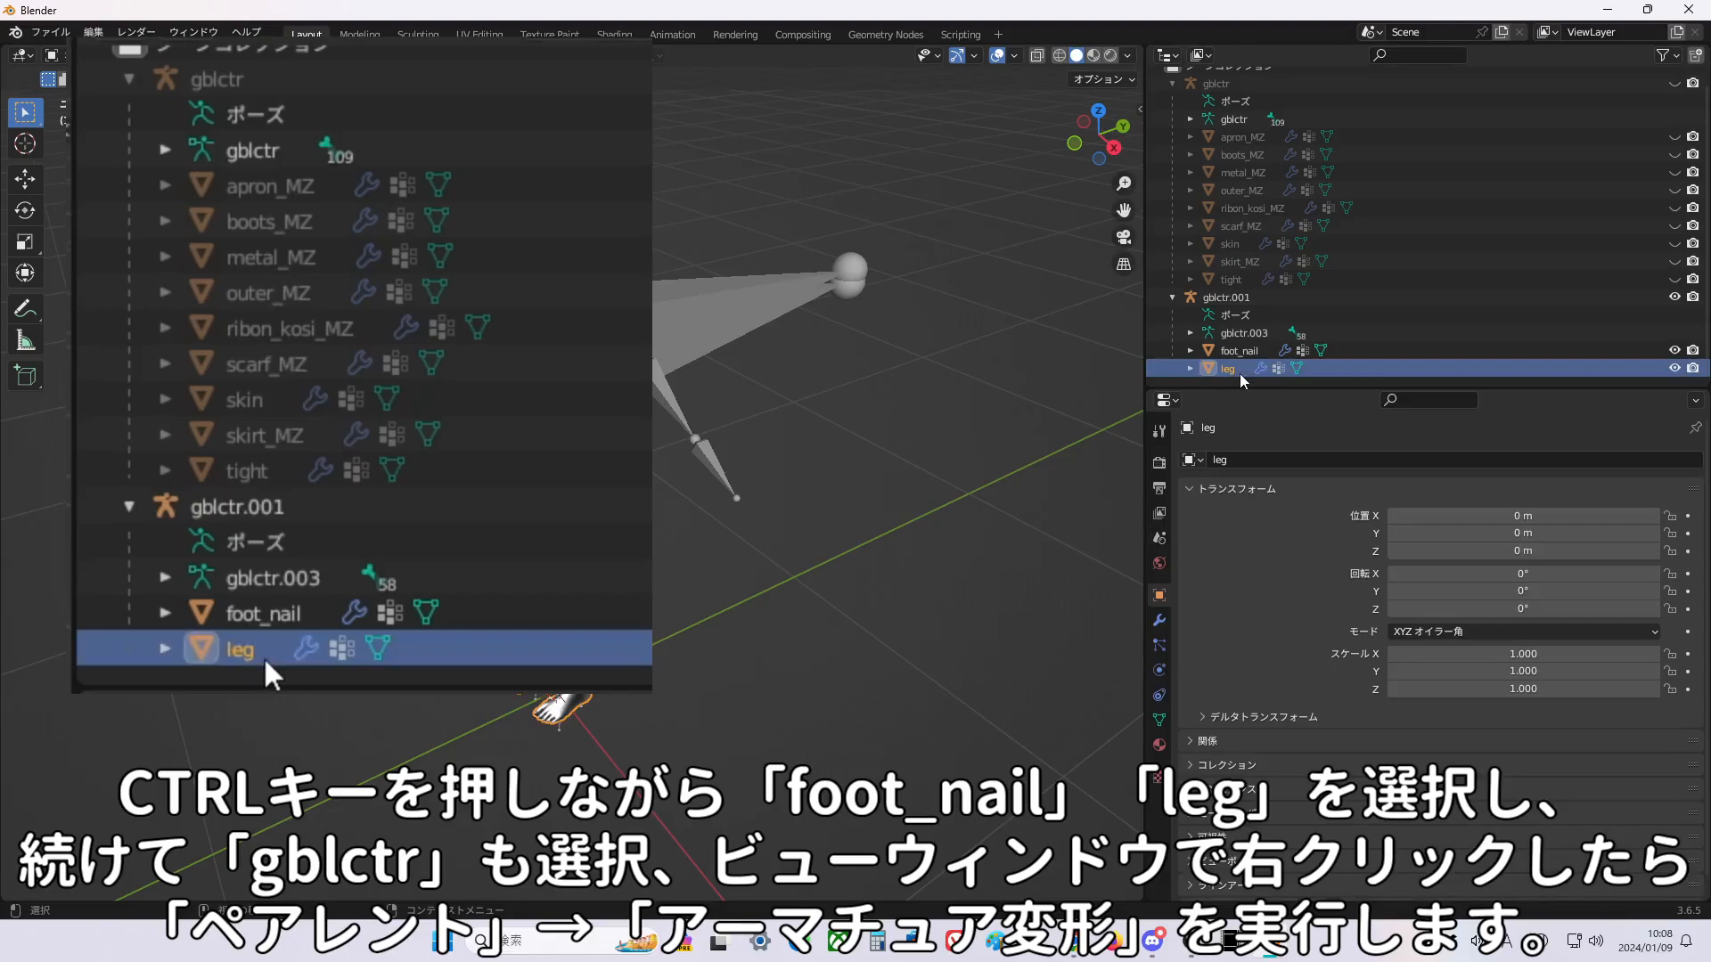
pyautogui.keyDown('ctrl'); pyautogui.click(1250, 353); pyautogui.keyUp('ctrl')
pyautogui.scroll(1, 1252, 361)
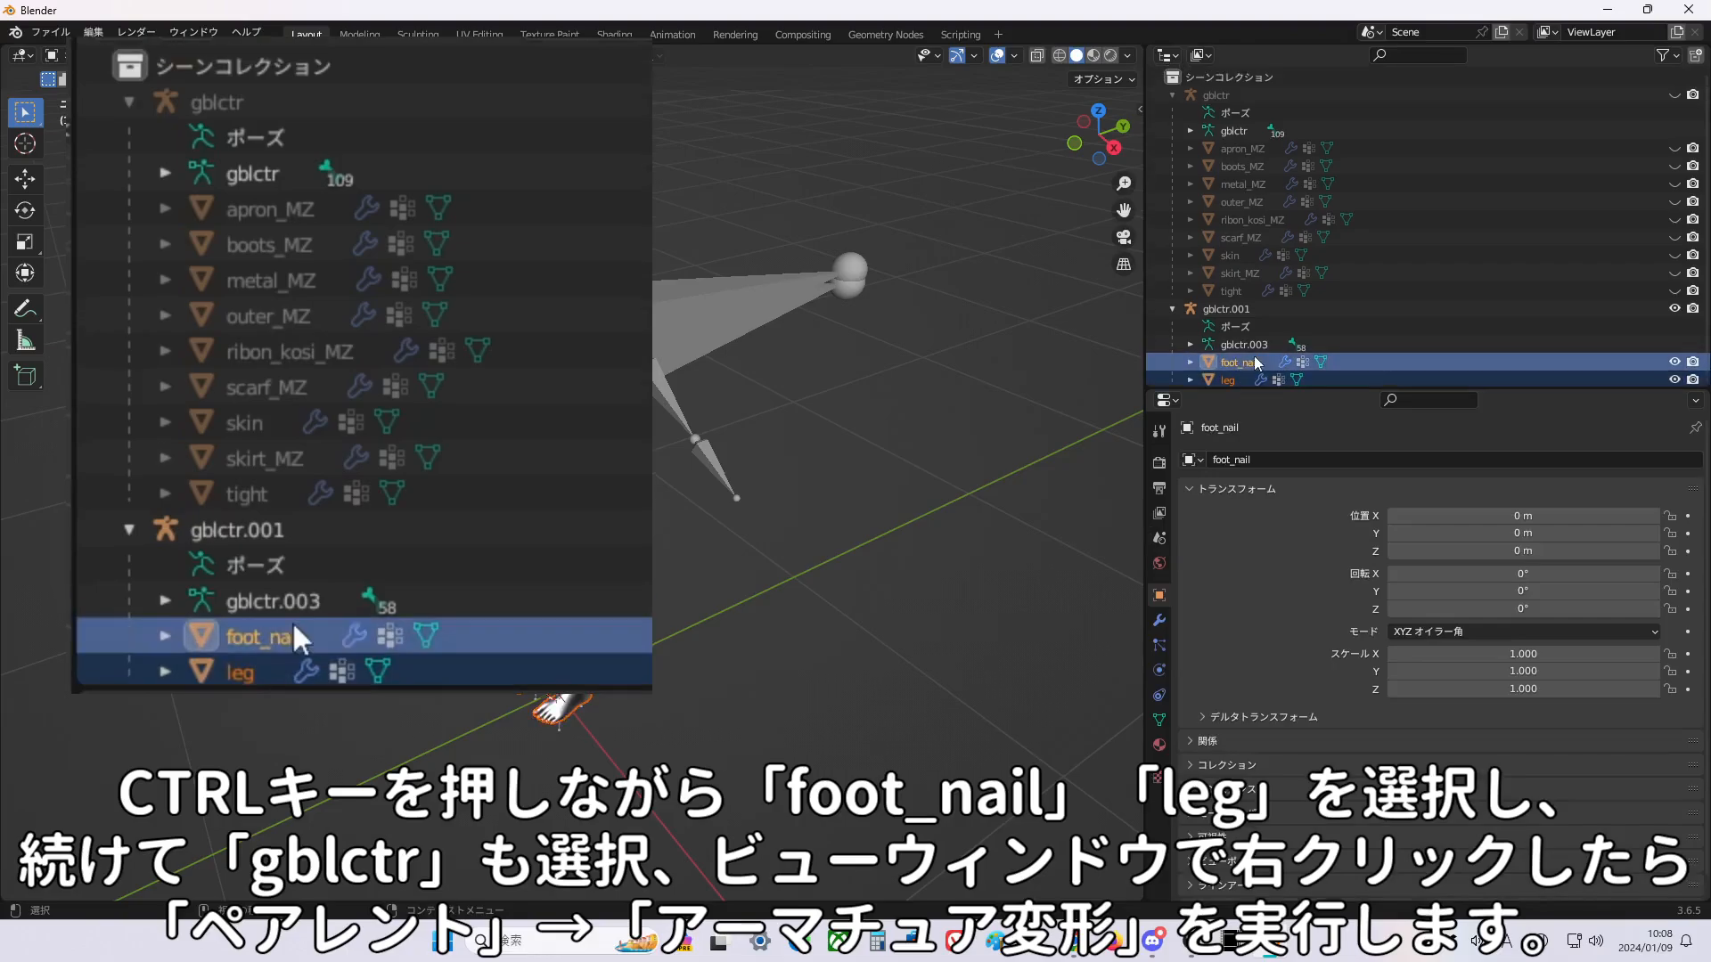
pyautogui.keyDown('ctrl'); pyautogui.click(1239, 96); pyautogui.keyUp('ctrl')
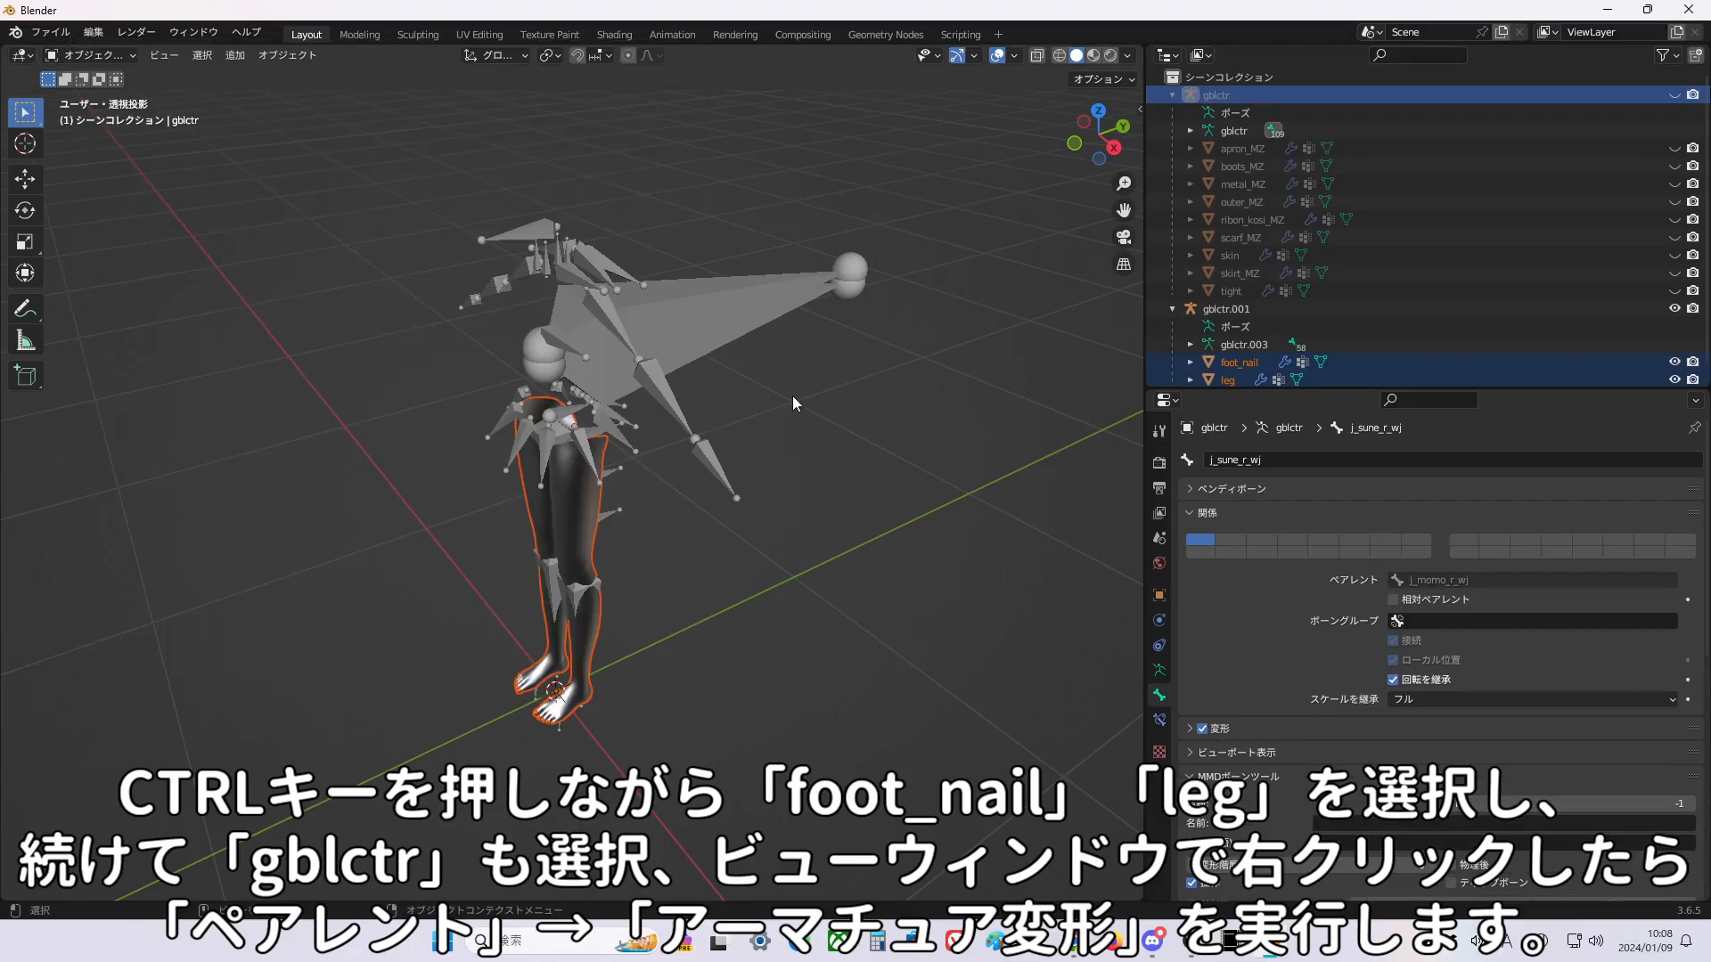
pyautogui.rightClick(793, 397)
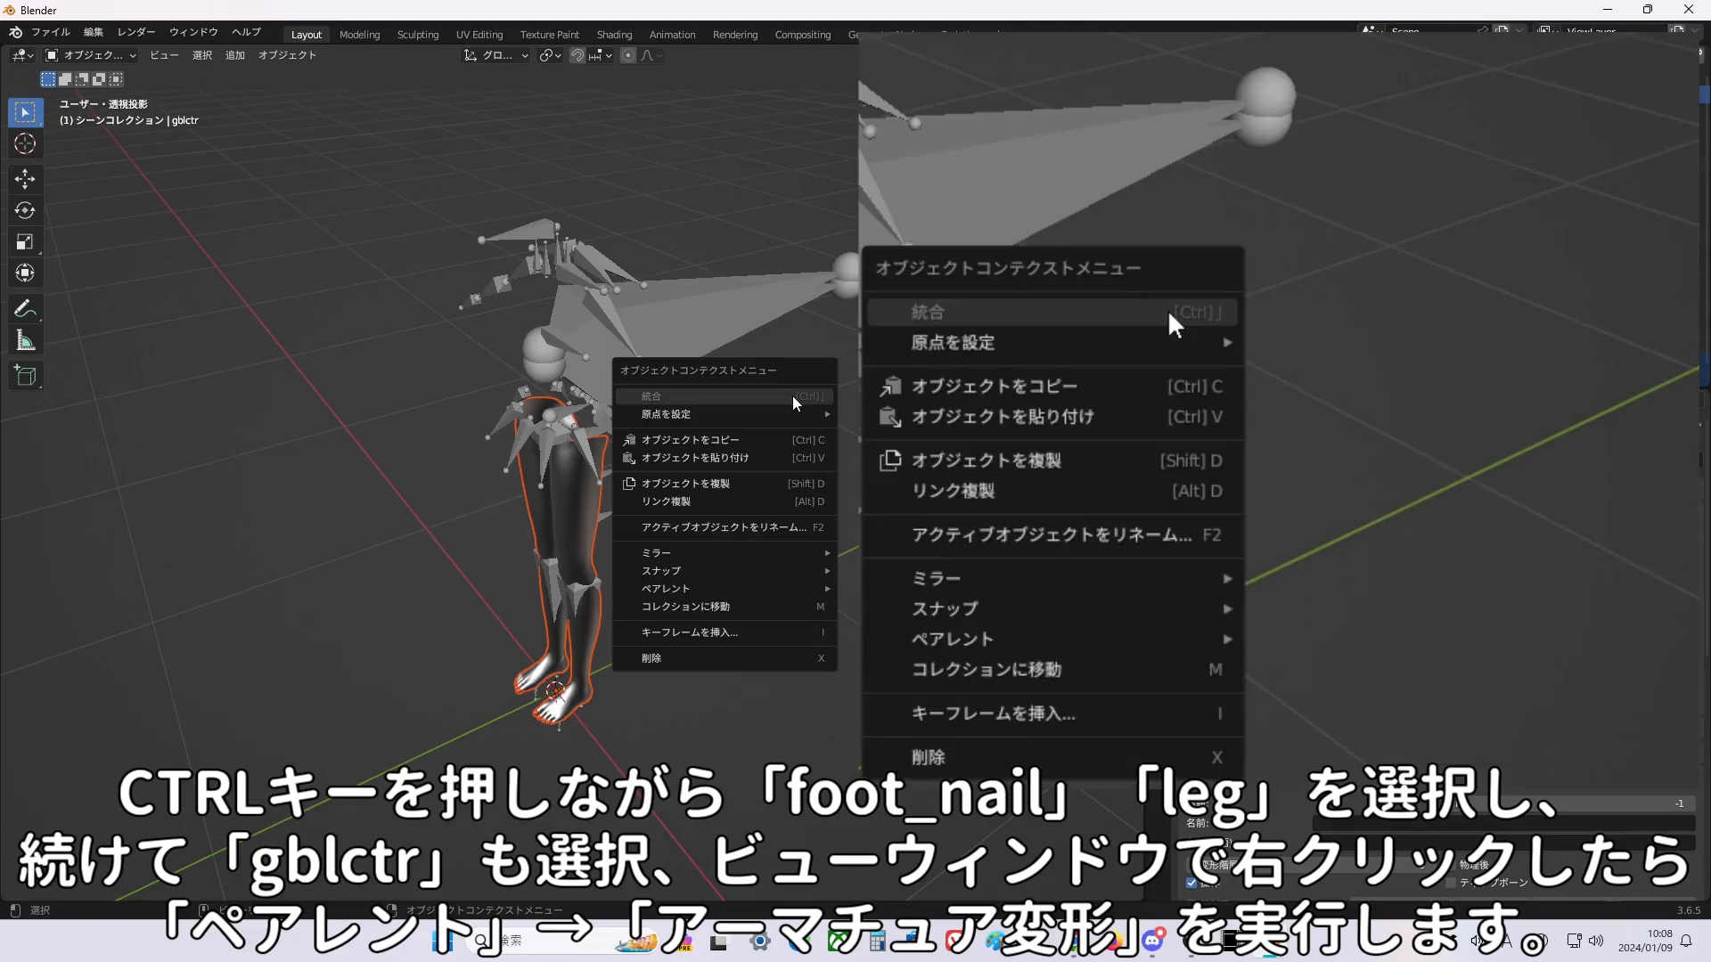
pyautogui.moveTo(728, 591)
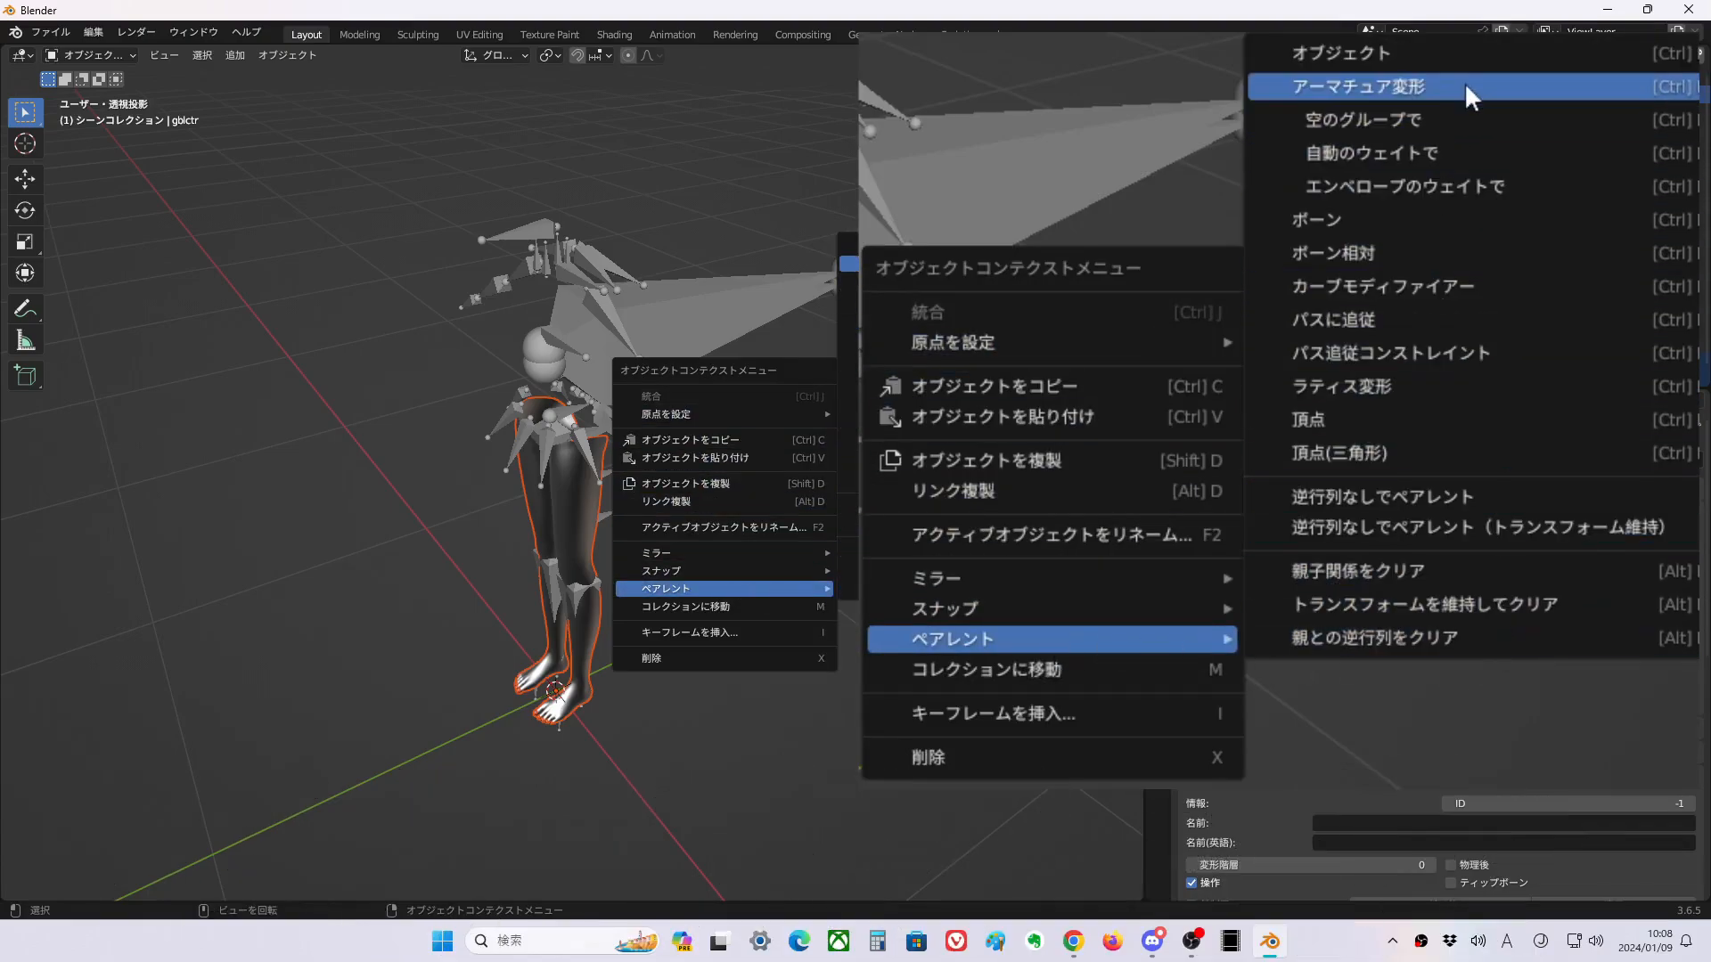
pyautogui.click(966, 261)
# Enable Keep Transform for the new parenting so the bare legs stand upright again.
pyautogui.keyDown('shift'); pyautogui.moveTo(785, 597); pyautogui.dragTo(771, 350, button='middle'); pyautogui.keyUp('shift')
pyautogui.scroll(2, 729, 484)
pyautogui.moveTo(729, 485); pyautogui.dragTo(769, 365, button='middle')
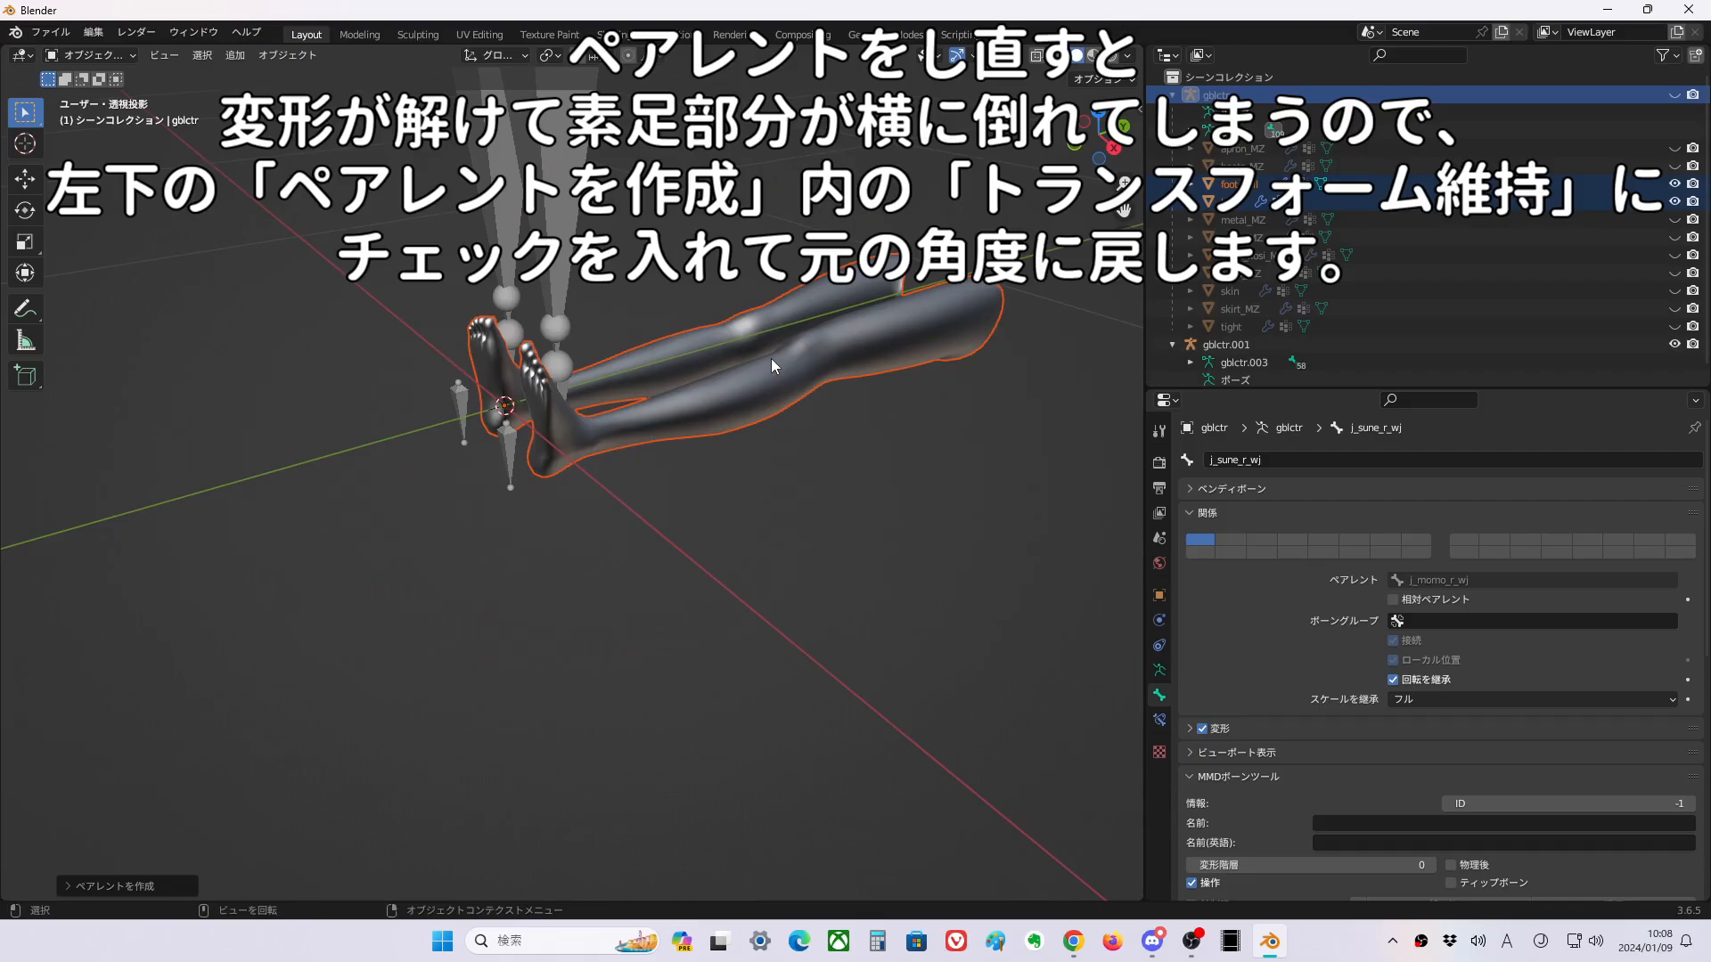
pyautogui.moveTo(761, 353); pyautogui.dragTo(735, 470, button='middle')
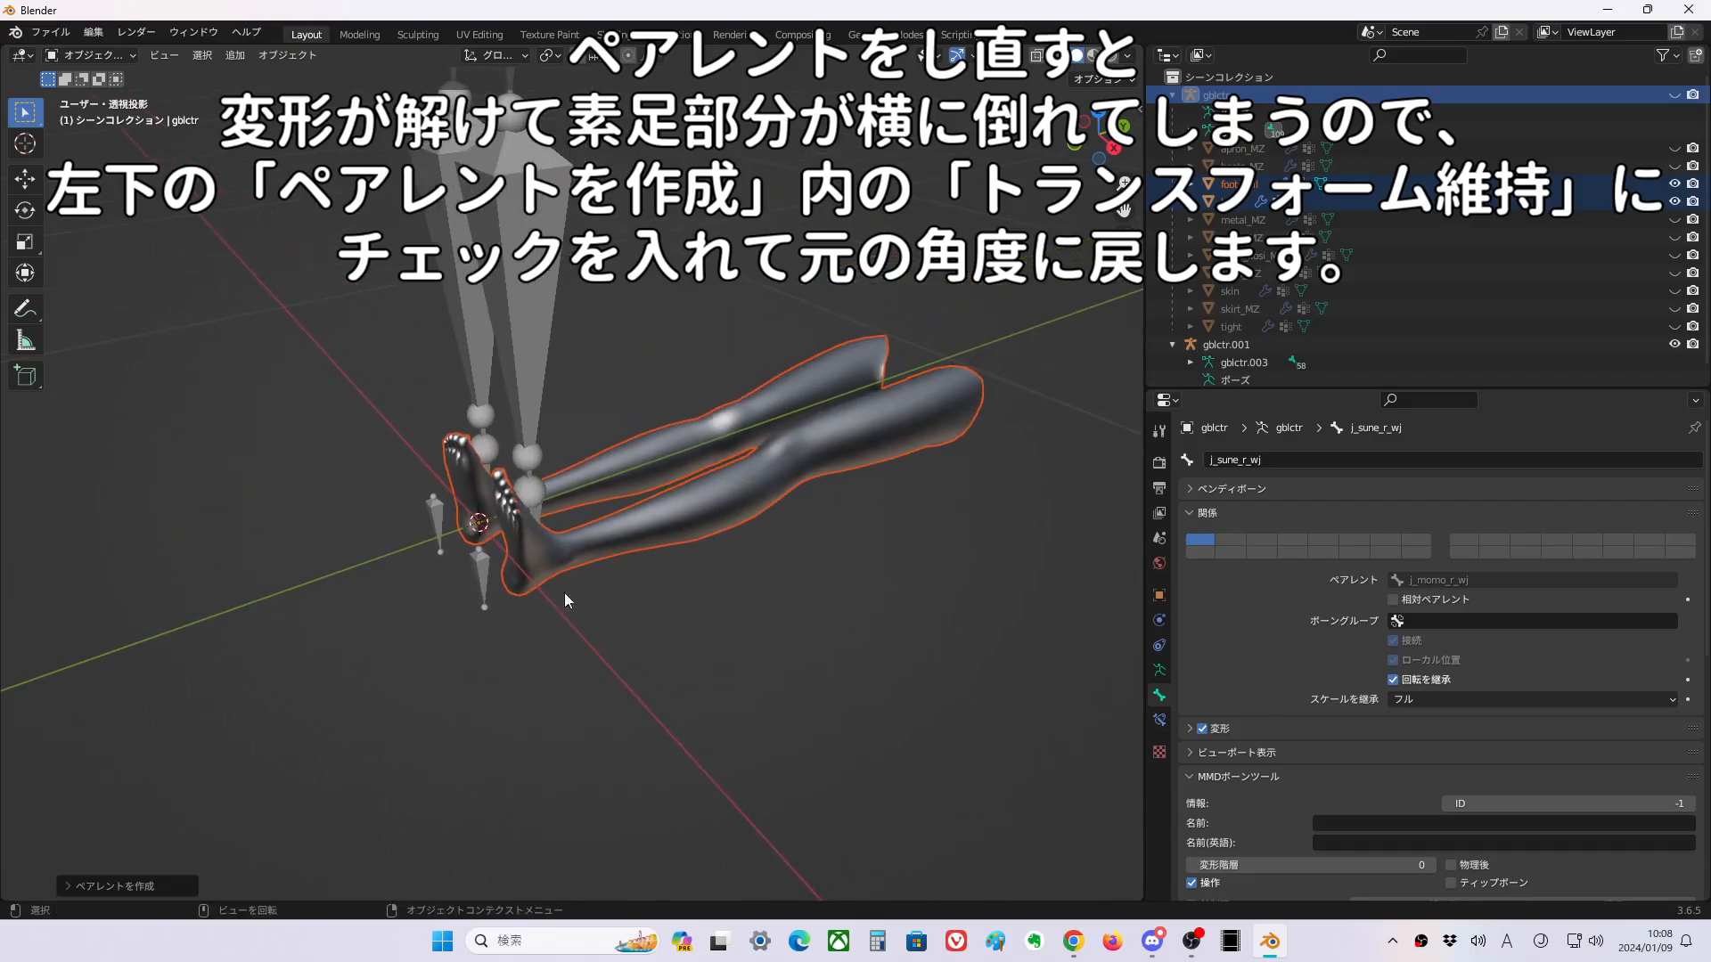
pyautogui.click(142, 886)
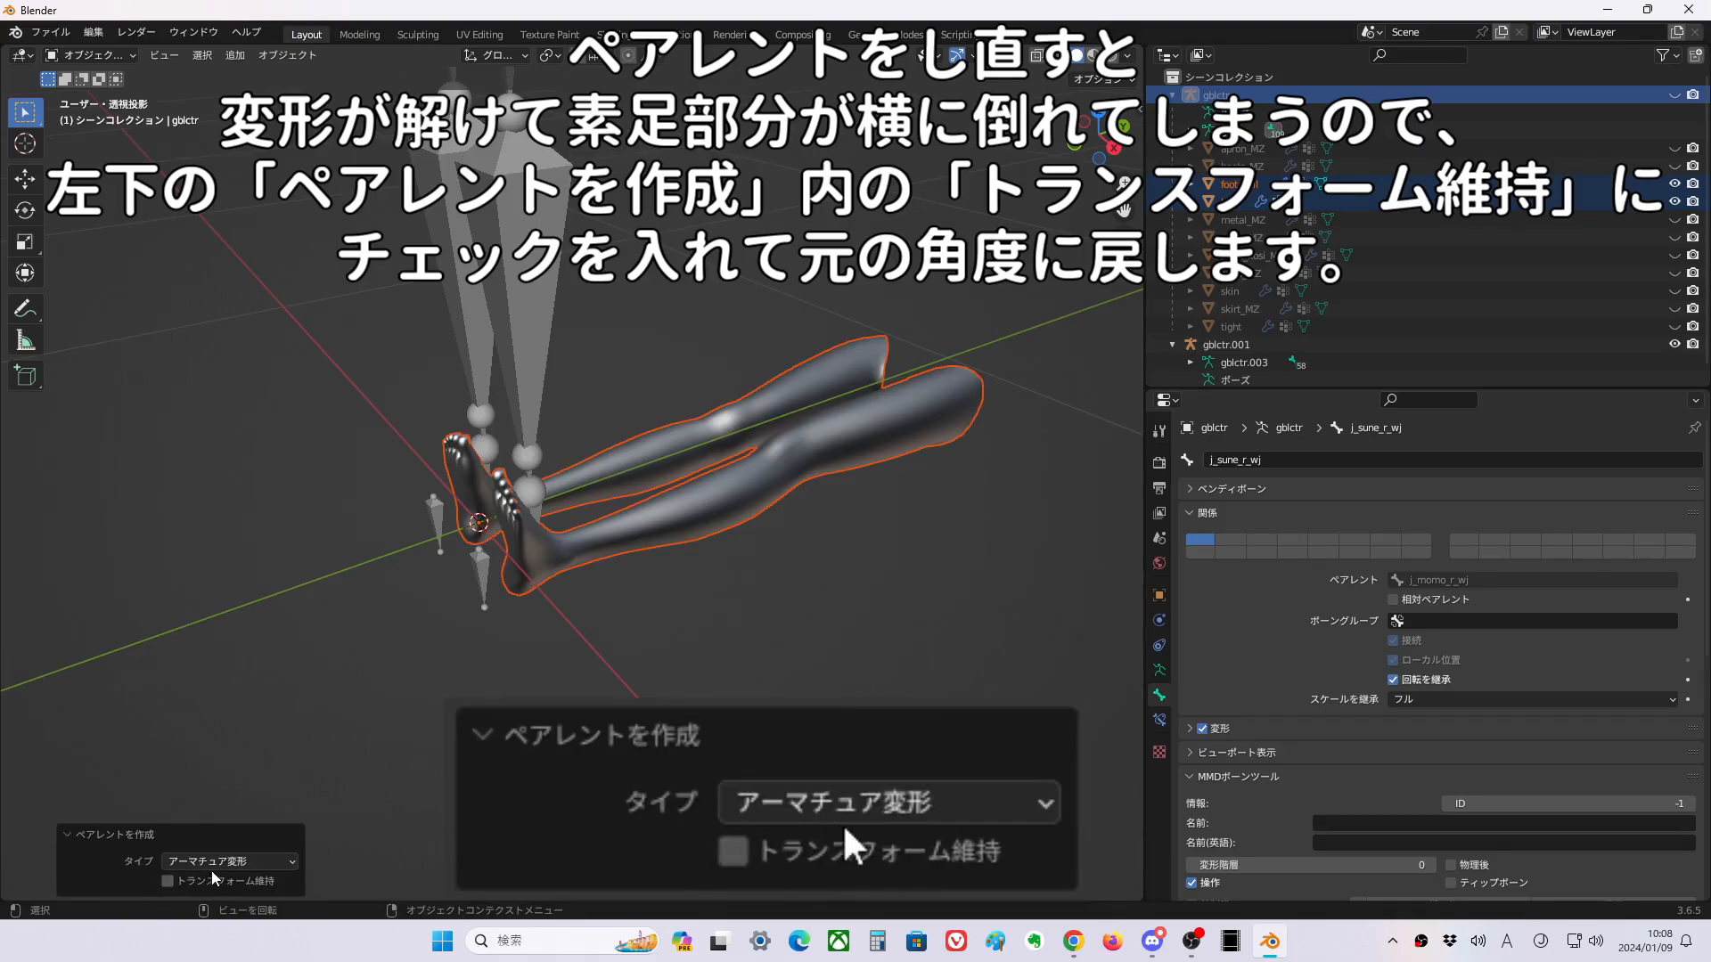
pyautogui.click(234, 884)
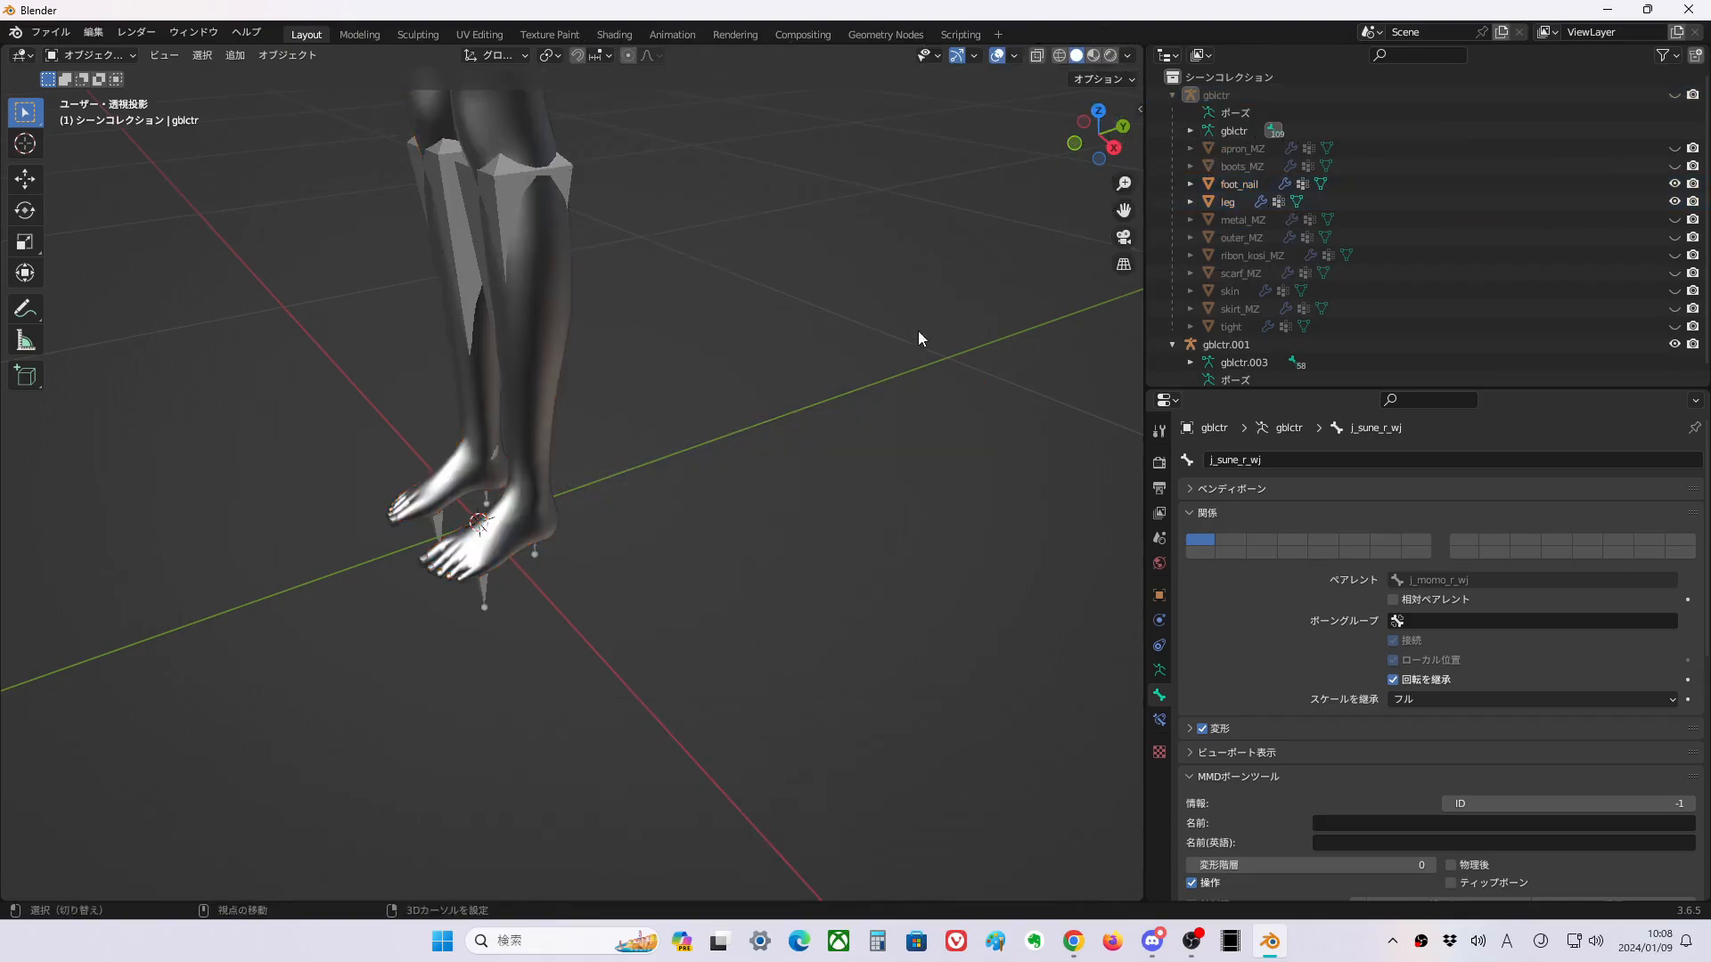
# Delete the leftover gblctr.001 armature.
pyautogui.keyDown('shift'); pyautogui.moveTo(918, 223); pyautogui.dragTo(868, 490, button='middle'); pyautogui.keyUp('shift')
pyautogui.scroll(-5, 867, 490)
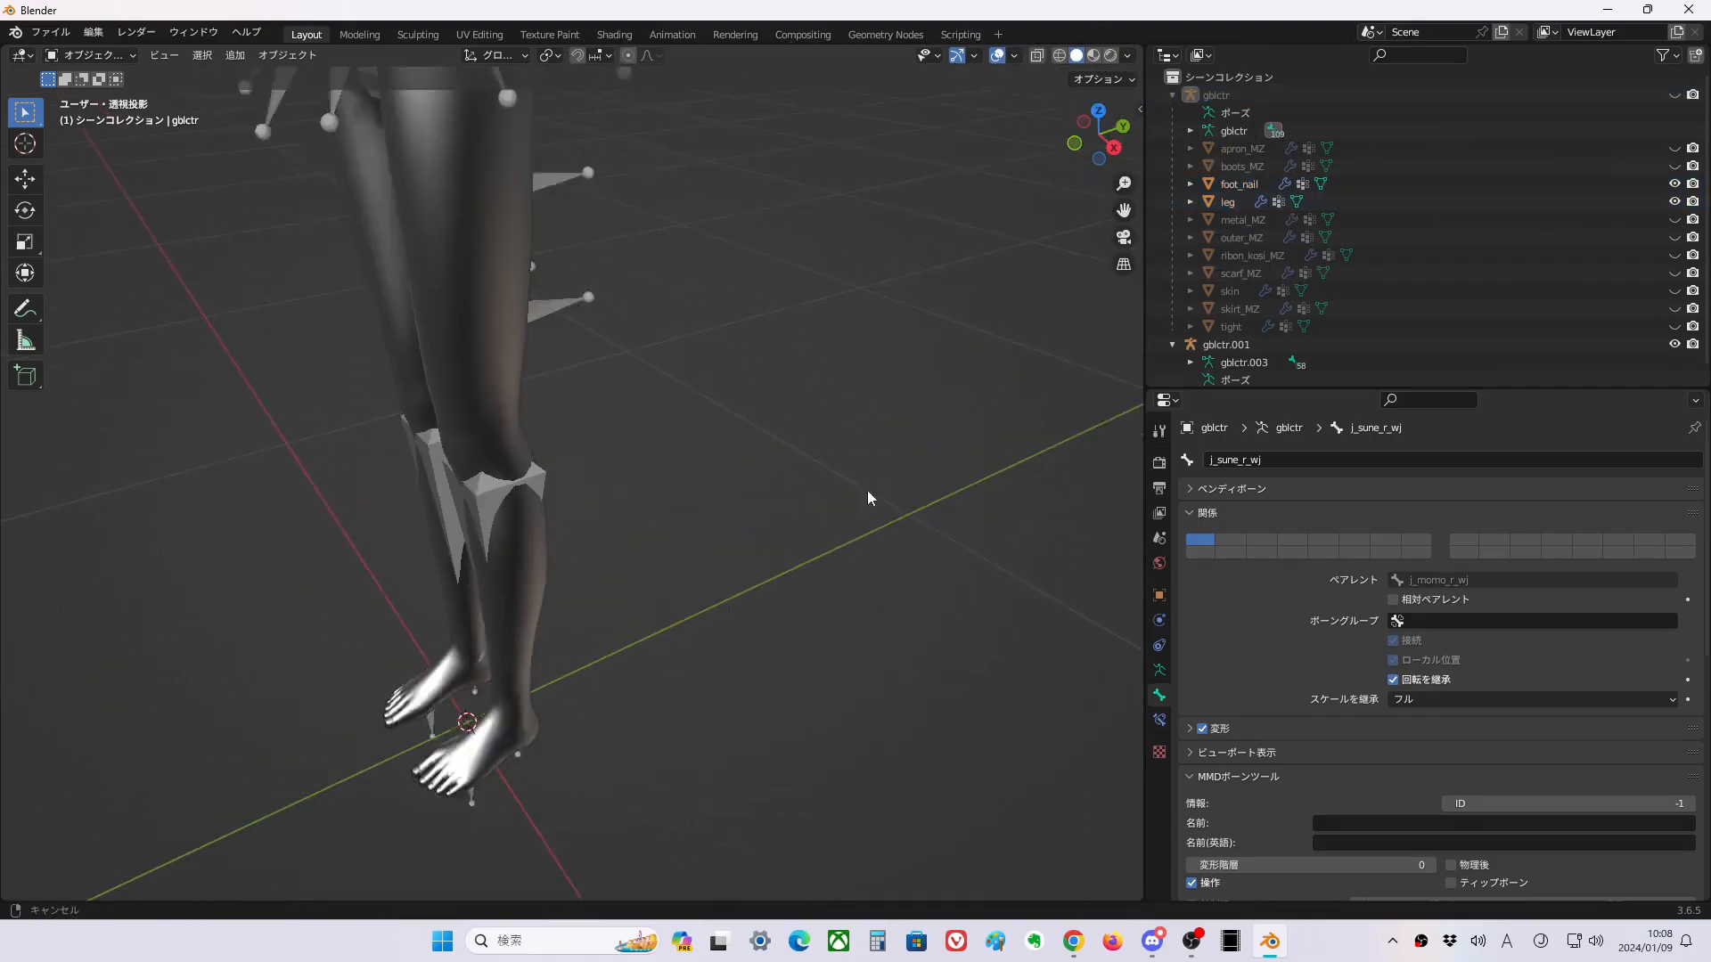
pyautogui.moveTo(1316, 390); pyautogui.dragTo(1232, 350)
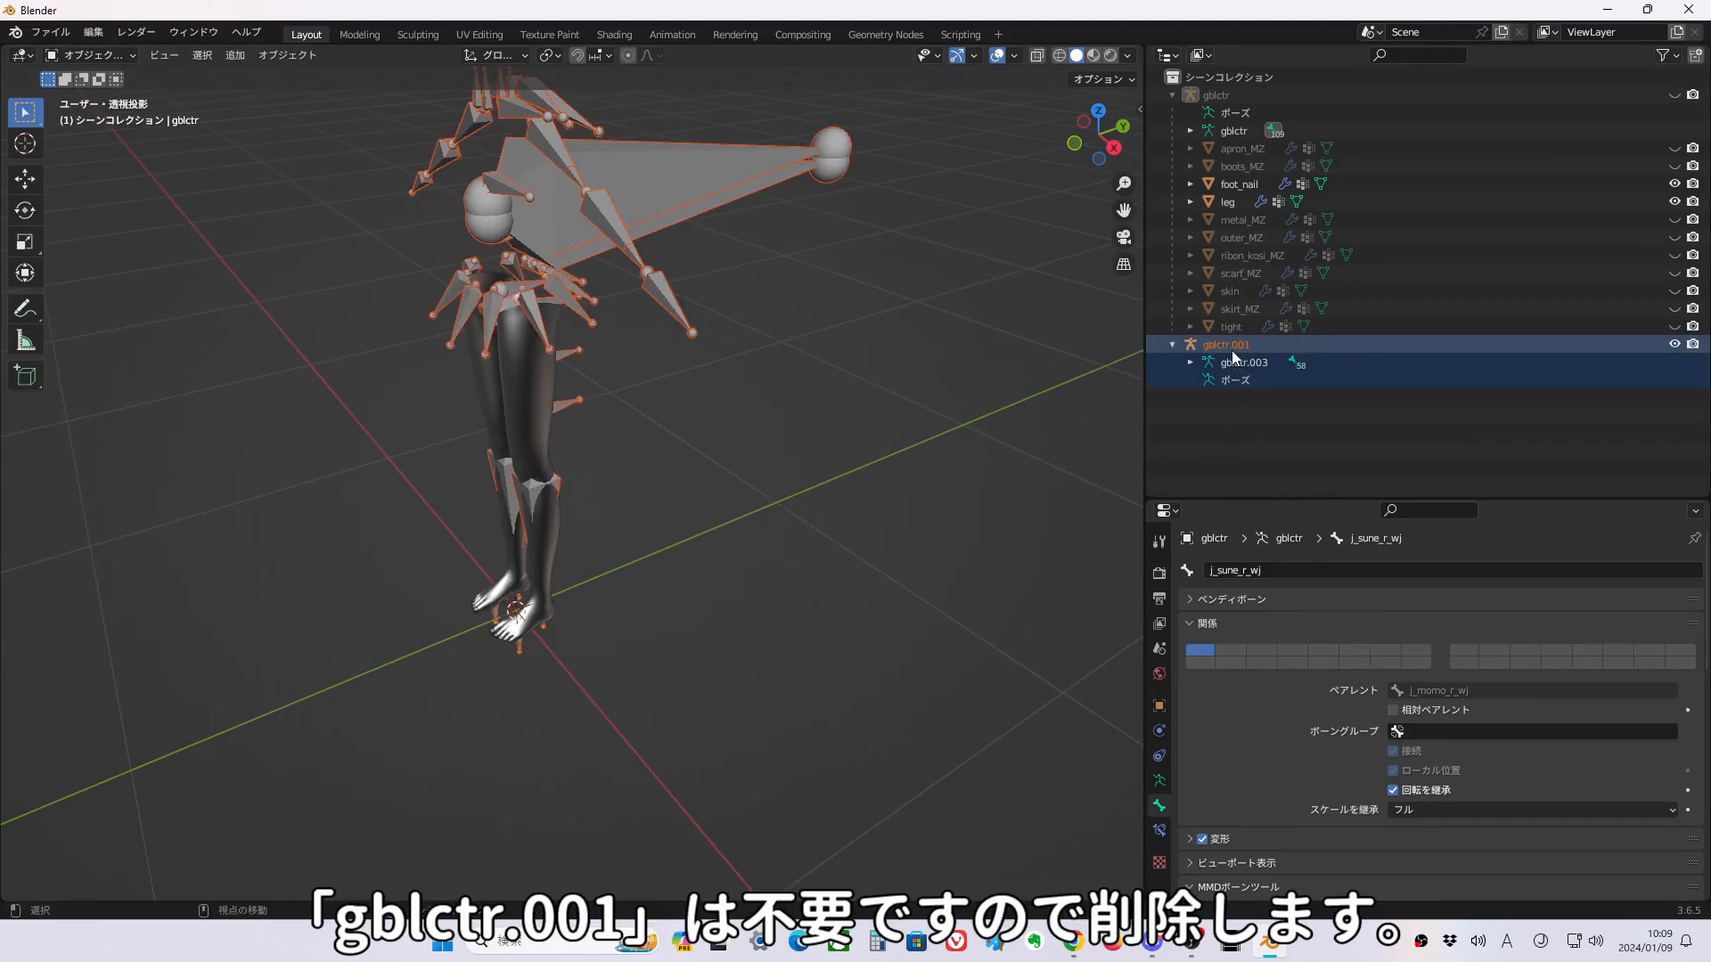
pyautogui.press('Delete')
# Hide the foot_nail mesh and show the tight mesh together with leg.
pyautogui.moveTo(932, 374); pyautogui.dragTo(1016, 318, button='middle')
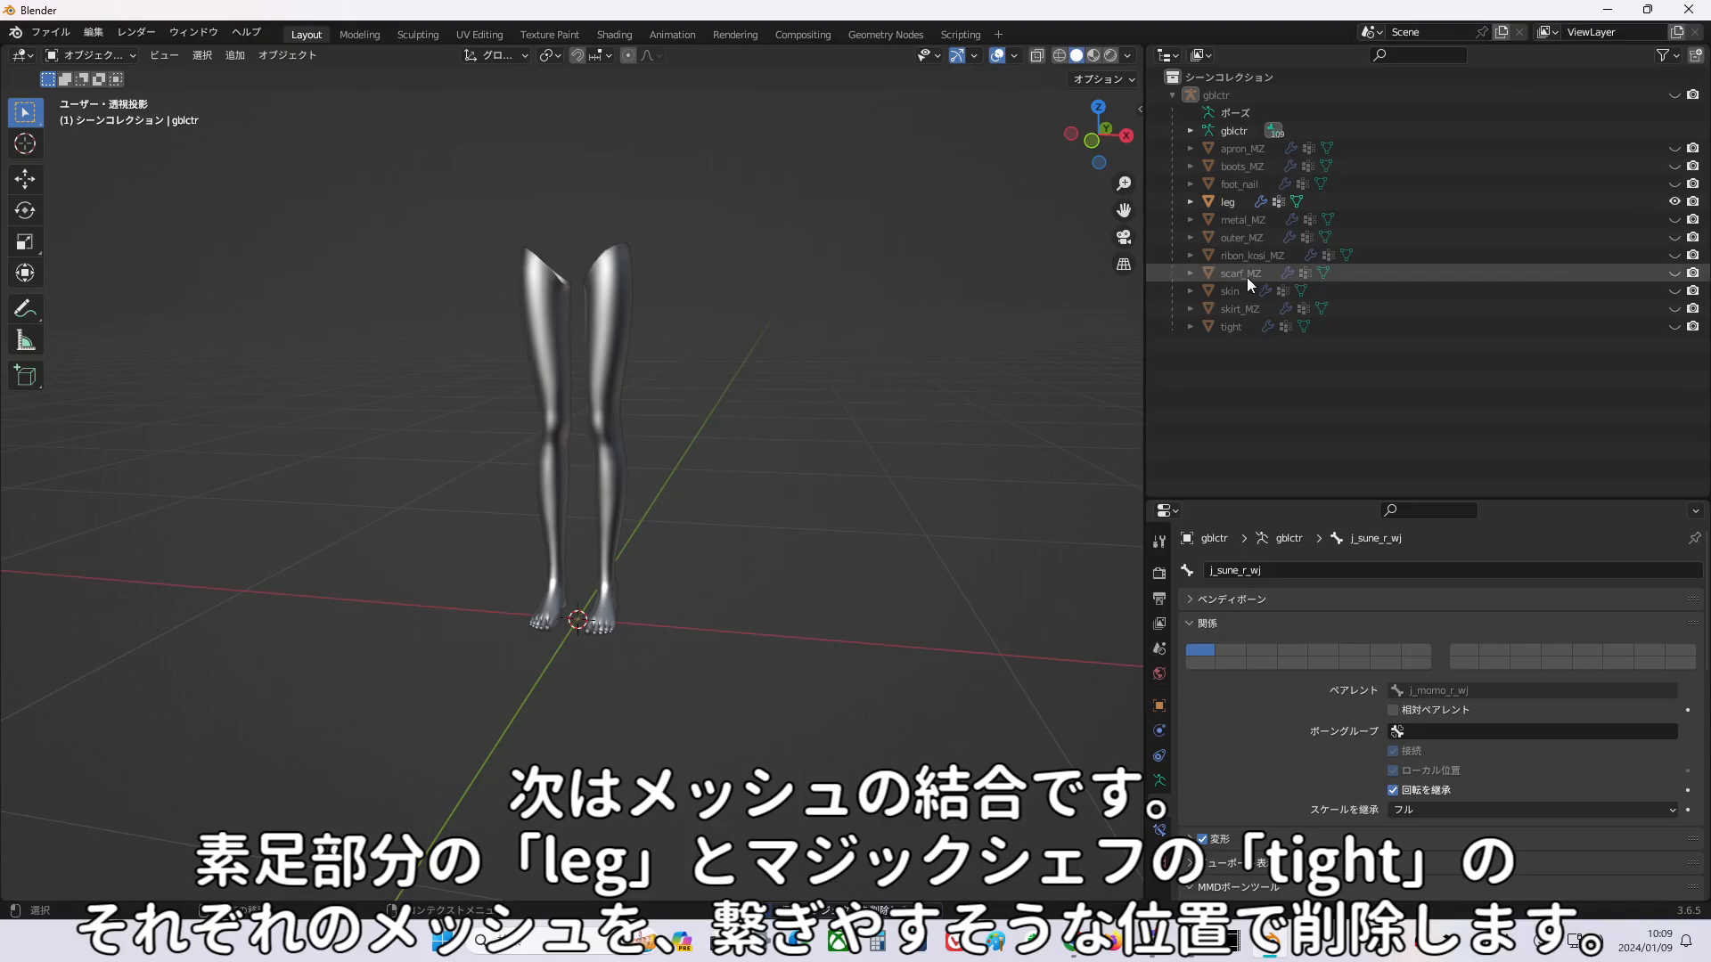
pyautogui.click(1233, 326)
pyautogui.click(1674, 327)
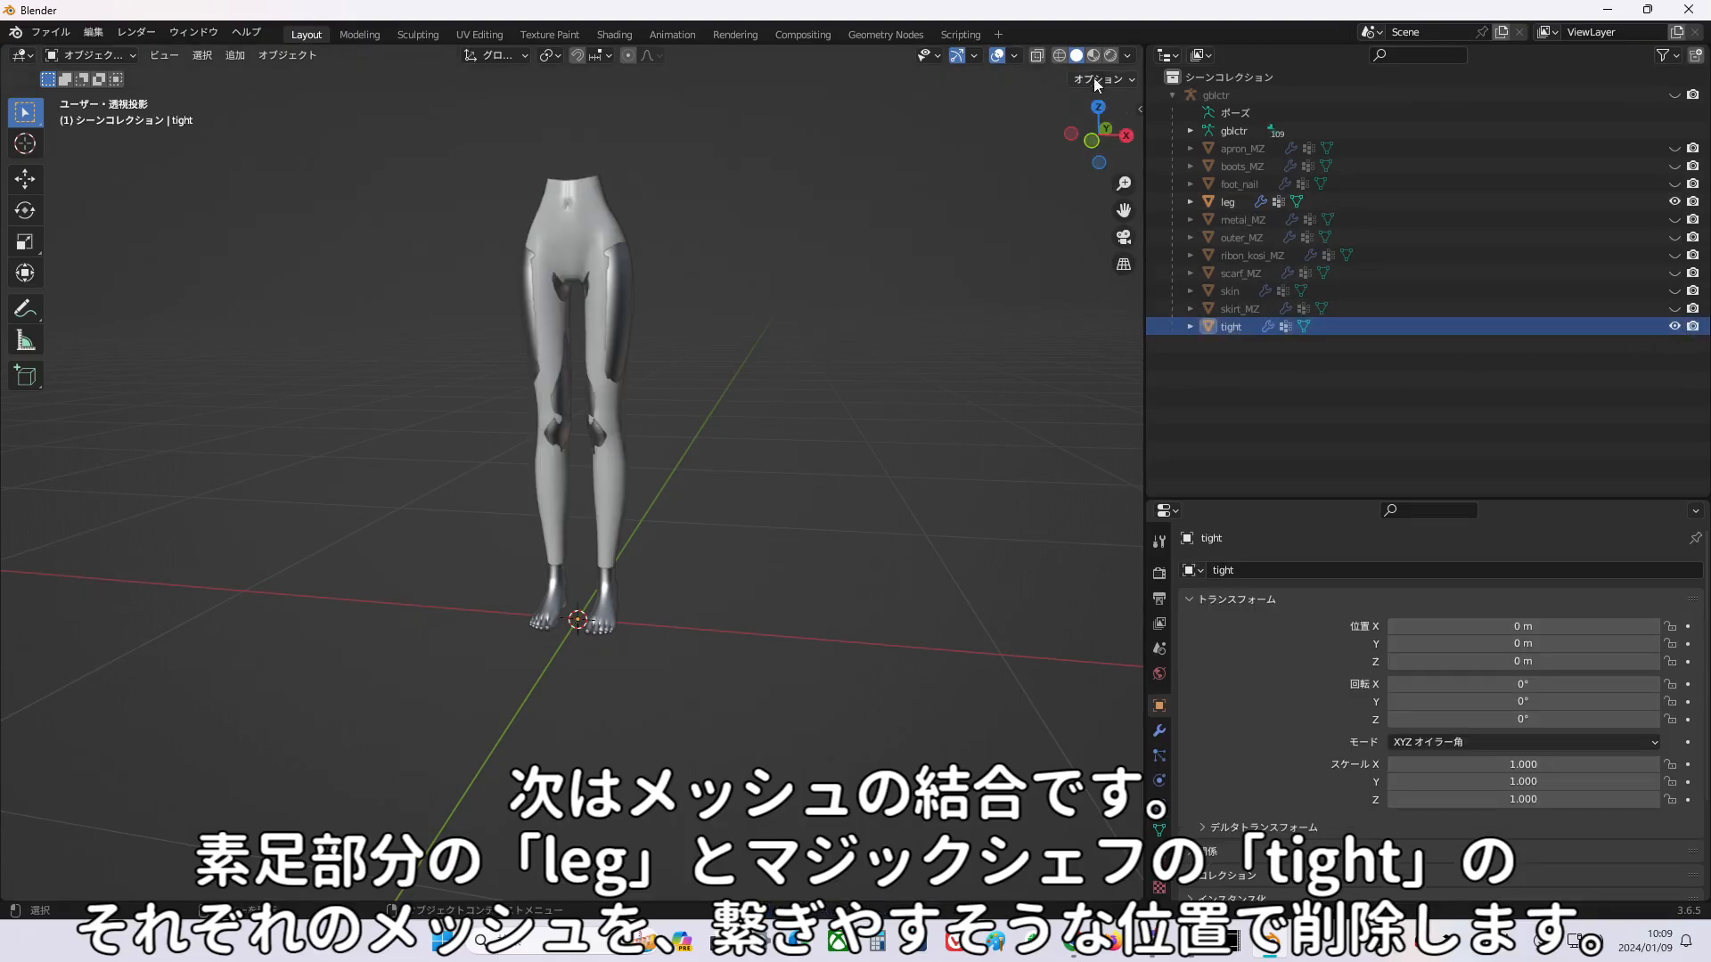
# Set up a front orthographic X-ray view of the leg and tight meshes, ending in Object Mode.
pyautogui.click(1233, 203)
pyautogui.hotkey('ctrl', 'Tab')
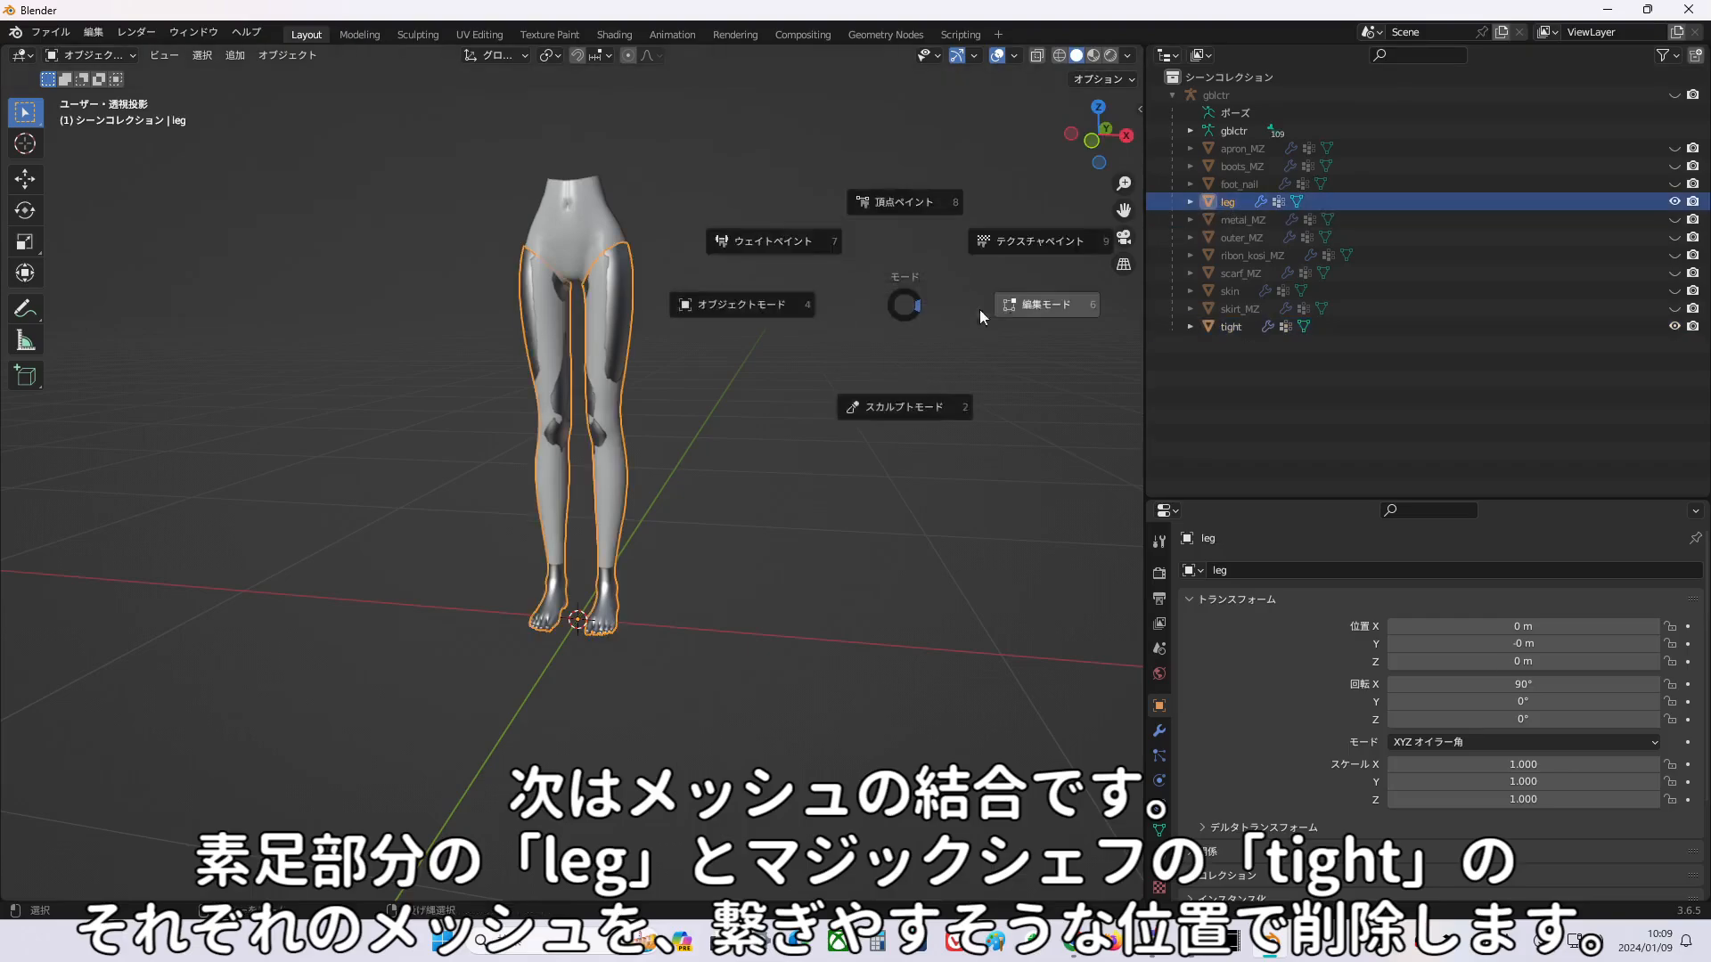
pyautogui.click(1014, 306)
pyautogui.click(1094, 141)
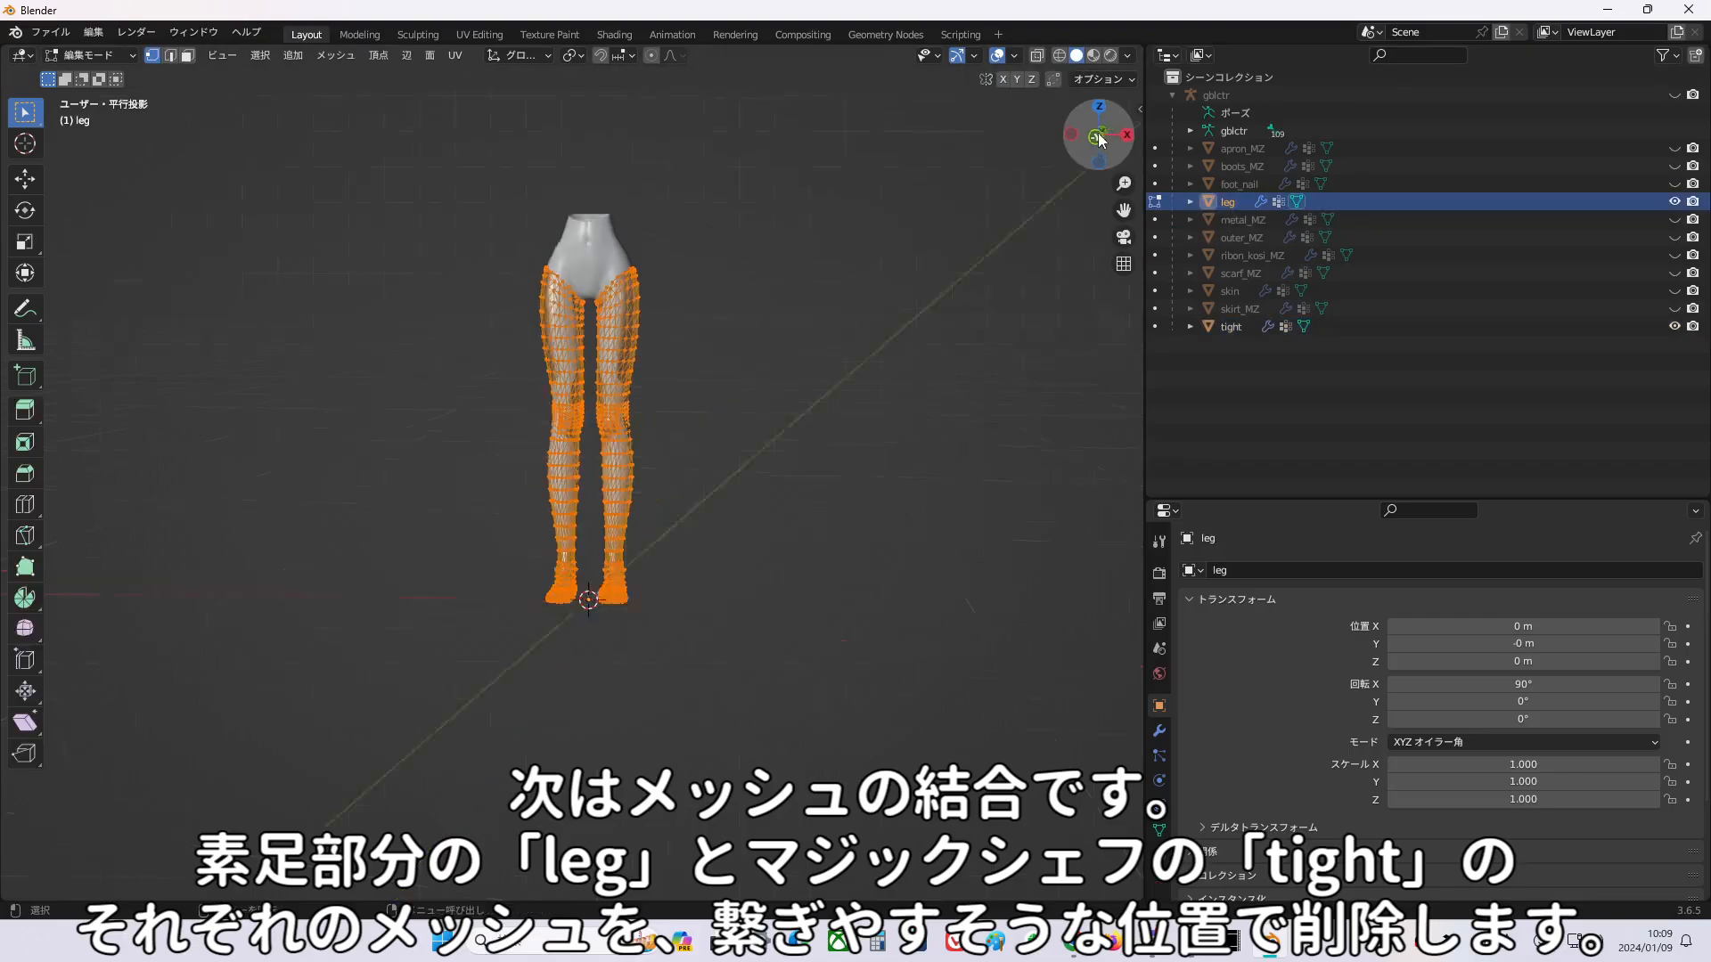
pyautogui.click(919, 287)
pyautogui.click(1233, 327)
pyautogui.scroll(3, 925, 388)
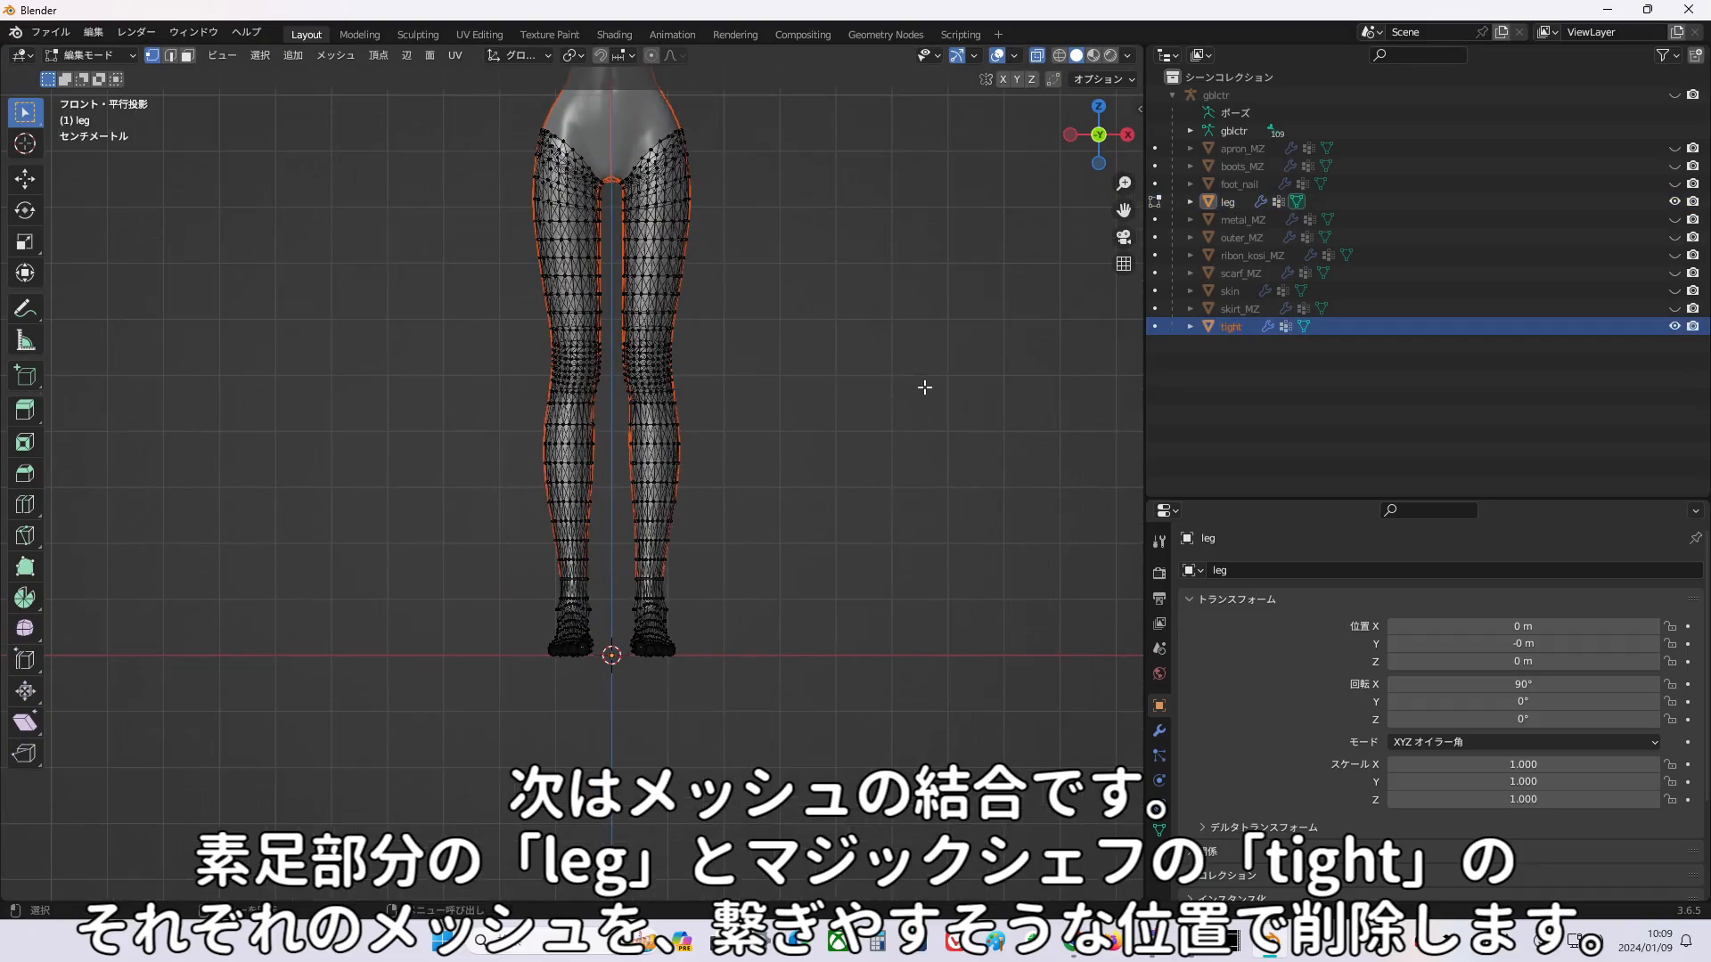
pyautogui.hotkey('ctrl', 'Tab')
pyautogui.click(699, 407)
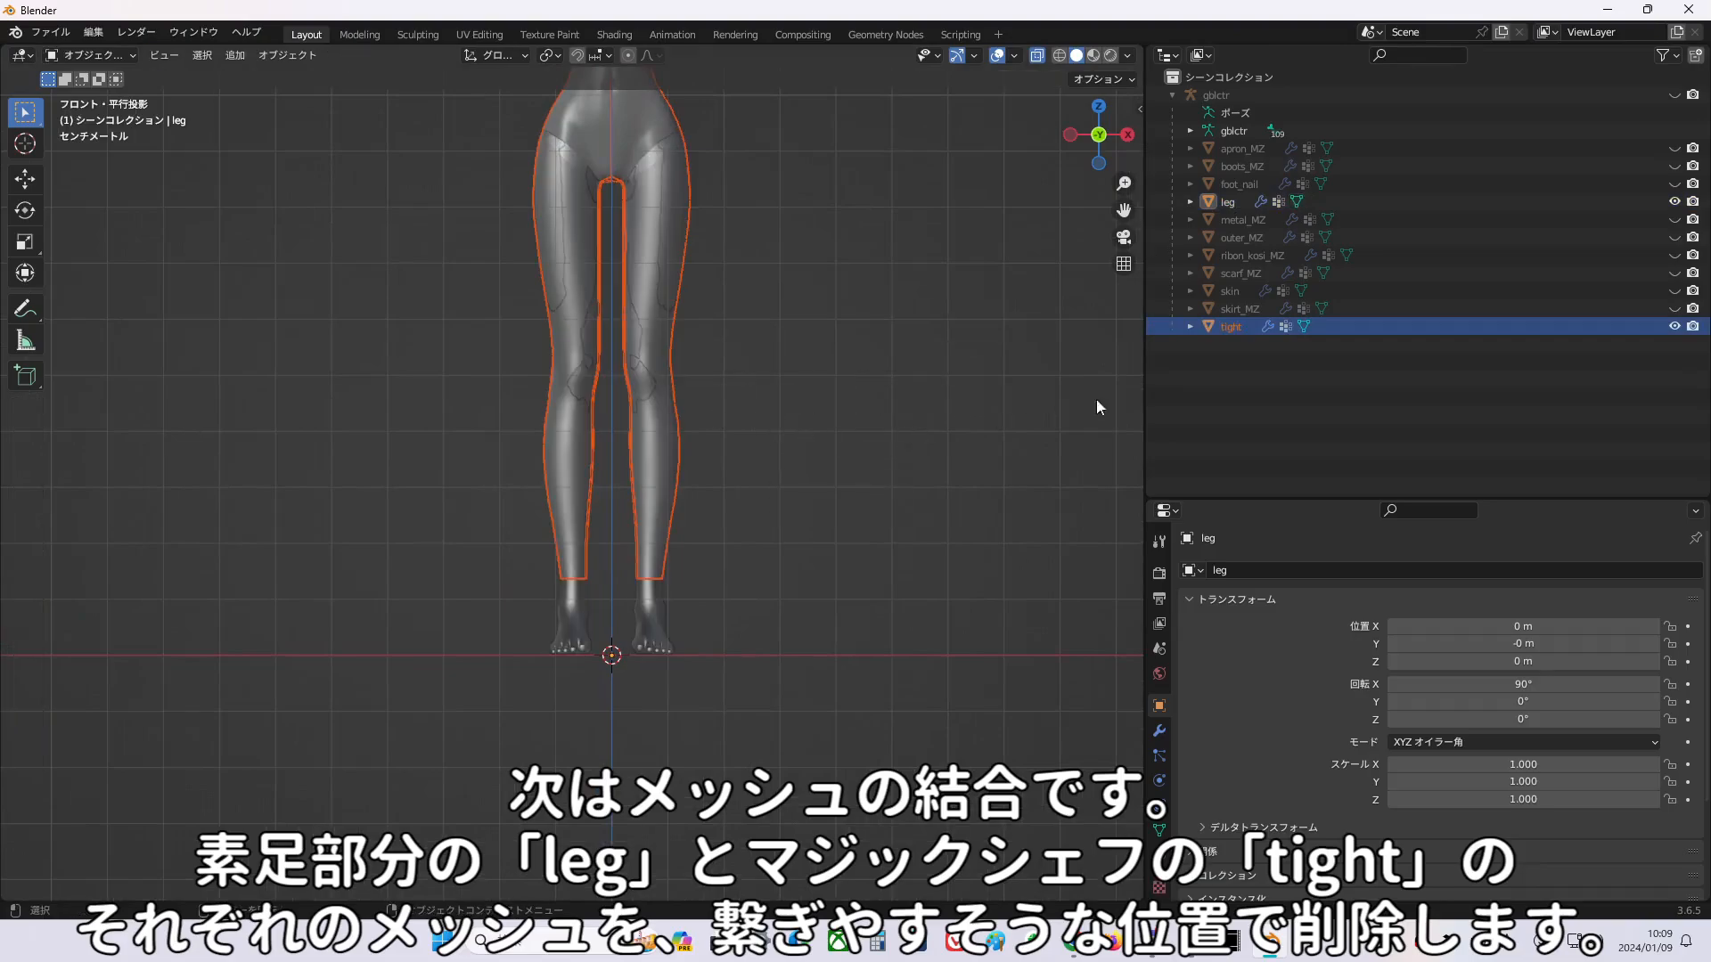
# Compare the outlines of the tight and leg meshes in the front view.
pyautogui.click(1224, 324)
pyautogui.keyDown('shift'); pyautogui.moveTo(873, 312); pyautogui.dragTo(844, 435, button='middle'); pyautogui.keyUp('shift')
pyautogui.click(1226, 206)
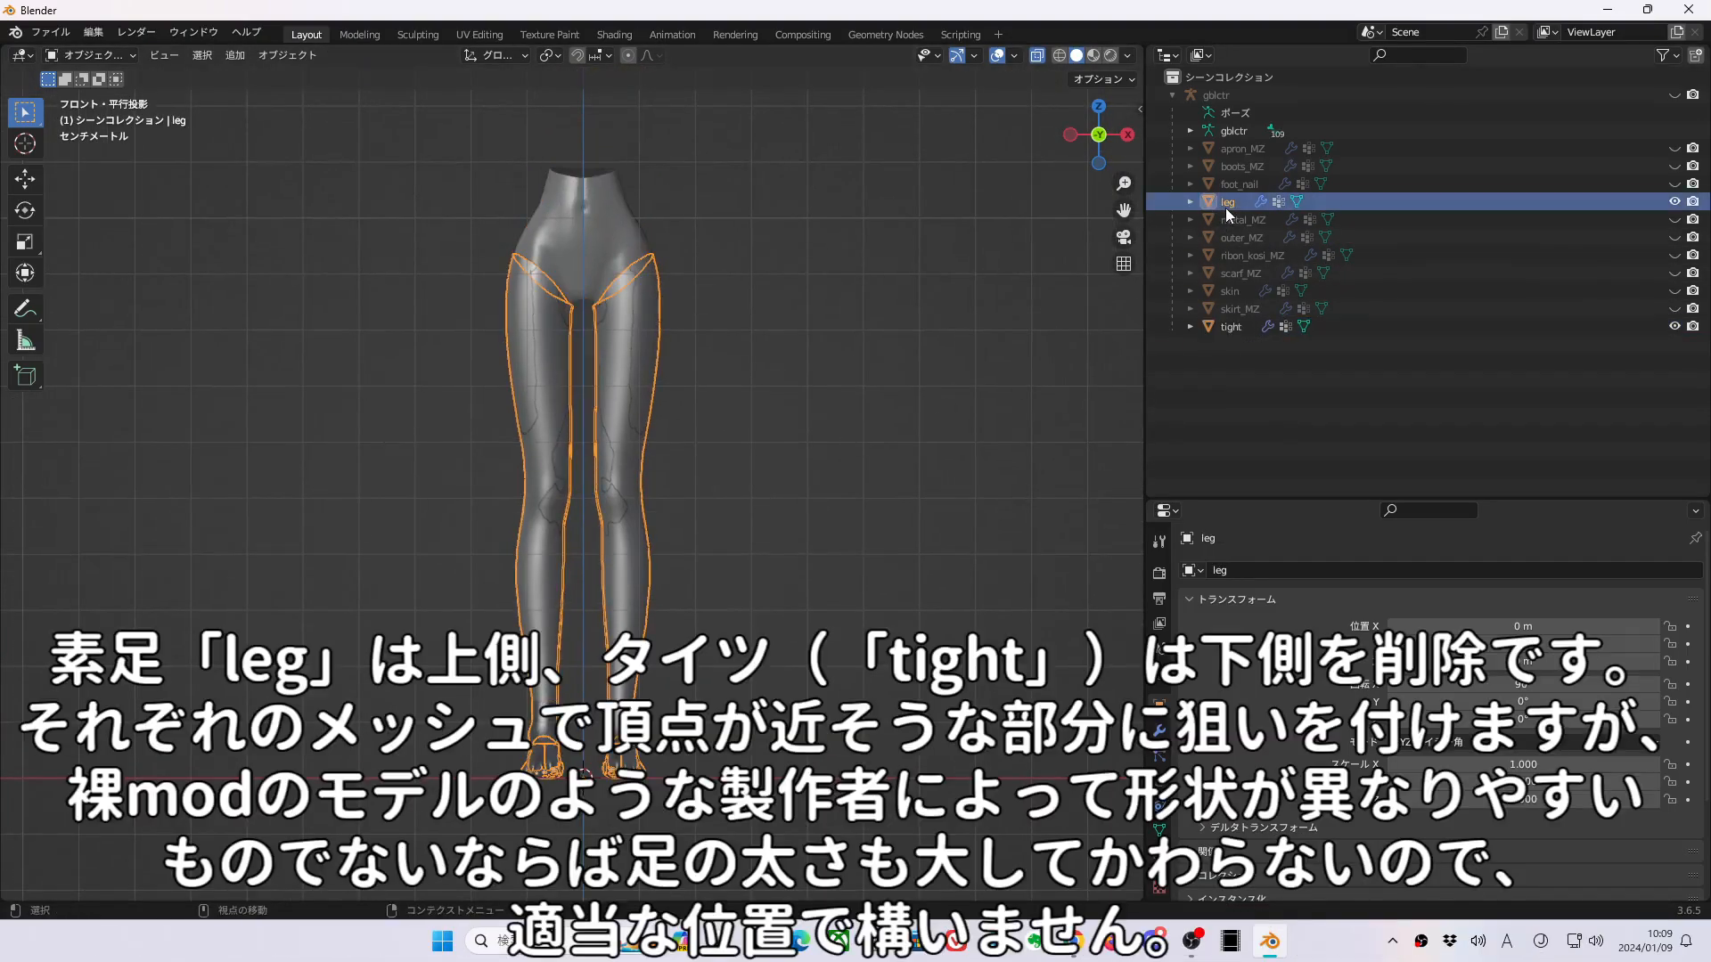
pyautogui.click(1239, 324)
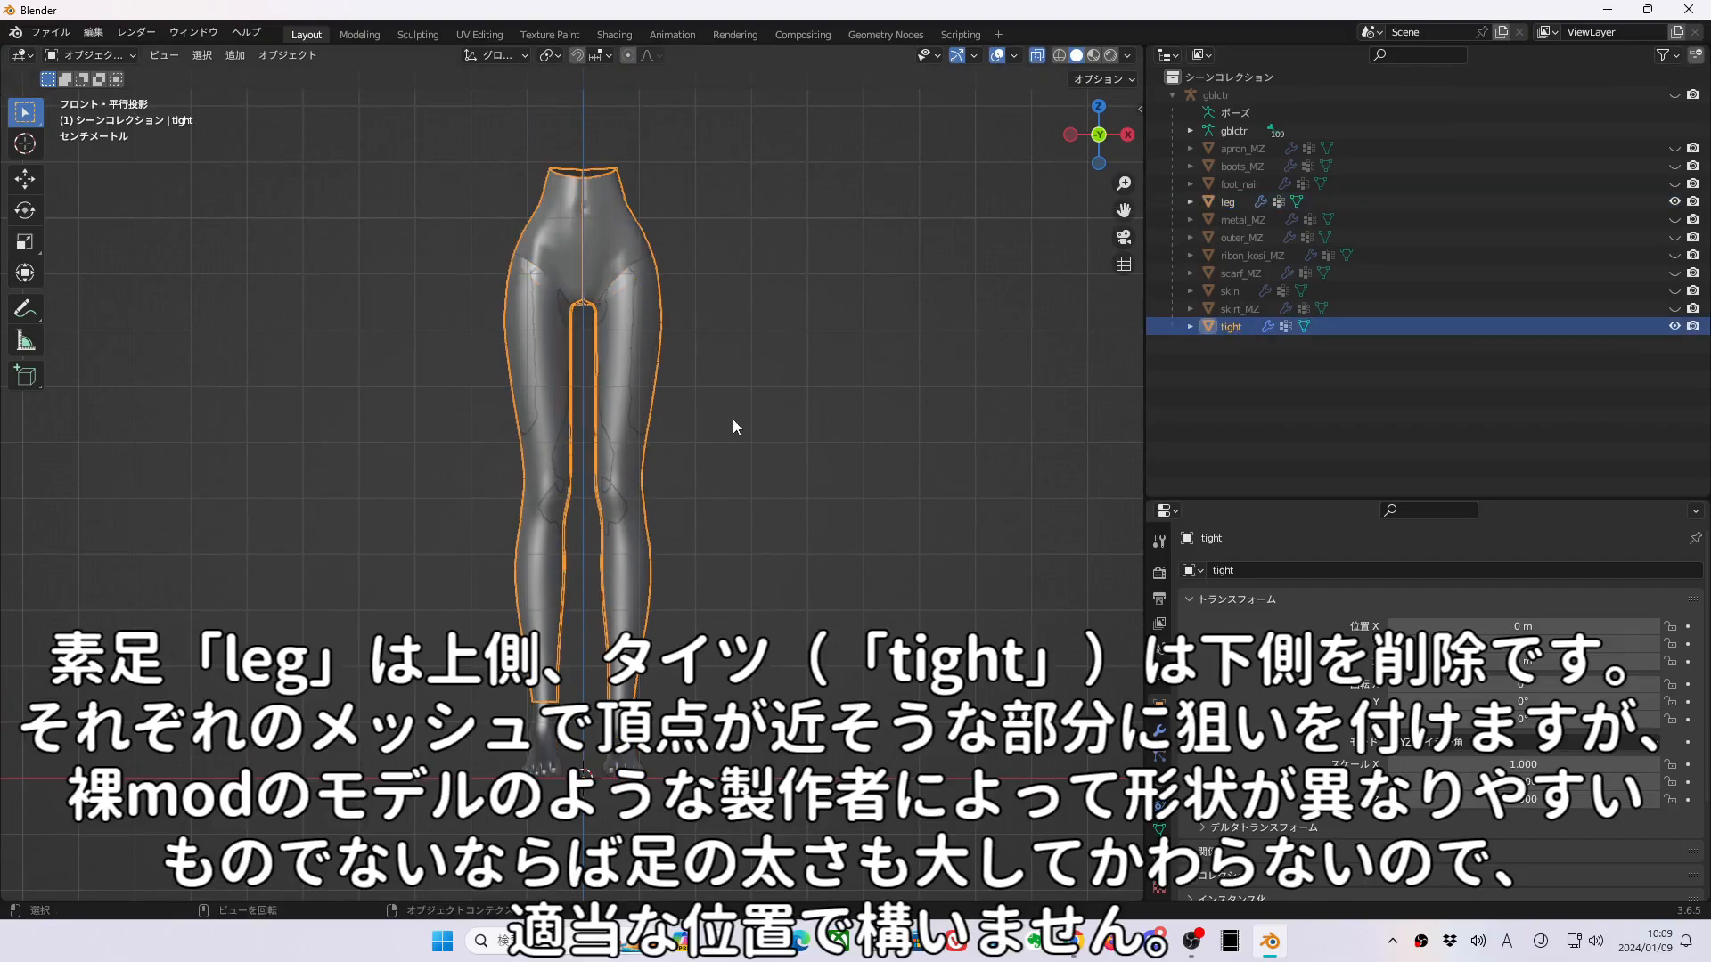
# Delete the upper vertices of the leg mesh from the thighs to just below the knees, and return to Object Mode.
pyautogui.keyDown('ctrl'); pyautogui.click(1228, 201); pyautogui.keyUp('ctrl')
pyautogui.press('Tab')
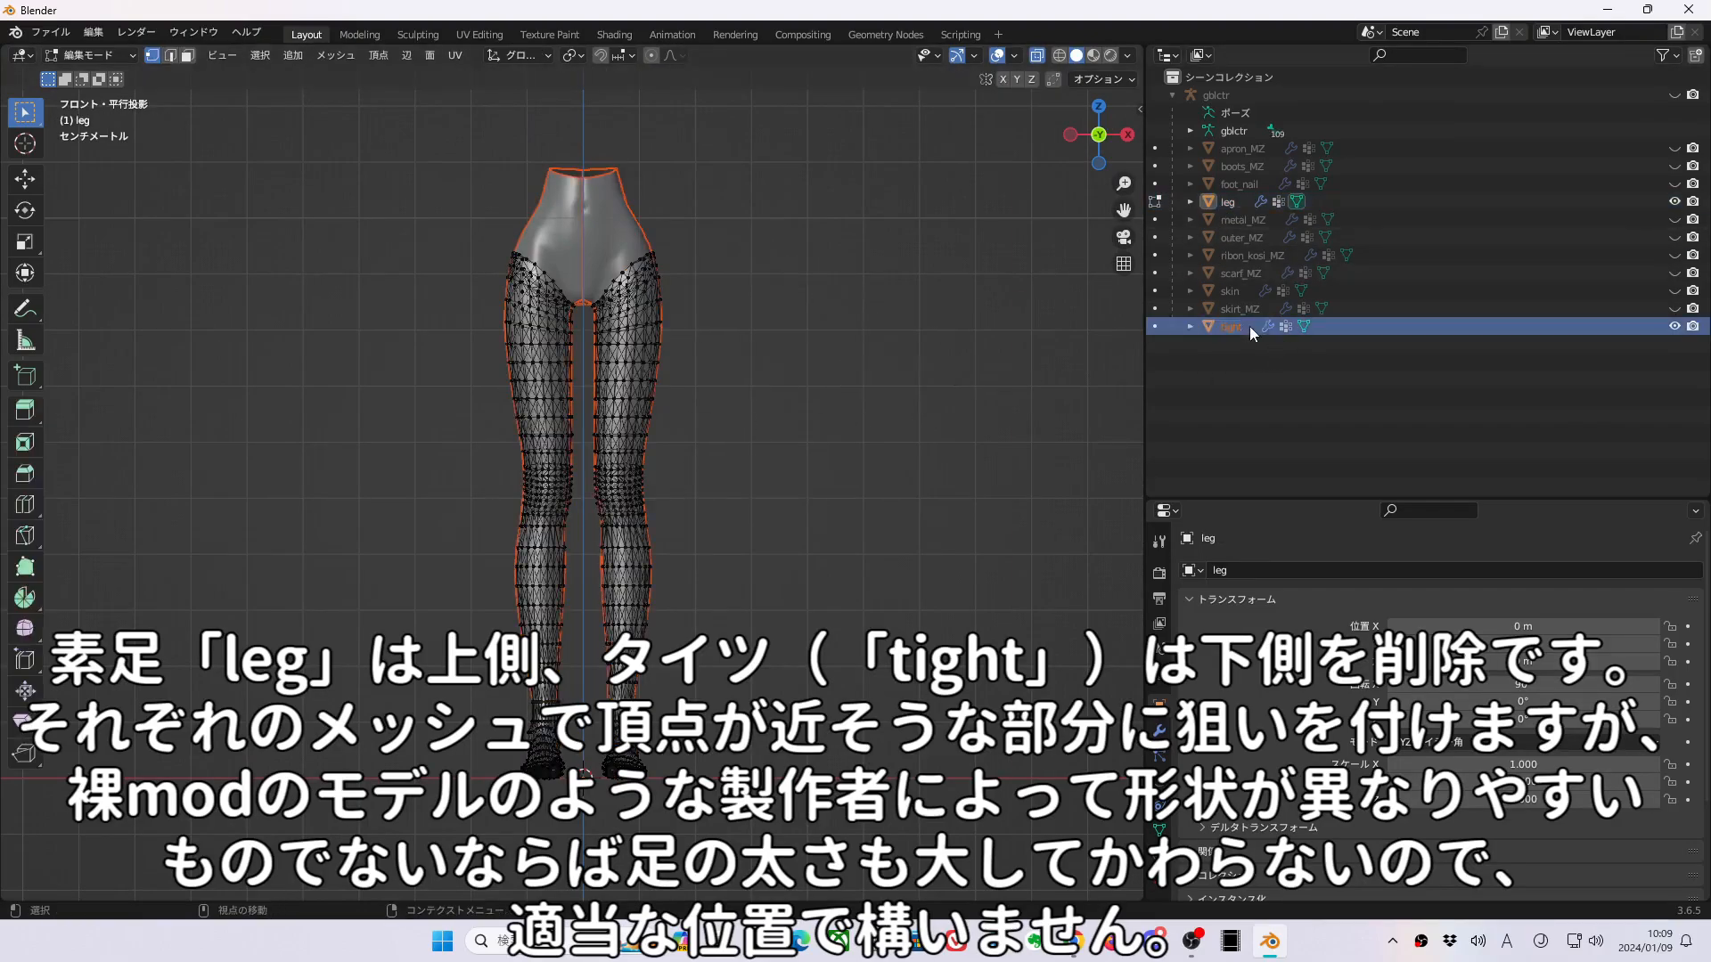
pyautogui.scroll(5, 448, 237)
pyautogui.scroll(-6, 448, 238)
pyautogui.moveTo(465, 134); pyautogui.dragTo(794, 463)
pyautogui.scroll(10, 750, 388)
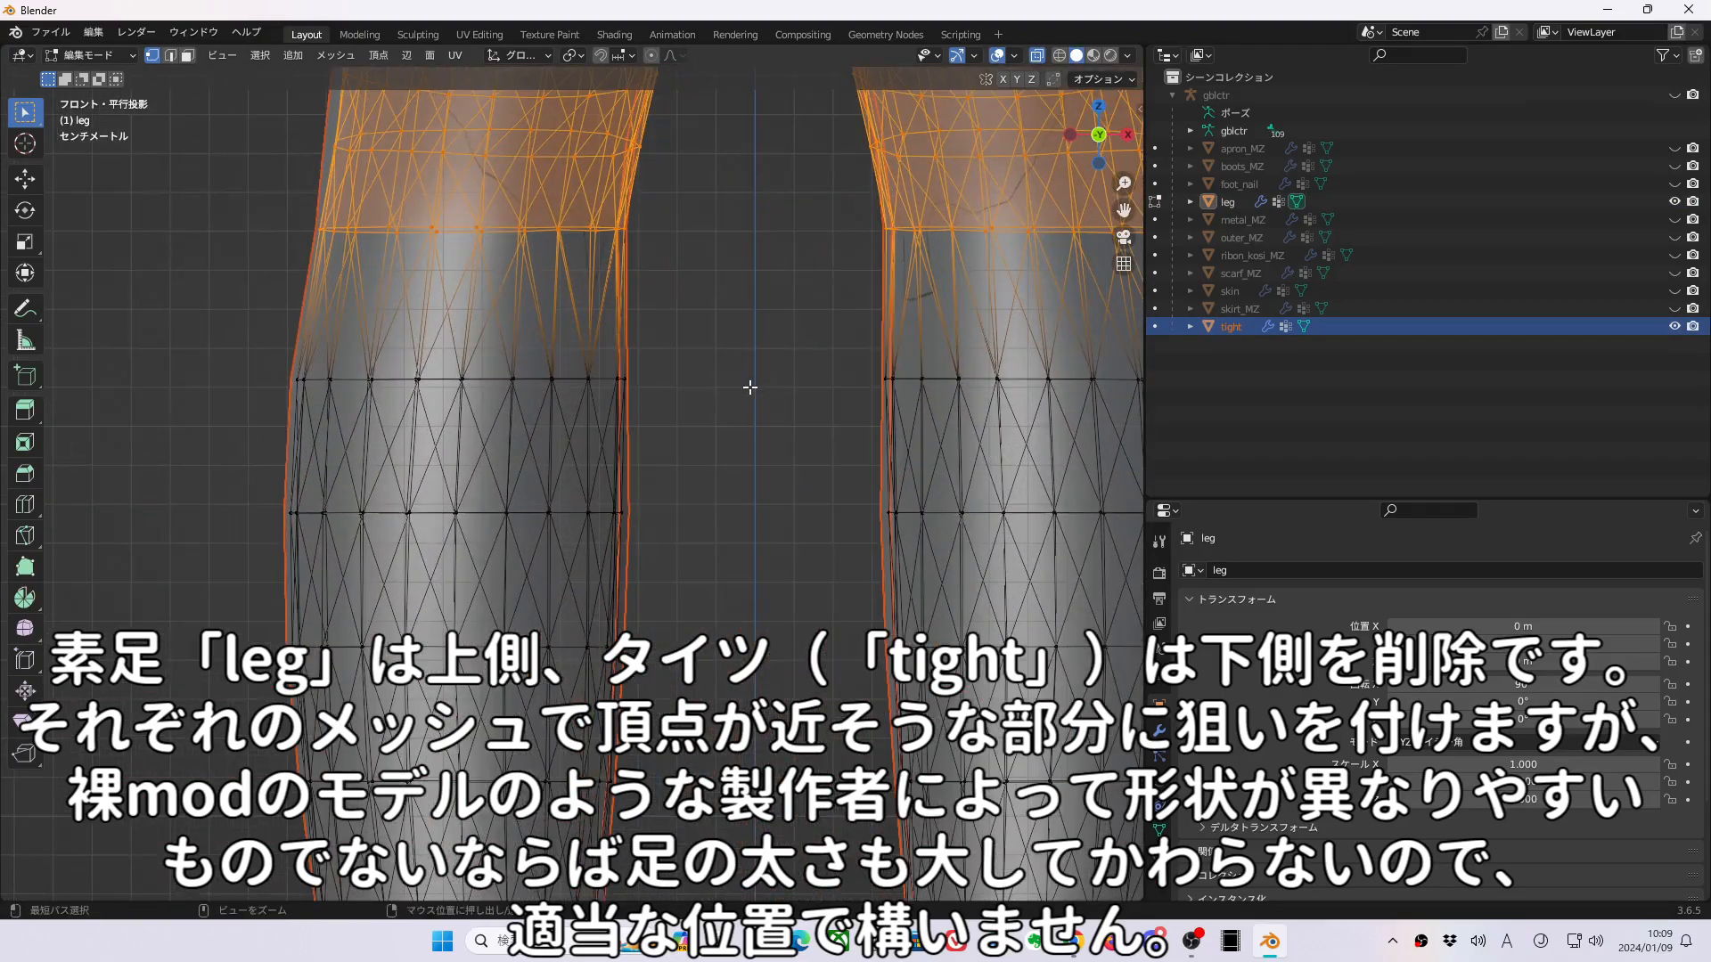
pyautogui.keyDown('shift'); pyautogui.moveTo(735, 395); pyautogui.dragTo(615, 517, button='middle'); pyautogui.keyUp('shift')
pyautogui.keyDown('shift'); pyautogui.moveTo(688, 312); pyautogui.dragTo(686, 531, button='middle'); pyautogui.keyUp('shift')
pyautogui.scroll(-3, 685, 531)
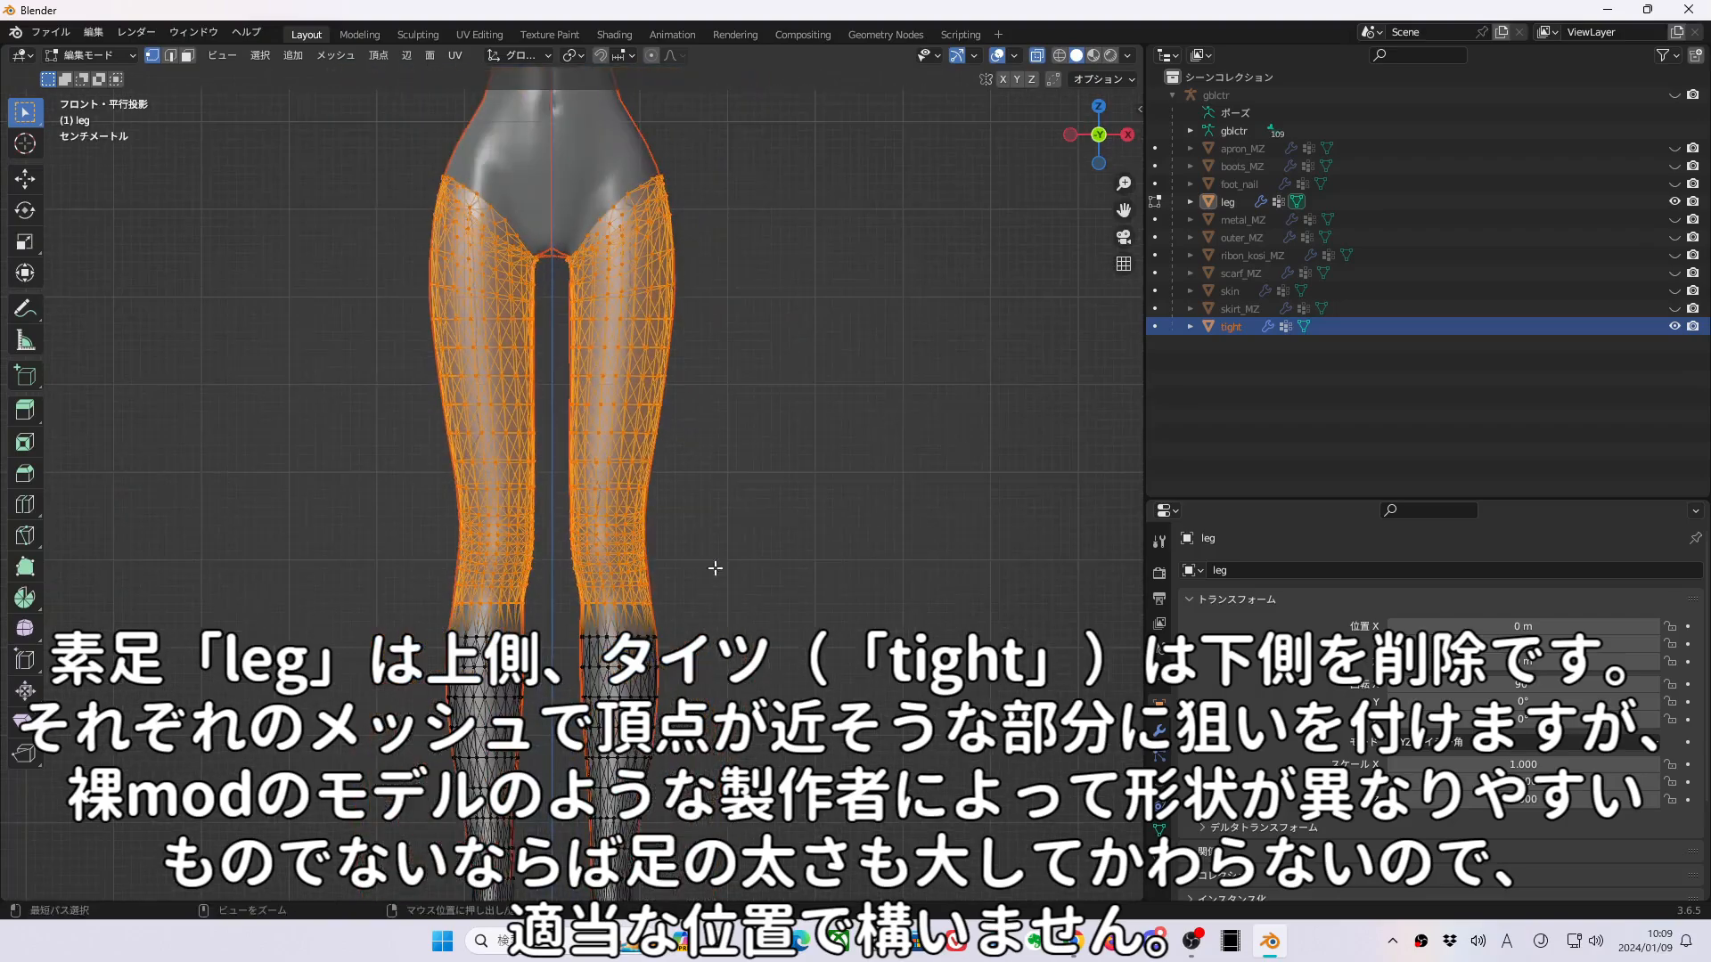
pyautogui.press('x')
pyautogui.click(788, 370)
pyautogui.keyDown('shift'); pyautogui.moveTo(759, 486); pyautogui.dragTo(768, 396, button='middle'); pyautogui.keyUp('shift')
pyautogui.keyDown('ctrl'); pyautogui.moveTo(768, 397); pyautogui.dragTo(760, 520, button='middle'); pyautogui.keyUp('ctrl')
pyautogui.hotkey('ctrl', 'Tab')
pyautogui.click(599, 533)
# Delete the lower vertices of the tight mesh below the cut top edge of leg, and return to Object Mode.
pyautogui.click(1231, 323)
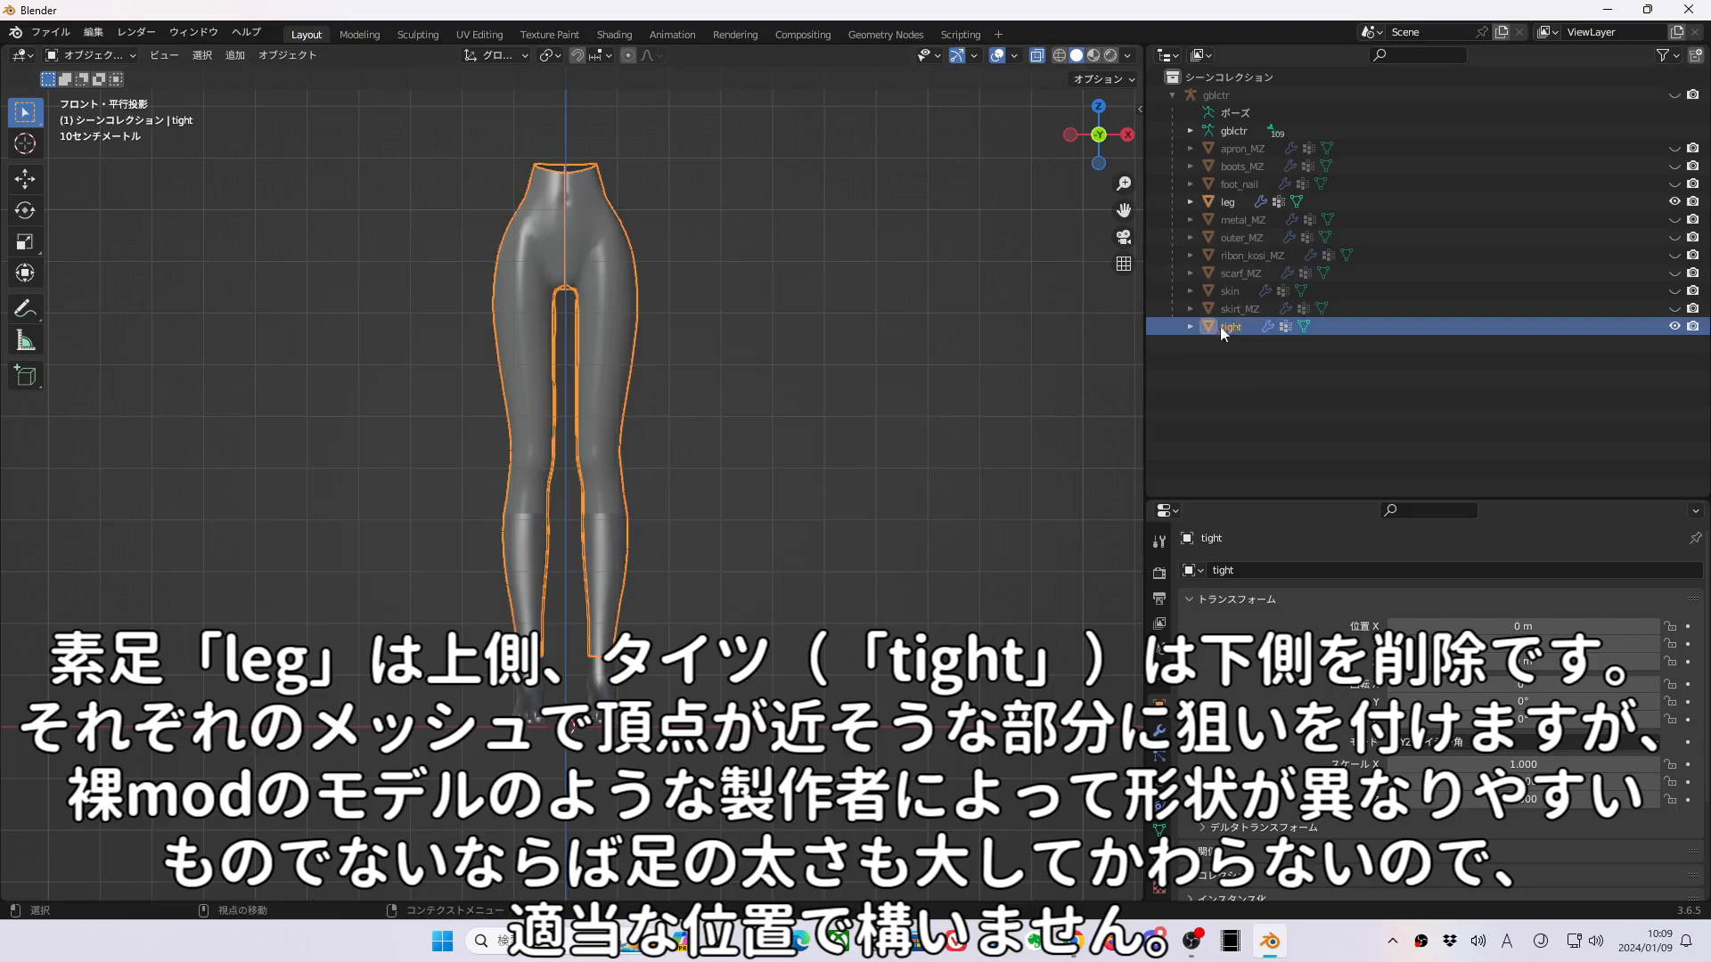
pyautogui.hotkey('ctrl', 'Tab')
pyautogui.click(967, 361)
pyautogui.click(1226, 203)
pyautogui.moveTo(415, 753); pyautogui.dragTo(733, 521)
pyautogui.keyDown('ctrl'); pyautogui.moveTo(733, 521); pyautogui.dragTo(719, 343, button='middle'); pyautogui.keyUp('ctrl')
pyautogui.keyDown('shift'); pyautogui.moveTo(680, 544); pyautogui.dragTo(615, 268, button='middle'); pyautogui.keyUp('shift')
pyautogui.keyDown('ctrl'); pyautogui.moveTo(609, 401); pyautogui.dragTo(590, 554, button='middle'); pyautogui.keyUp('ctrl')
pyautogui.press('x')
pyautogui.click(591, 554)
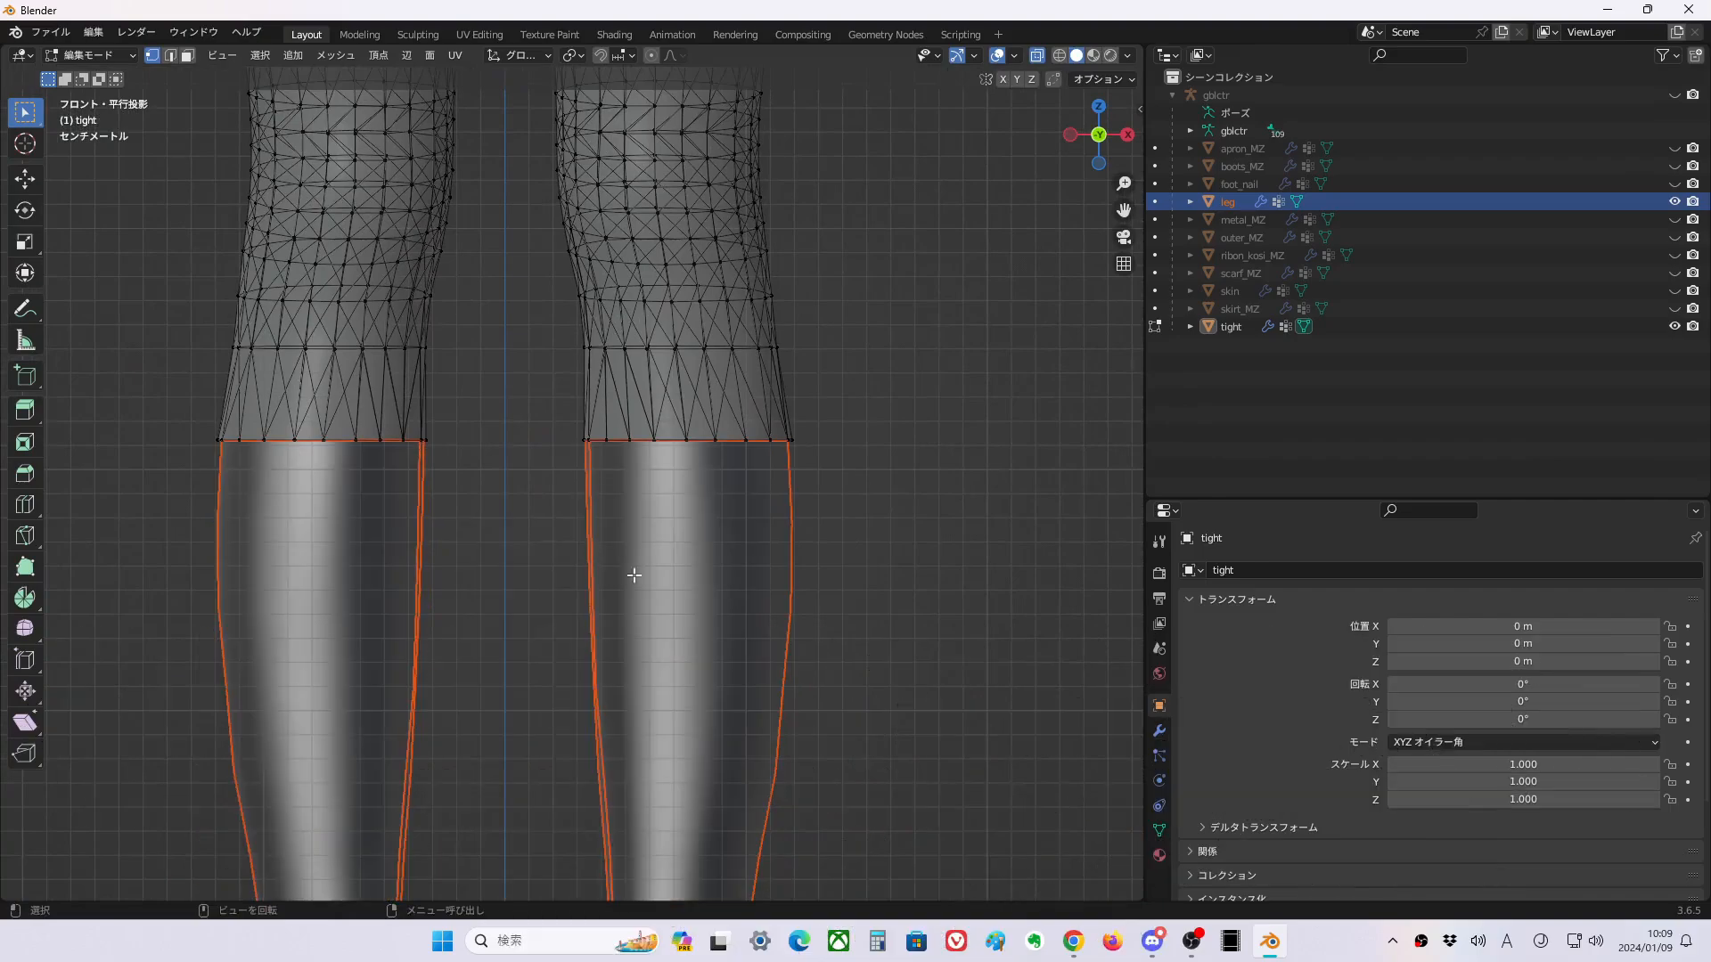
pyautogui.hotkey('ctrl', 'Tab')
pyautogui.click(703, 573)
# Join the tight mesh into leg in Object Mode, with leg as the active object.
pyautogui.keyDown('ctrl'); pyautogui.moveTo(846, 490); pyautogui.dragTo(735, 592, button='middle'); pyautogui.keyUp('ctrl')
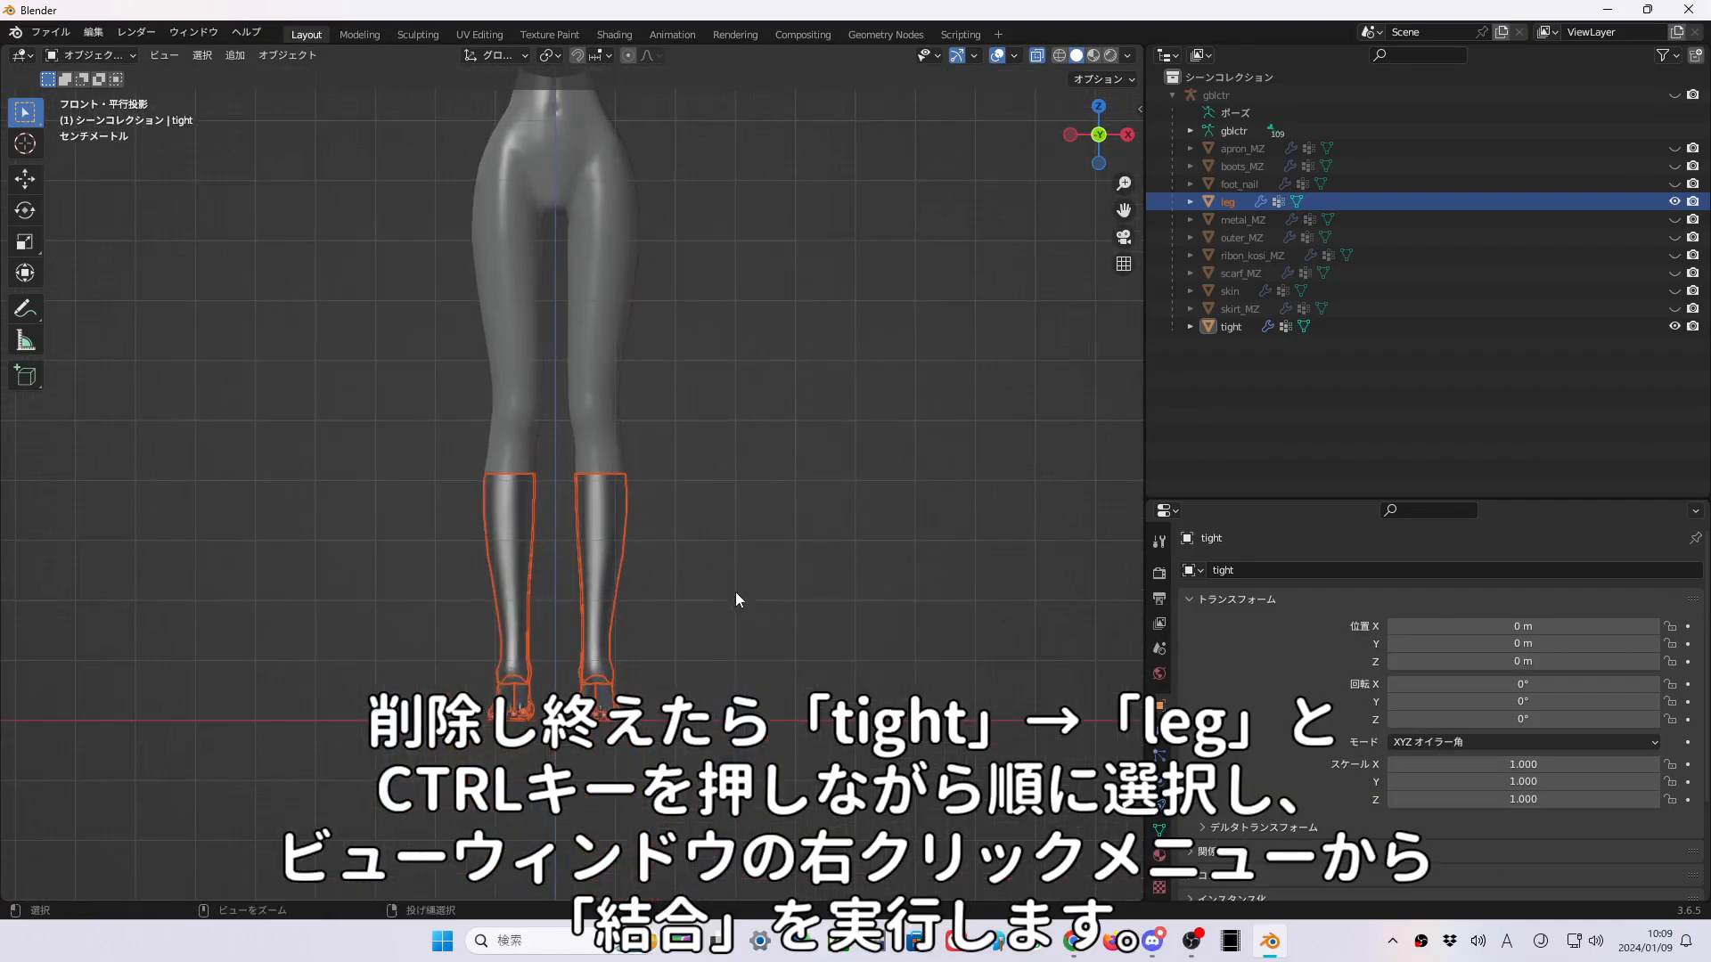
pyautogui.click(602, 318)
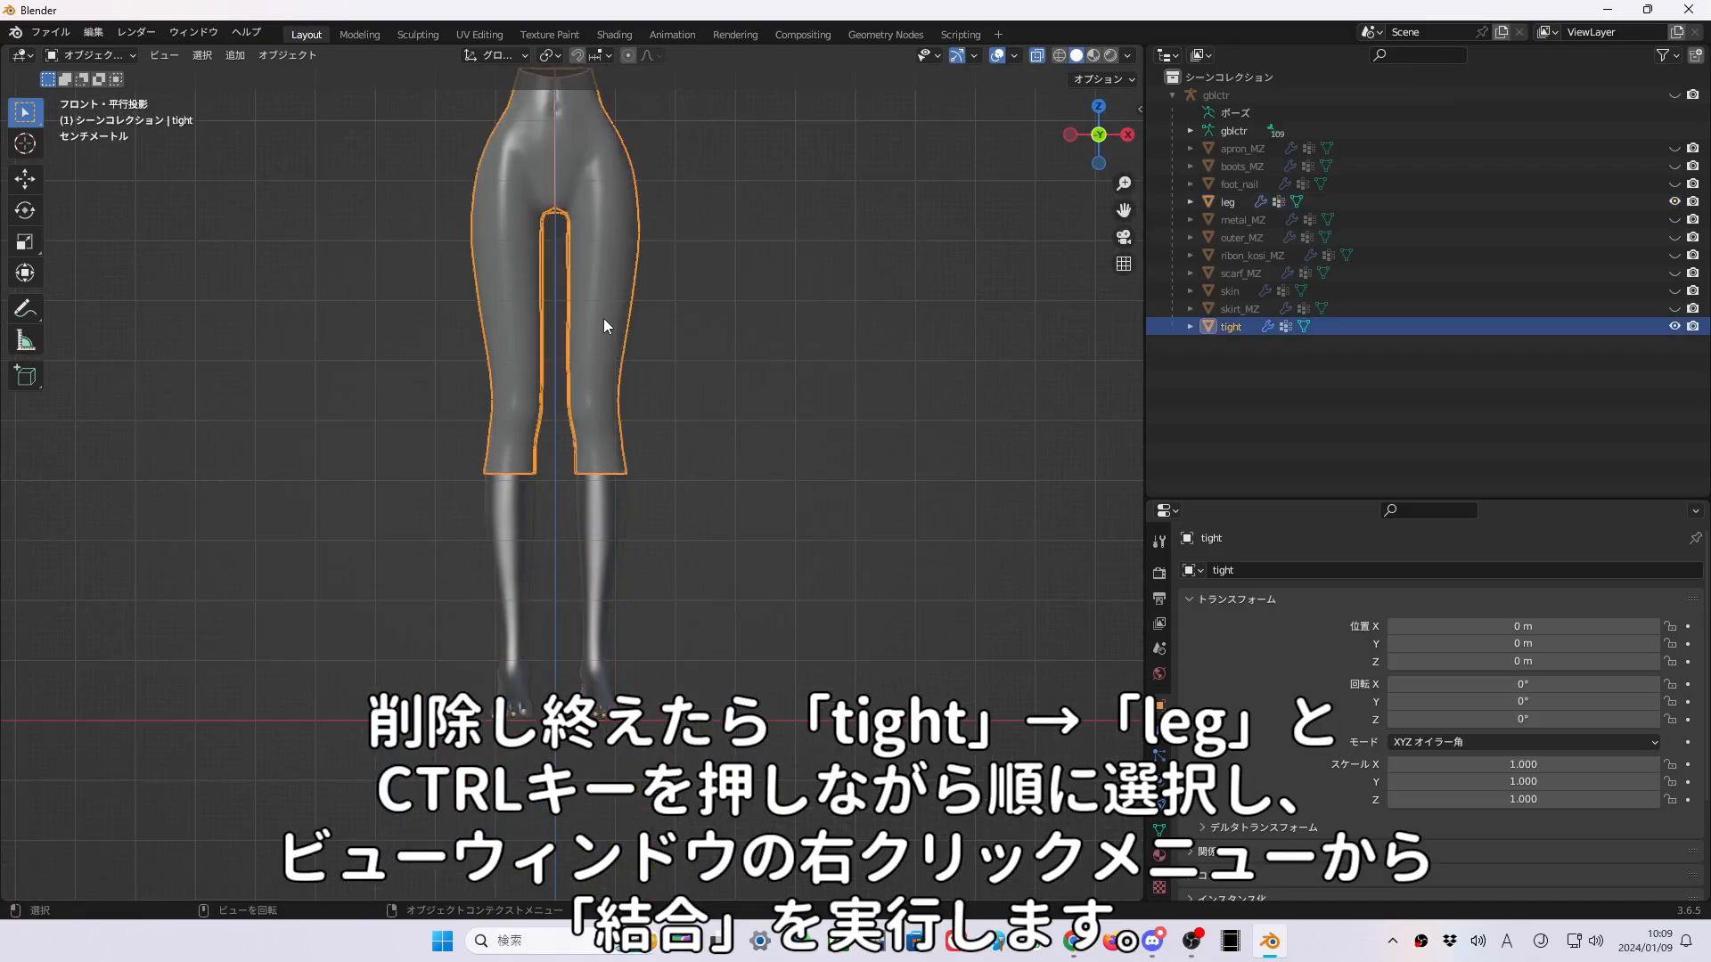
pyautogui.keyDown('ctrl'); pyautogui.click(615, 533); pyautogui.keyUp('ctrl')
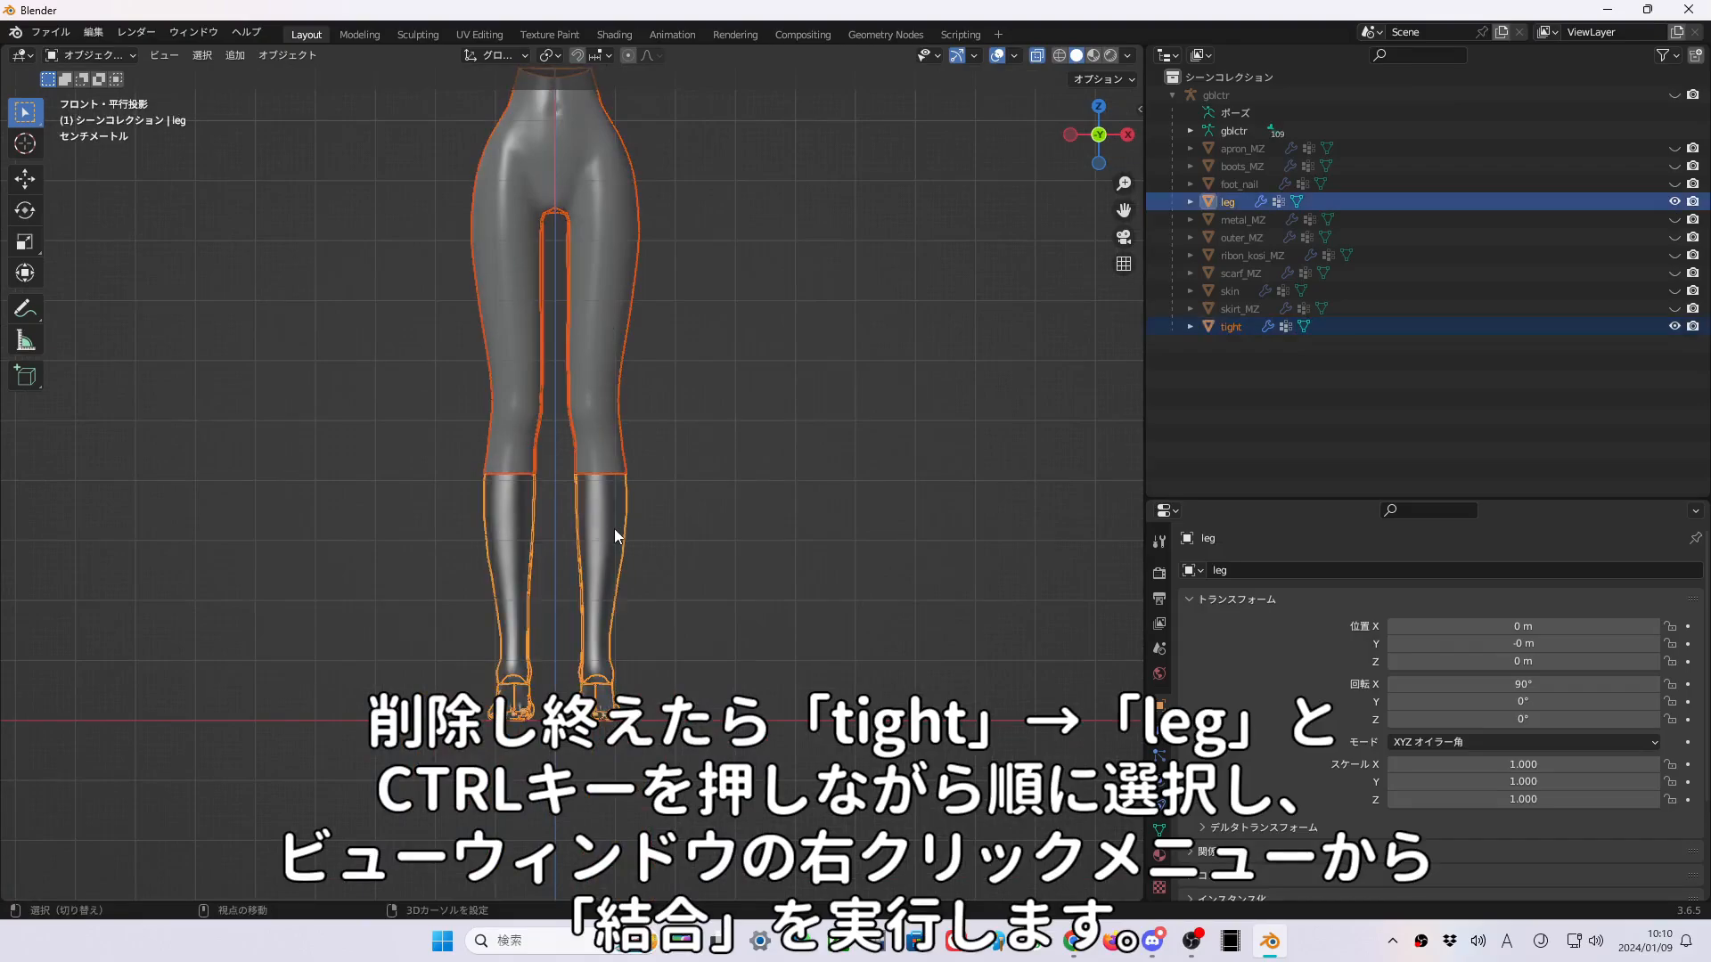
pyautogui.rightClick(718, 450)
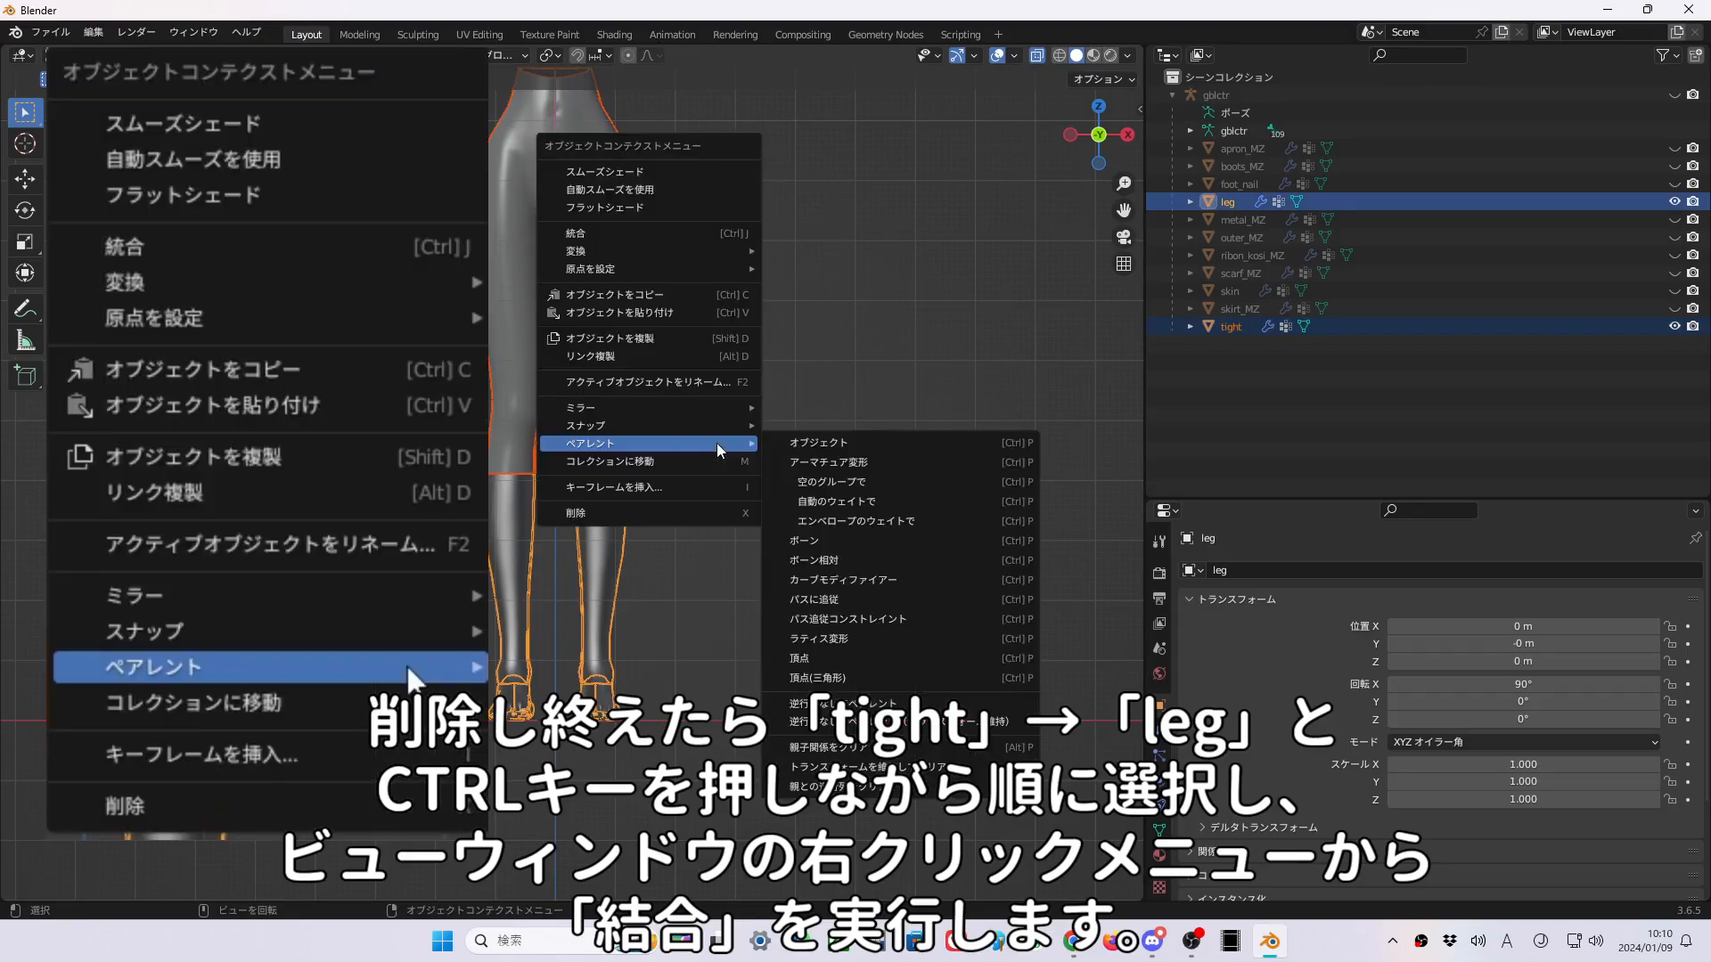
pyautogui.click(591, 235)
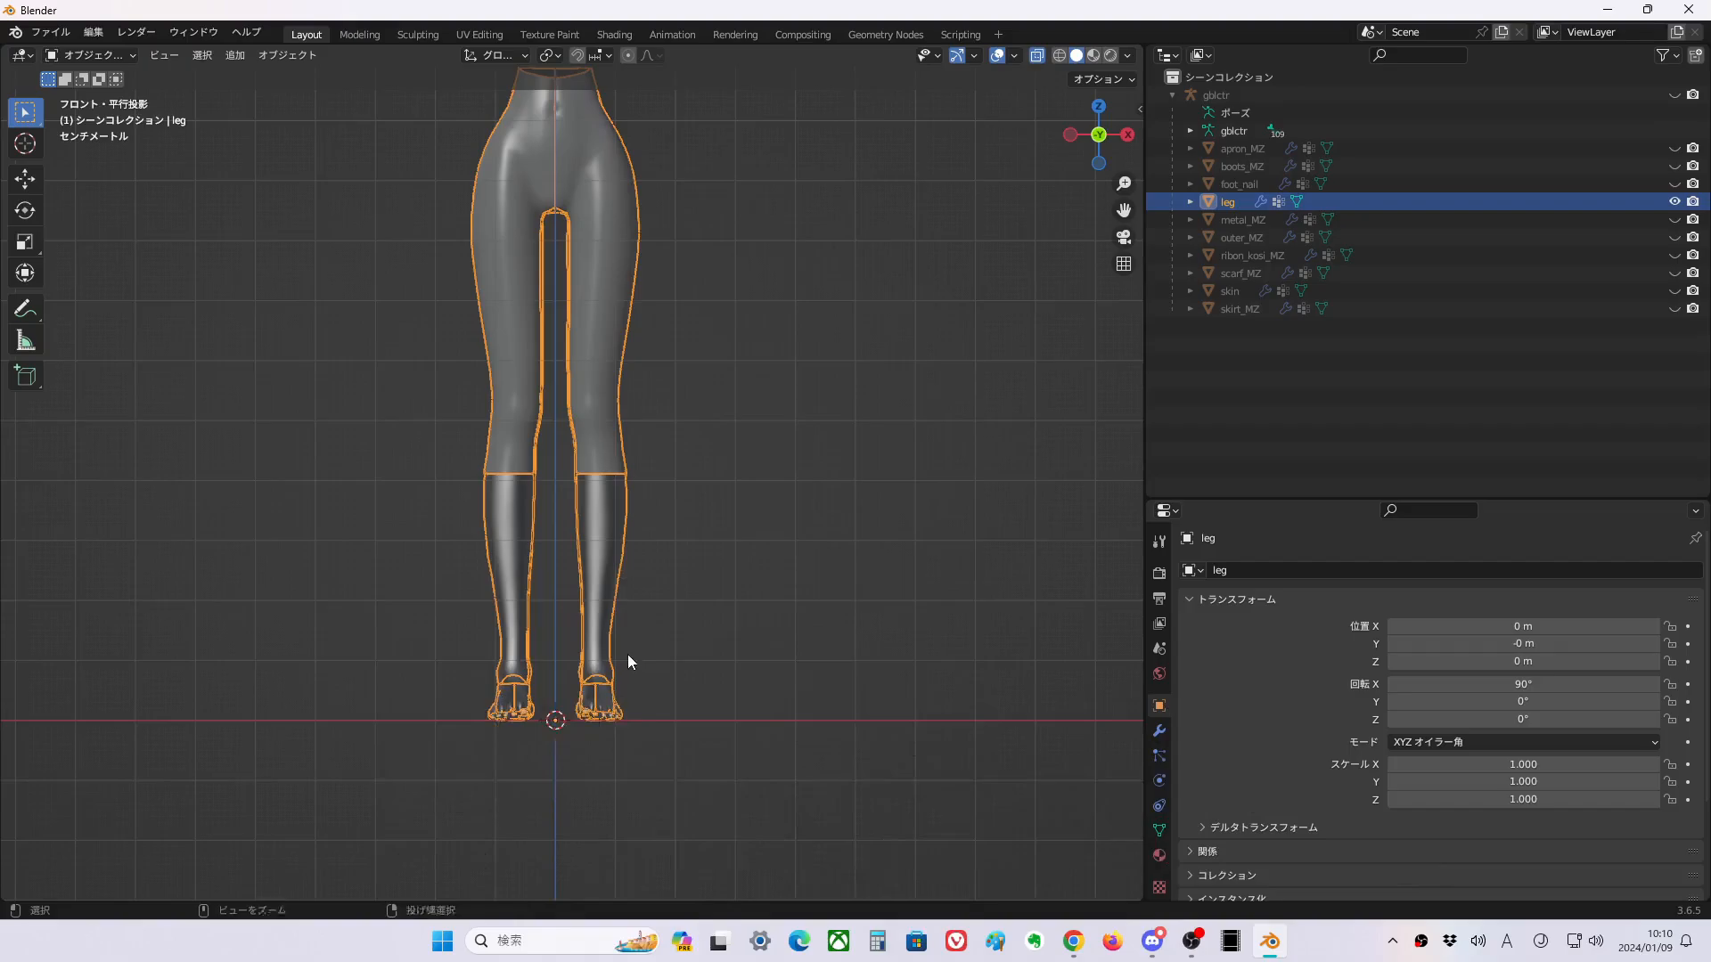
# Merge by distance the vertices of leg around the seams just below both knees in Edit Mode.
pyautogui.scroll(7, 676, 485)
pyautogui.moveTo(585, 521); pyautogui.dragTo(697, 585, button='middle')
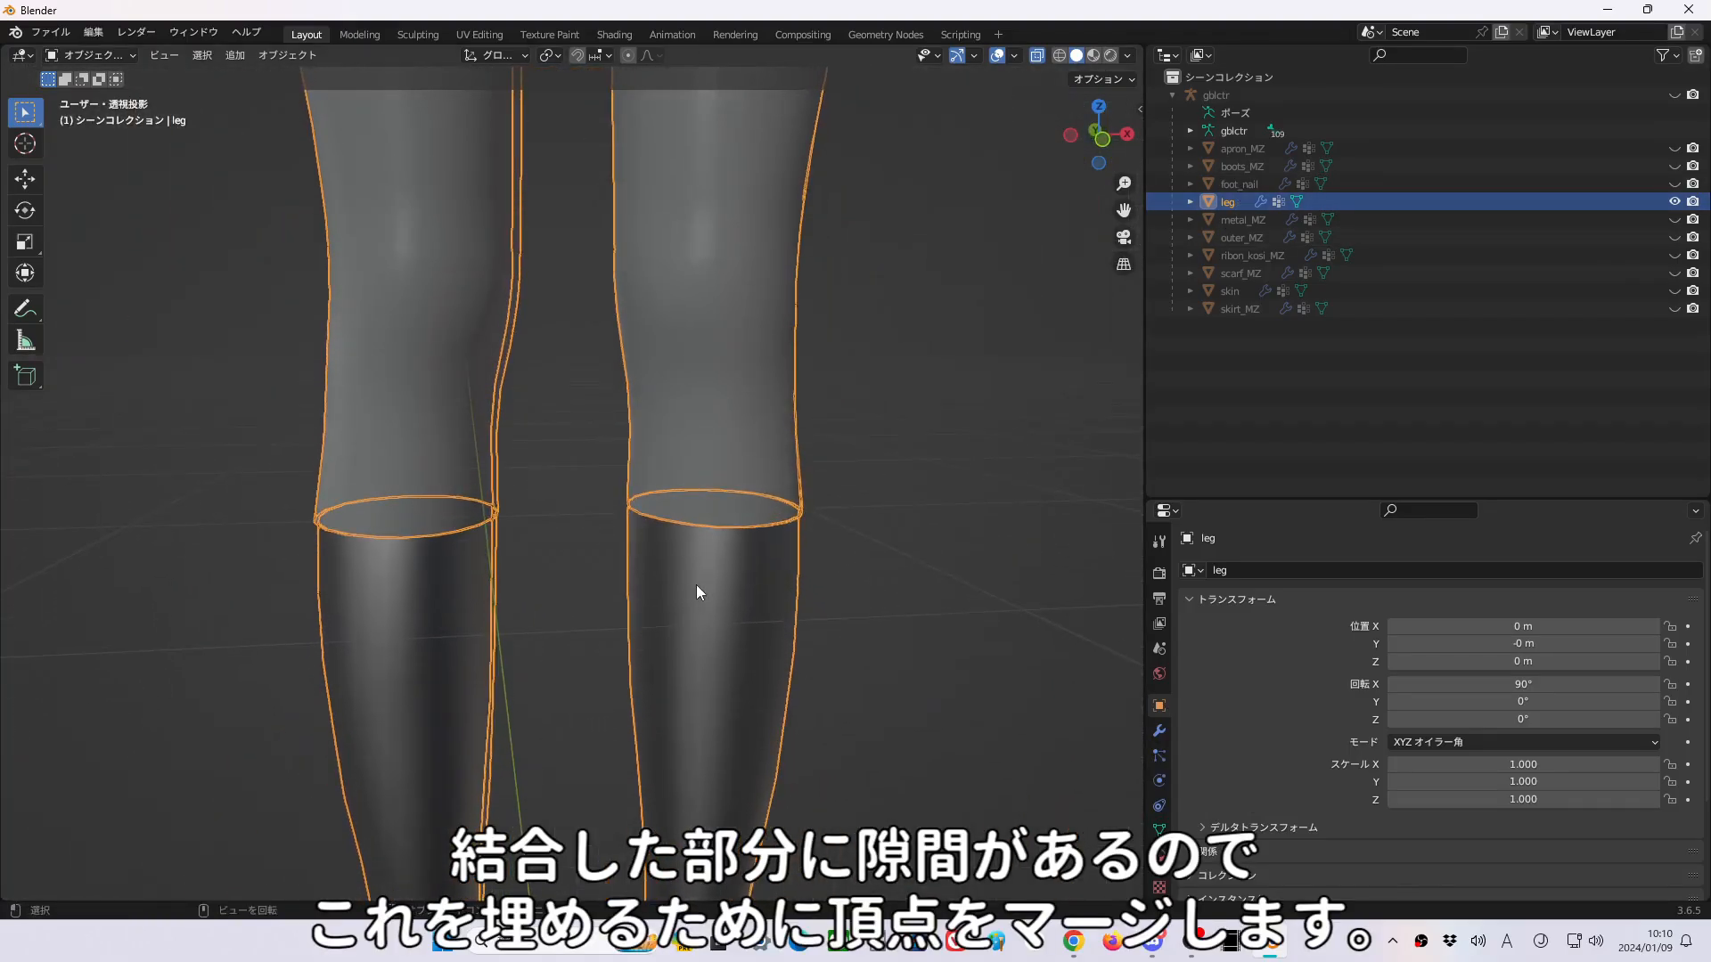
pyautogui.scroll(3, 676, 544)
pyautogui.scroll(1, 535, 597)
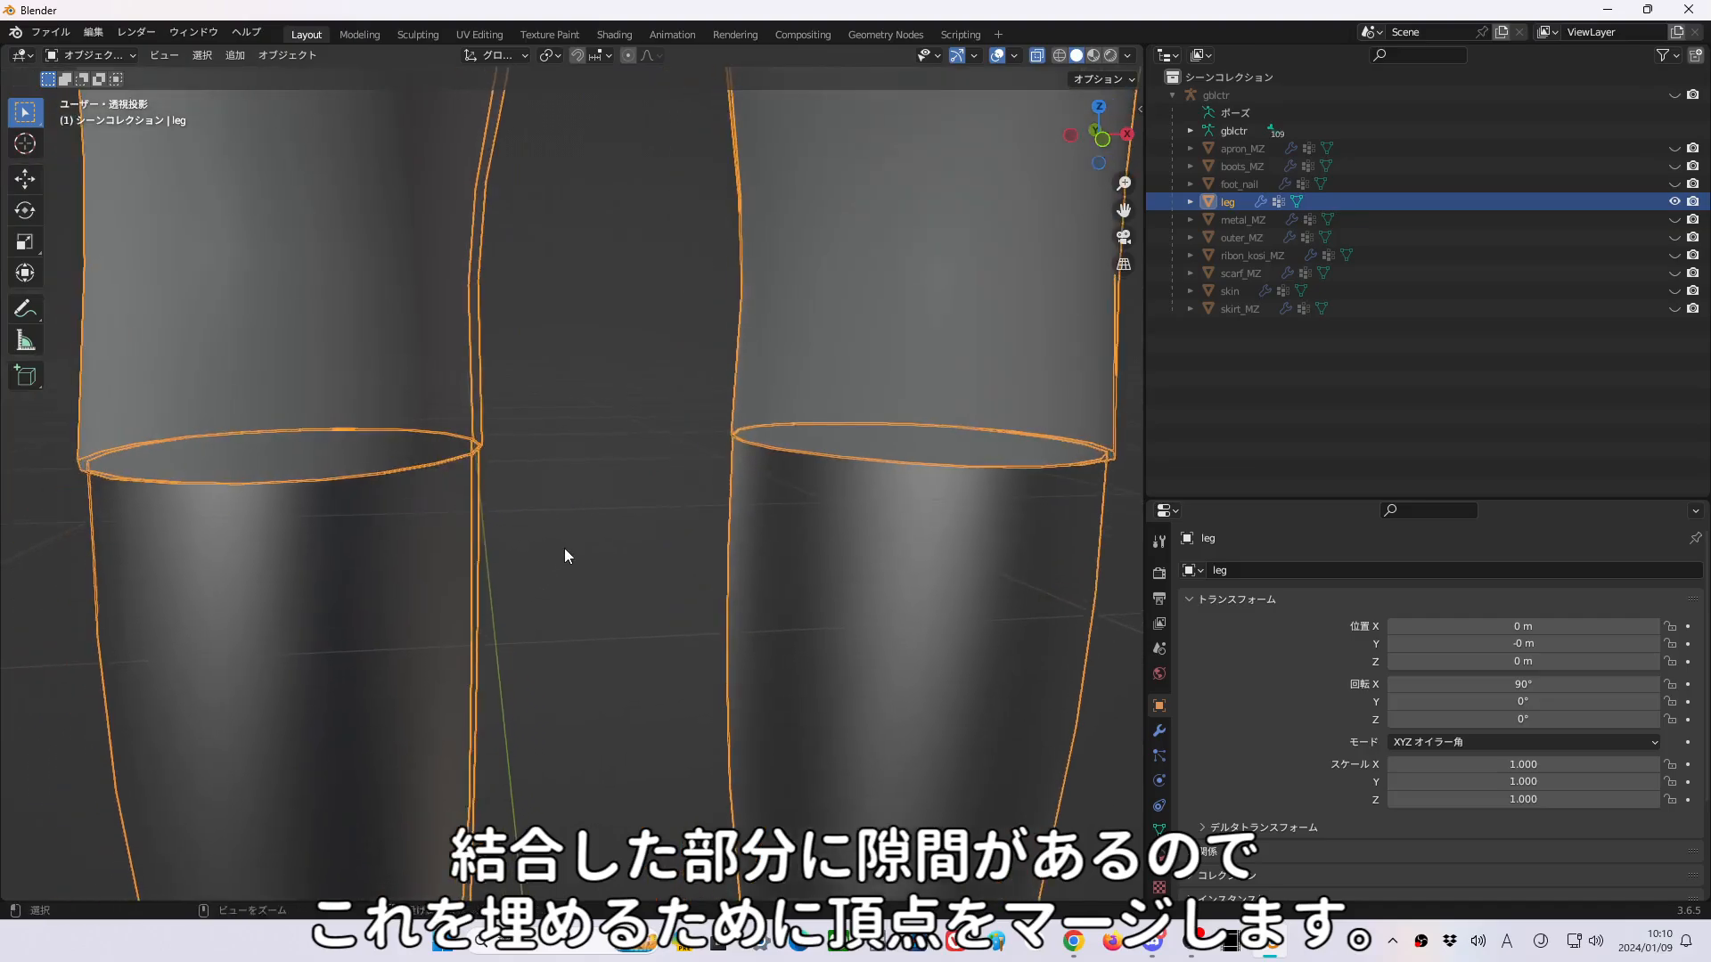
pyautogui.scroll(-4, 564, 548)
pyautogui.moveTo(561, 668); pyautogui.dragTo(439, 558, button='middle')
pyautogui.hotkey('ctrl', 'Tab')
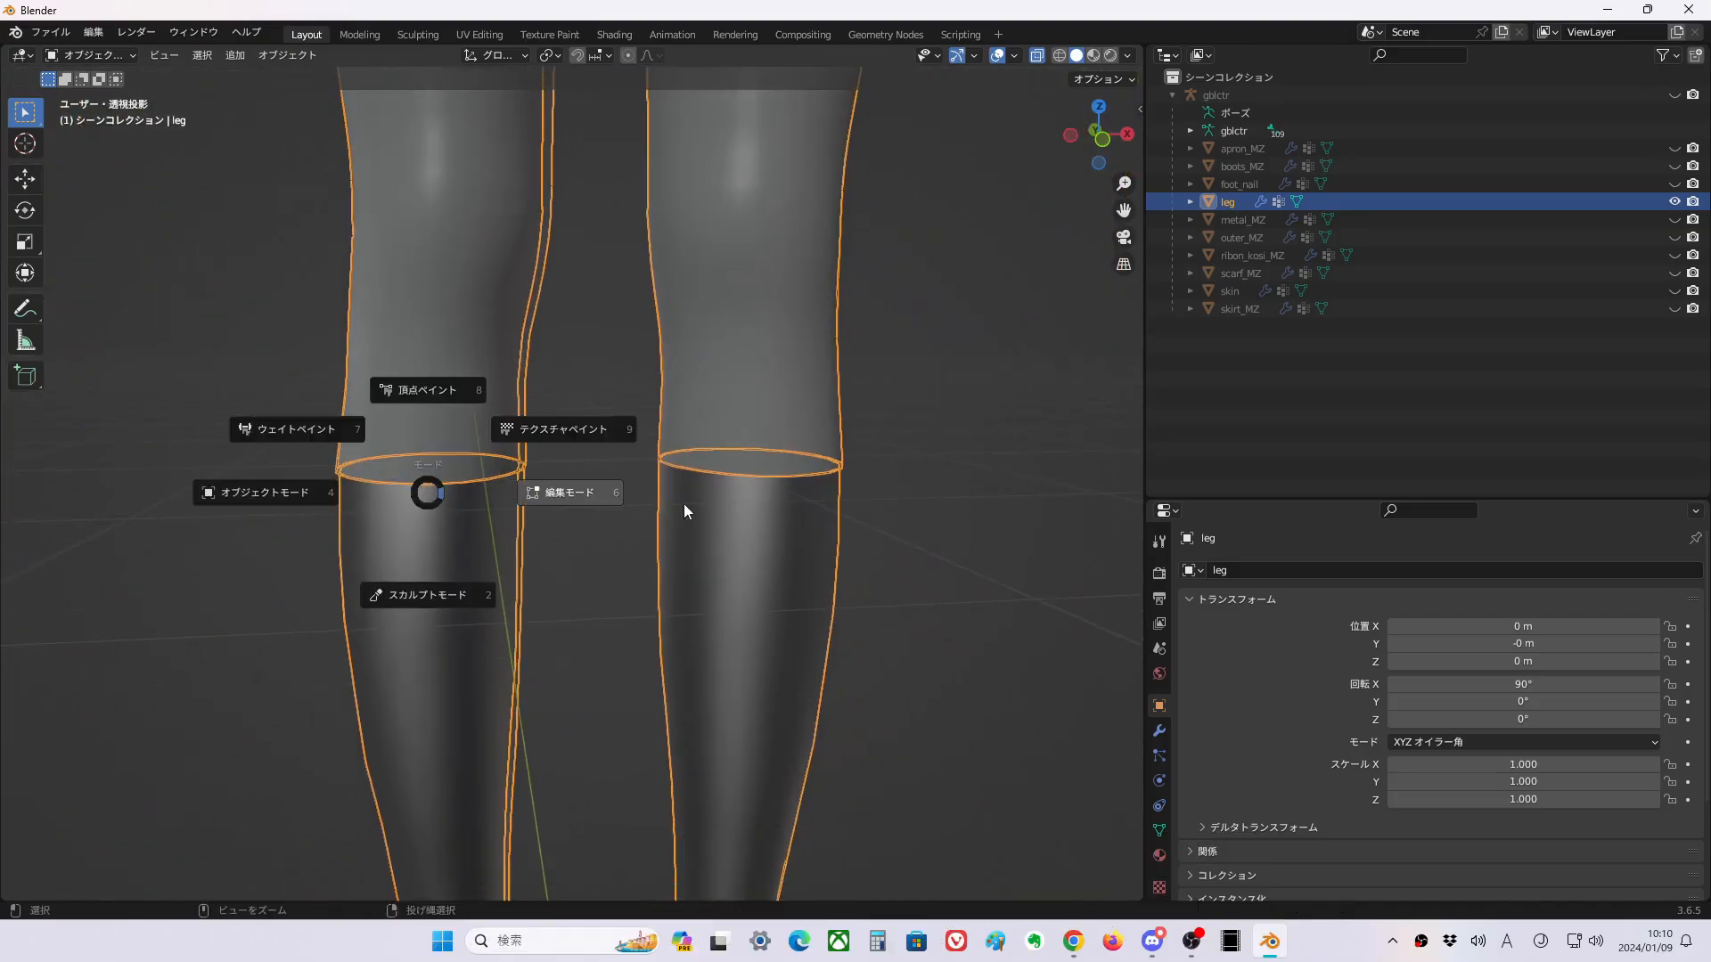
pyautogui.click(614, 488)
pyautogui.moveTo(281, 430); pyautogui.dragTo(894, 512)
pyautogui.scroll(1, 896, 514)
pyautogui.moveTo(512, 537); pyautogui.dragTo(559, 427, button='middle')
pyautogui.scroll(3, 575, 588)
pyautogui.press('m')
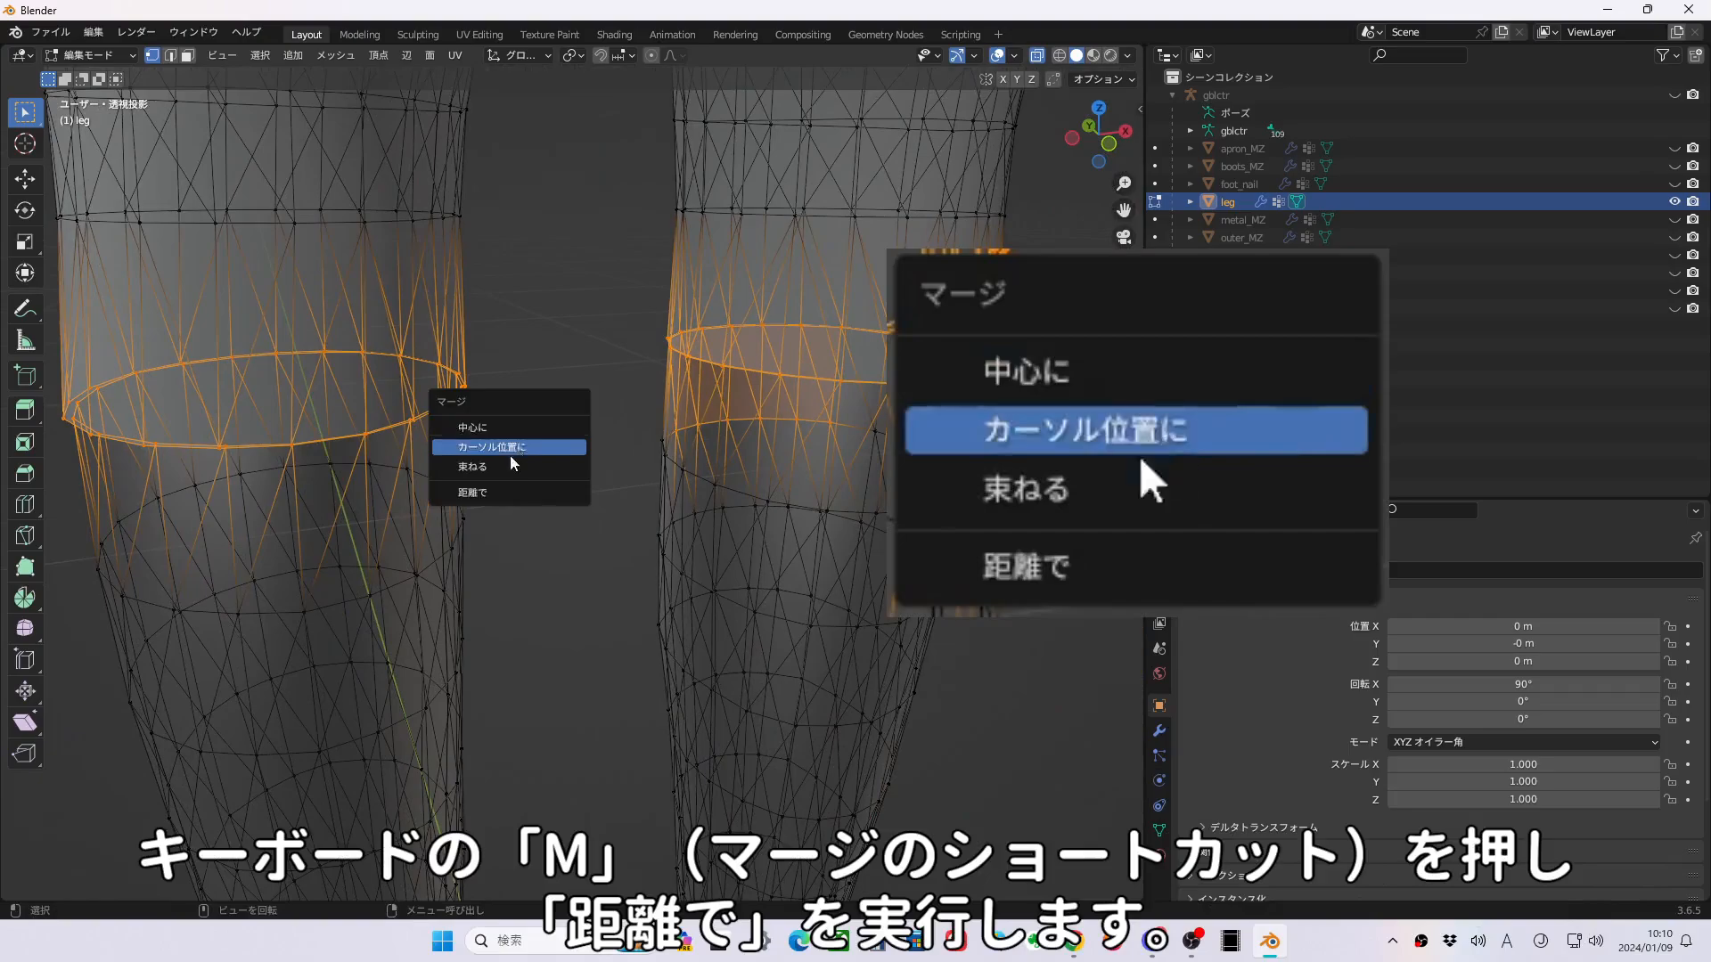
pyautogui.click(488, 493)
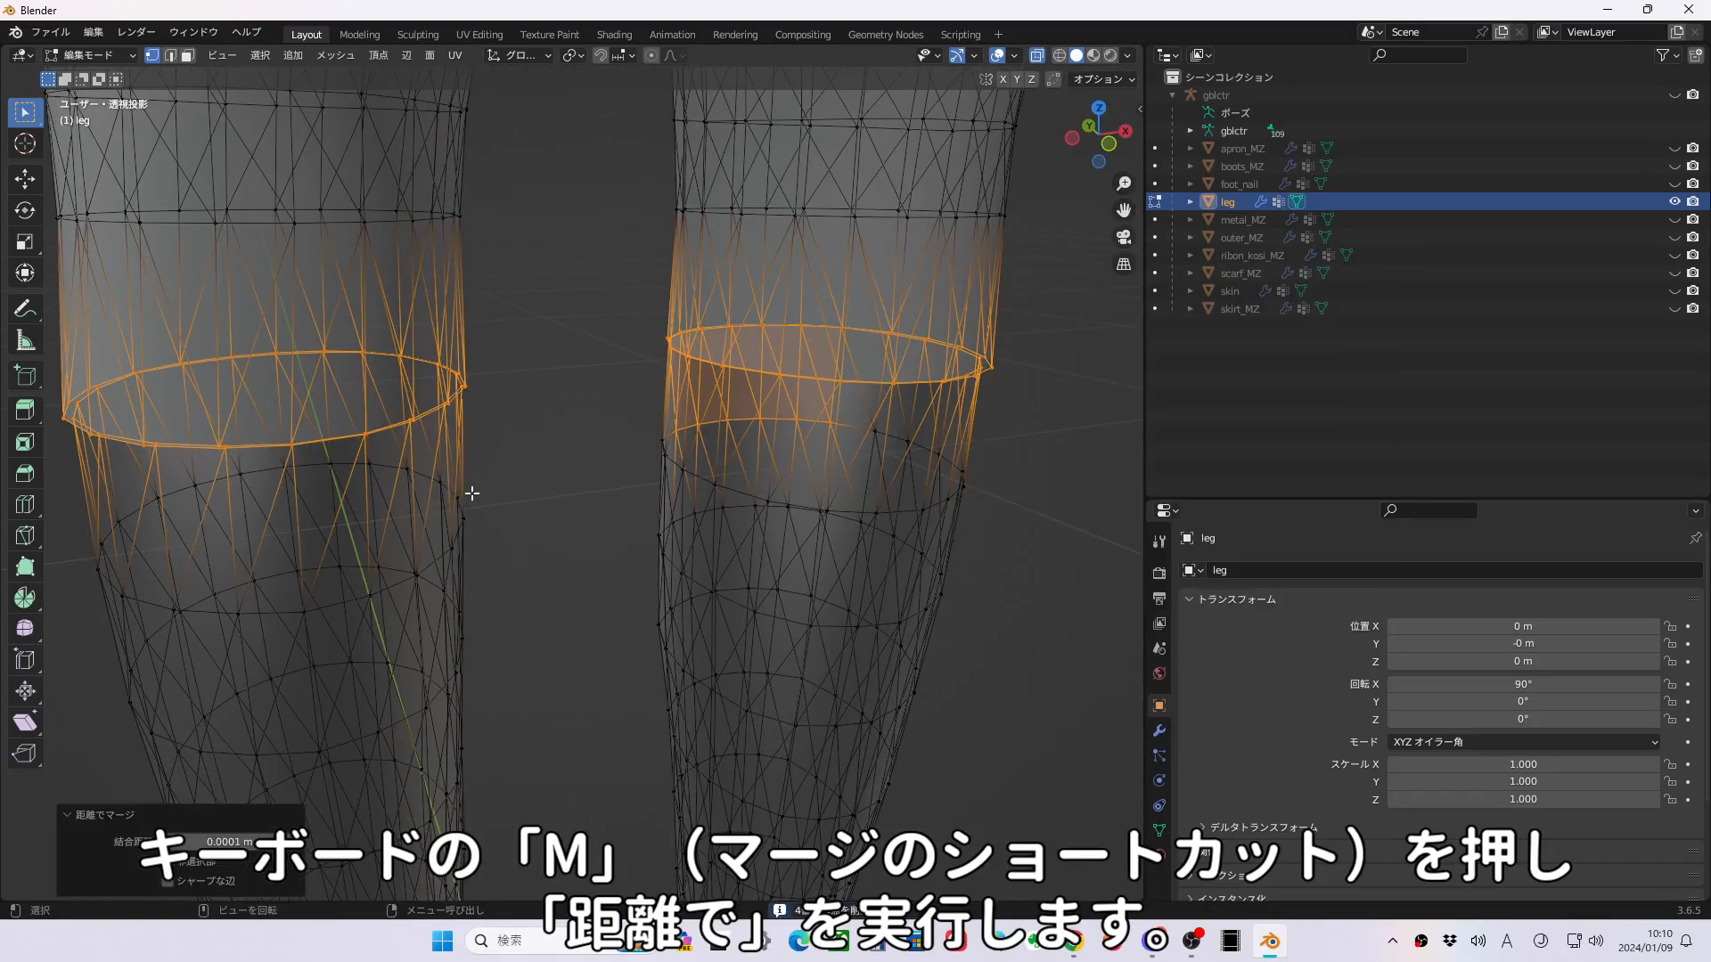
# Set the merge distance for the seam vertices to 0.001 m.
pyautogui.keyDown('shift'); pyautogui.moveTo(391, 501); pyautogui.dragTo(626, 519, button='middle'); pyautogui.keyUp('shift')
pyautogui.scroll(5, 591, 473)
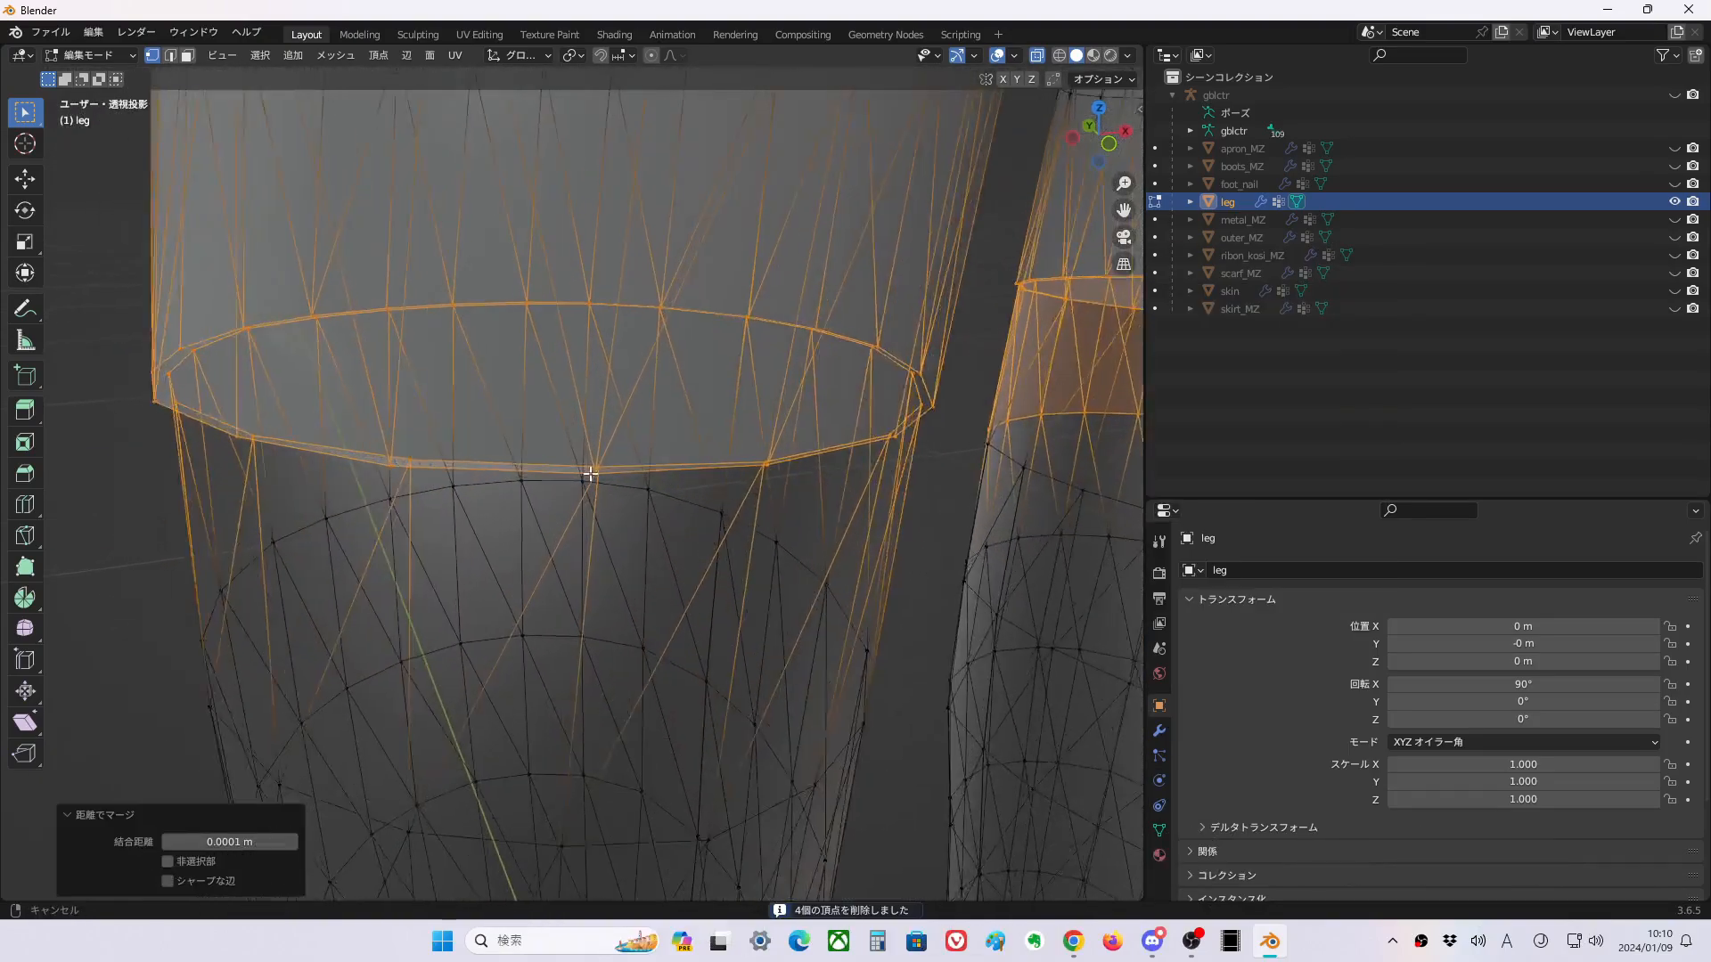
pyautogui.keyDown('shift'); pyautogui.moveTo(458, 458); pyautogui.dragTo(527, 462, button='middle'); pyautogui.keyUp('shift')
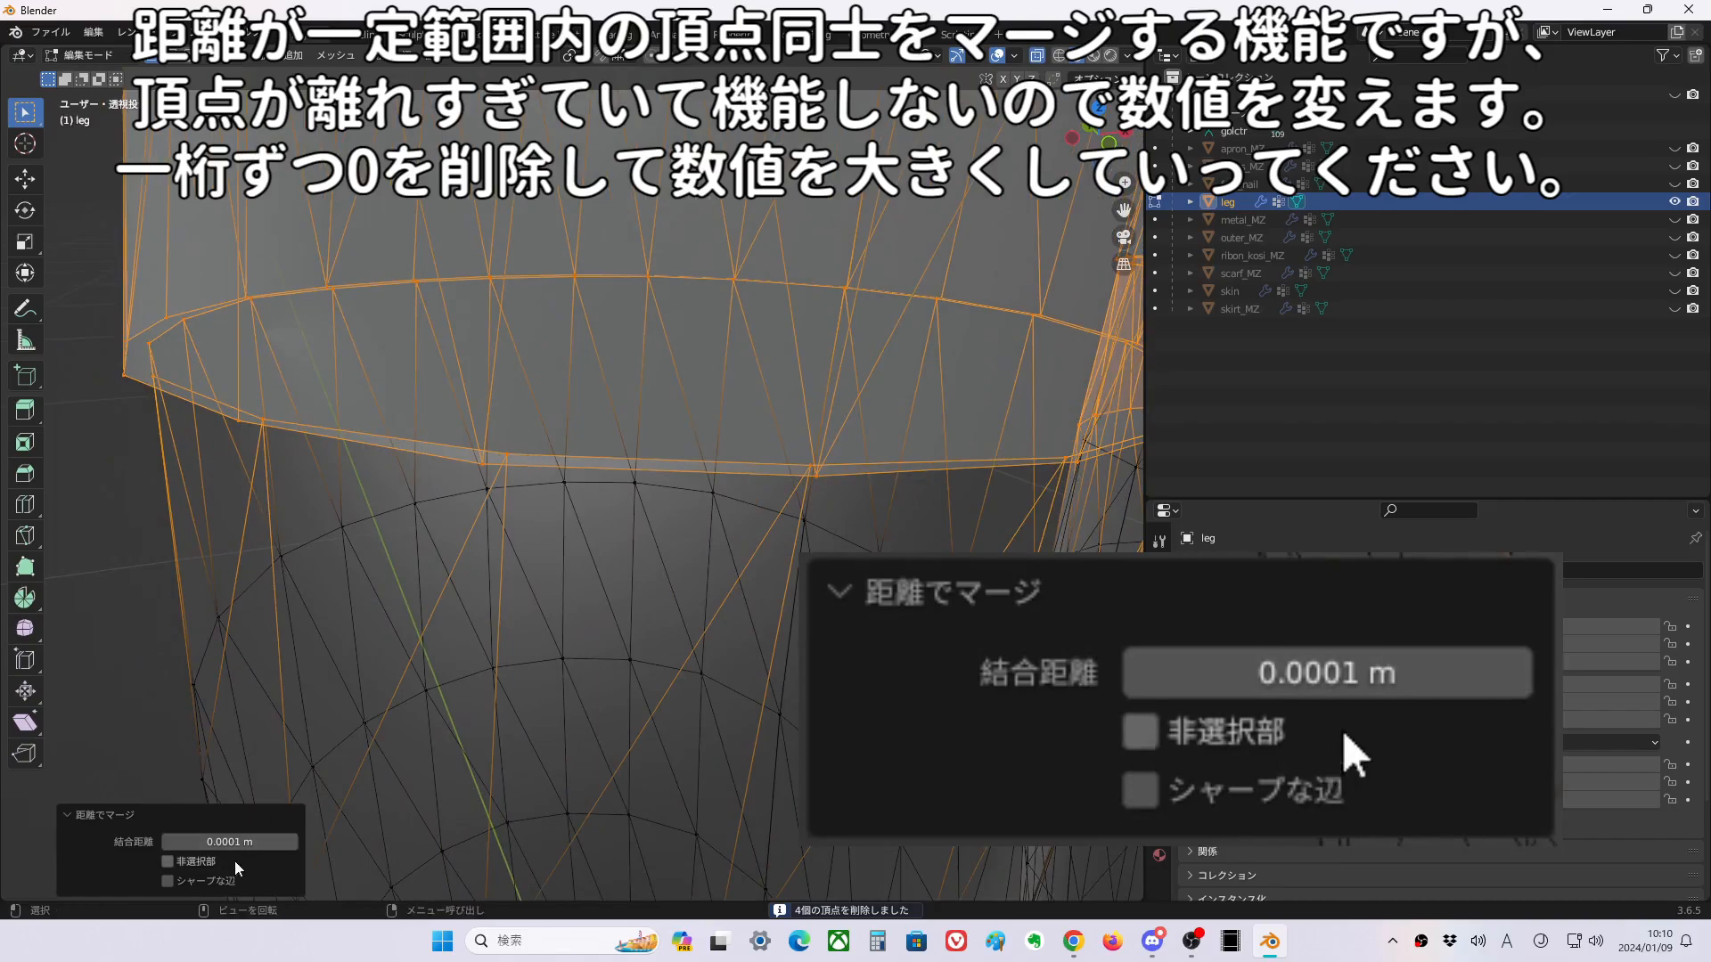
pyautogui.click(199, 841)
pyautogui.click(199, 841)
pyautogui.press('Left')
pyautogui.press('Delete')
pyautogui.press('Return')
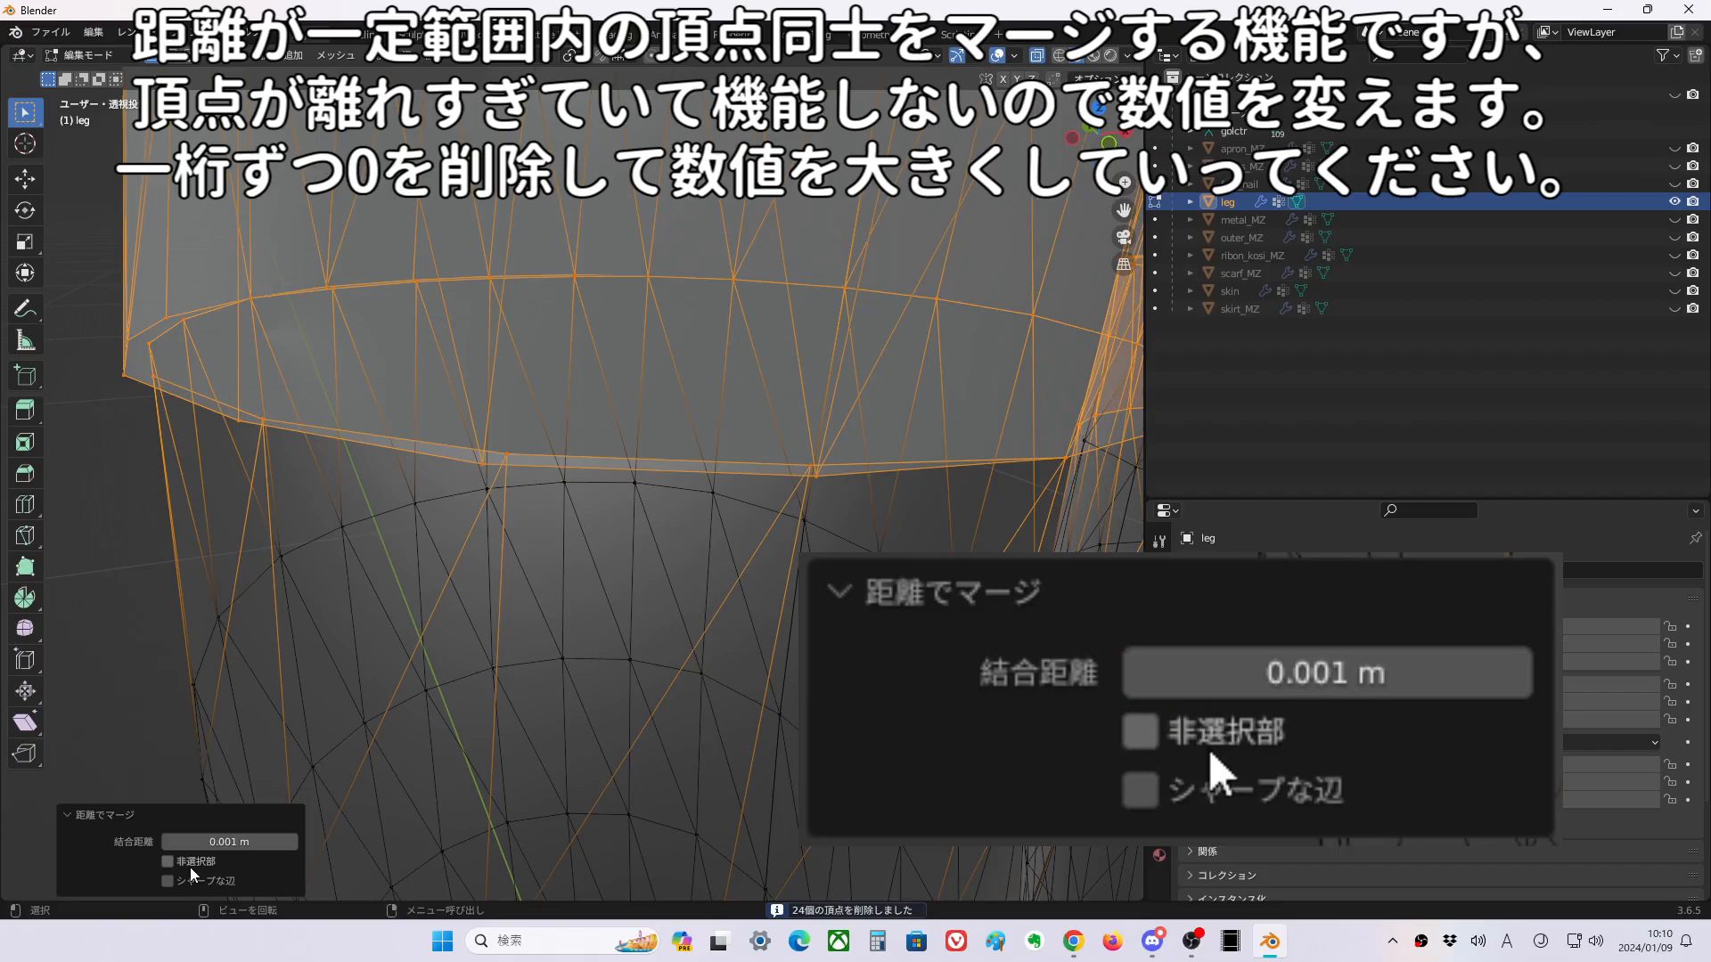
# Increase the seam vertices' merge distance to 0.01 m.
pyautogui.moveTo(753, 622); pyautogui.dragTo(356, 571, button='middle')
pyautogui.click(253, 842)
pyautogui.click(193, 842)
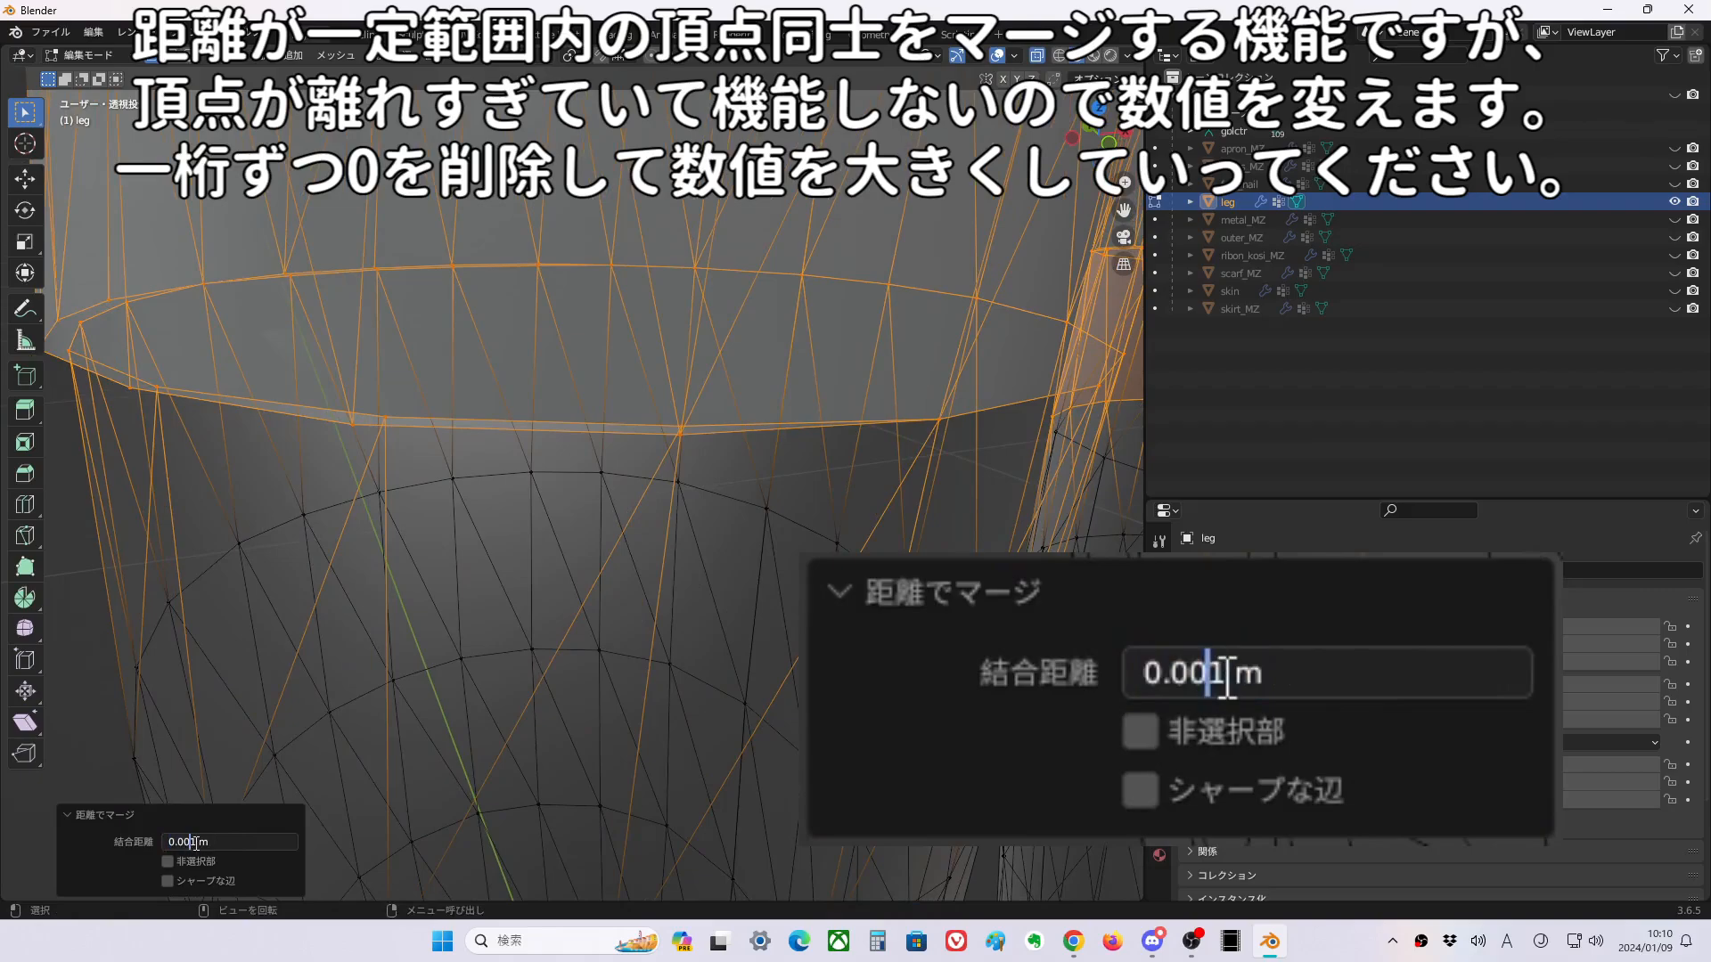
pyautogui.press('BackSpace')
pyautogui.press('Return')
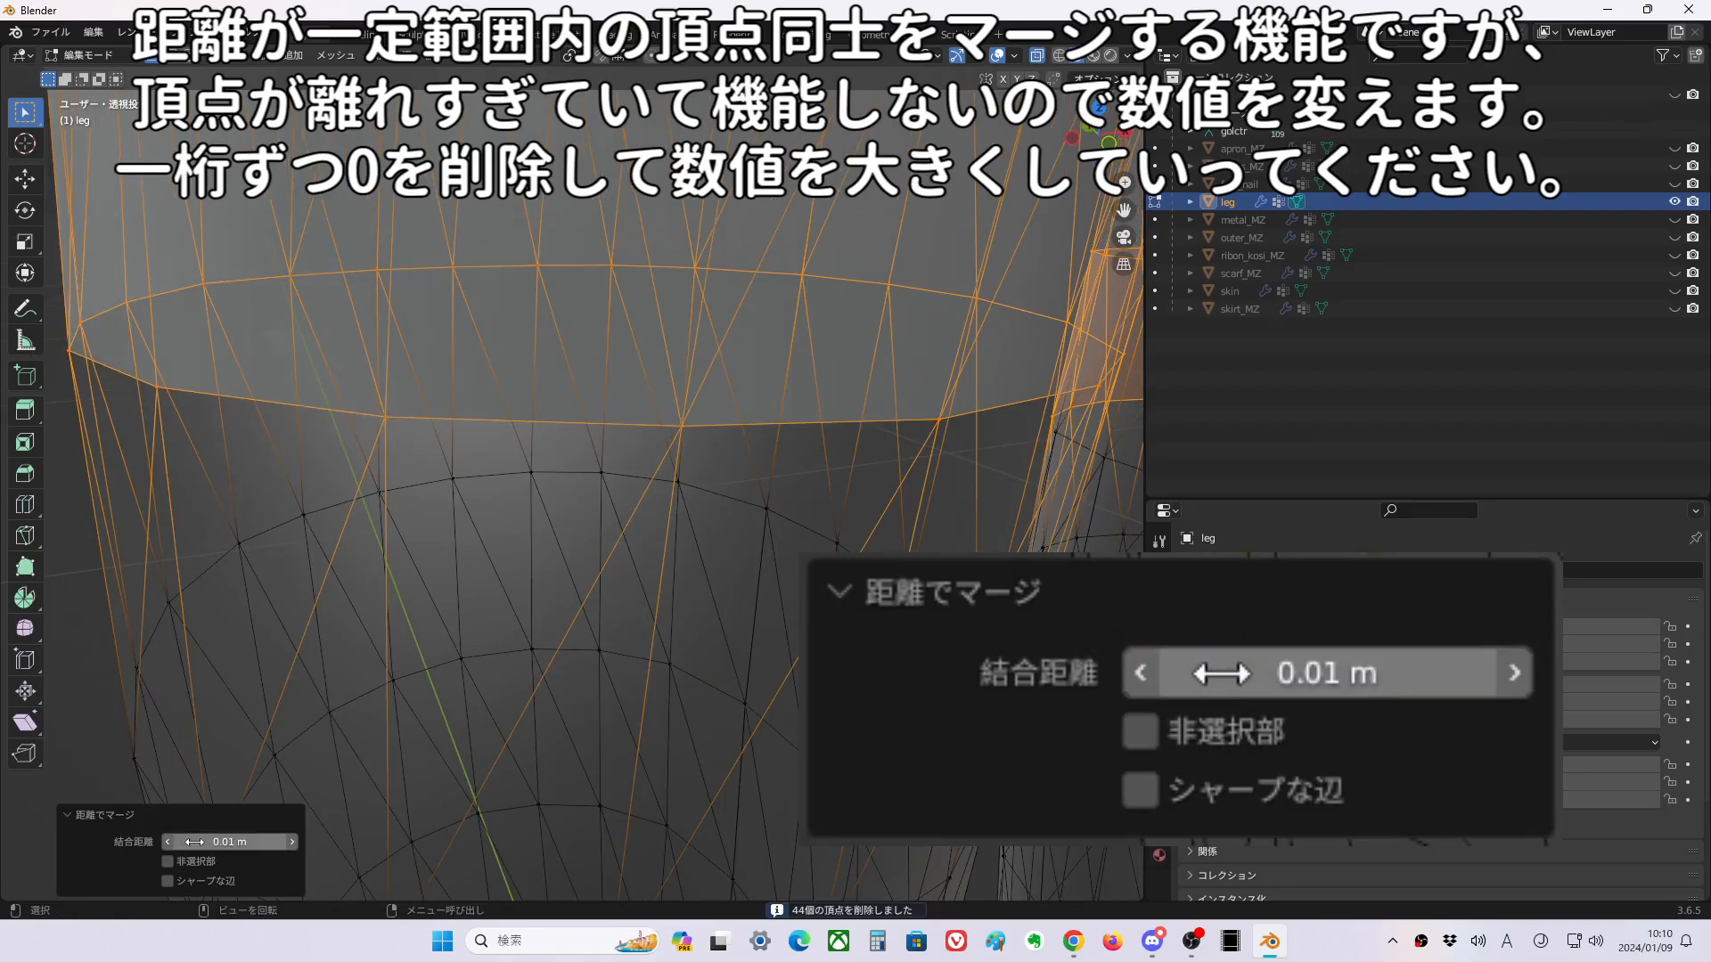
# Return leg to Object Mode and check the merged seams below the knees.
pyautogui.moveTo(592, 433); pyautogui.dragTo(787, 575, button='middle')
pyautogui.scroll(-5, 733, 554)
pyautogui.scroll(-3, 788, 575)
pyautogui.hotkey('ctrl', 'Tab')
pyautogui.click(821, 531)
pyautogui.click(806, 532)
pyautogui.click(622, 512)
pyautogui.moveTo(622, 512); pyautogui.dragTo(657, 458, button='middle')
pyautogui.scroll(-5, 702, 536)
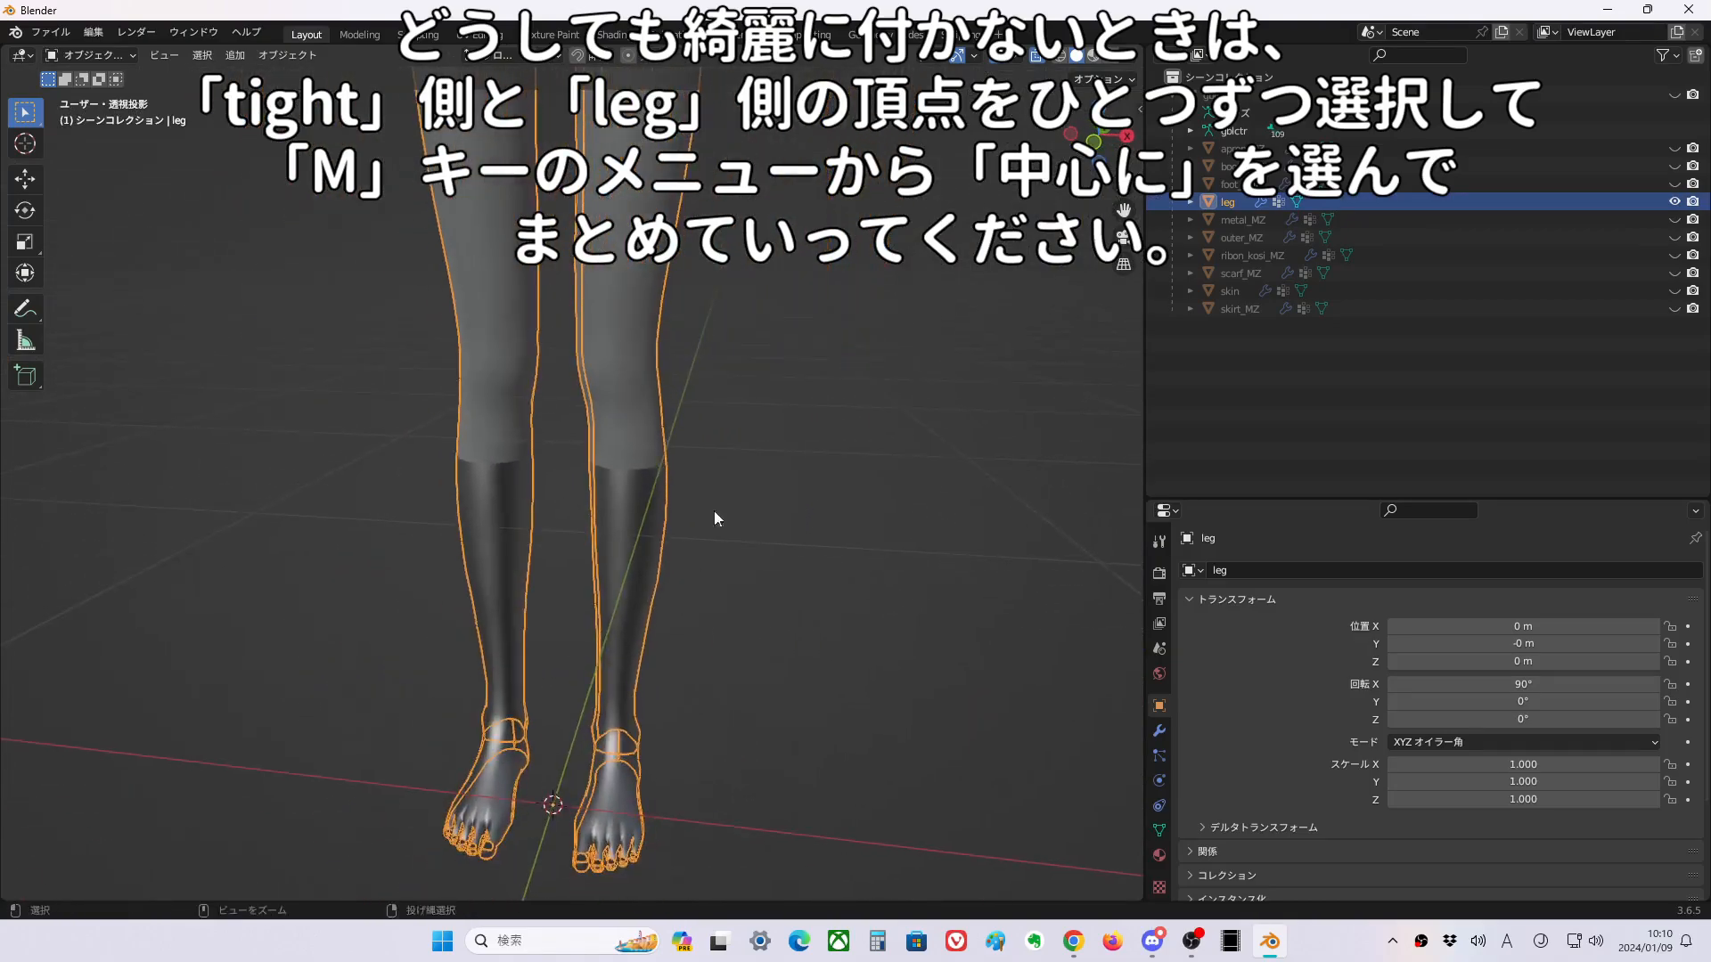
# Put leg into Edit Mode and show its material slots in an enlarged properties area.
pyautogui.moveTo(1281, 499); pyautogui.dragTo(1281, 294)
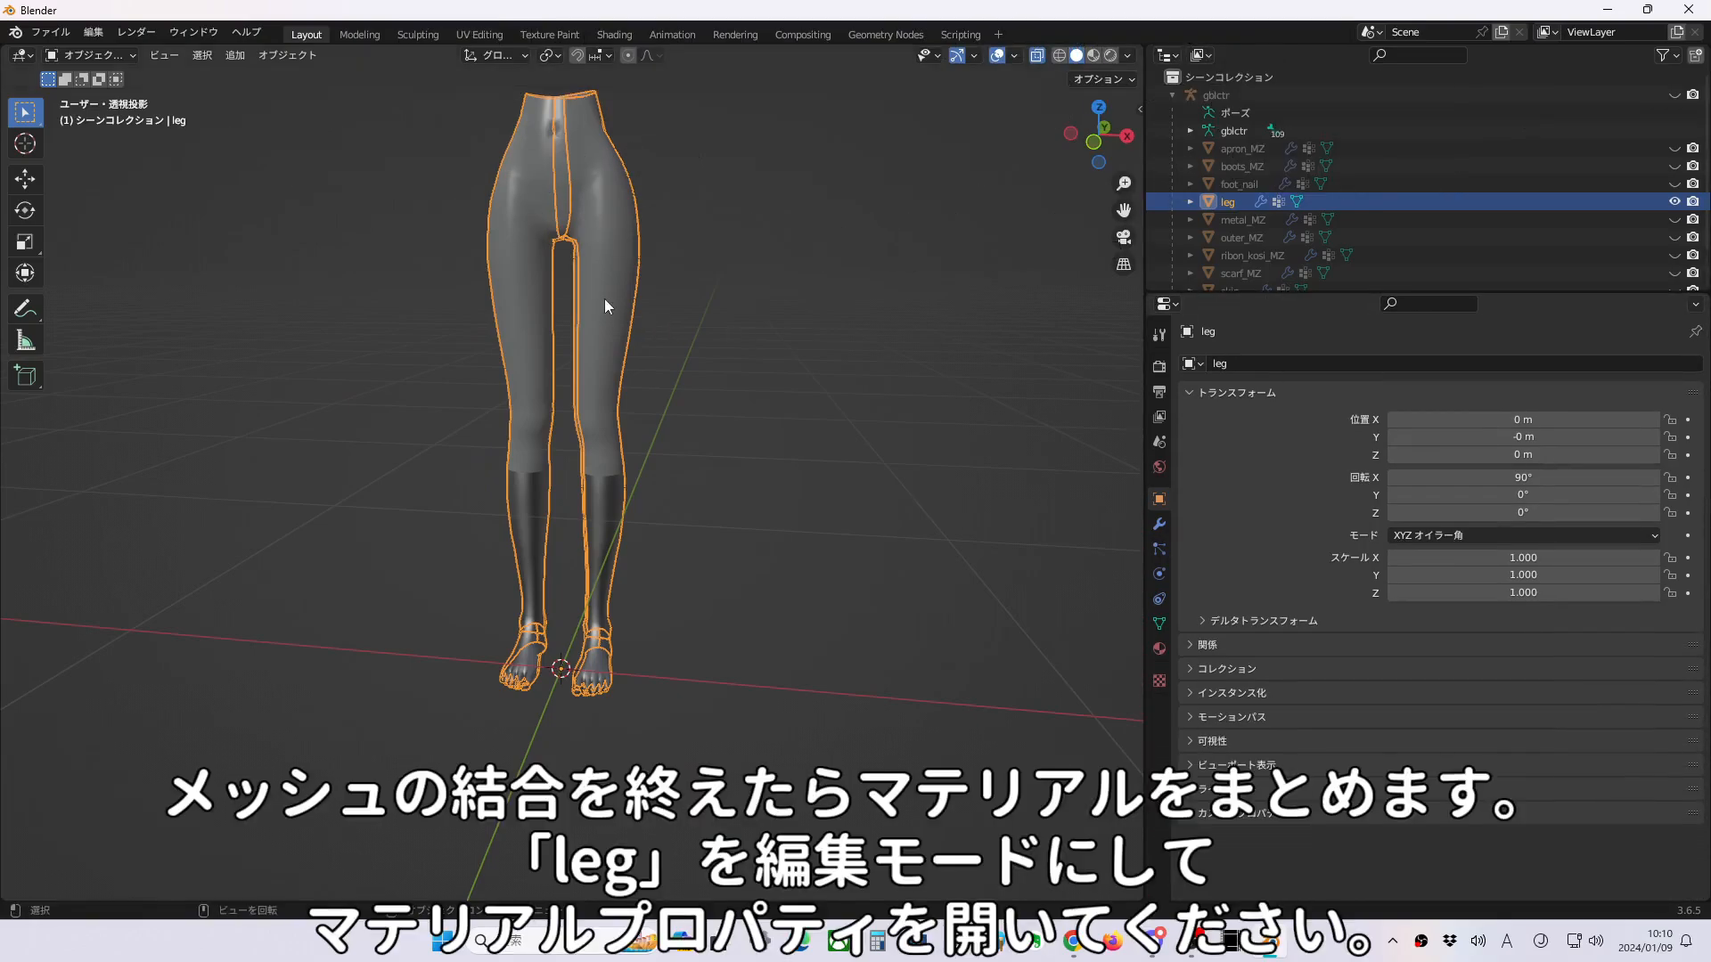
pyautogui.press('Tab')
pyautogui.click(835, 426)
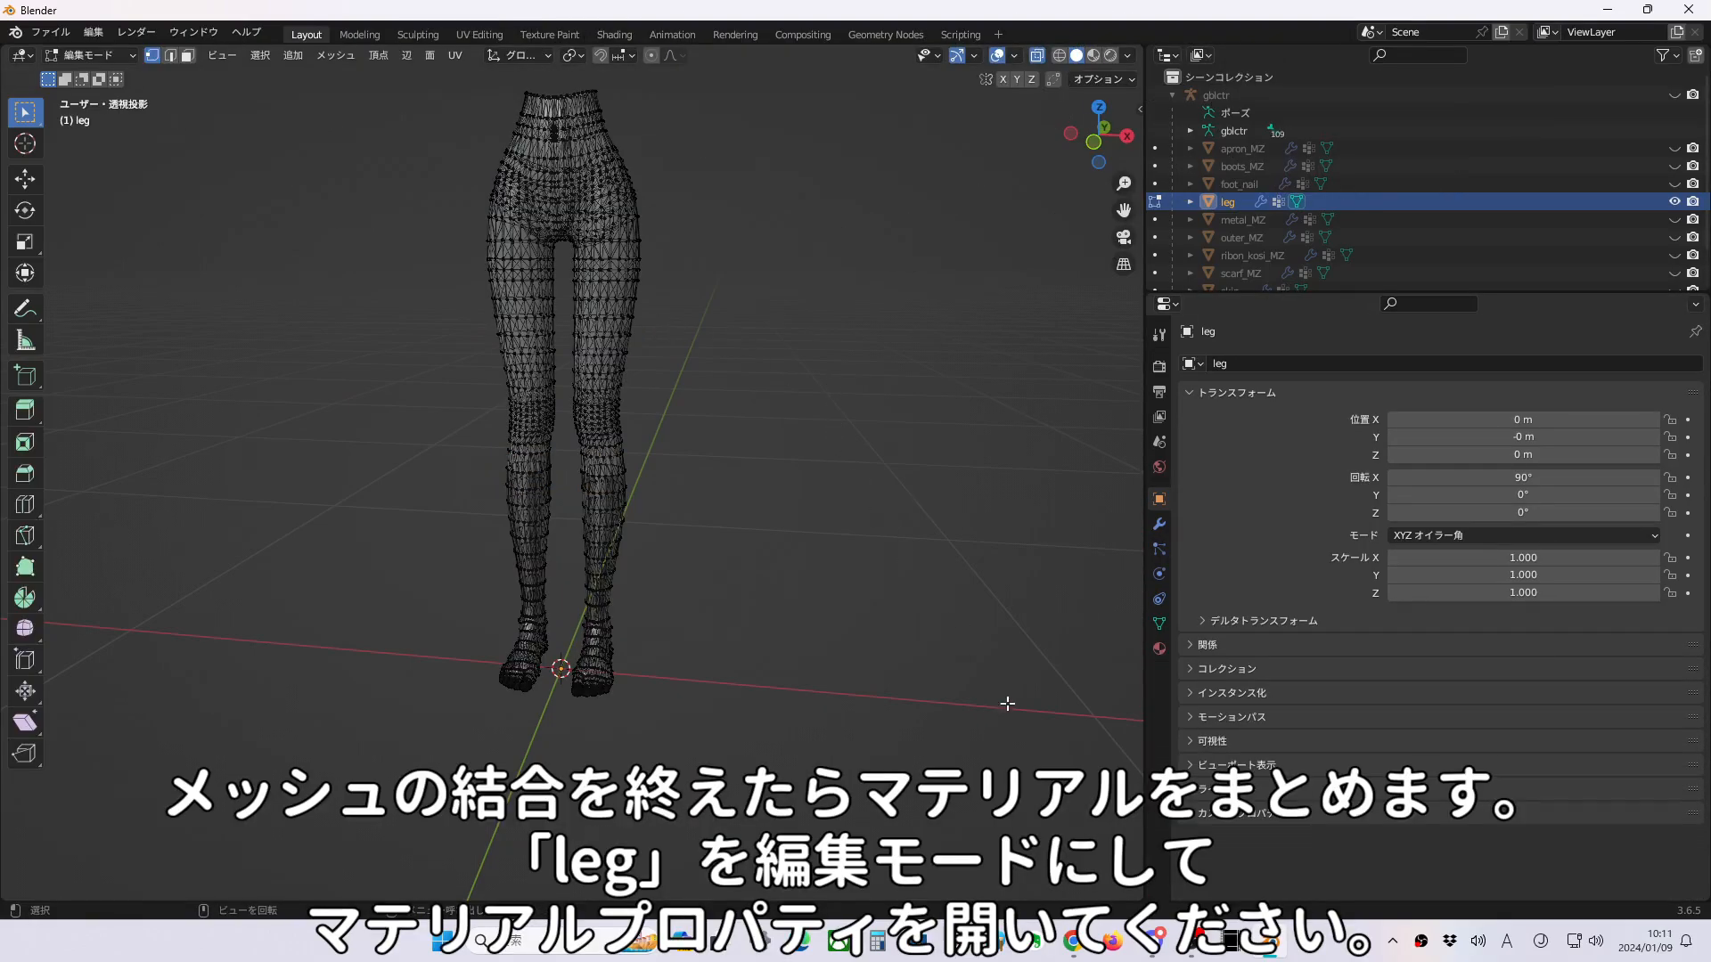
pyautogui.click(1159, 649)
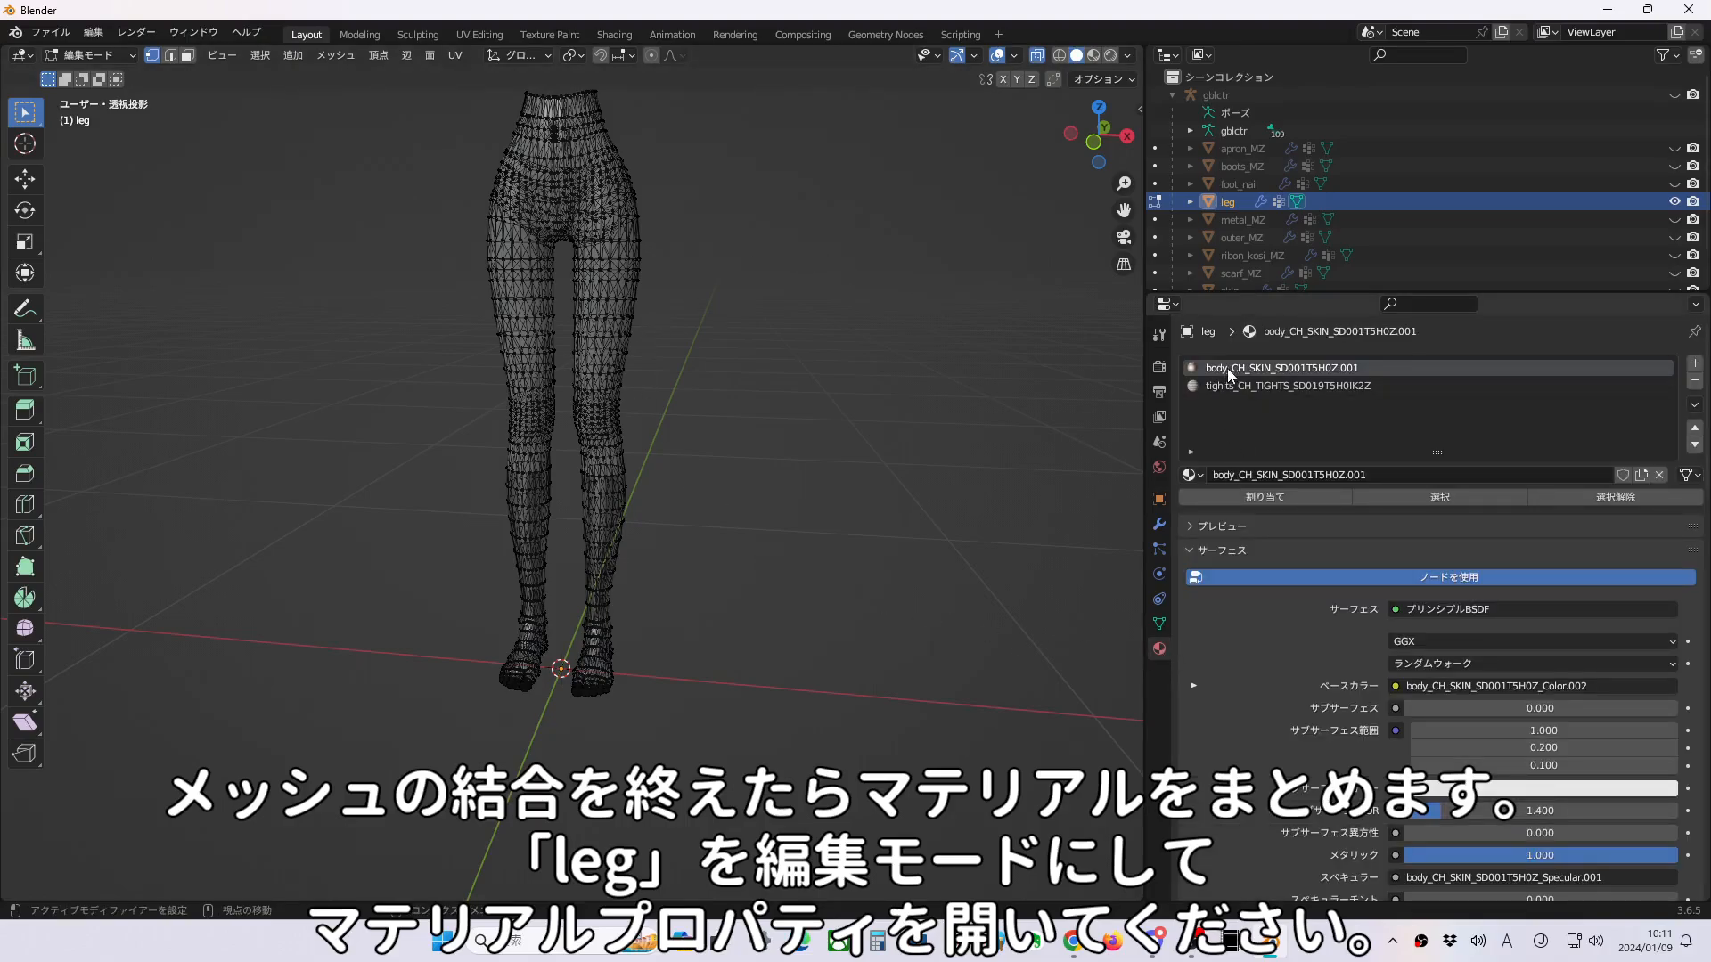
# Check which parts of leg use body_CH_SKIN_SD001T5H0Z.001 and tighits_CH_TIGHTS_SD019T5H0IK2Z by selecting each material's geometry in turn.
pyautogui.click(1437, 498)
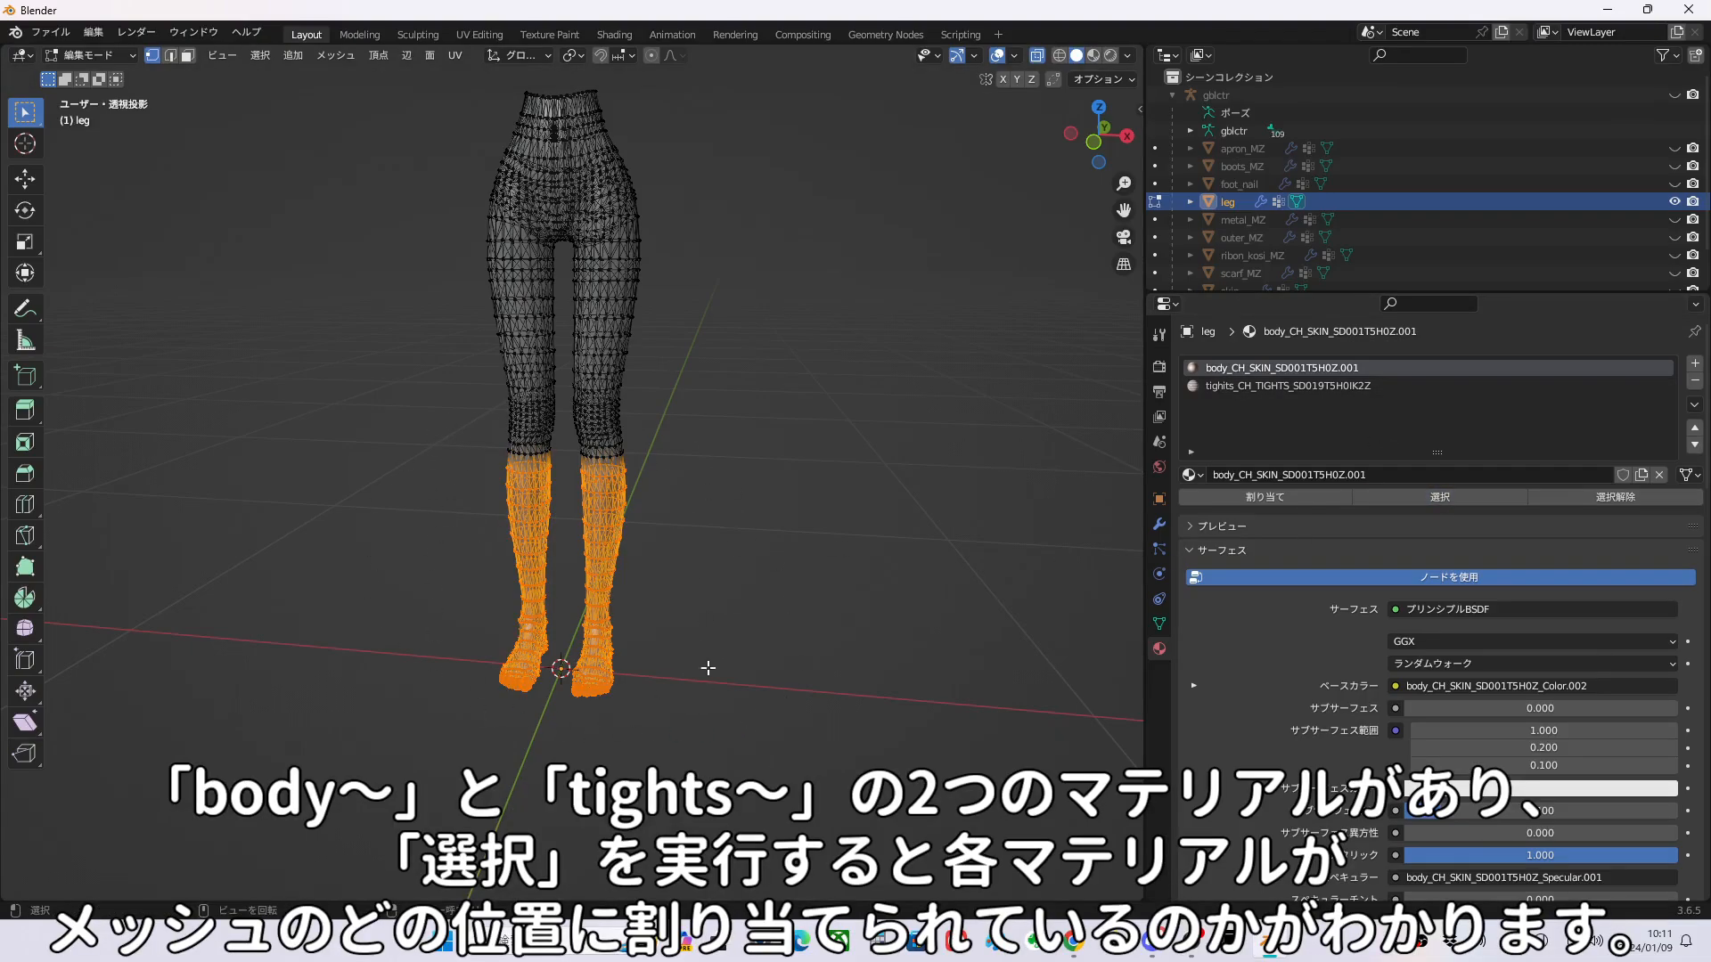
pyautogui.click(751, 531)
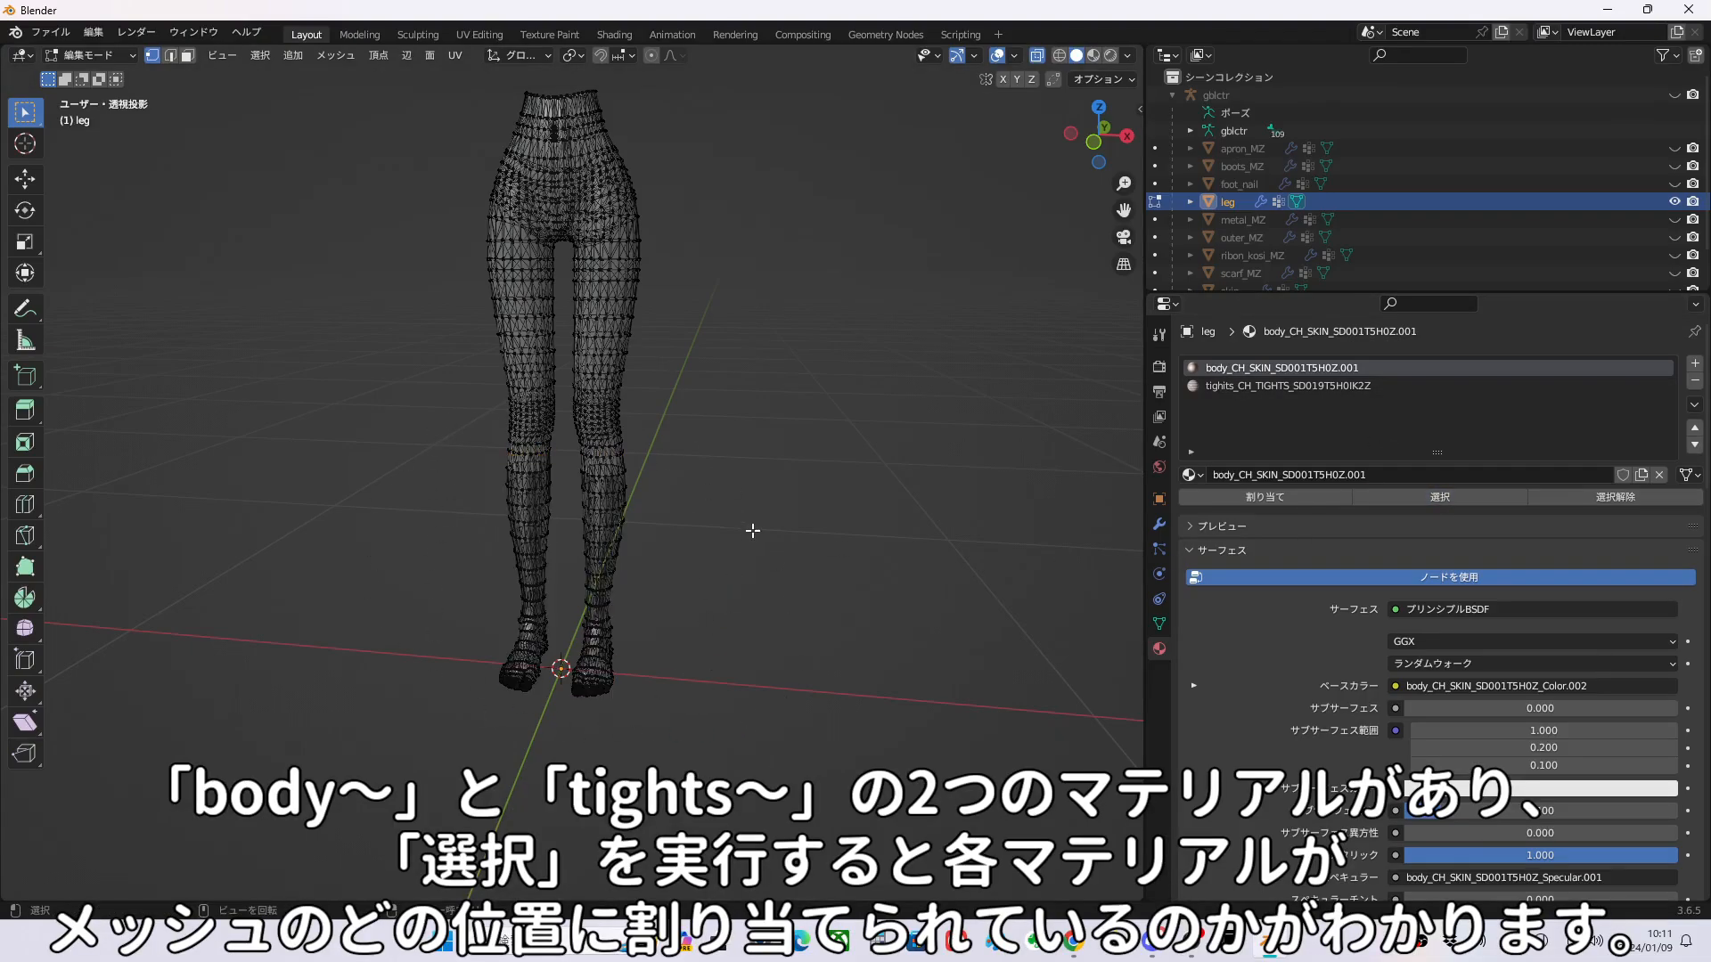
pyautogui.click(1237, 386)
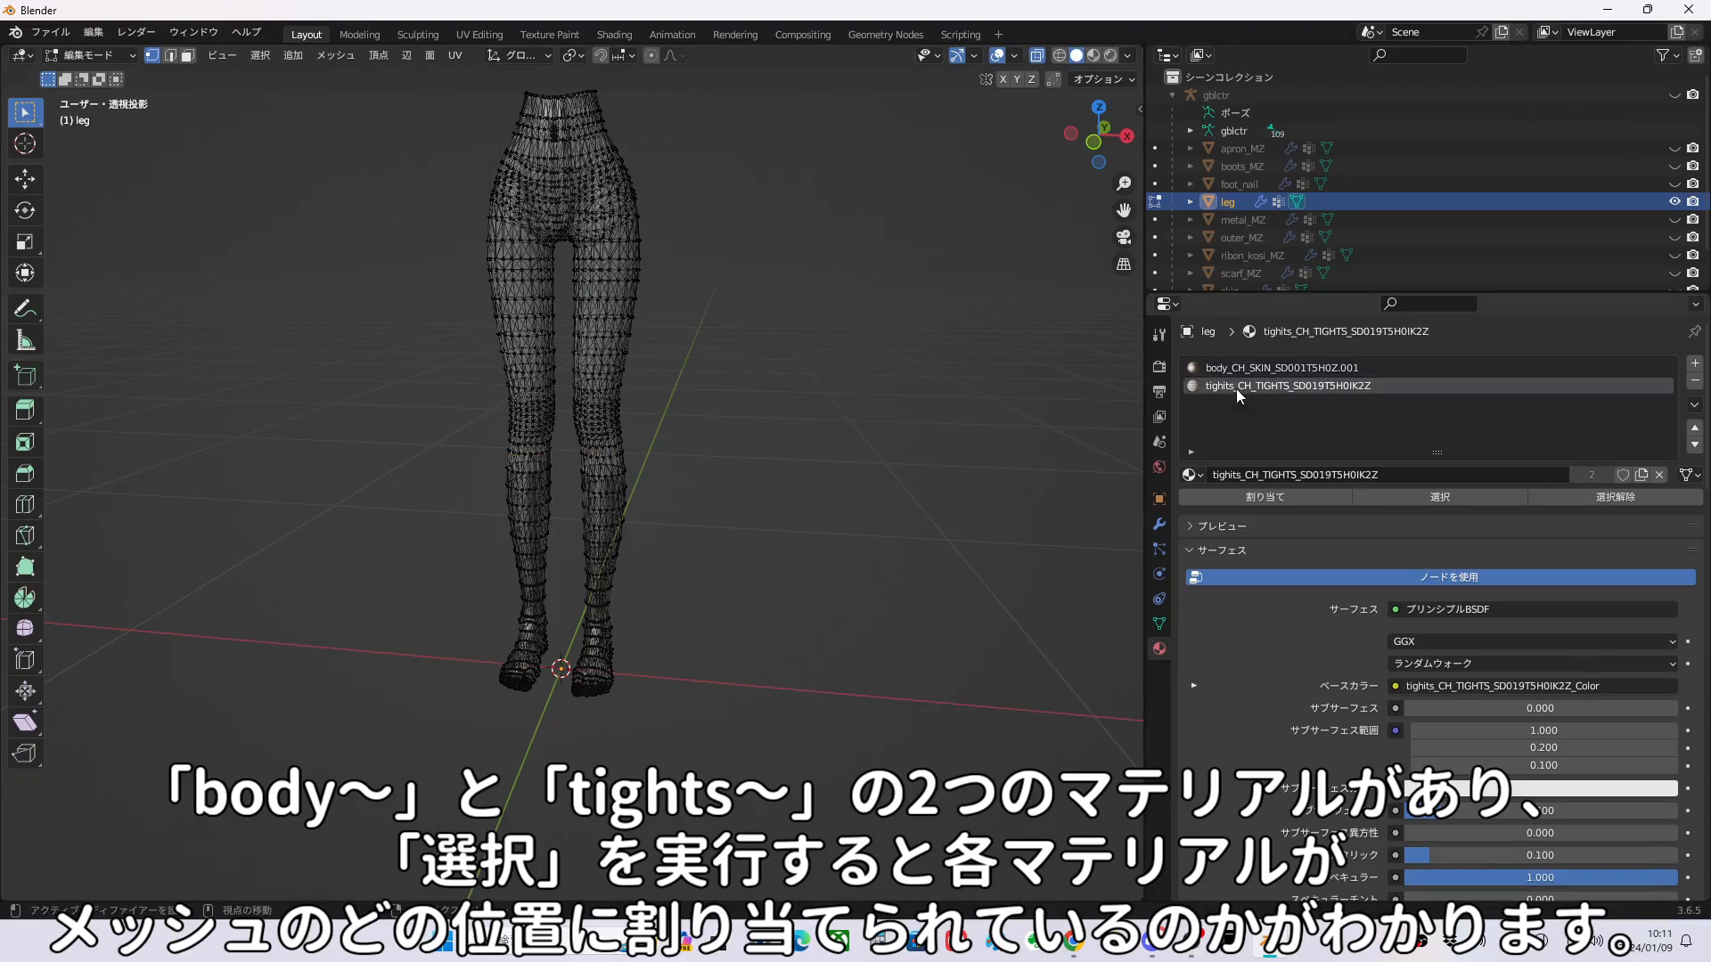
pyautogui.click(1467, 491)
pyautogui.click(827, 448)
# Preview leg with its material textures in Object Mode, and restore the solid X-ray shading.
pyautogui.hotkey('ctrl', 'Tab')
pyautogui.click(740, 400)
pyautogui.click(742, 397)
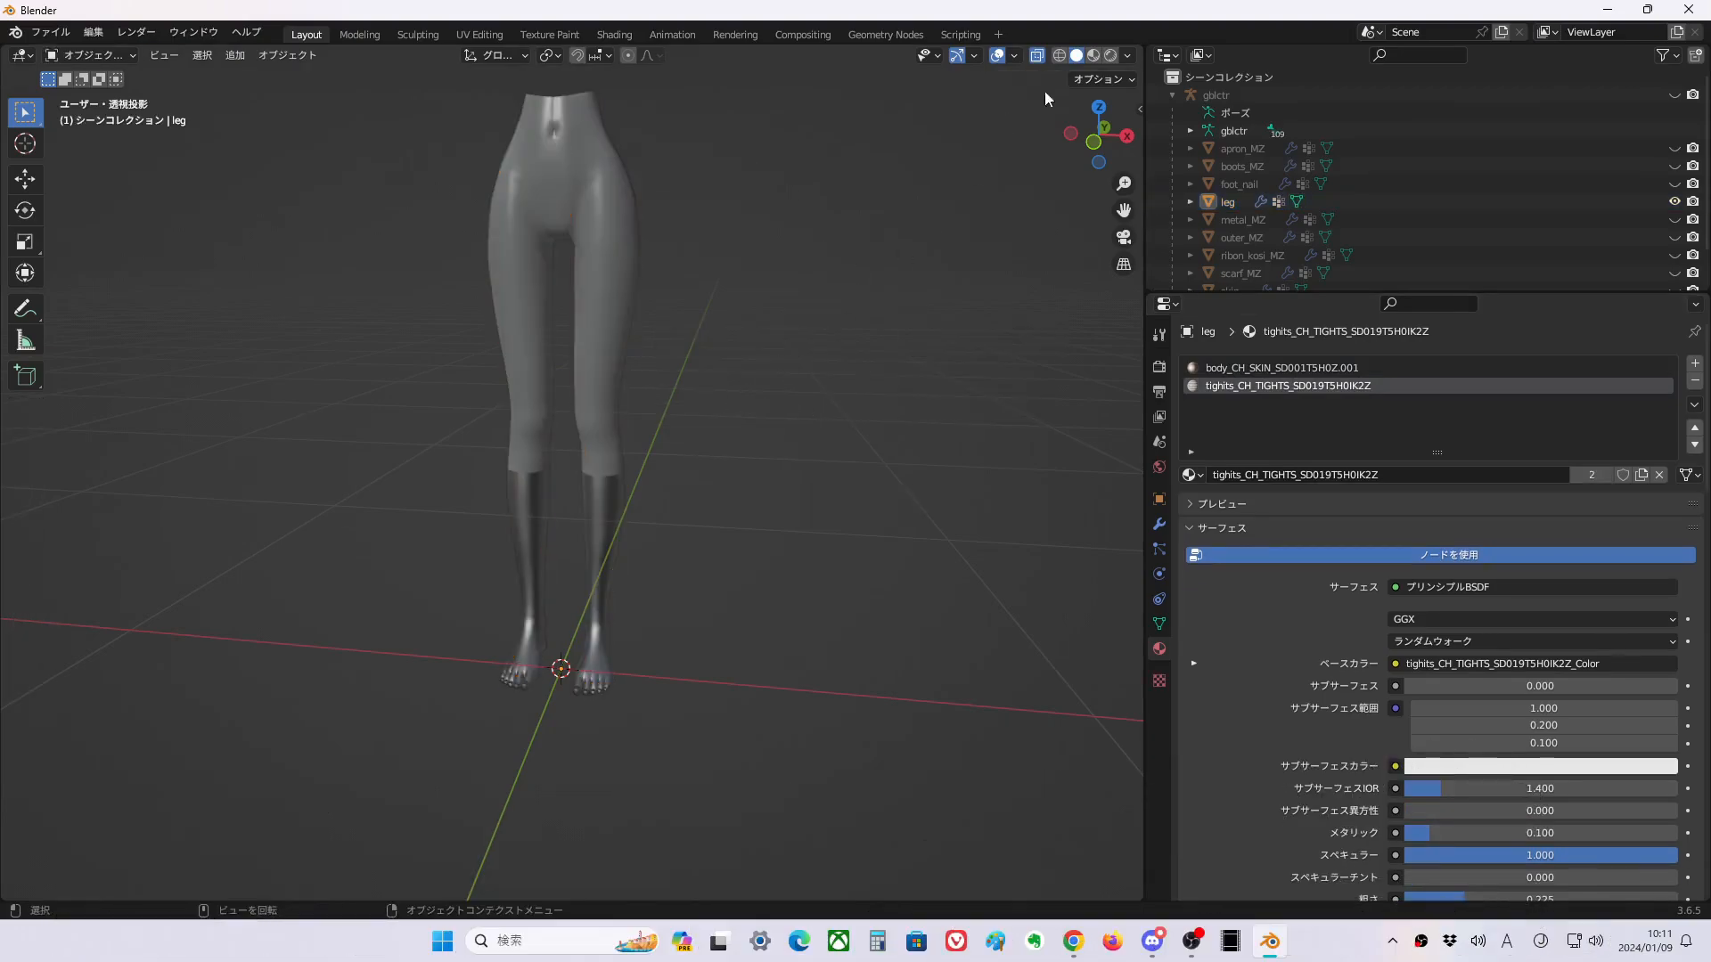
pyautogui.click(1096, 56)
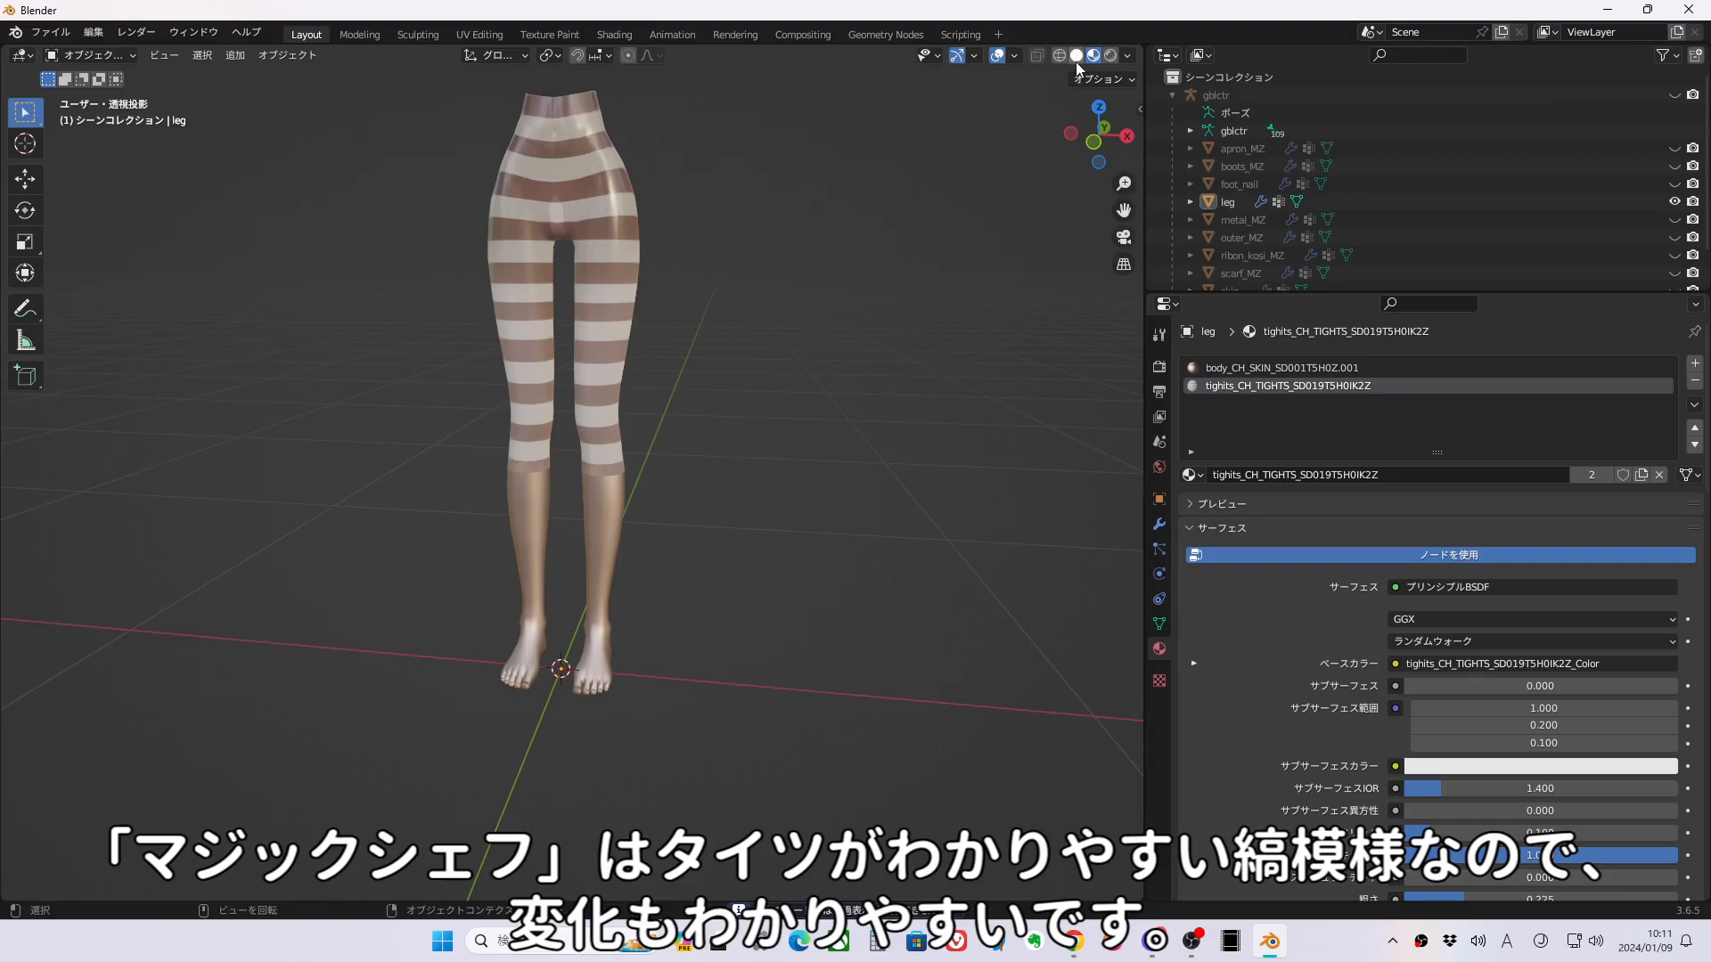
pyautogui.click(1077, 56)
pyautogui.click(1037, 56)
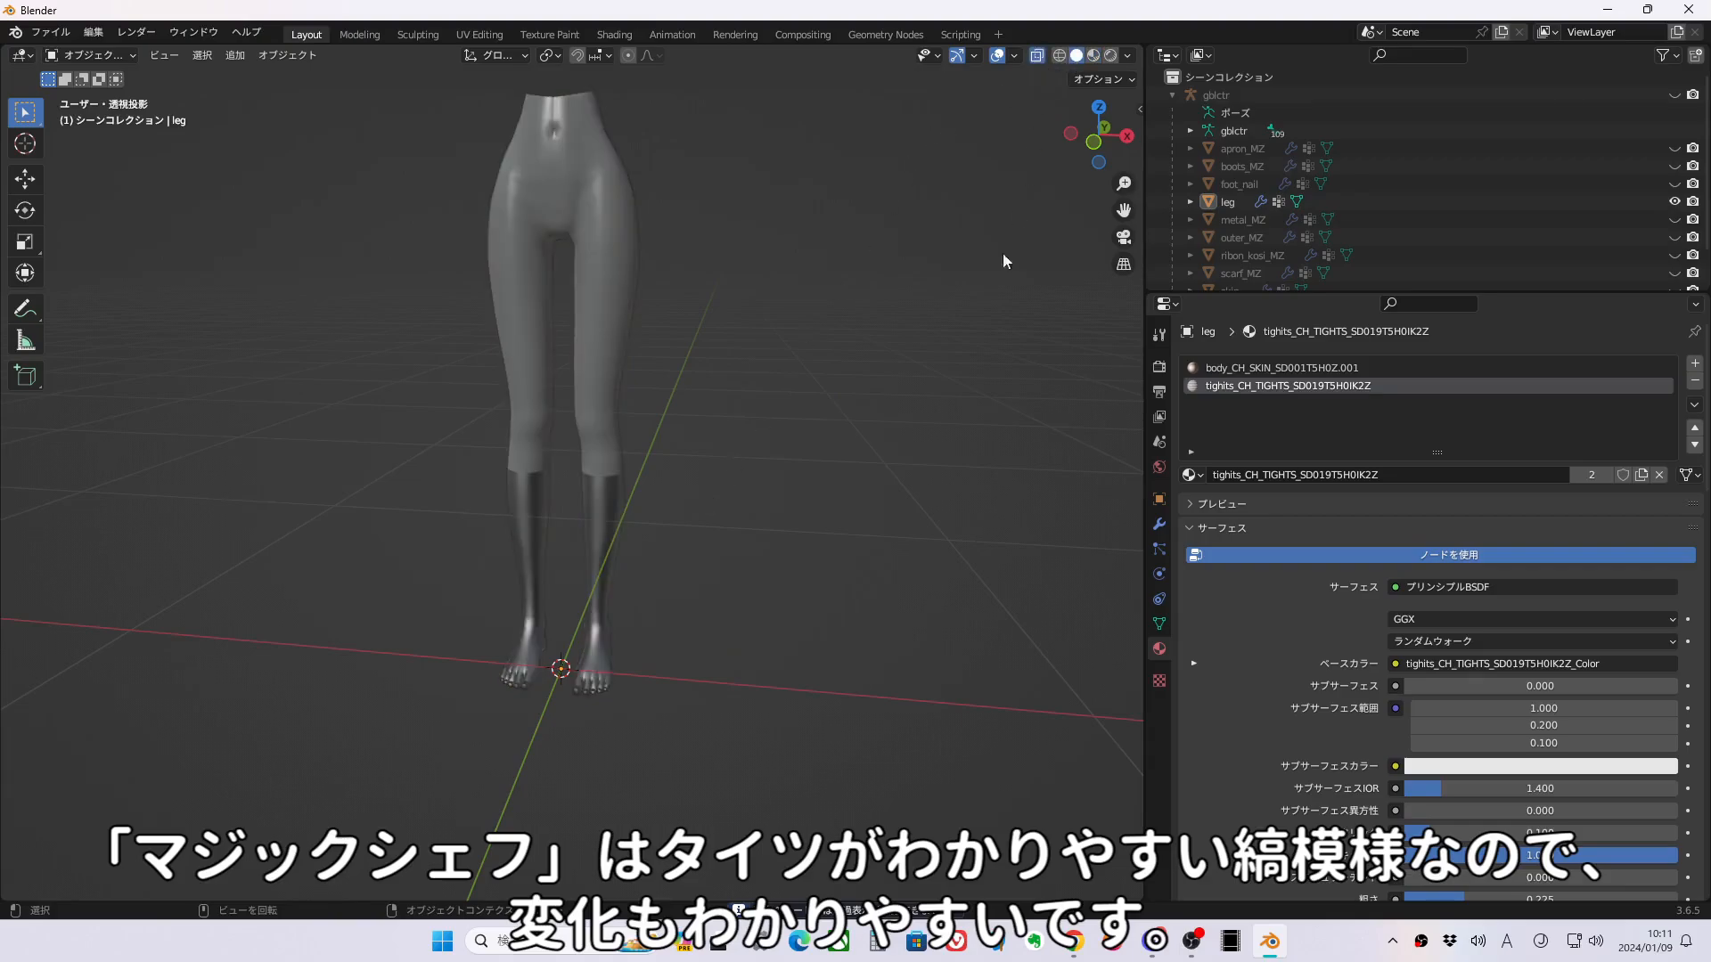
# Assign the body_CH_SKIN_SD001T5H0Z.001 material to the entire leg mesh in Edit Mode and clear the selection.
pyautogui.click(1281, 369)
pyautogui.press('Tab')
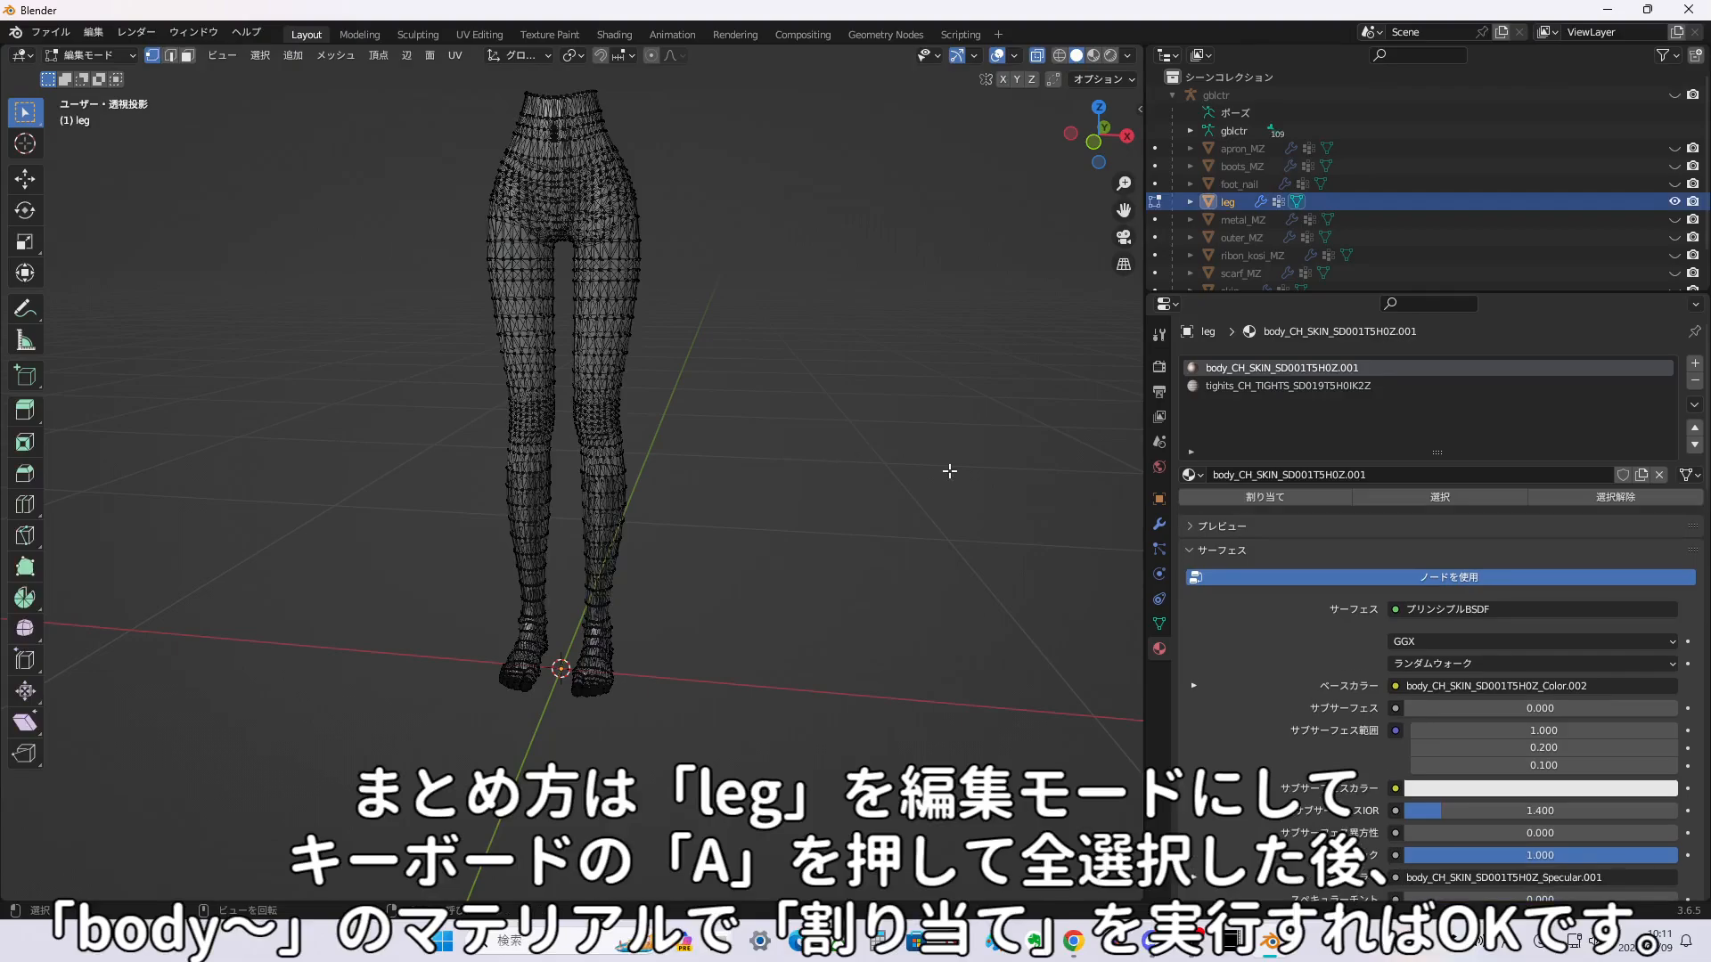
pyautogui.press('a')
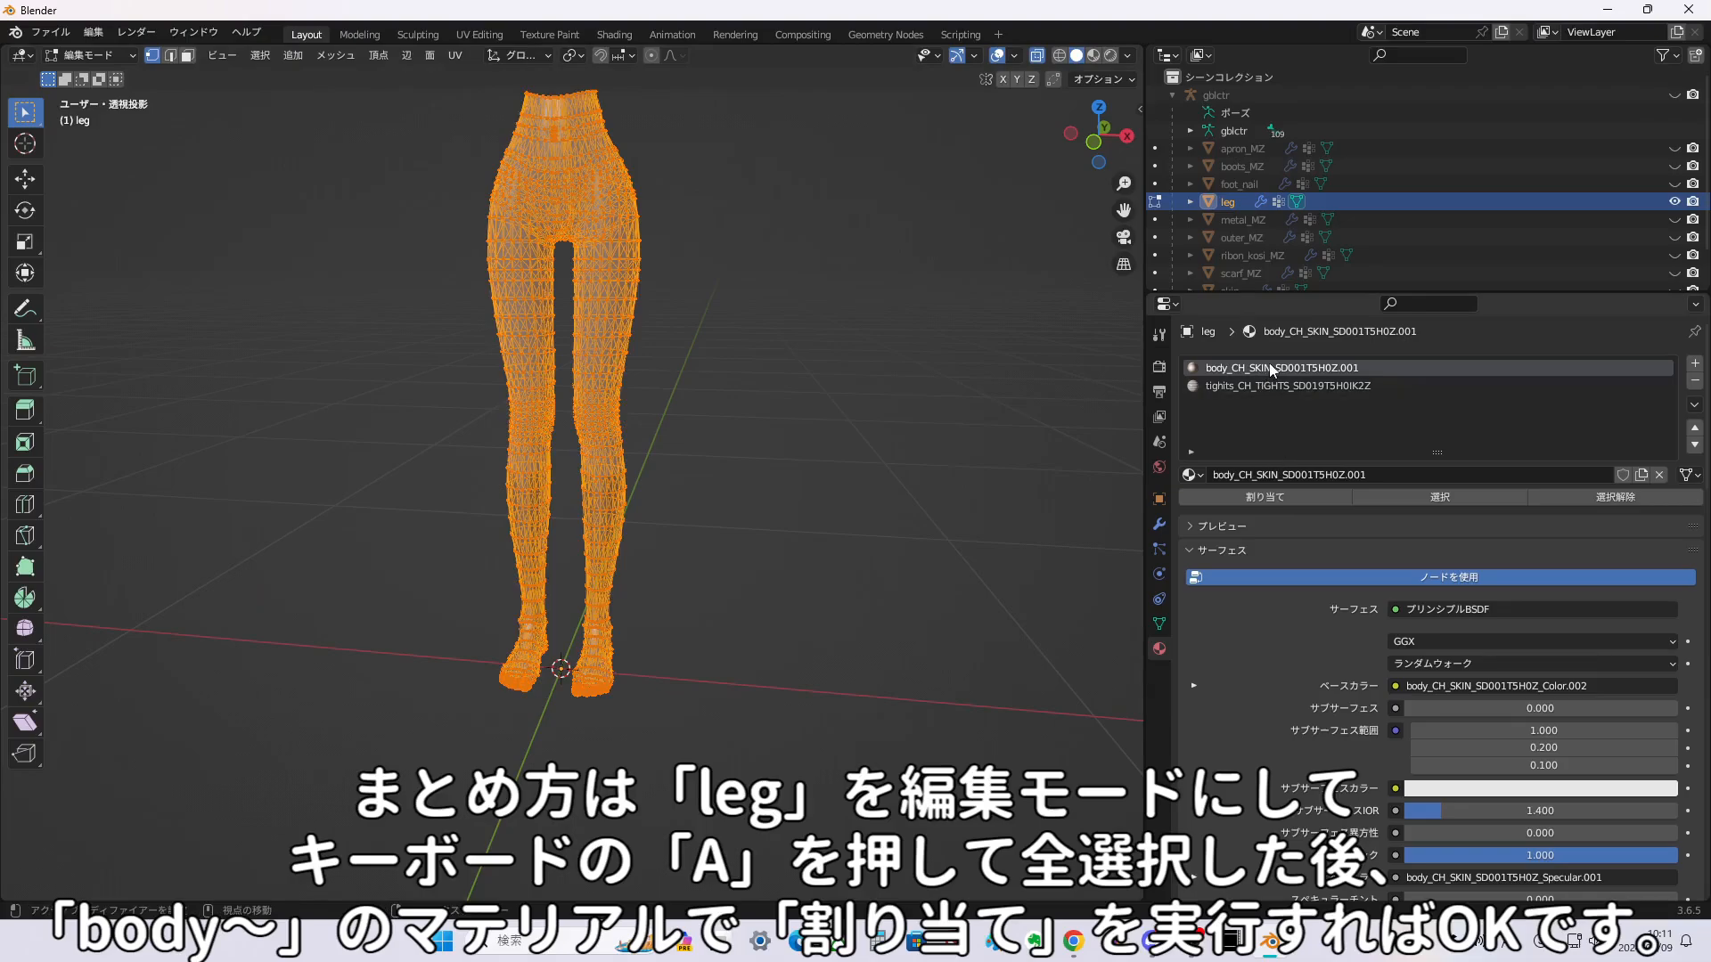
pyautogui.click(1276, 501)
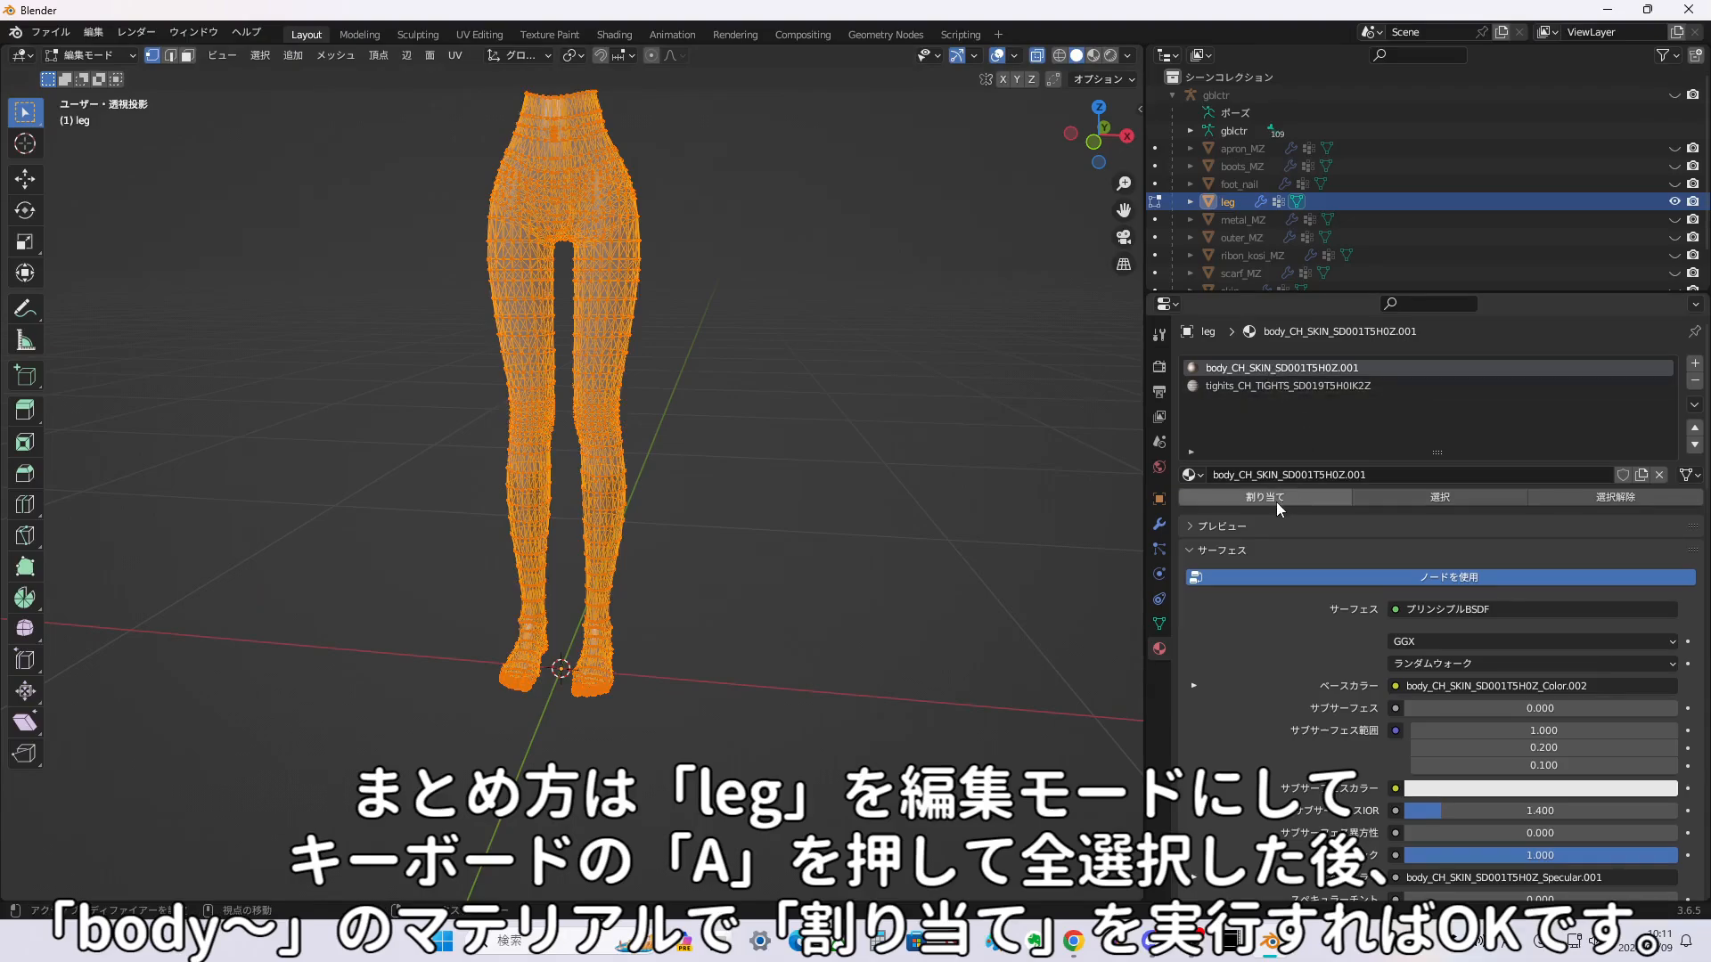
pyautogui.click(909, 485)
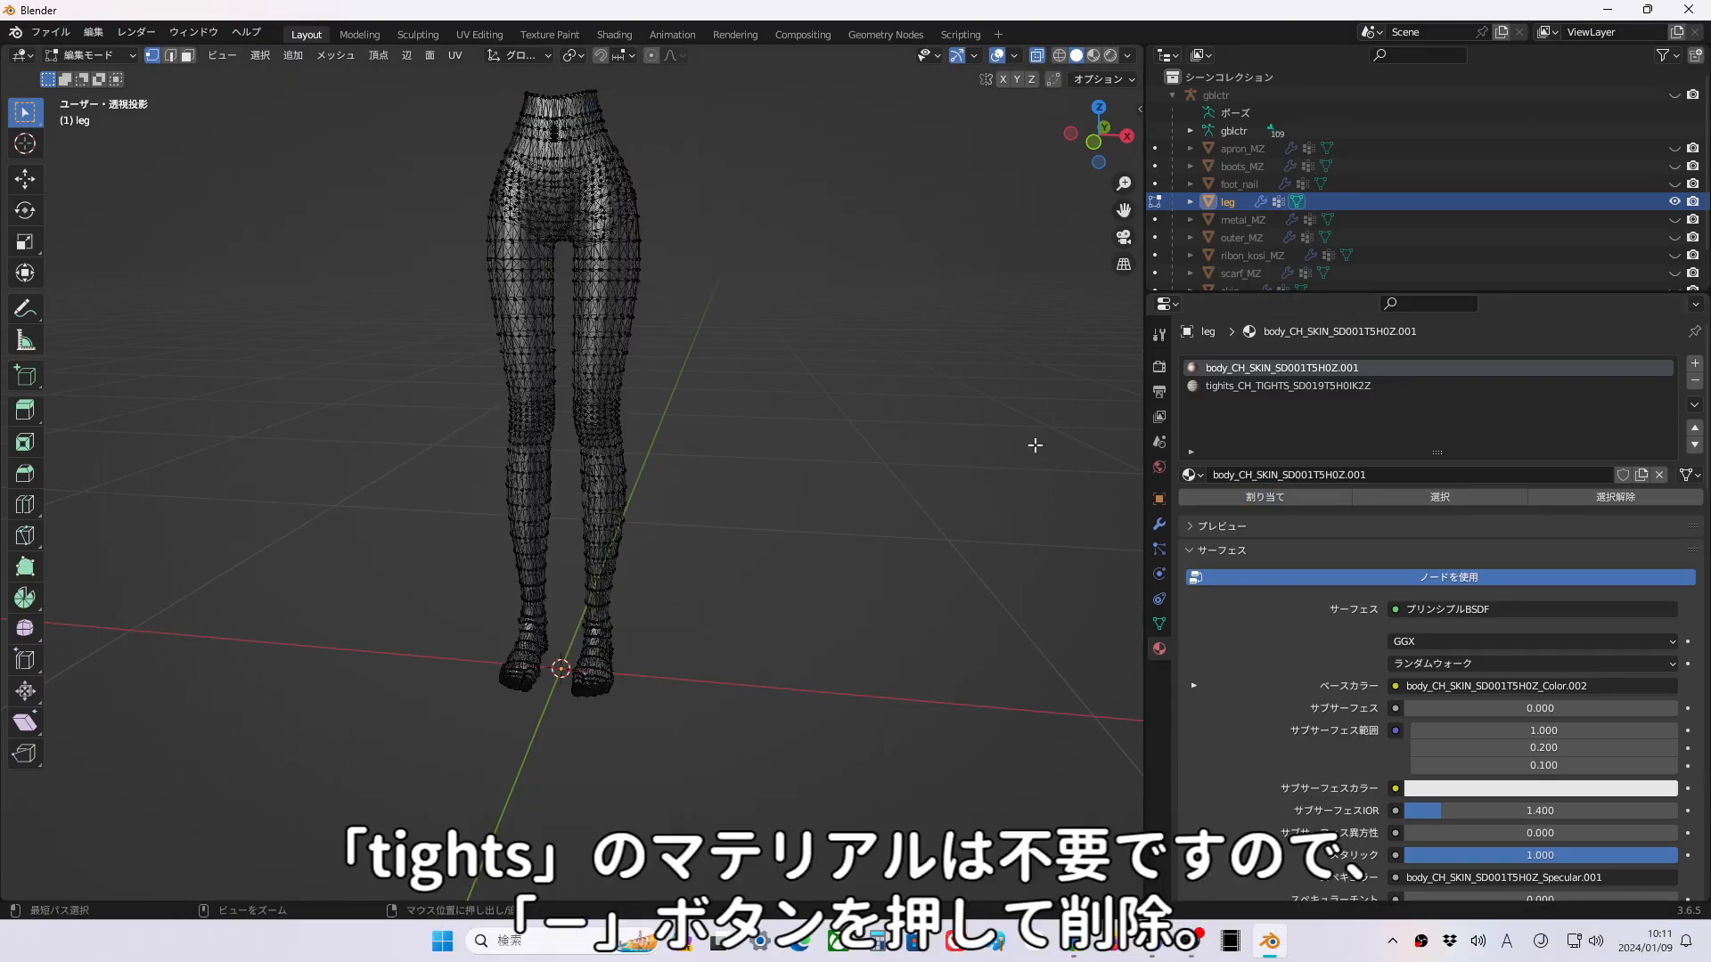
# Return to Object Mode and remove the tighits_CH_TIGHTS_SD019T5H0IK2Z material slot from leg.
pyautogui.press('Tab')
pyautogui.click(1266, 386)
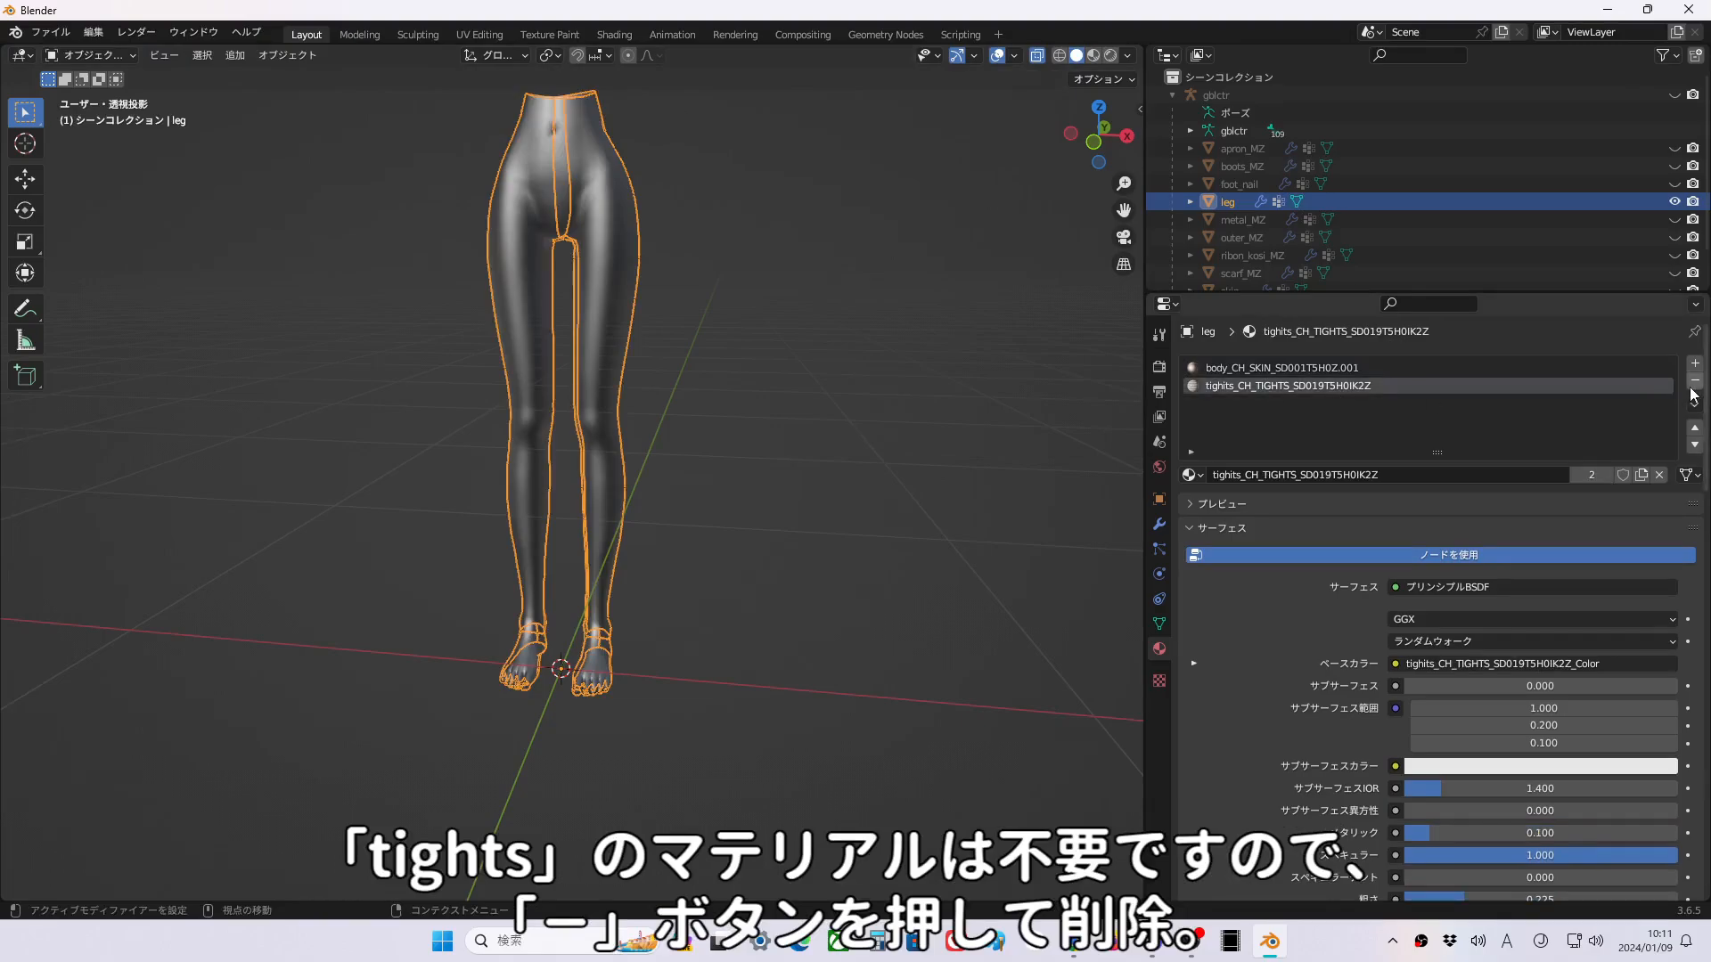
pyautogui.click(1694, 381)
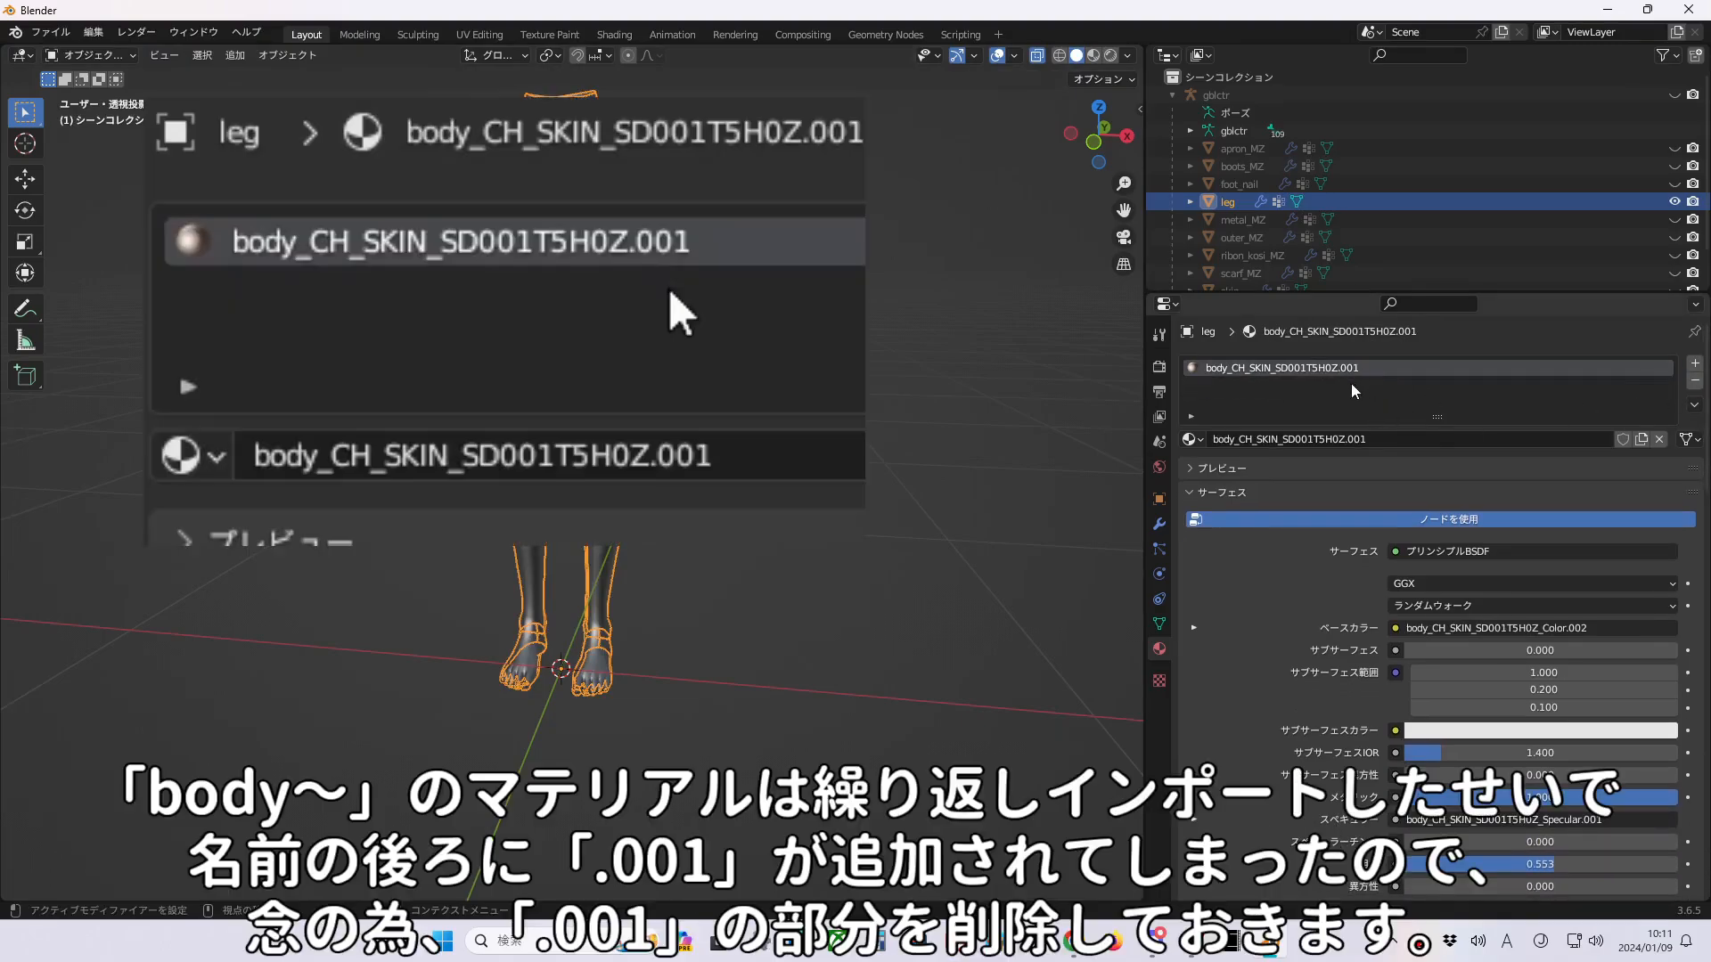
# Rename the leg material to body_CH_SKIN_SD001T5H0Z by removing its .001 suffix, keeping leg as the active object.
pyautogui.doubleClick(1353, 368)
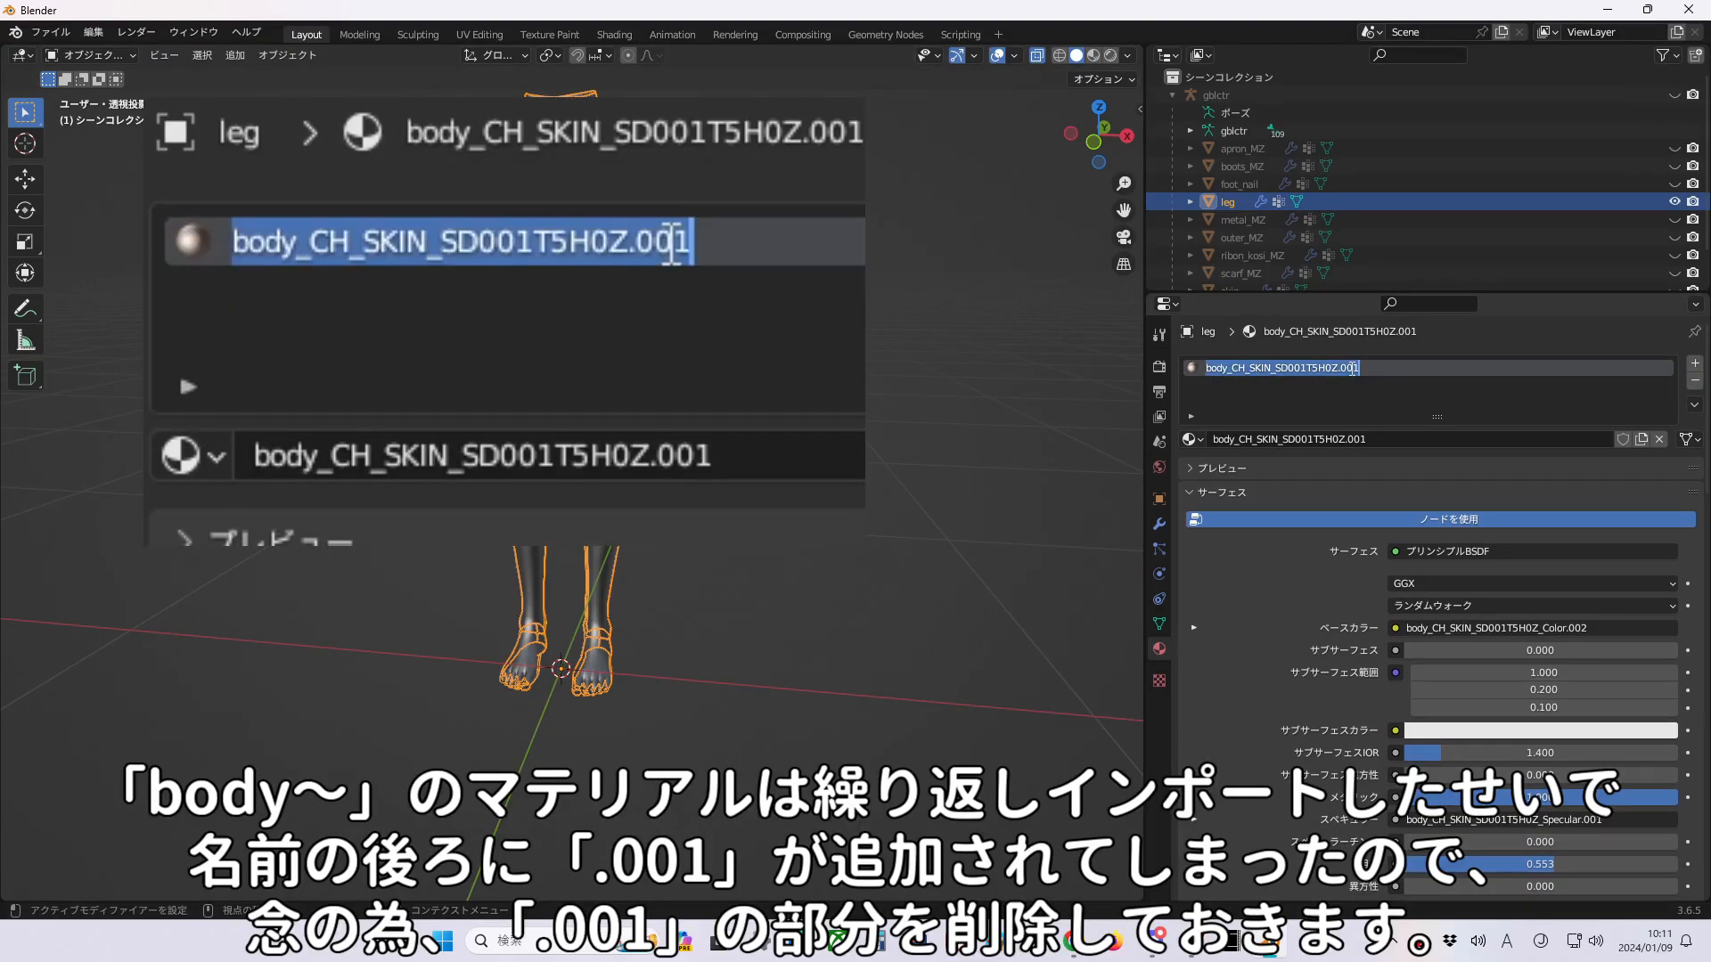
pyautogui.click(1340, 371)
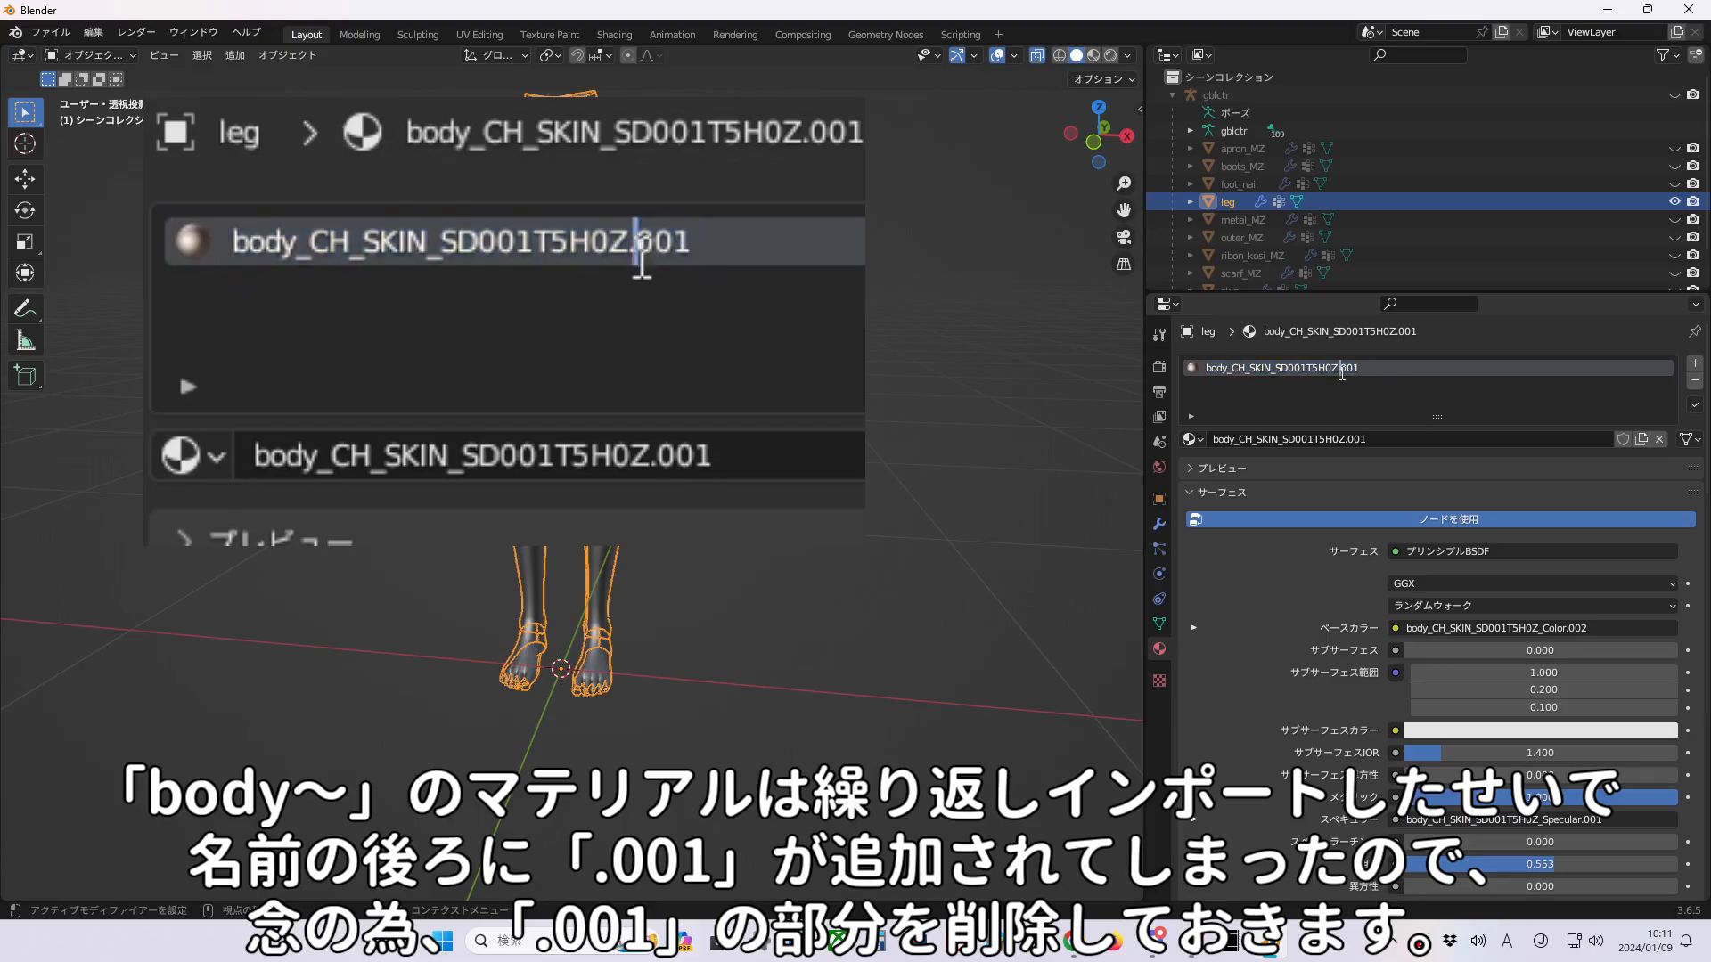
pyautogui.moveTo(1340, 371); pyautogui.dragTo(1433, 372)
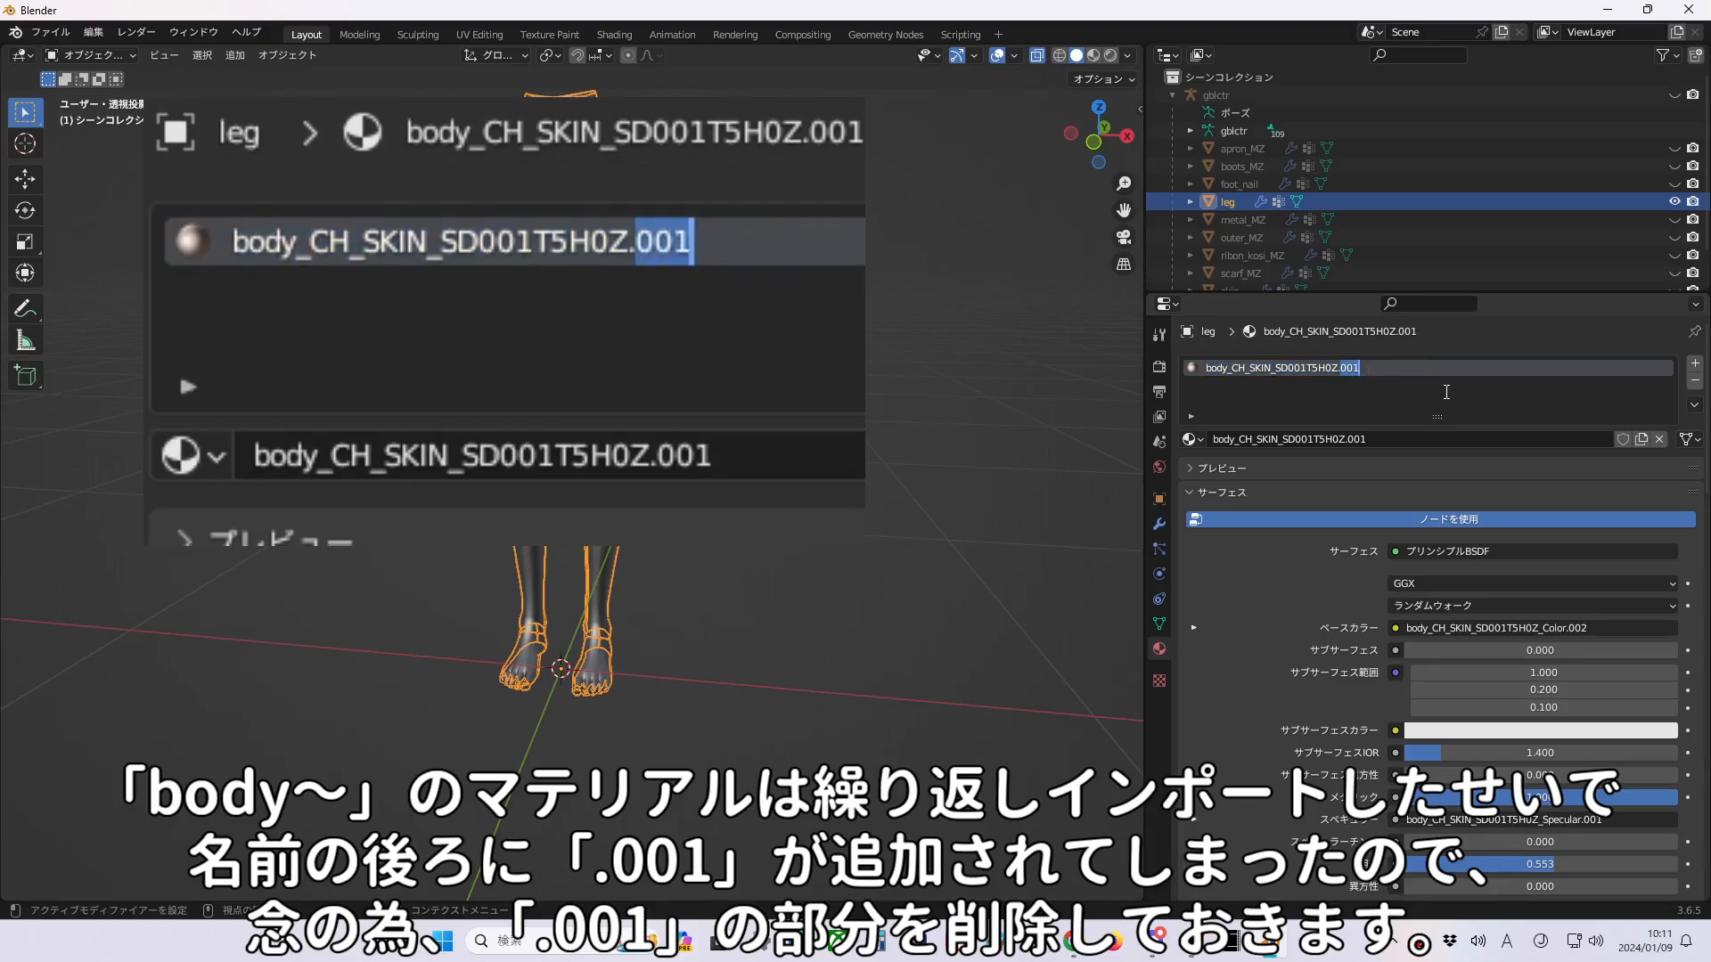
pyautogui.press('BackSpace')
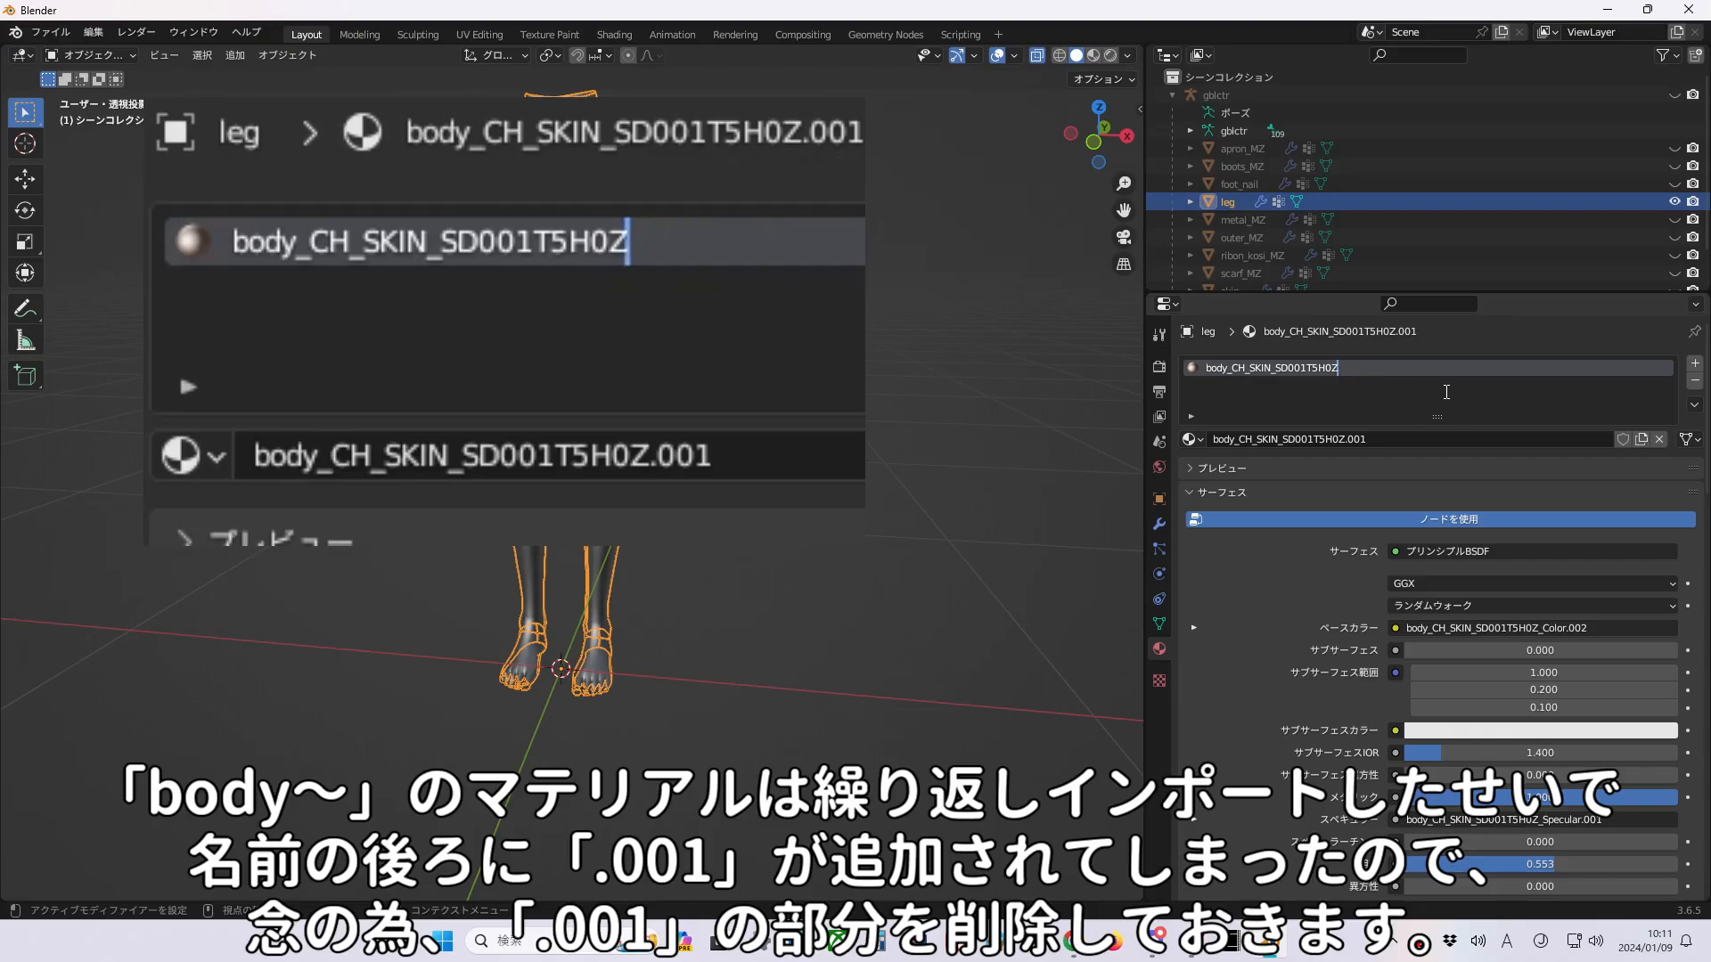
pyautogui.press('Return')
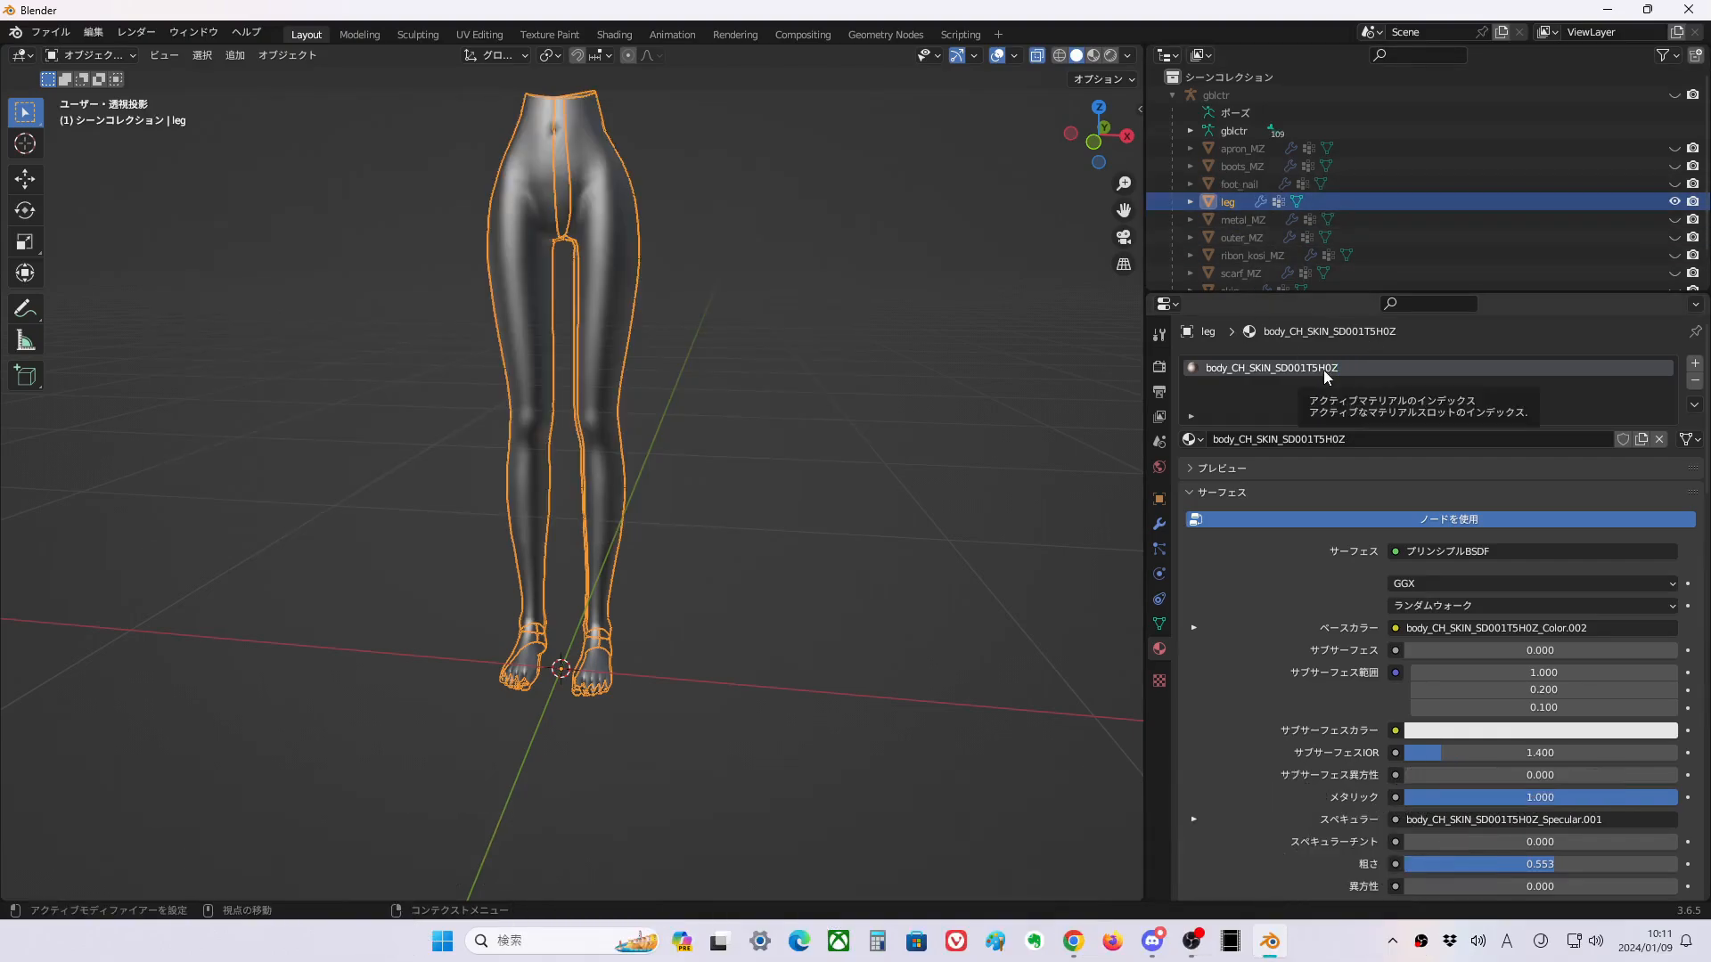
pyautogui.click(1240, 220)
pyautogui.click(1243, 202)
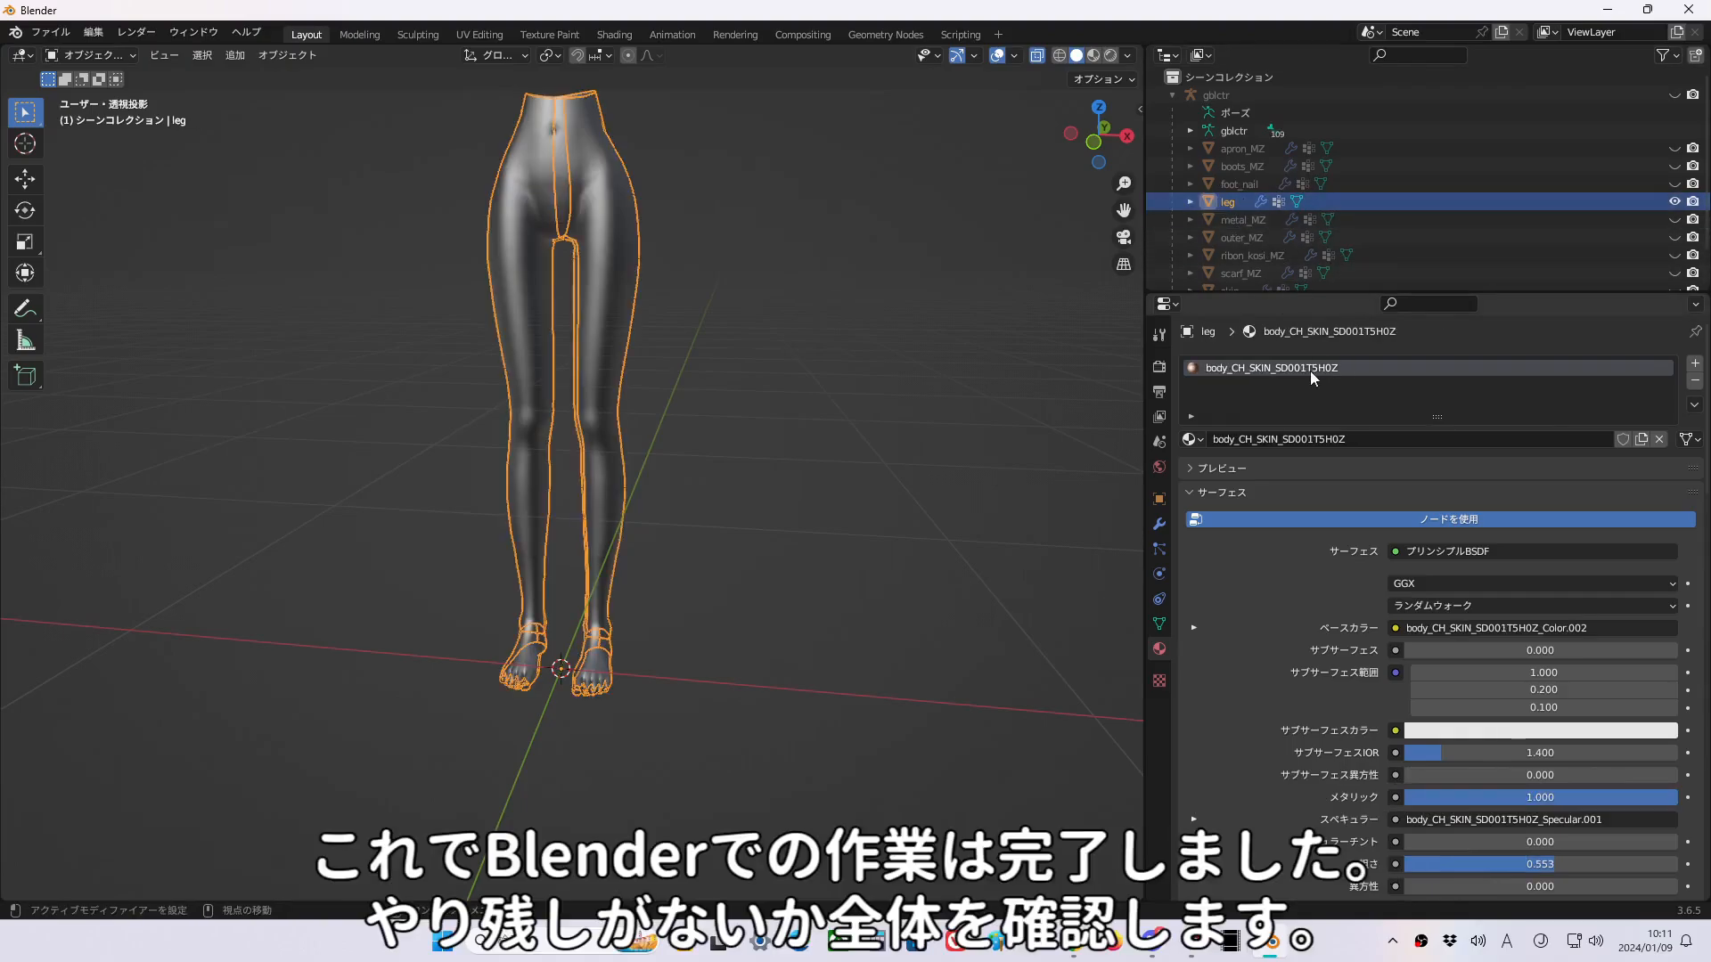
# Reveal all hidden objects in the scene, clear the selection, and hide only the gblctr armature.
pyautogui.click(1035, 276)
pyautogui.scroll(-5, 929, 244)
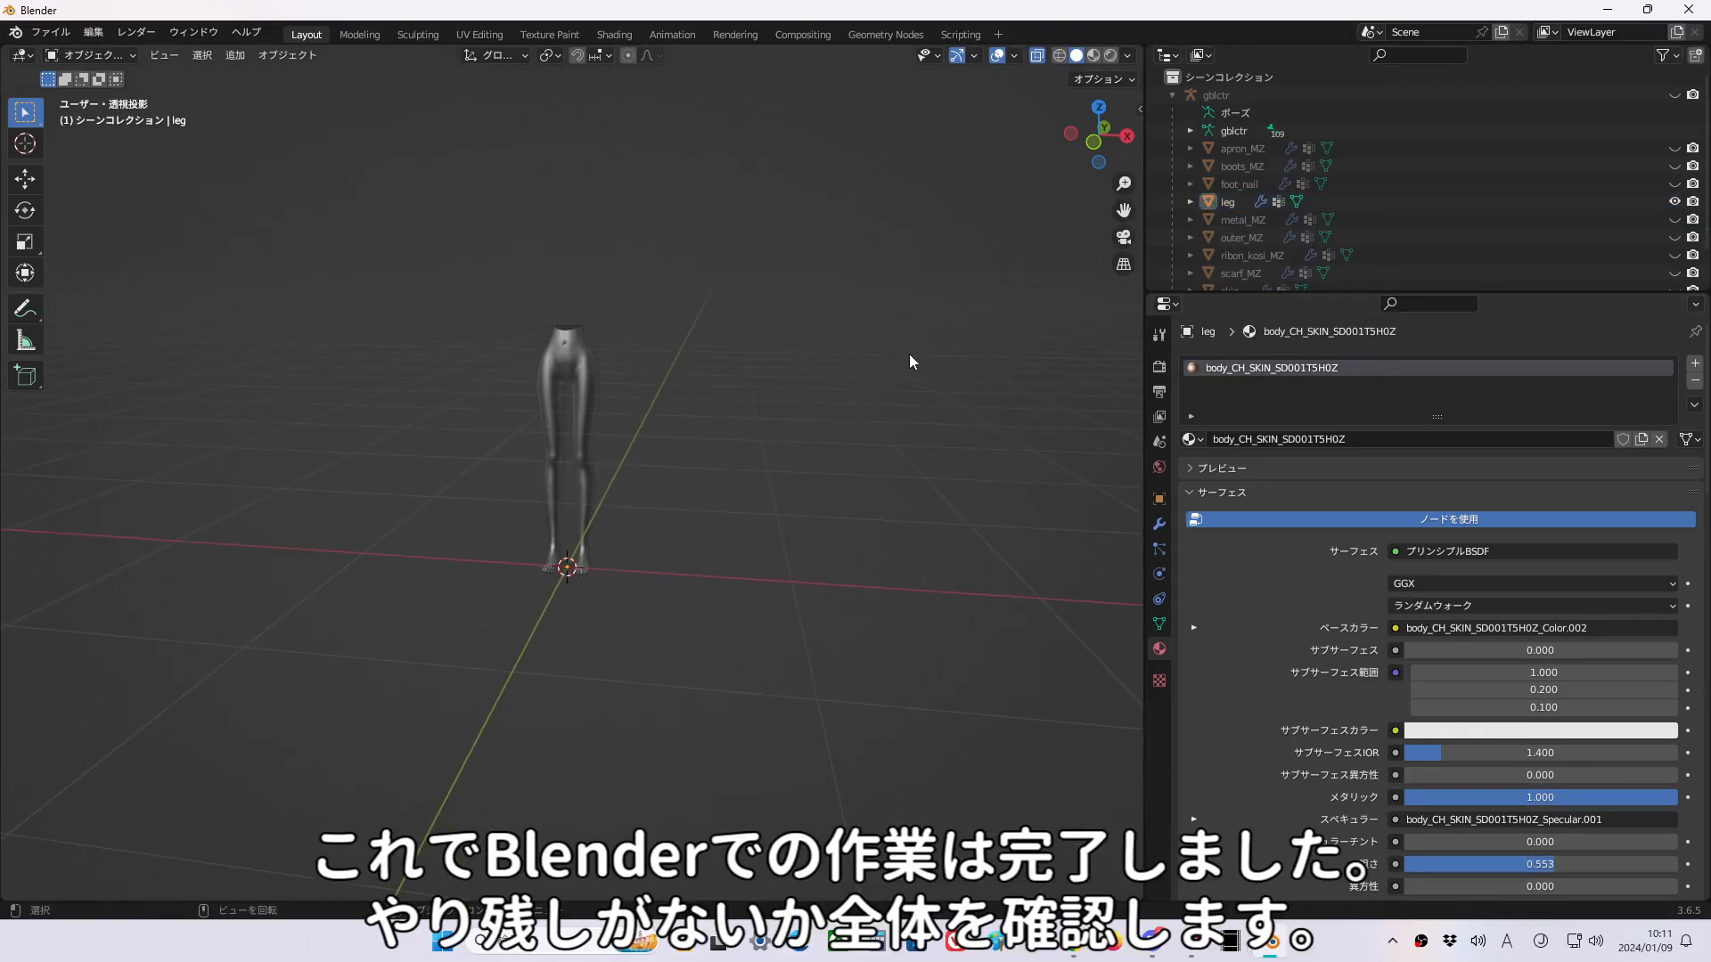
pyautogui.hotkey('alt', 'h')
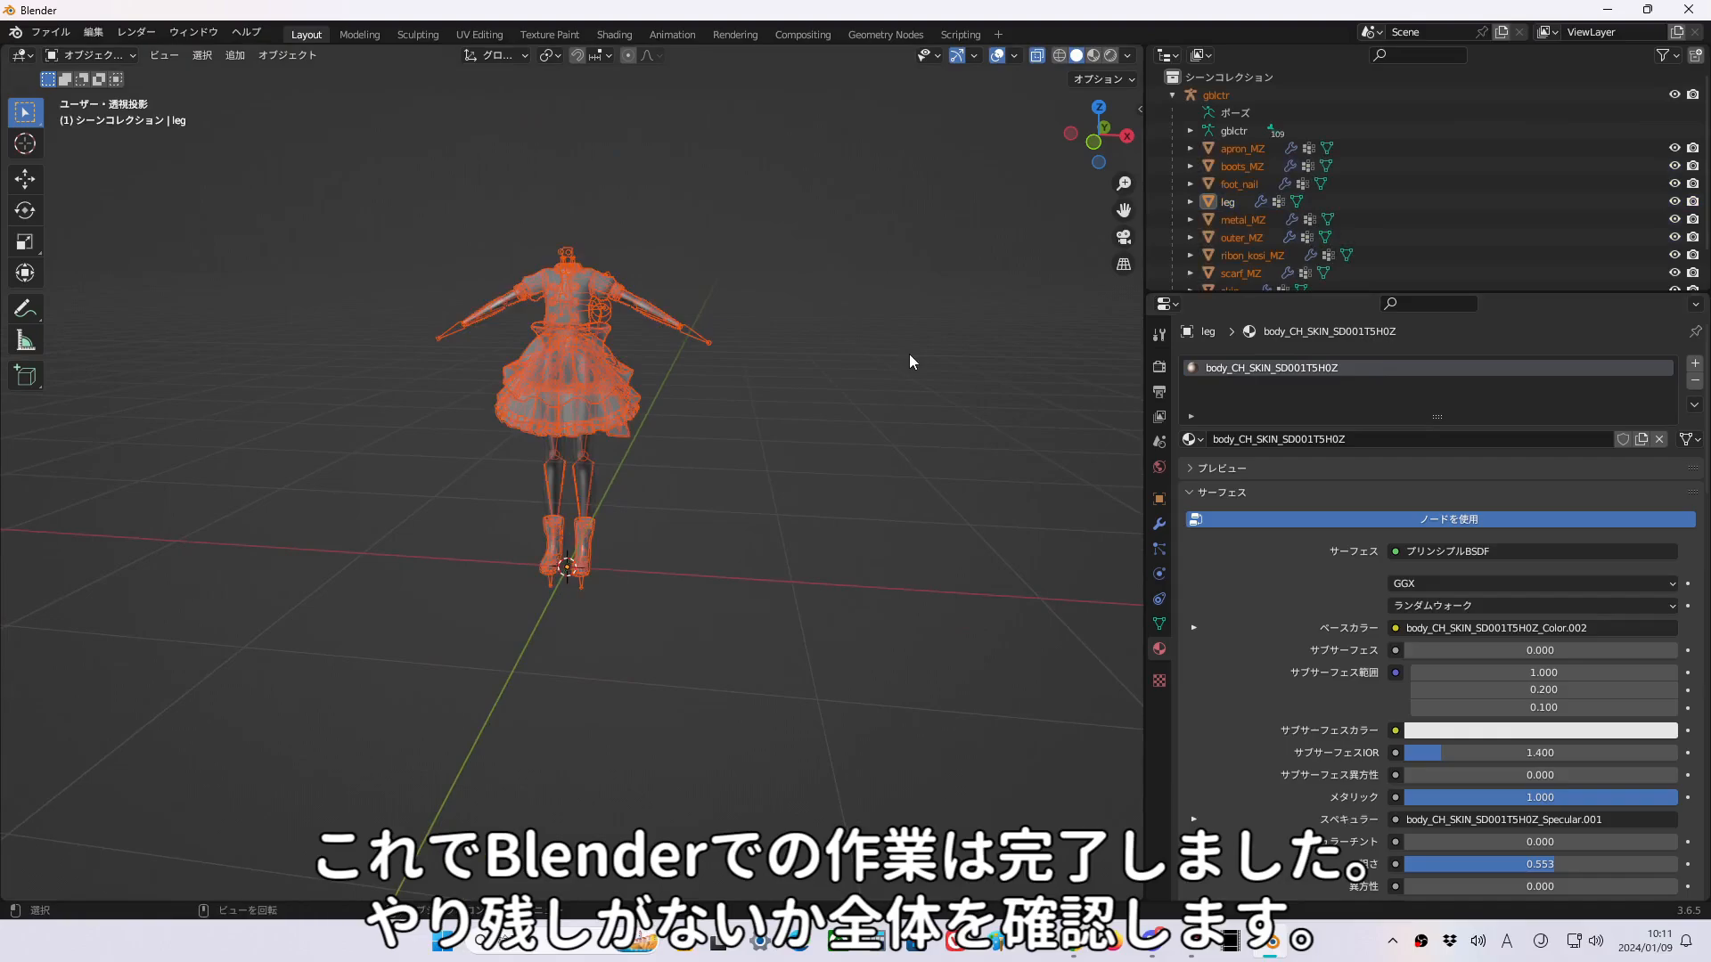
pyautogui.click(909, 361)
pyautogui.click(1675, 95)
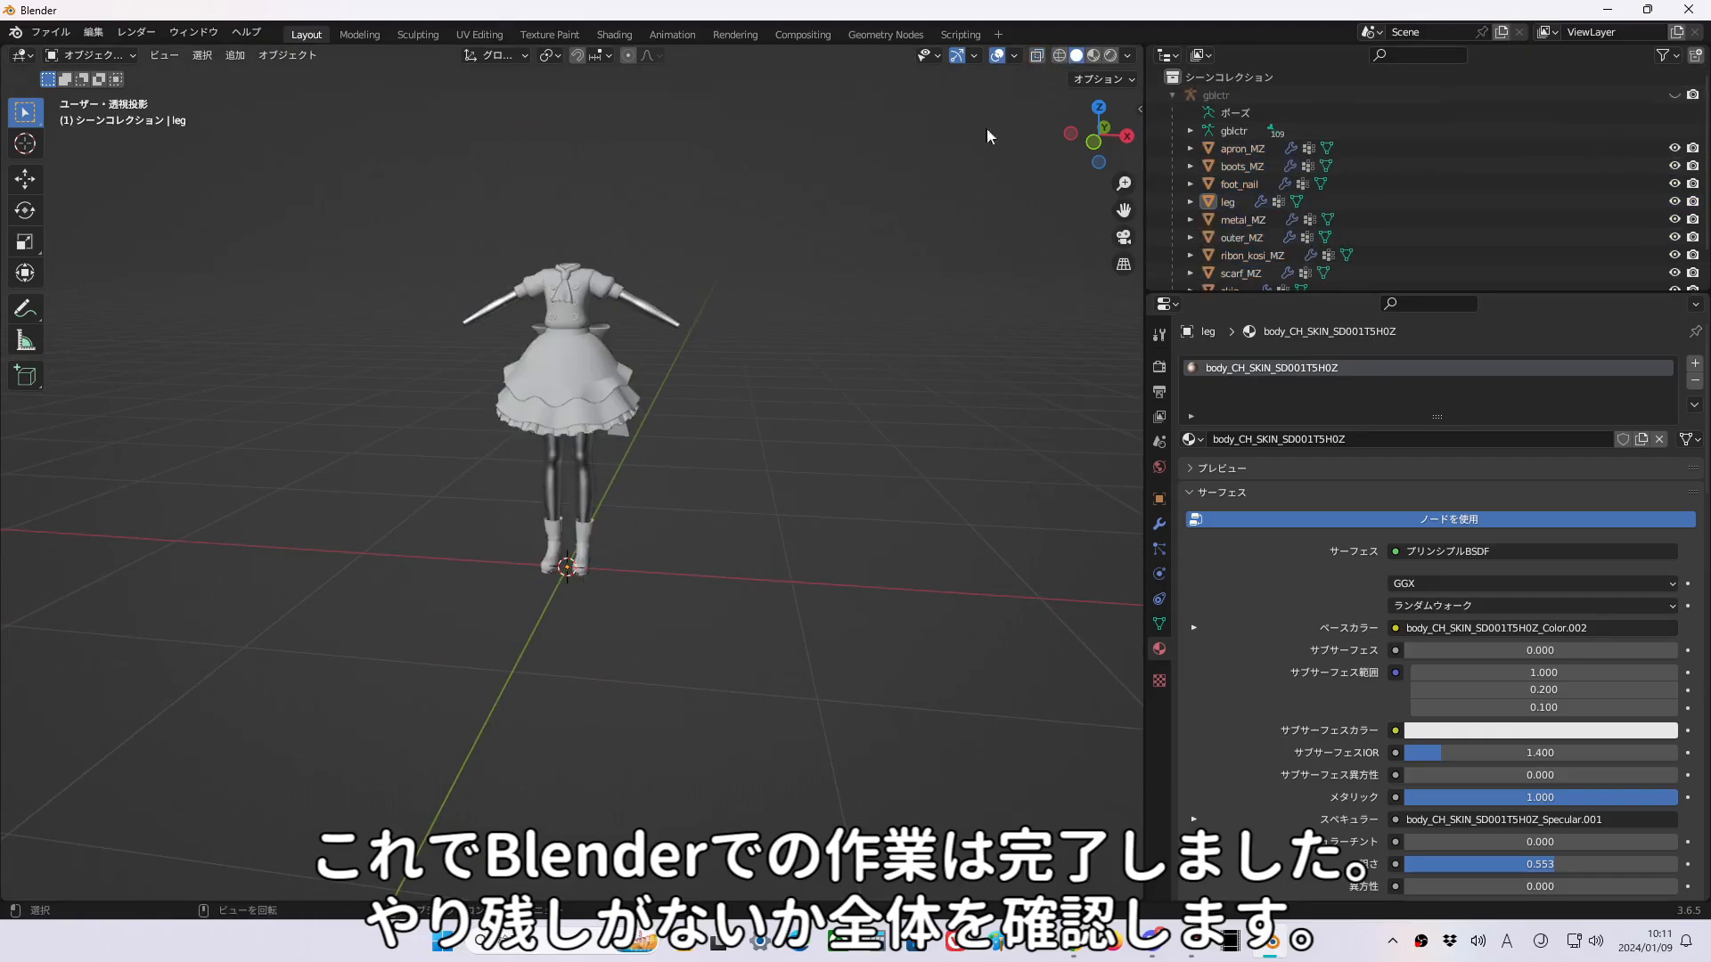
# Delete the boots_MZ object and inspect the whole outfit with its bare feet from another angle.
pyautogui.moveTo(593, 574); pyautogui.dragTo(687, 538, button='middle')
pyautogui.scroll(2, 687, 531)
pyautogui.click(687, 532)
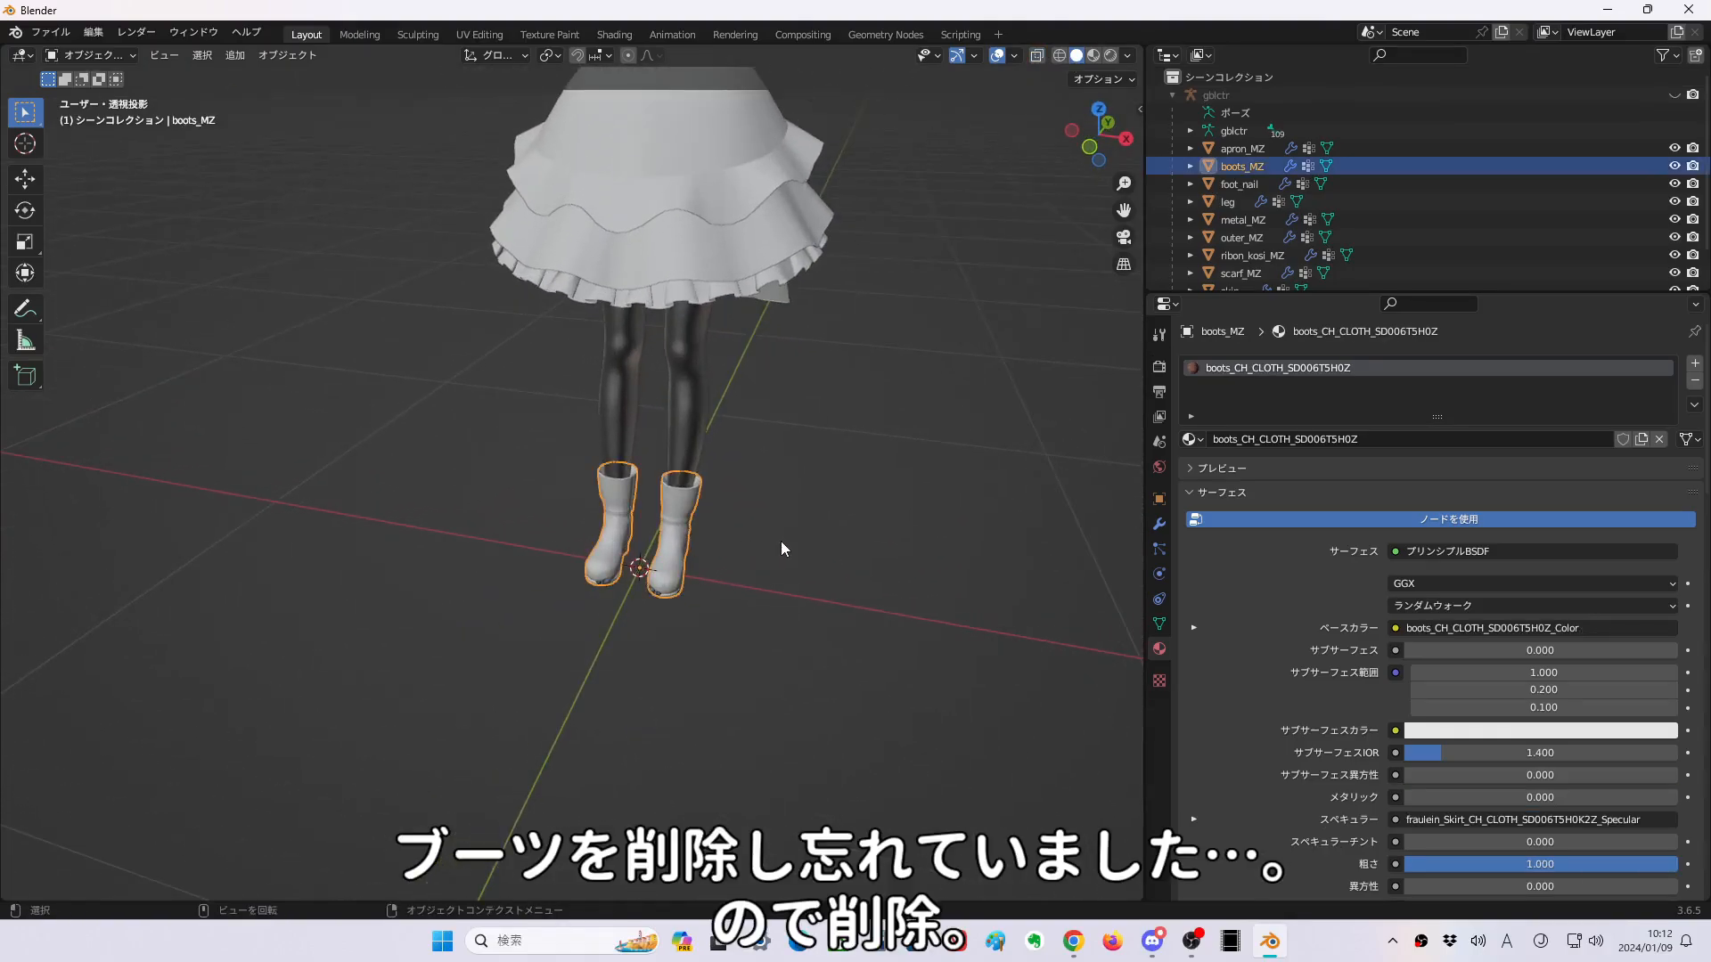
pyautogui.press('Delete')
pyautogui.moveTo(787, 540); pyautogui.dragTo(831, 442, button='middle')
pyautogui.scroll(-3, 759, 546)
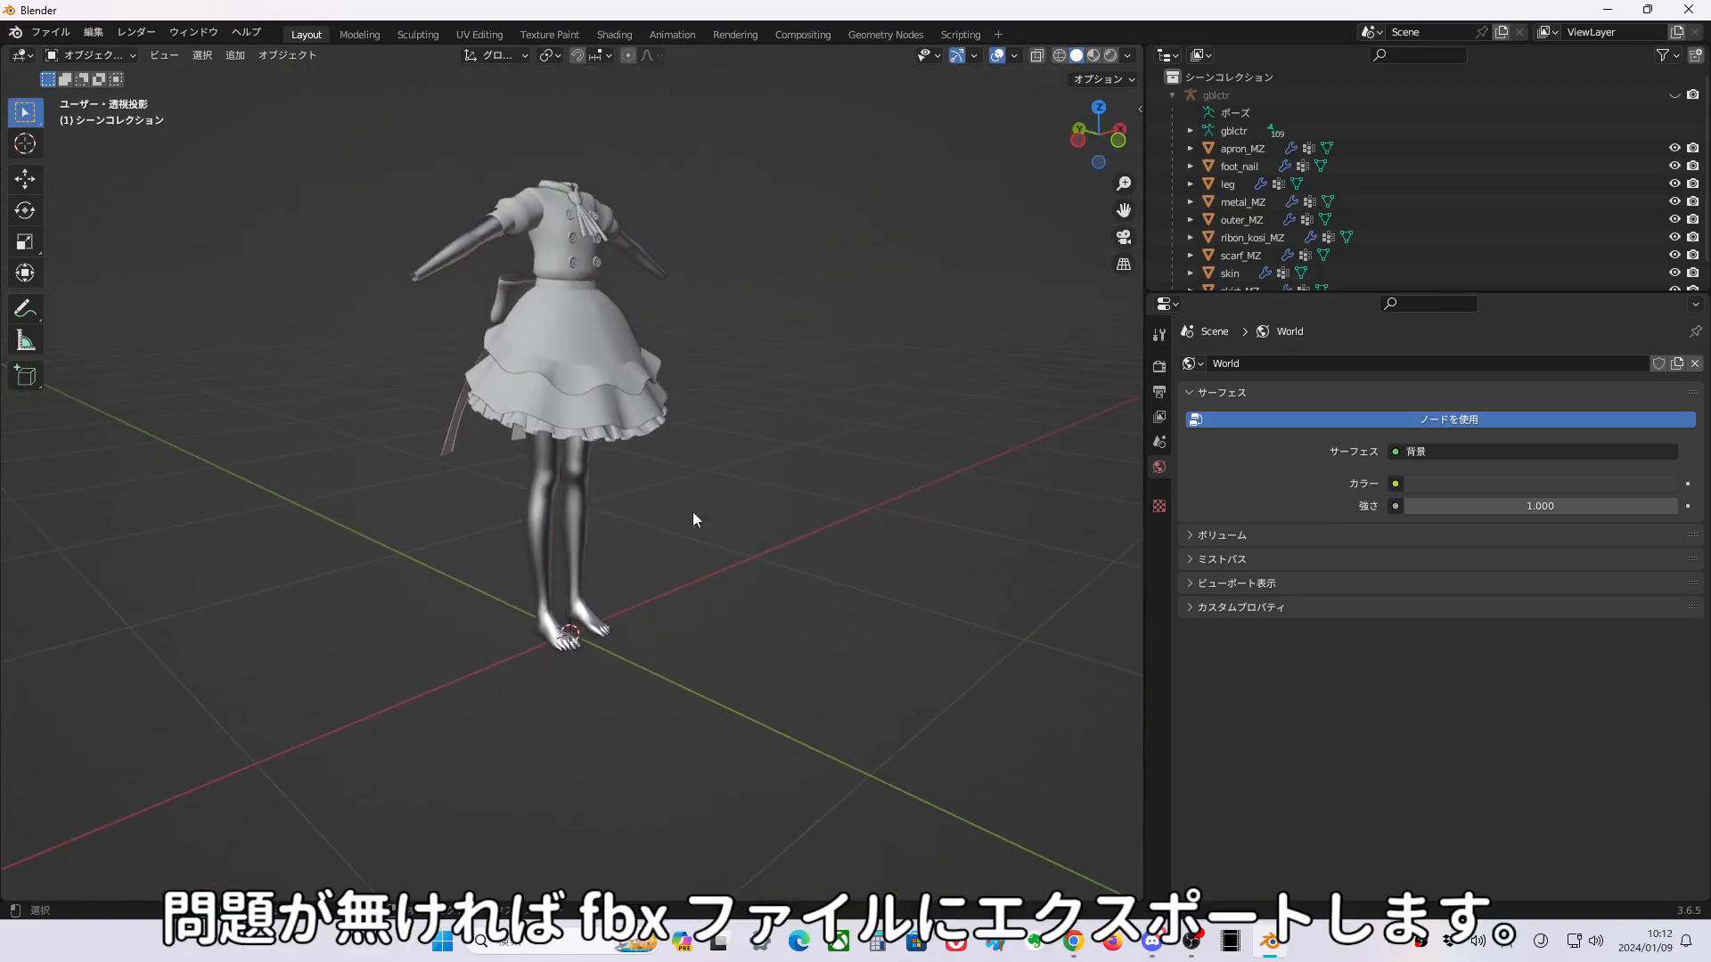
# Start an FBX export and choose the existing body.fbx in the test folder as the target file.
pyautogui.click(50, 31)
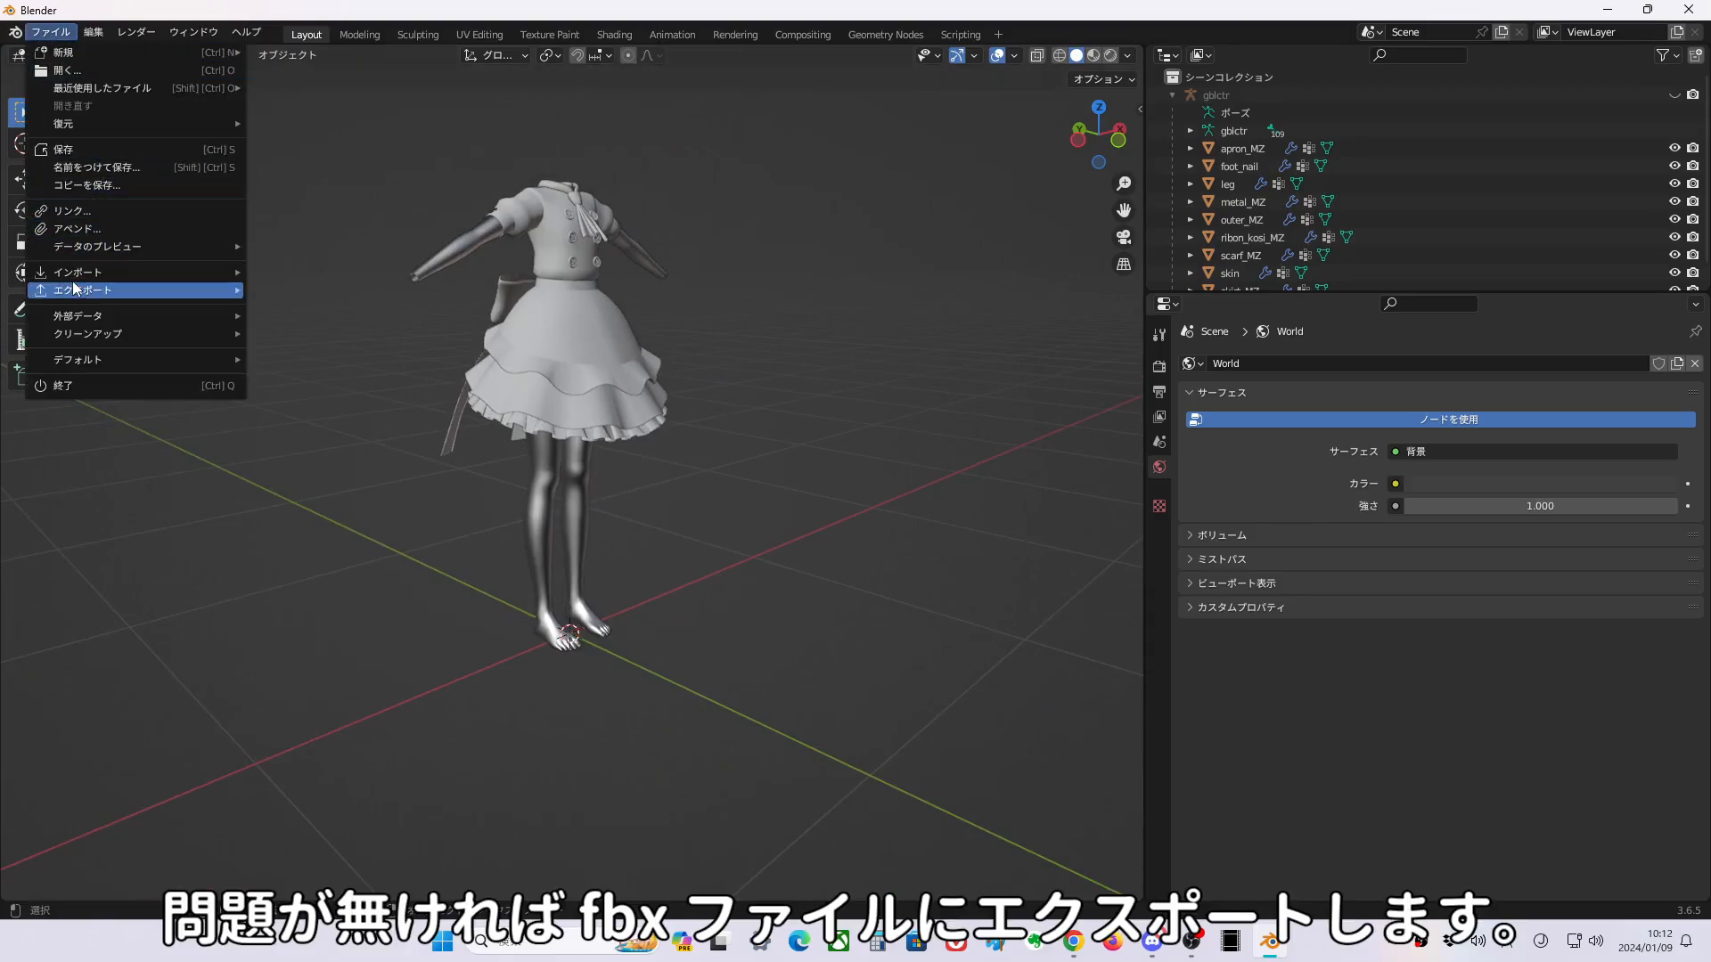
pyautogui.moveTo(76, 288)
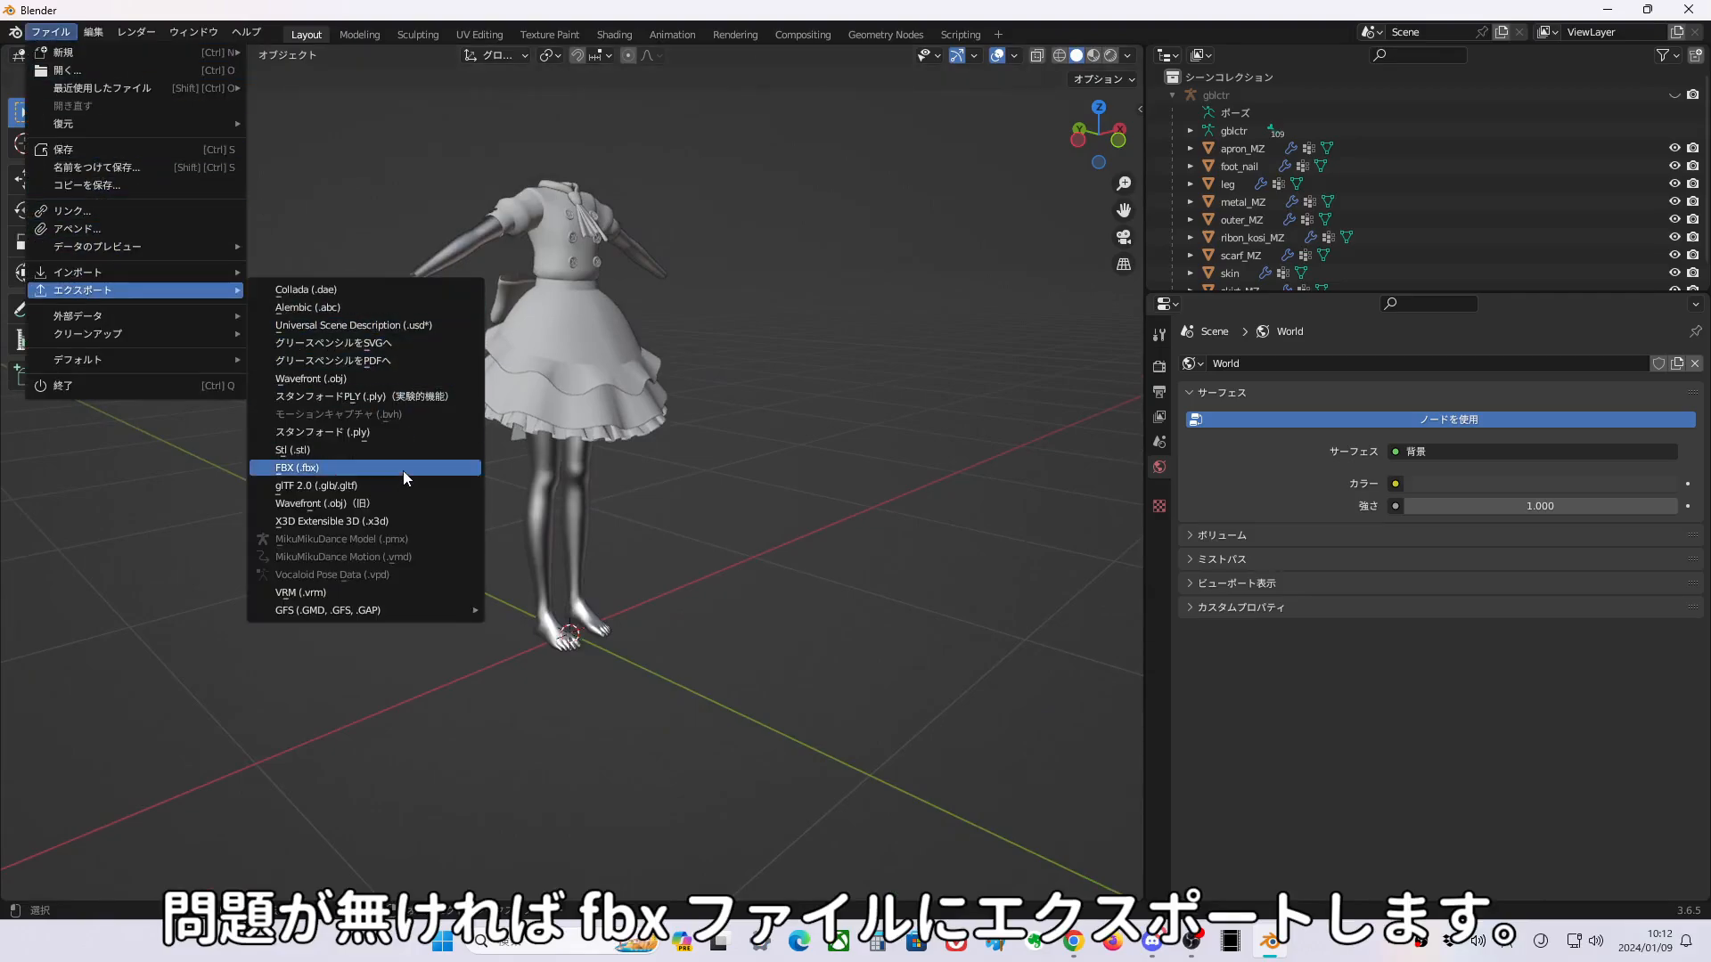
pyautogui.click(402, 469)
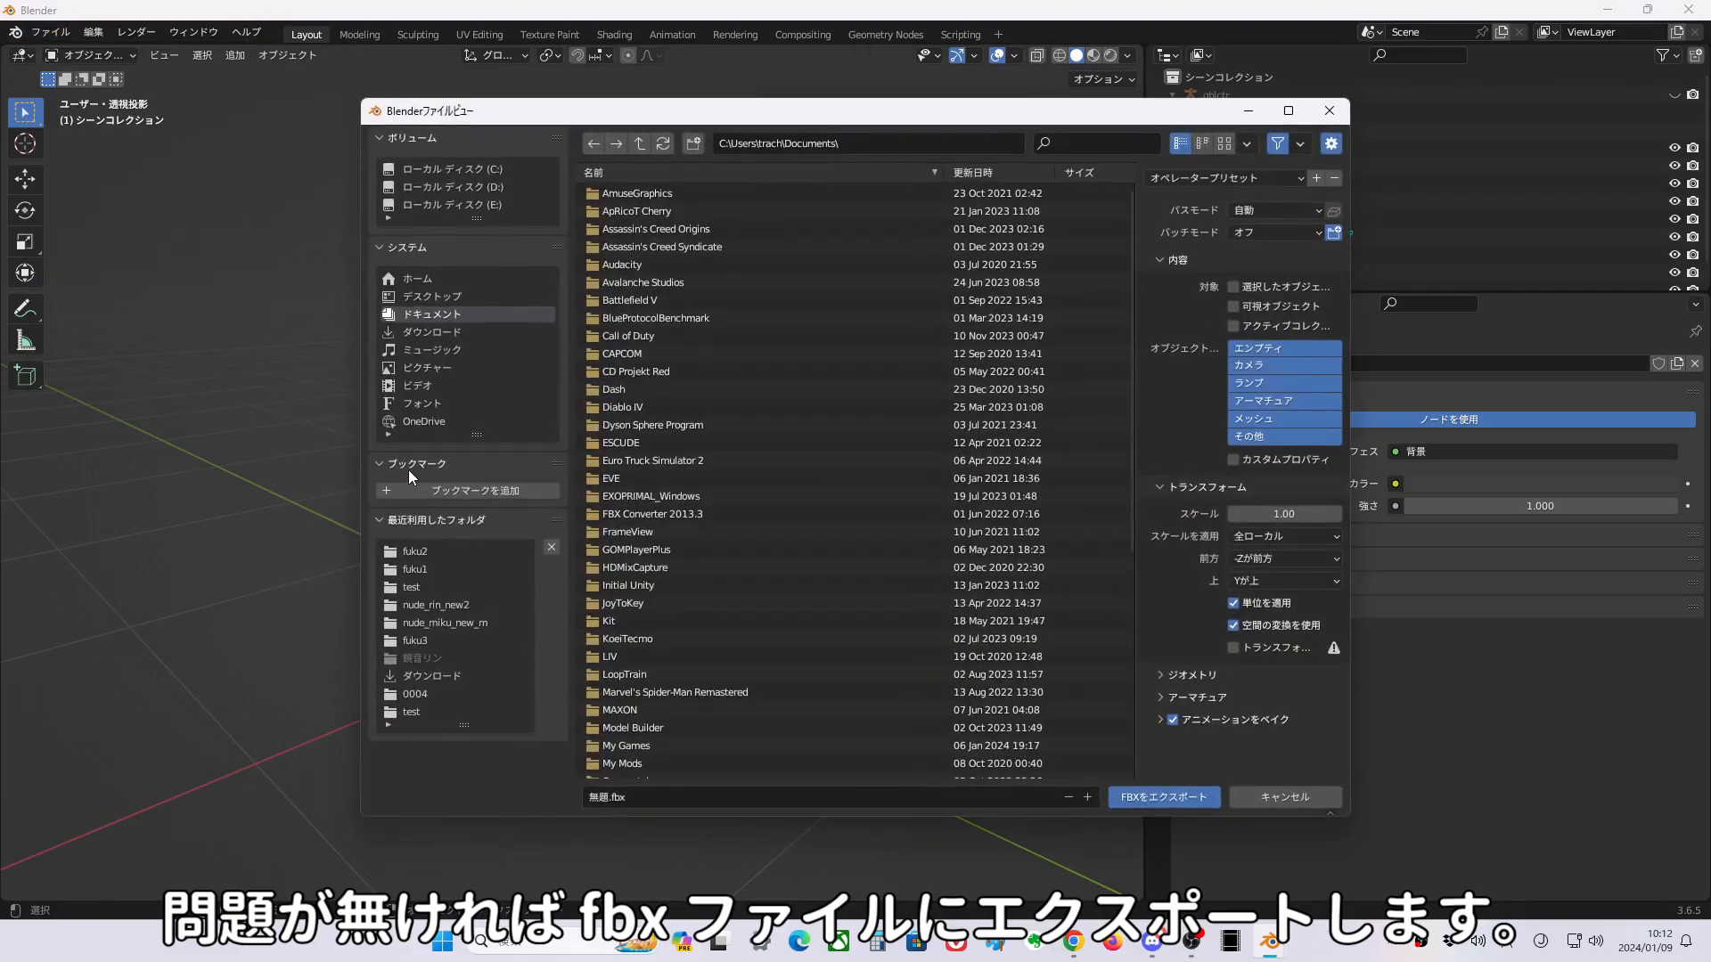
pyautogui.click(472, 586)
pyautogui.scroll(-4, 661, 677)
pyautogui.click(662, 713)
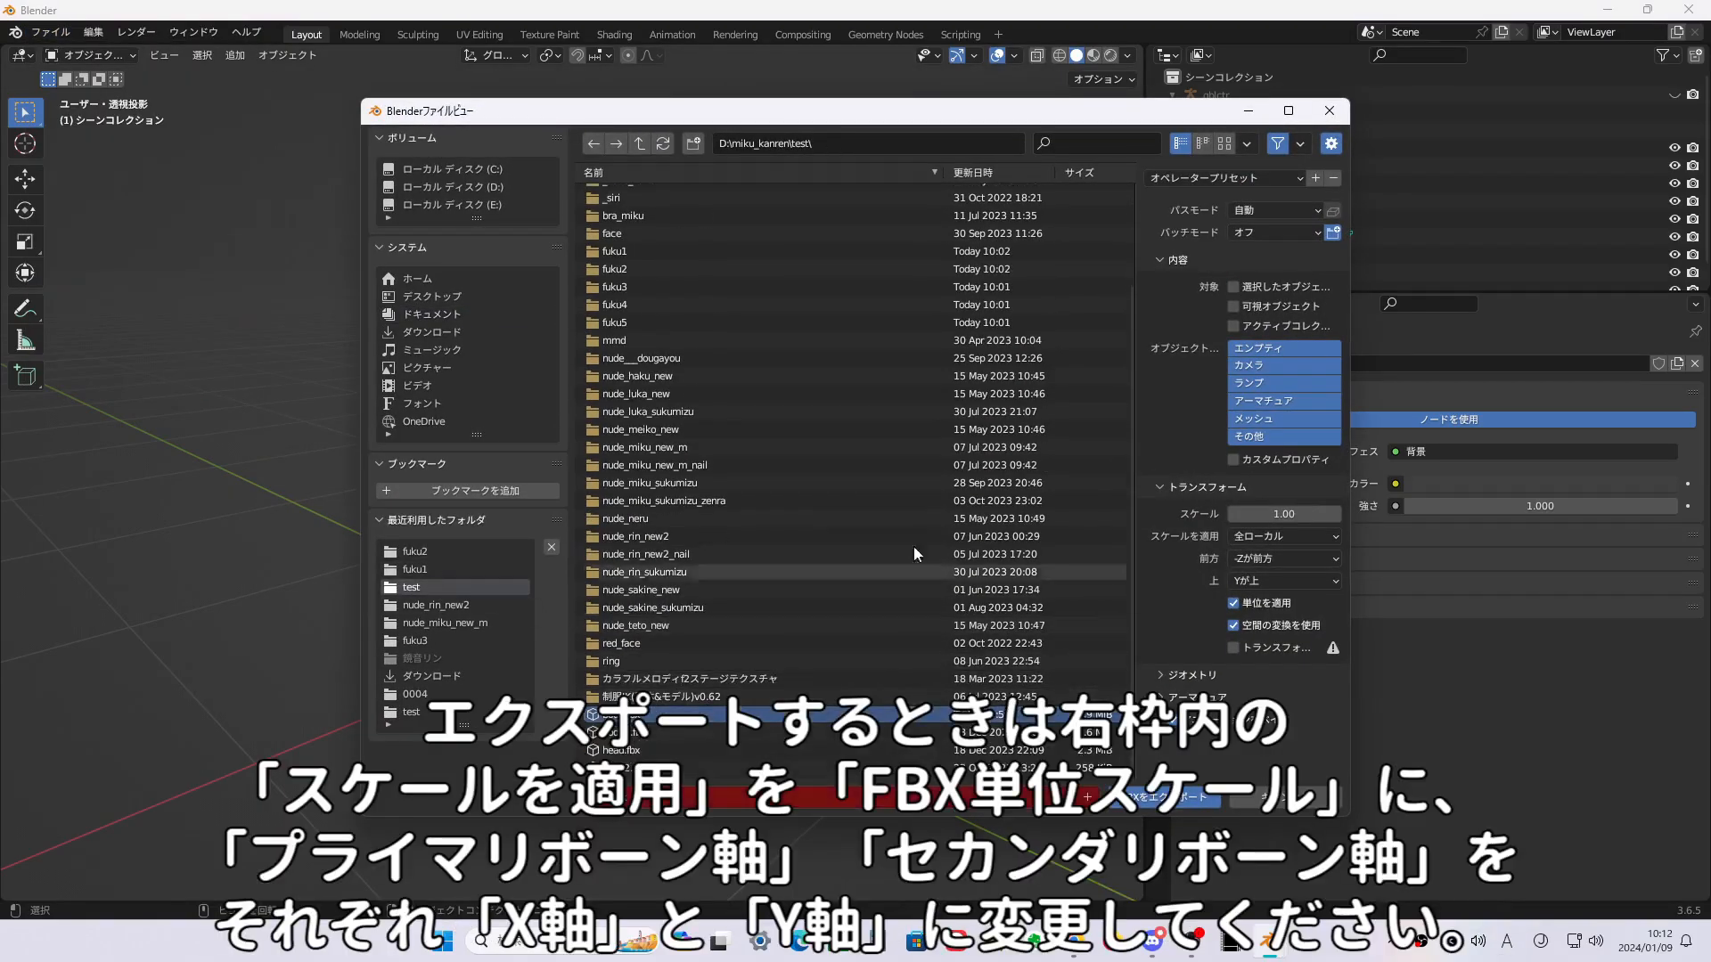
# Apply the MM plus export preset, check its armature bone axis settings, and export the model over body.fbx.
pyautogui.click(1209, 183)
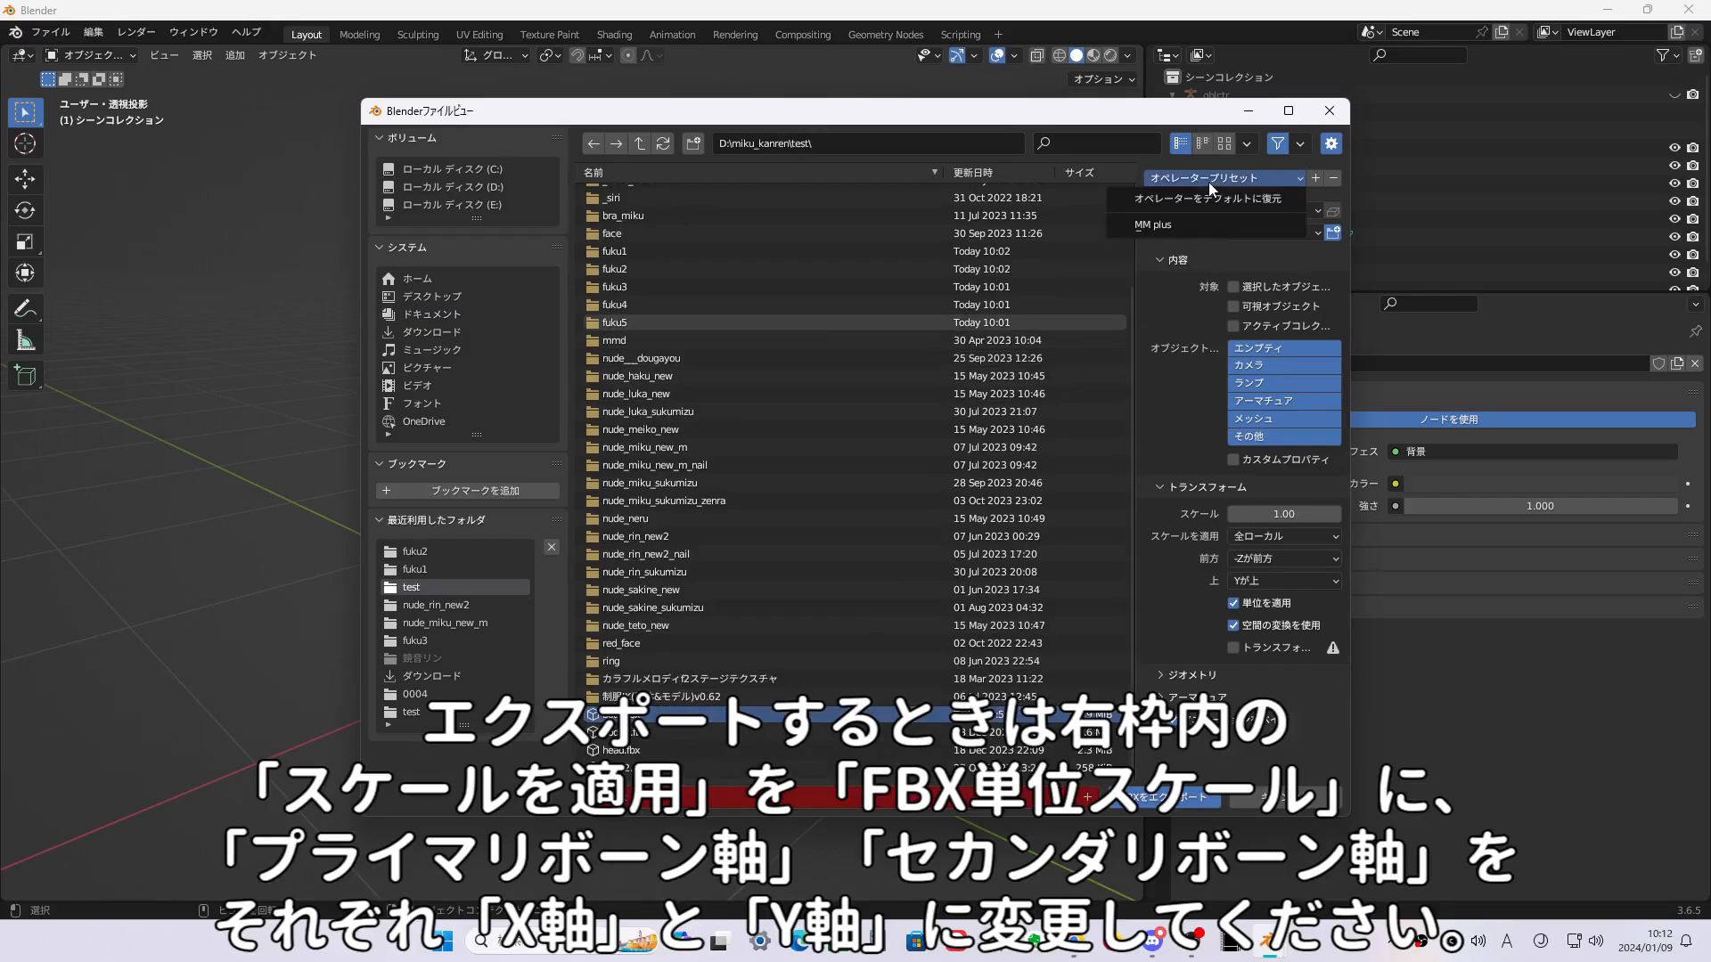
pyautogui.click(1151, 224)
pyautogui.moveTo(1134, 367); pyautogui.dragTo(840, 368)
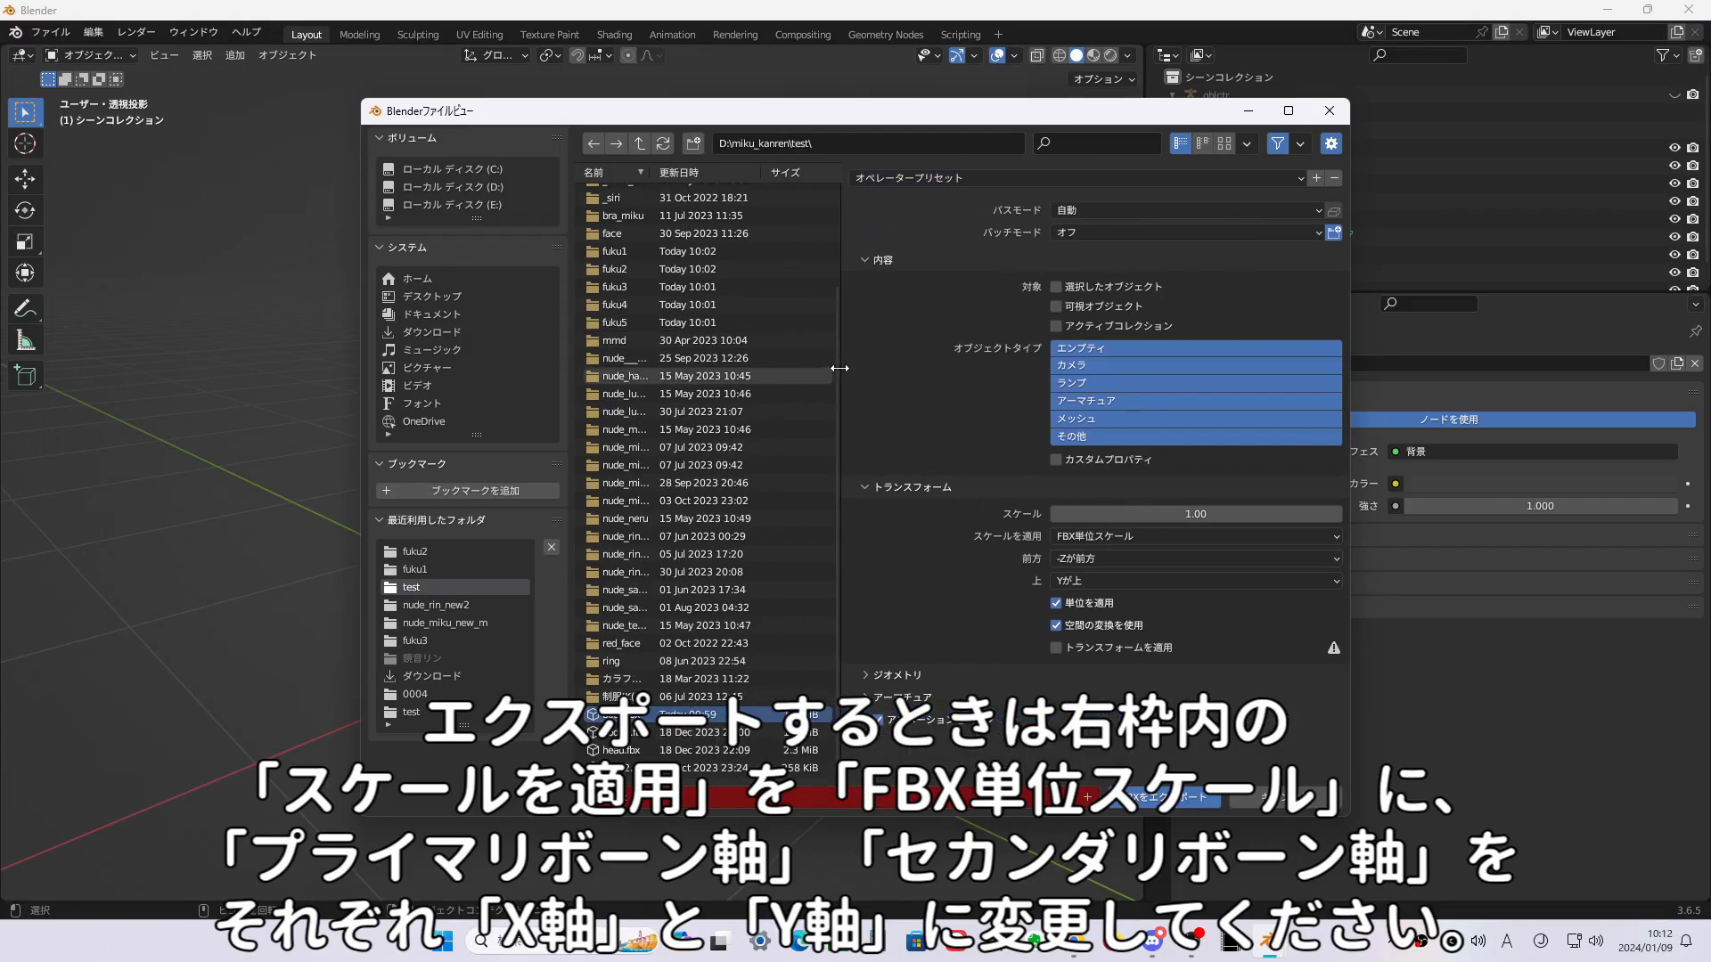
pyautogui.click(869, 700)
pyautogui.scroll(-2, 928, 601)
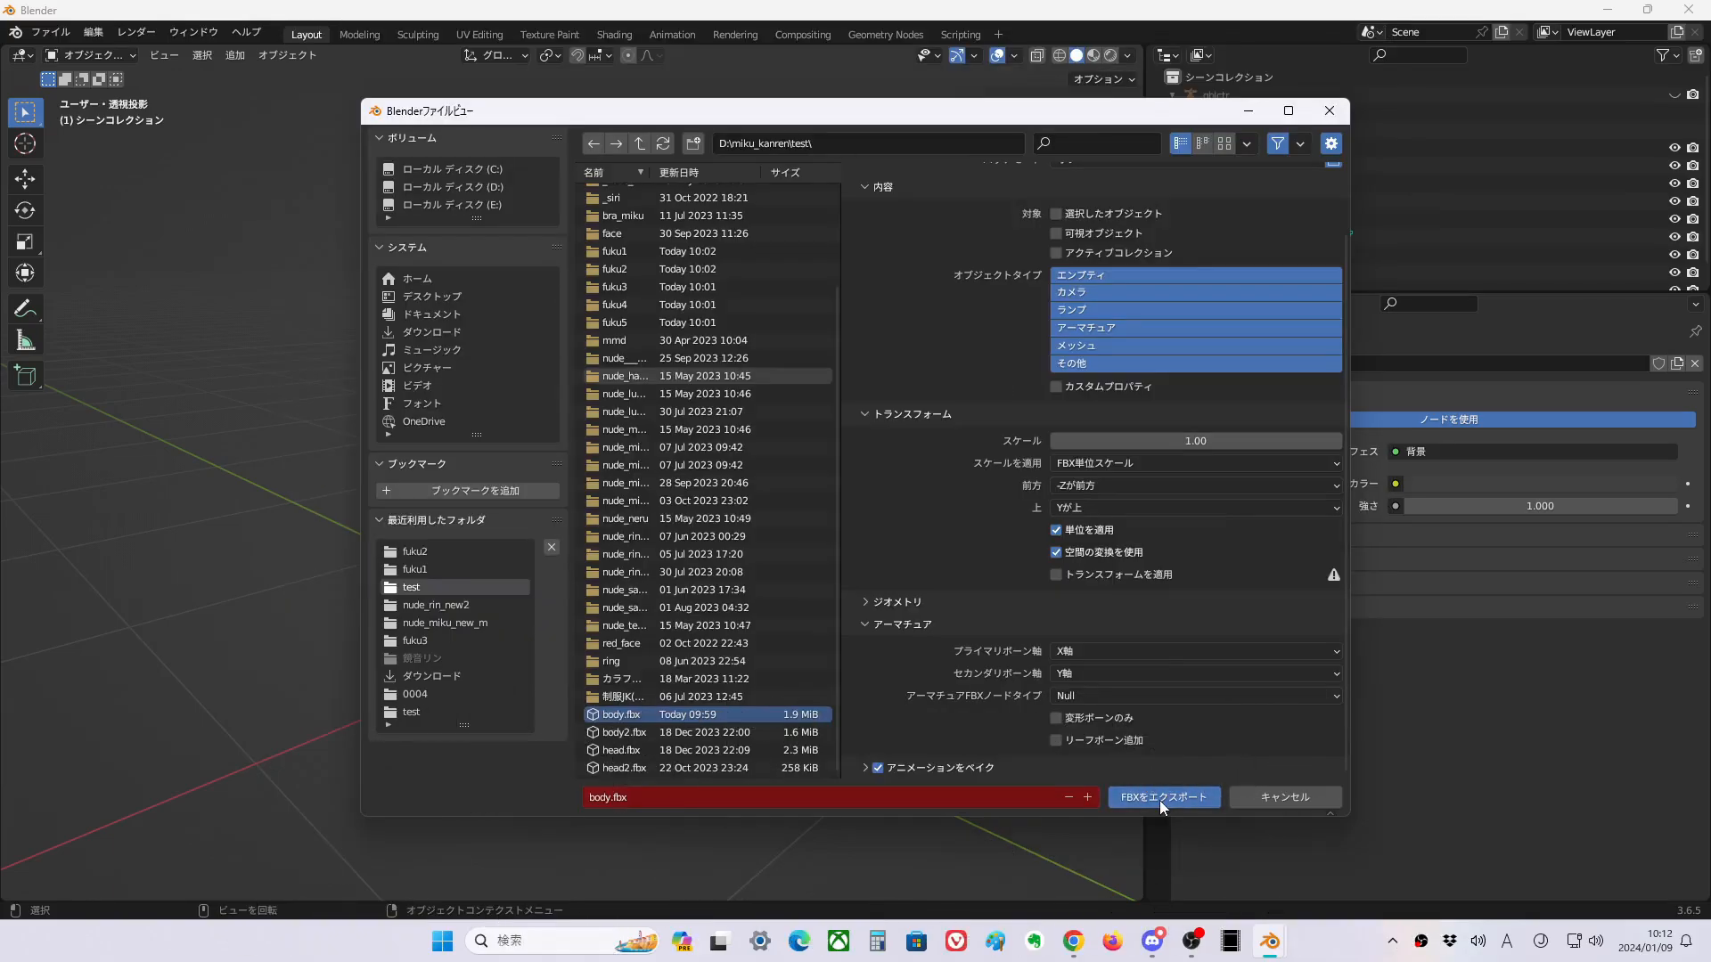
pyautogui.click(1160, 800)
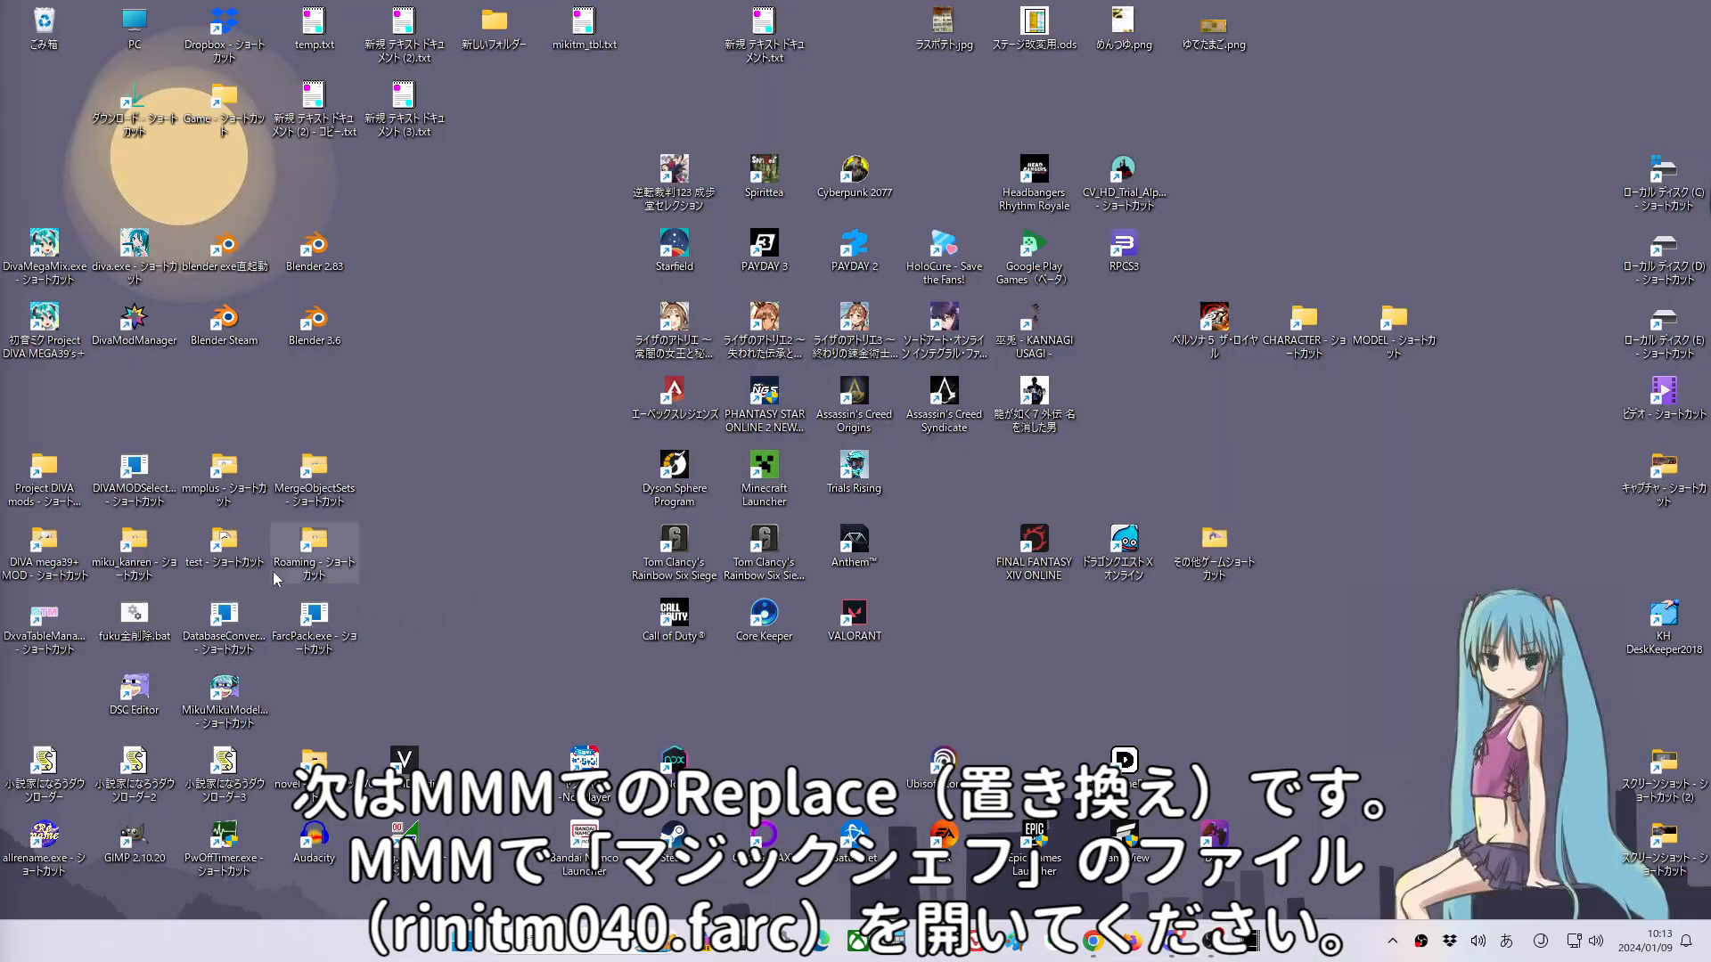
# Switch to the mmplus folder and open rinitm040.farc in Miku Miku Model.
pyautogui.doubleClick(245, 488)
pyautogui.moveTo(696, 140); pyautogui.dragTo(1114, 153)
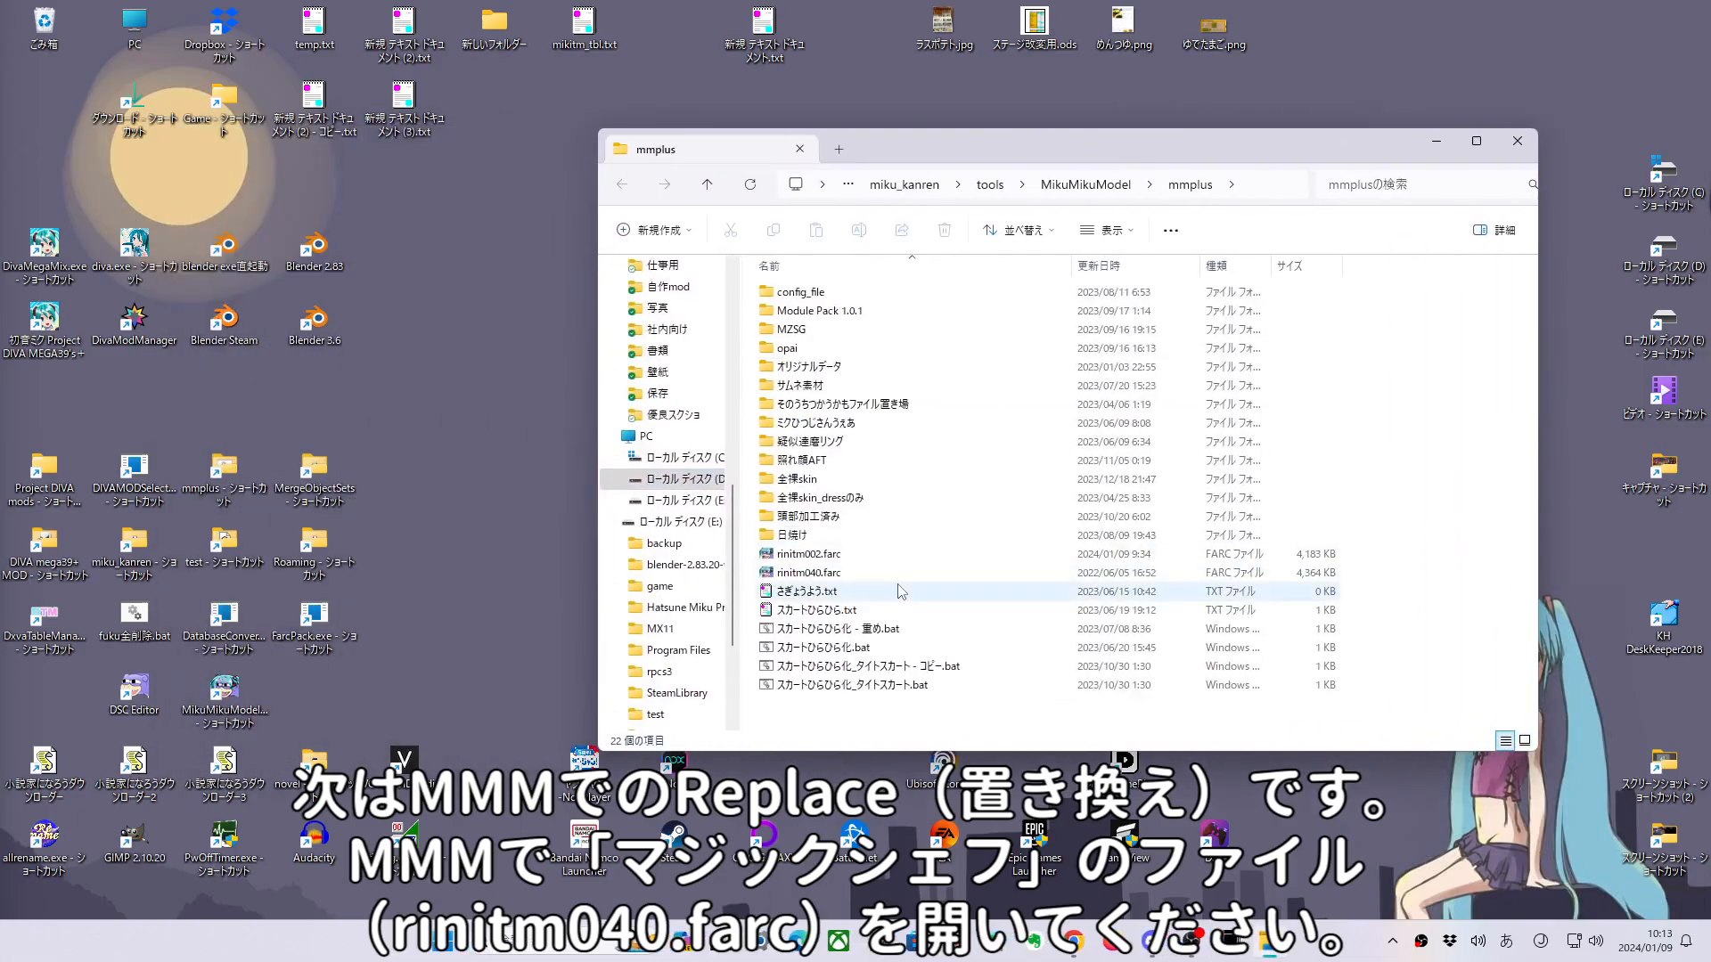
pyautogui.doubleClick(896, 579)
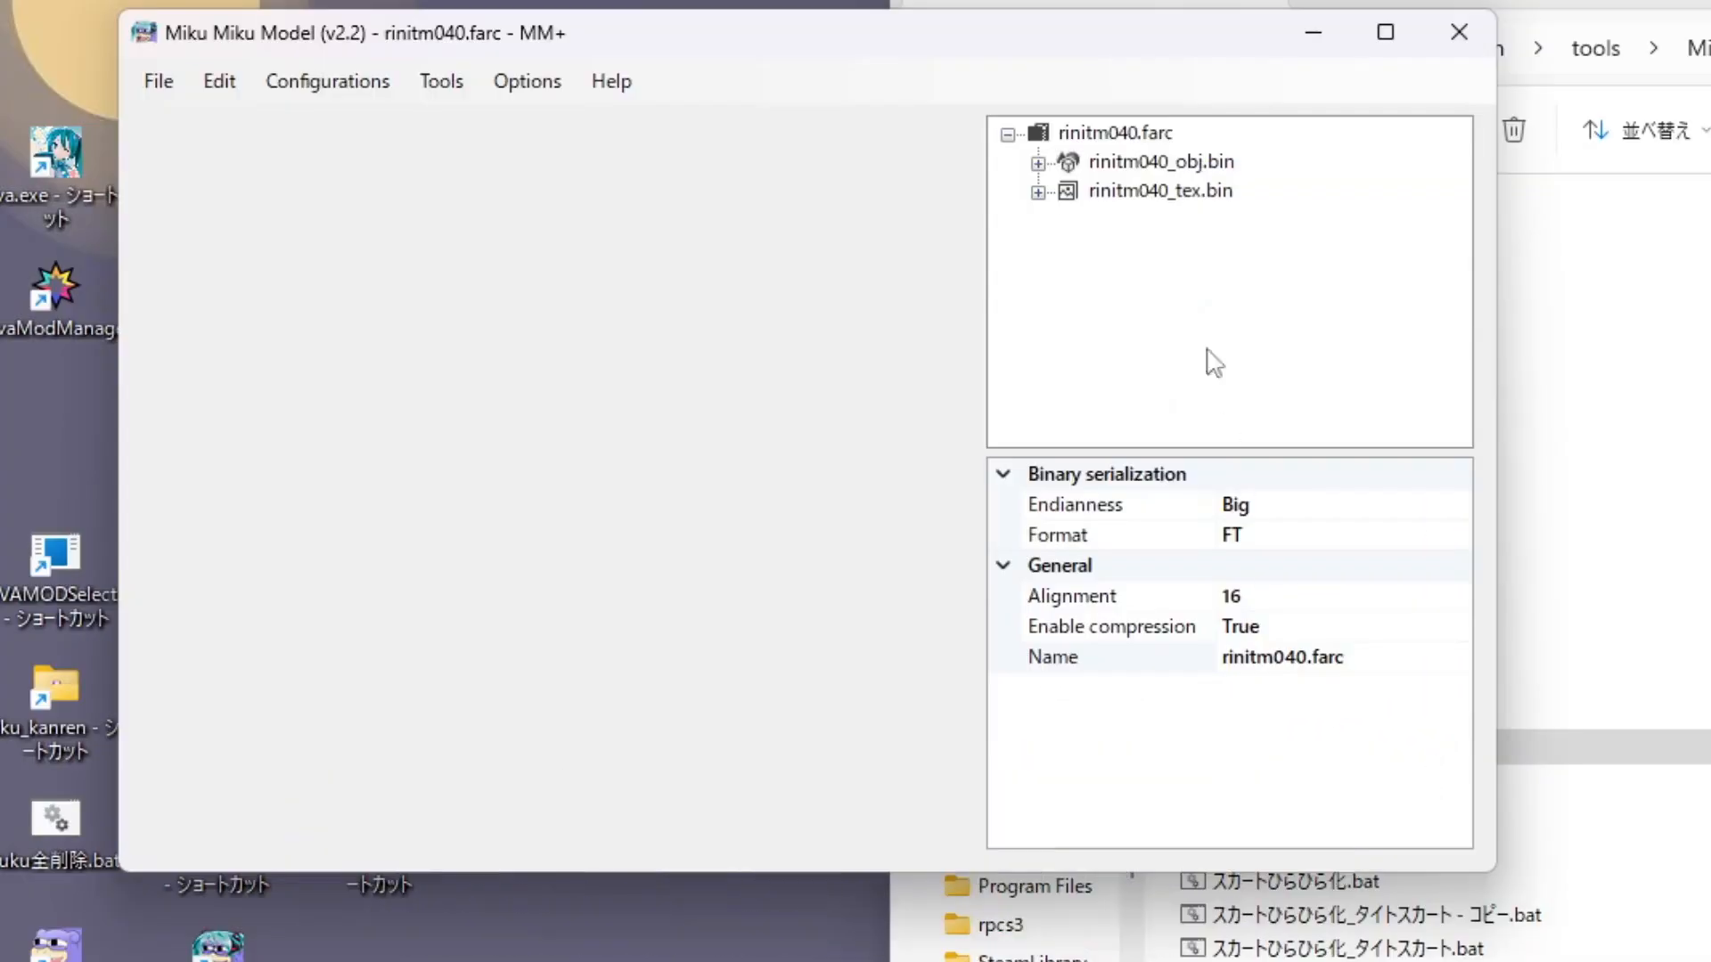
# Replace rinitm040_obj.bin with body.fbx from the test folder, leaving all materials unchecked for overriding.
pyautogui.click(760, 254)
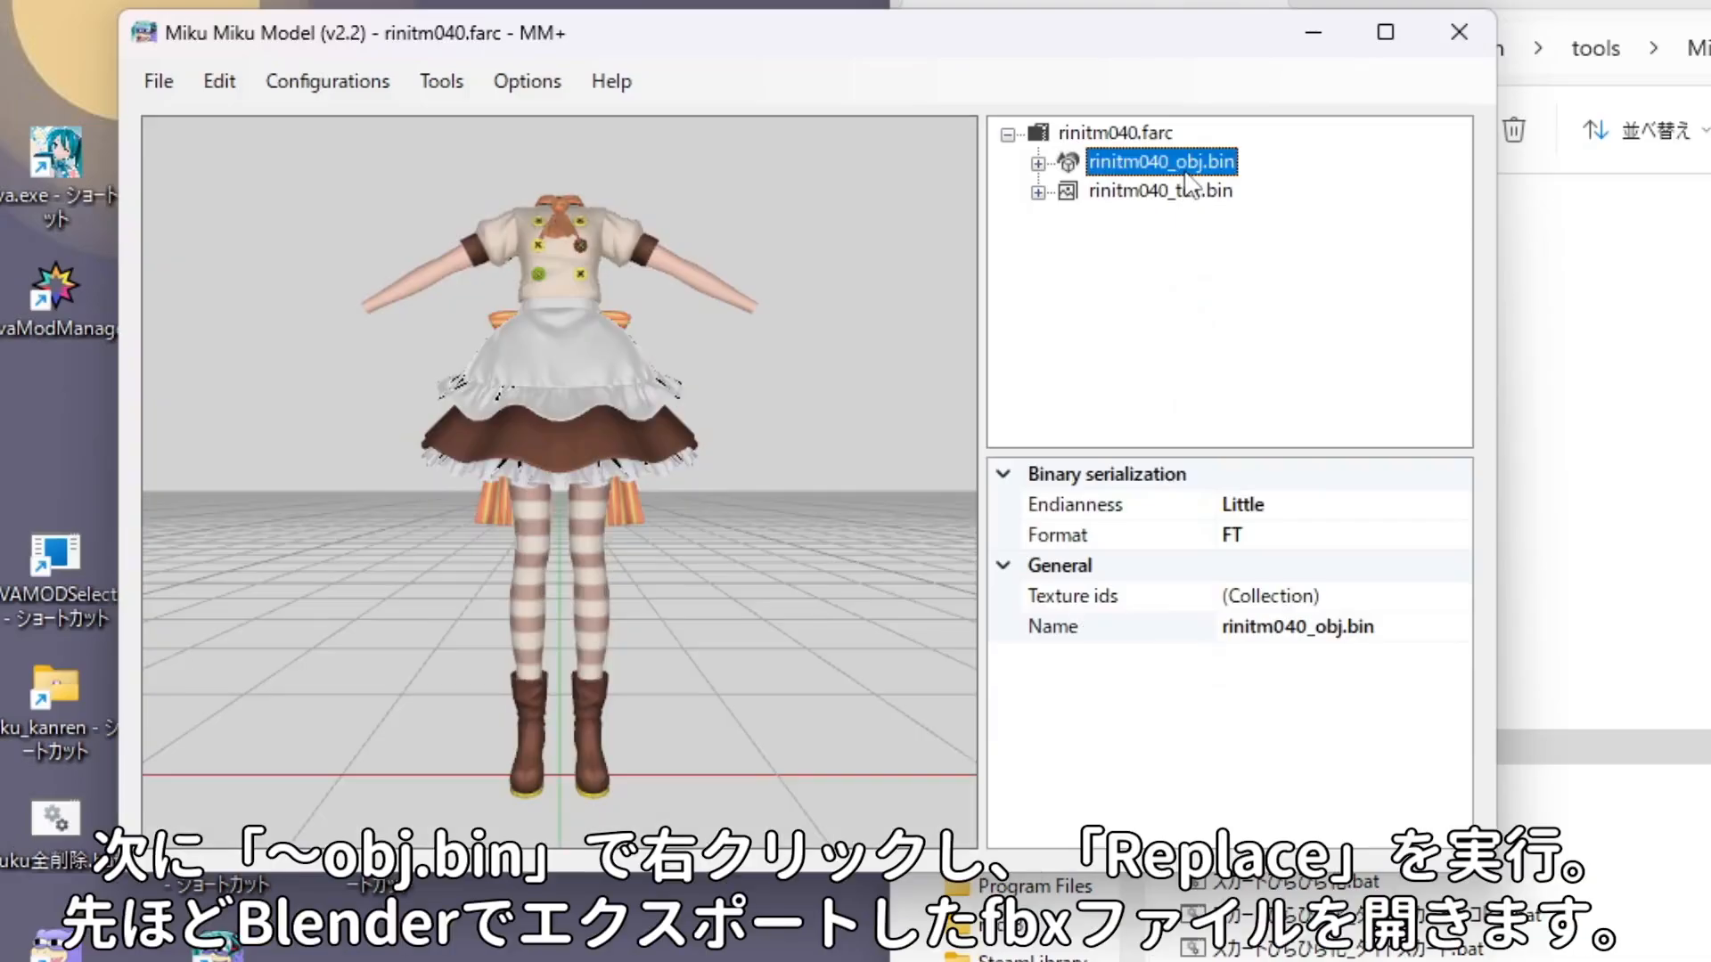
pyautogui.rightClick(1185, 169)
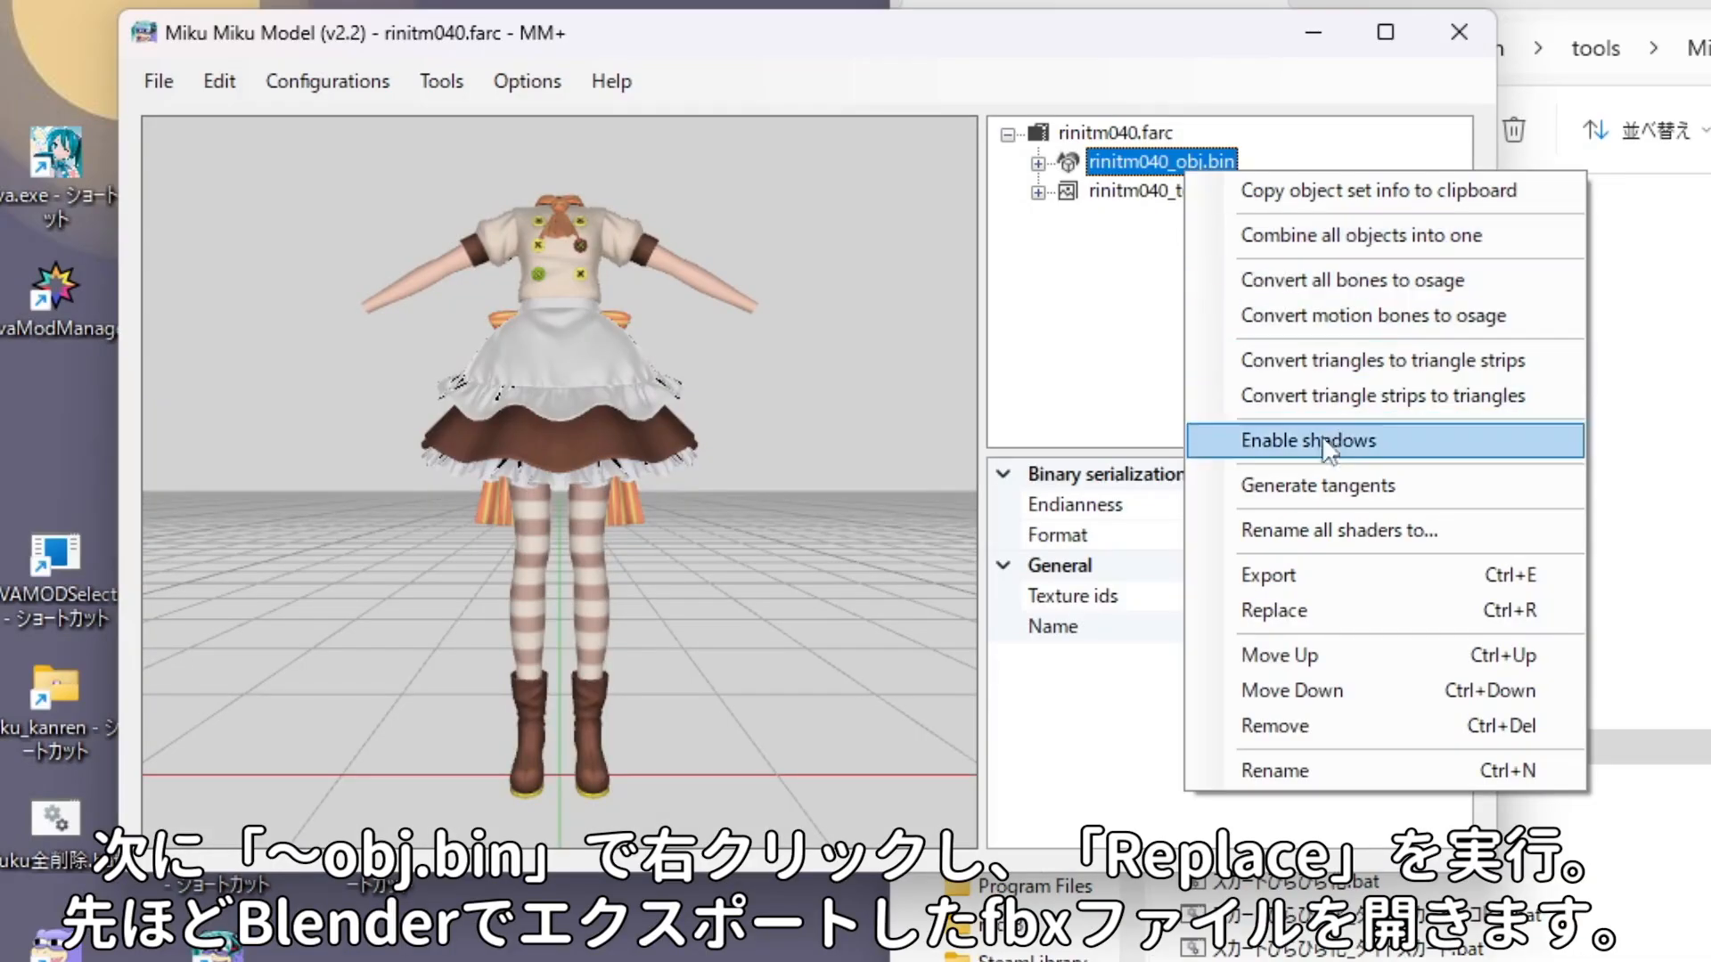
pyautogui.click(1275, 611)
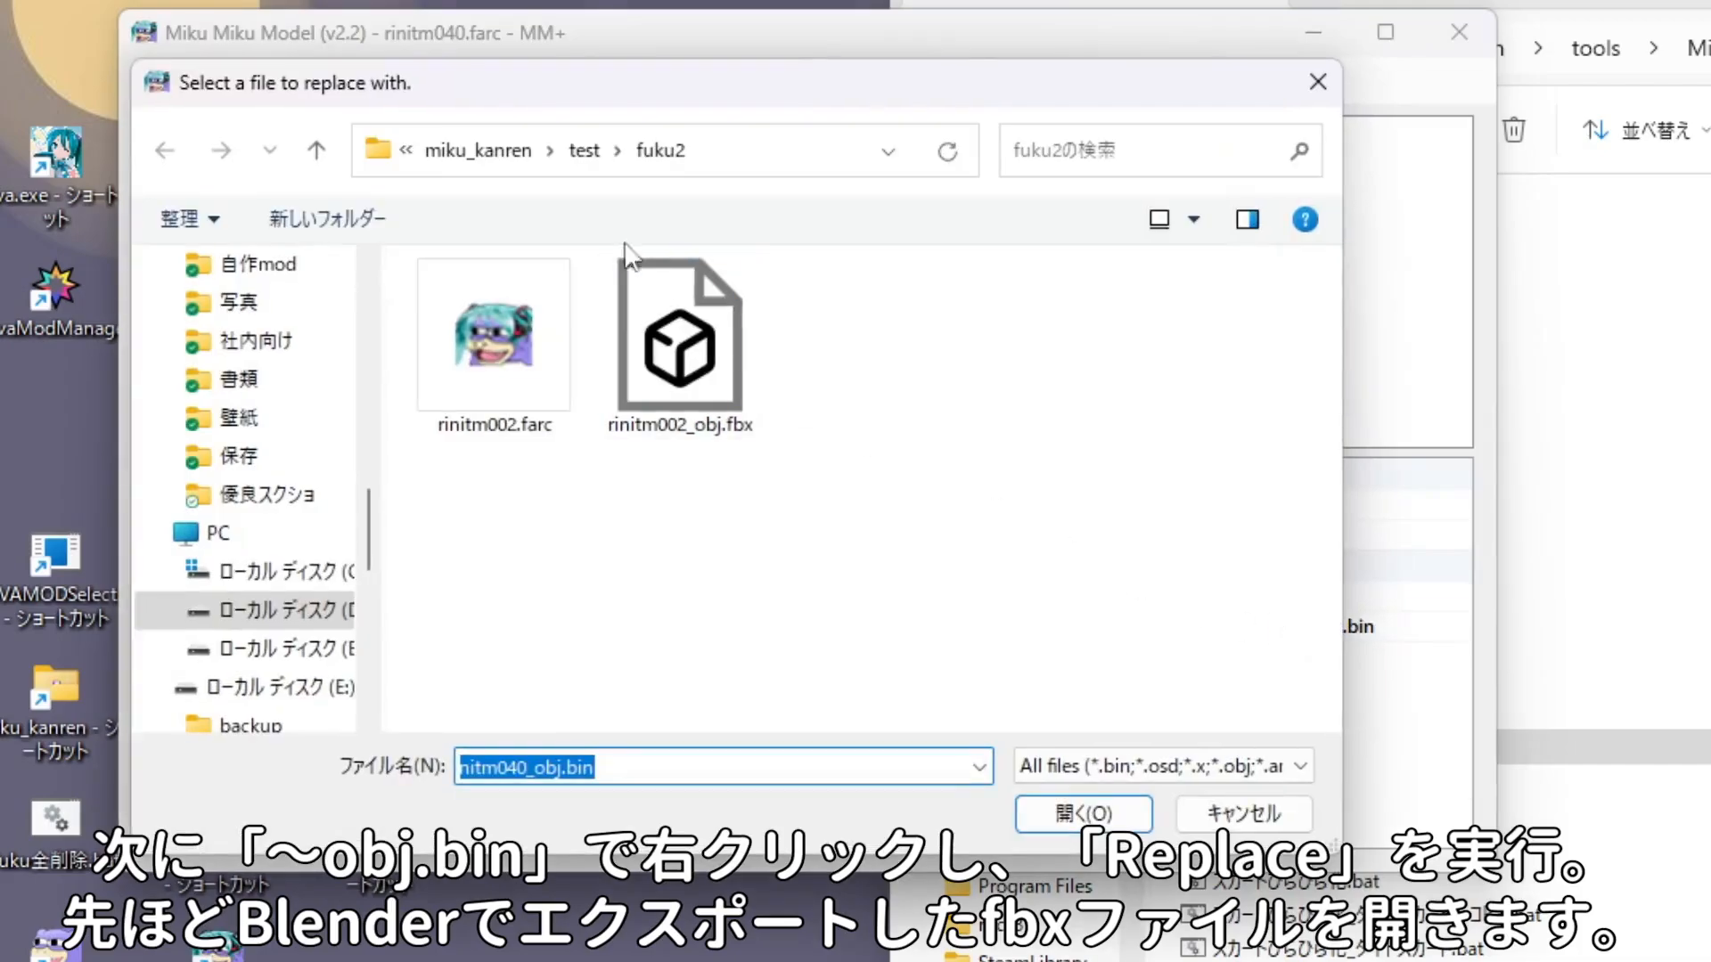
pyautogui.click(584, 150)
pyautogui.scroll(-5, 675, 459)
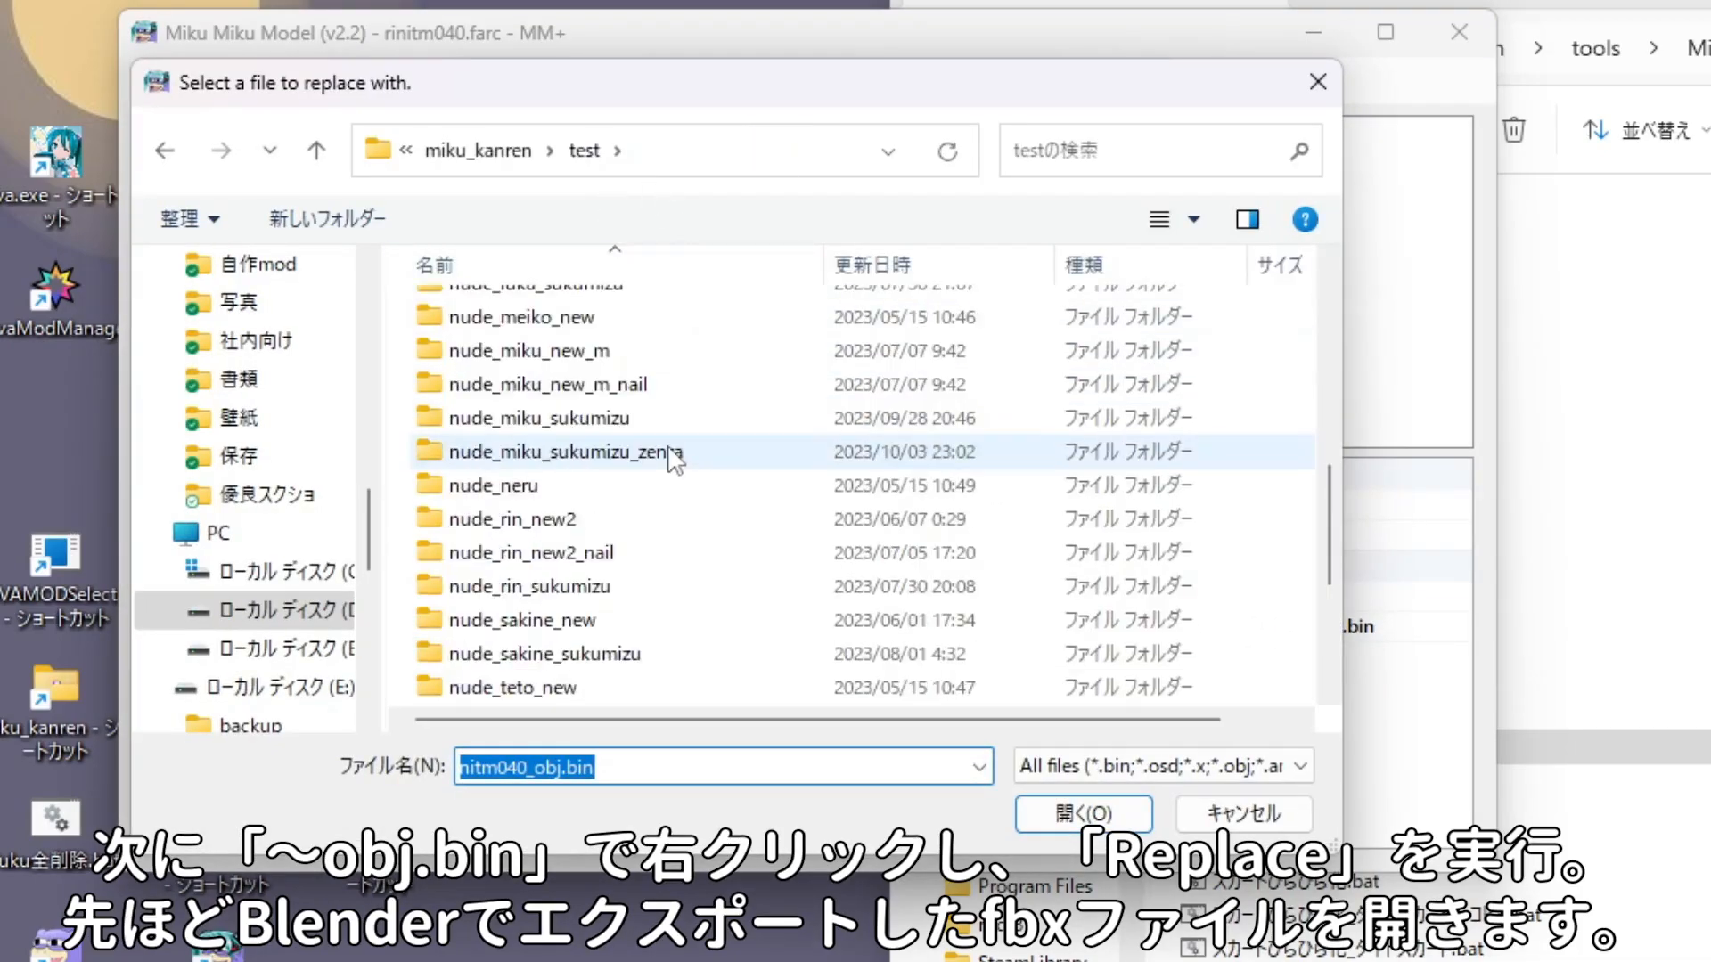
pyautogui.scroll(-3, 674, 459)
pyautogui.click(630, 554)
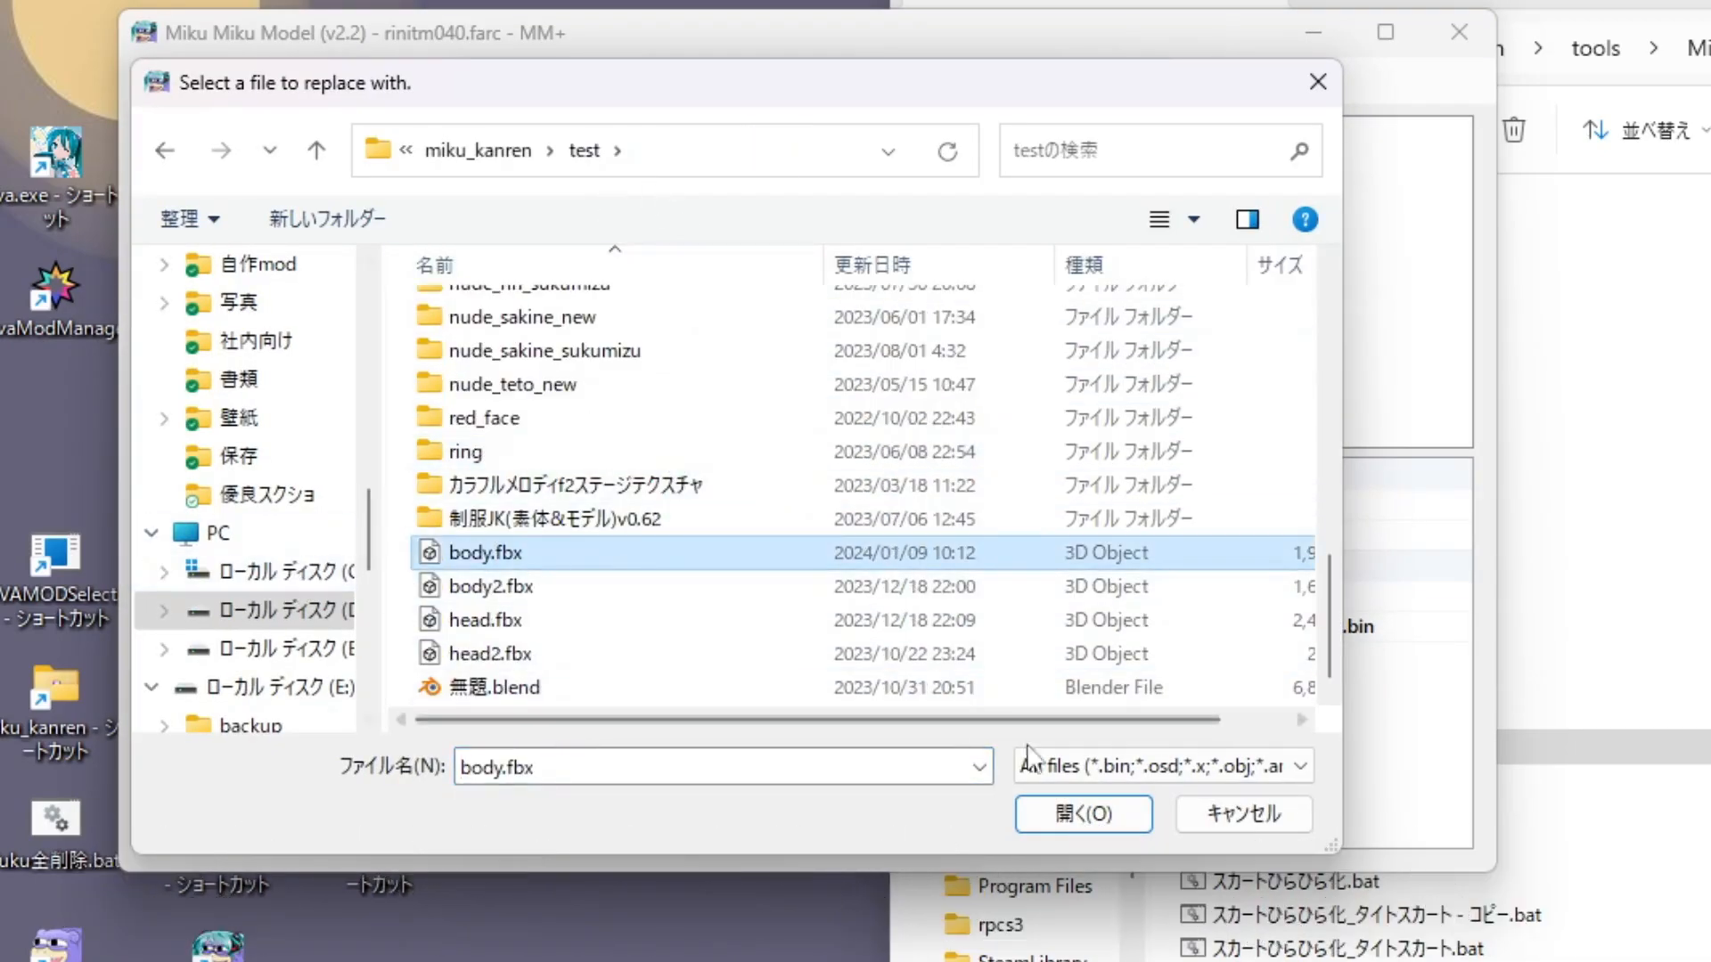
pyautogui.click(1078, 813)
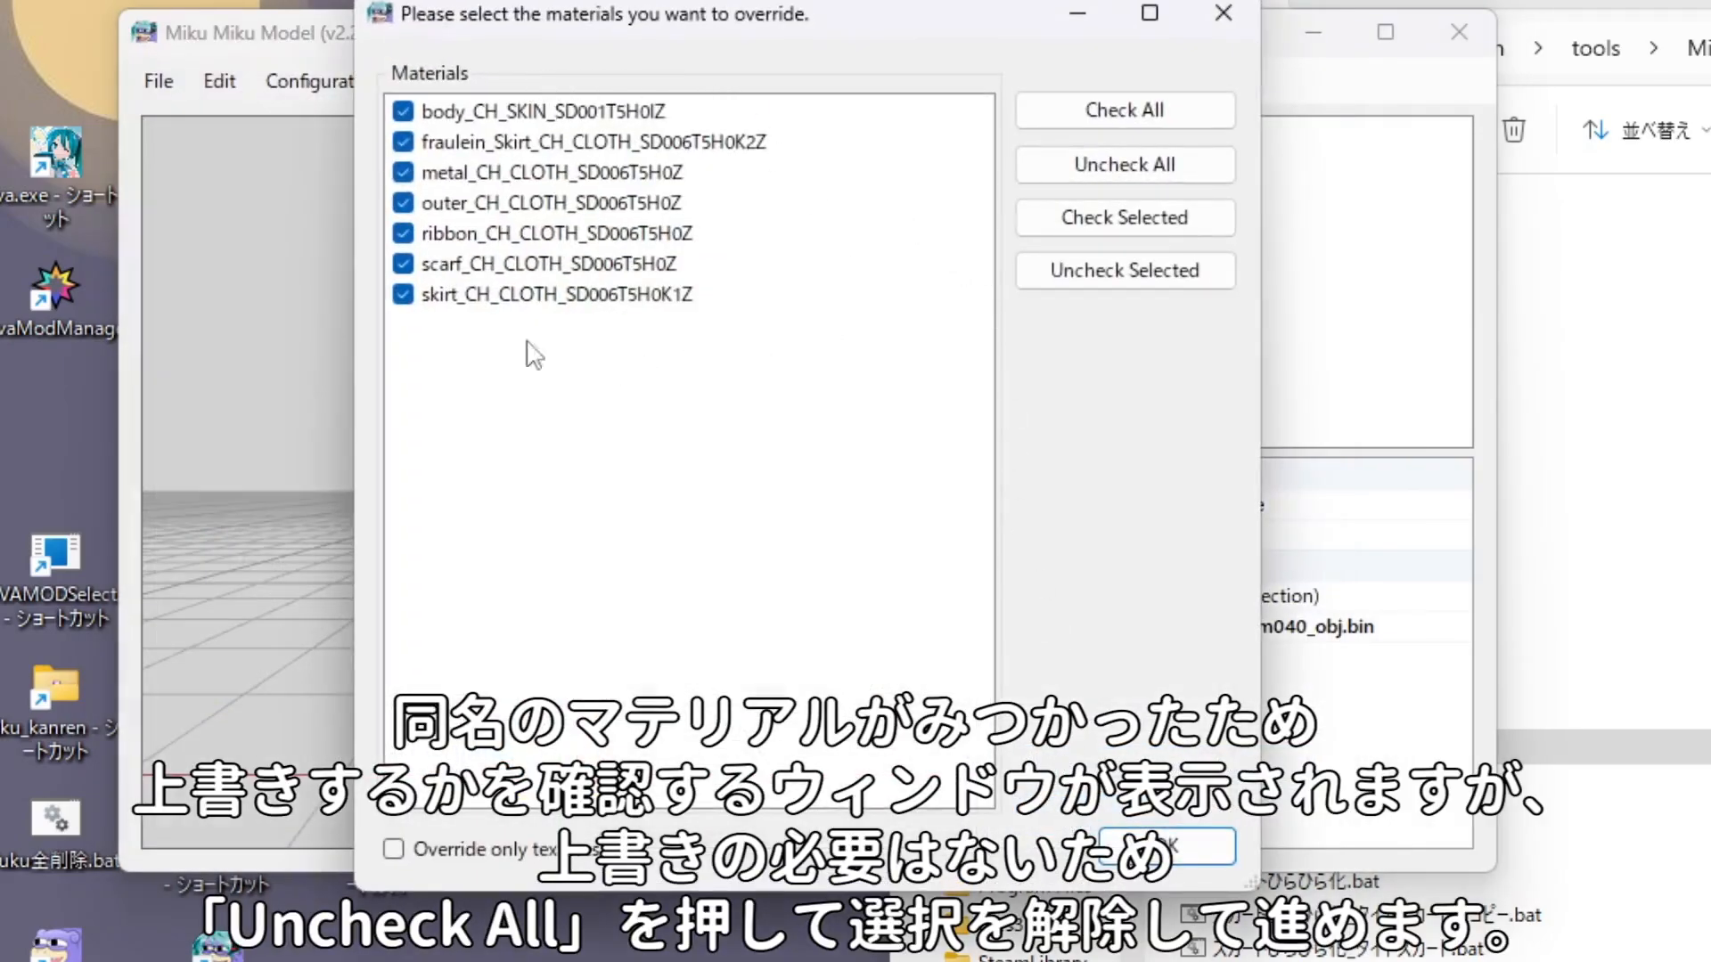
pyautogui.click(1136, 168)
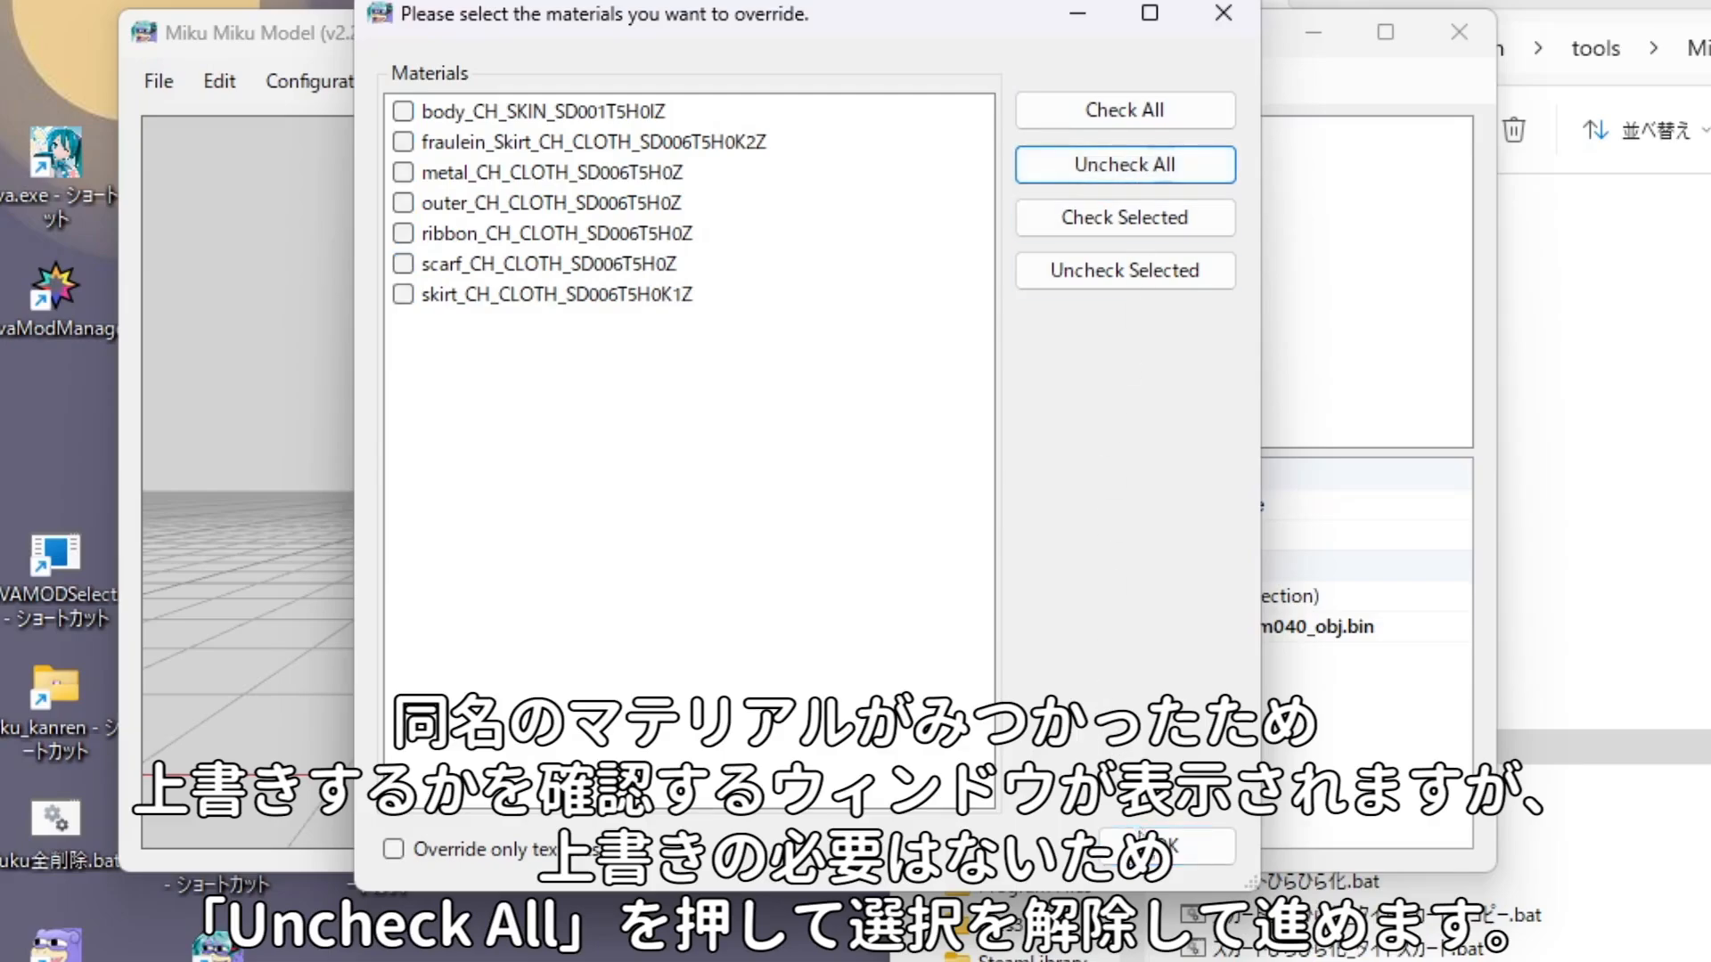
pyautogui.click(1145, 842)
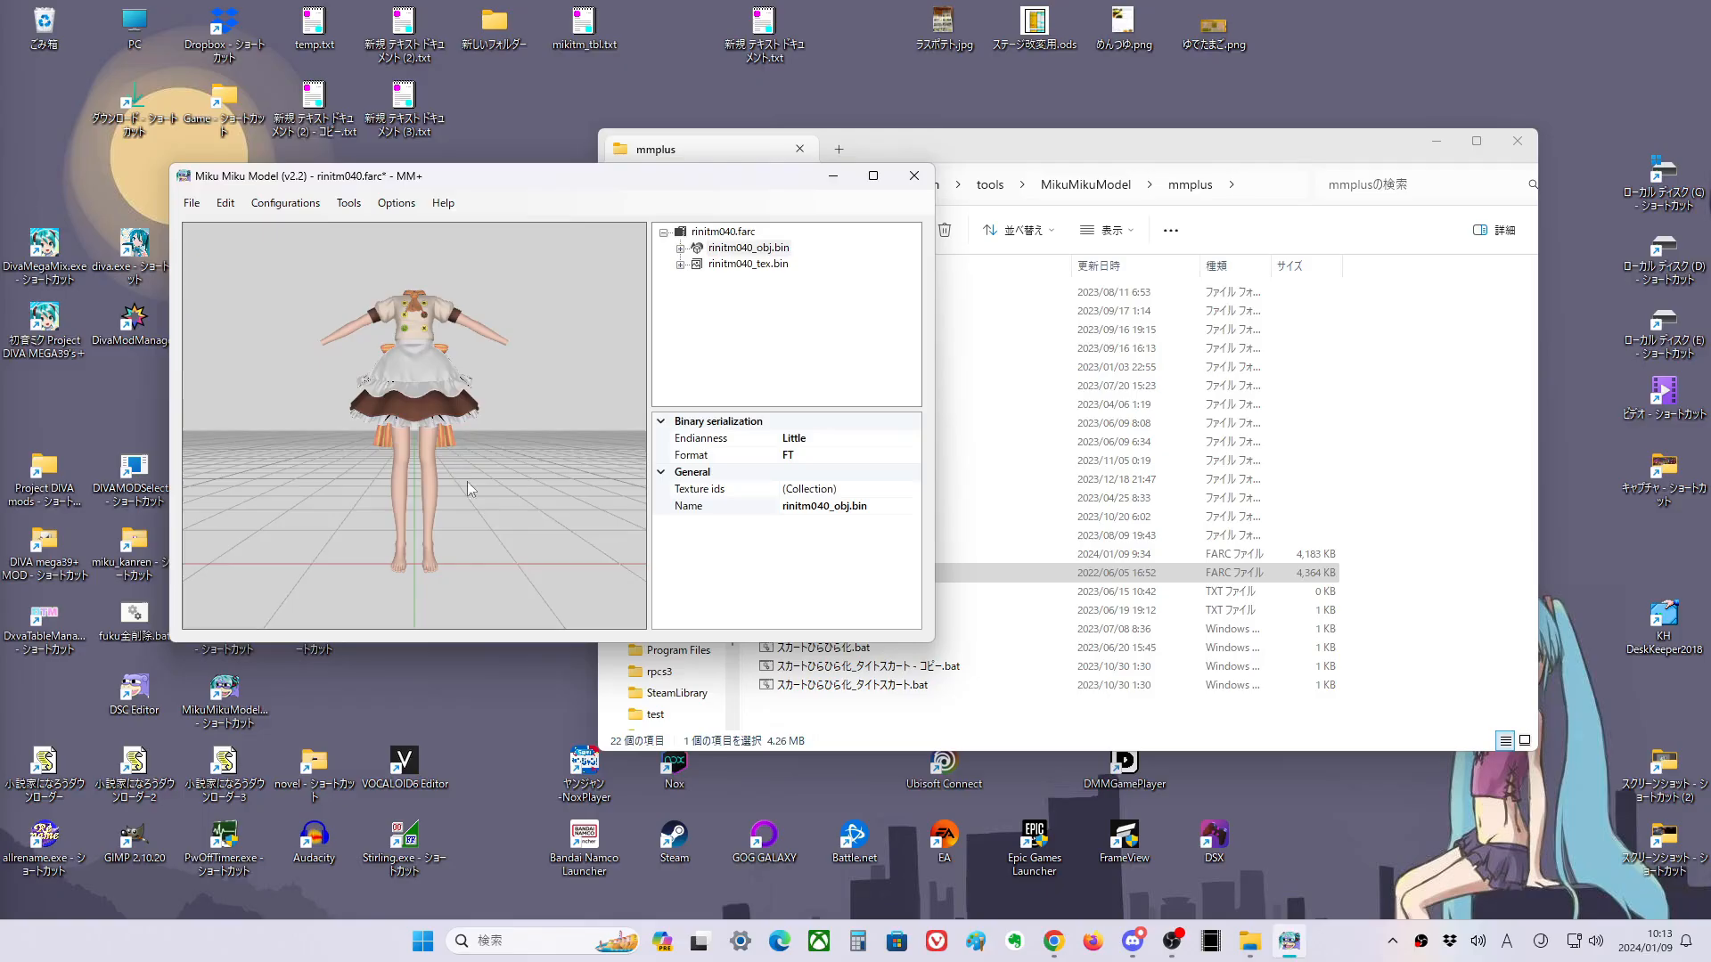
# Examine the replaced model's bare legs and feet up close in the preview.
pyautogui.scroll(5, 472, 499)
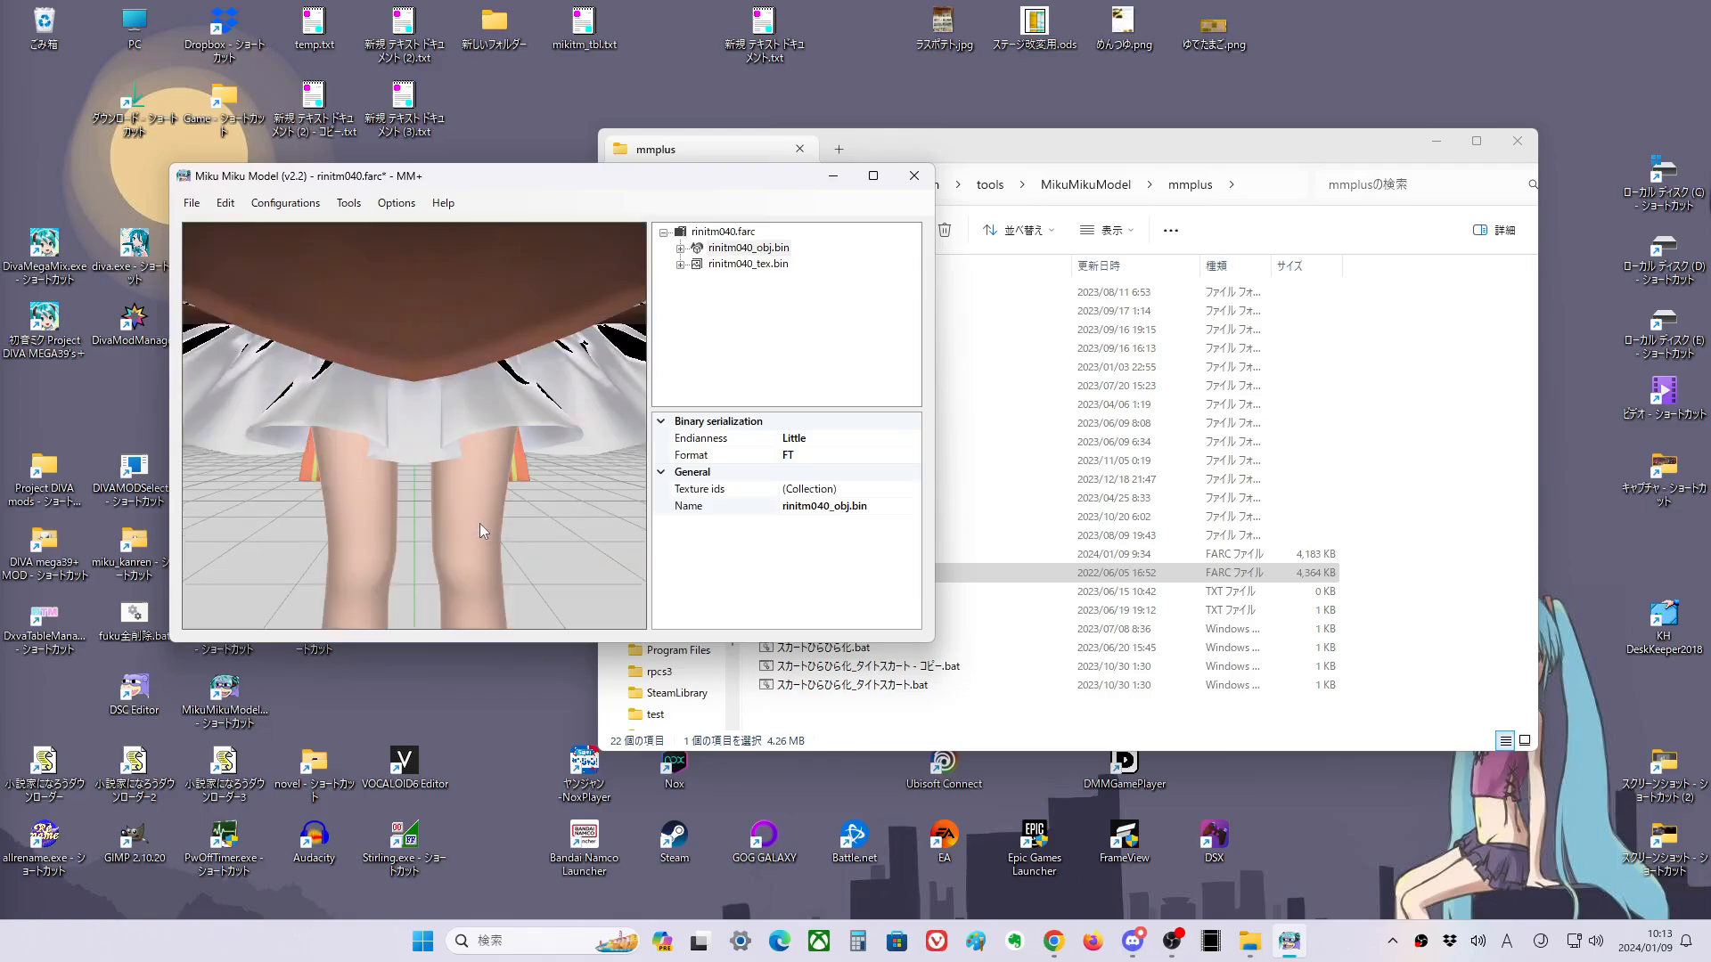
pyautogui.scroll(-5, 472, 468)
pyautogui.scroll(3, 467, 474)
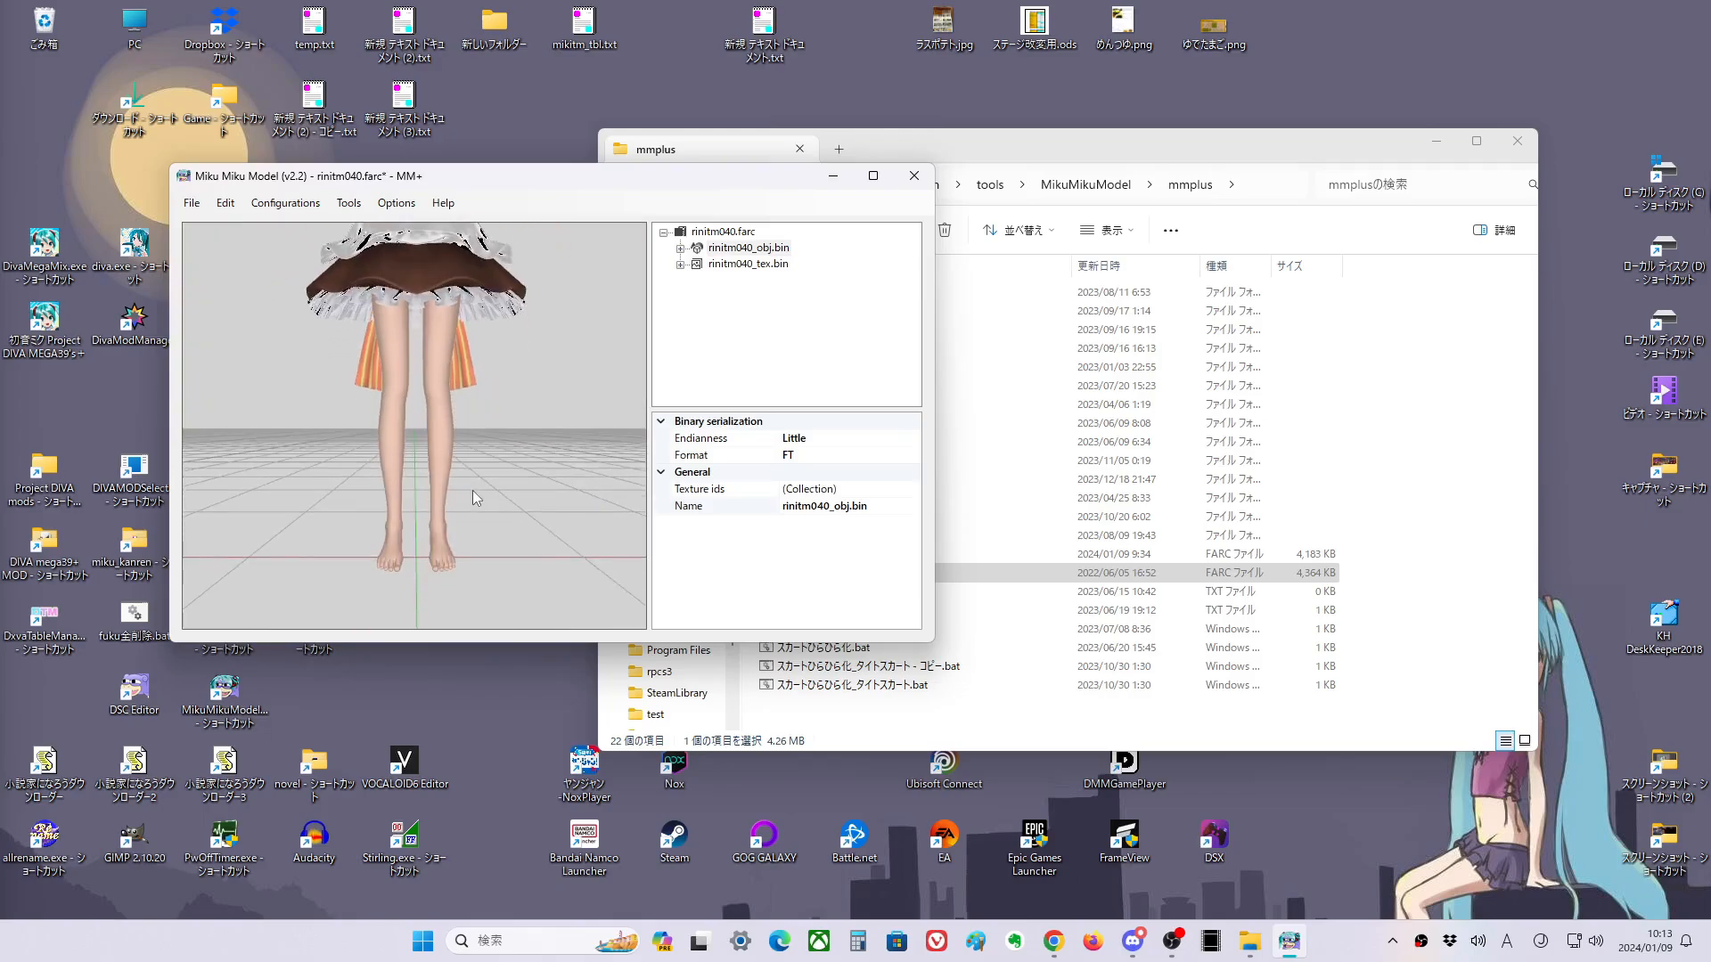
# List the materials of rinitm040_joha_outer_40__divskn under rinitm040_obj.bin and examine the properties of body_CH_SKIN_SD001T5H0Z.
pyautogui.click(680, 249)
pyautogui.click(698, 265)
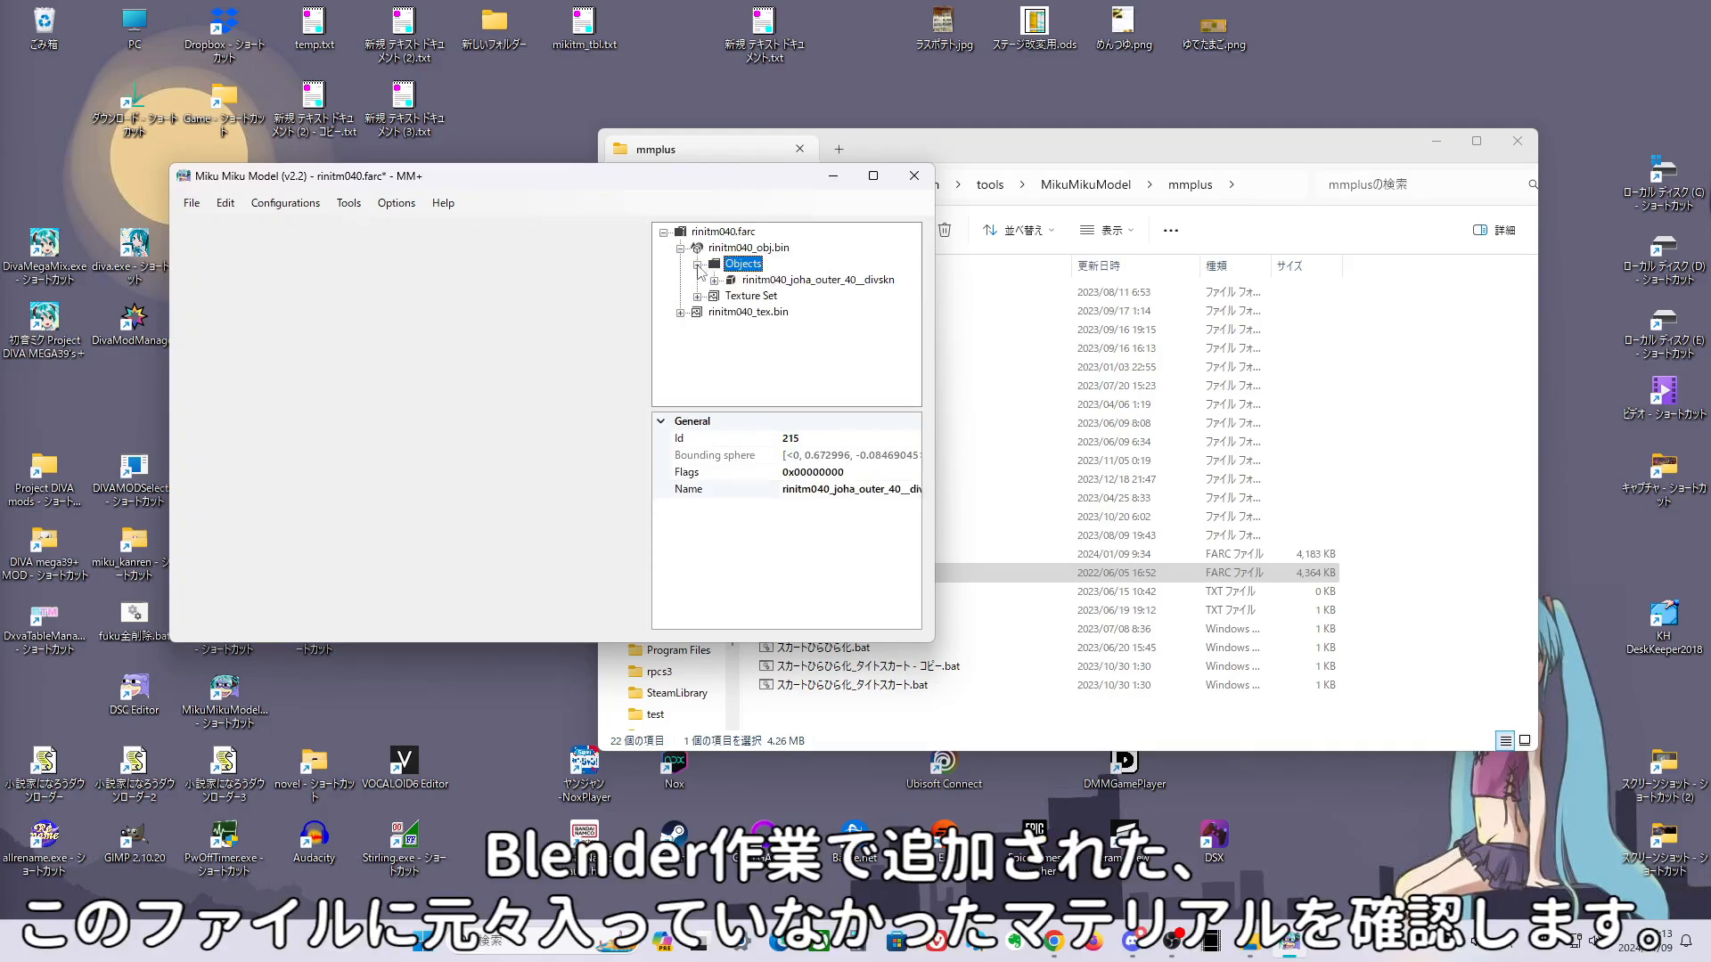
pyautogui.click(714, 280)
pyautogui.click(731, 312)
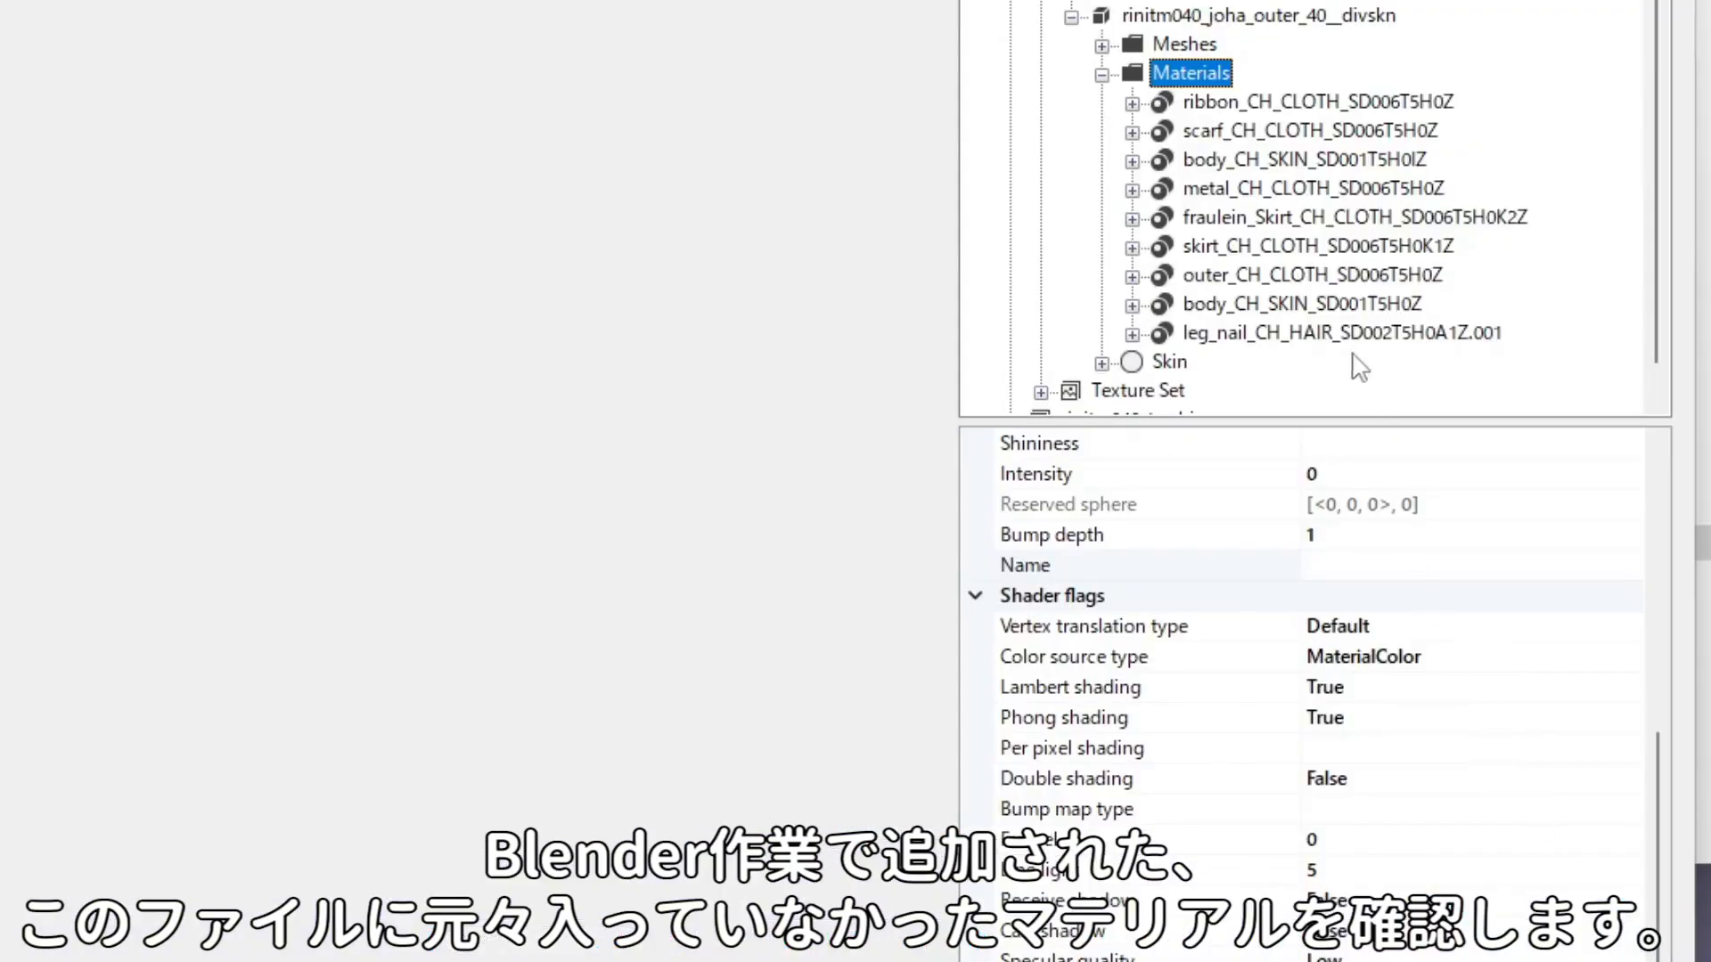
pyautogui.click(1319, 307)
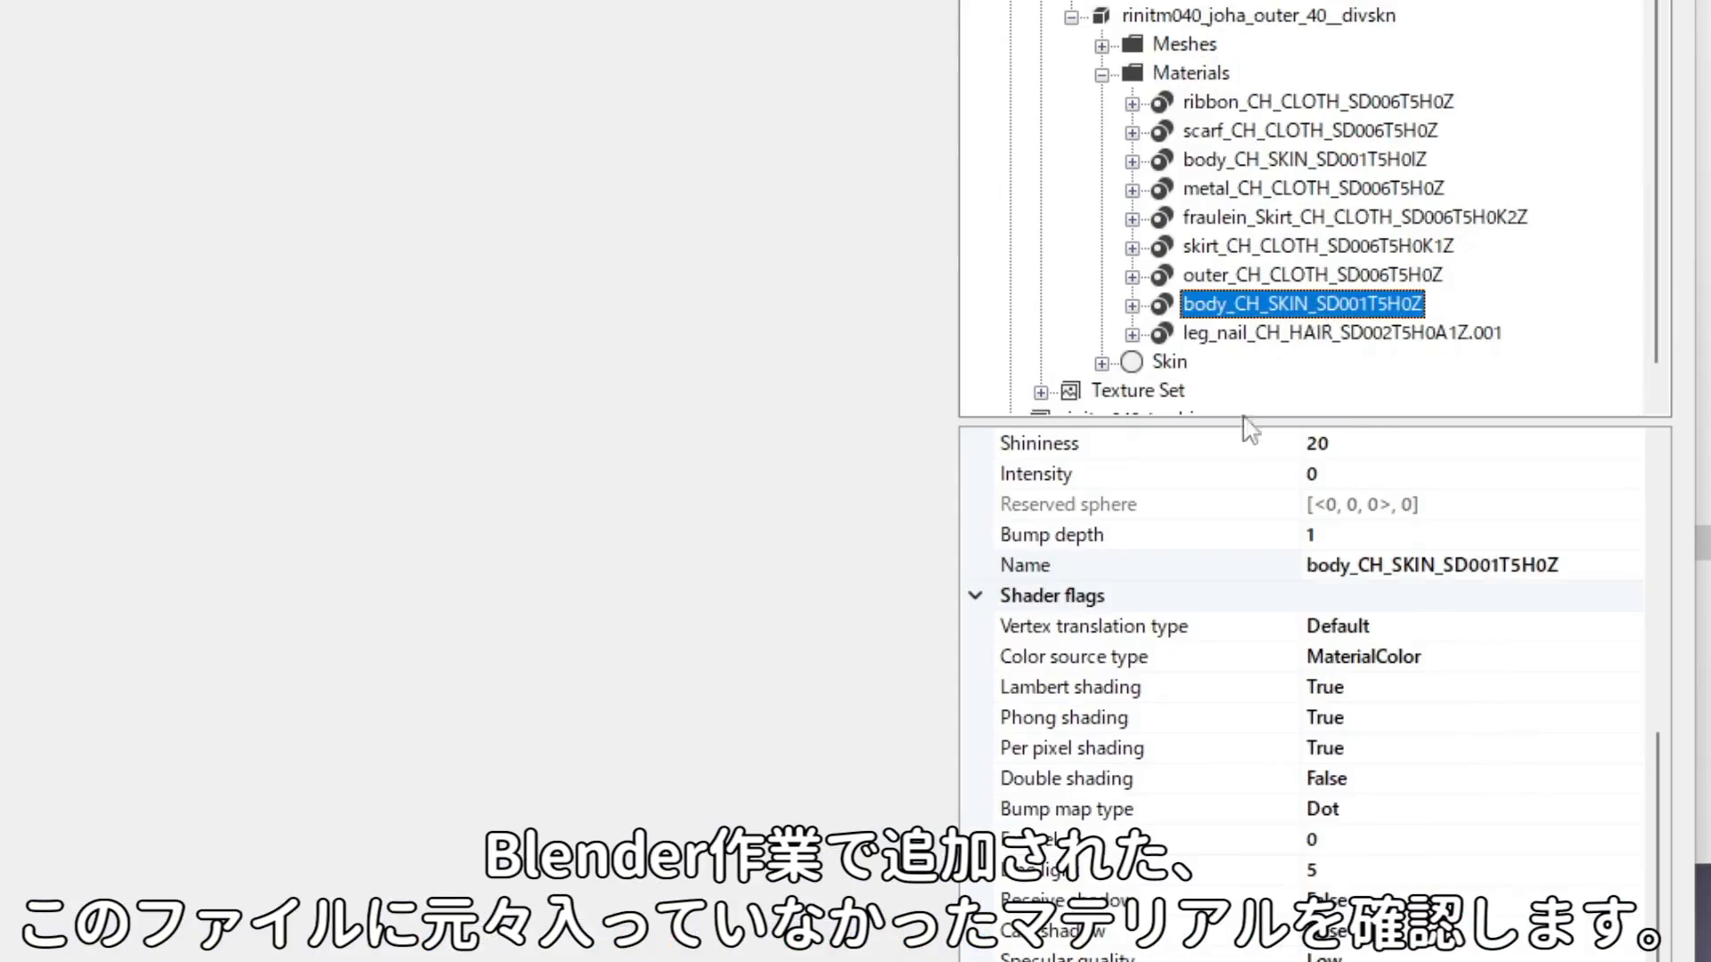
pyautogui.scroll(3, 1248, 699)
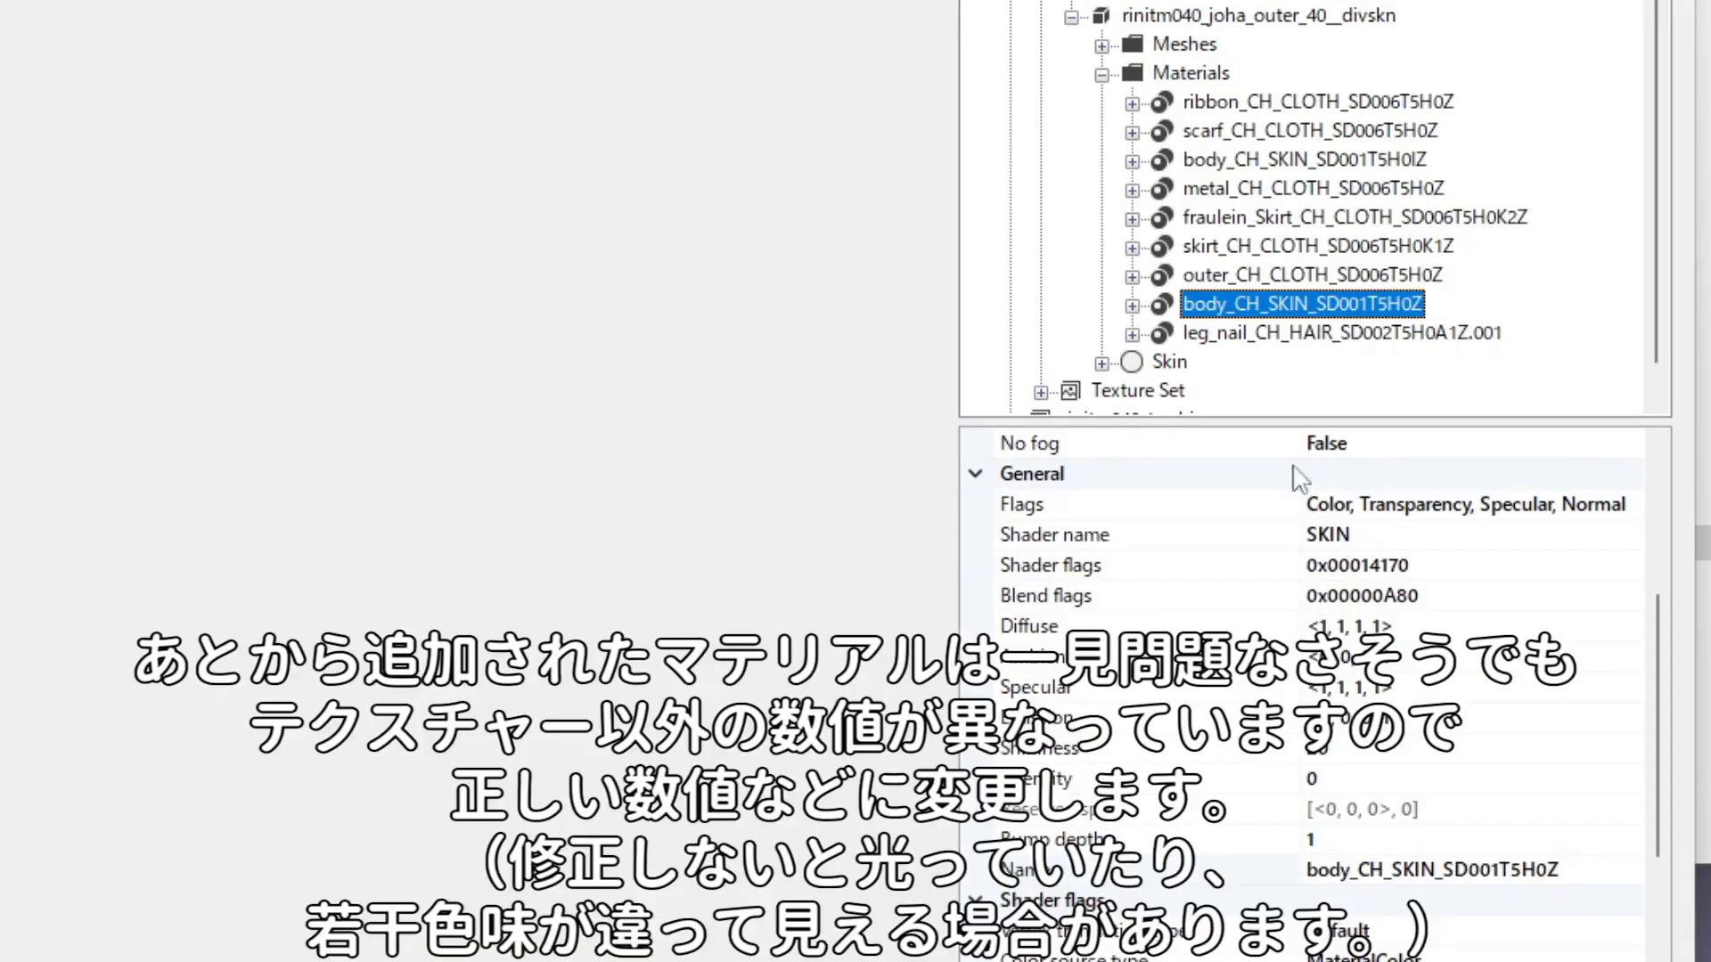
# Compare the two body skin materials and copy Blend flags 0x10000A80 from body_CH_SKIN_SD001T5H0IZ to body_CH_SKIN_SD001T5H0Z.
pyautogui.click(1337, 163)
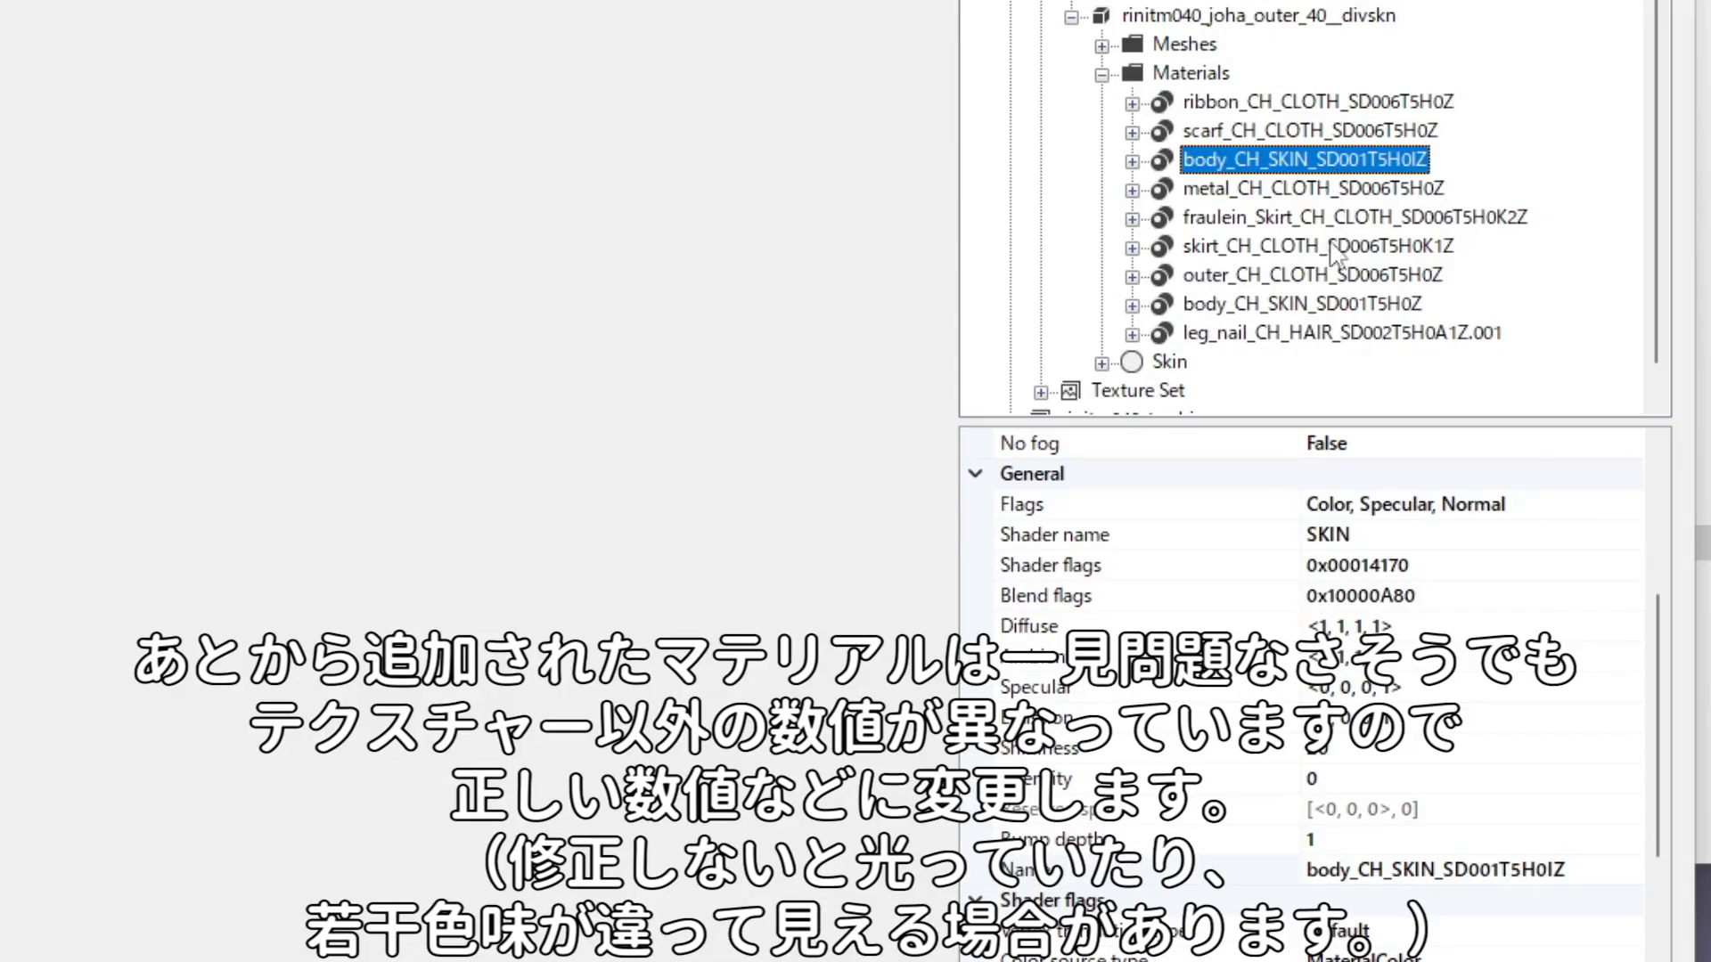
pyautogui.click(1336, 306)
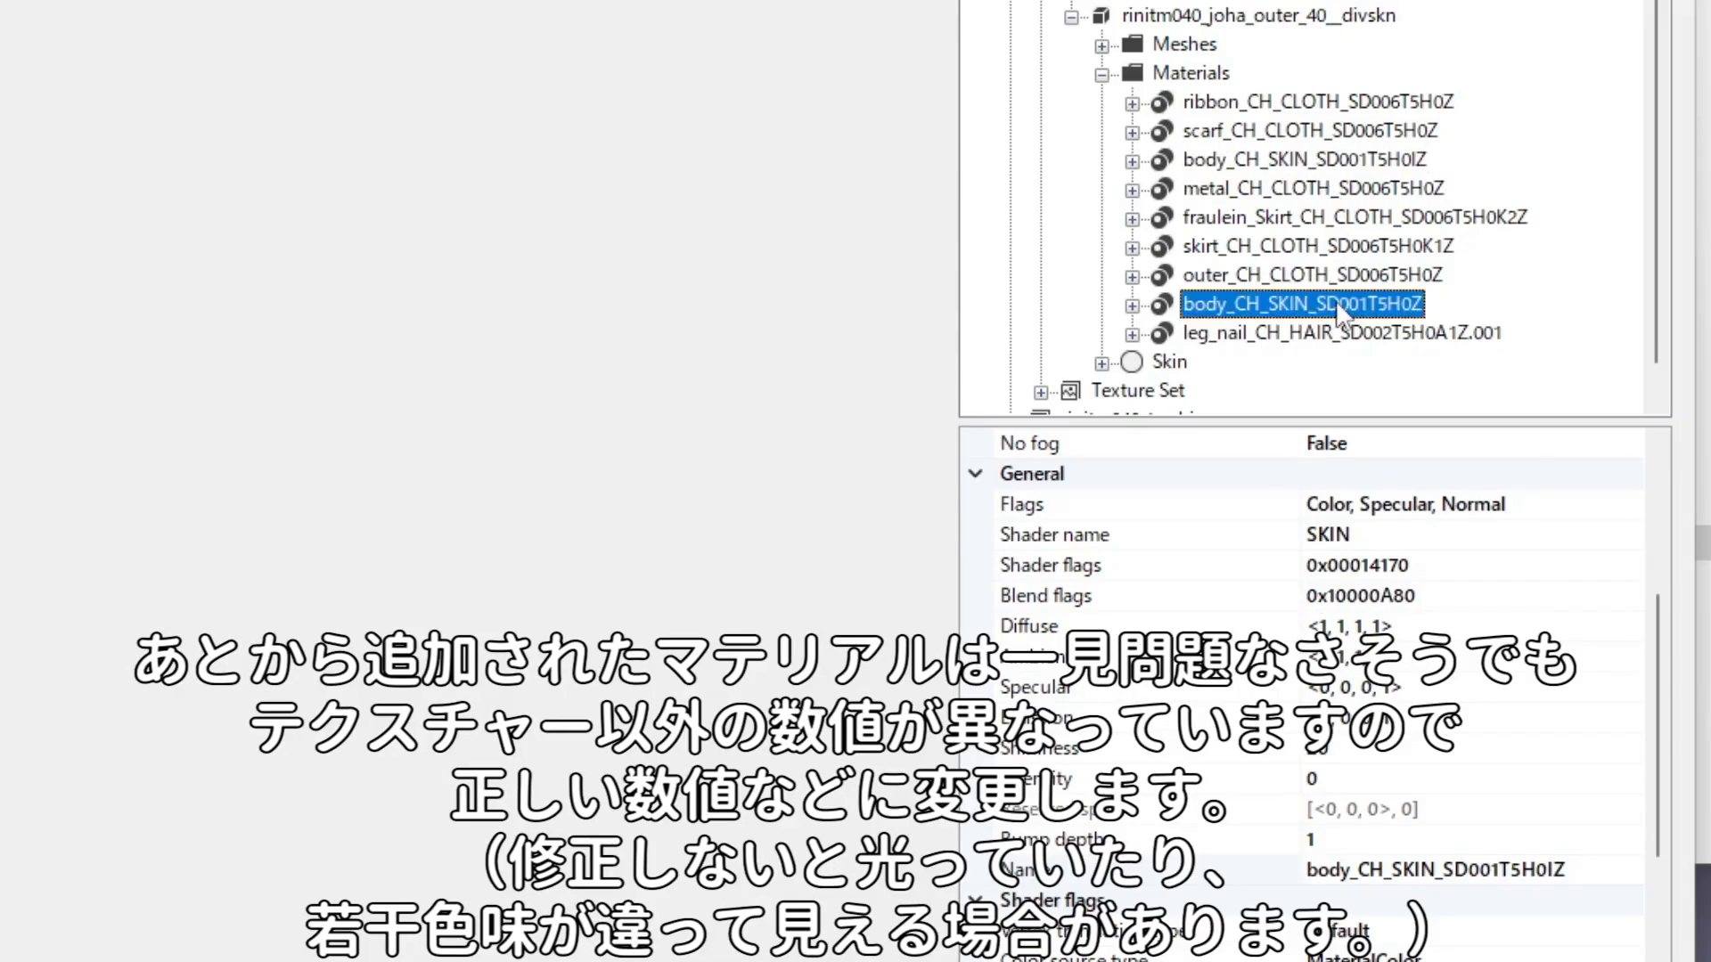
pyautogui.click(1372, 162)
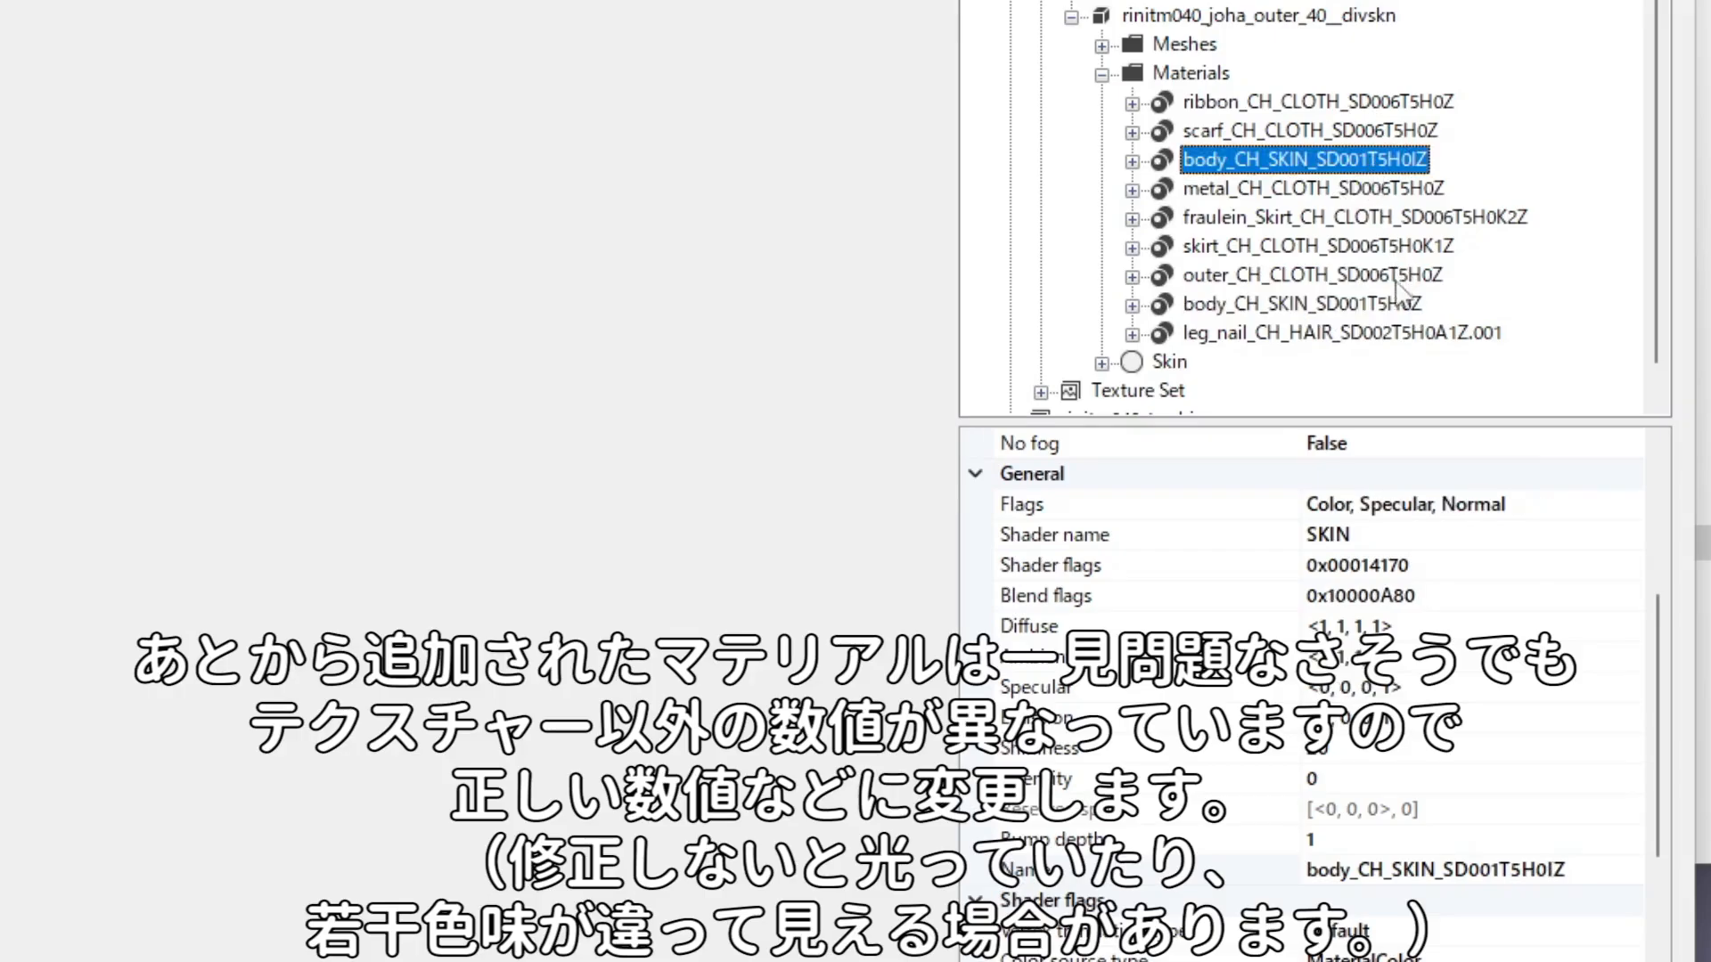
pyautogui.click(1395, 312)
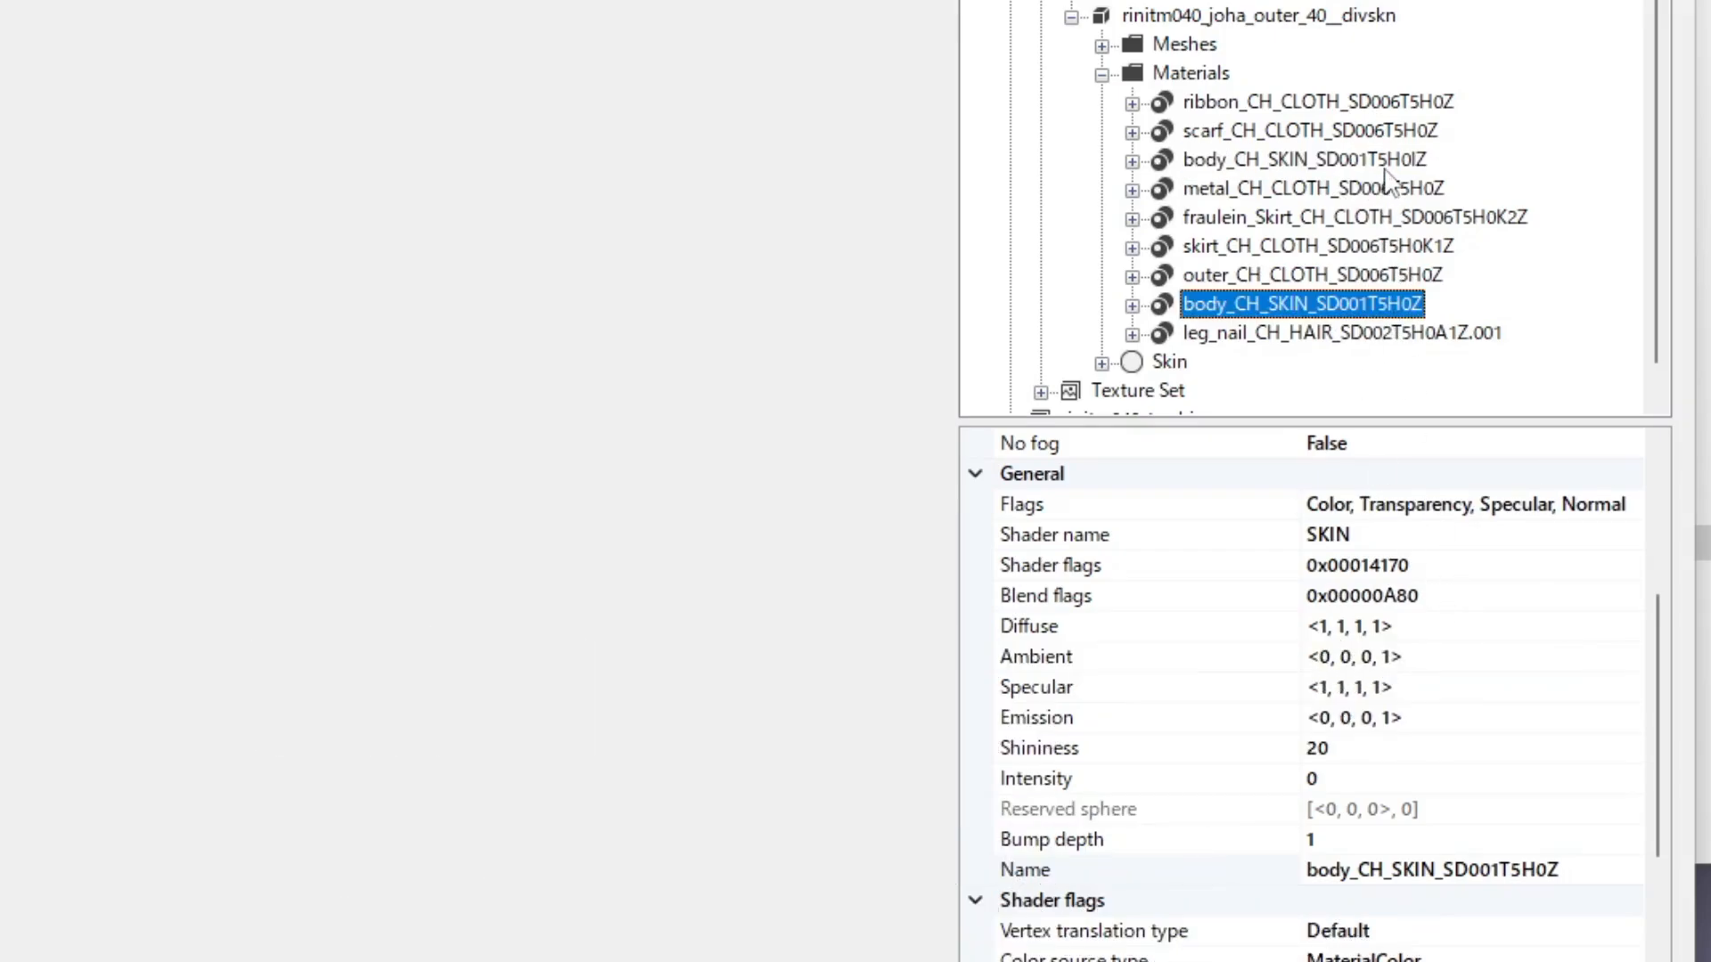
pyautogui.click(1393, 168)
pyautogui.click(1451, 604)
pyautogui.click(1076, 602)
pyautogui.hotkey('ctrl', 'c')
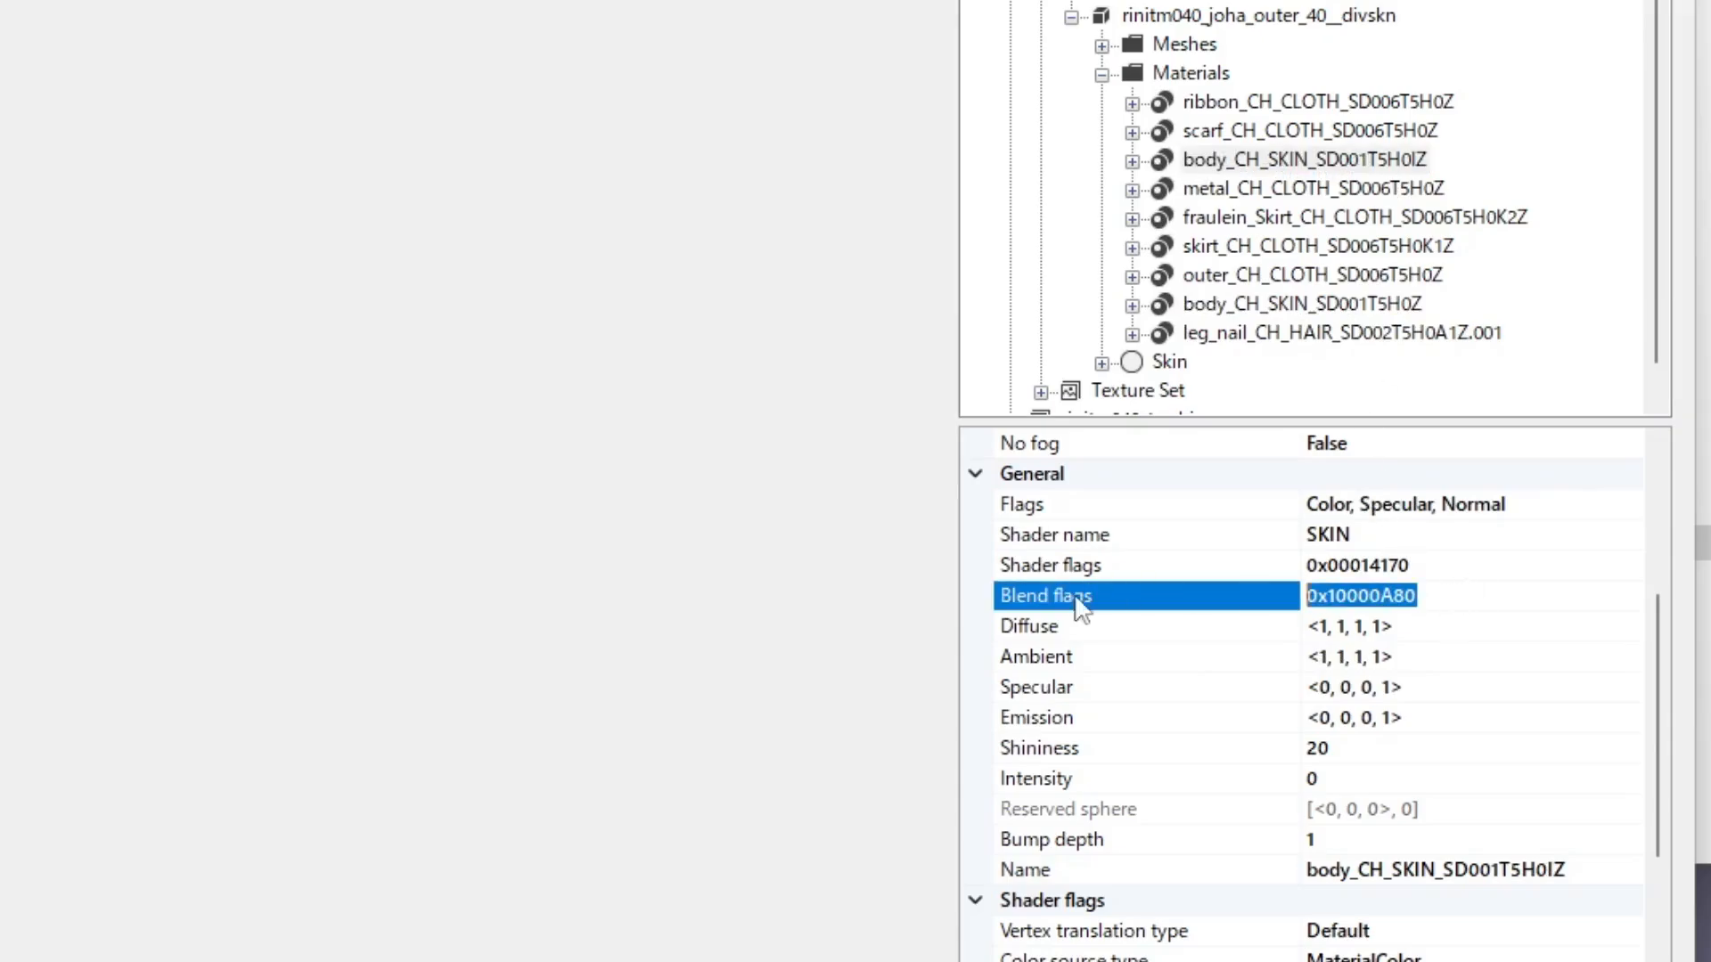
pyautogui.click(1338, 302)
pyautogui.moveTo(1442, 601); pyautogui.dragTo(880, 561)
pyautogui.hotkey('ctrl', 'v')
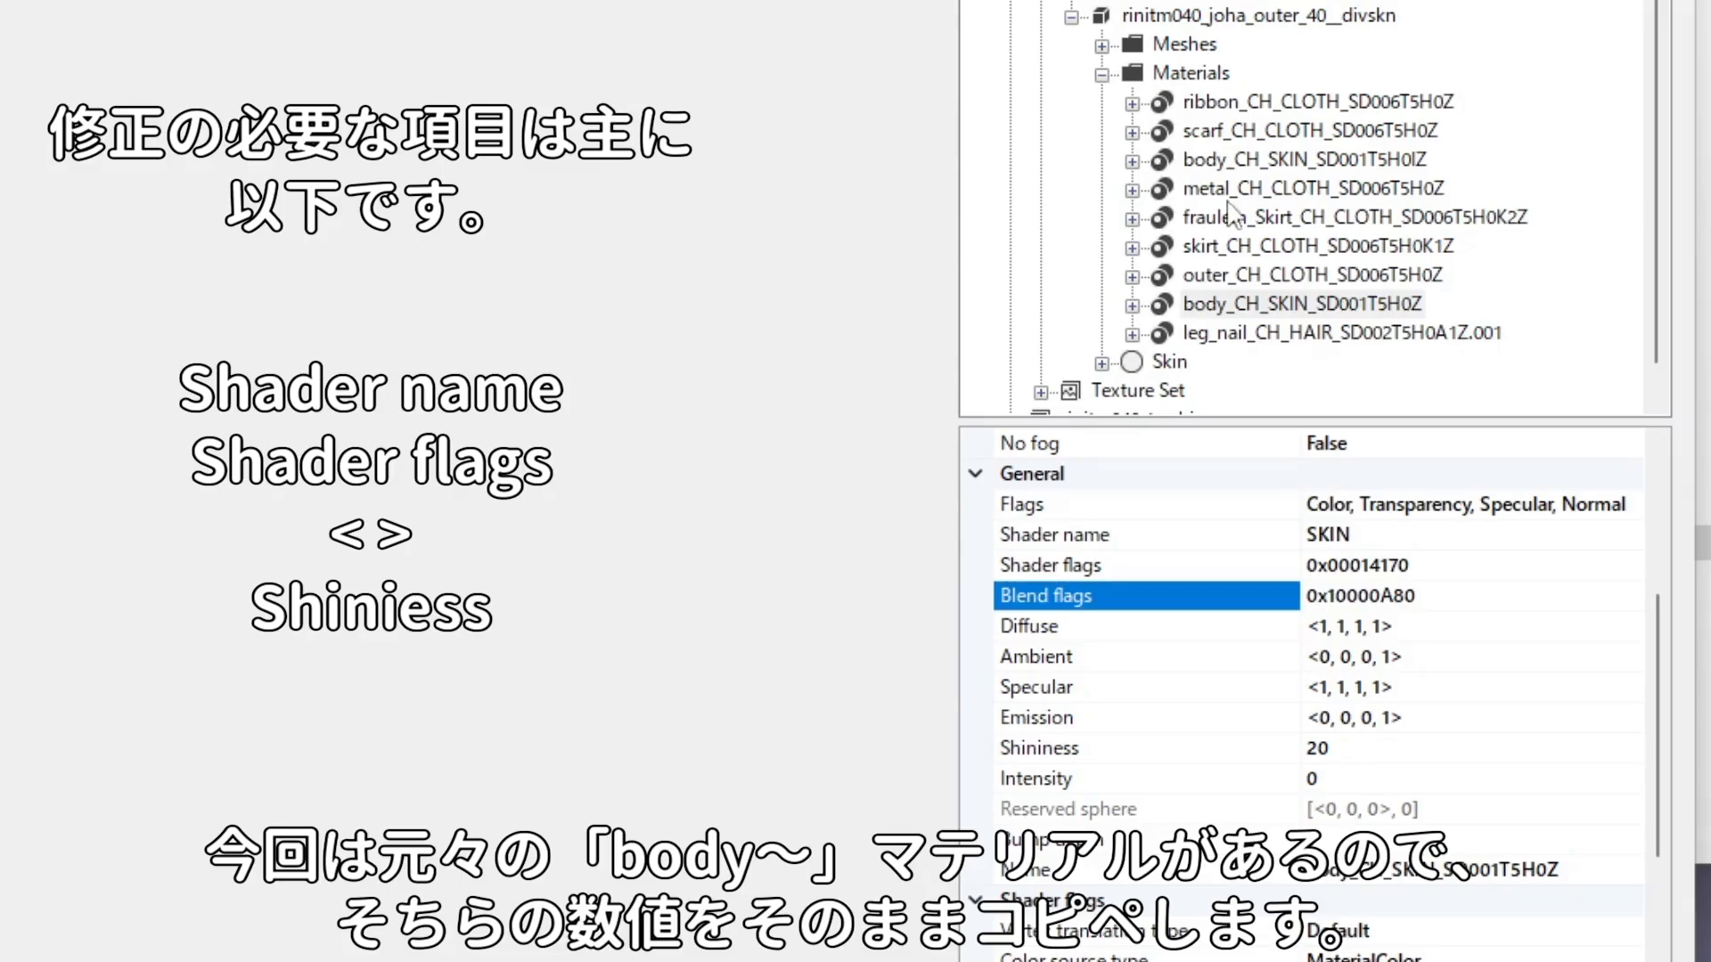
# Copy the Ambient value <1, 1, 1, 1> from body_CH_SKIN_SD001T5H0IZ to body_CH_SKIN_SD001T5H0Z.
pyautogui.click(1262, 166)
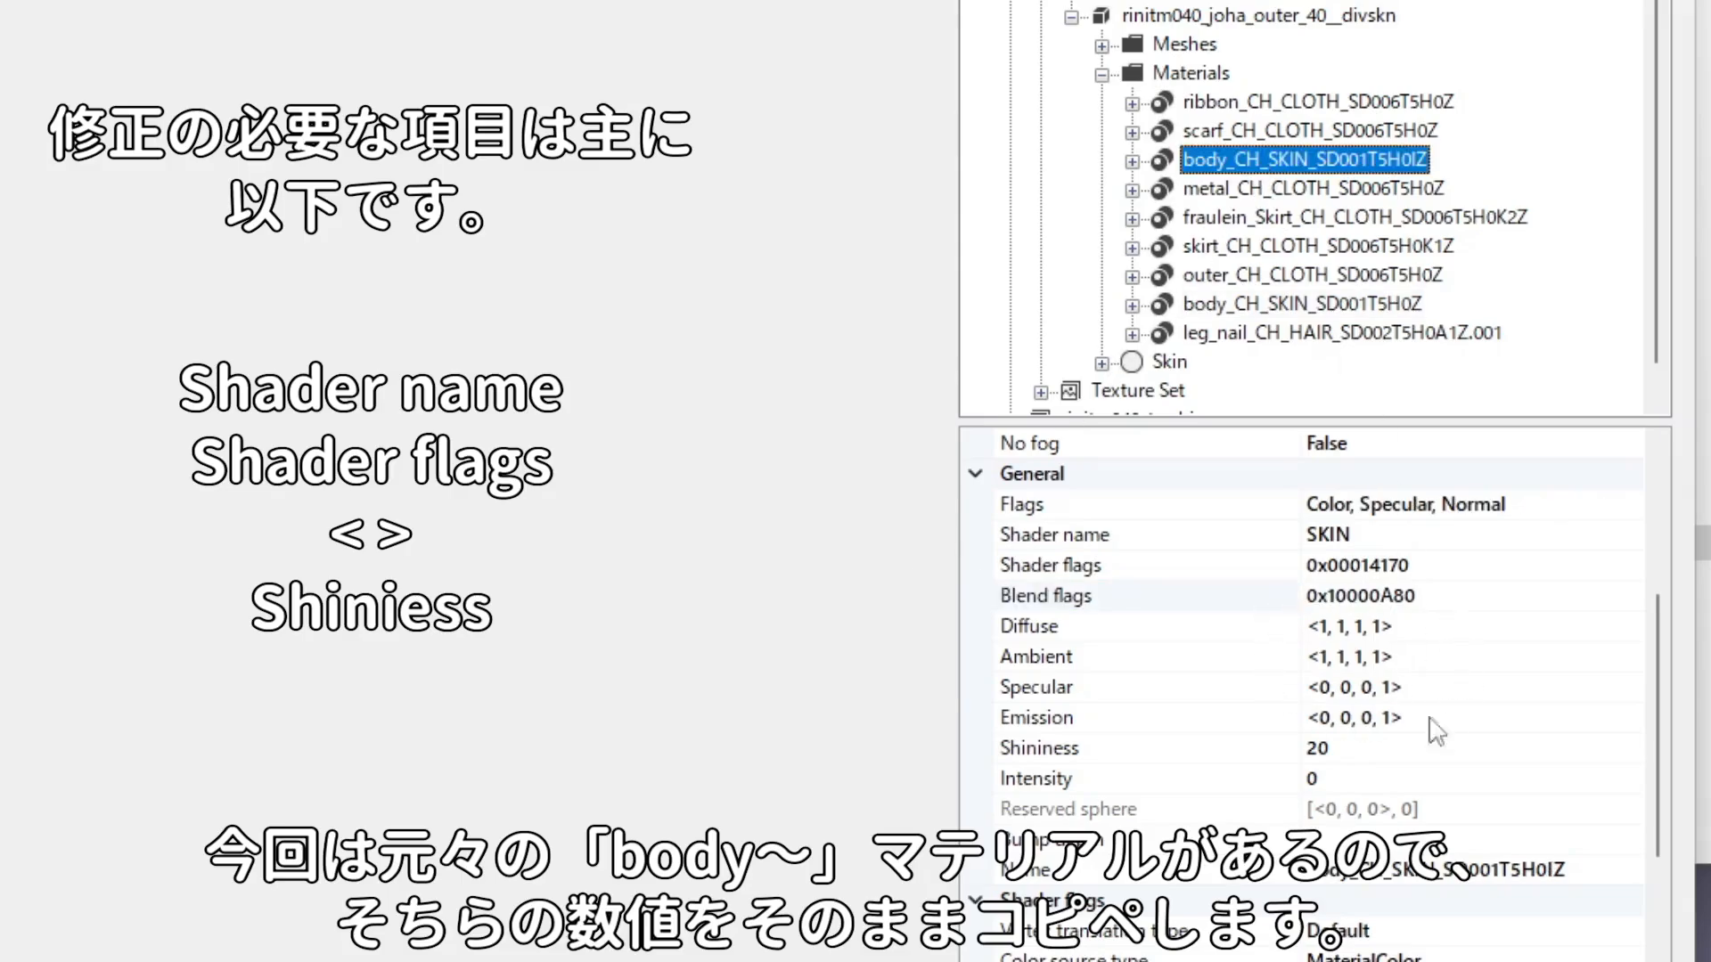
pyautogui.click(1428, 658)
pyautogui.hotkey('ctrl', 'a')
pyautogui.hotkey('ctrl', 'c')
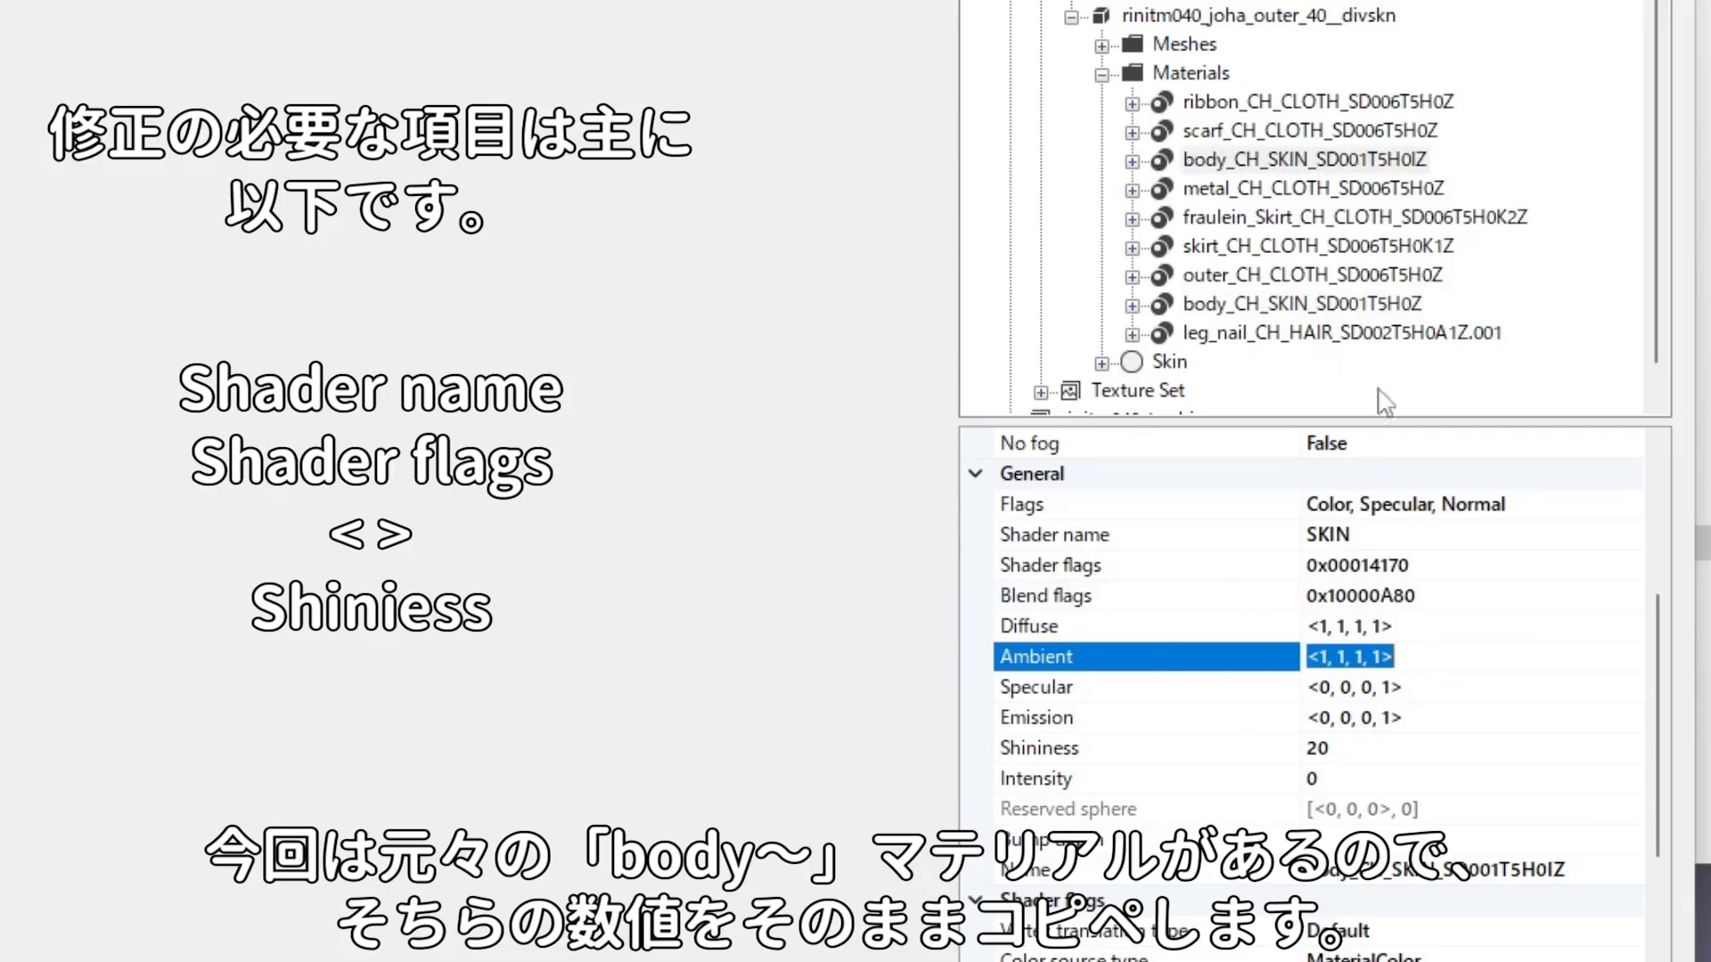
pyautogui.click(1374, 305)
pyautogui.click(1436, 657)
pyautogui.hotkey('ctrl', 'a')
pyautogui.hotkey('ctrl', 'v')
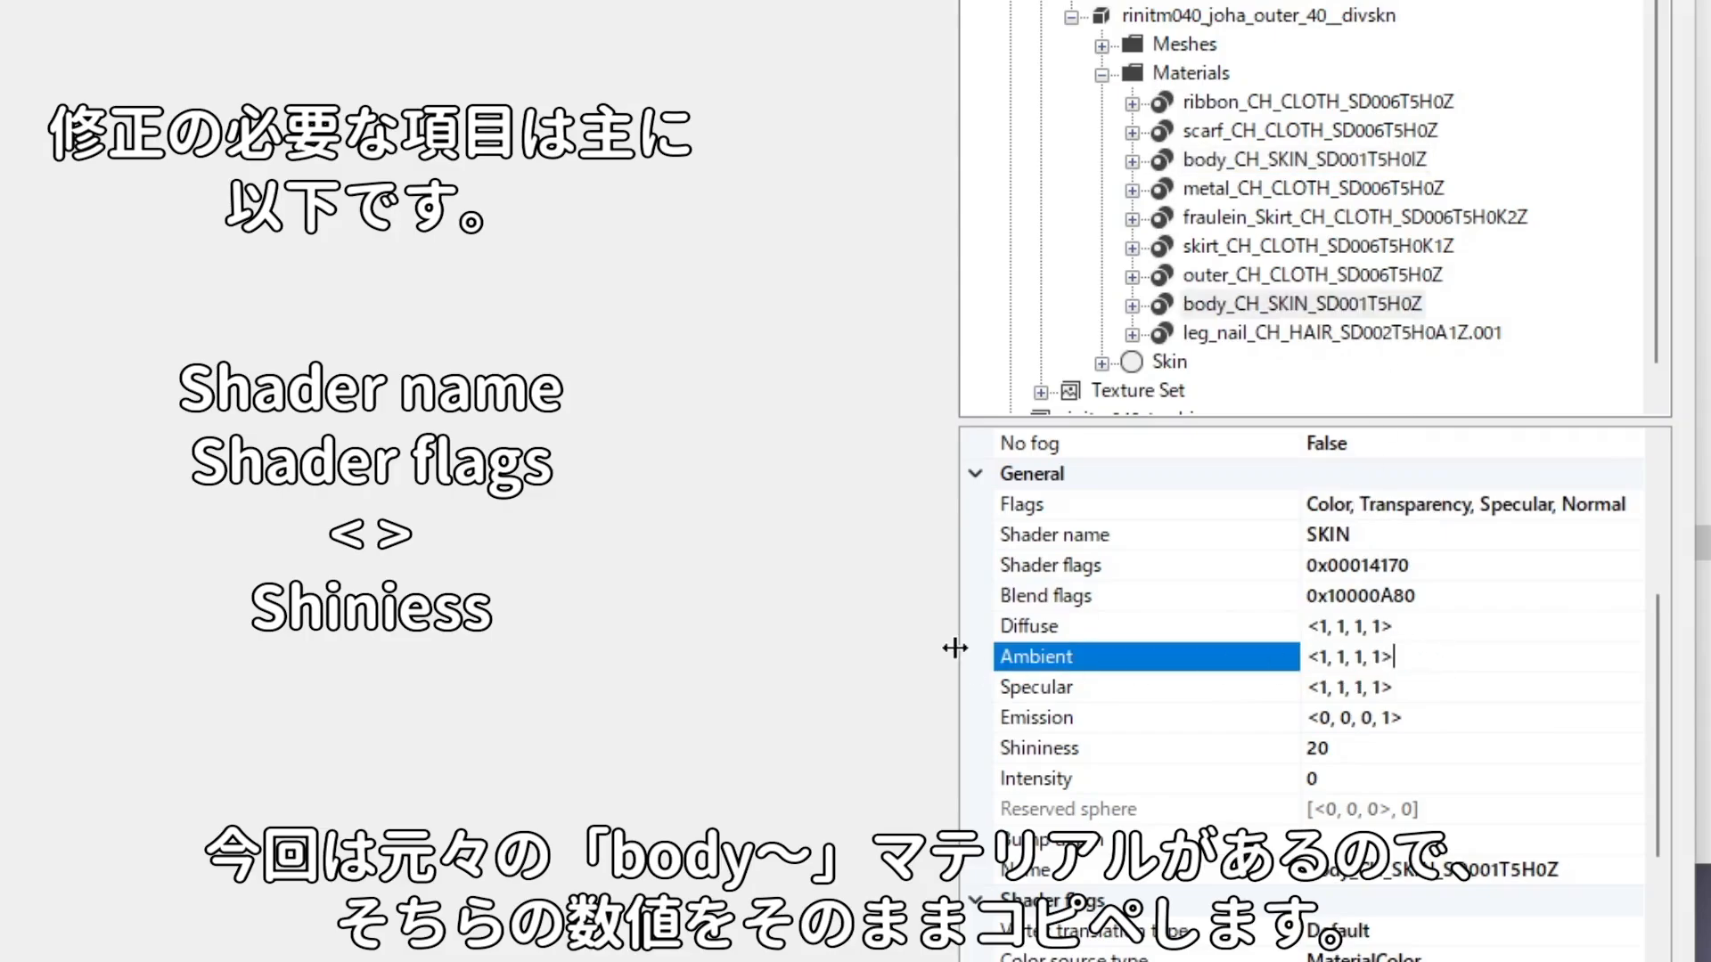
# Set the Specular value of body_CH_SKIN_SD001T5H0Z to <0, 0, 0, 1> and compare it against body_CH_SKIN_SD001T5H0IZ.
pyautogui.click(1404, 720)
pyautogui.click(1014, 695)
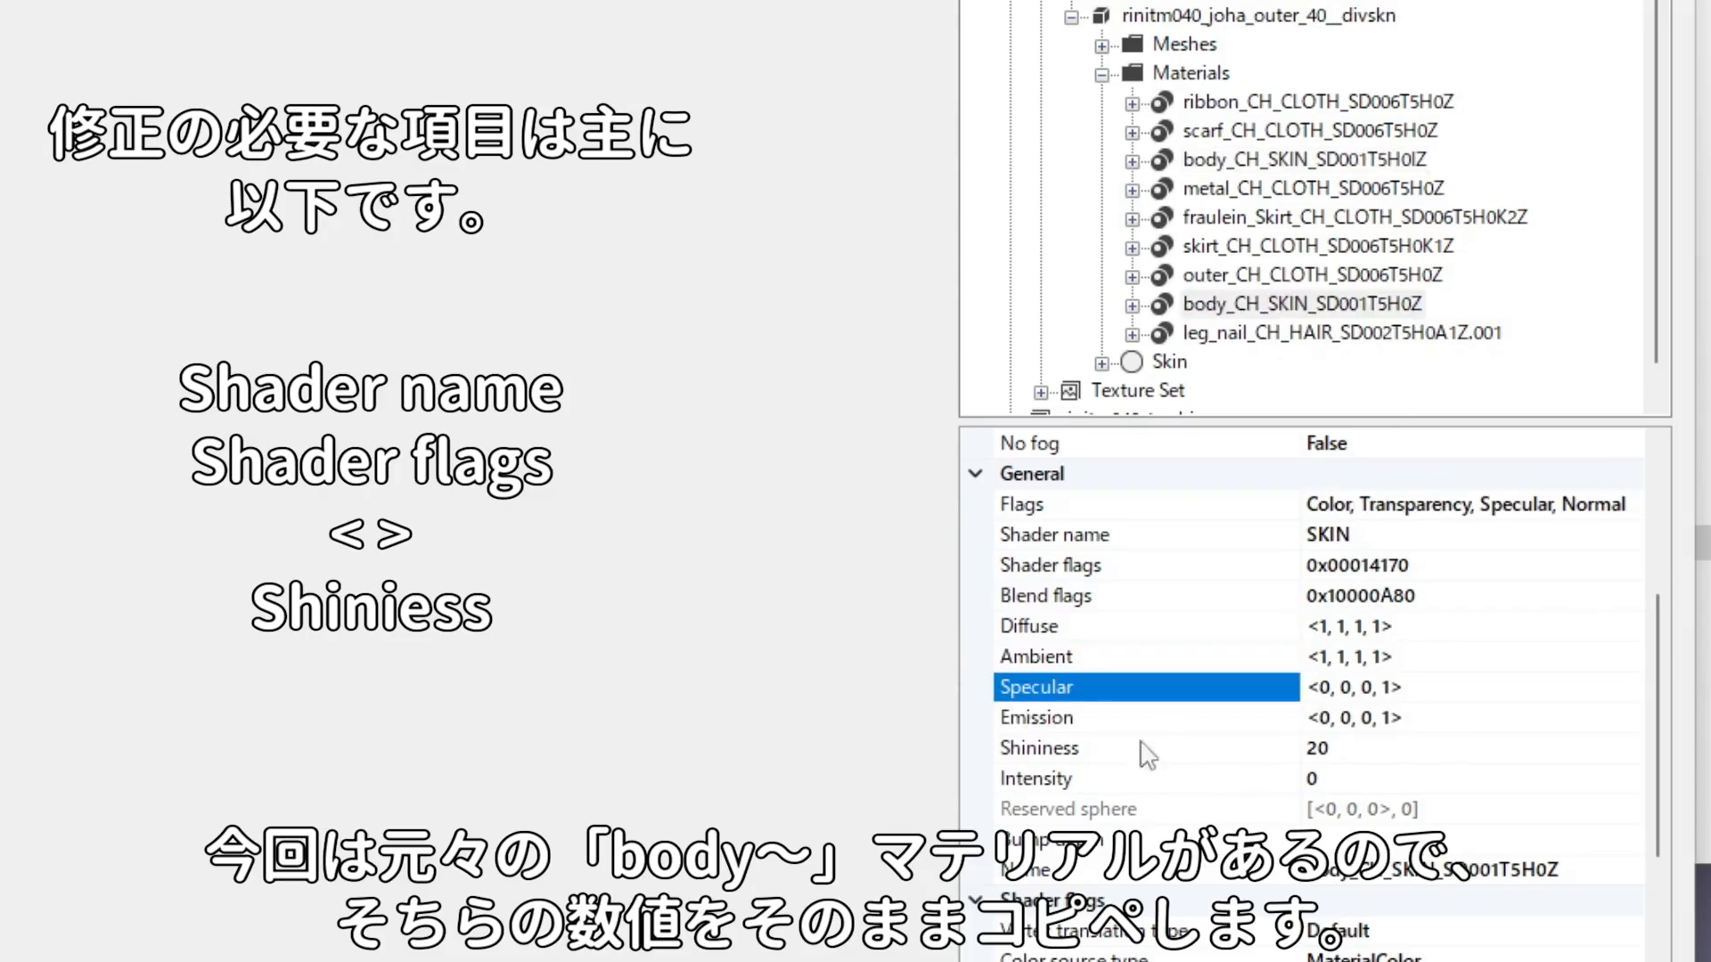
pyautogui.click(1306, 160)
pyautogui.click(1310, 305)
pyautogui.click(1318, 162)
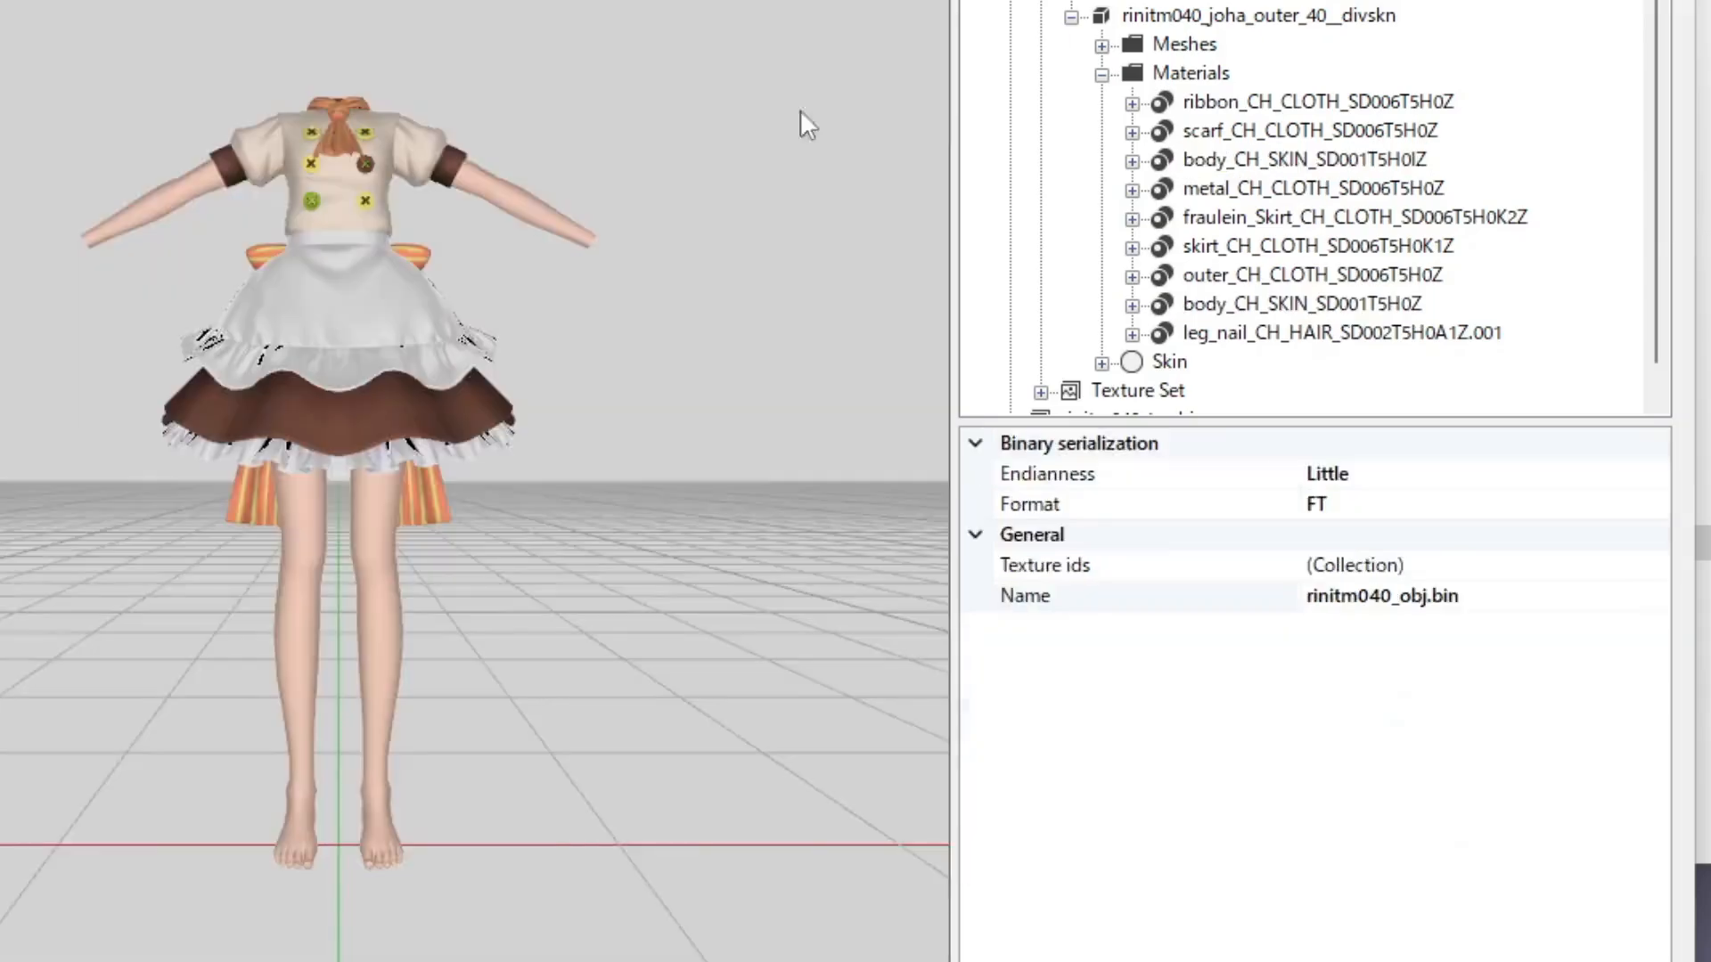
# Convert the triangles of rinitm040_obj.bin to triangle strips and collapse the material list.
pyautogui.rightClick(1139, 123)
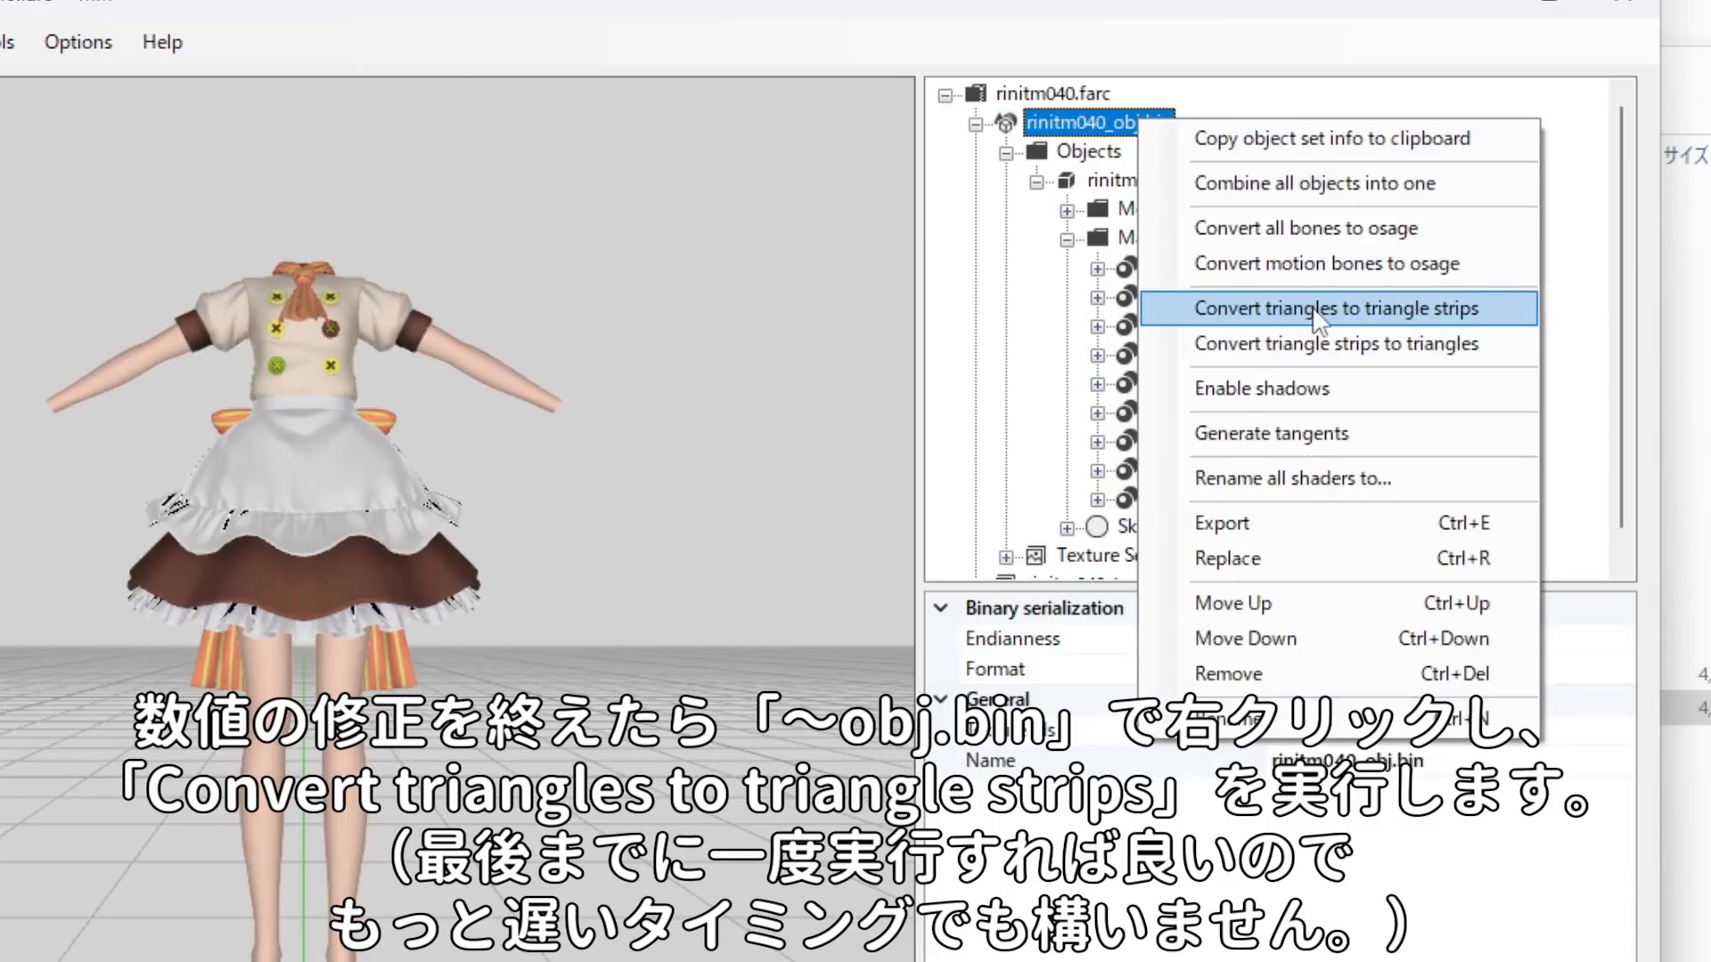
pyautogui.click(1314, 309)
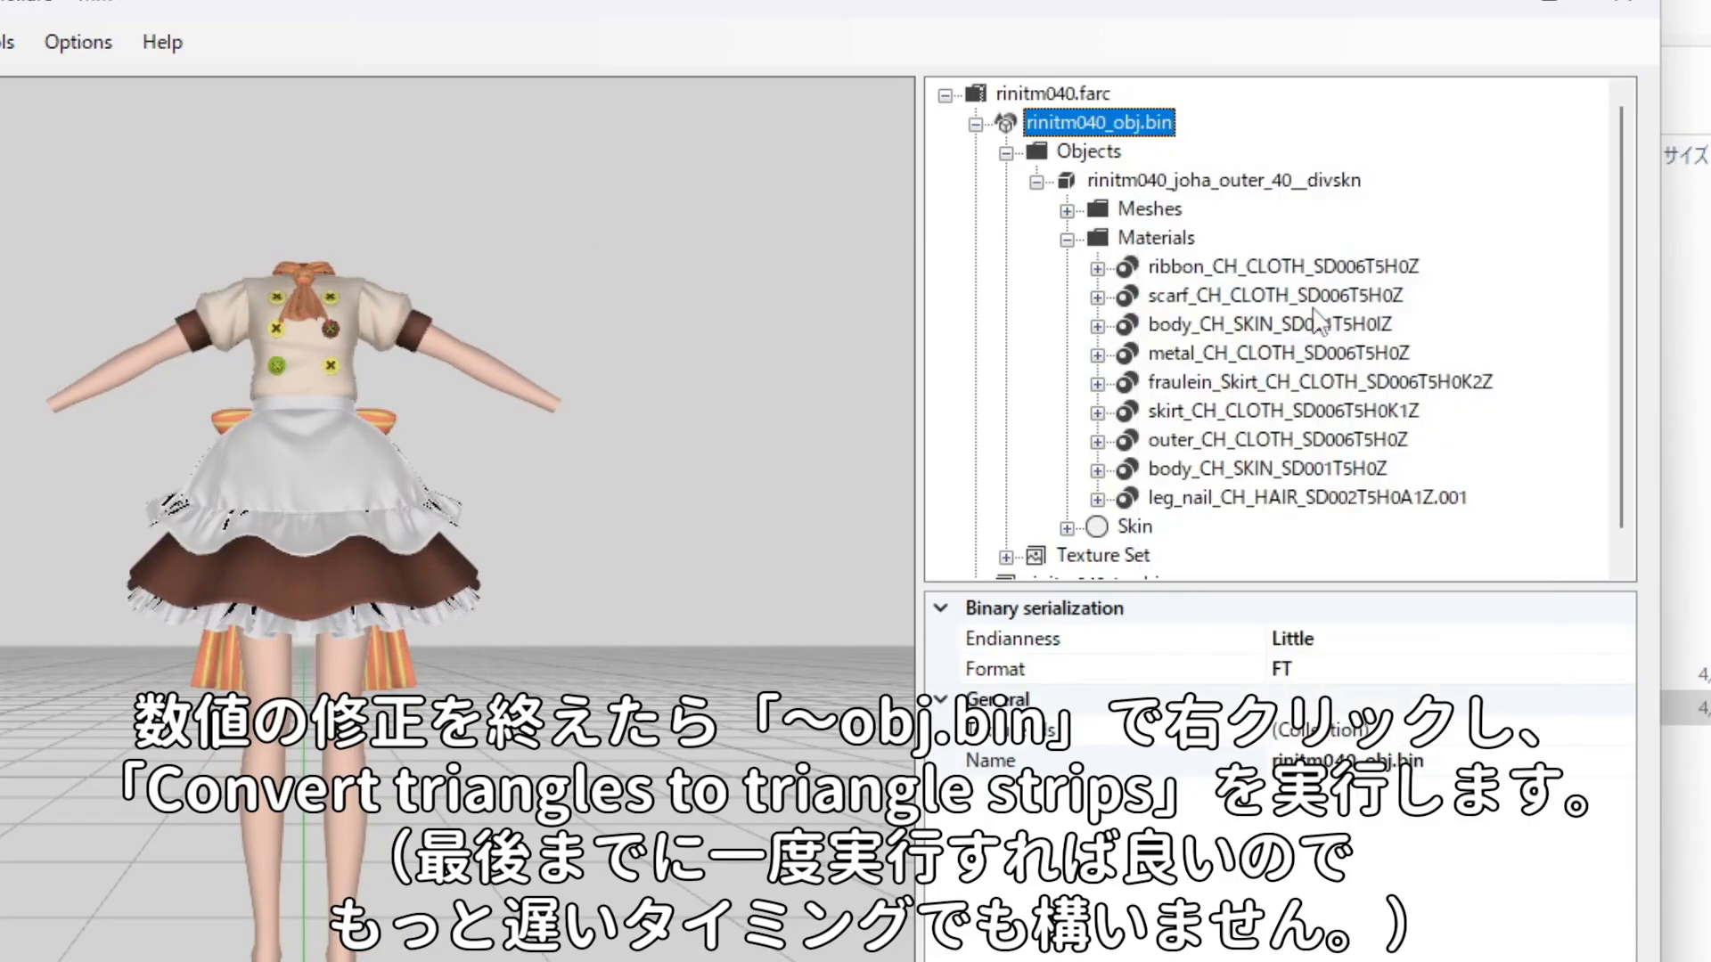
pyautogui.click(1066, 239)
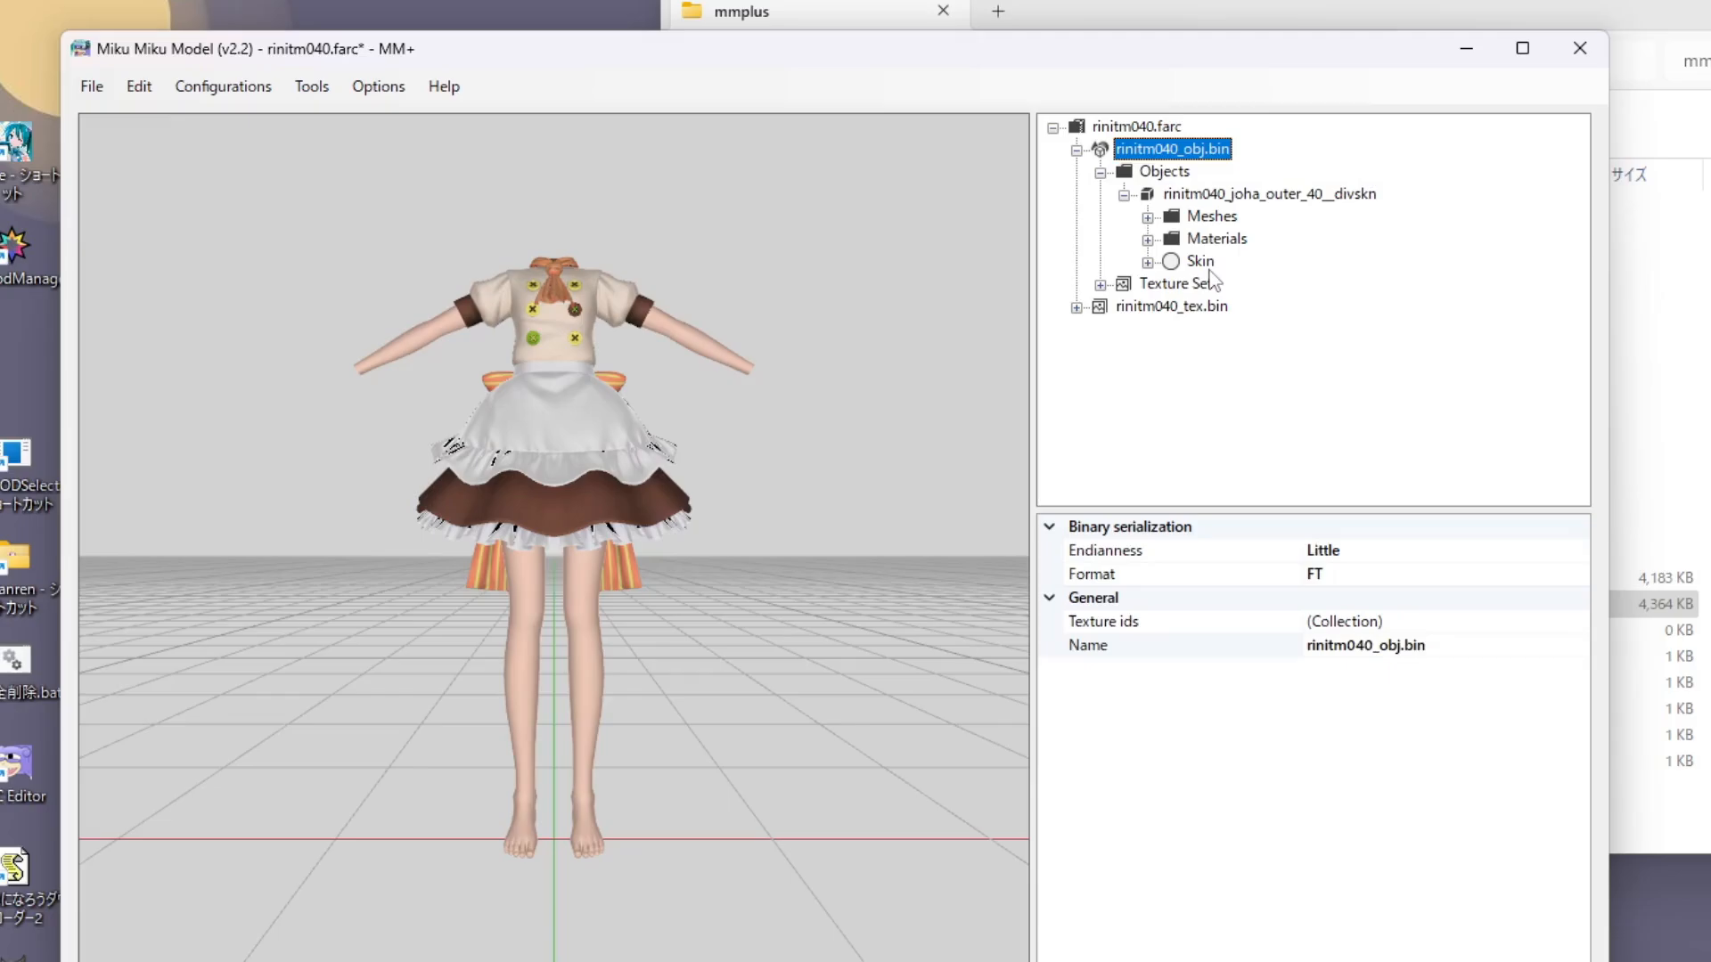
# Start importing ex data into the Skin of rinitm040_joha_outer_40__divskn from rinitm002.farc in the fuku2 folder.
pyautogui.click(1210, 271)
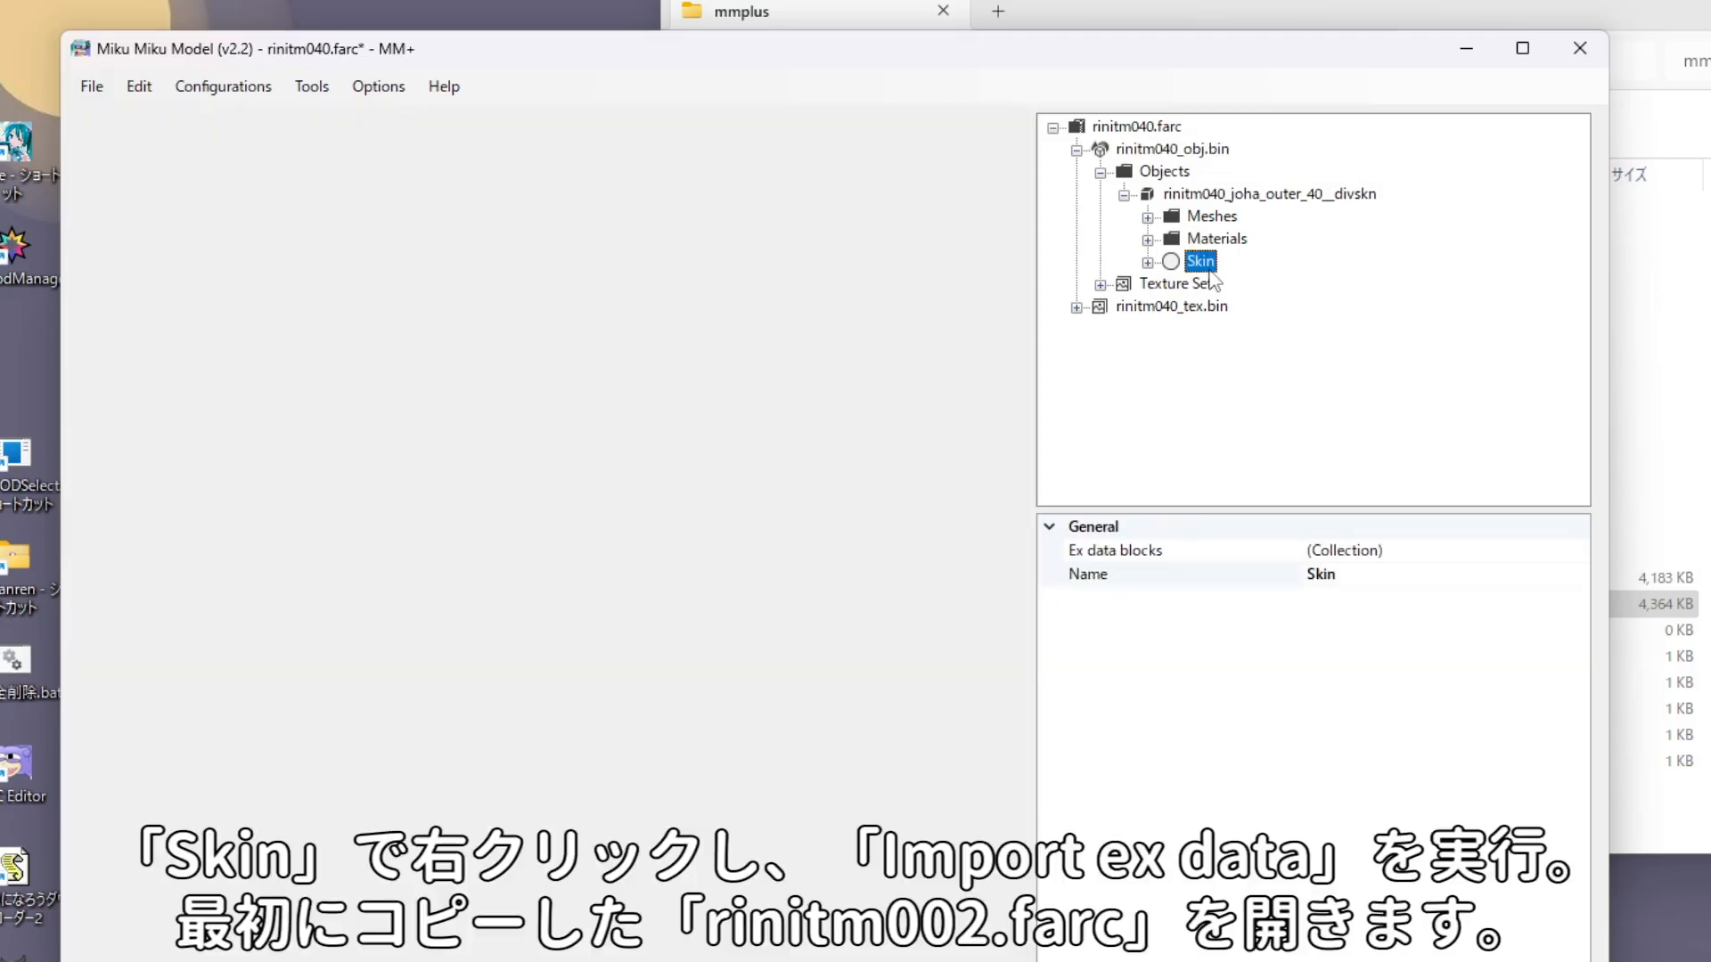
pyautogui.rightClick(1210, 271)
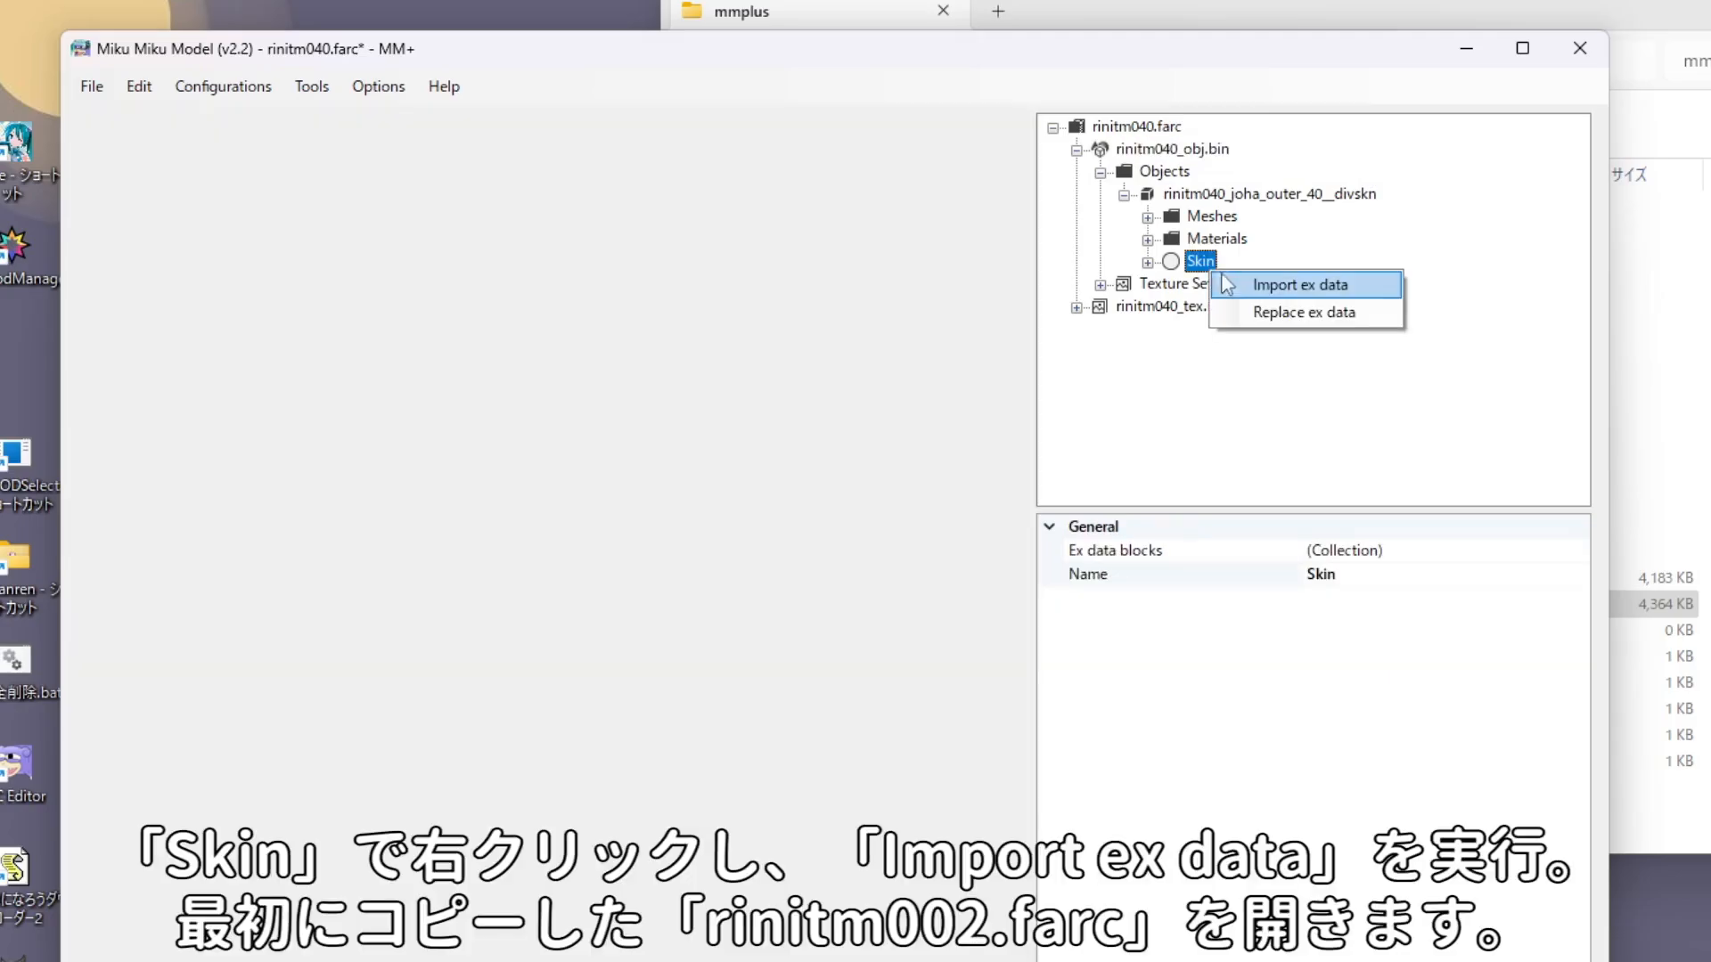
pyautogui.click(1361, 290)
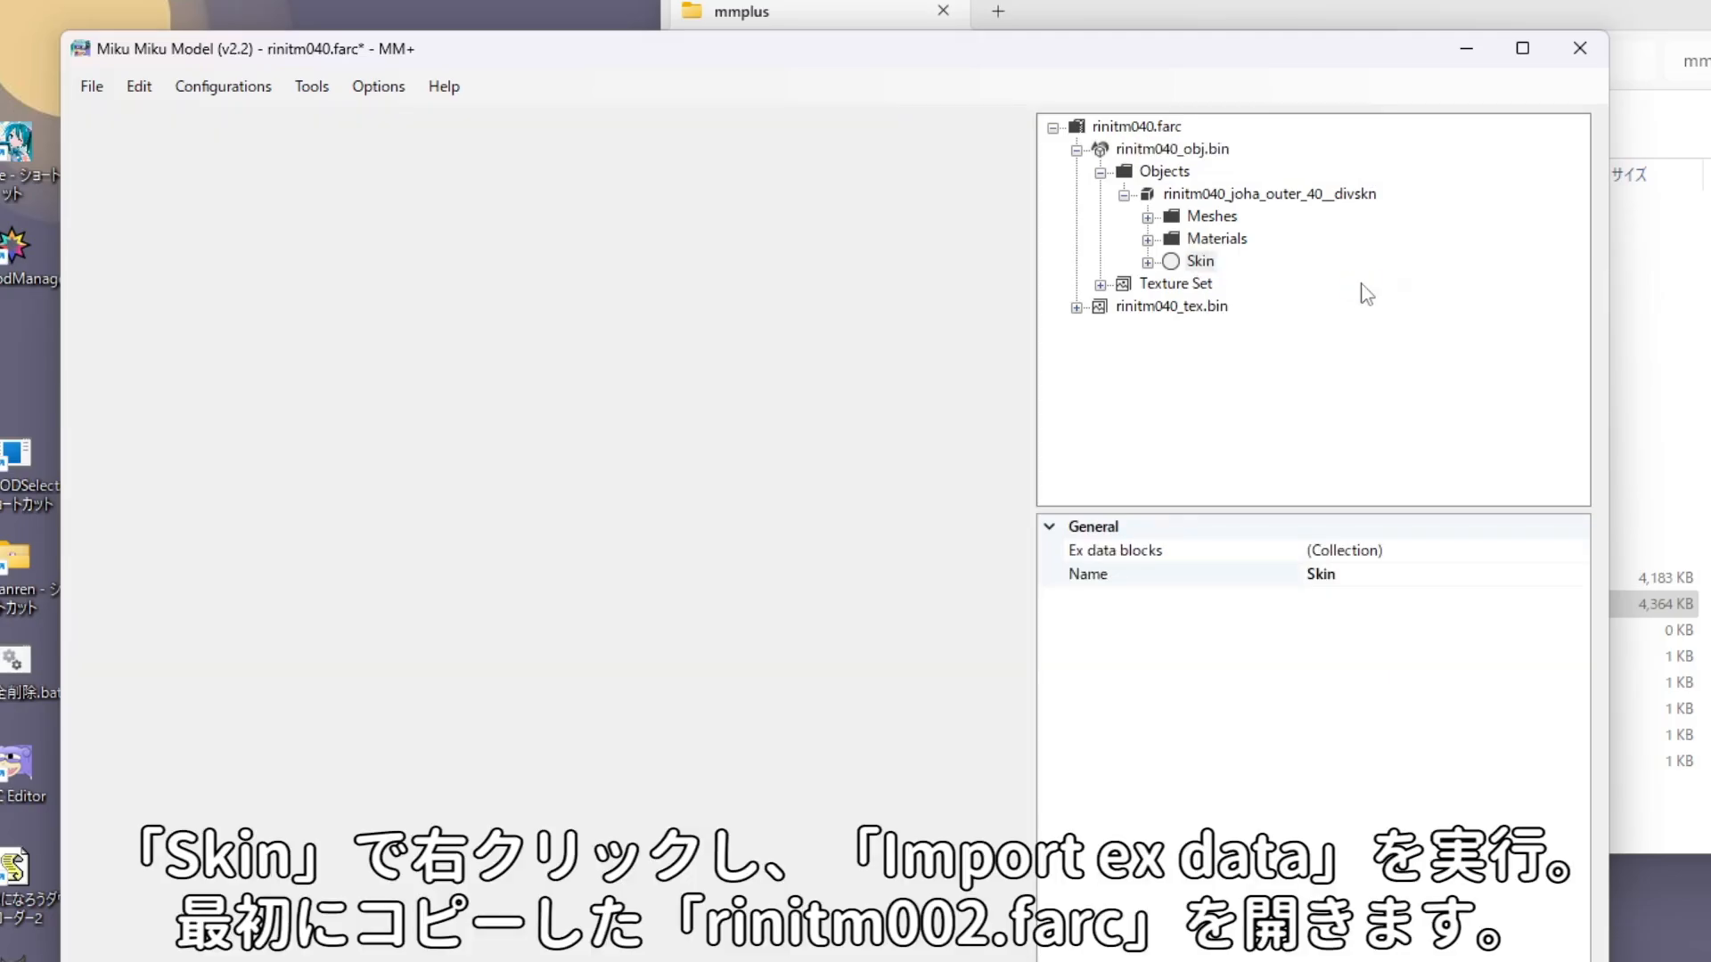
pyautogui.scroll(-3, 552, 415)
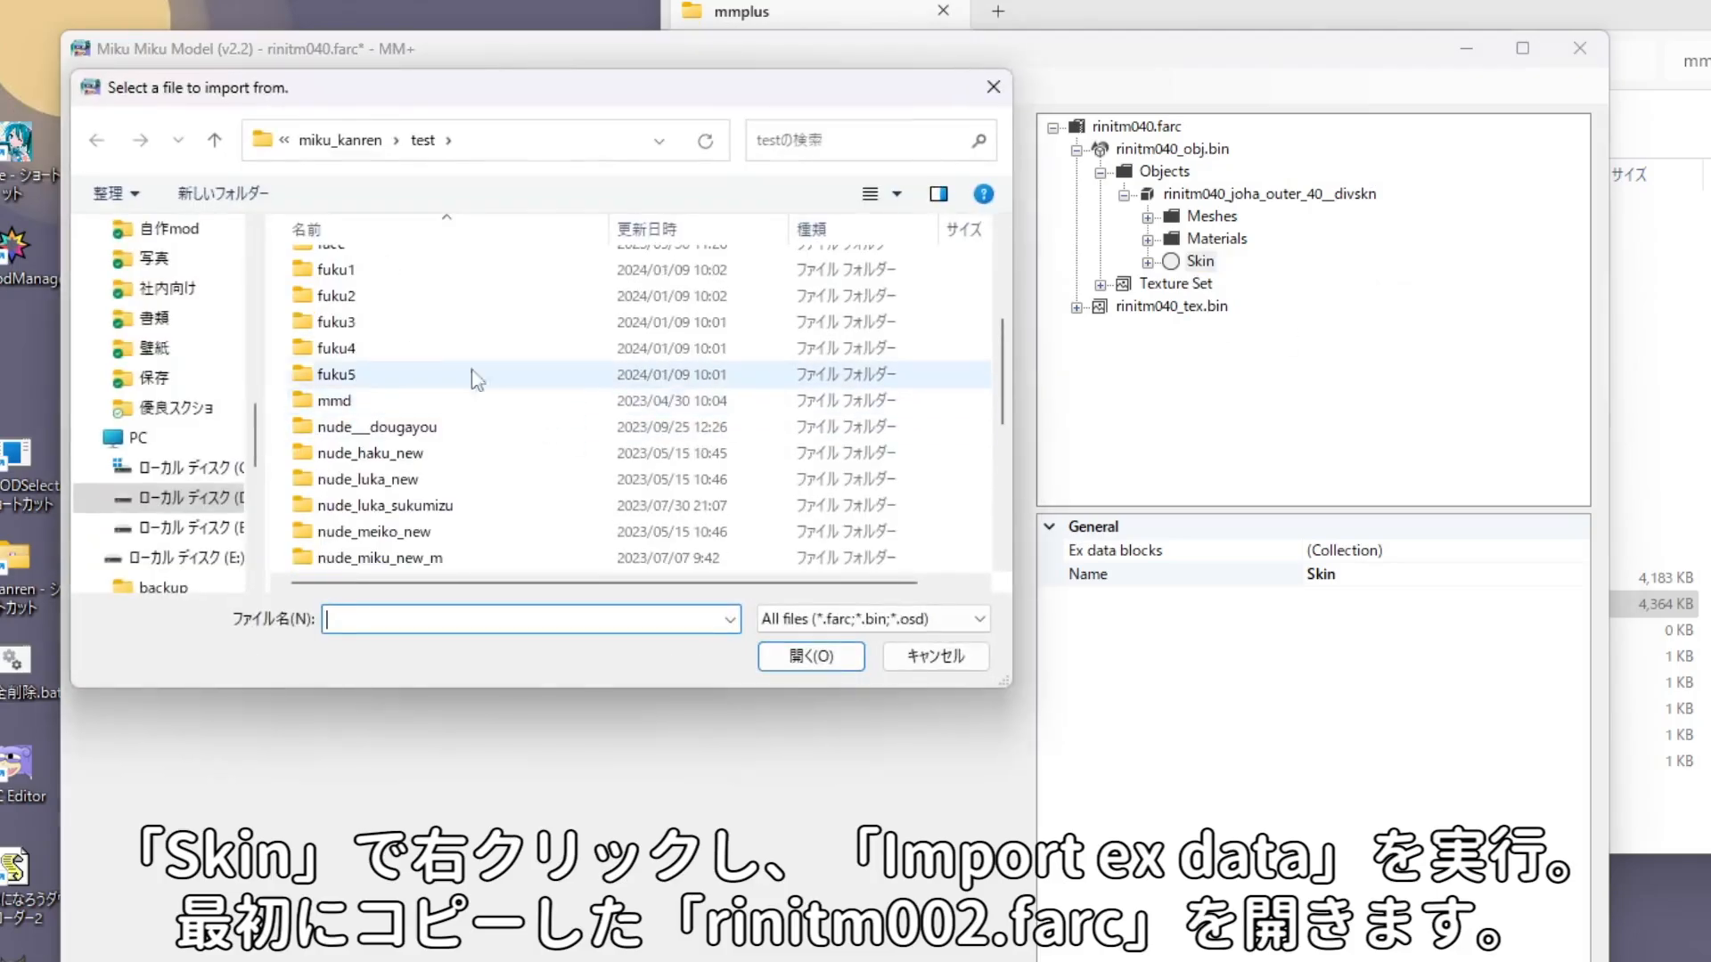
pyautogui.doubleClick(432, 298)
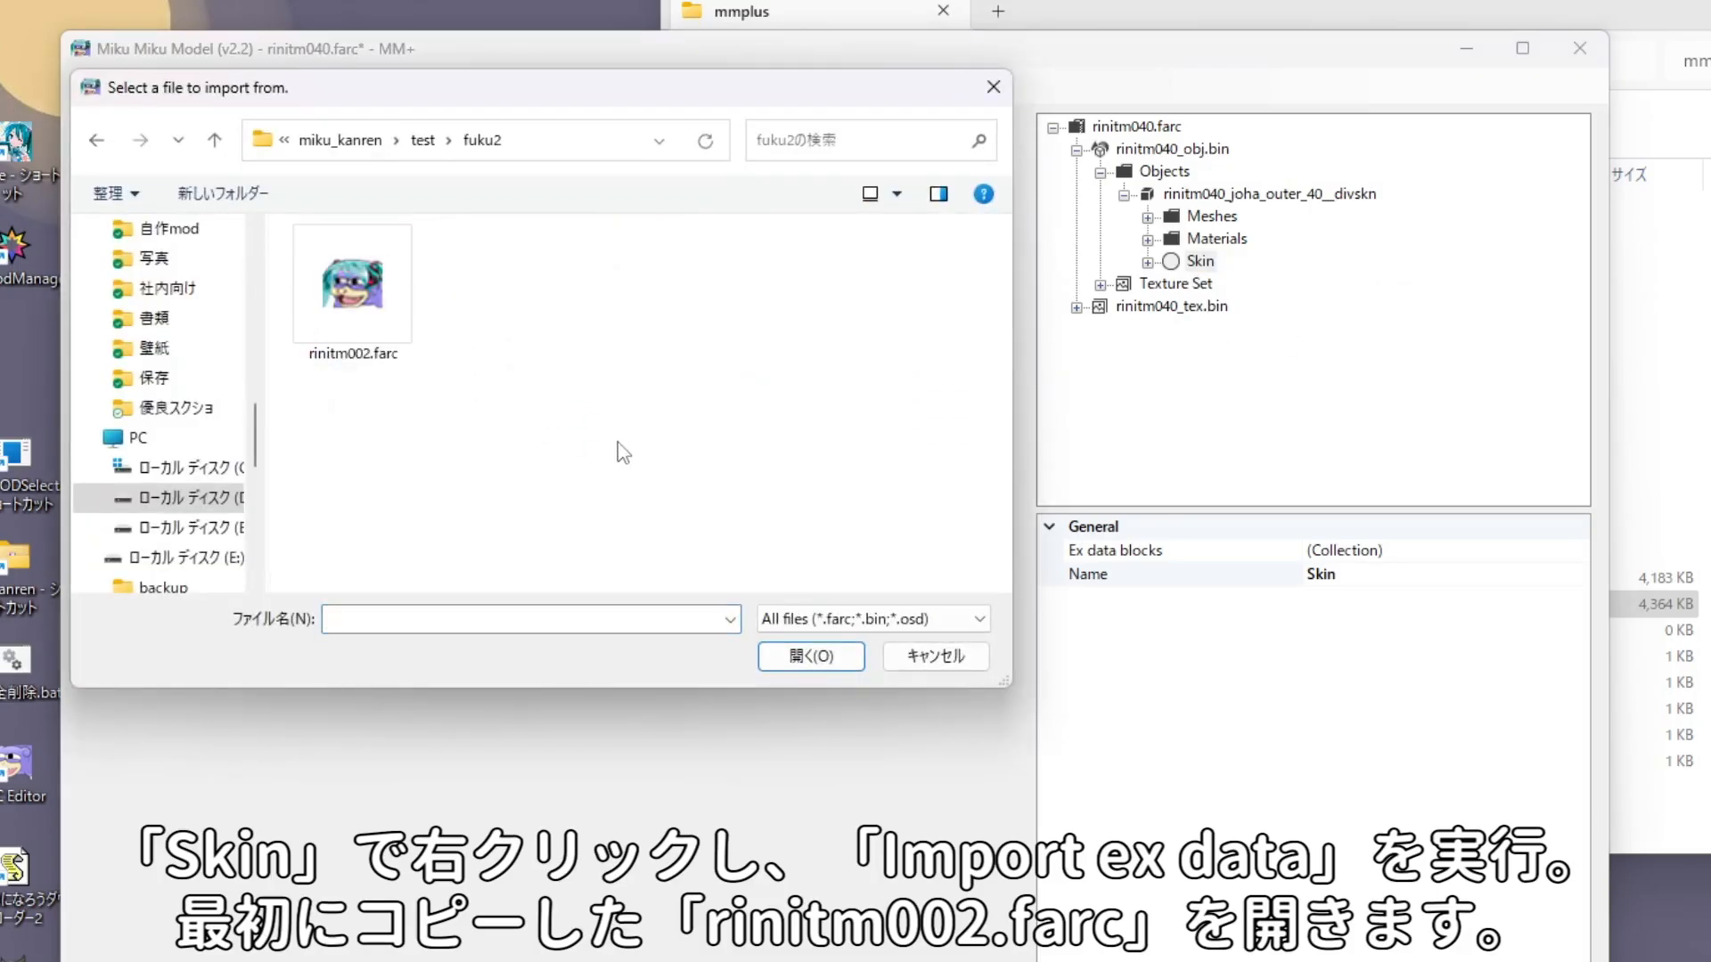
pyautogui.click(373, 339)
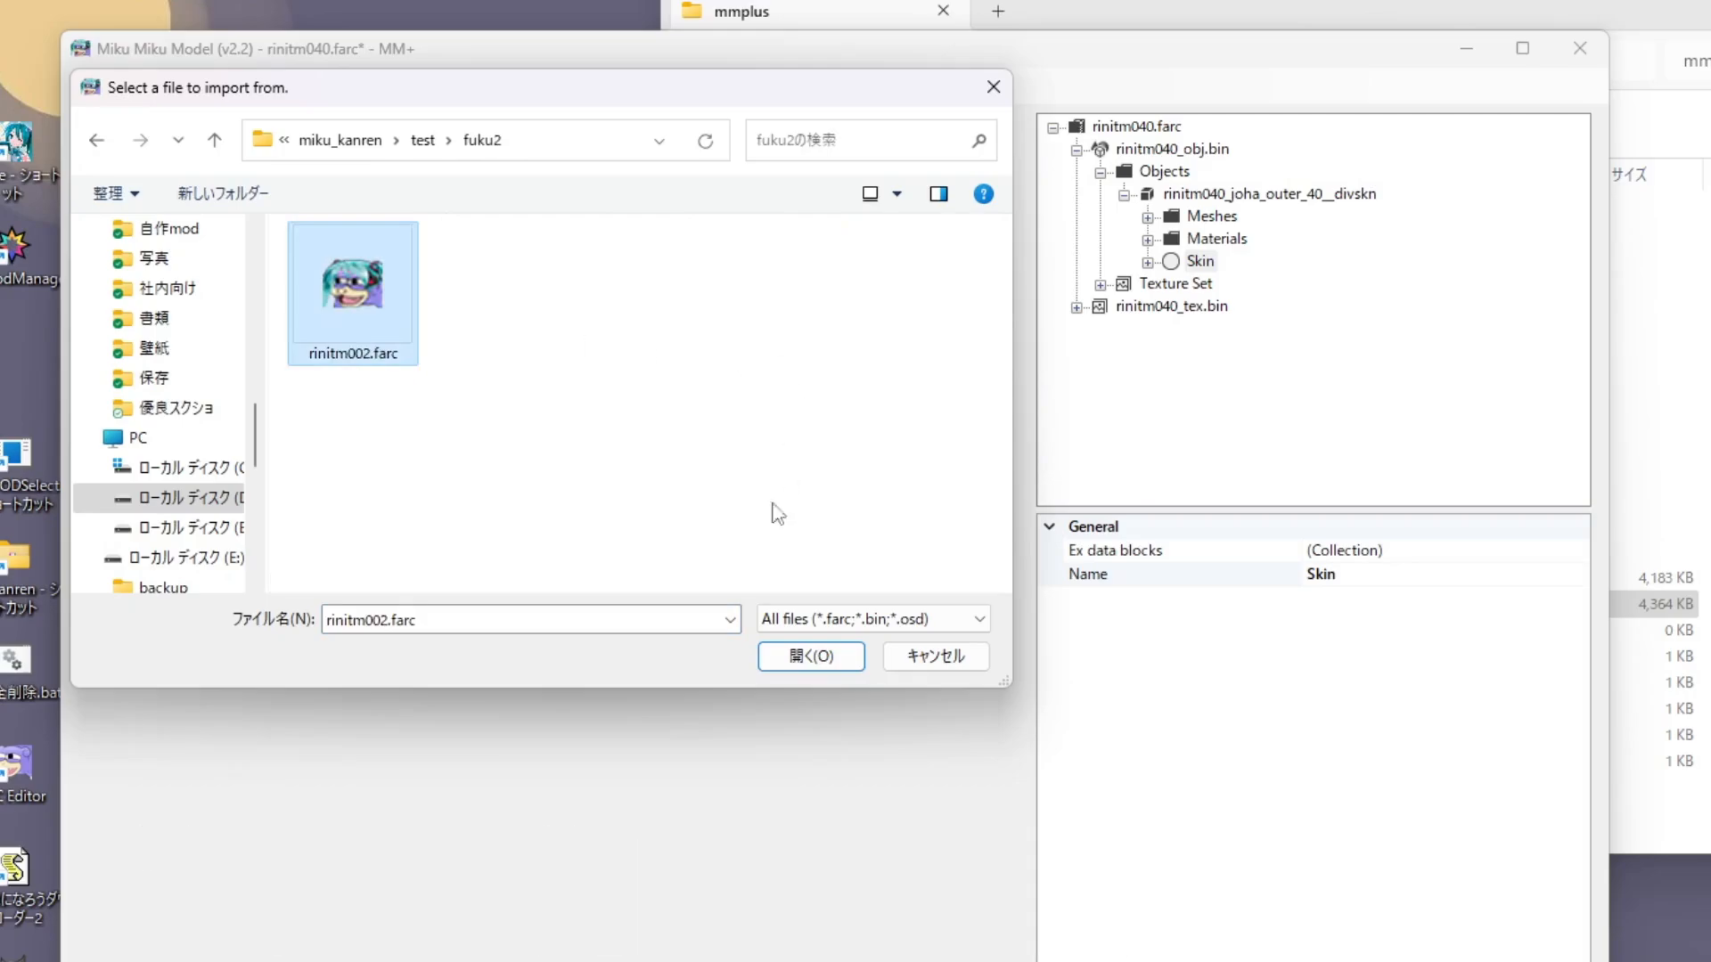
pyautogui.click(781, 658)
# Import only the left and right n_nude_asi and n_nude_toe EXP blocks, leaving all other blocks unchecked.
pyautogui.moveTo(641, 181); pyautogui.dragTo(487, 0)
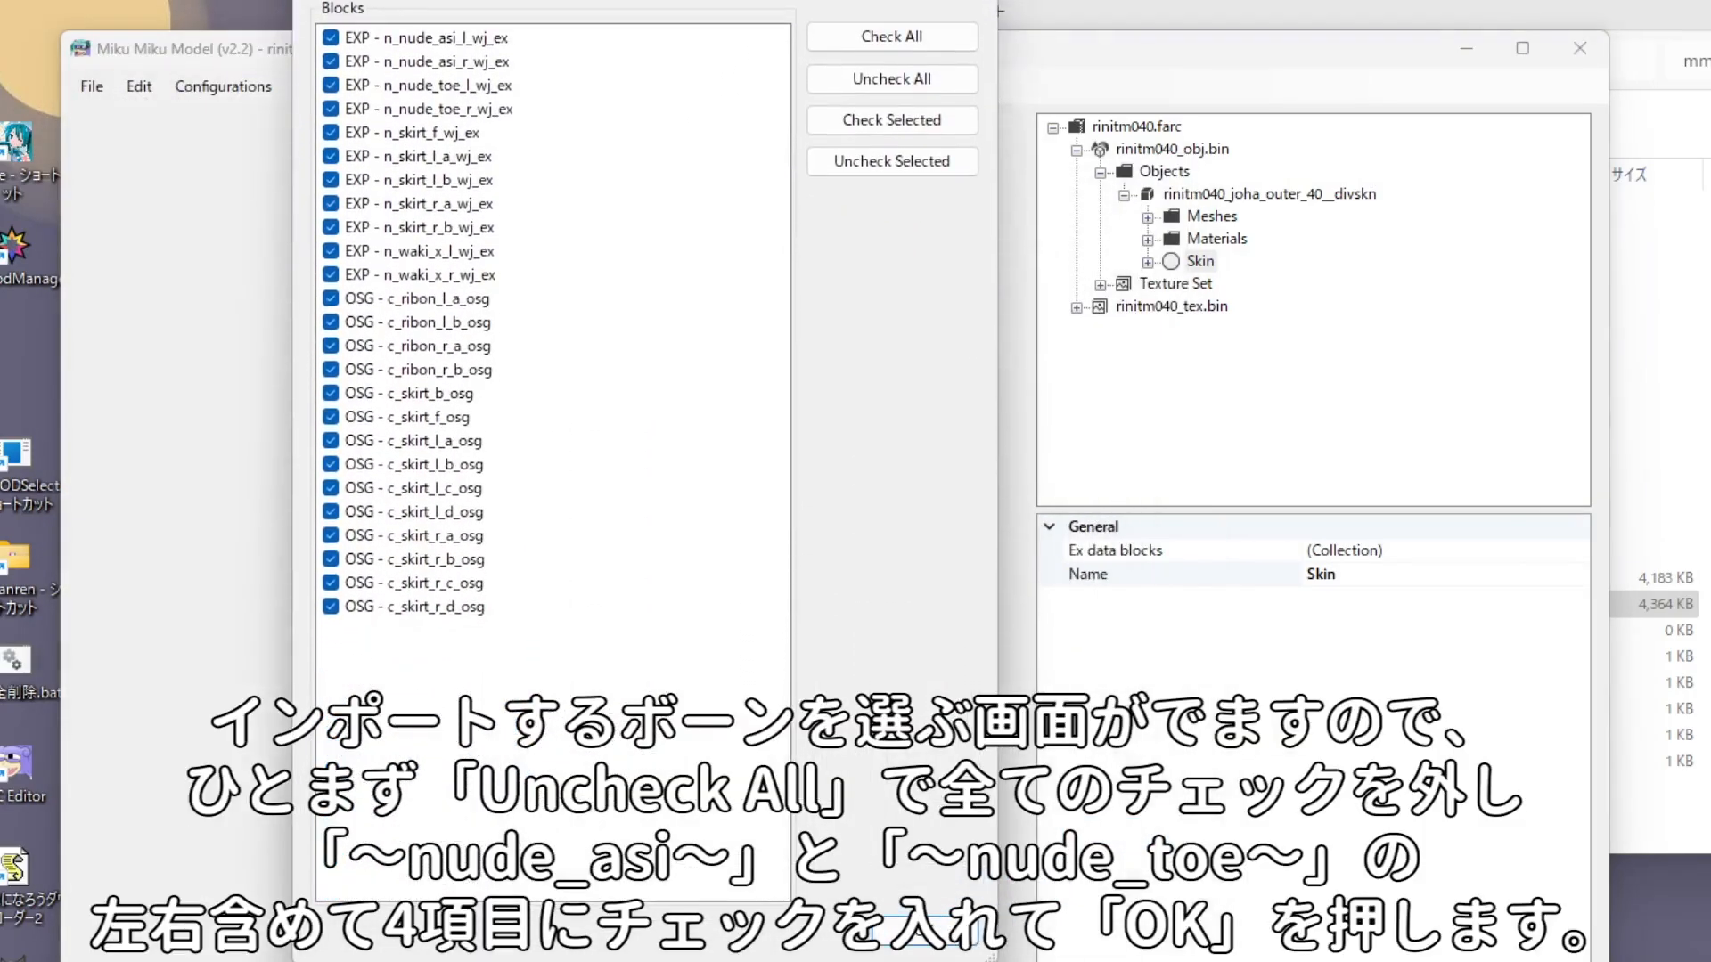
pyautogui.click(871, 82)
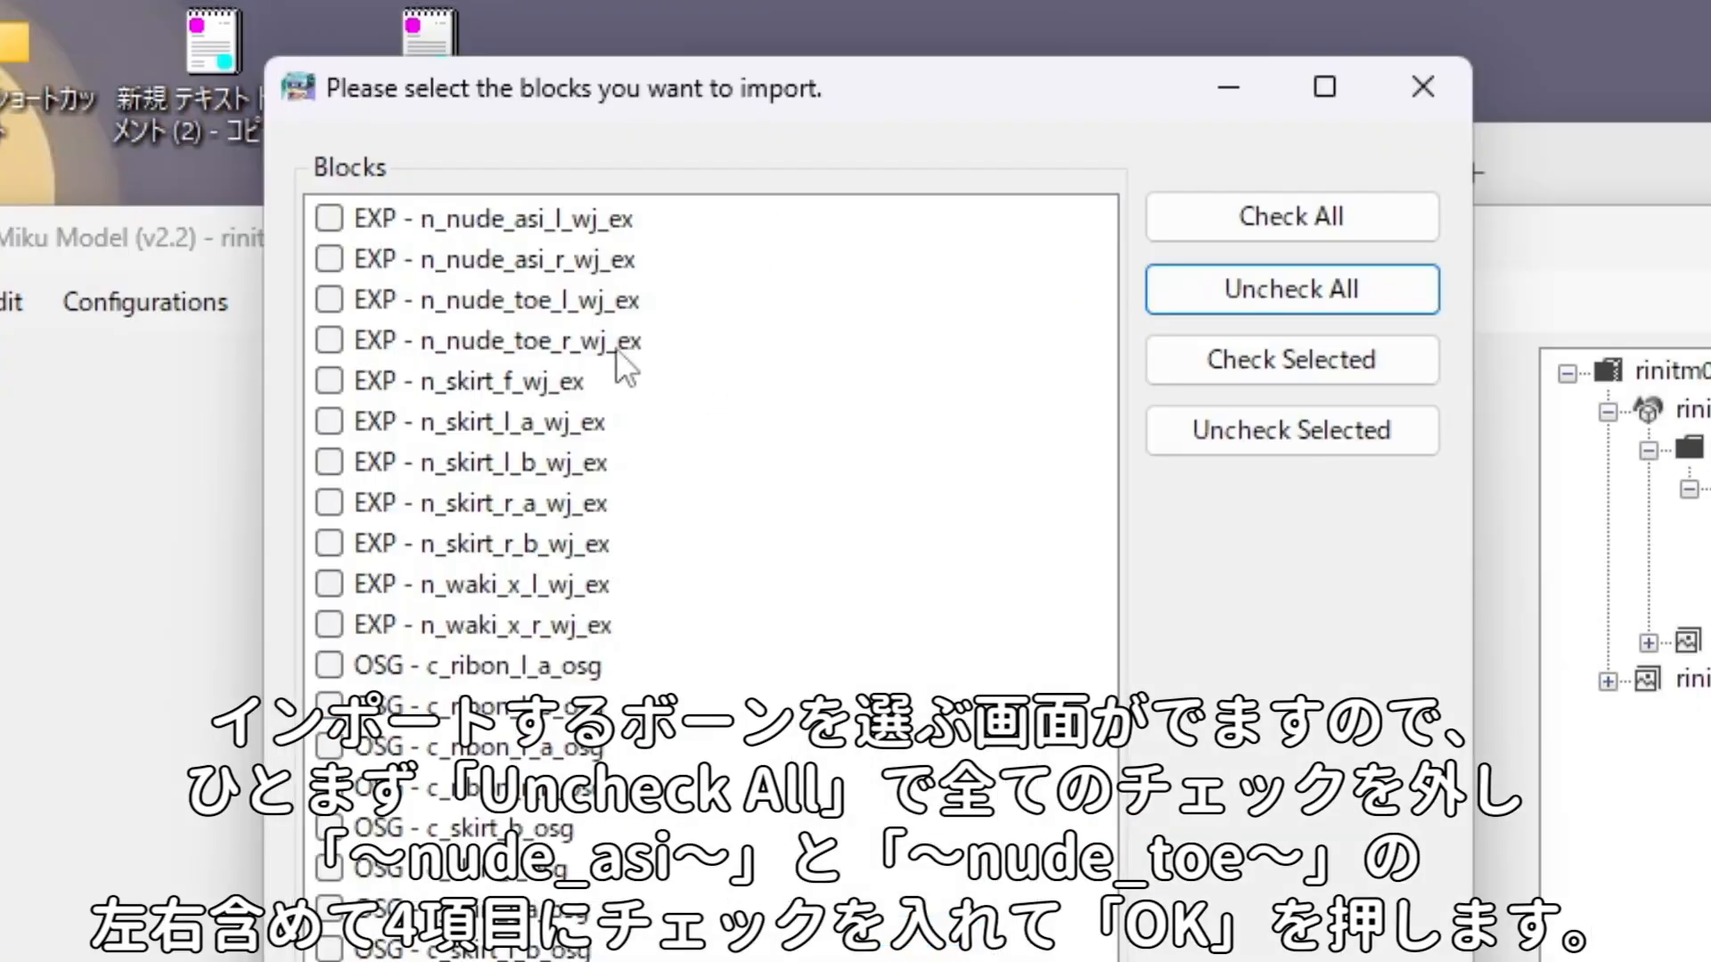
pyautogui.click(493, 106)
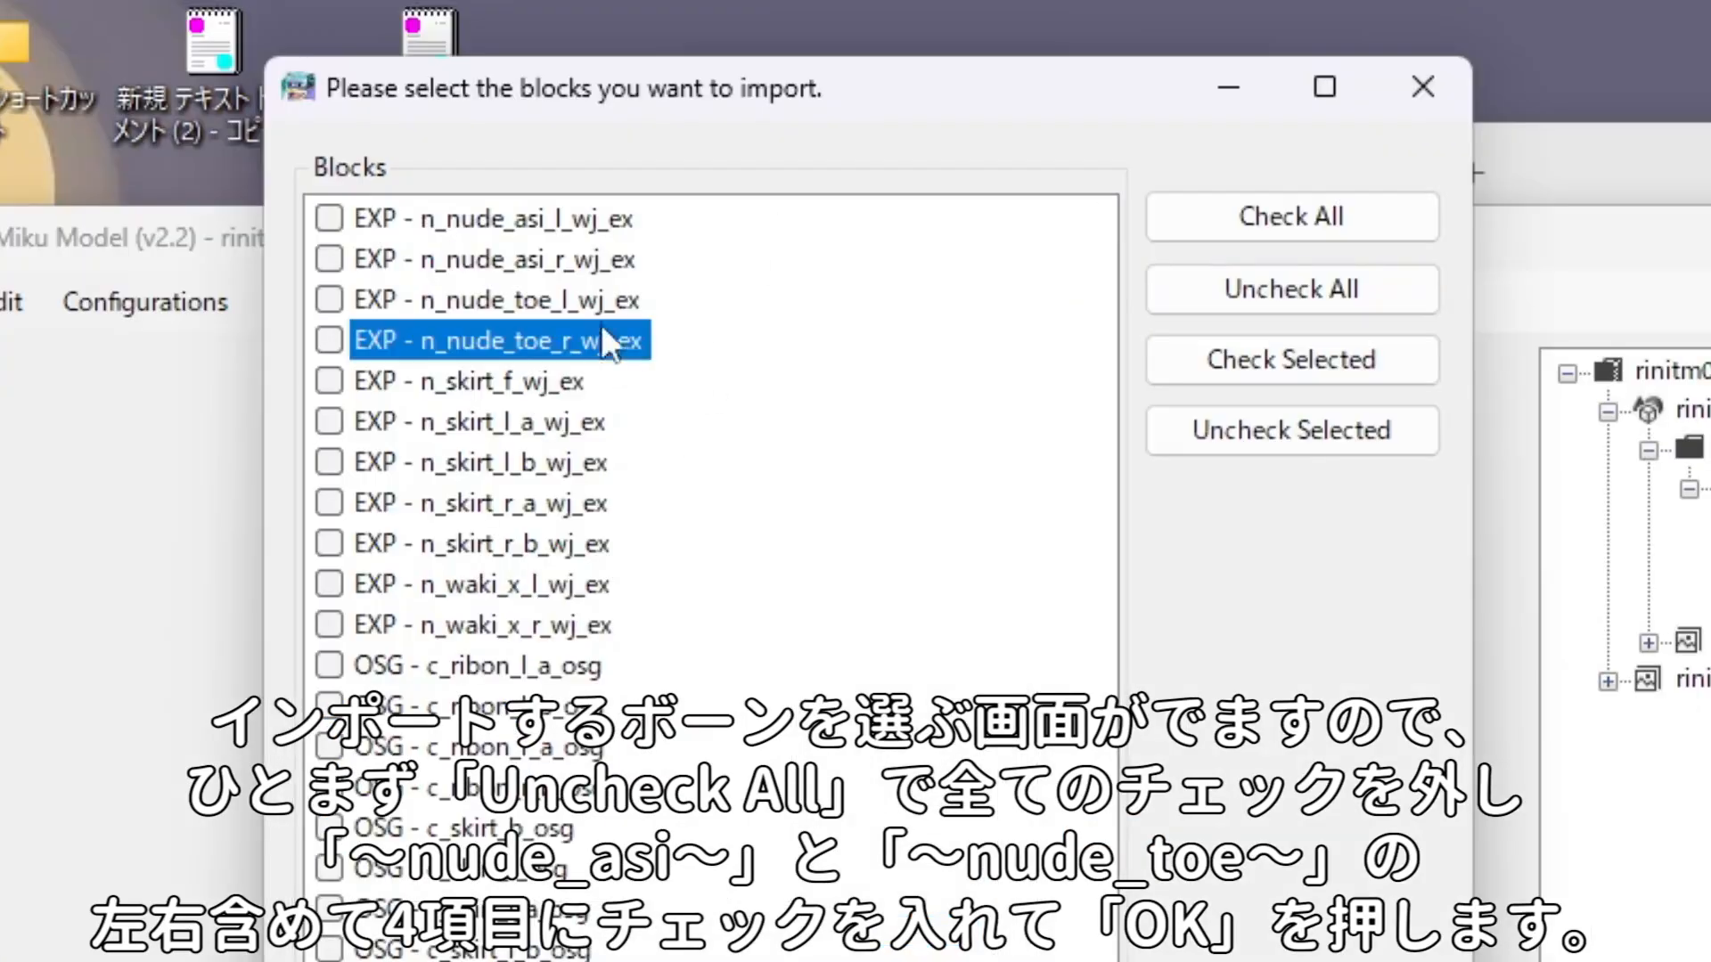
pyautogui.click(494, 83)
pyautogui.click(609, 259)
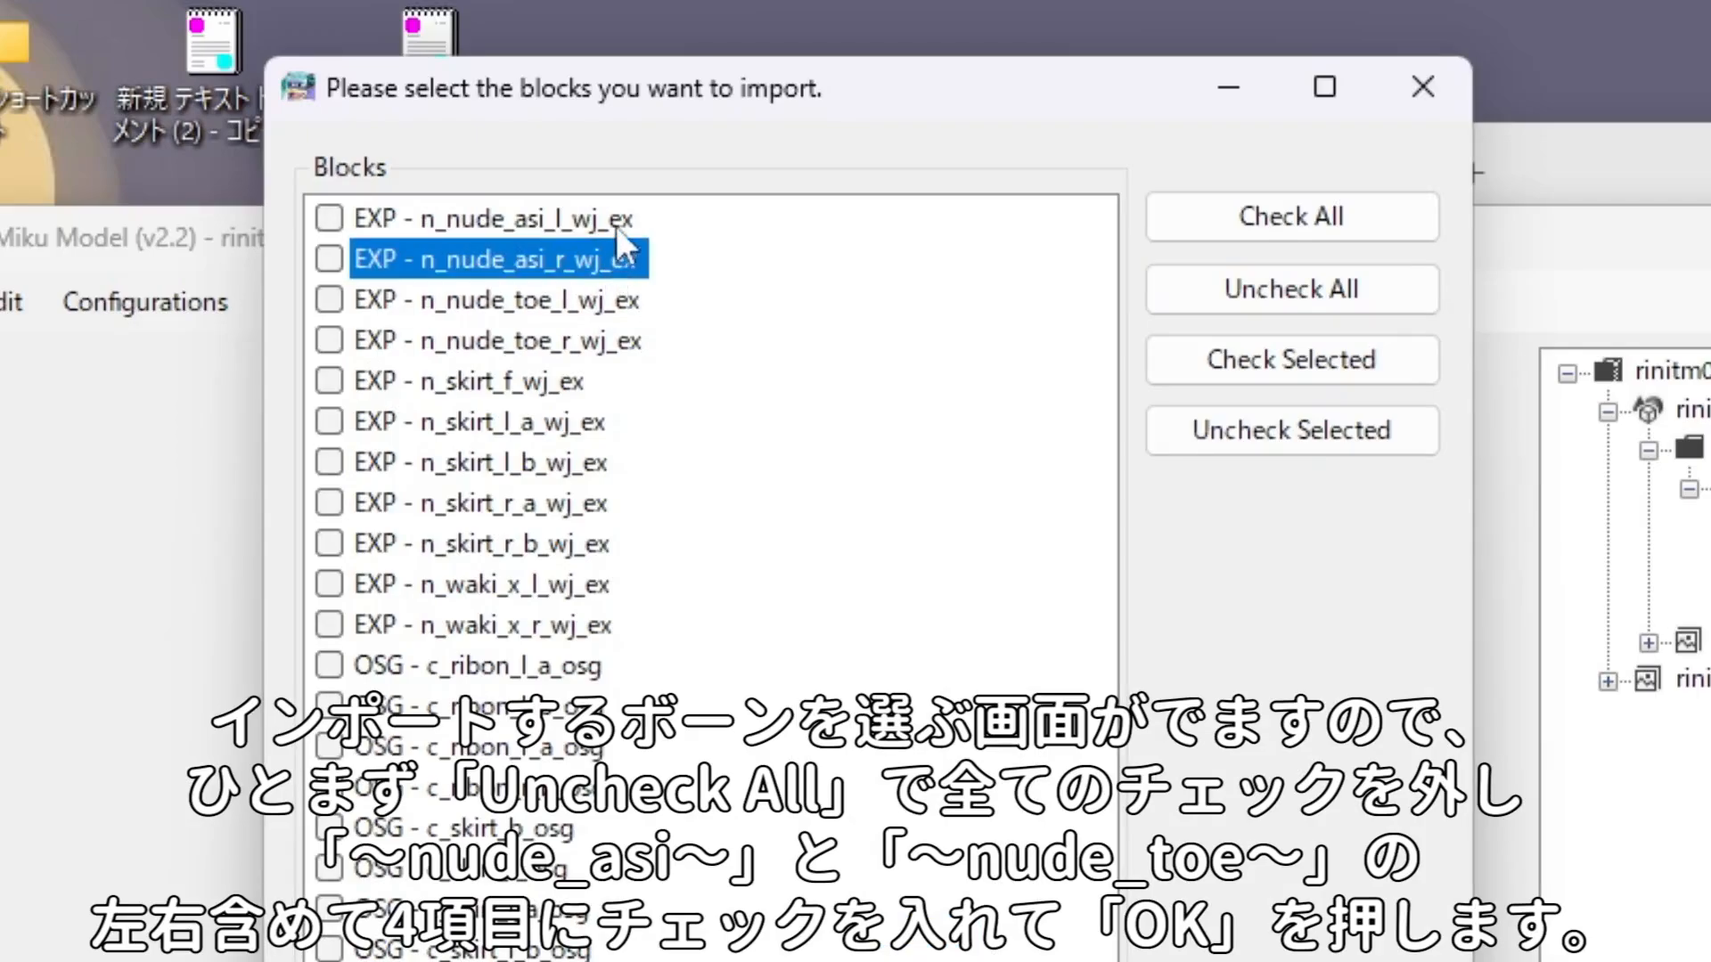
pyautogui.click(615, 222)
pyautogui.click(329, 340)
pyautogui.click(329, 299)
pyautogui.click(329, 259)
pyautogui.click(329, 218)
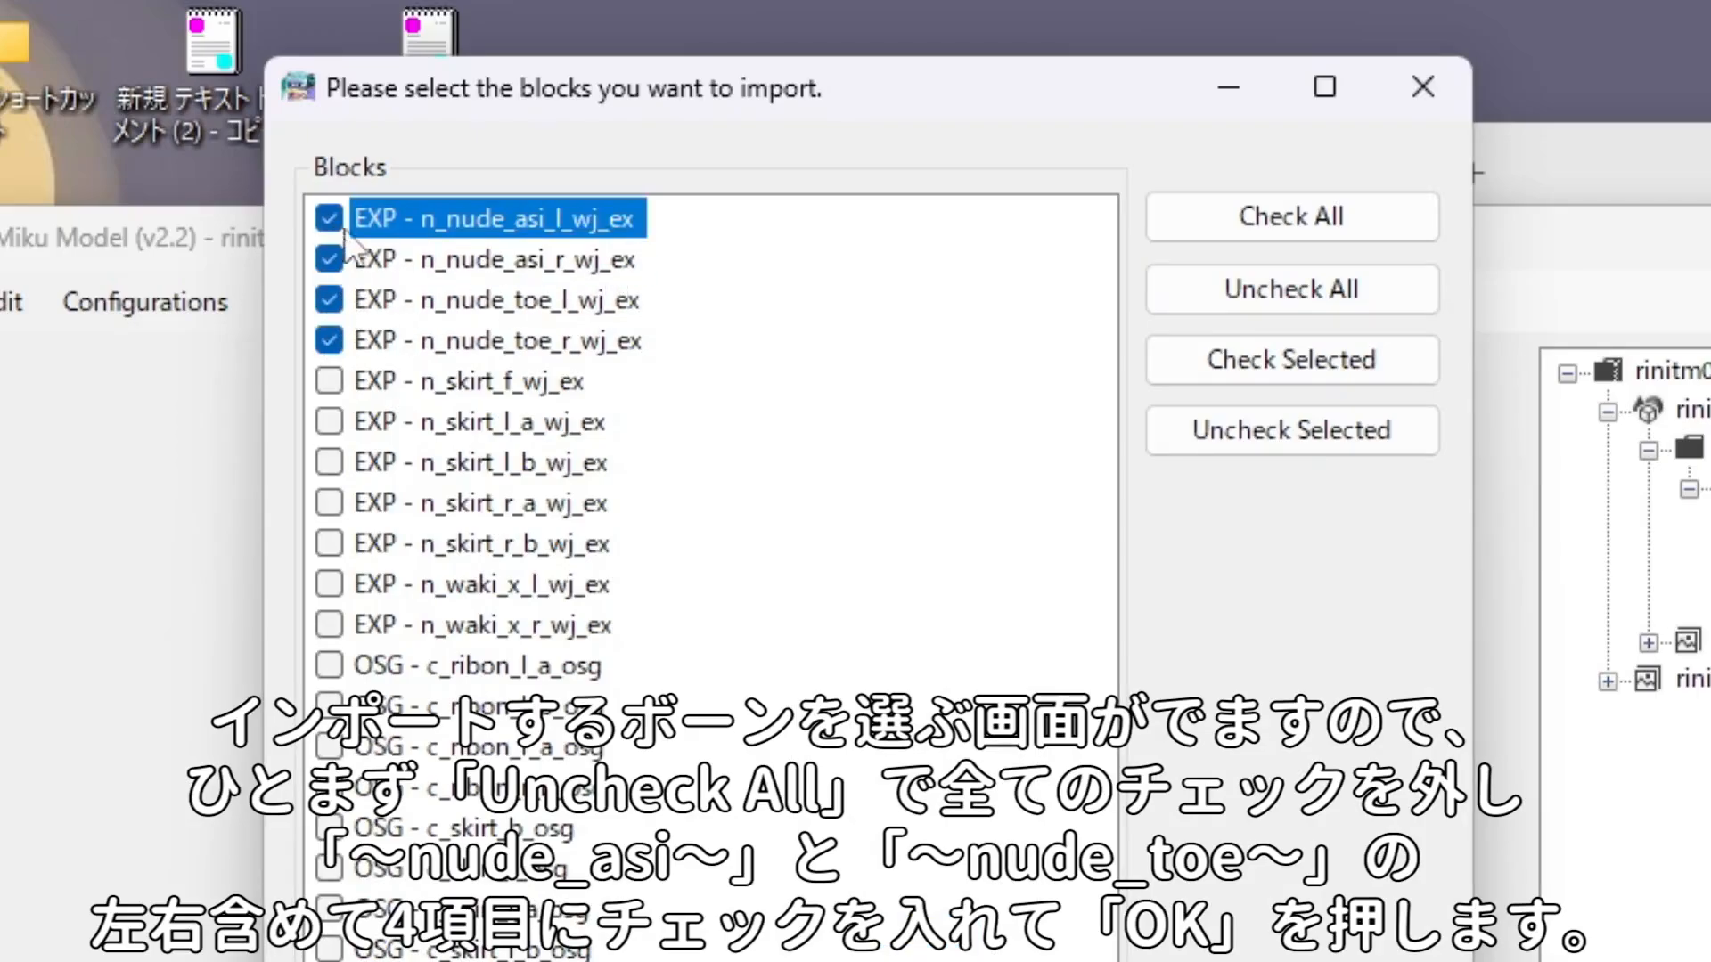
pyautogui.click(574, 342)
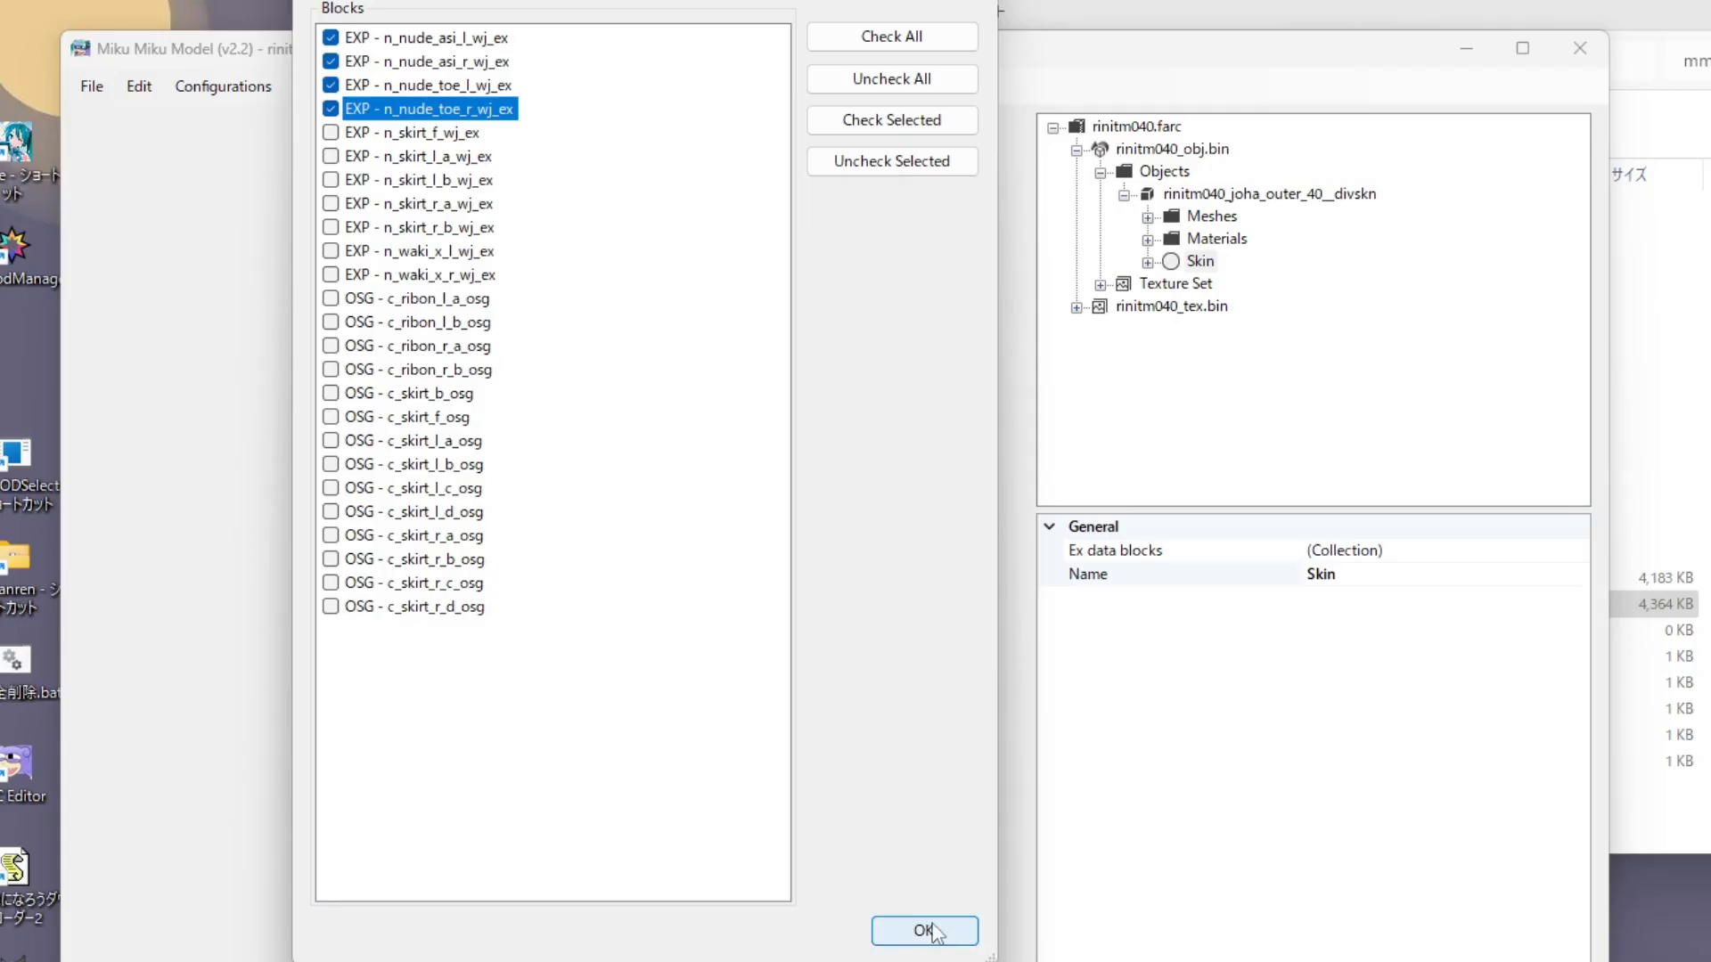
pyautogui.click(925, 927)
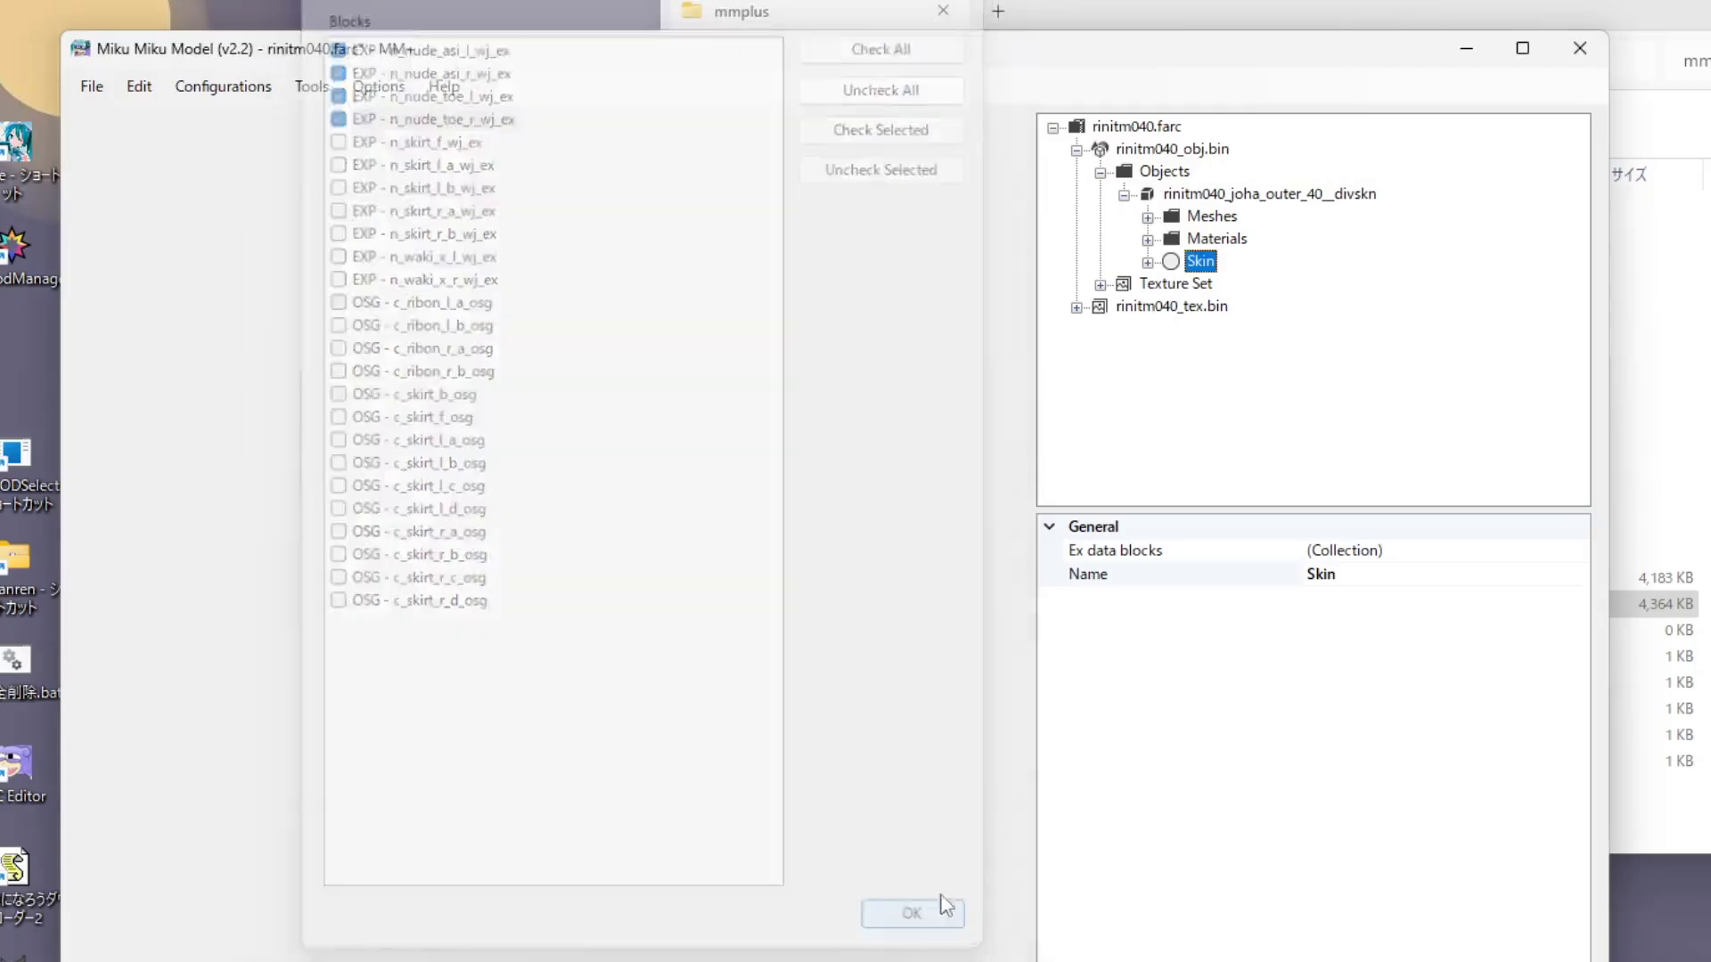
# Check the rinitm040_obj.bin preview, save rinitm040.farc and close Miku Miku Model.
pyautogui.click(1183, 172)
pyautogui.press('Up')
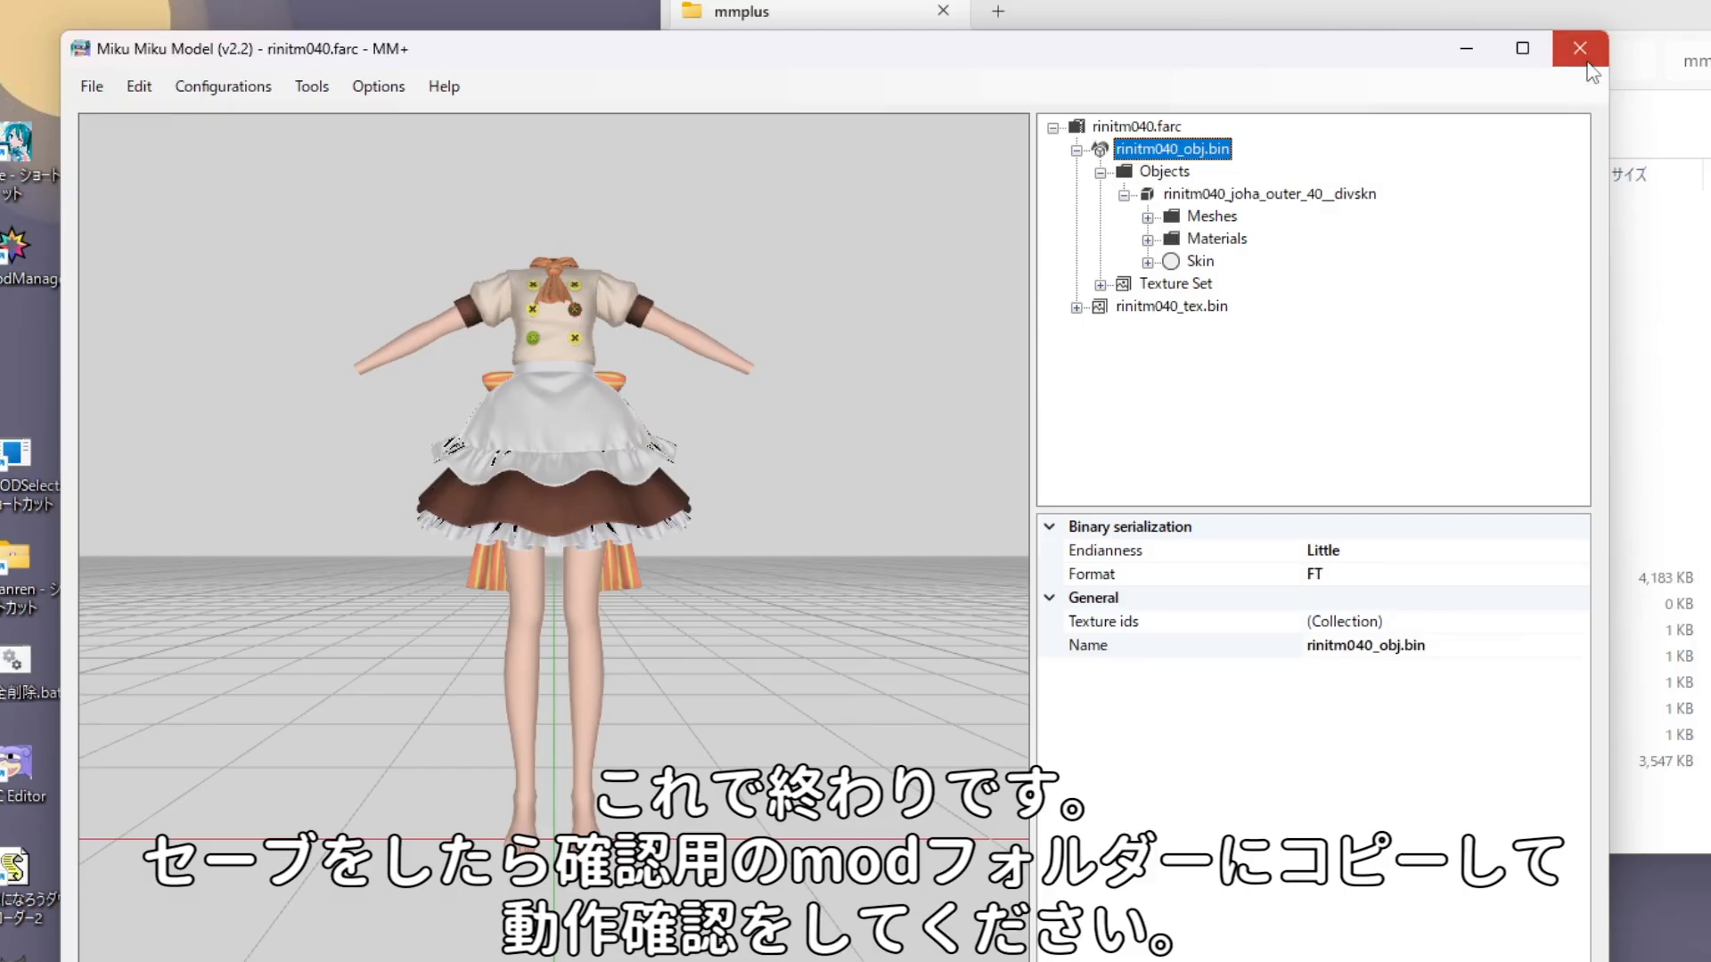
pyautogui.click(1580, 50)
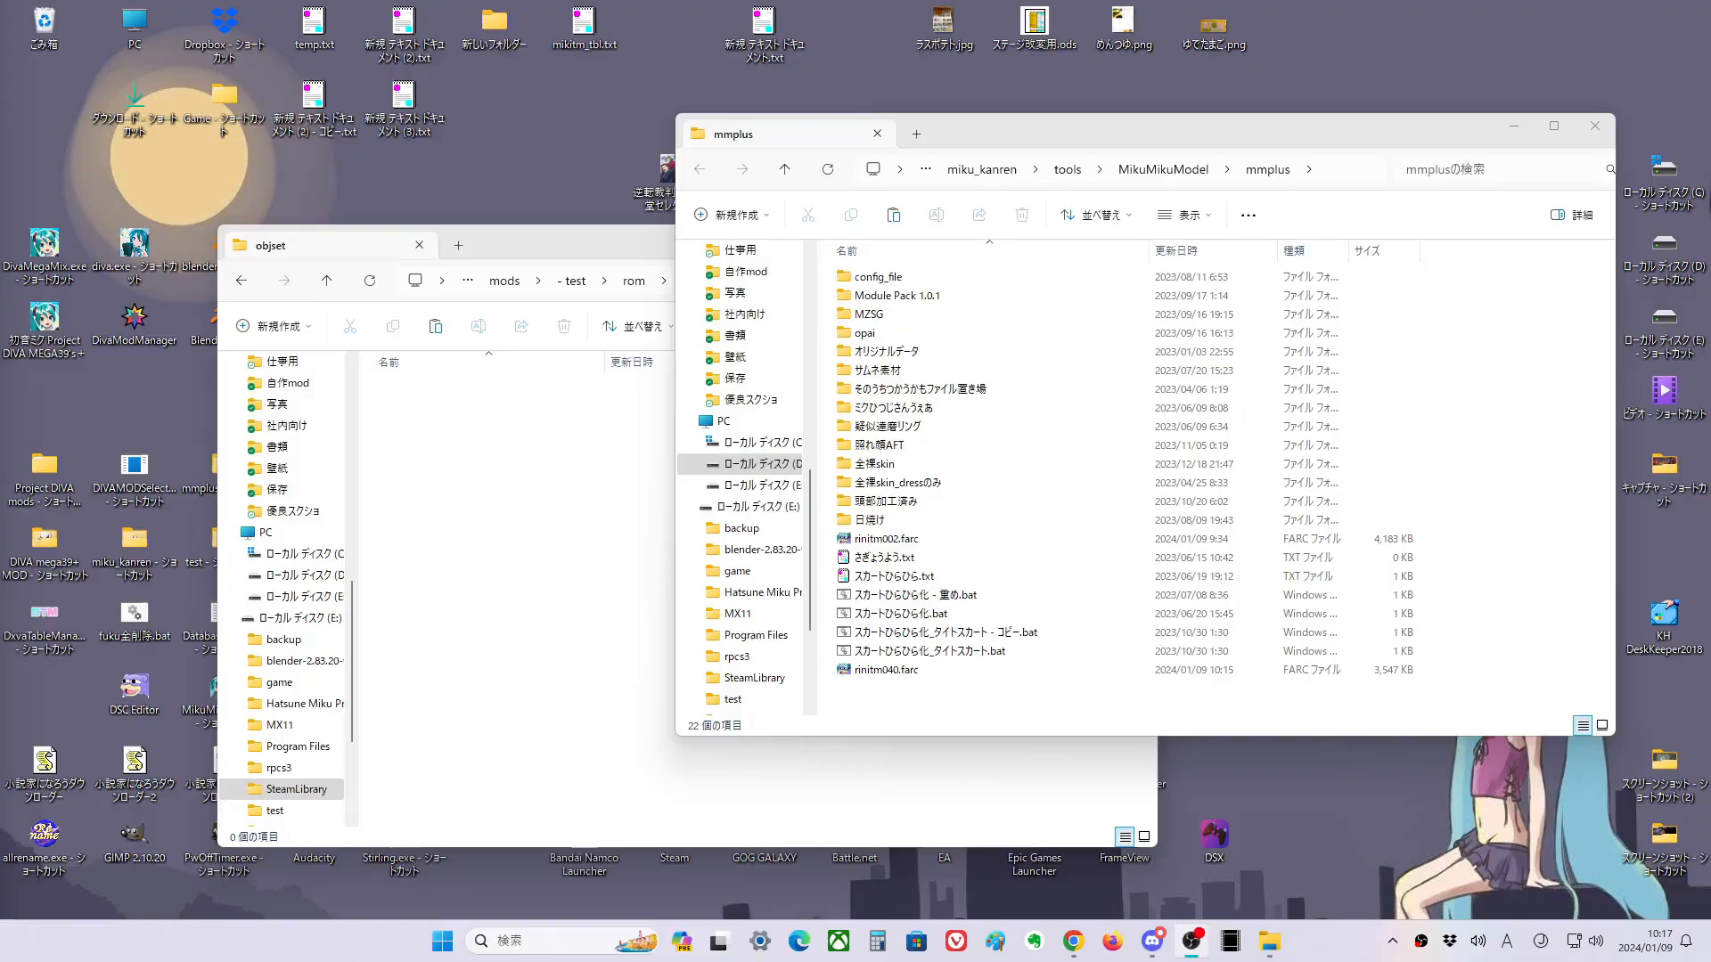
# Copy rinitm040.farc from the mmplus folder into the test mod's rom objset folder and launch DivaMegaMix to test it.
pyautogui.click(936, 763)
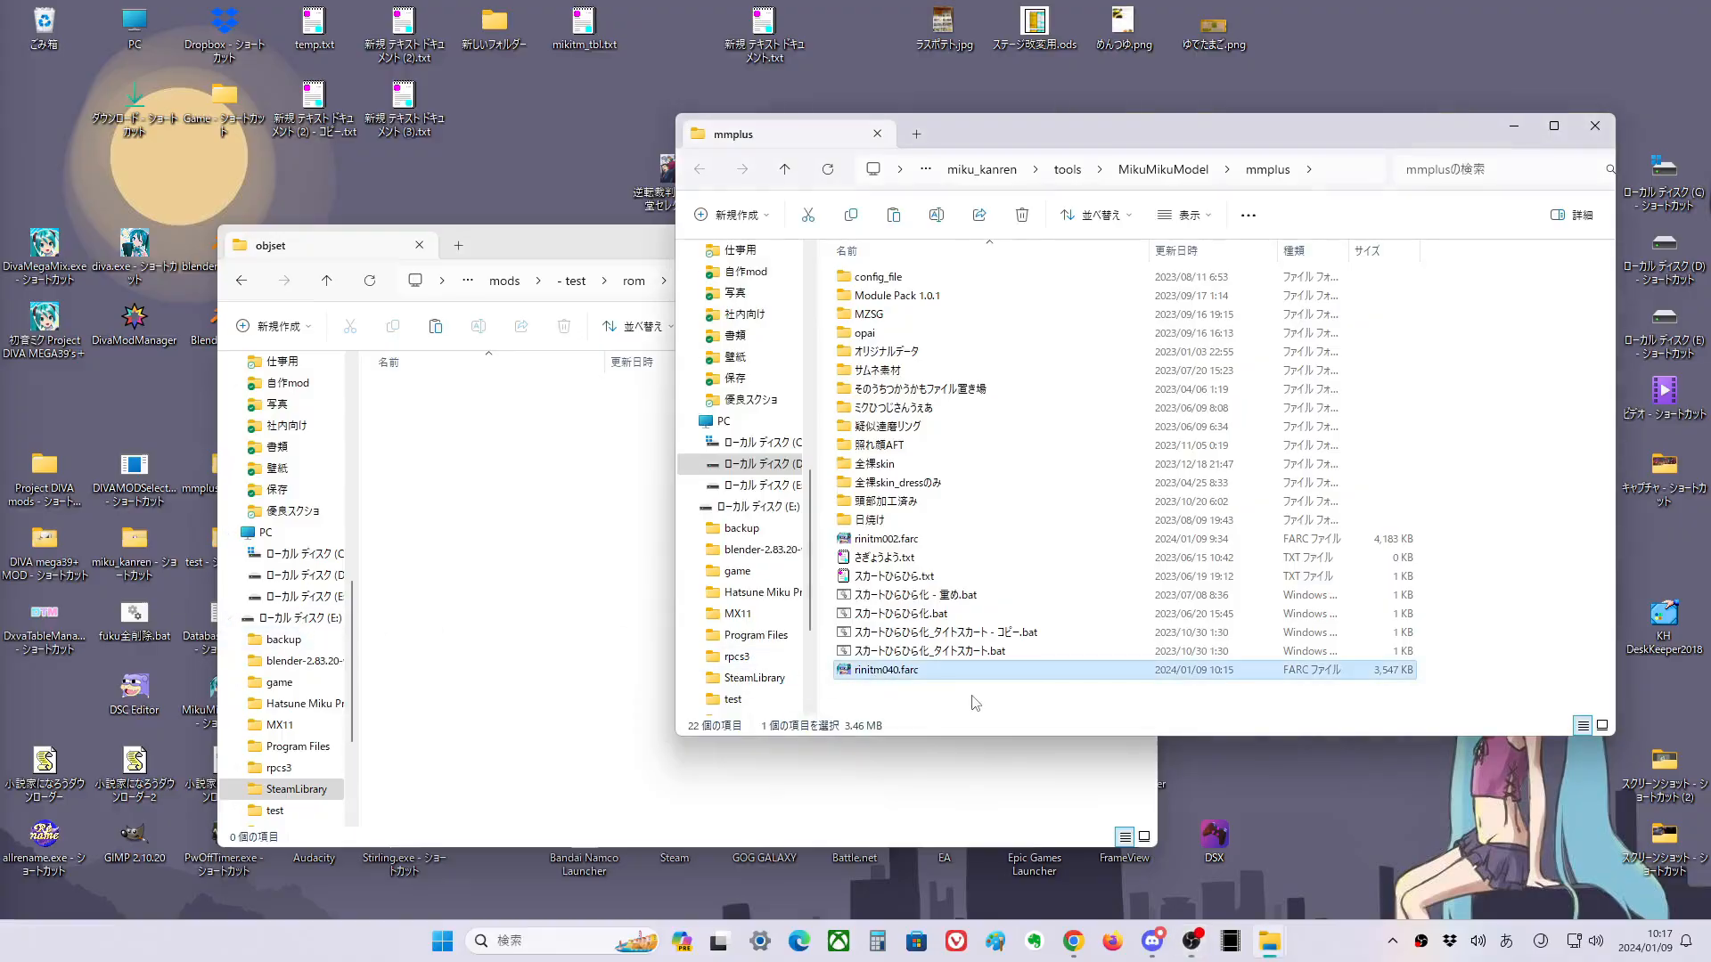
pyautogui.click(555, 667)
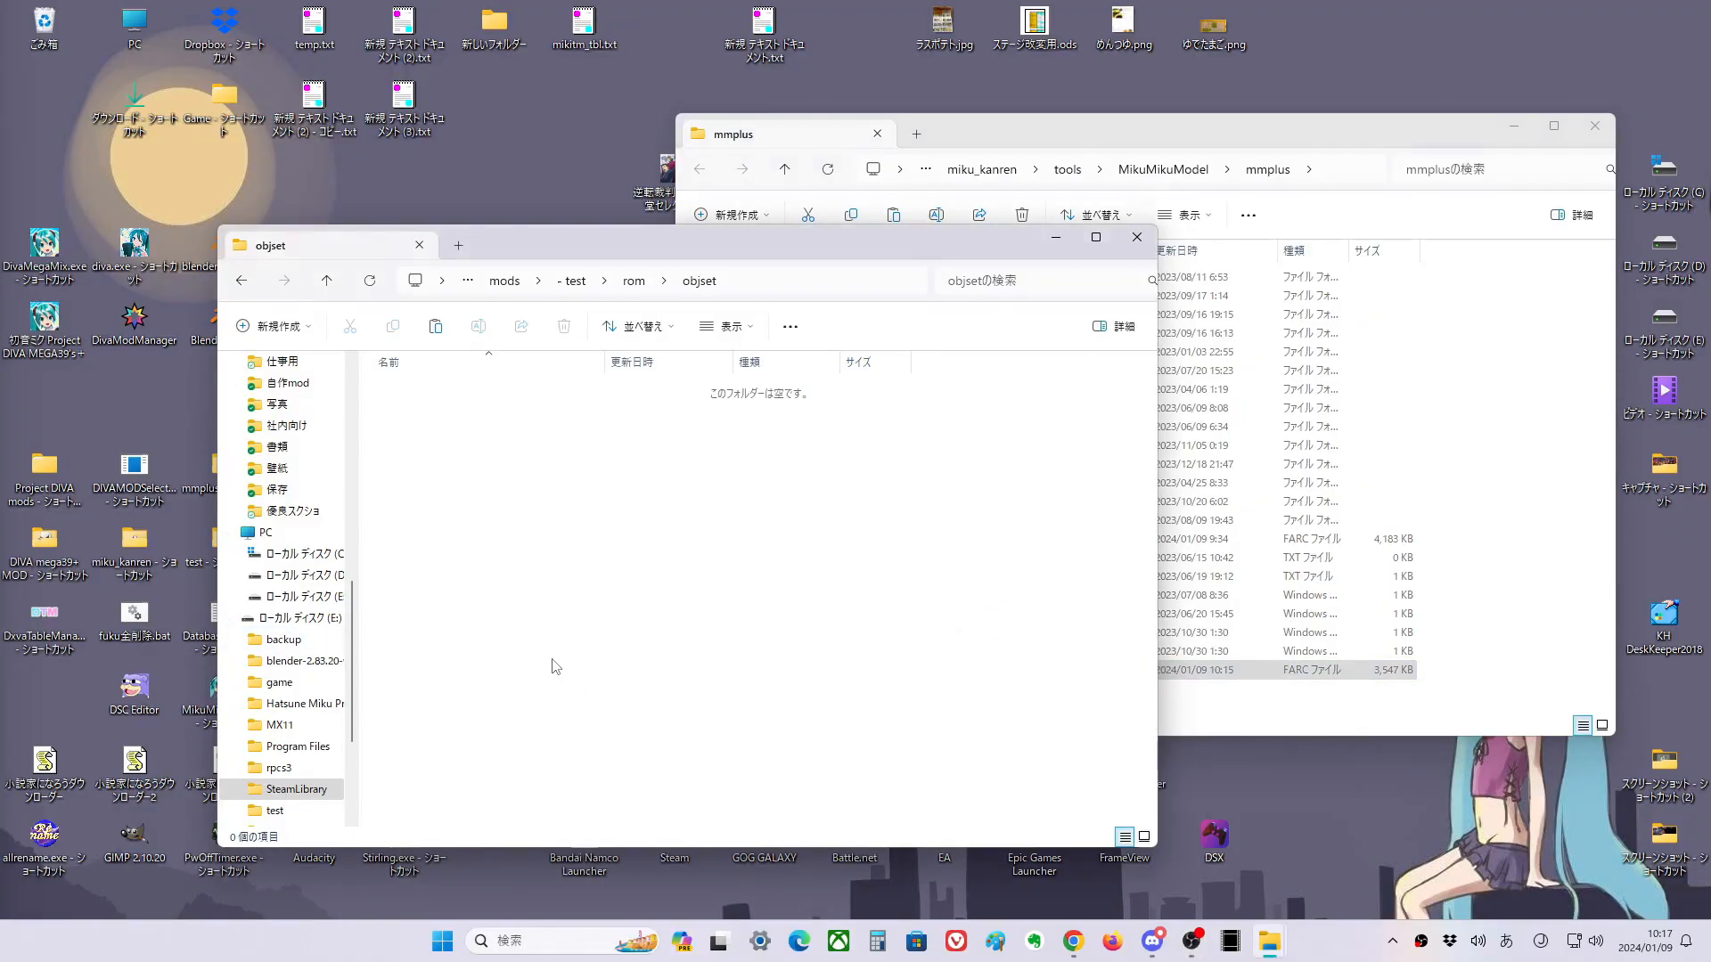
pyautogui.hotkey('ctrl', 'v')
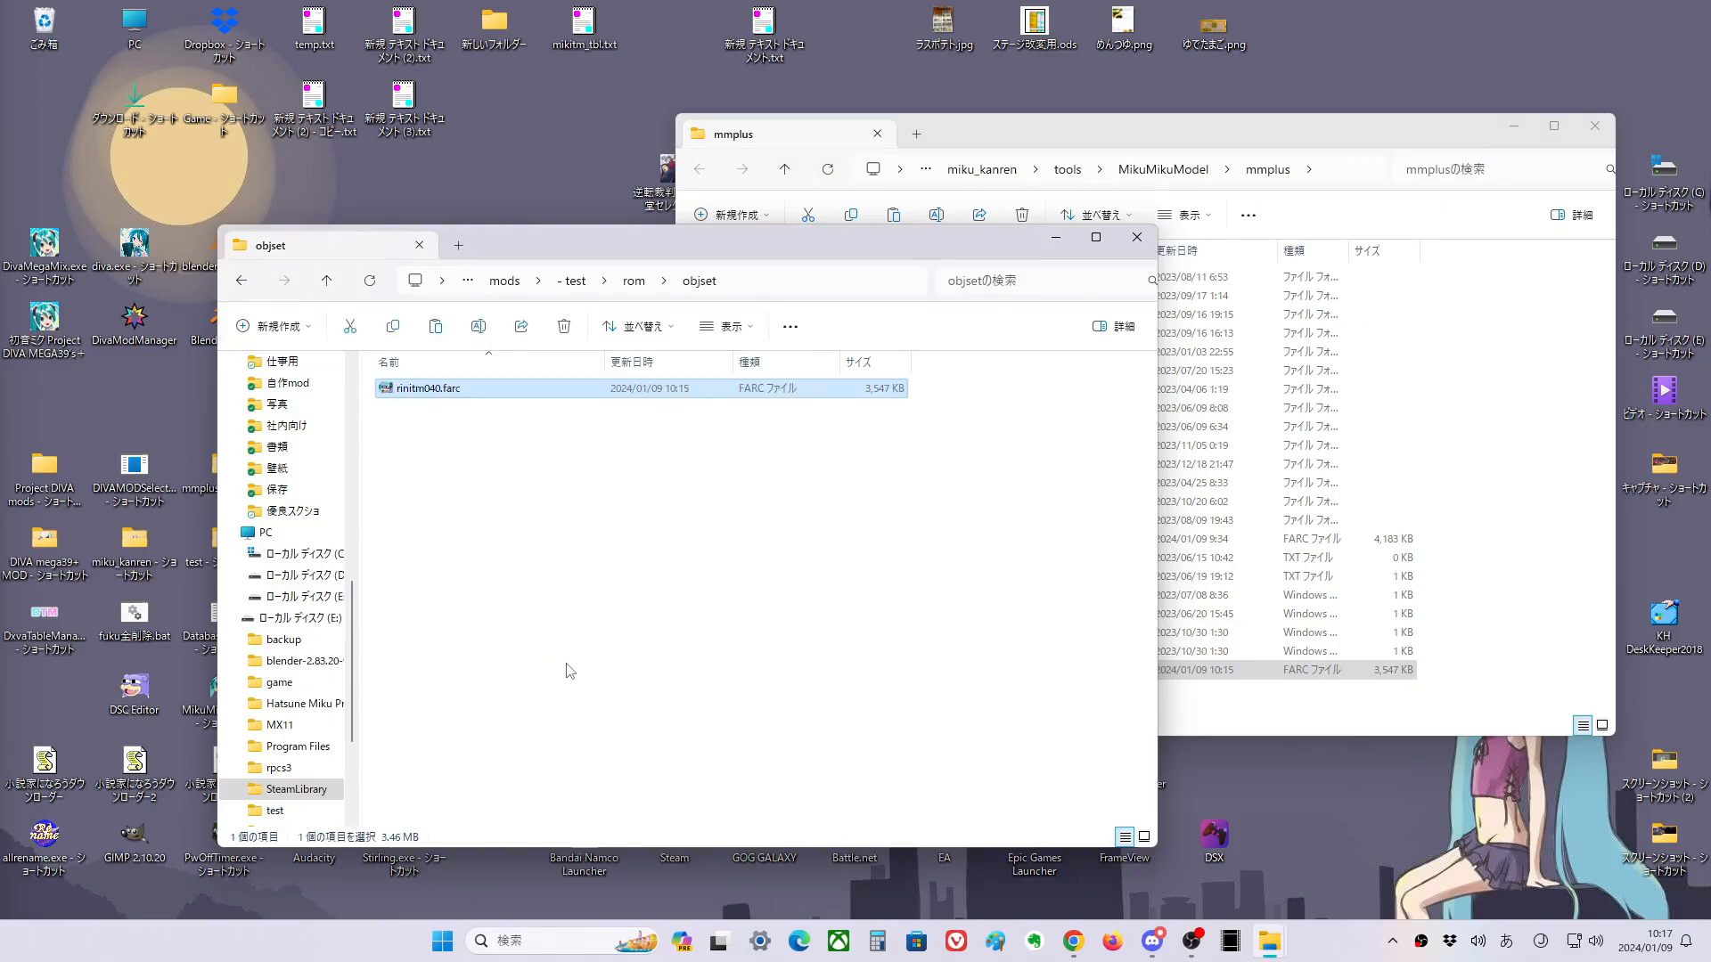
pyautogui.click(569, 670)
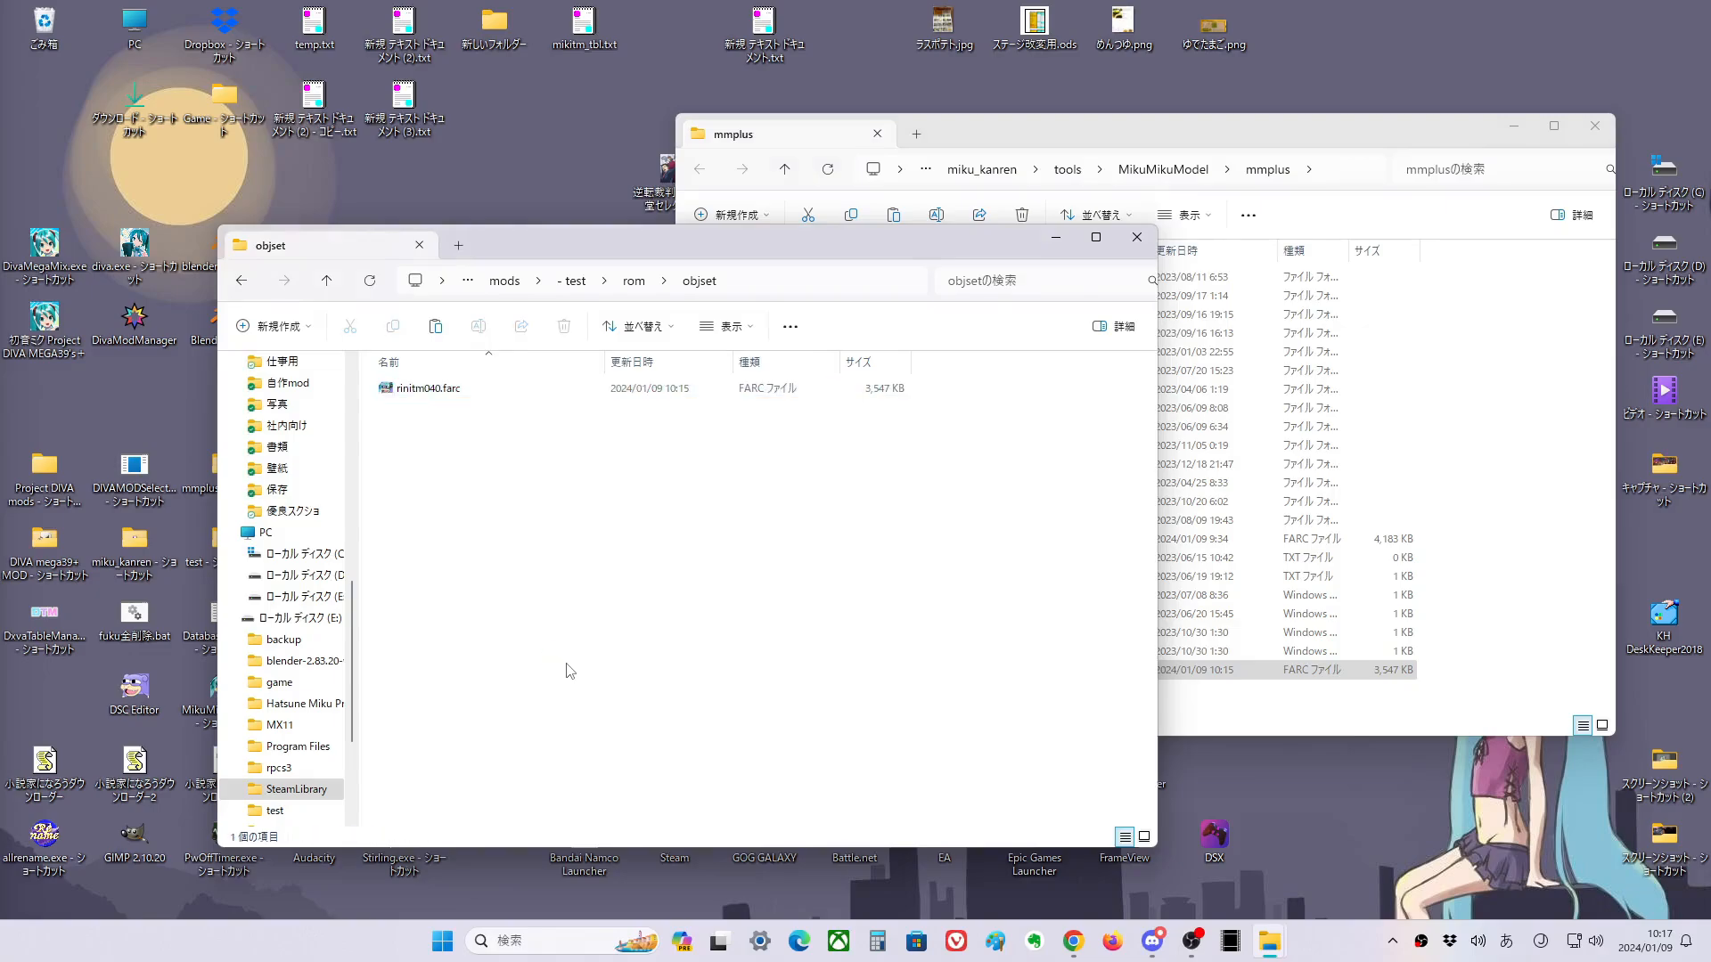
pyautogui.click(69, 265)
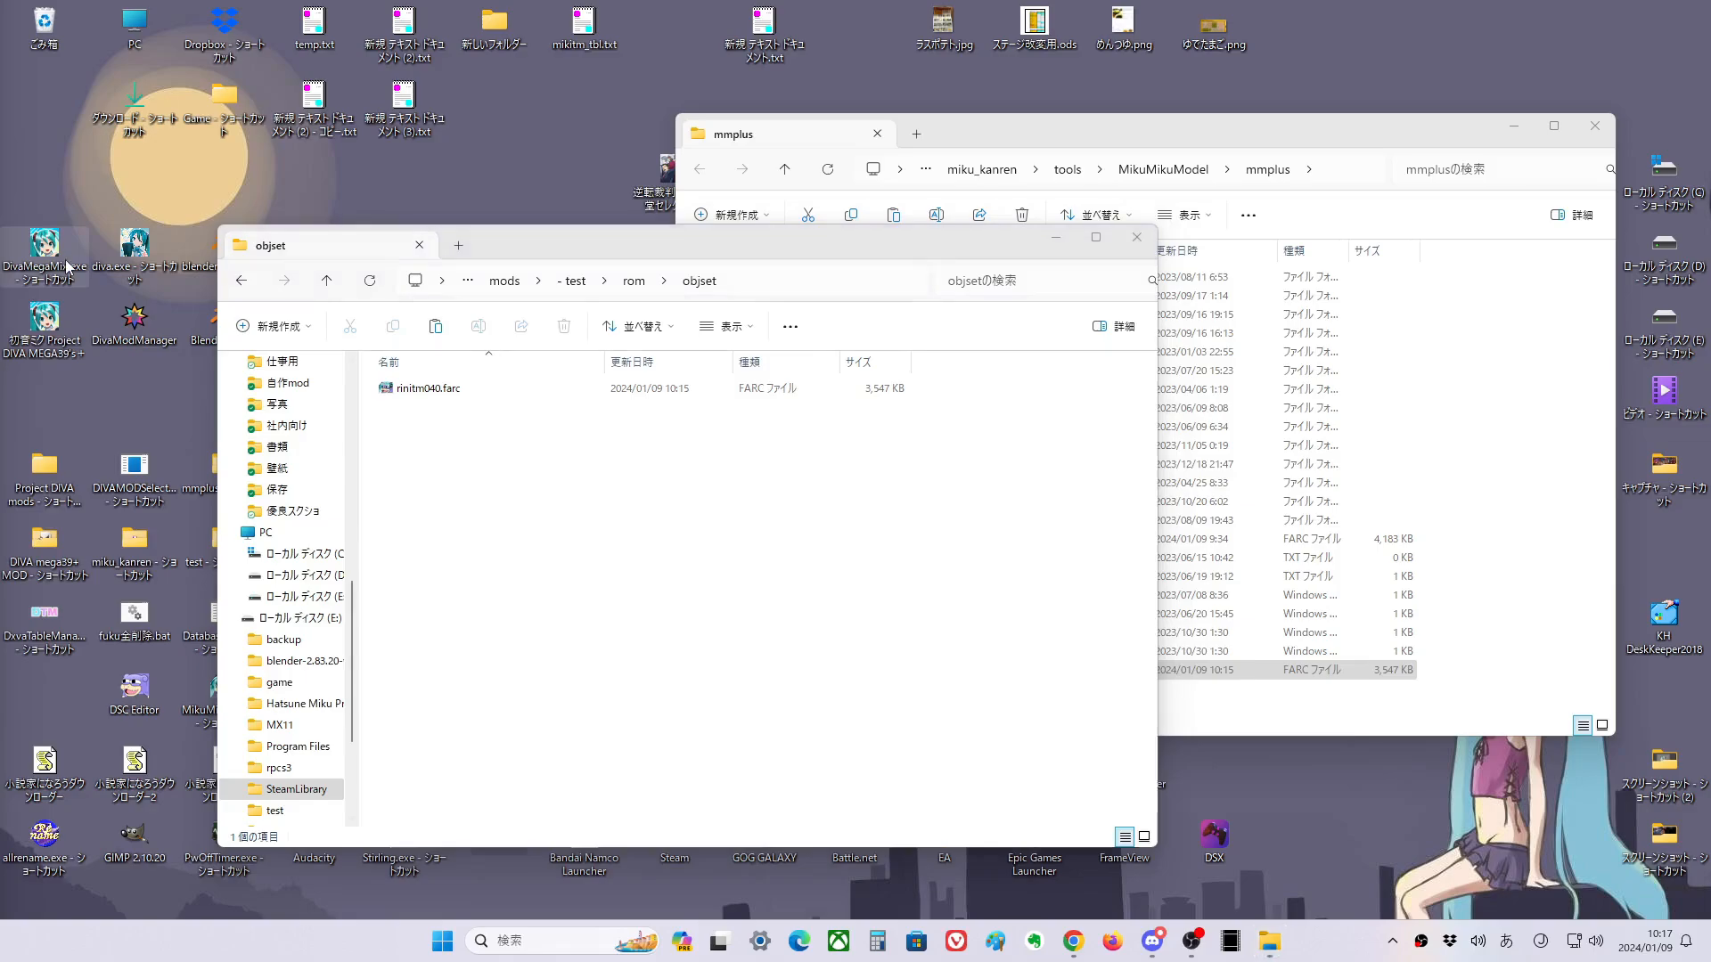
pyautogui.doubleClick(69, 265)
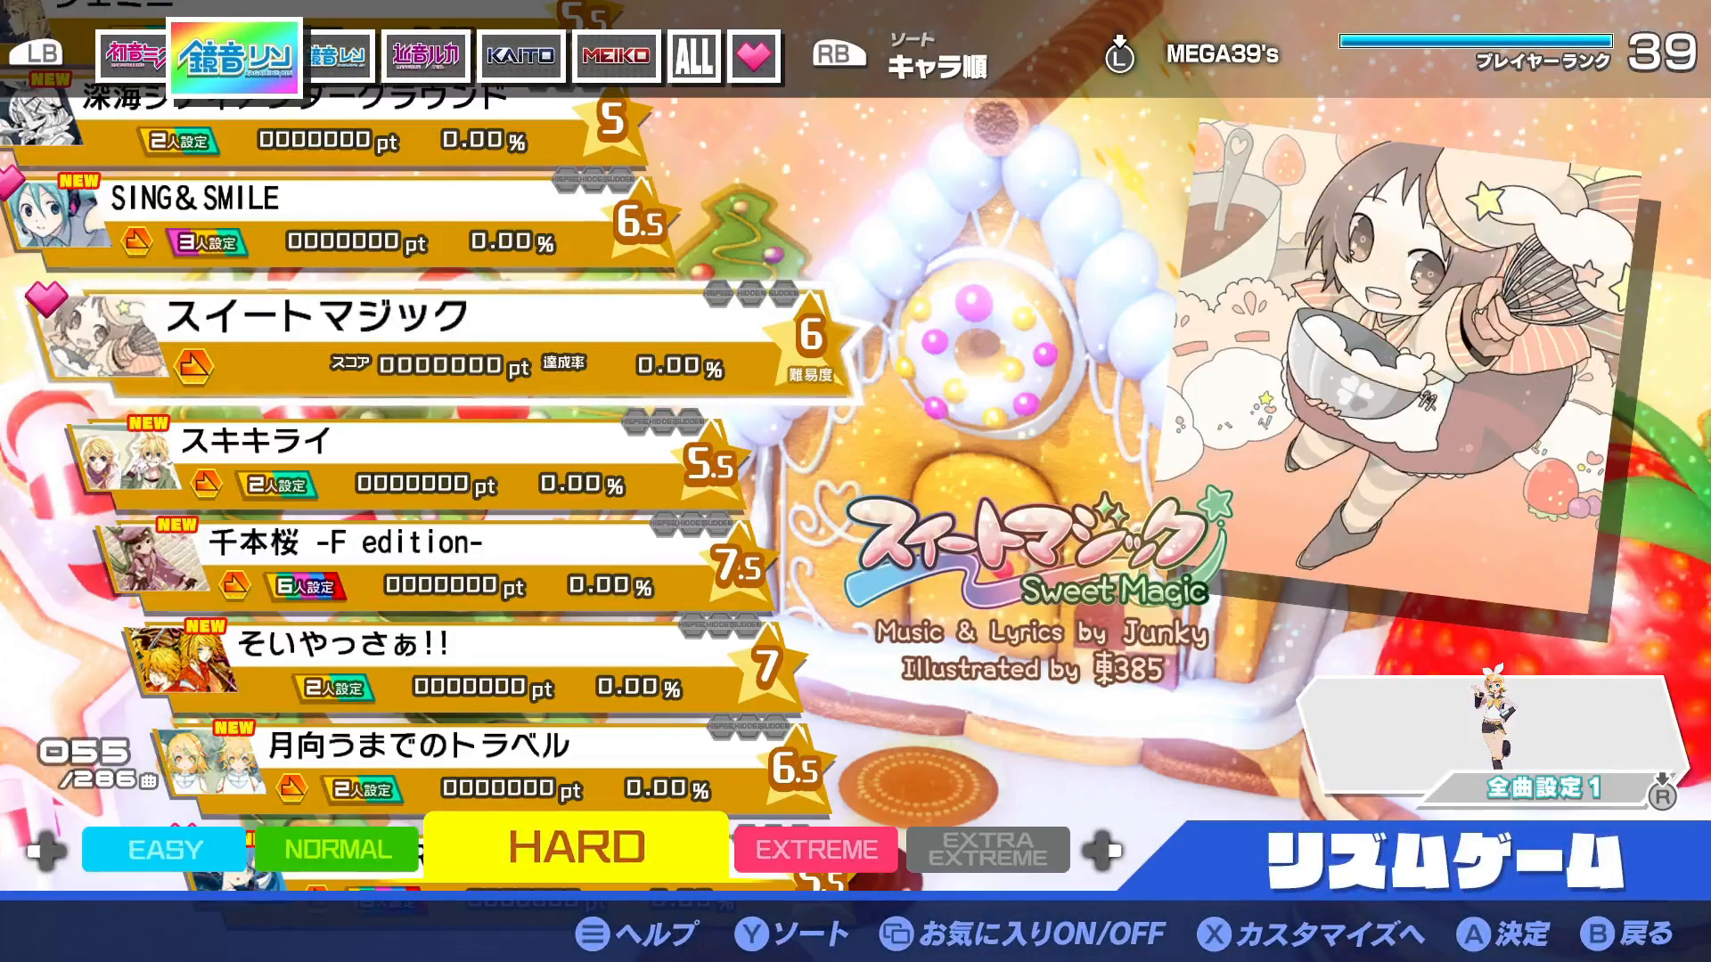
# Equip Rin with the マジックシェフ module in the customization and rotate the model preview to check the bare feet.
pyautogui.press('x')
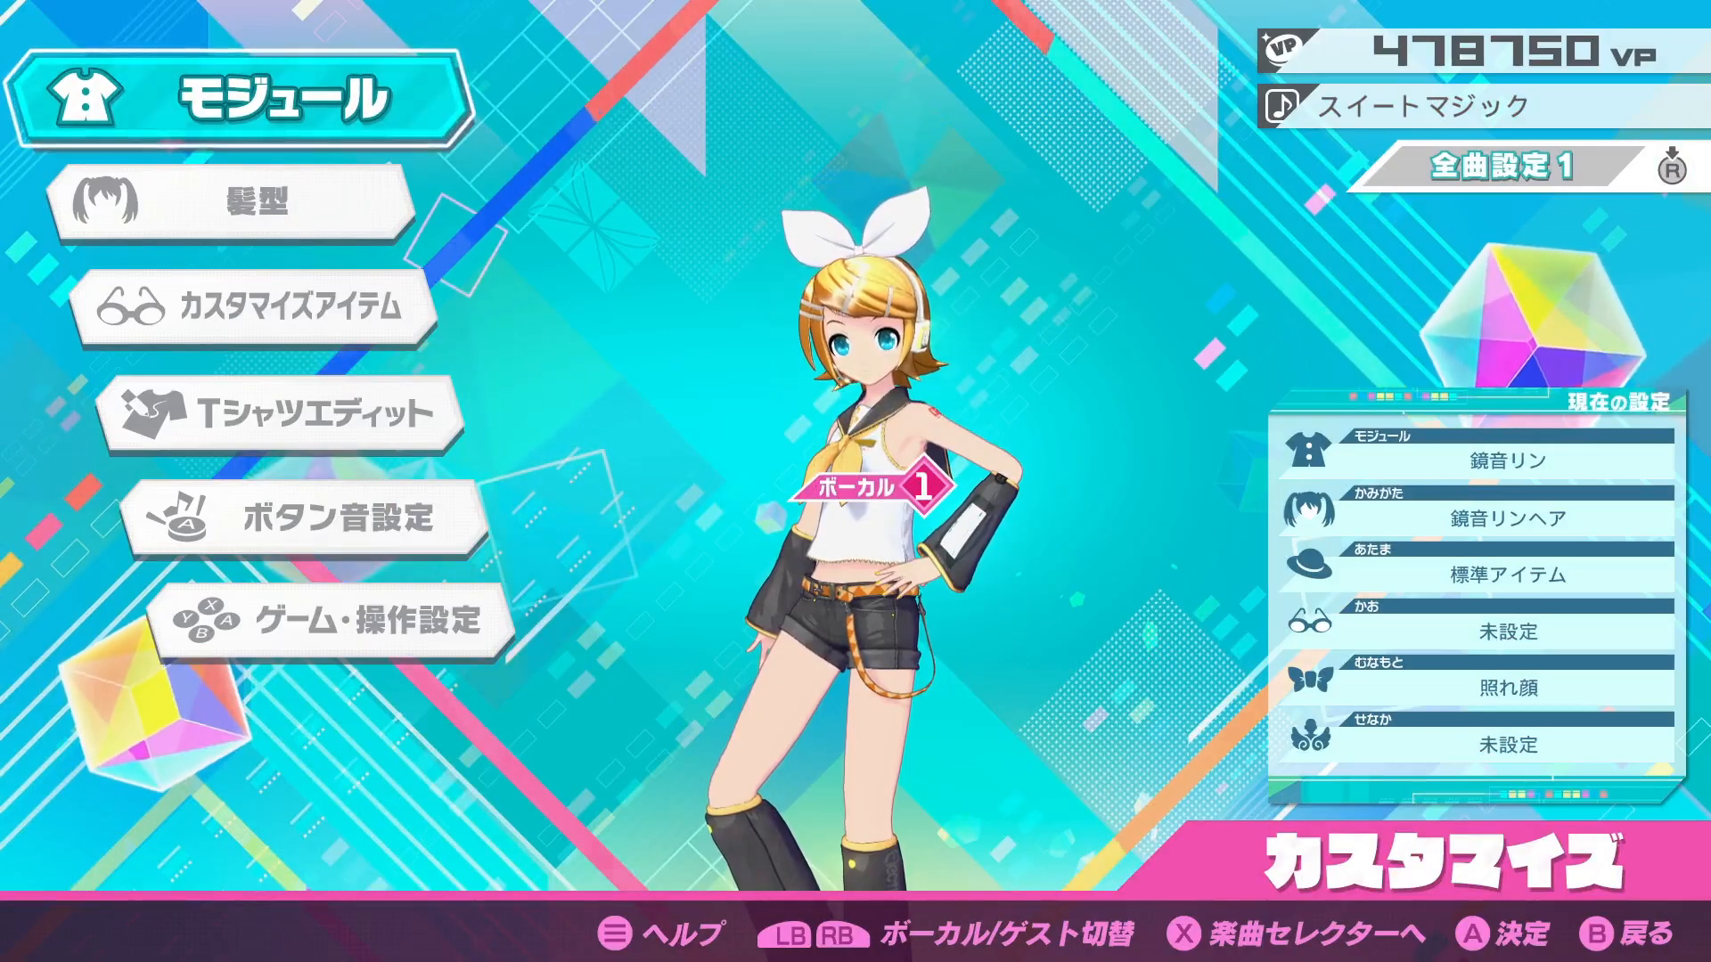
pyautogui.press('Return')
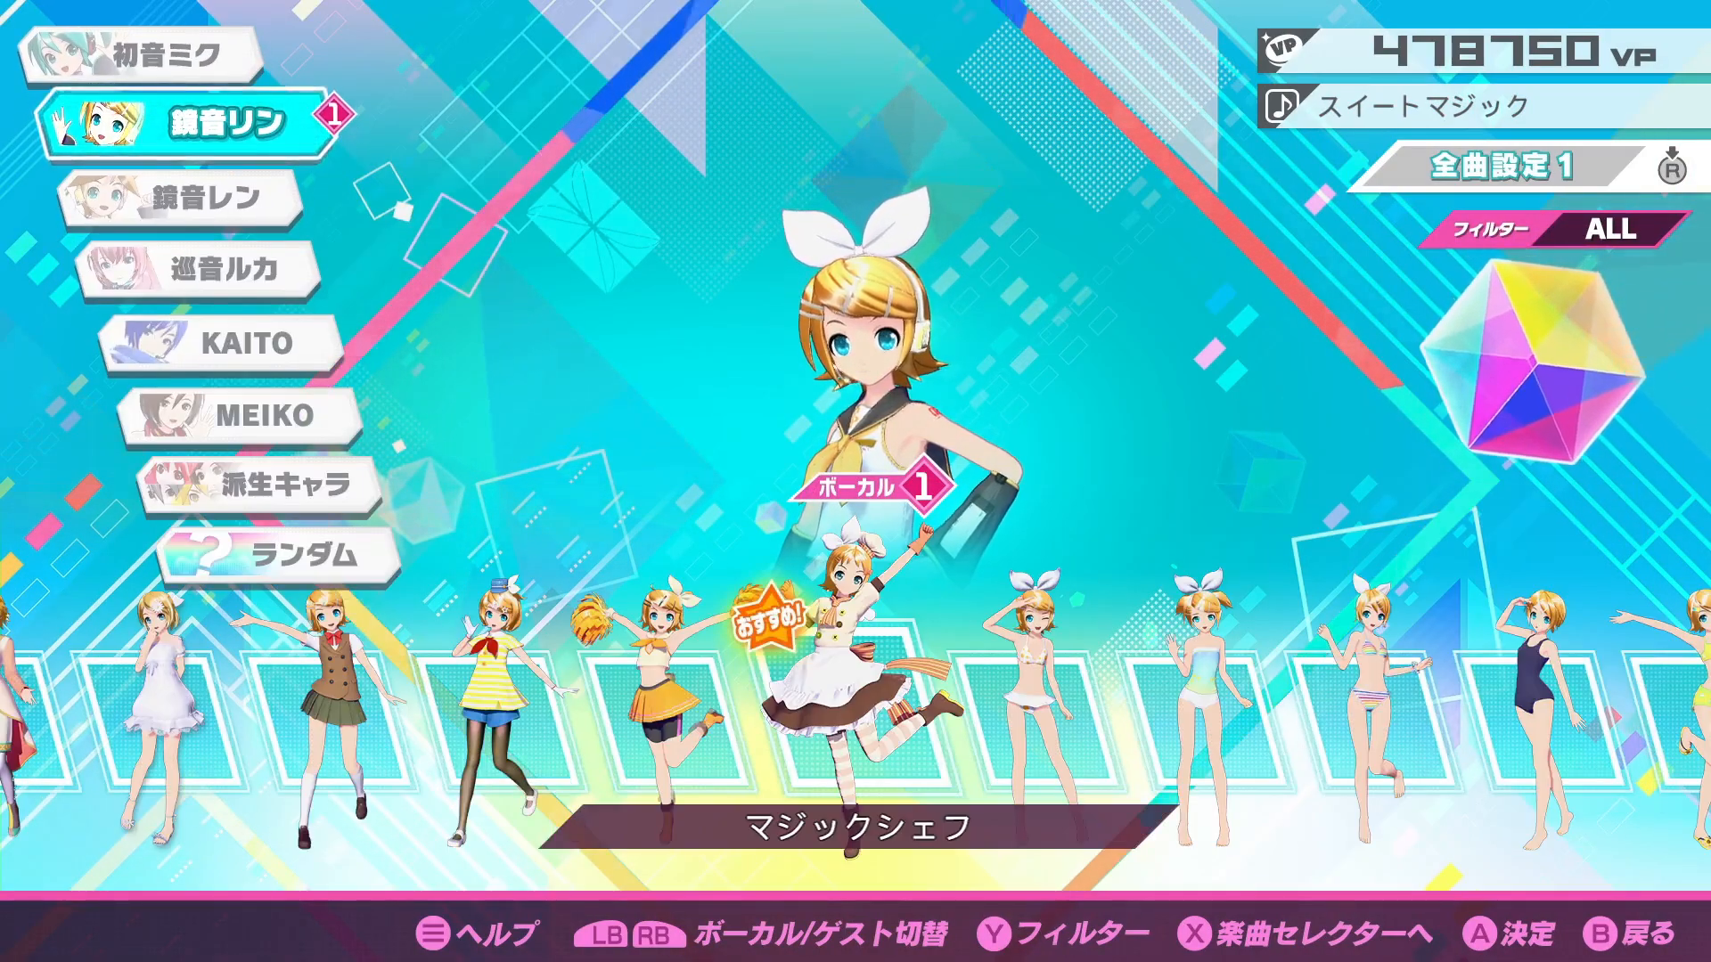
pyautogui.press('Return')
pyautogui.press('Return')
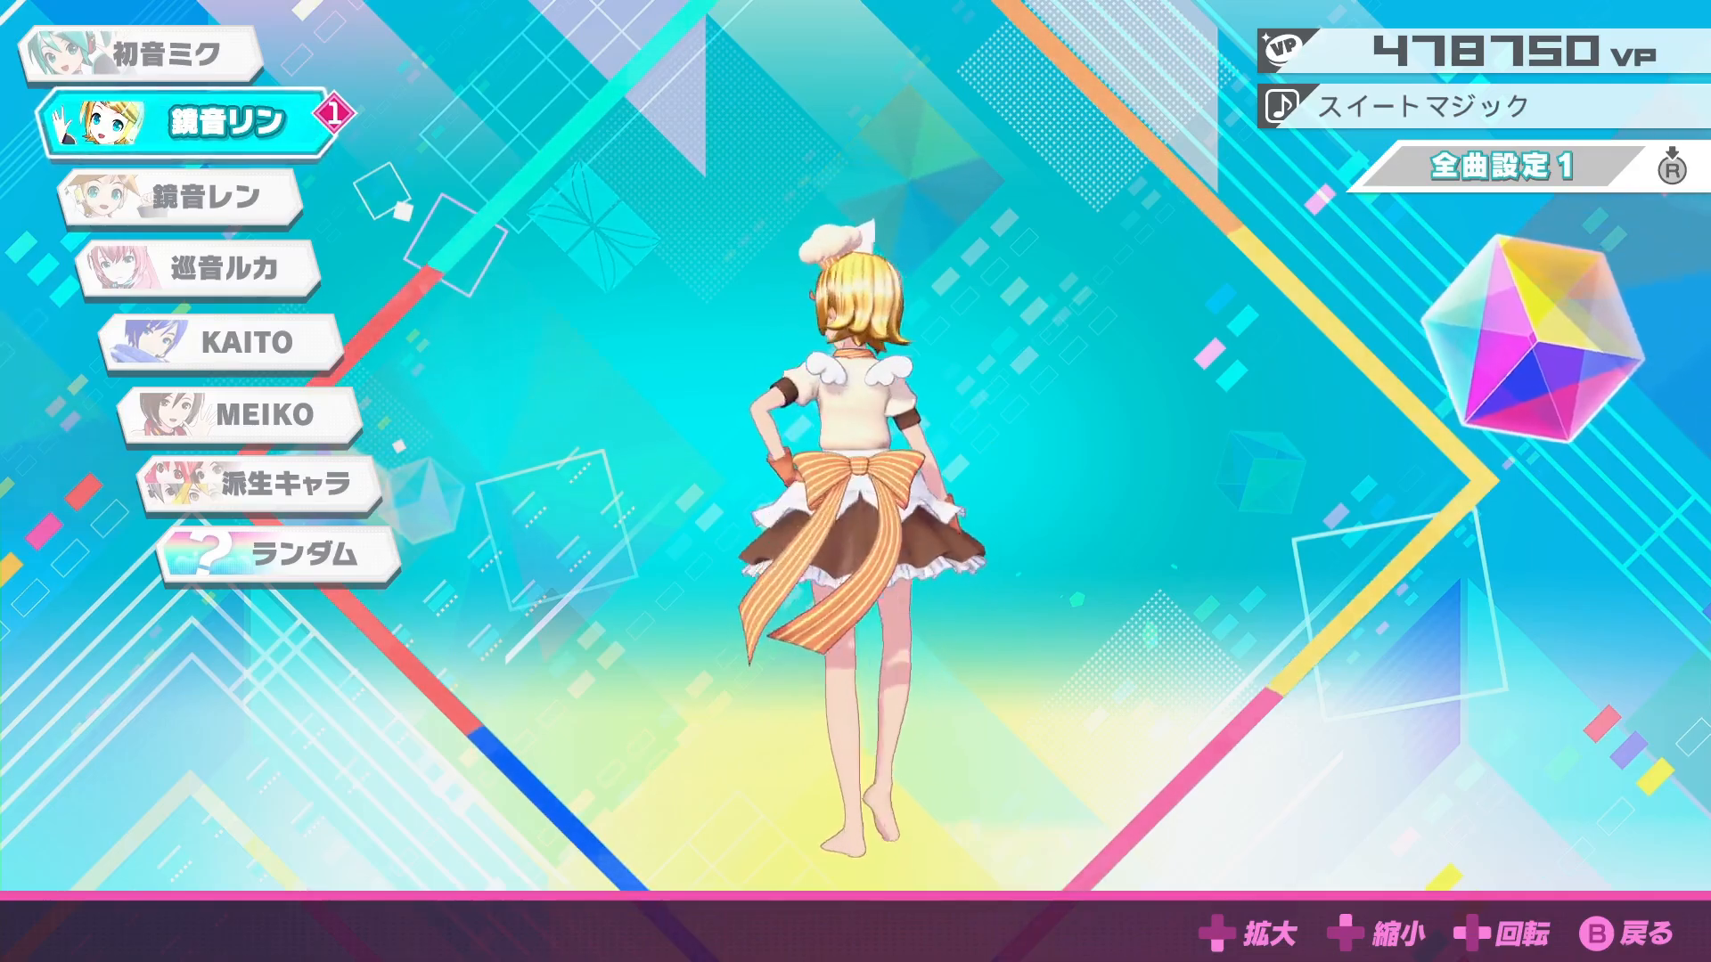
pyautogui.press('Escape')
pyautogui.press('Escape')
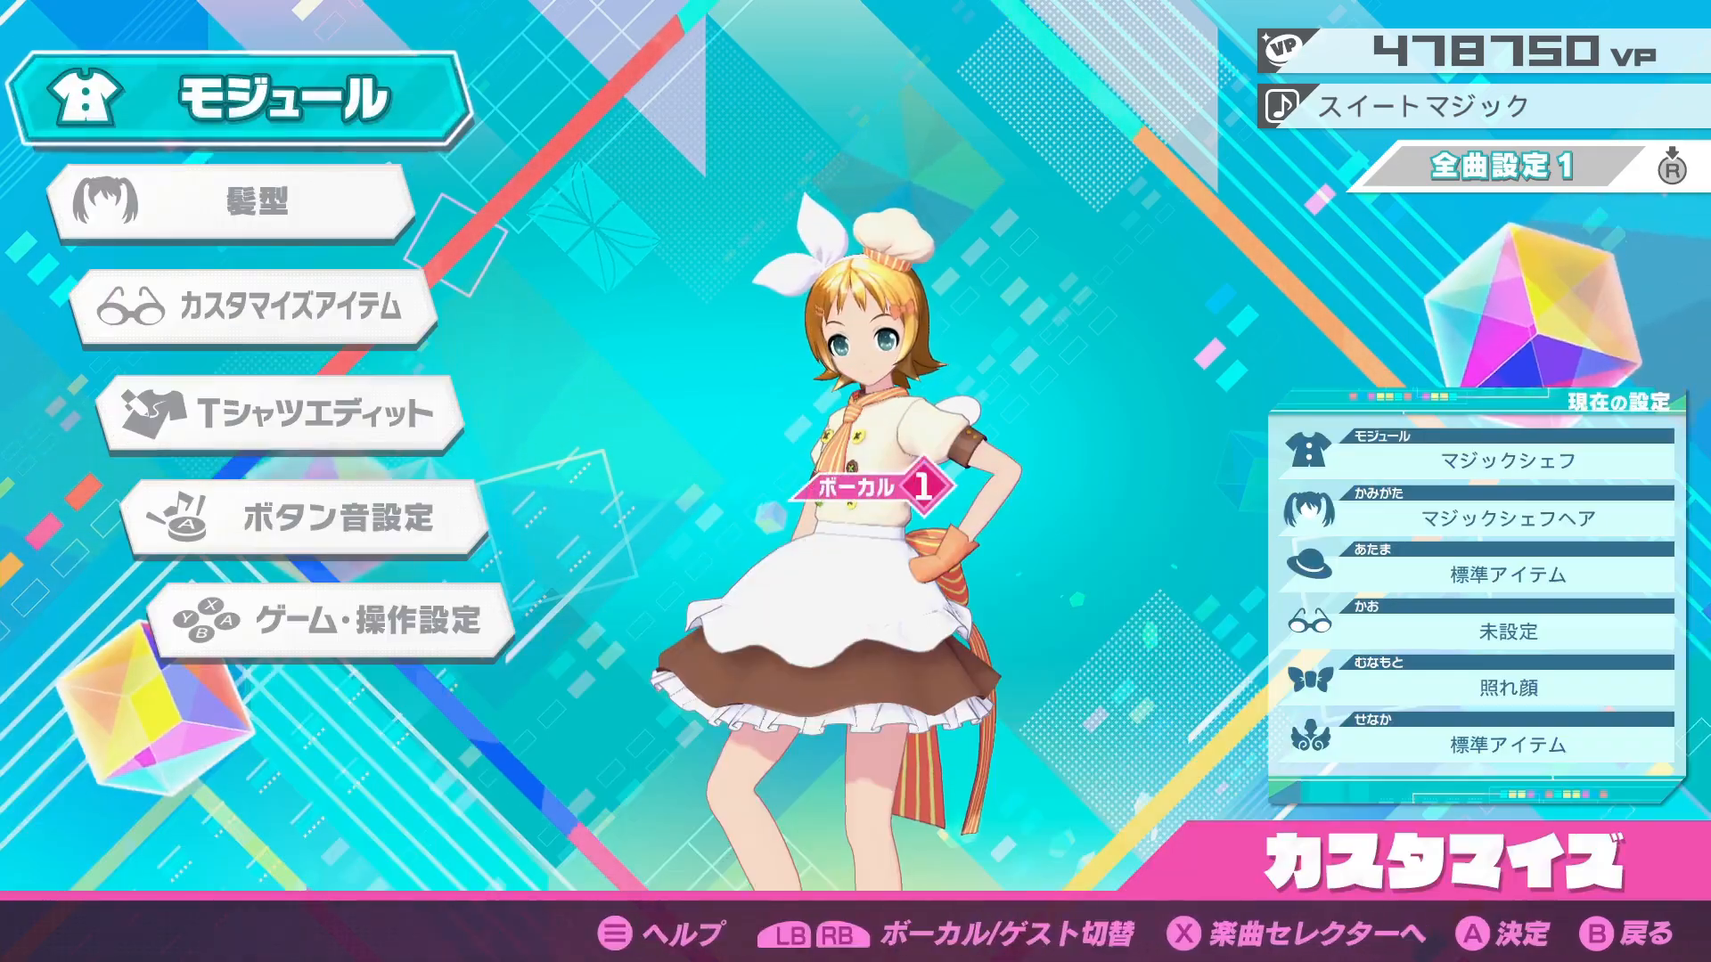
# Return to the song selection and start PV viewing for スイートマジック.
pyautogui.press('Escape')
pyautogui.press('Return')
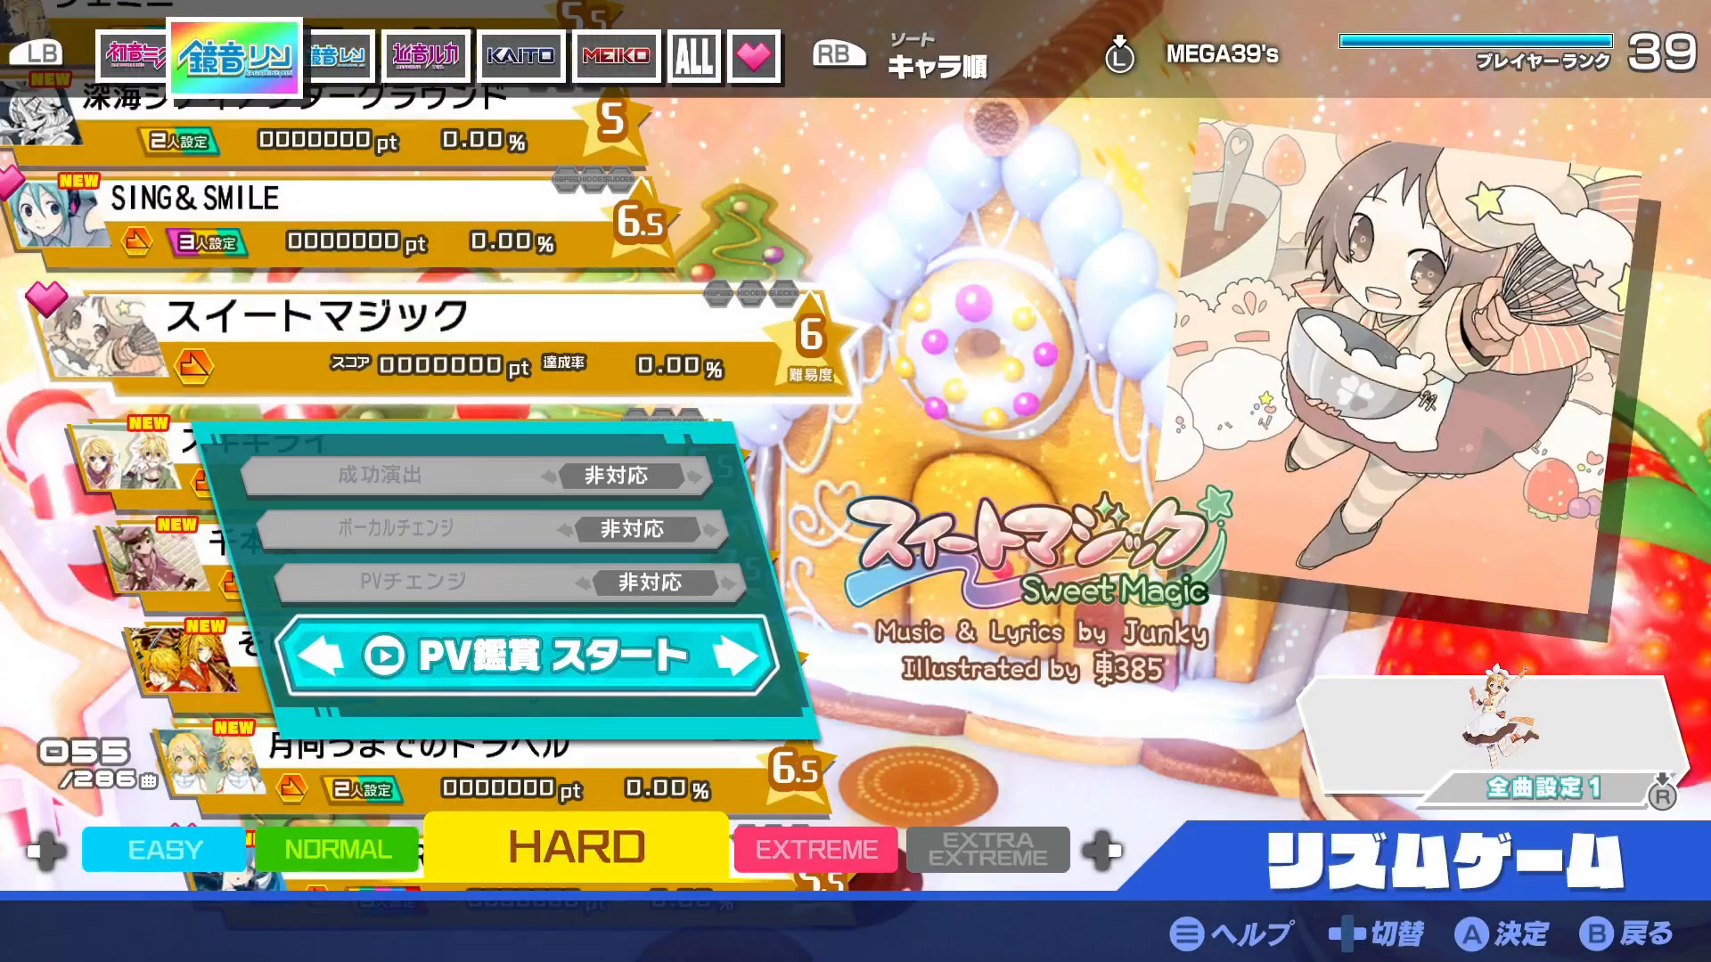
pyautogui.press('Return')
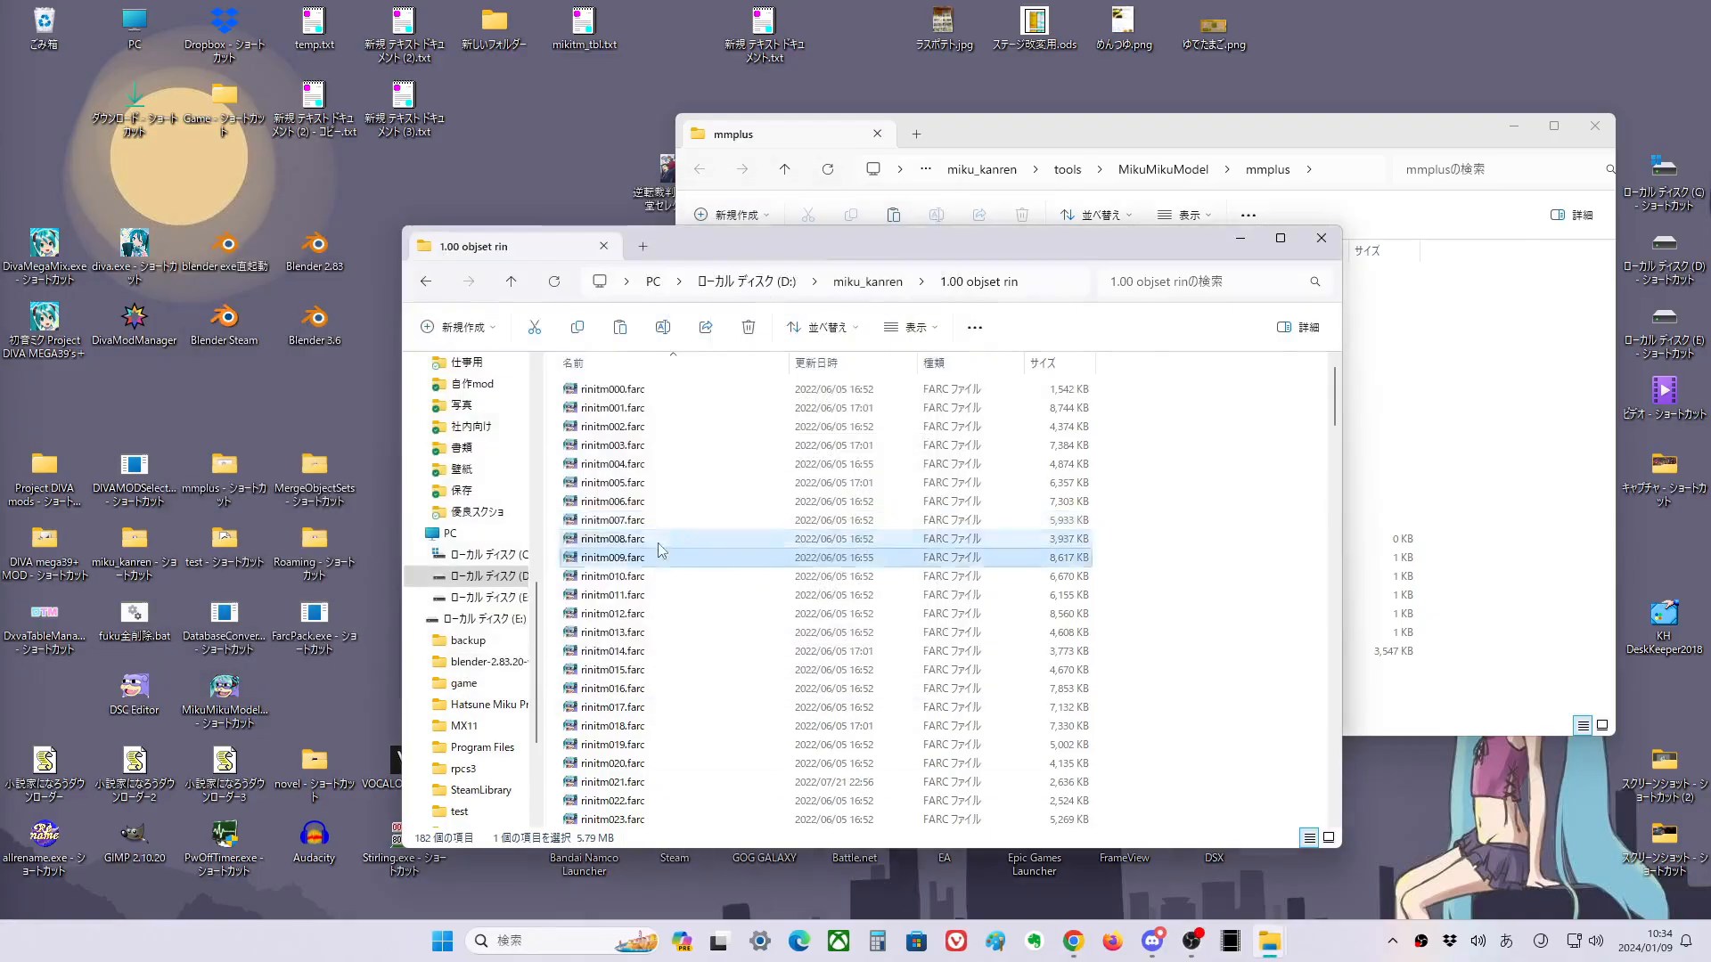
# Copy rinitm007.farc from the 1.00 objset rin folder into the mmplus folder and close the source folder.
pyautogui.rightClick(588, 143)
pyautogui.rightClick(610, 109)
pyautogui.click(633, 539)
pyautogui.click(775, 37)
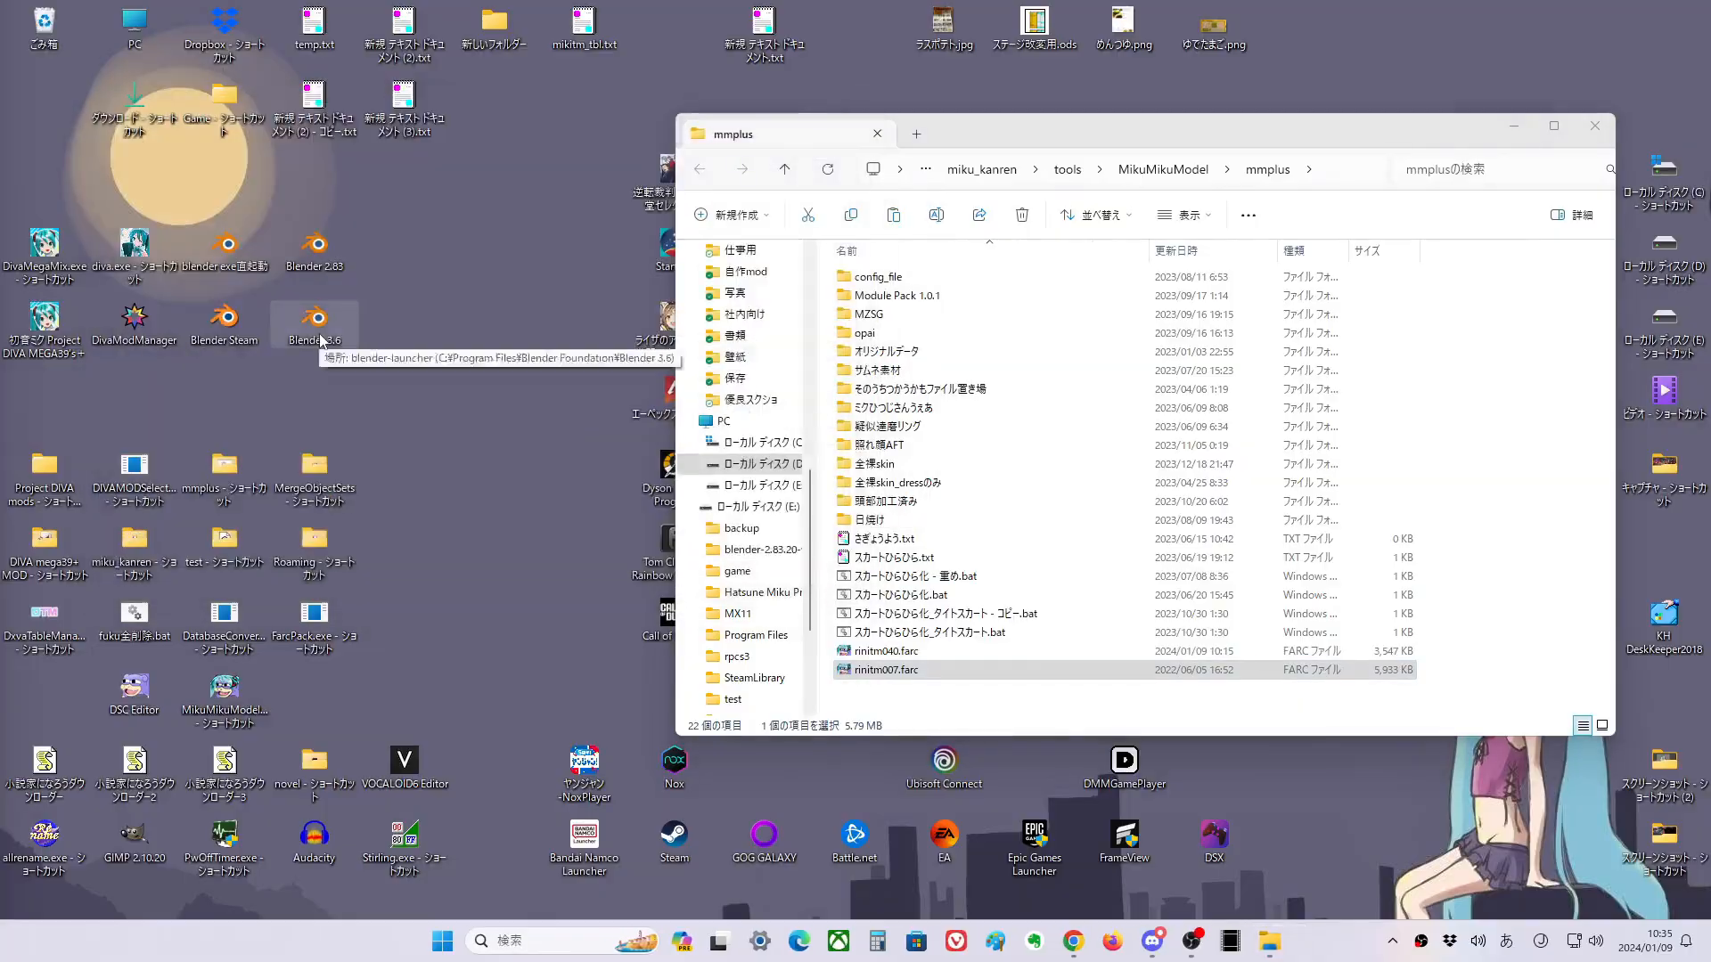
# Start Blender 3.6 and import both the barefoot Magic Chef model and the costume model containing the shorts.
pyautogui.doubleClick(317, 335)
pyautogui.click(51, 32)
pyautogui.click(427, 588)
pyautogui.doubleClick(630, 191)
pyautogui.moveTo(891, 553); pyautogui.dragTo(958, 583, button='middle')
pyautogui.click(50, 32)
pyautogui.click(428, 588)
pyautogui.doubleClick(630, 195)
# Delete the unneeded parts of the second costume model and parent the shorts to the gblctr armature.
pyautogui.click(752, 298)
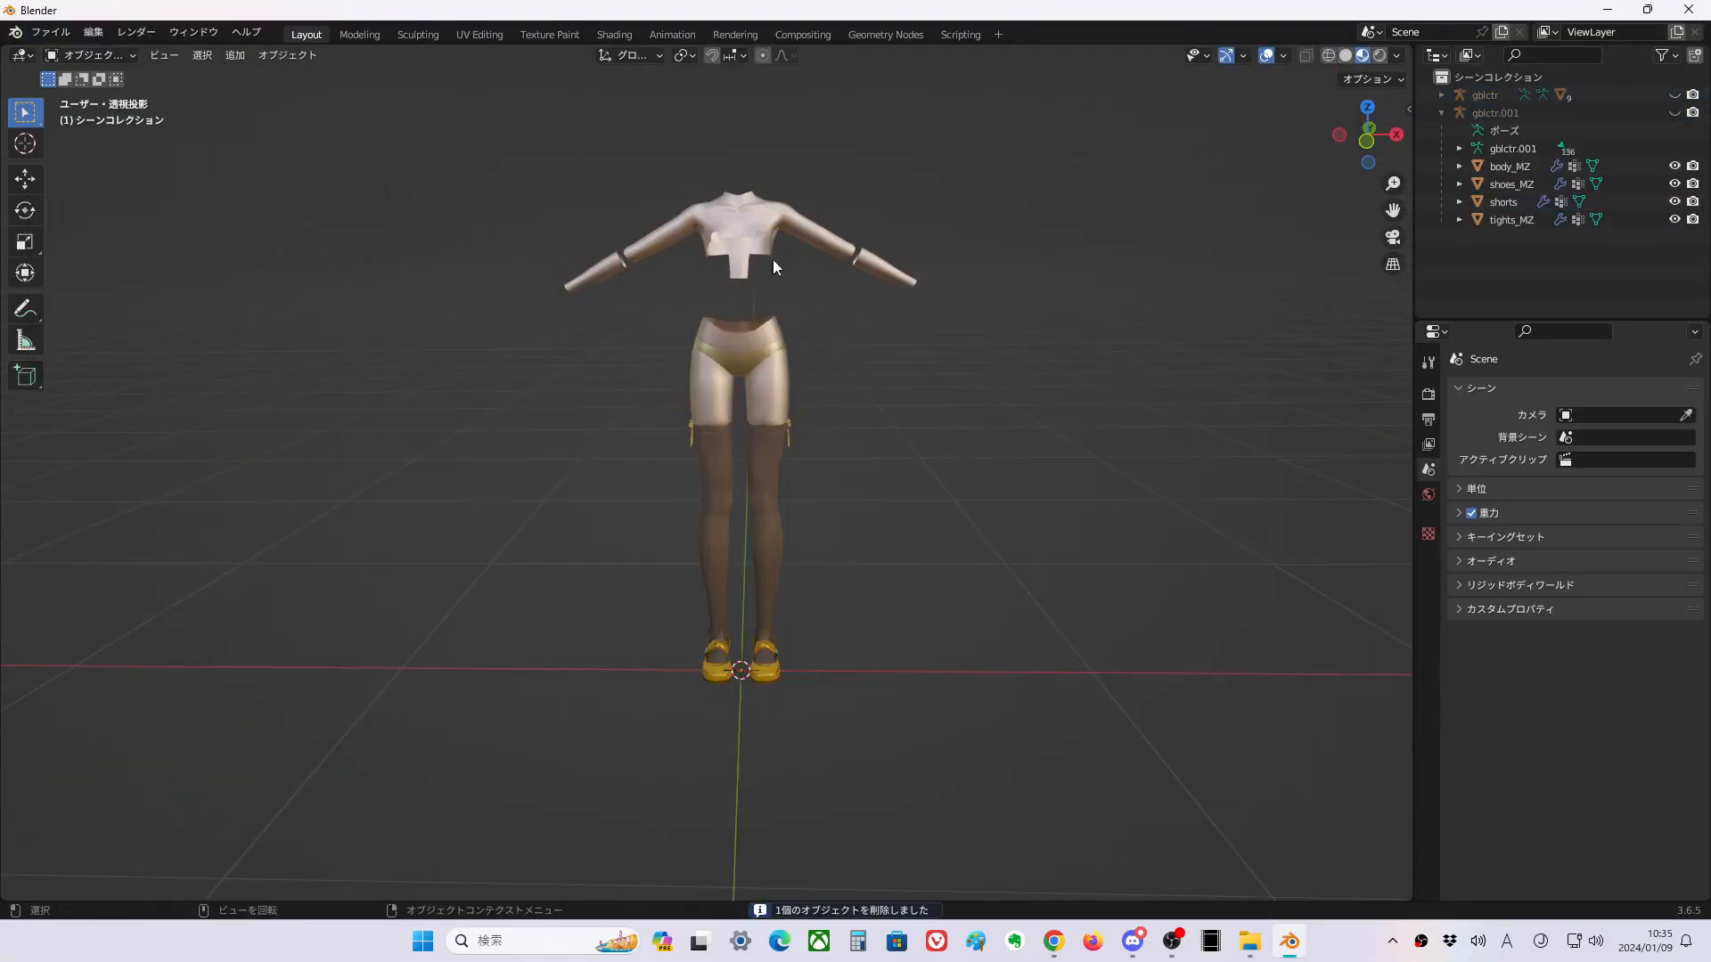
pyautogui.press('Delete')
pyautogui.keyDown('ctrl'); pyautogui.click(1485, 96); pyautogui.keyUp('ctrl')
pyautogui.hotkey('ctrl', 'p')
pyautogui.click(820, 688)
pyautogui.moveTo(1559, 318); pyautogui.dragTo(1559, 553)
pyautogui.click(1442, 95)
# Isolate the waist and upper thigh parts of body_MZ and join them into the leg mesh.
pyautogui.click(1497, 202)
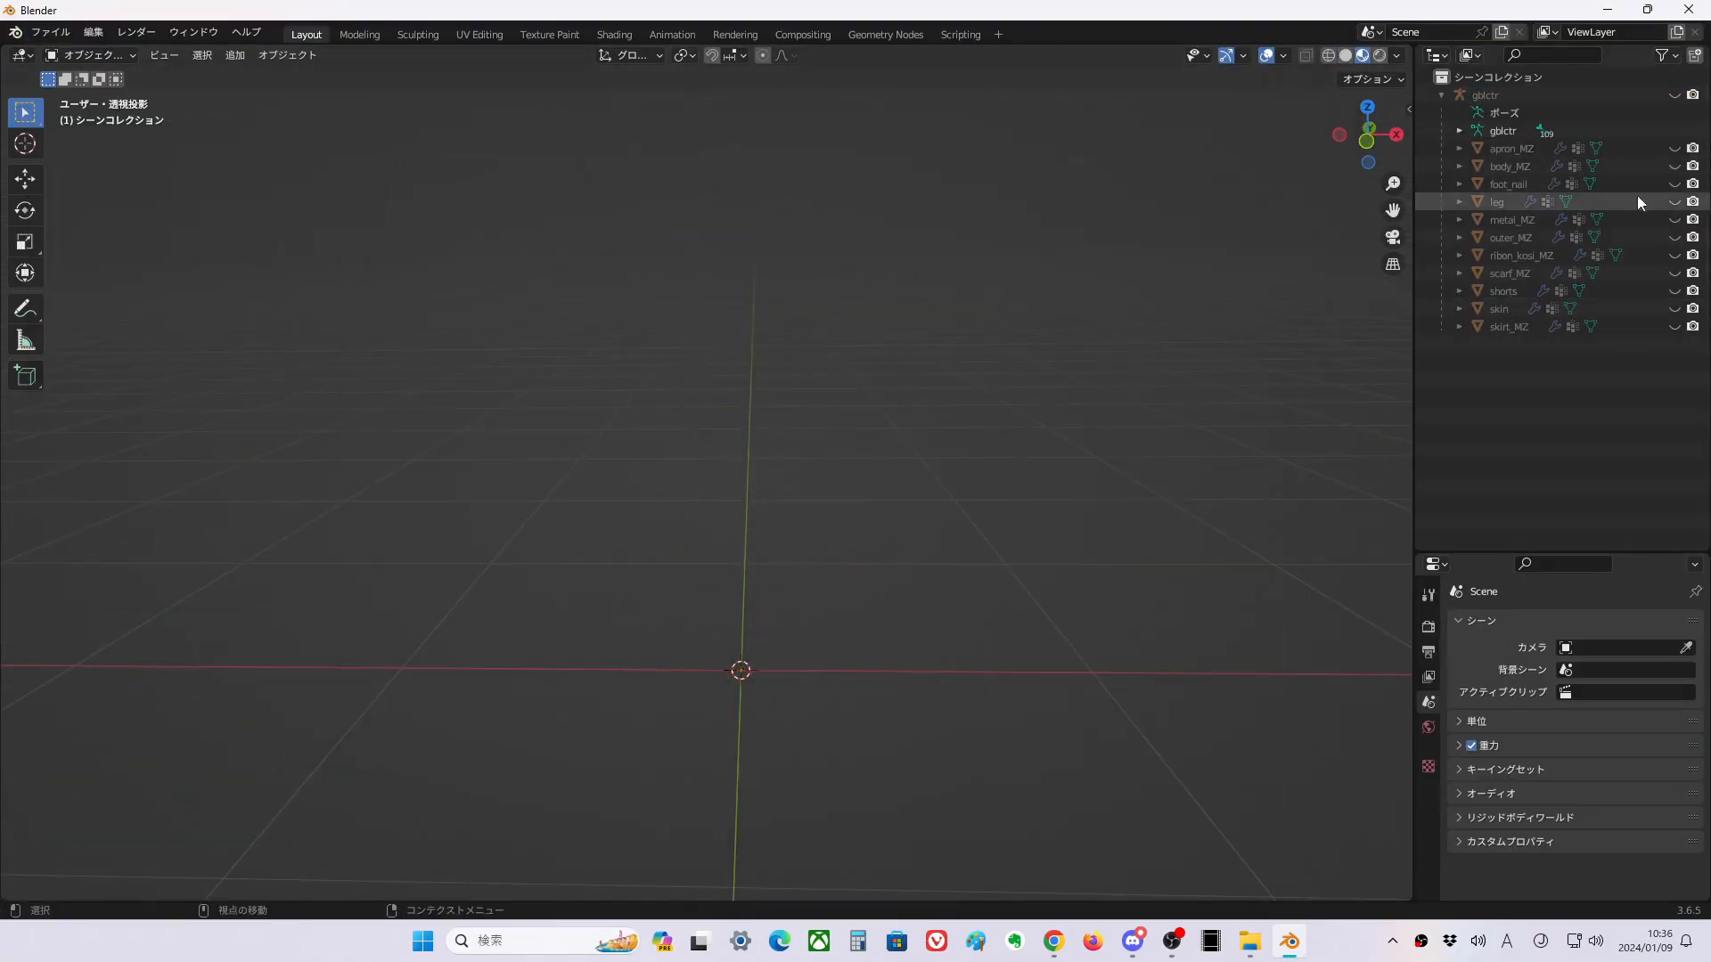
pyautogui.press('Tab')
pyautogui.press('KP_1')
pyautogui.scroll(3, 1082, 377)
pyautogui.scroll(5, 1081, 377)
pyautogui.press('Tab')
pyautogui.click(1504, 181)
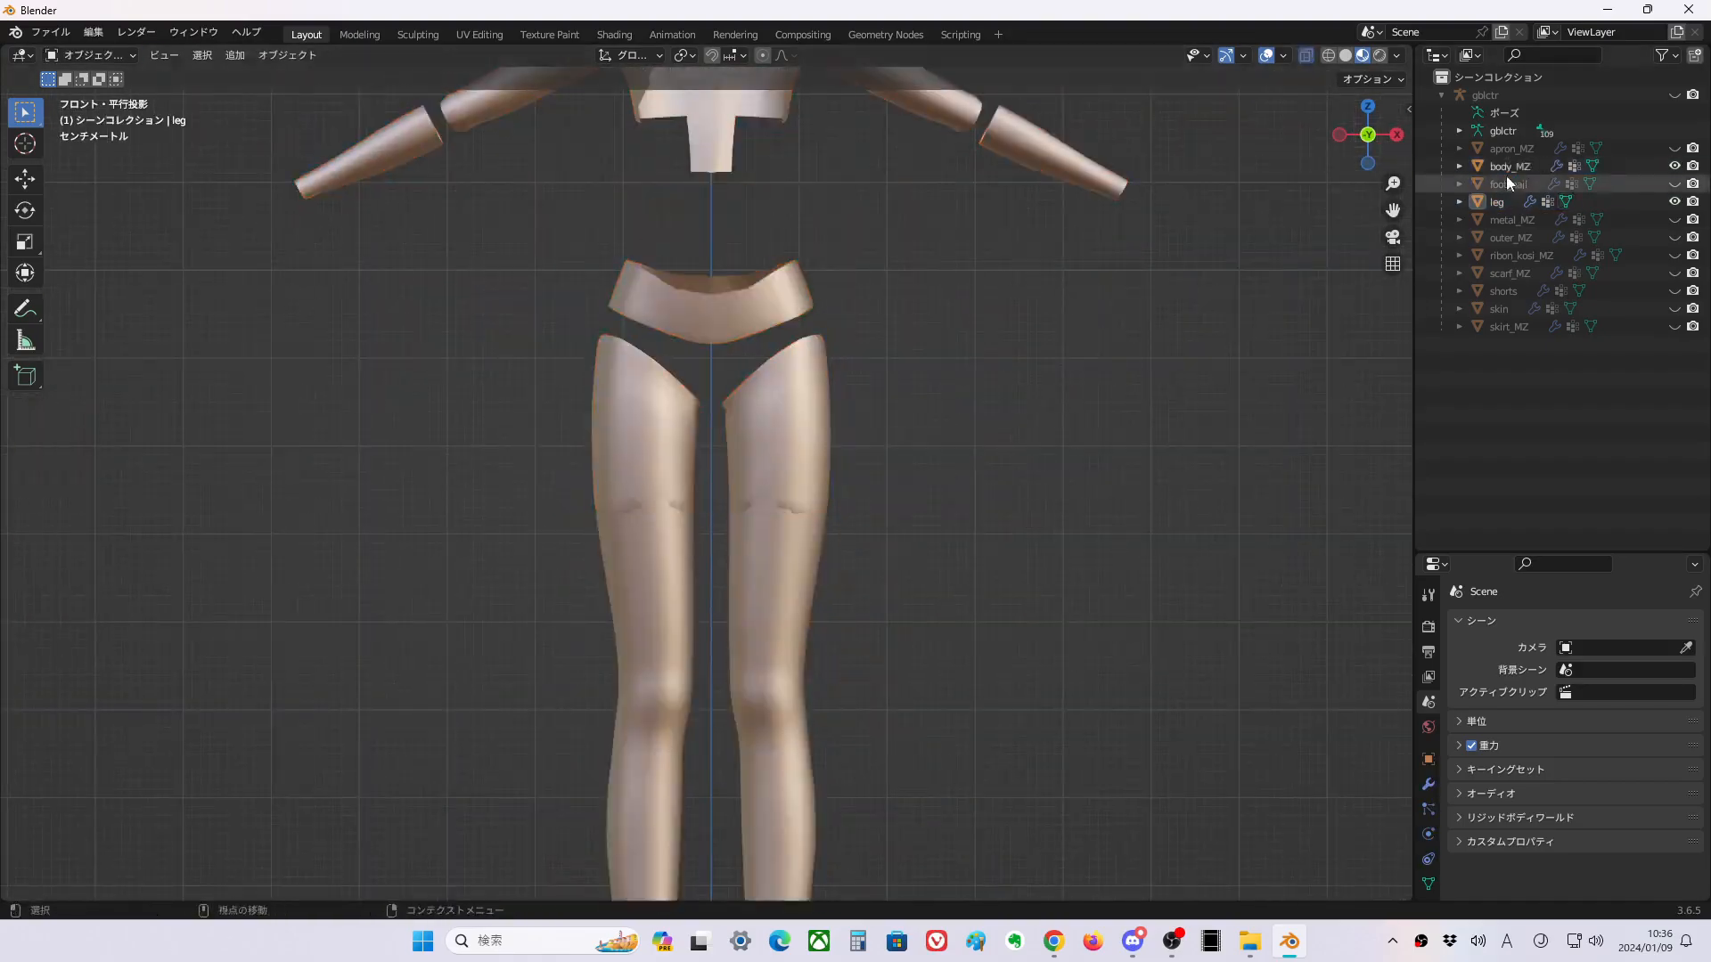
pyautogui.moveTo(413, 222); pyautogui.dragTo(496, 356)
pyautogui.click(1497, 201)
pyautogui.scroll(3, 948, 501)
pyautogui.hotkey('ctrl', 'j')
# Merge the vertices along the thigh seam of the joined leg mesh.
pyautogui.press('Tab')
pyautogui.hotkey('alt', 'z')
pyautogui.press('m')
pyautogui.scroll(-8, 1089, 559)
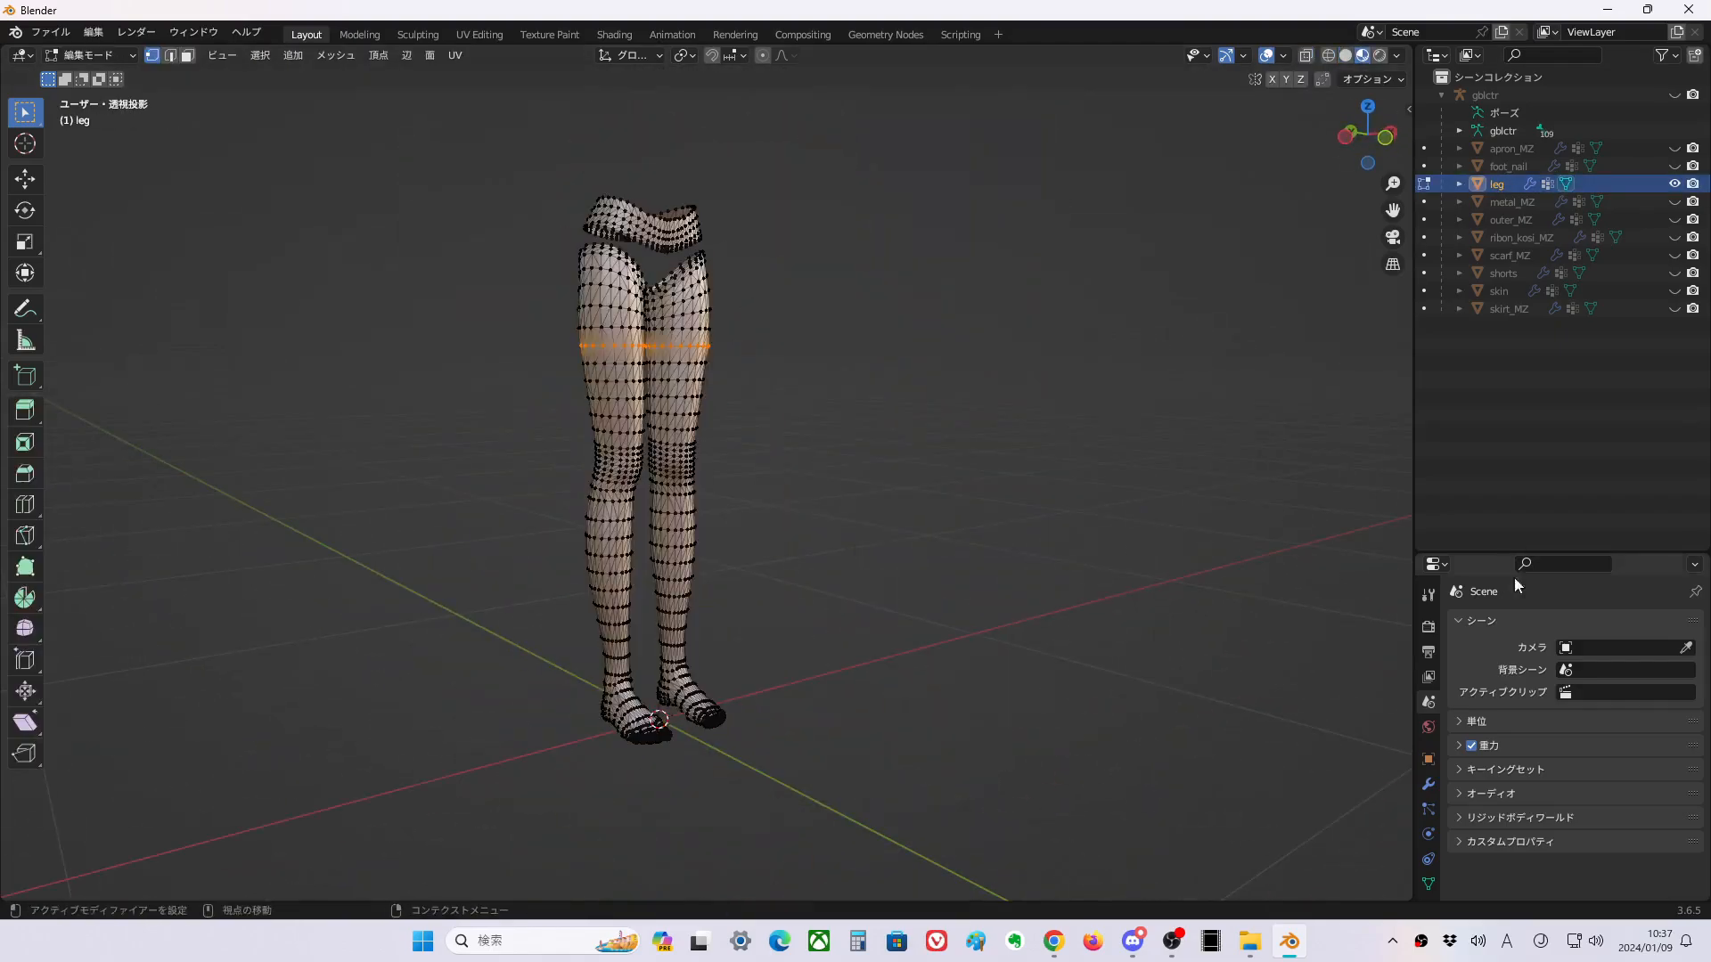
# Scale down the feet's UV islands of the leg mesh and move them onto the plain skin area of the texture.
pyautogui.click(1429, 730)
pyautogui.press('a')
pyautogui.click(478, 34)
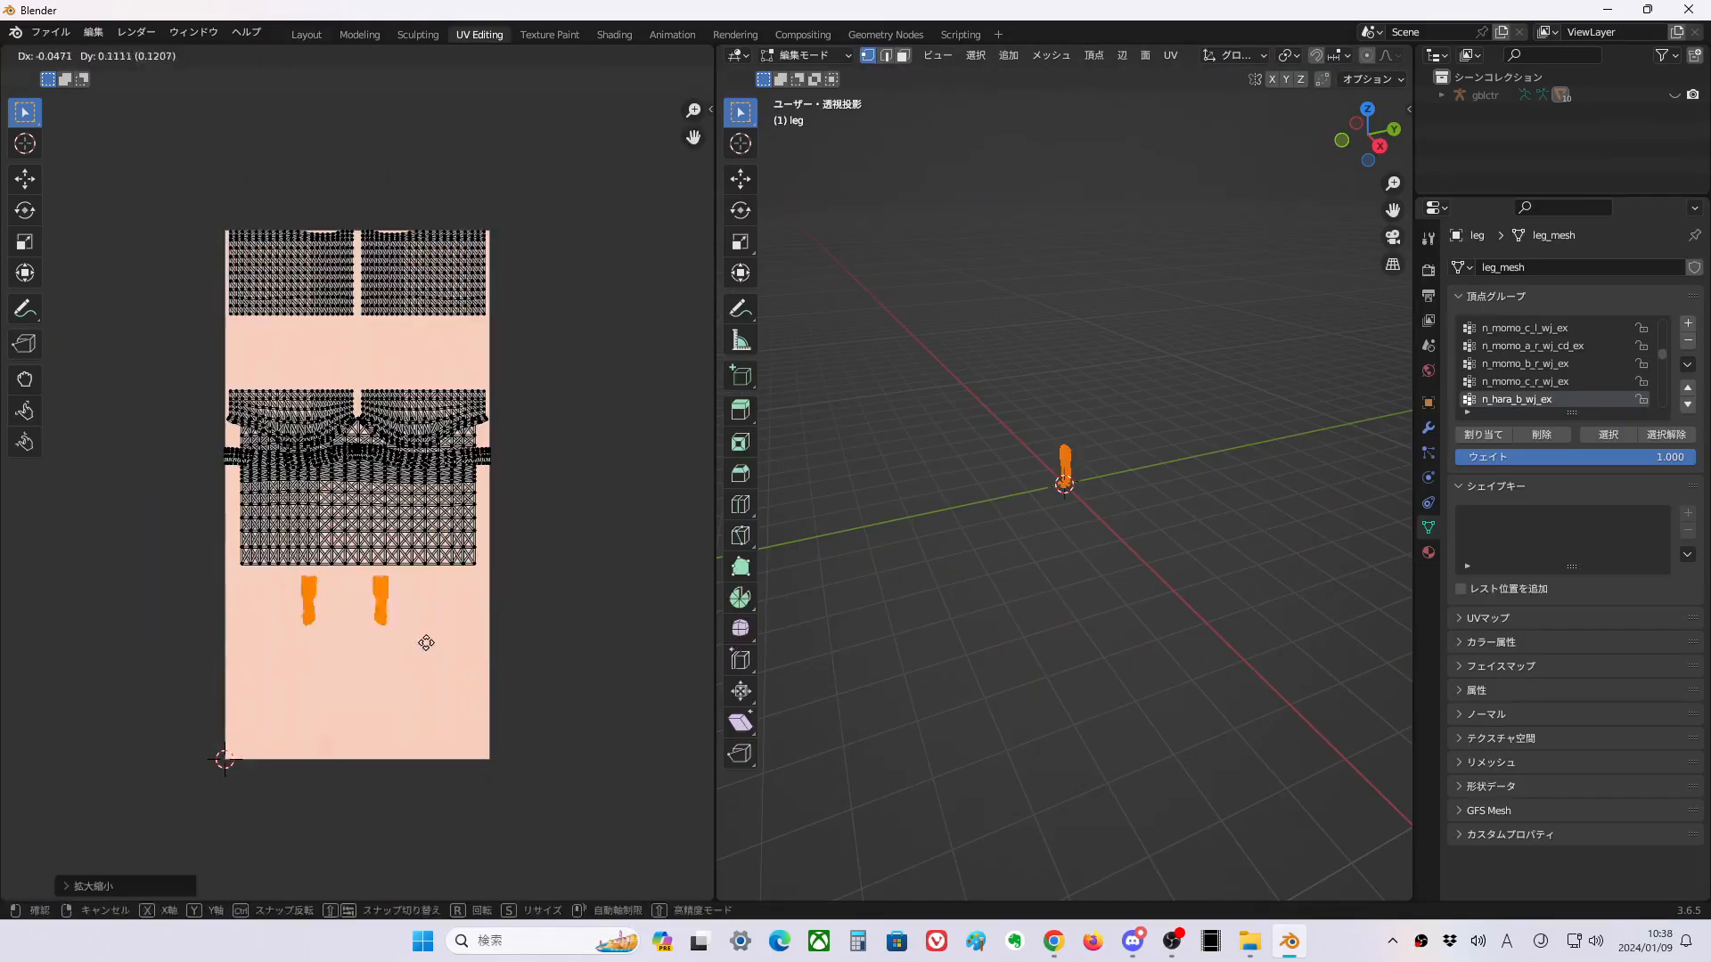
# Export the combined model as body.fbx into the D:\miku_kanren\test folder, overwriting the existing file.
pyautogui.click(306, 34)
pyautogui.press('Tab')
pyautogui.moveTo(751, 623); pyautogui.dragTo(751, 494, button='middle')
pyautogui.click(51, 32)
pyautogui.click(71, 284)
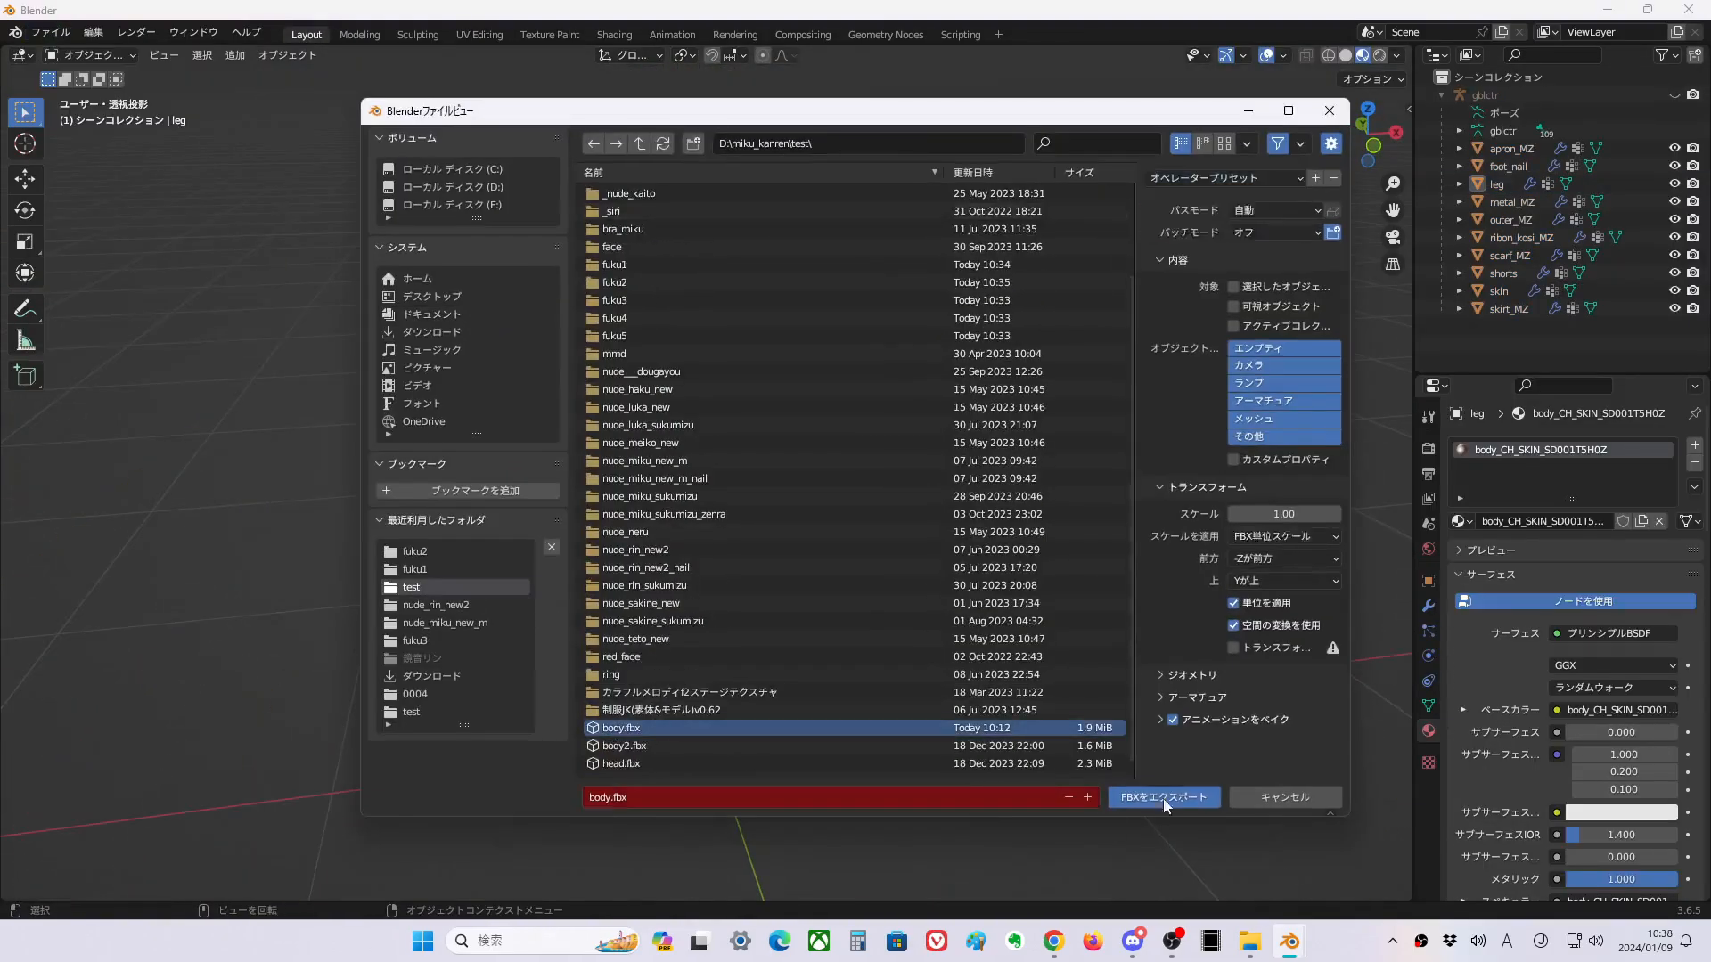
pyautogui.click(1146, 794)
# Replace the model in rinitm040.farc with the exported body.fbx and select its shorts_CH_CLOTH_SD006TSH0Z material.
pyautogui.click(619, 189)
pyautogui.click(682, 558)
pyautogui.moveTo(553, 302); pyautogui.dragTo(470, 302)
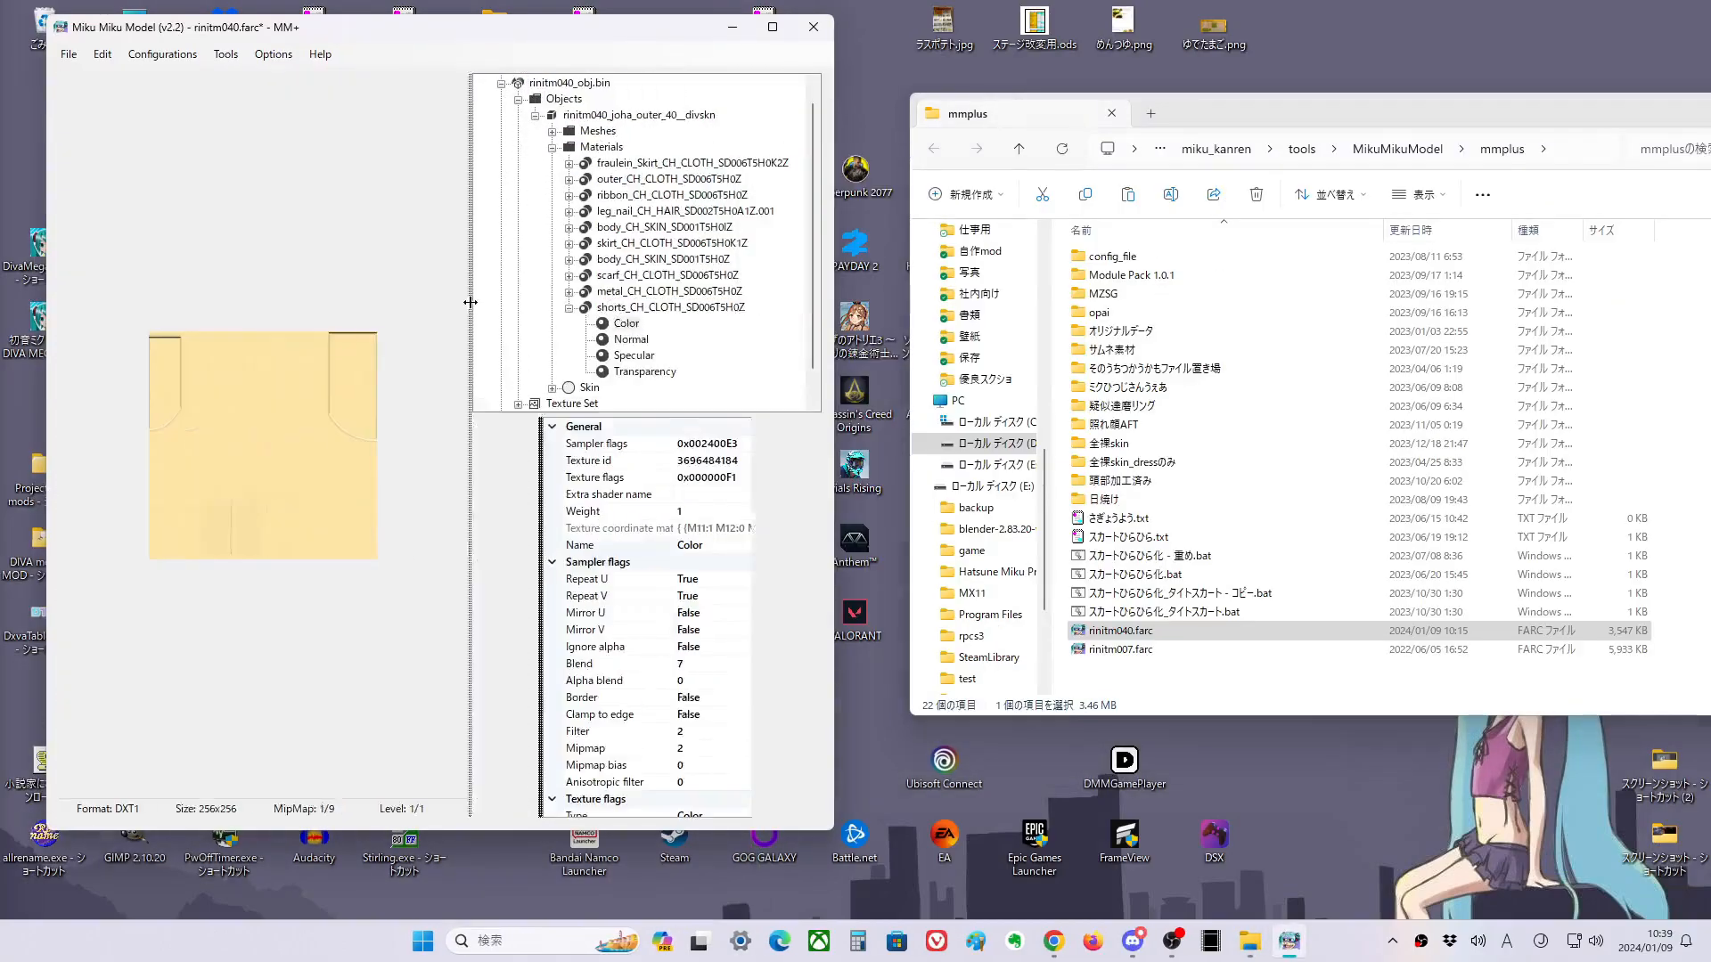
pyautogui.click(671, 308)
# Open rinitm007.farc beside rinitm040.farc and show the Color texture of its shorts material for comparison.
pyautogui.doubleClick(1119, 649)
pyautogui.moveTo(1185, 493); pyautogui.dragTo(1184, 829)
pyautogui.click(1462, 162)
pyautogui.click(1430, 226)
pyautogui.click(1486, 242)
# Remove the Transparency texture from rinitm040's shorts material, enter color values <0, 0, 0, 1> and <0.2, 0.2, 0.2, 1>, and set shininess to 30.
pyautogui.click(644, 372)
pyautogui.press('Delete')
pyautogui.click(671, 308)
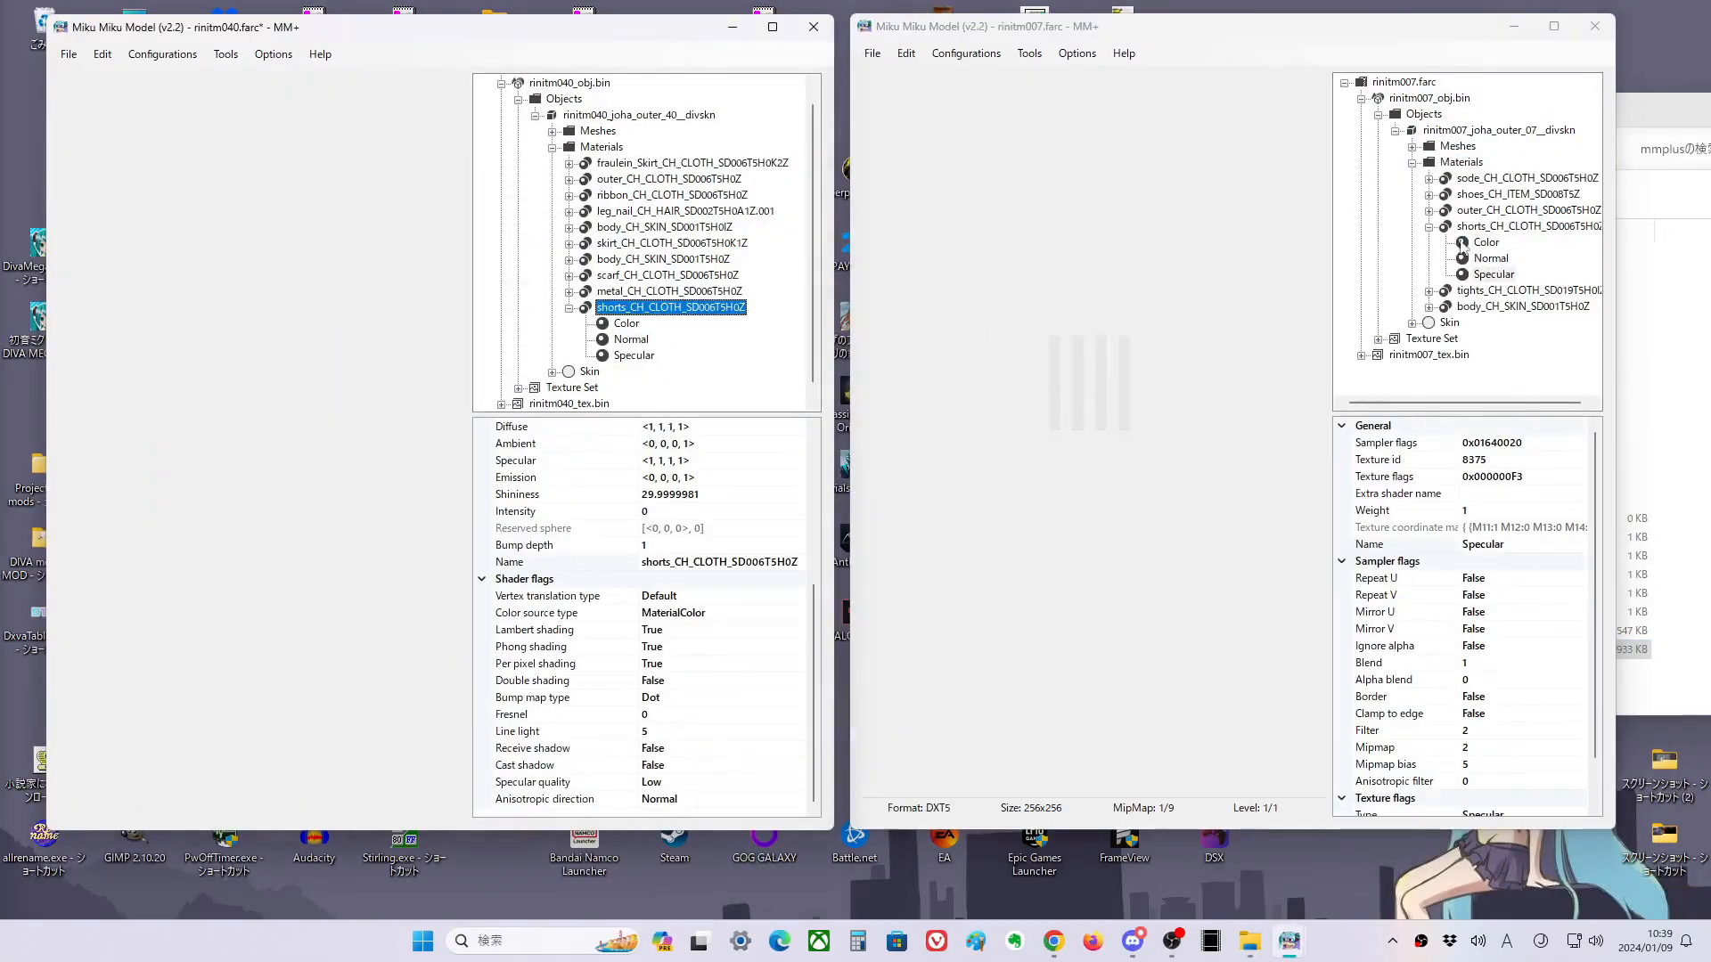
pyautogui.click(1528, 226)
pyautogui.click(722, 630)
pyautogui.write('<0, 0, 0, 1><0.2, 0.2, 0.2, 1>')
pyautogui.doubleClick(670, 664)
pyautogui.write('30')
# Compare the 3D previews of the rinitm040_joha_outer_40__divskn object and rinitm007_obj.bin.
pyautogui.click(671, 307)
pyautogui.click(637, 115)
pyautogui.click(1429, 98)
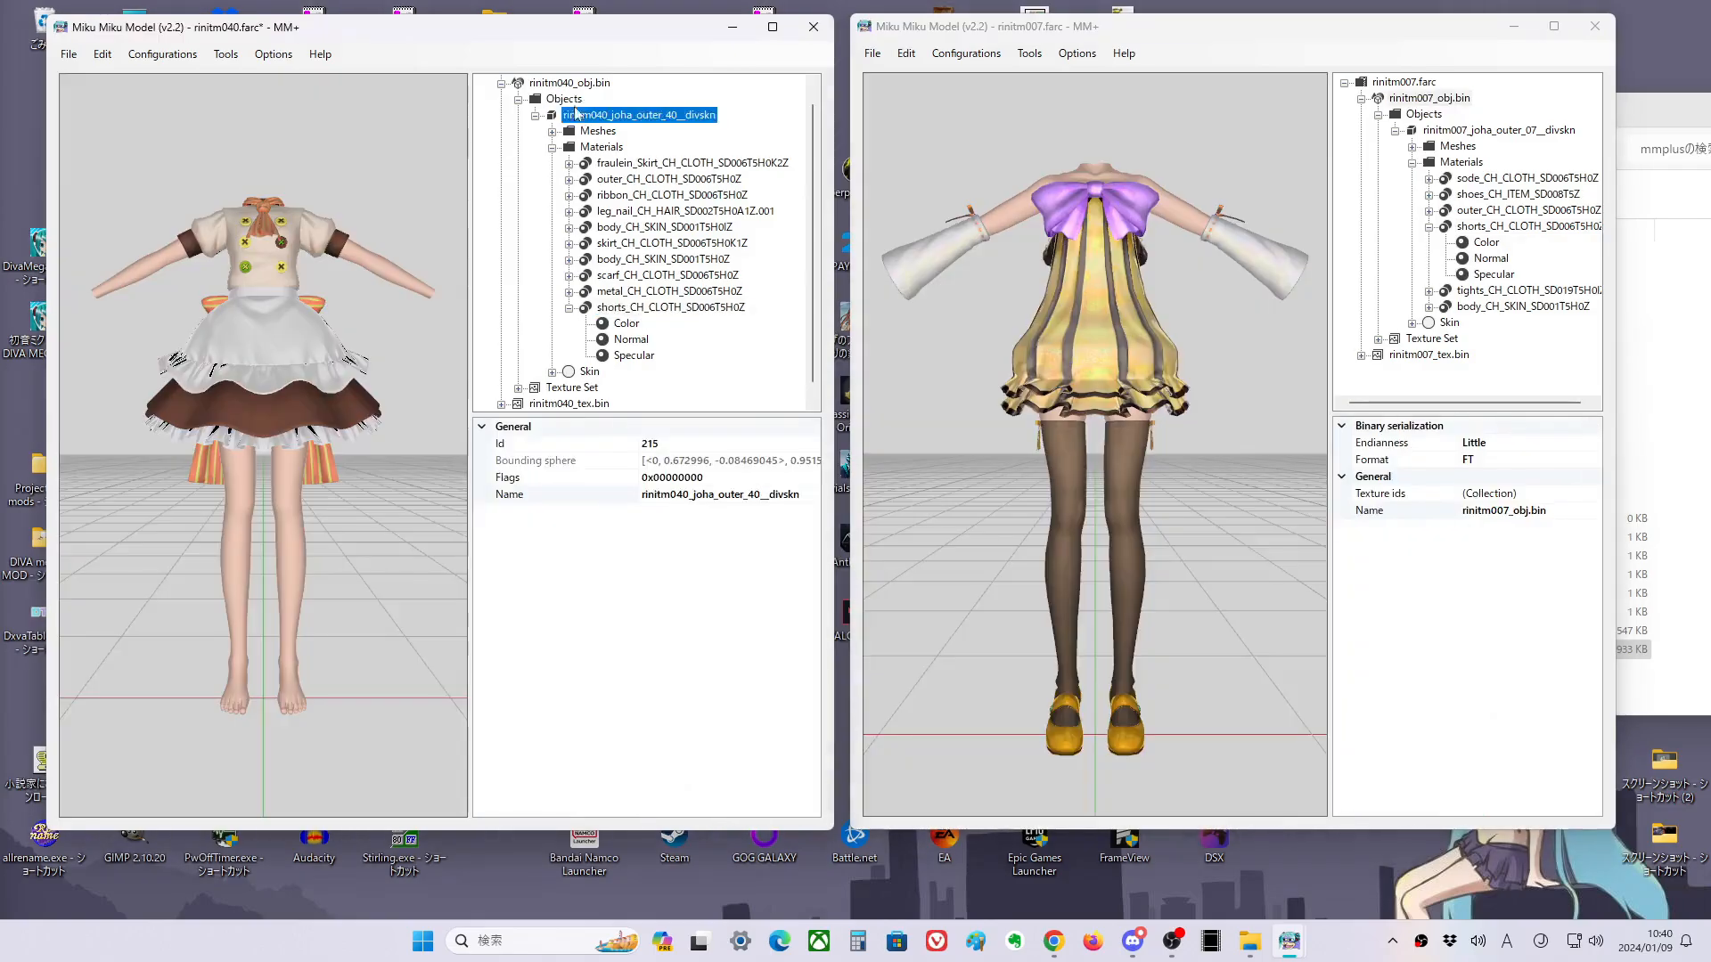
# Close both Miku Miku Model windows and launch the game to test the updated module.
pyautogui.click(812, 27)
pyautogui.click(1594, 26)
pyautogui.doubleClick(272, 170)
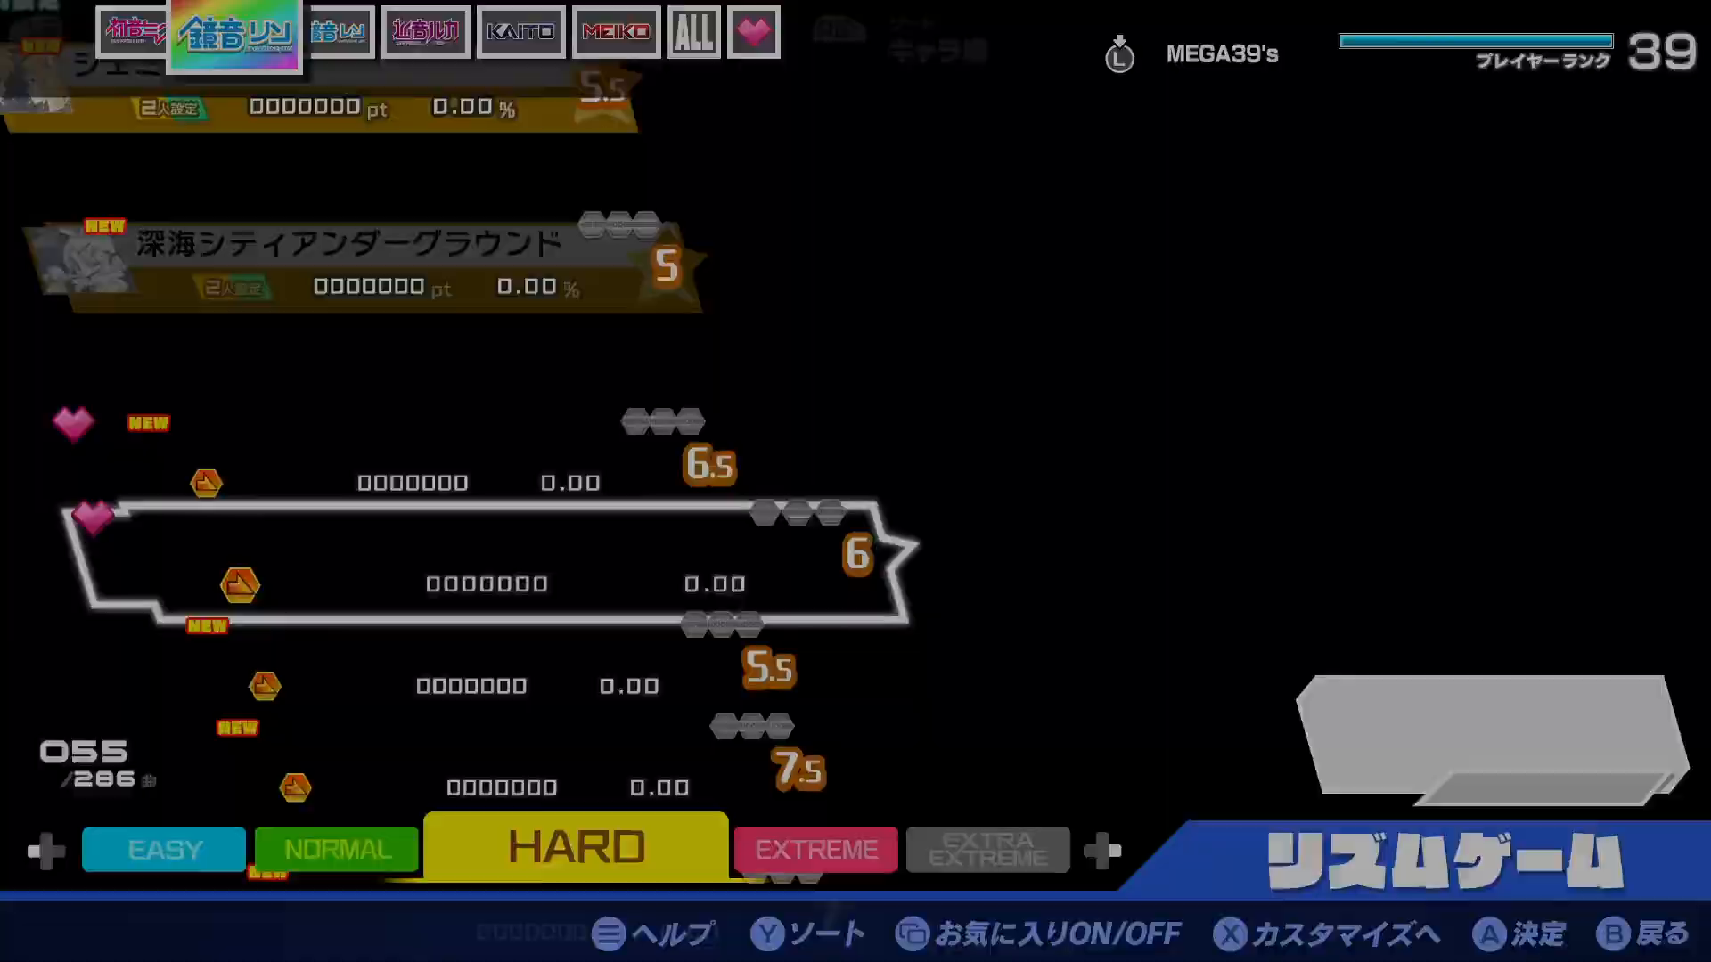